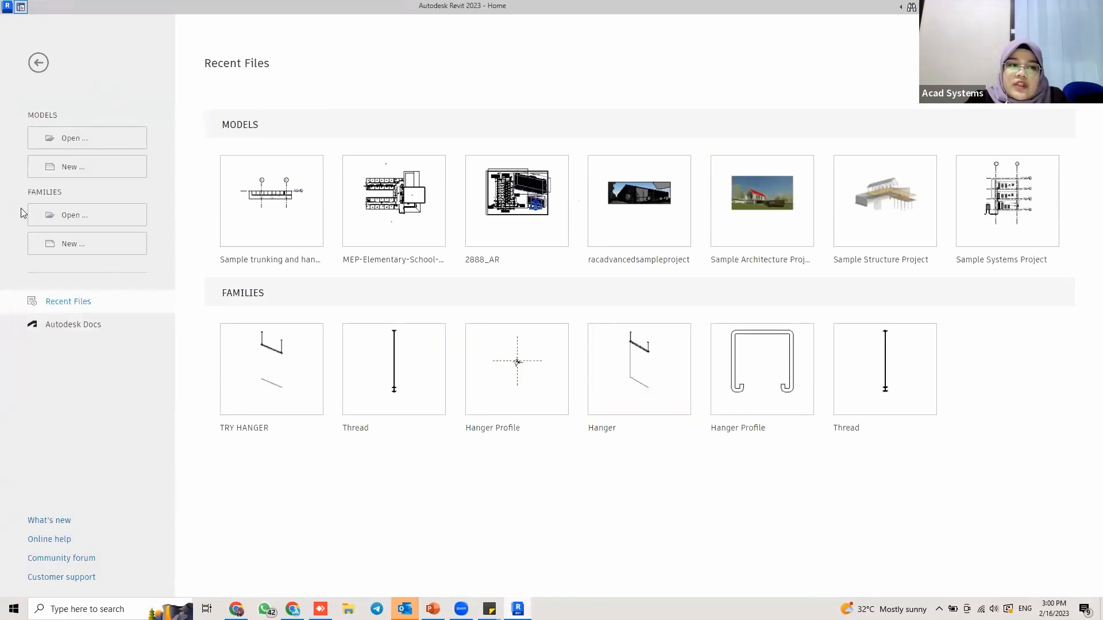
Create a new family from the English template Metric Generic Model line based.
{"action": "left_click", "coordinate": [96, 245]}
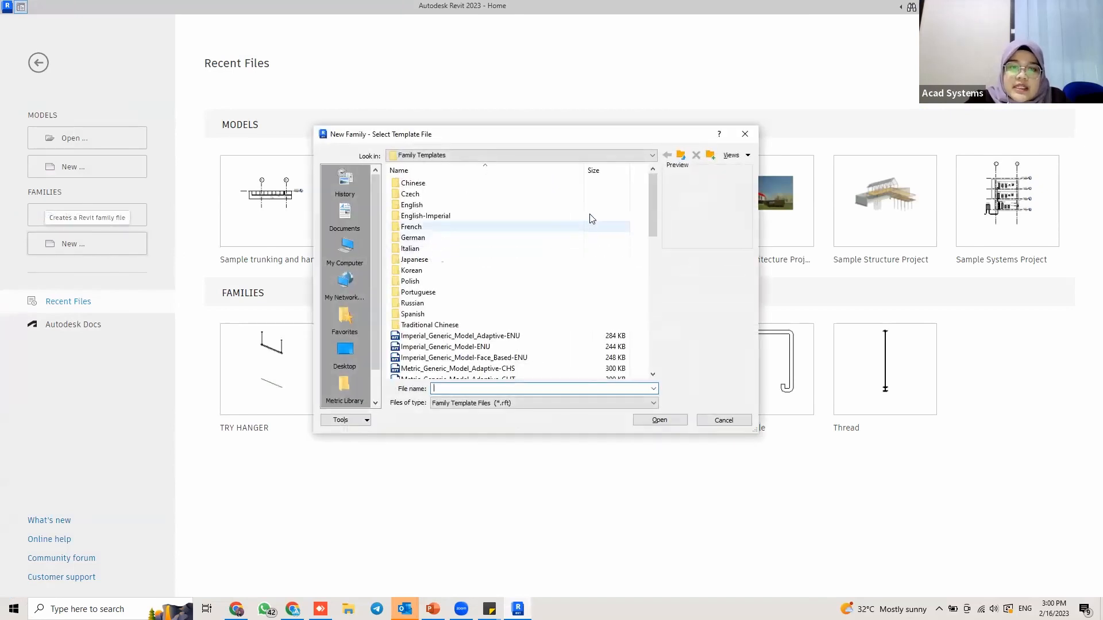
{"action": "left_click", "coordinate": [435, 207]}
{"action": "double_click", "coordinate": [435, 207]}
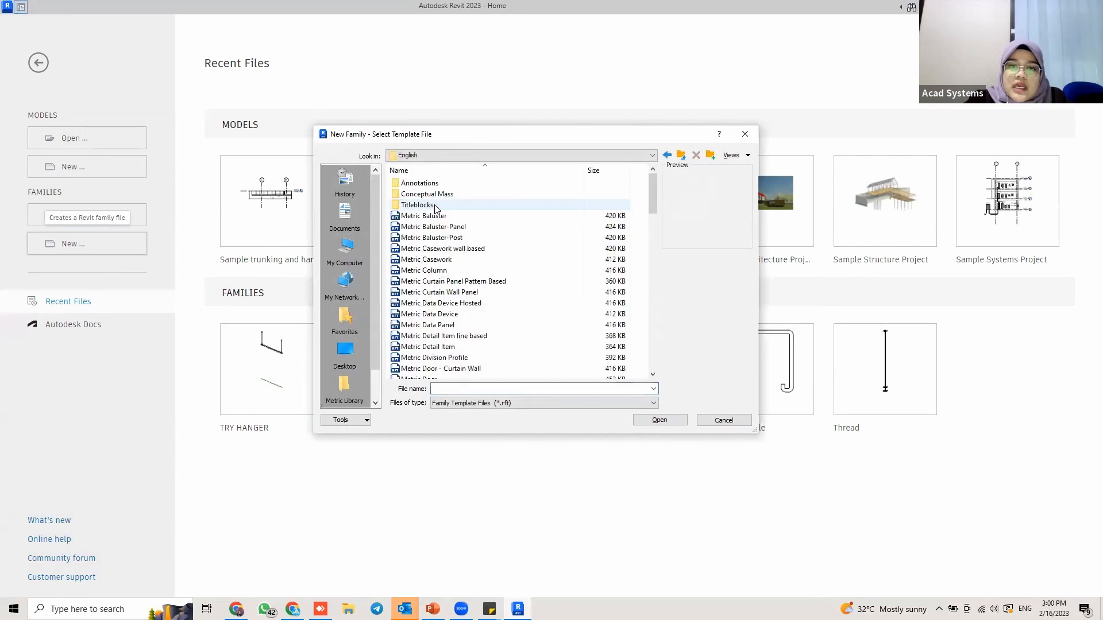
{"action": "scroll", "coordinate": [456, 311], "scroll_direction": "down", "scroll_amount": 7}
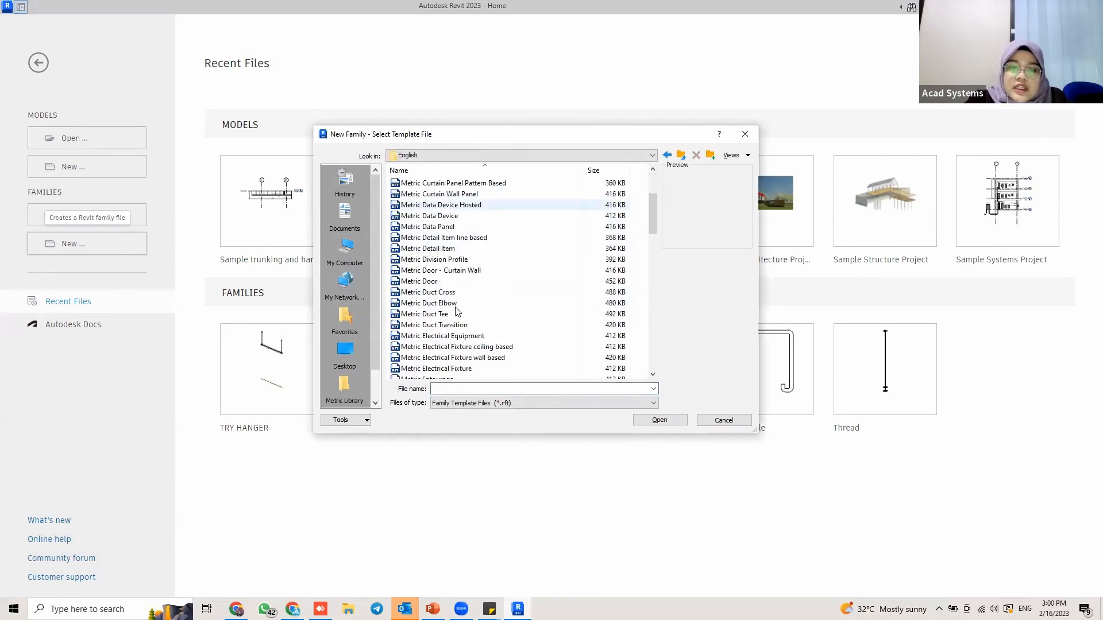
{"action": "scroll", "coordinate": [455, 310], "scroll_direction": "down", "scroll_amount": 1}
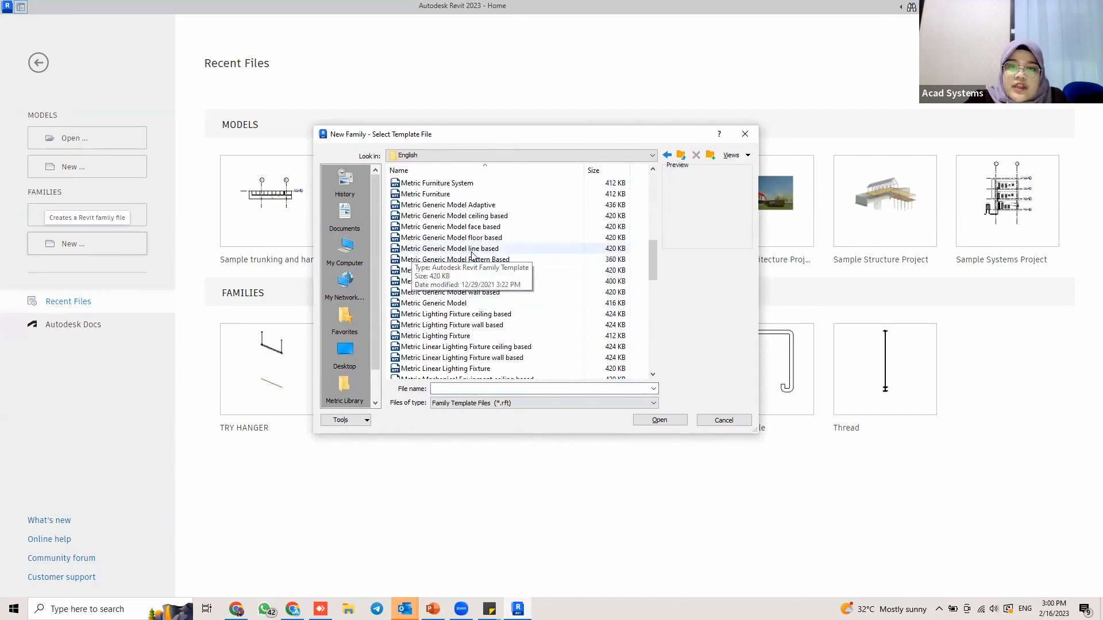
{"action": "left_click", "coordinate": [479, 251]}
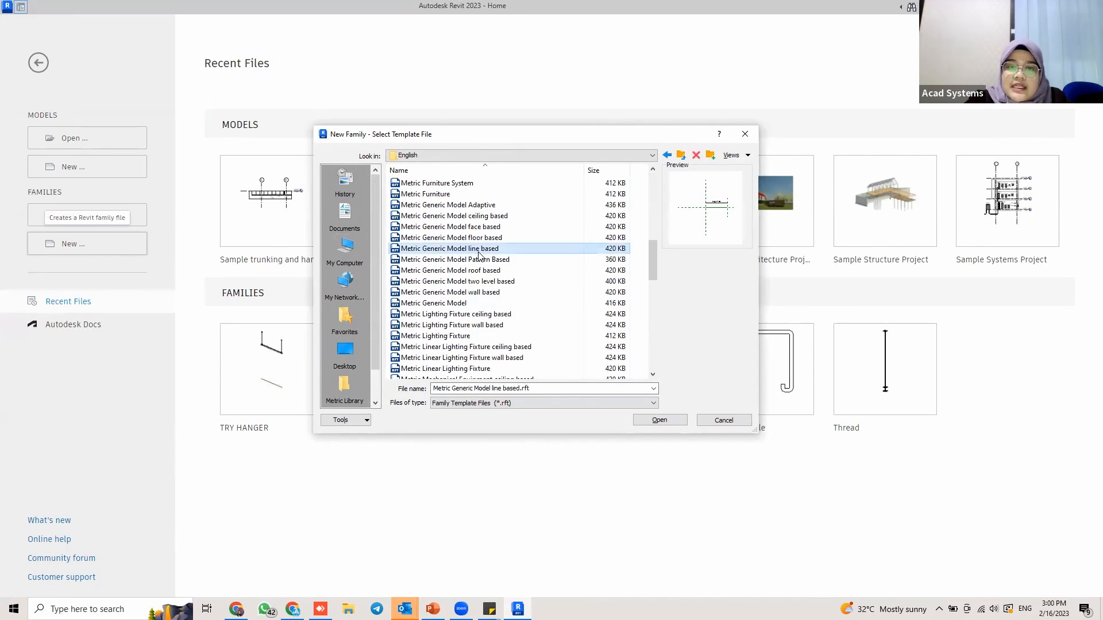
{"action": "left_click", "coordinate": [659, 421]}
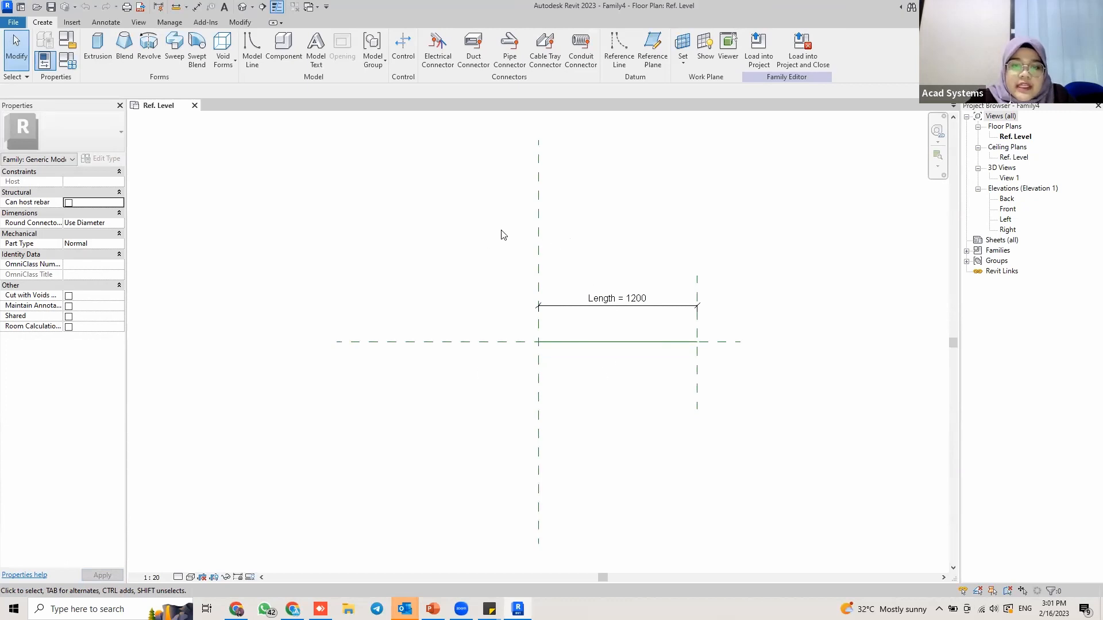
Create another new family from the English template Metric Profile.
{"action": "left_click", "coordinate": [21, 24]}
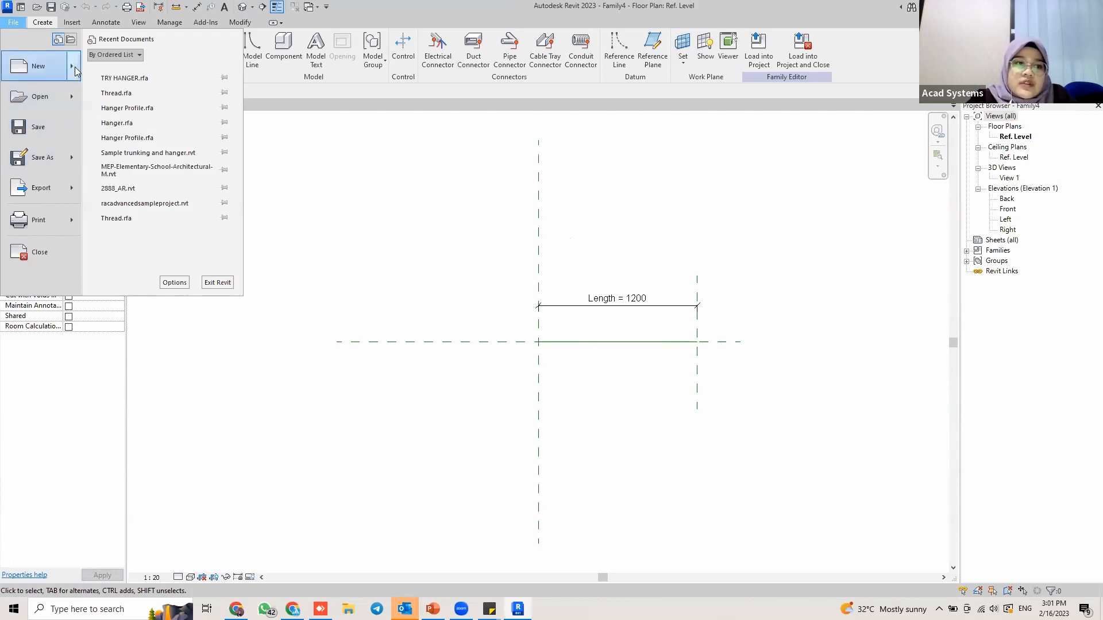
{"action": "mouse_move", "coordinate": [74, 67]}
{"action": "left_click", "coordinate": [136, 100]}
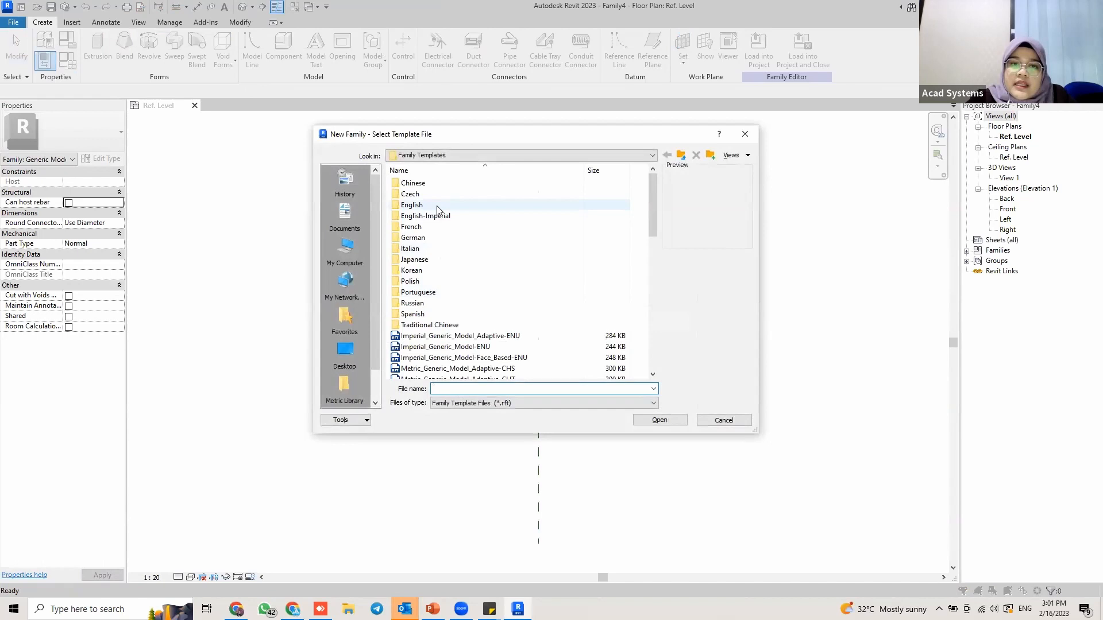
{"action": "double_click", "coordinate": [440, 205]}
{"action": "scroll", "coordinate": [545, 300], "scroll_direction": "down", "scroll_amount": 12}
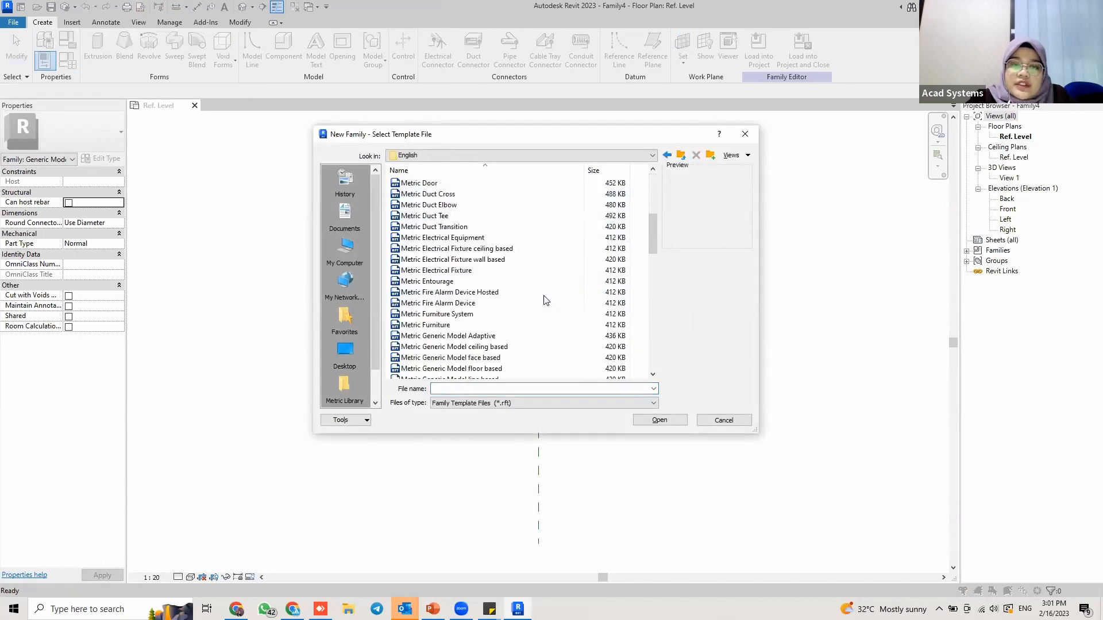
{"action": "scroll", "coordinate": [545, 300], "scroll_direction": "down", "scroll_amount": 10}
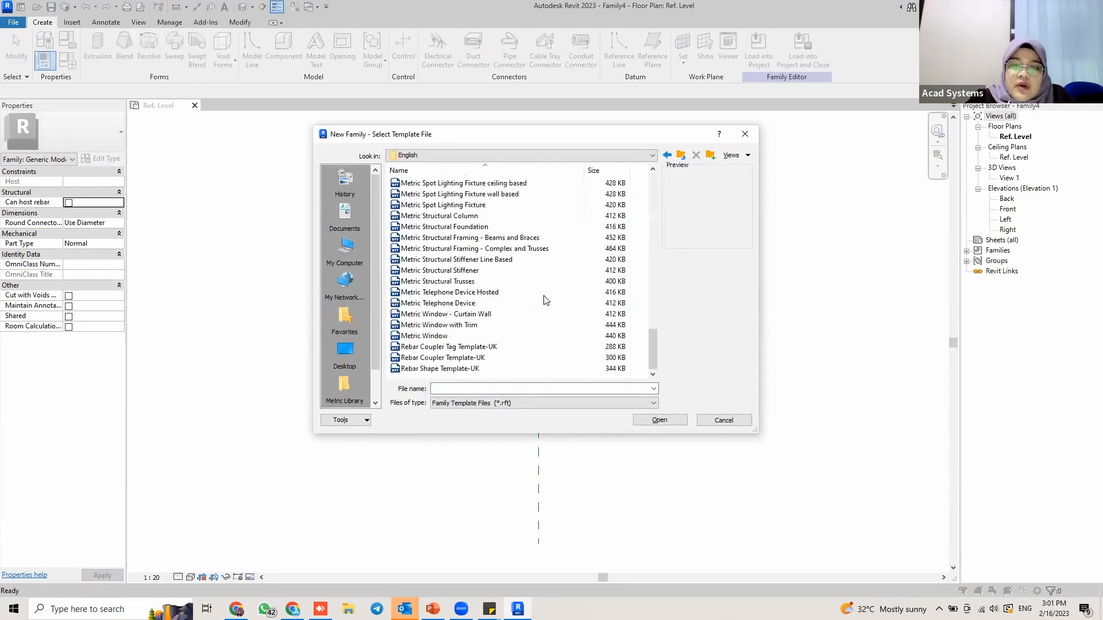
{"action": "scroll", "coordinate": [489, 307], "scroll_direction": "up", "scroll_amount": 2}
{"action": "scroll", "coordinate": [489, 308], "scroll_direction": "up", "scroll_amount": 2}
{"action": "scroll", "coordinate": [449, 286], "scroll_direction": "up", "scroll_amount": 2}
{"action": "left_click", "coordinate": [432, 216]}
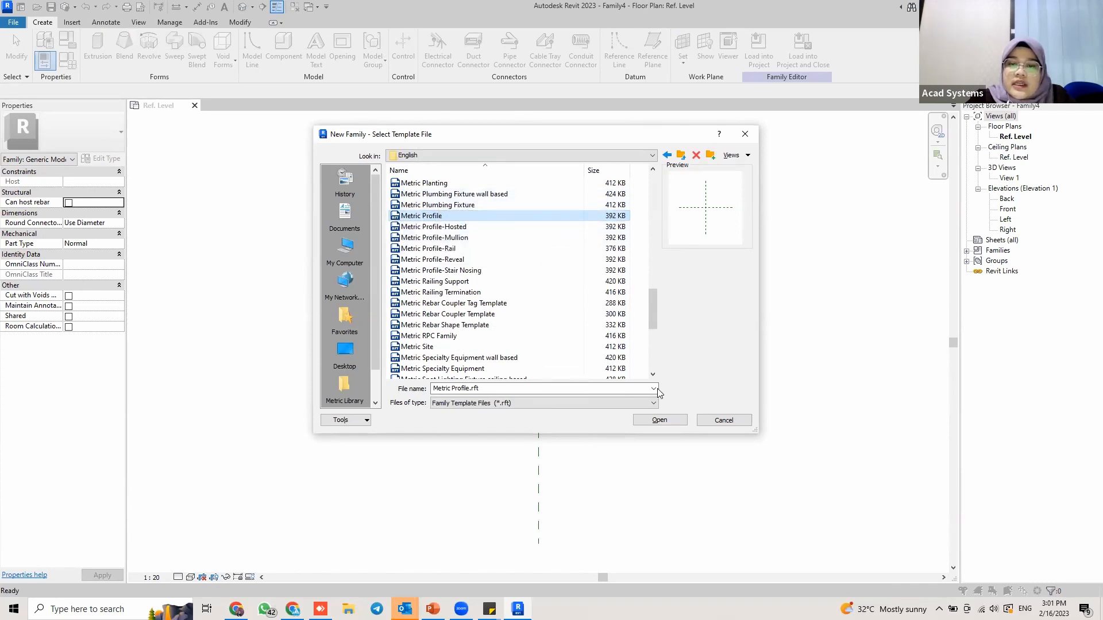
{"action": "left_click", "coordinate": [660, 423]}
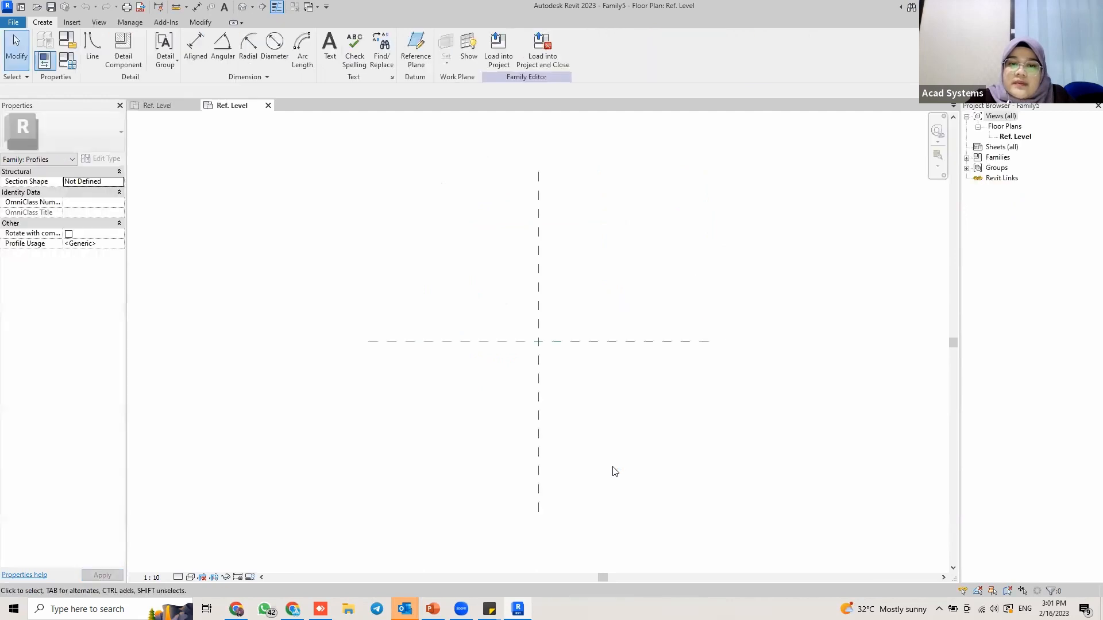
Switch to the PowerPoint slide with the hanger drawings and examine the channel section's dimensions.
{"action": "scroll", "coordinate": [528, 354], "scroll_direction": "up", "scroll_amount": 2}
{"action": "scroll", "coordinate": [580, 330], "scroll_direction": "down", "scroll_amount": 3}
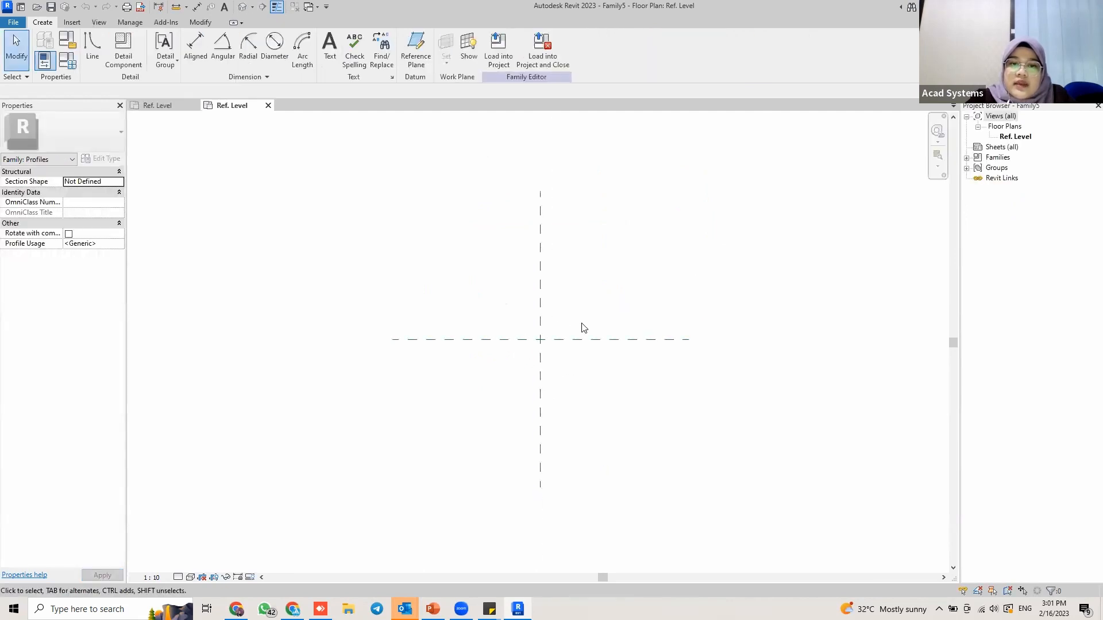
{"action": "scroll", "coordinate": [534, 320], "scroll_direction": "up", "scroll_amount": 1}
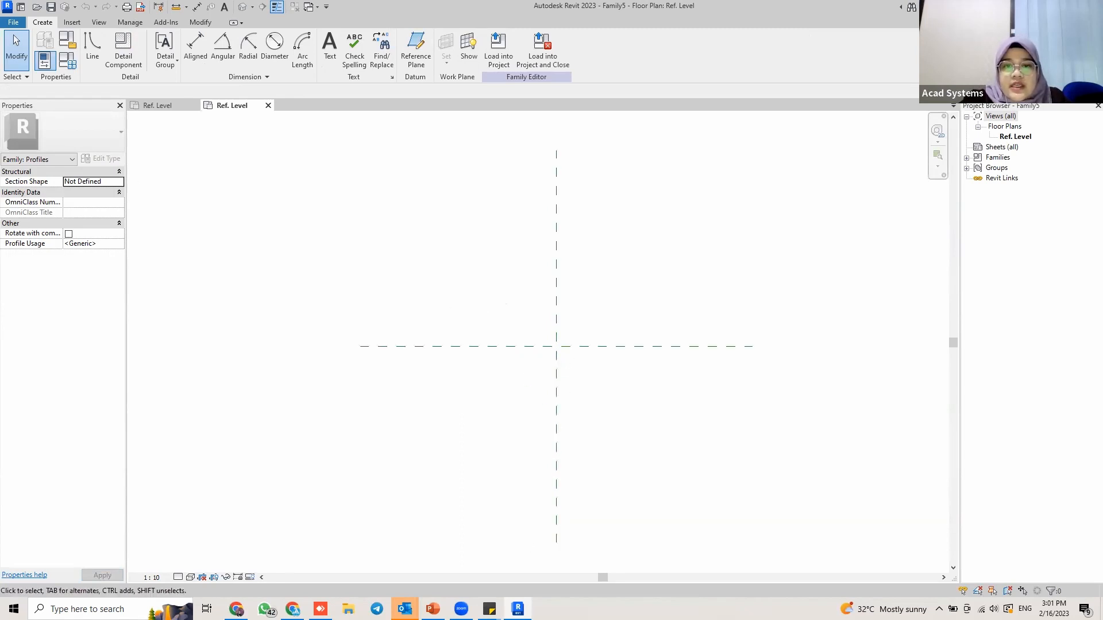
{"action": "key", "text": "alt+Tab"}
{"action": "scroll", "coordinate": [781, 284], "scroll_direction": "up", "scroll_amount": 5, "text": "ctrl"}
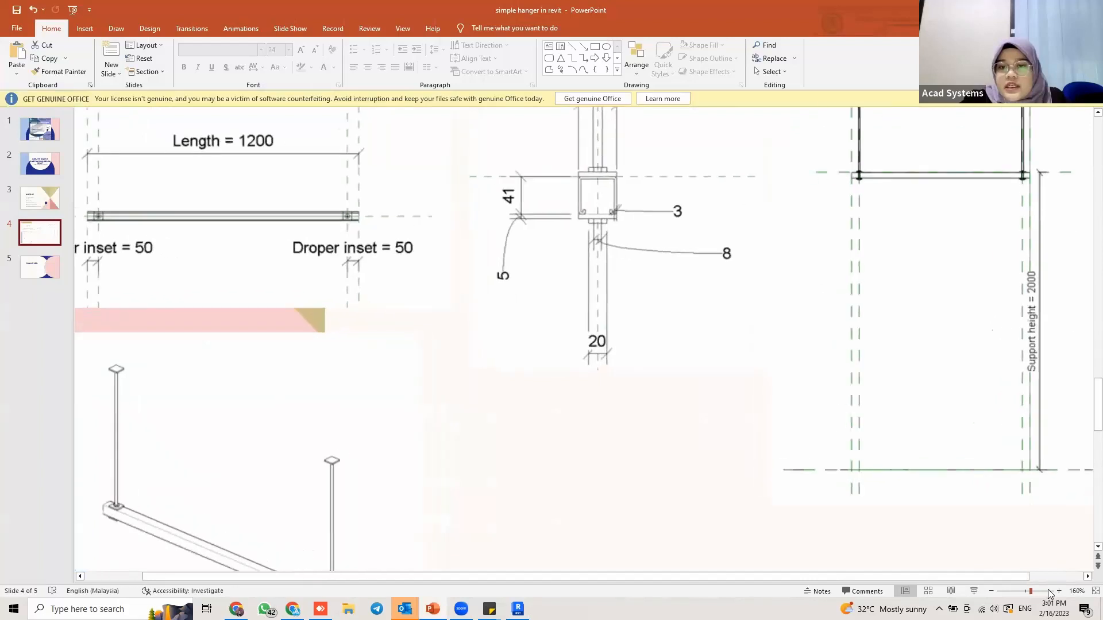
{"action": "left_click_drag", "start_coordinate": [719, 297], "coordinate": [708, 351]}
{"action": "left_click_drag", "start_coordinate": [667, 288], "coordinate": [658, 354]}
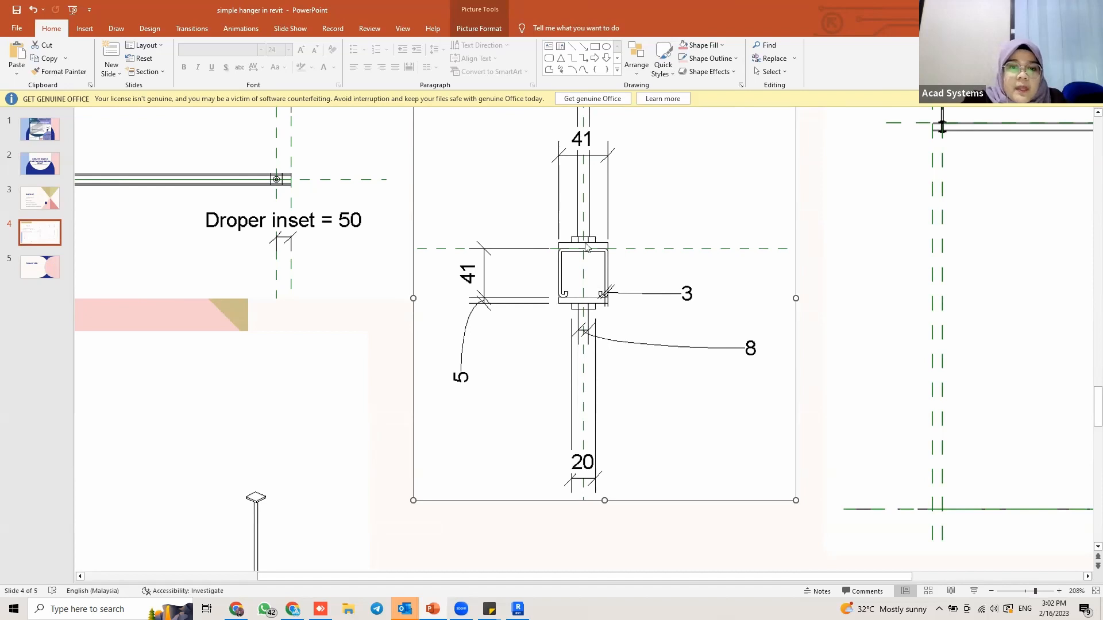
Return to the Revit profile family and draw a 41 mm horizontal line rightward from the reference plane intersection.
{"action": "key", "text": "alt+Tab"}
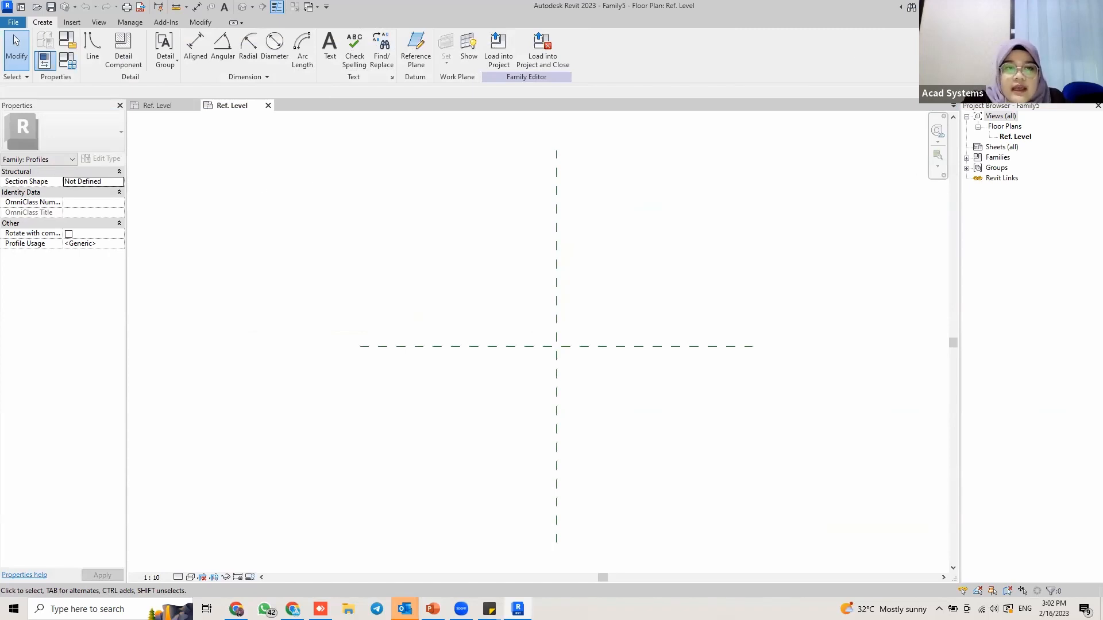
{"action": "left_click", "coordinate": [91, 51]}
{"action": "middle_click_drag", "start_coordinate": [559, 340], "coordinate": [549, 314]}
{"action": "scroll", "coordinate": [537, 314], "scroll_direction": "up", "scroll_amount": 2}
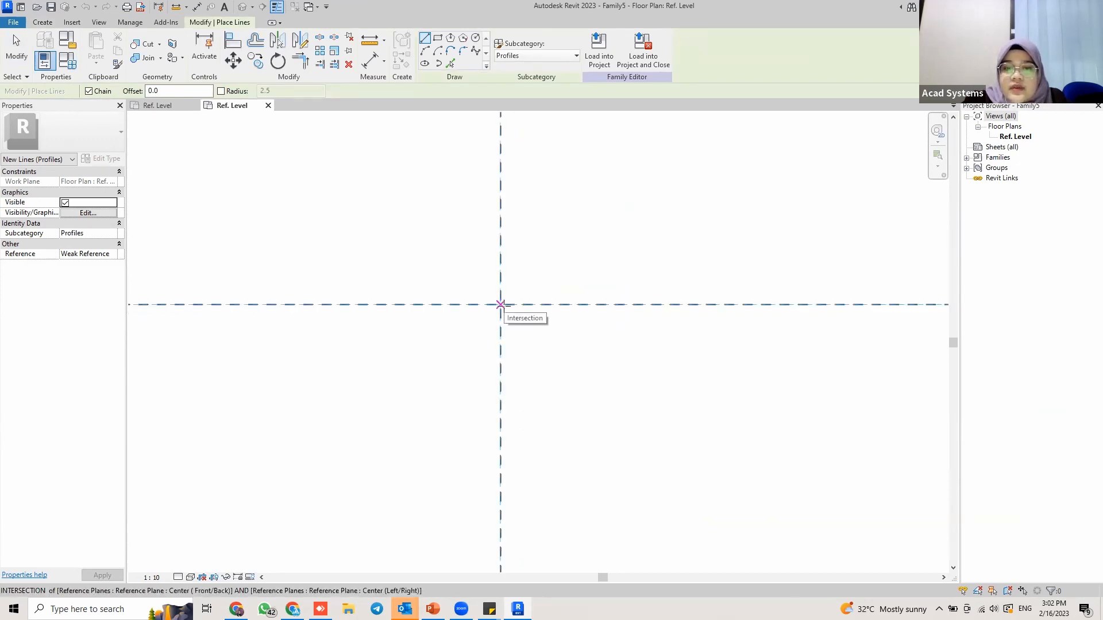
{"action": "left_click", "coordinate": [500, 304]}
{"action": "scroll", "coordinate": [532, 304], "scroll_direction": "up", "scroll_amount": 2}
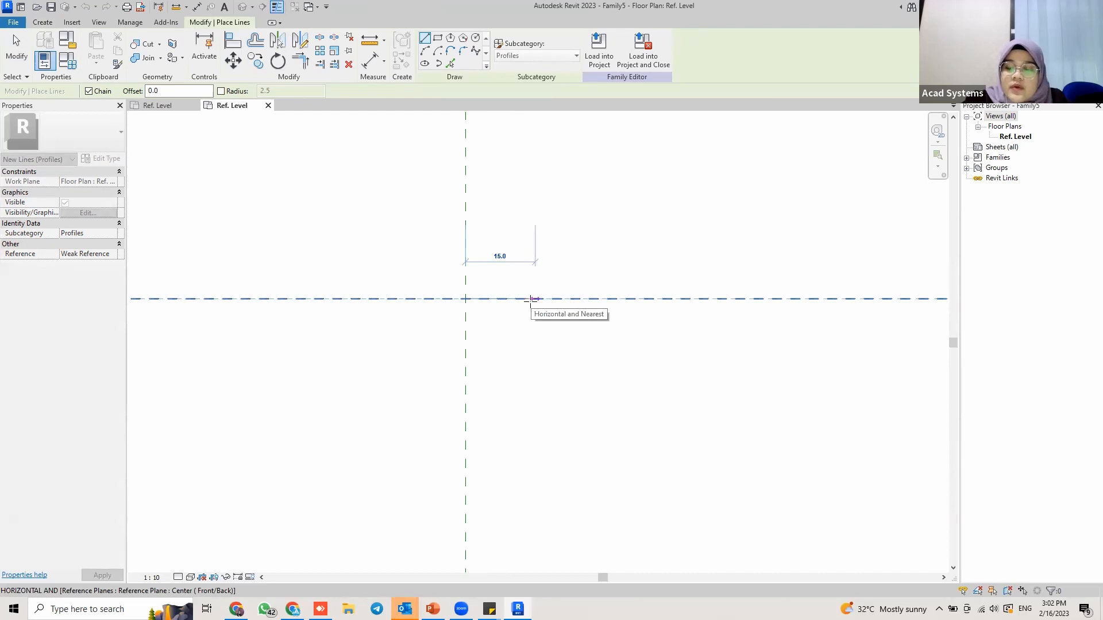
{"action": "type", "text": "41"}
{"action": "key", "text": "Return"}
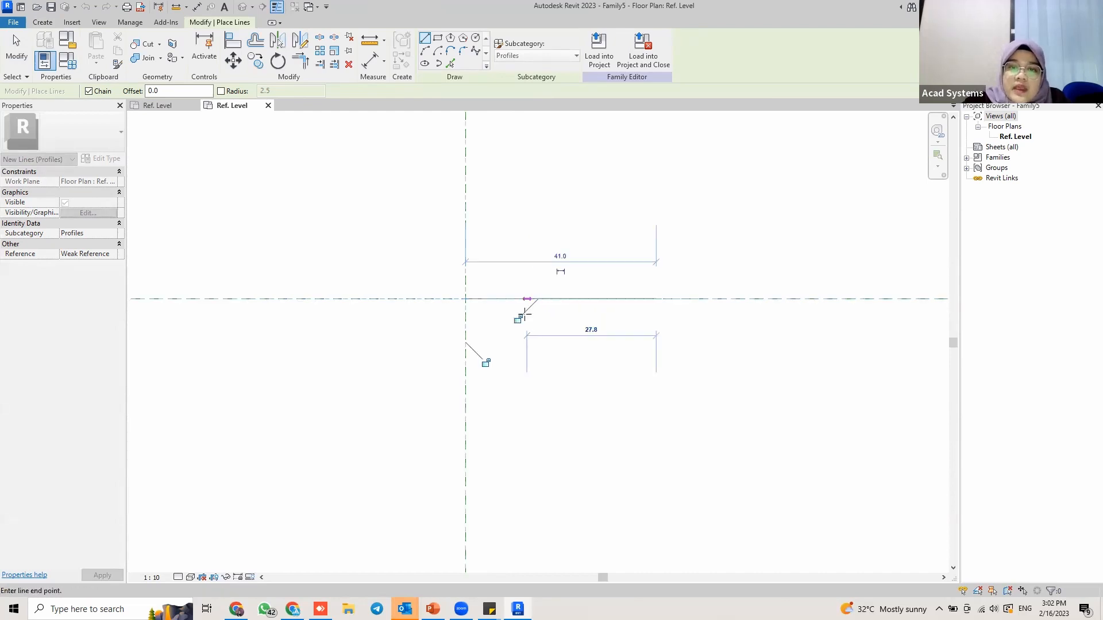
Continue the profile with a 41 mm vertical line down from the horizontal line's right end.
{"action": "scroll", "coordinate": [679, 355], "scroll_direction": "down", "scroll_amount": 1}
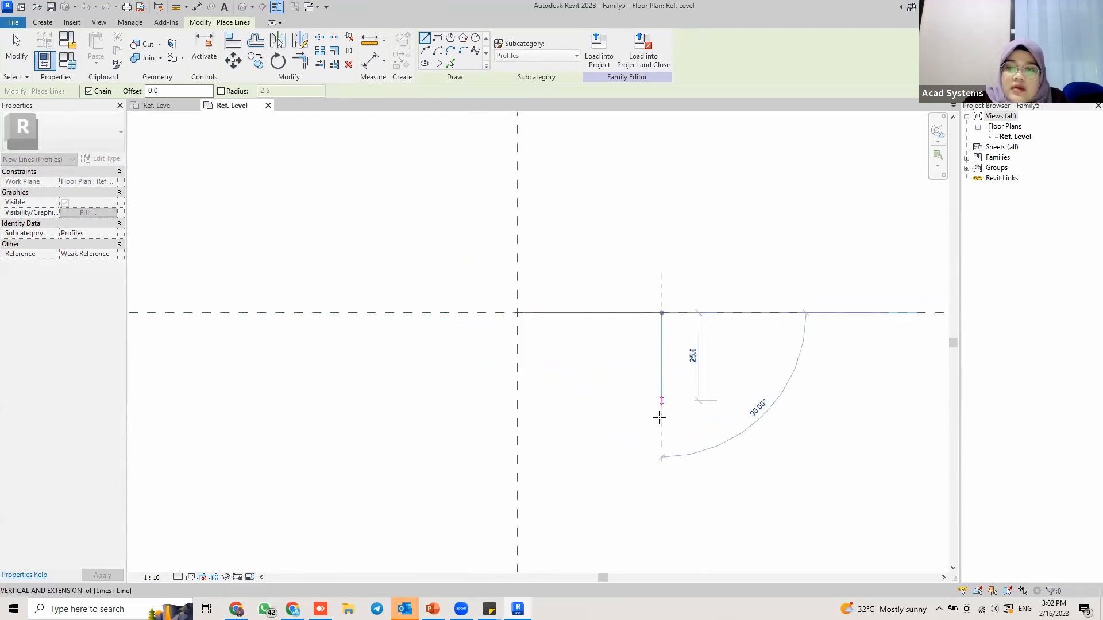
{"action": "type", "text": "40"}
{"action": "key", "text": "Return"}
{"action": "scroll", "coordinate": [635, 457], "scroll_direction": "up", "scroll_amount": 1}
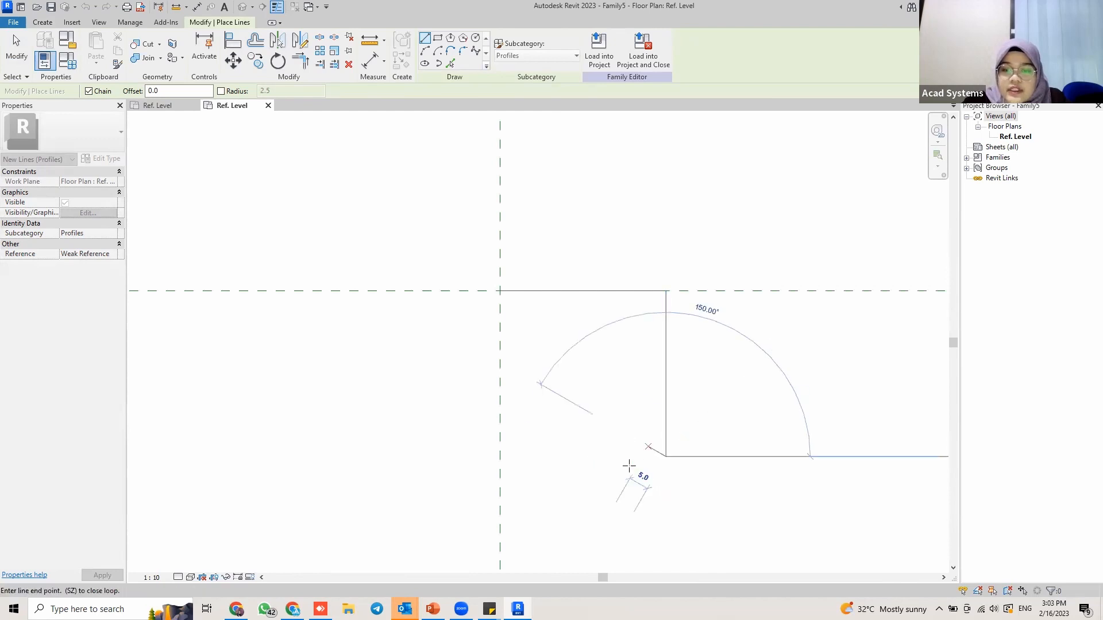
Check the channel lip on the PowerPoint slide and continue the Revit profile with an 8 mm line leftward and a 5 mm line upward.
{"action": "left_click", "coordinate": [433, 609]}
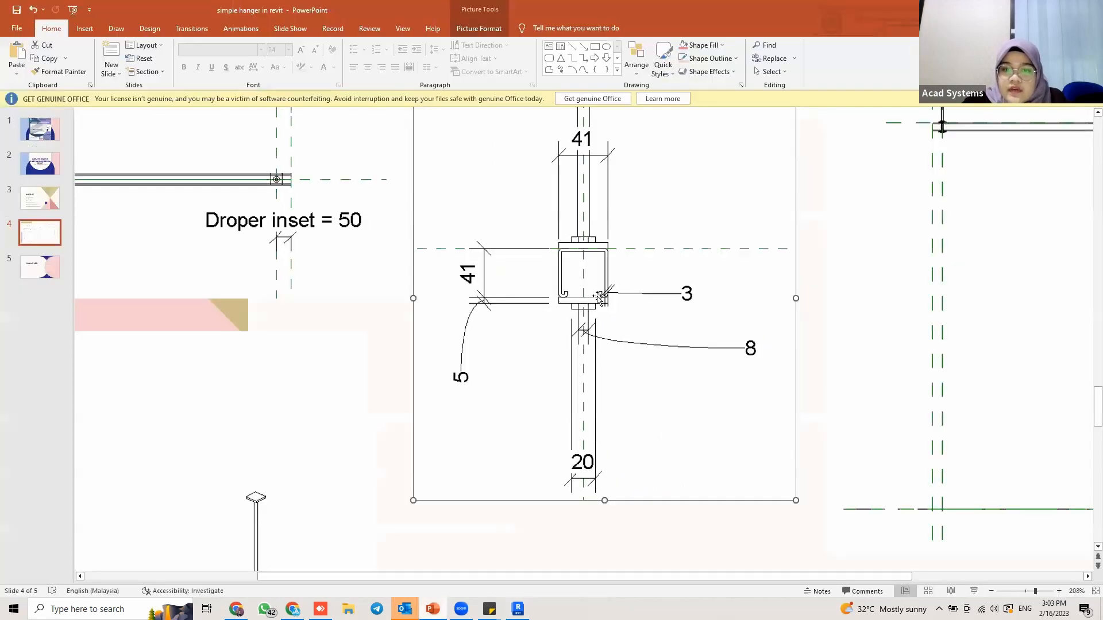
{"action": "left_click_drag", "start_coordinate": [1040, 591], "coordinate": [1044, 592]}
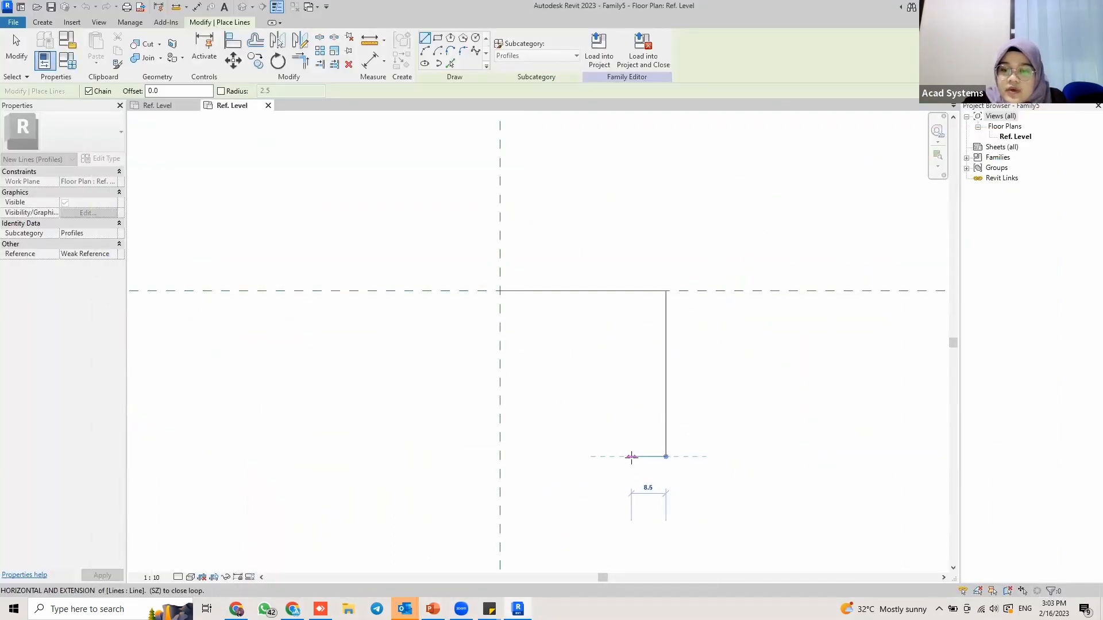
{"action": "type", "text": "8"}
{"action": "key", "text": "Return"}
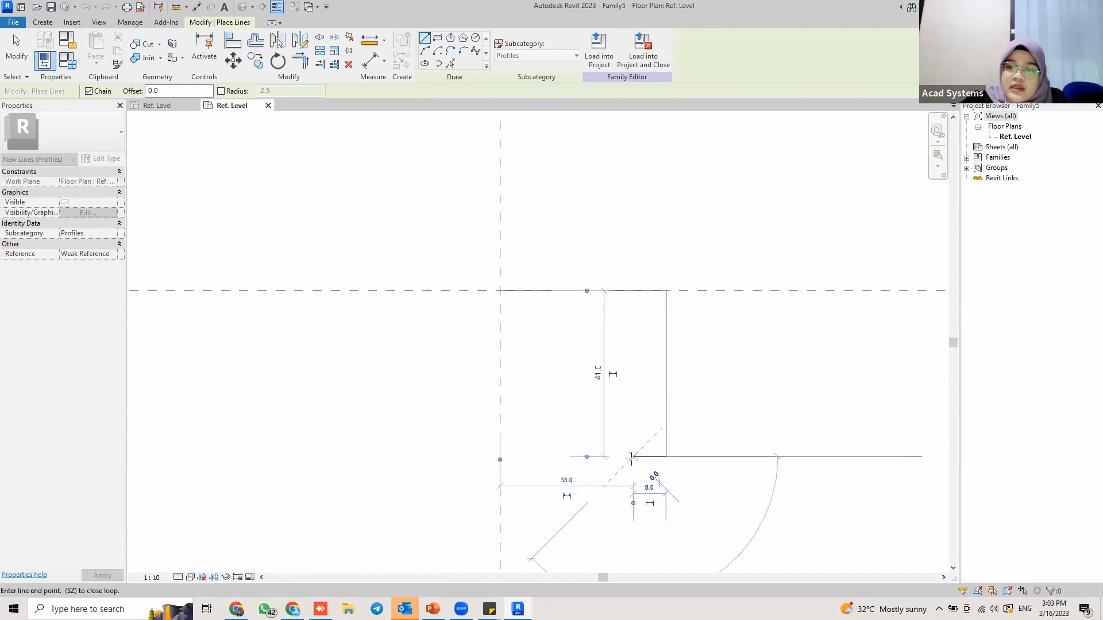
{"action": "scroll", "coordinate": [627, 435], "scroll_direction": "up", "scroll_amount": 2}
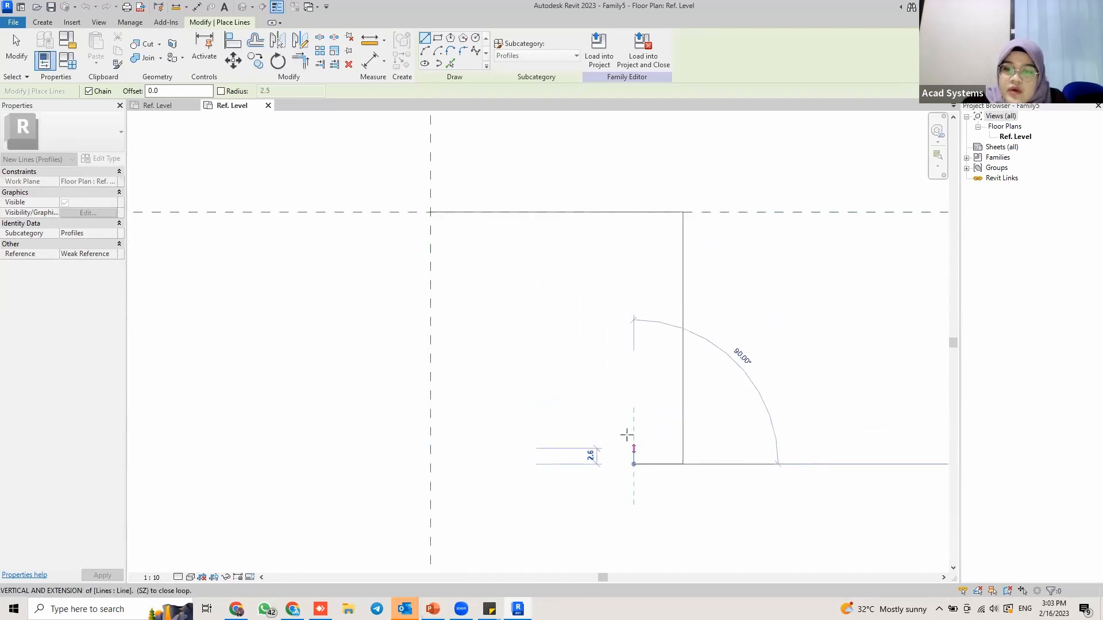
{"action": "type", "text": "5"}
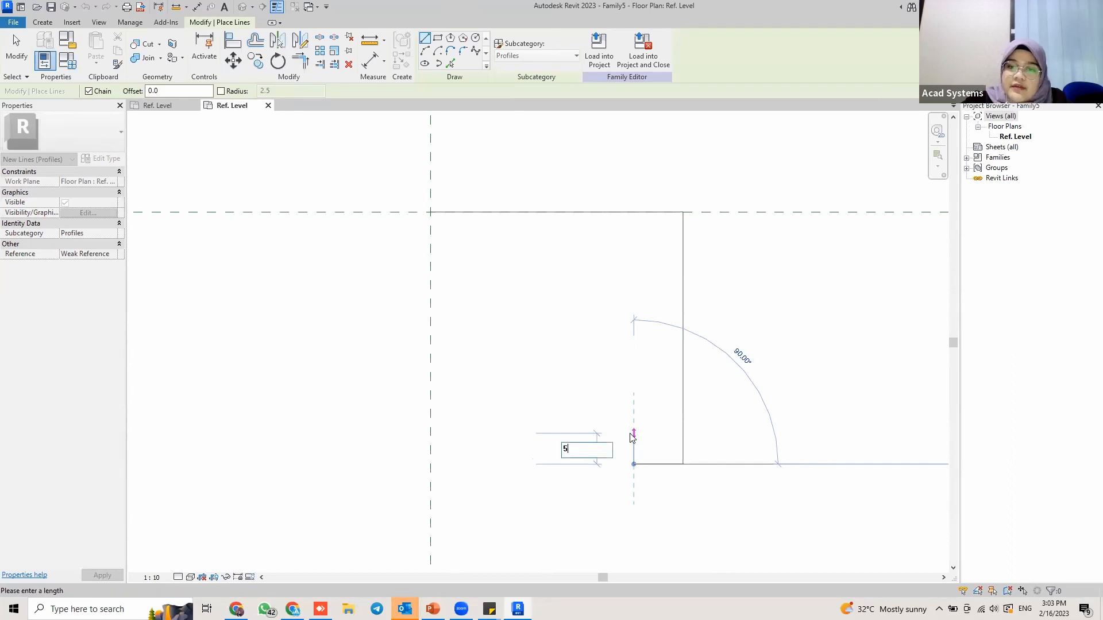
{"action": "key", "text": "Return"}
{"action": "key", "text": "Escape"}
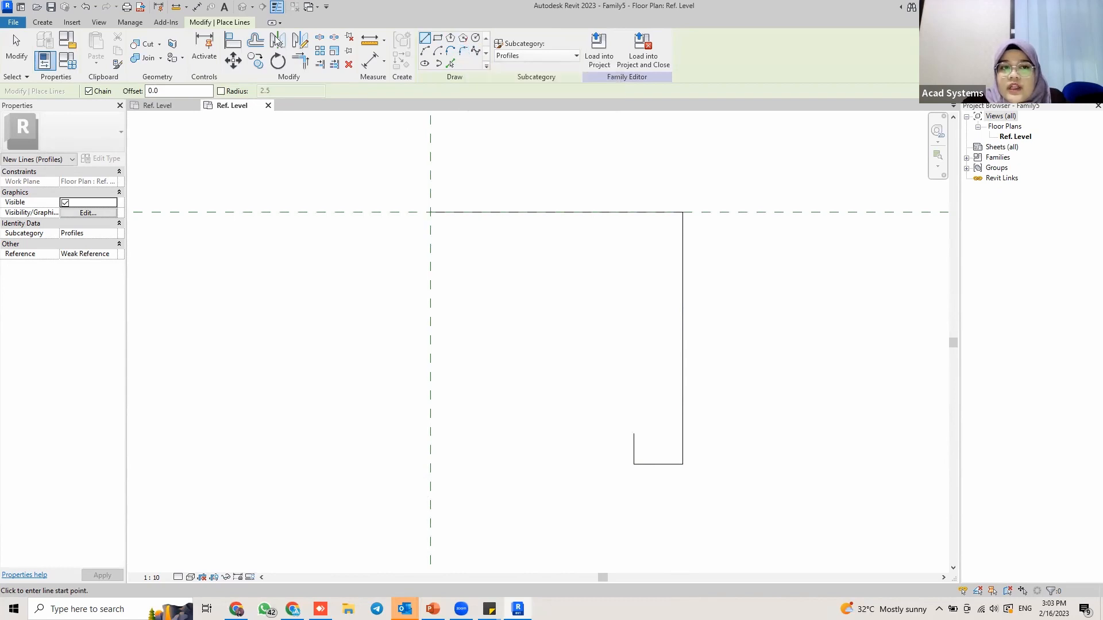
Fillet both lower corners of the profile's right lip with a 2.5 mm radius.
{"action": "left_click", "coordinate": [463, 52]}
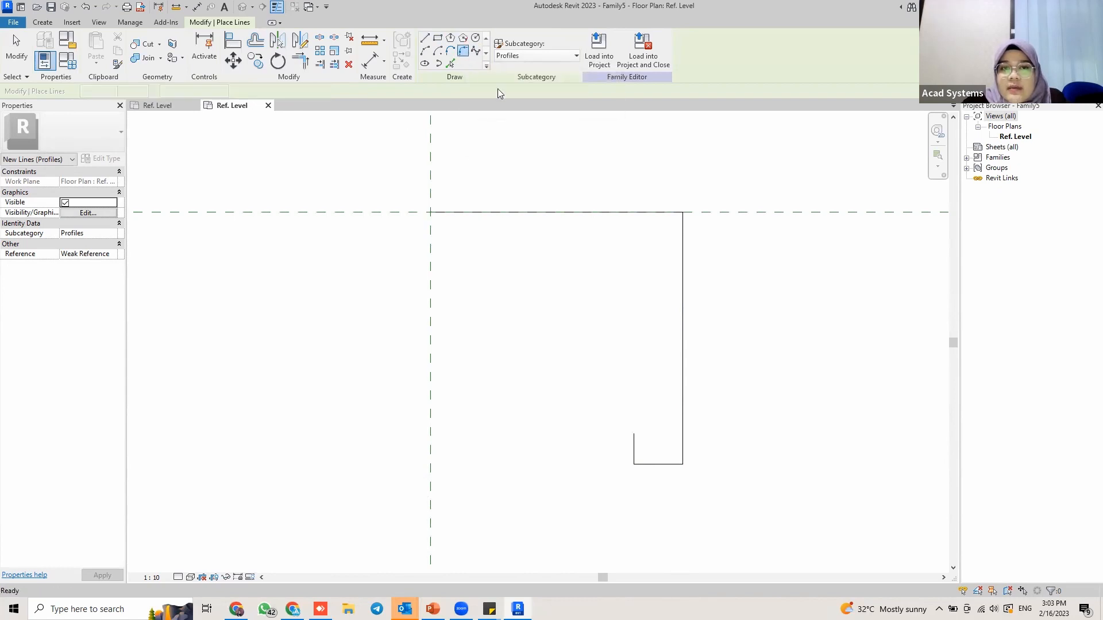
{"action": "left_click", "coordinate": [132, 92]}
{"action": "left_click_drag", "start_coordinate": [183, 92], "coordinate": [112, 96]}
{"action": "left_click", "coordinate": [659, 464]}
{"action": "left_click", "coordinate": [634, 450]}
{"action": "left_click", "coordinate": [656, 461]}
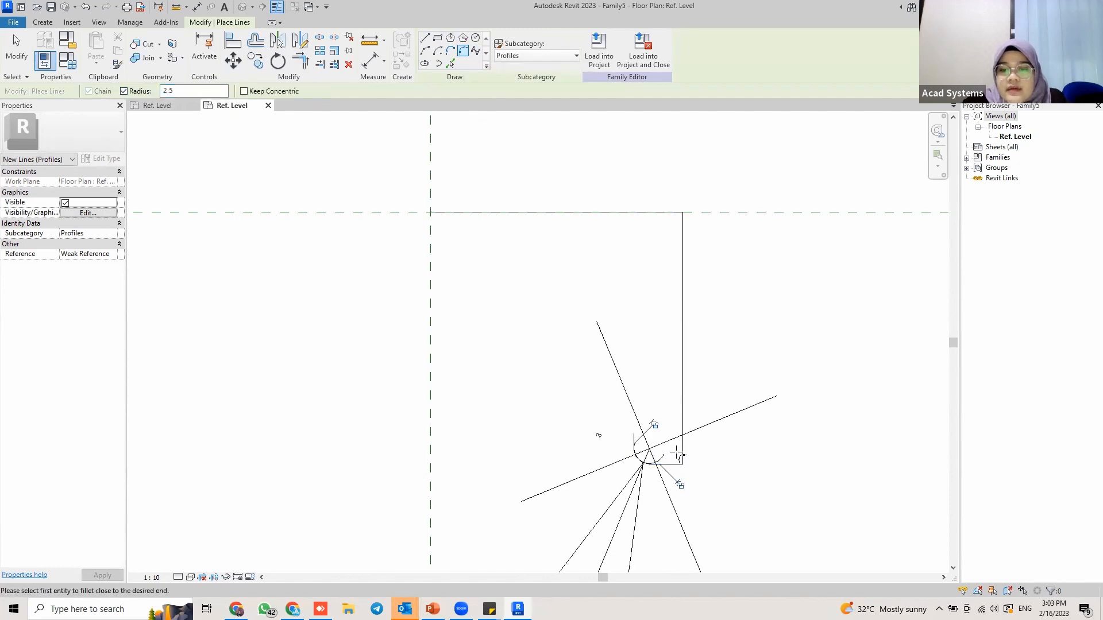
{"action": "key", "text": "ctrl+z"}
{"action": "left_click", "coordinate": [671, 464]}
{"action": "left_click", "coordinate": [682, 454]}
{"action": "key", "text": "Escape"}
{"action": "key", "text": "Escape"}
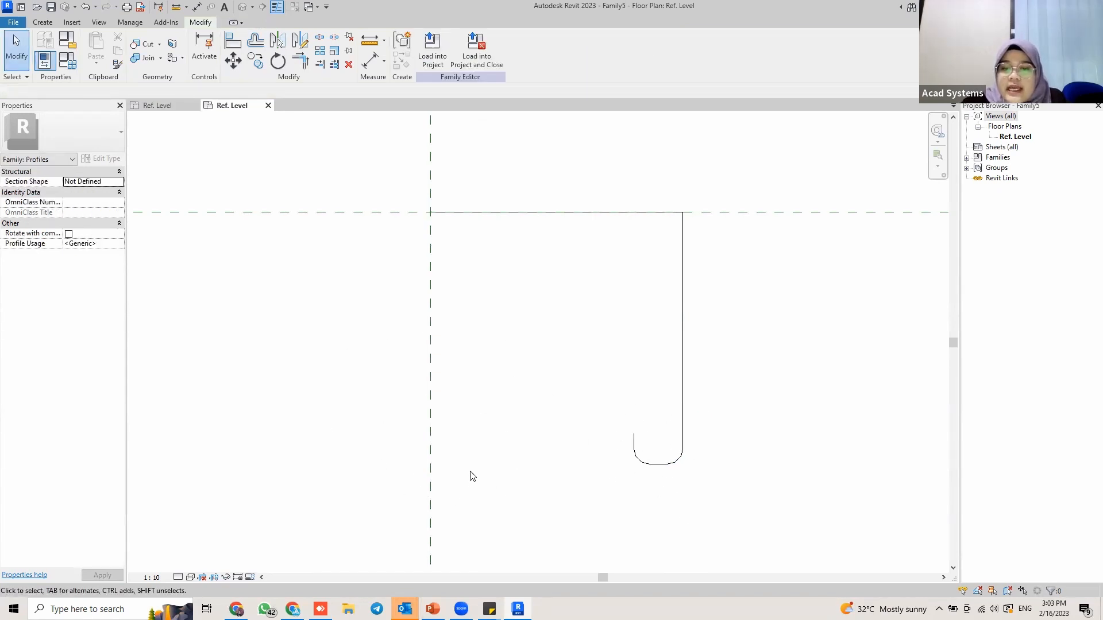
Mirror the right lip lines and arcs about a vertical axis drawn from the midpoint of the top line.
{"action": "left_click_drag", "start_coordinate": [609, 408], "coordinate": [729, 521]}
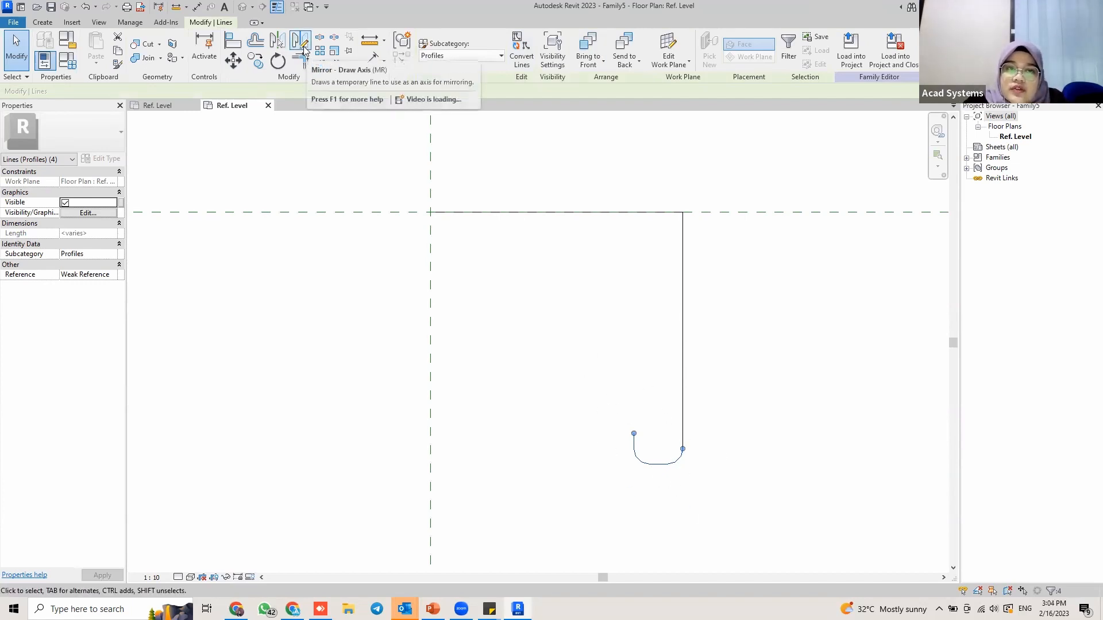
{"action": "left_click", "coordinate": [300, 43]}
{"action": "left_click", "coordinate": [556, 213]}
{"action": "left_click", "coordinate": [553, 446]}
{"action": "left_click", "coordinate": [630, 493]}
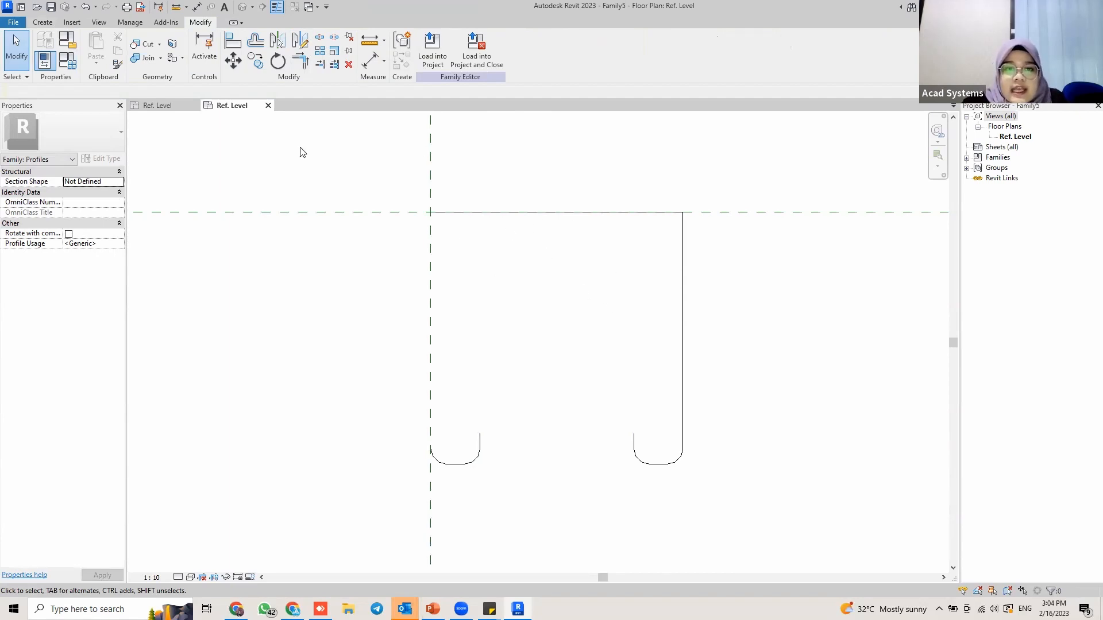
Draw the left vertical line from the reference plane intersection down to the start of the mirrored lip's arc.
{"action": "left_click", "coordinate": [46, 23]}
{"action": "left_click", "coordinate": [94, 48]}
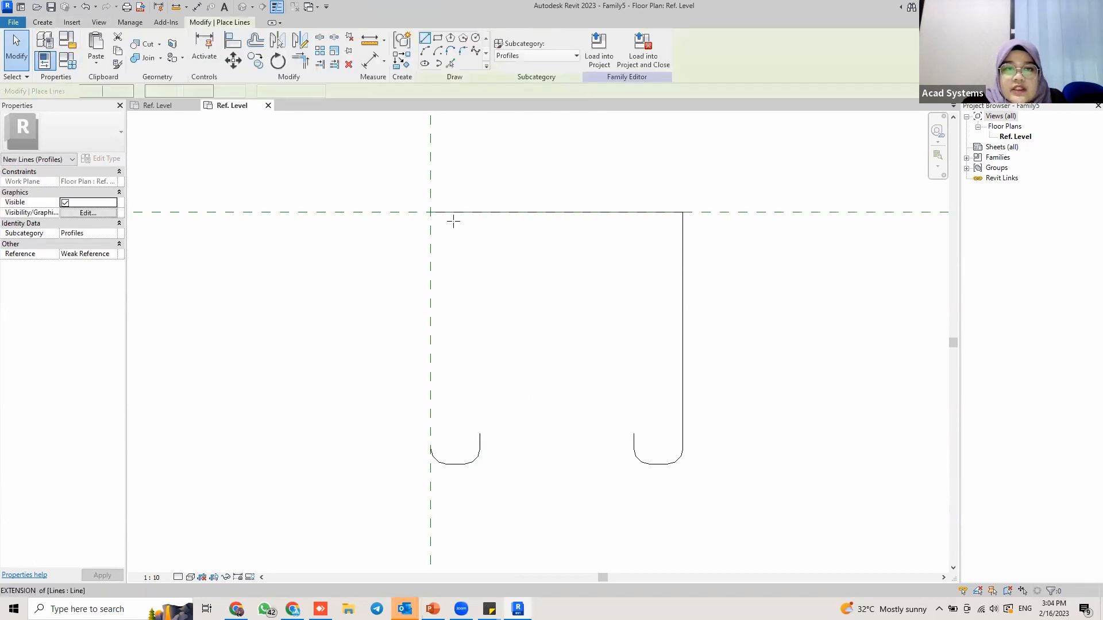
{"action": "left_click", "coordinate": [431, 212]}
{"action": "left_click", "coordinate": [431, 451]}
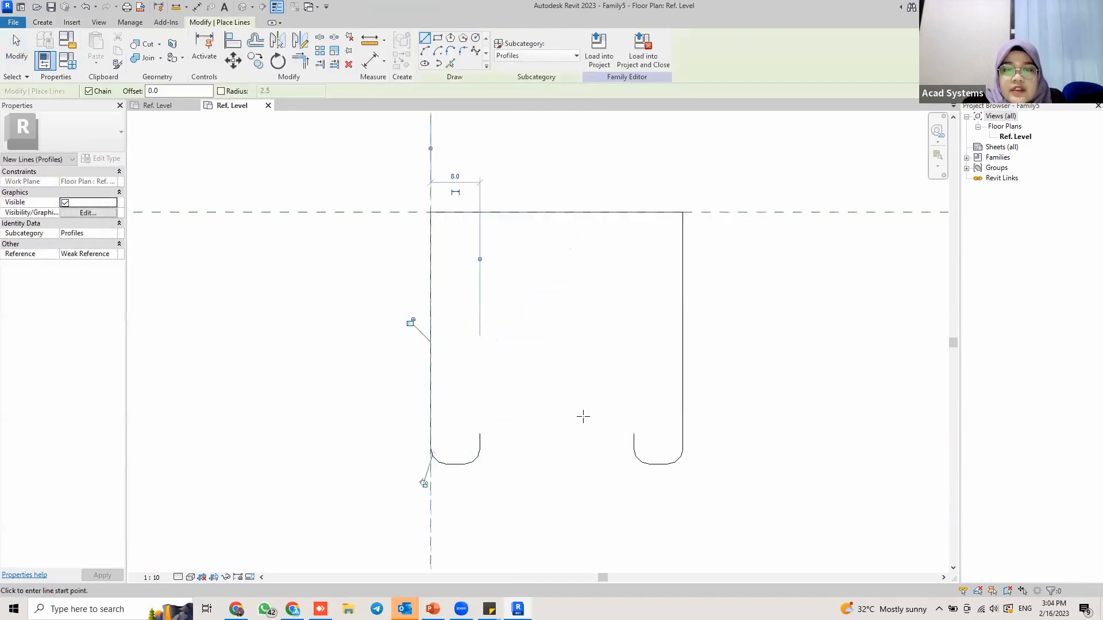
{"action": "key", "text": "Escape"}
{"action": "key", "text": "Escape"}
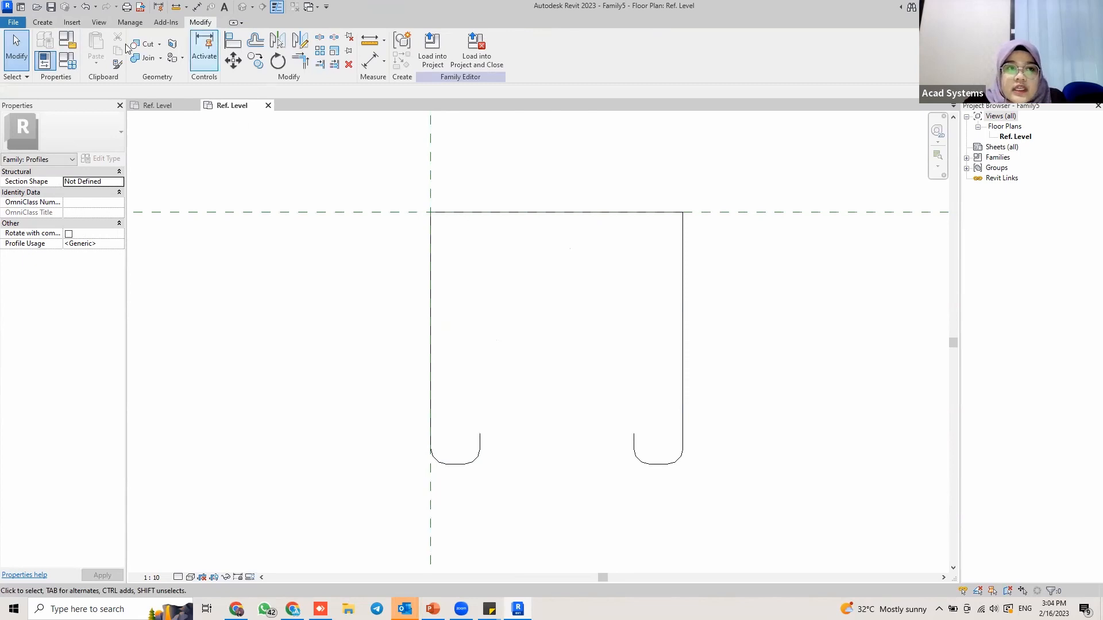
{"action": "left_click", "coordinate": [43, 22]}
{"action": "left_click", "coordinate": [92, 46]}
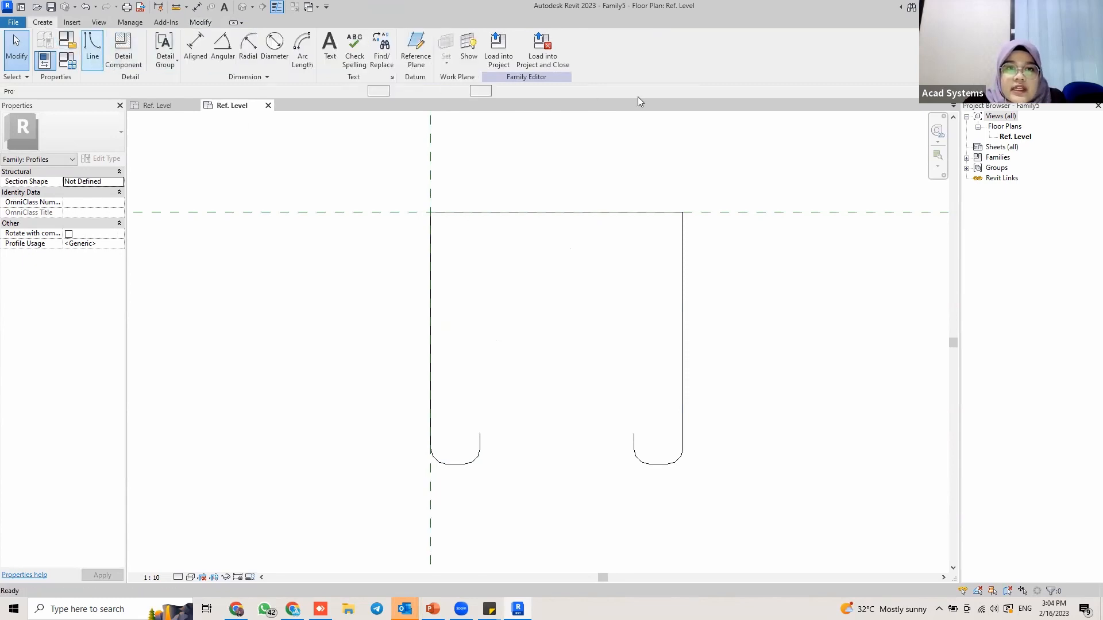
{"action": "left_click", "coordinate": [463, 53]}
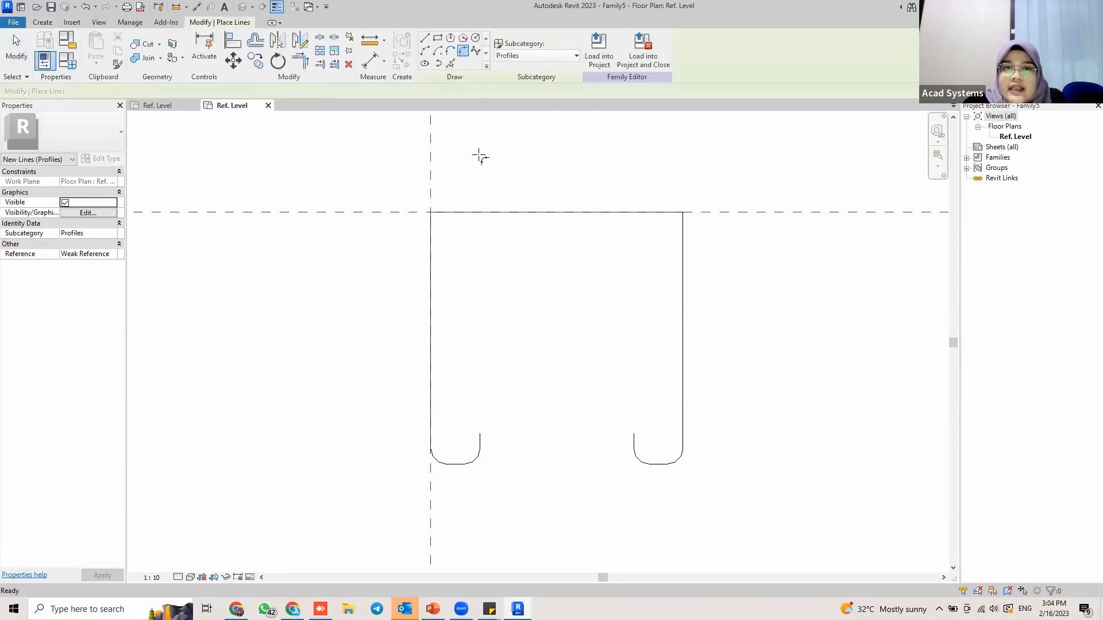
{"action": "left_click", "coordinate": [441, 212]}
{"action": "key", "text": "Escape"}
{"action": "key", "text": "Escape"}
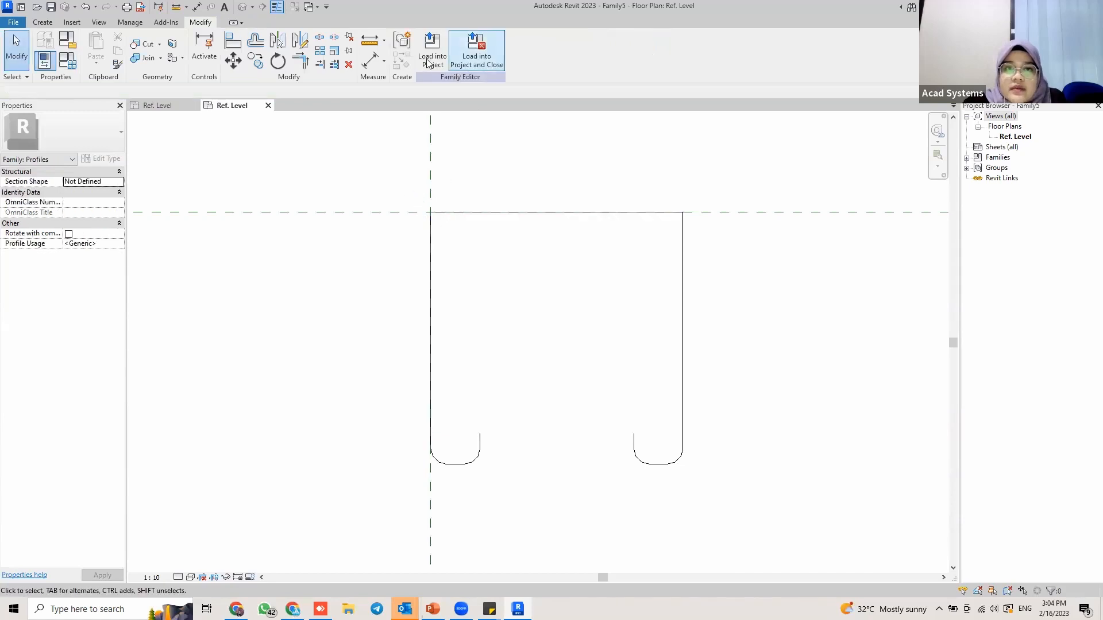
Fillet both upper corners of the channel profile with a 2.5 mm radius.
{"action": "left_click", "coordinate": [53, 20]}
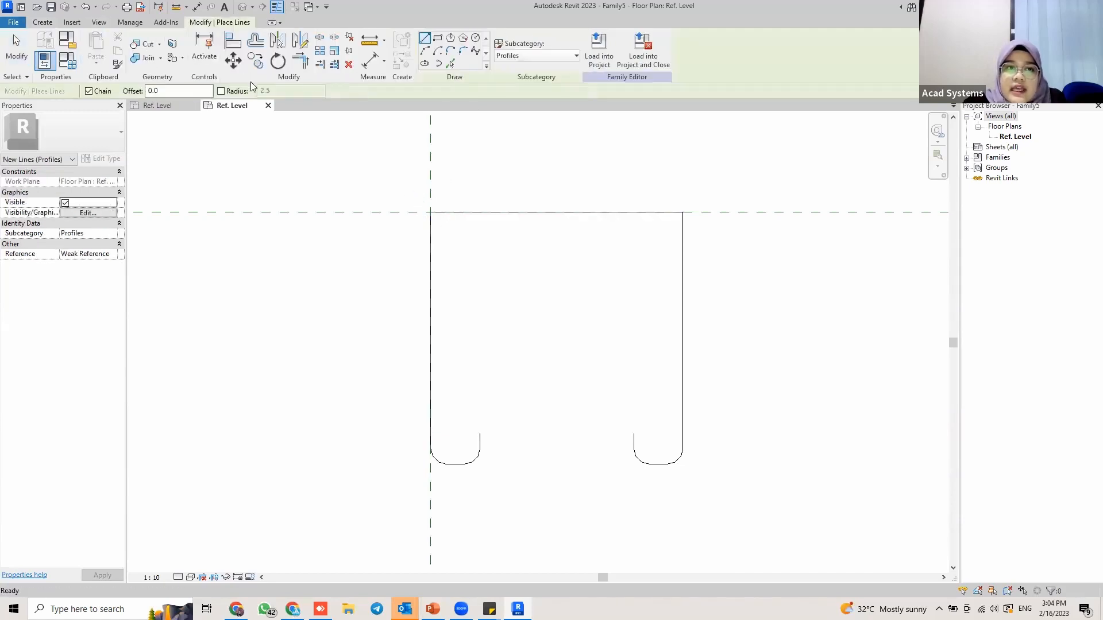
{"action": "left_click", "coordinate": [463, 52]}
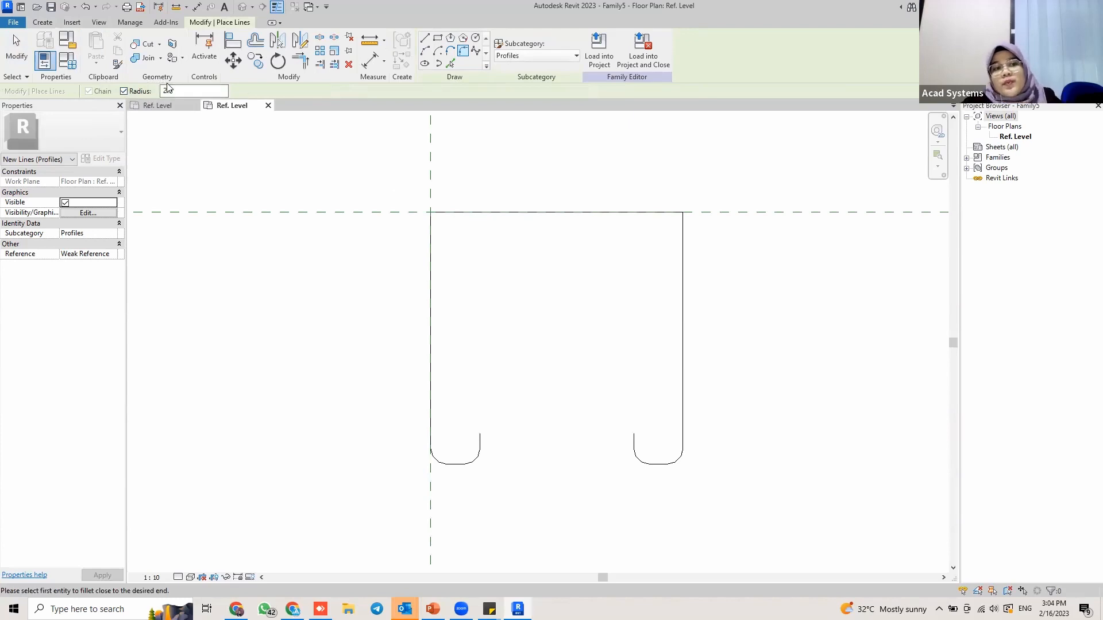
{"action": "left_click", "coordinate": [475, 213]}
{"action": "left_click", "coordinate": [430, 240]}
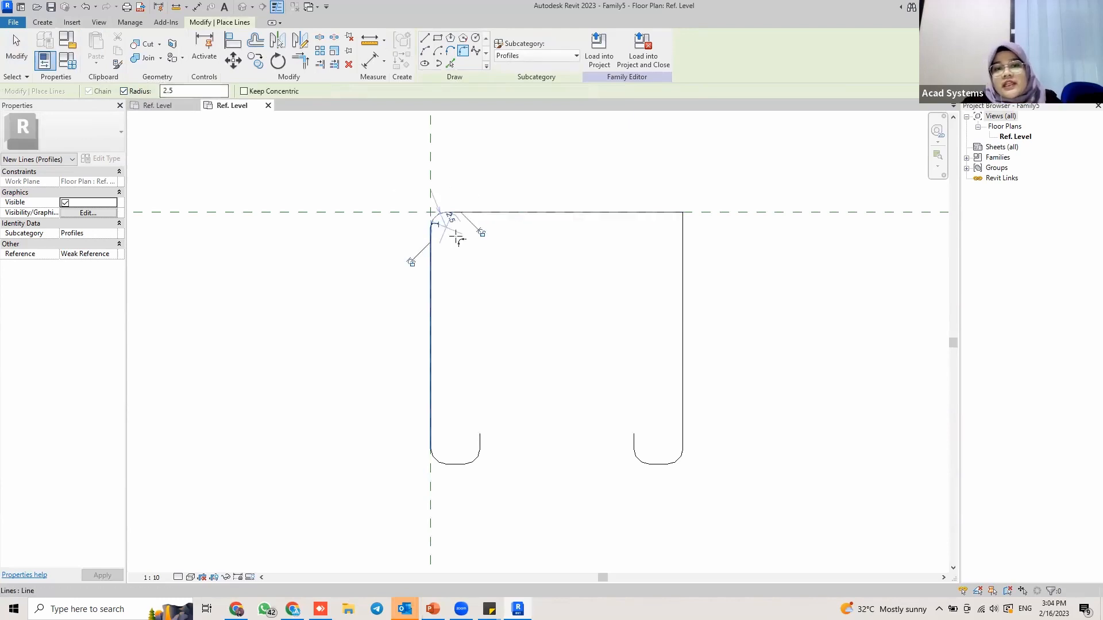
{"action": "left_click", "coordinate": [682, 237]}
{"action": "left_click", "coordinate": [644, 213]}
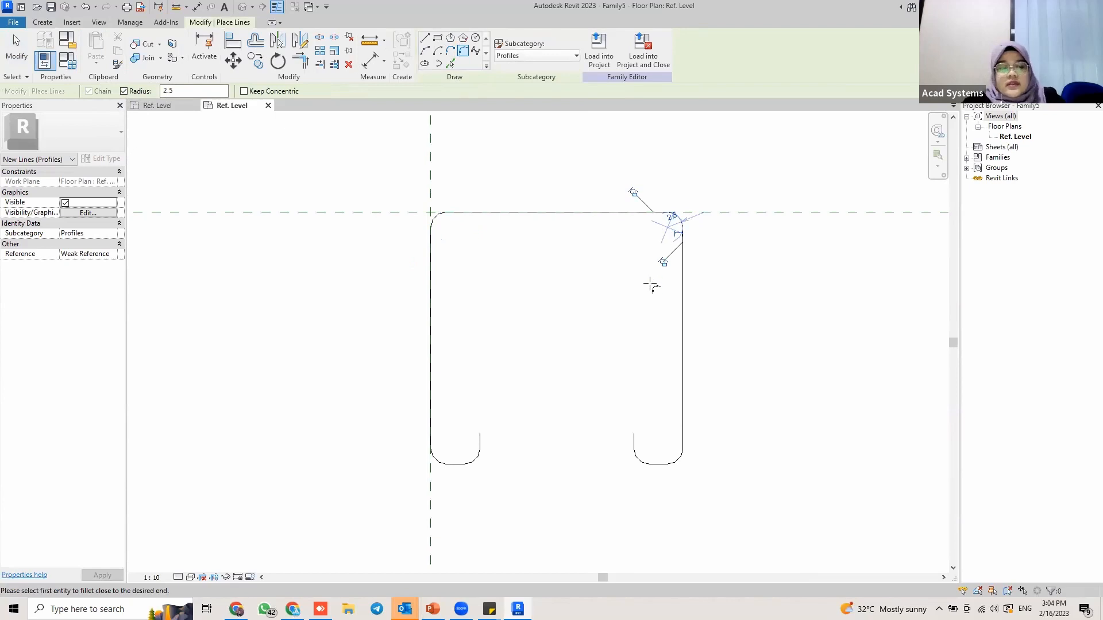
{"action": "middle_click_drag", "start_coordinate": [652, 296], "coordinate": [598, 229]}
{"action": "scroll", "coordinate": [600, 241], "scroll_direction": "up", "scroll_amount": 2}
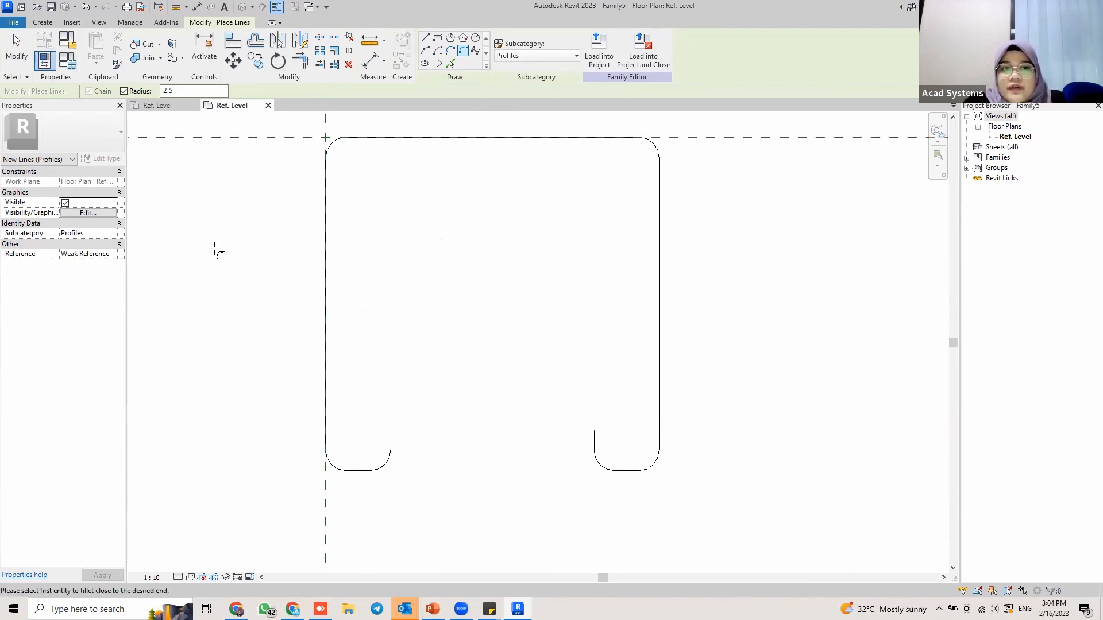
{"action": "key", "text": "Escape"}
{"action": "key", "text": "Escape"}
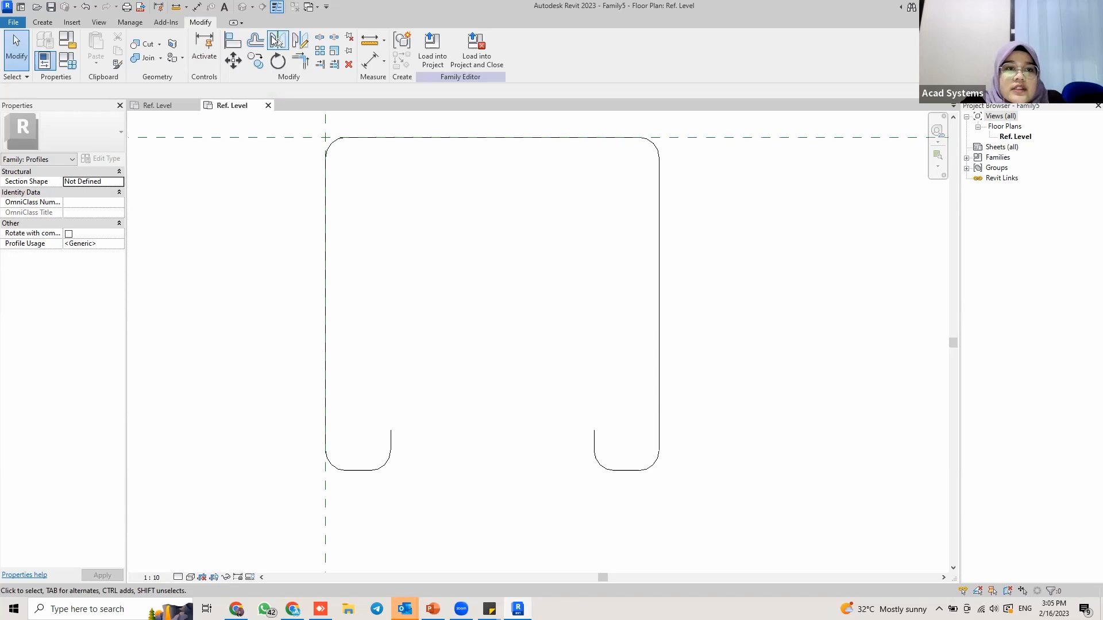
Check the channel thickness on the PowerPoint slide and offset a copy of the whole Revit profile chain 3 mm inward.
{"action": "left_click", "coordinate": [256, 41]}
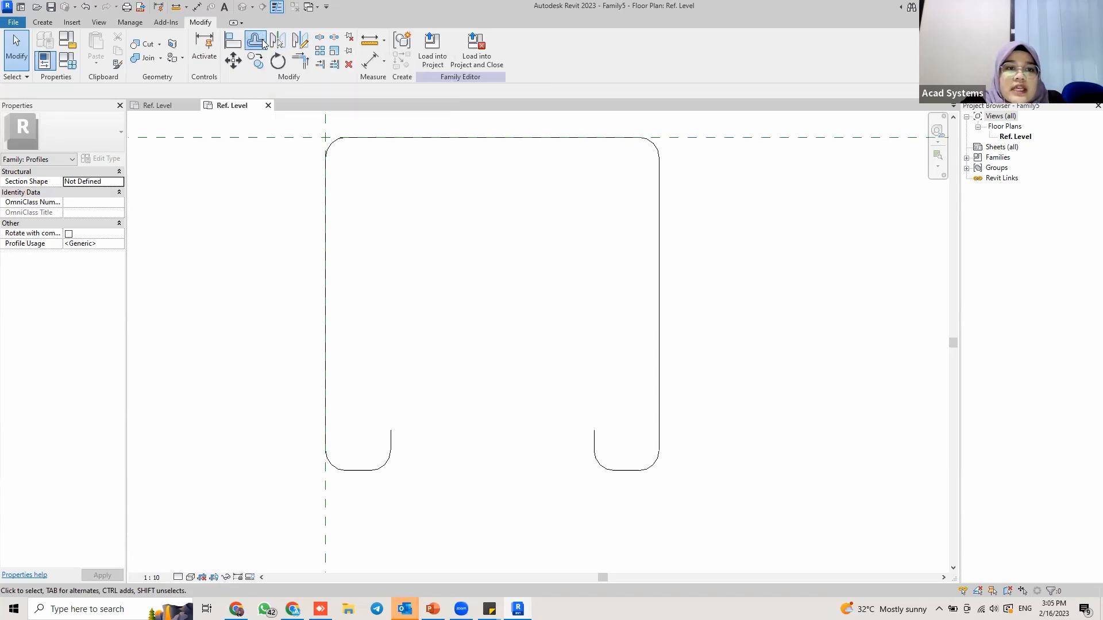
{"action": "key", "text": "Escape"}
{"action": "left_click_drag", "start_coordinate": [311, 128], "coordinate": [691, 505]}
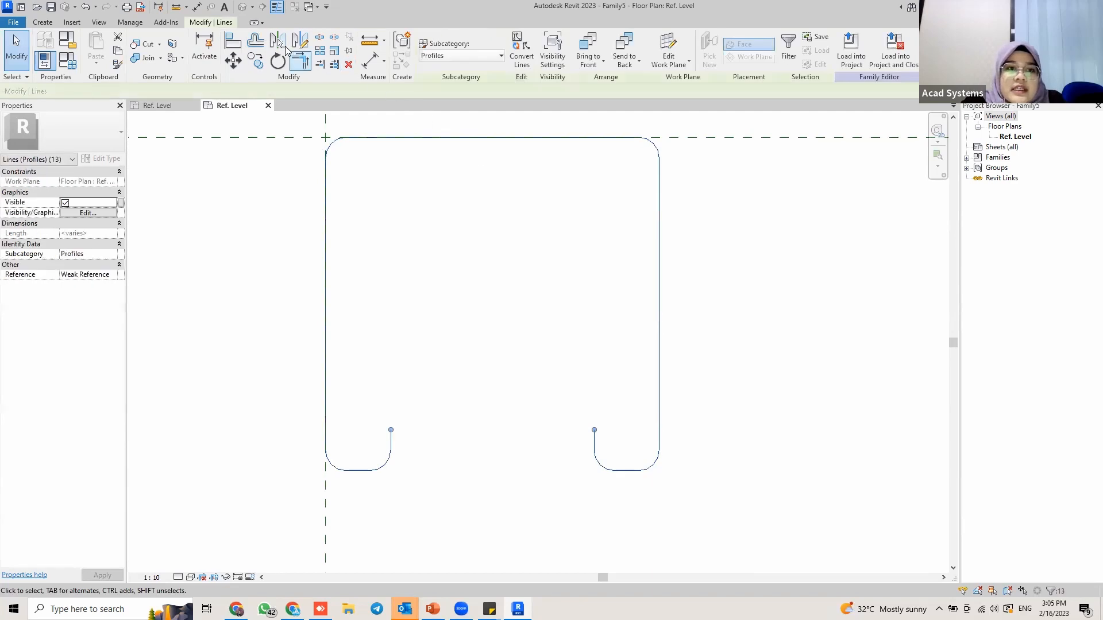
{"action": "left_click", "coordinate": [256, 41]}
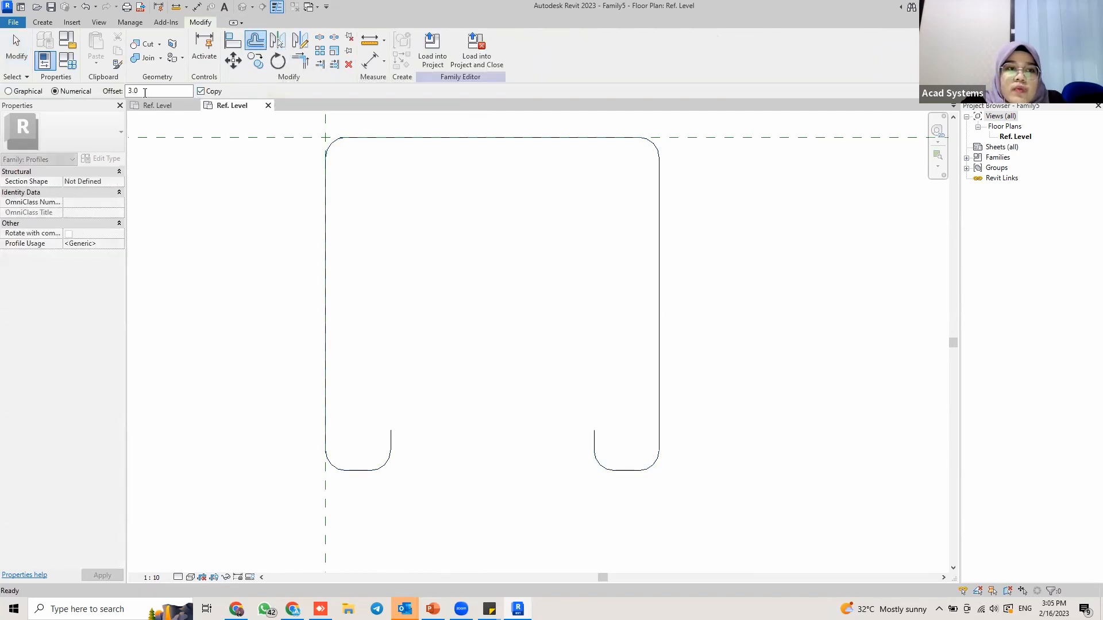
{"action": "left_click", "coordinate": [133, 91]}
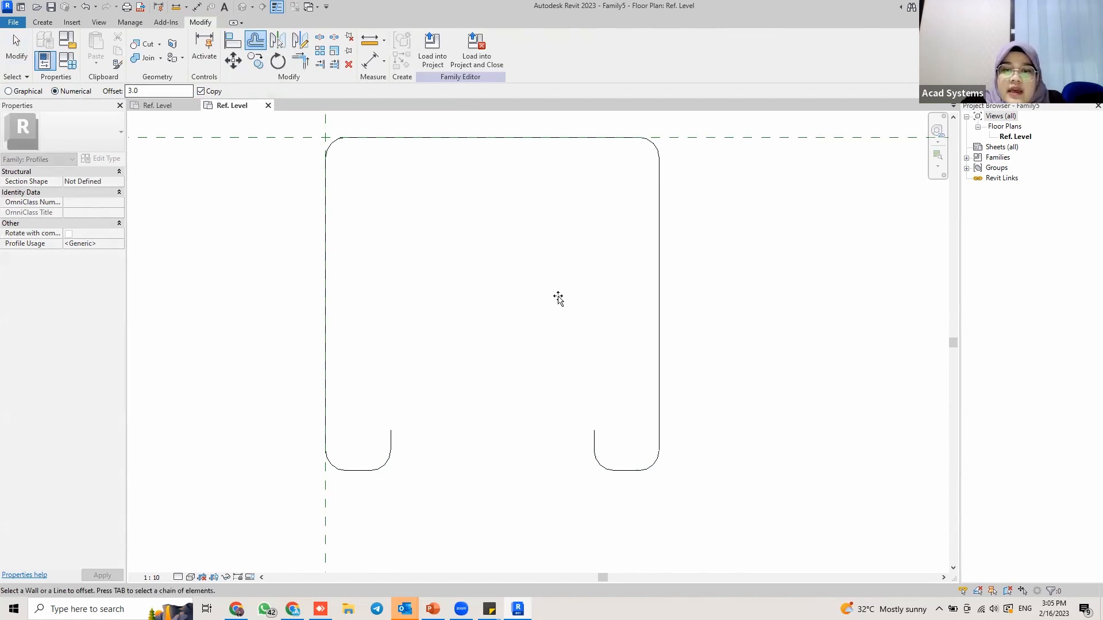
{"action": "key", "text": "alt+Tab"}
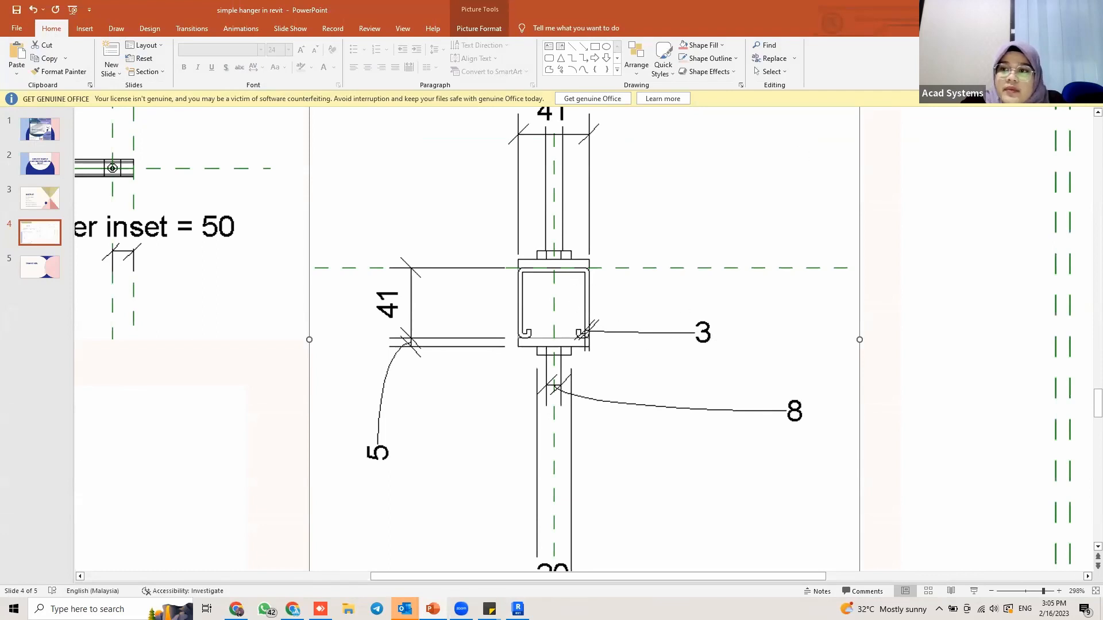
{"action": "key", "text": "alt+Tab"}
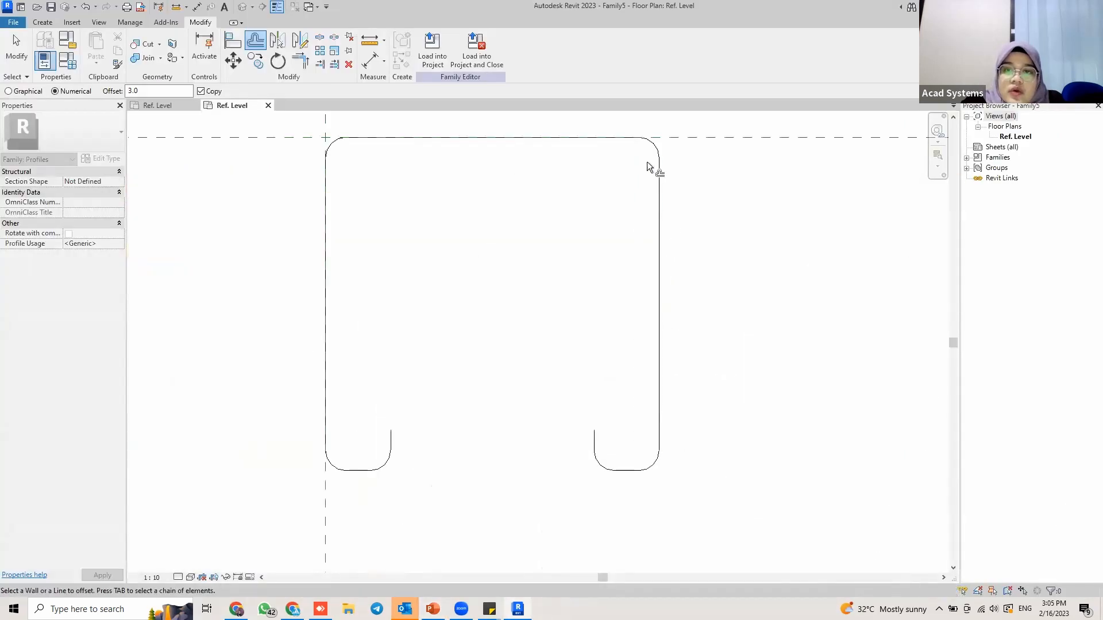
{"action": "middle_click_drag", "start_coordinate": [666, 219], "coordinate": [684, 225]}
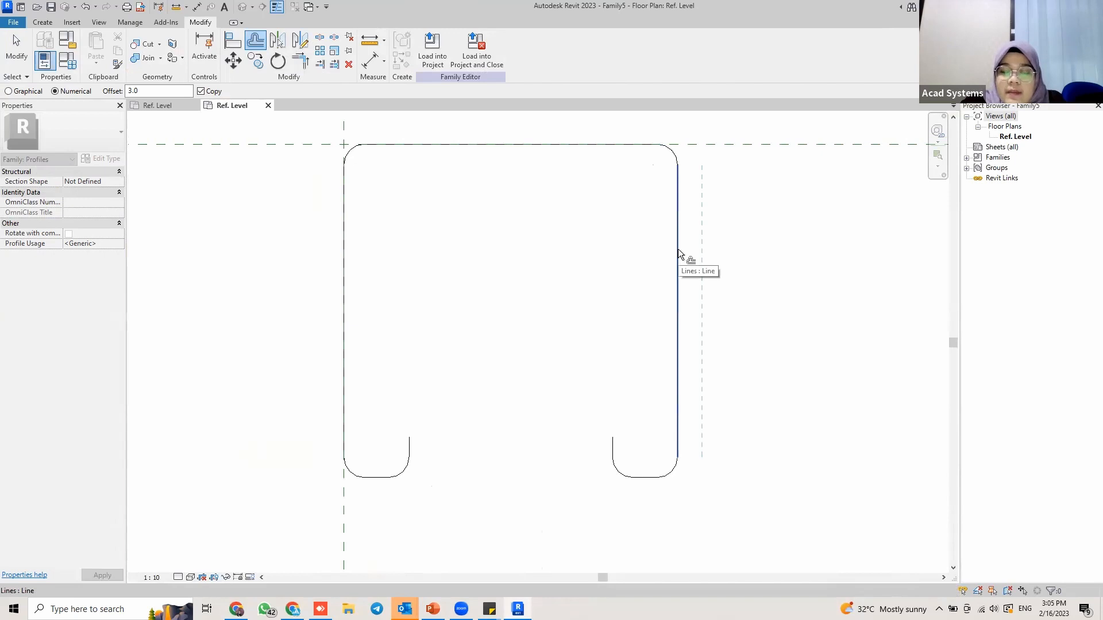
{"action": "key", "text": "Tab"}
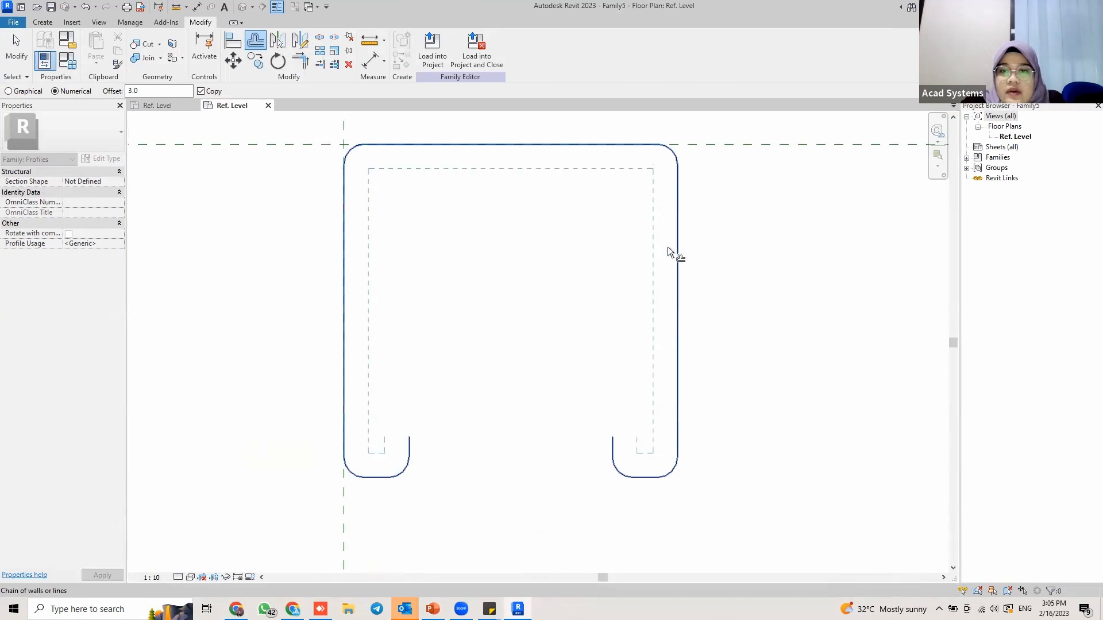
{"action": "key", "text": "Tab"}
{"action": "key", "text": "Tab"}
{"action": "key", "text": "Tab"}
{"action": "key", "text": "Tab"}
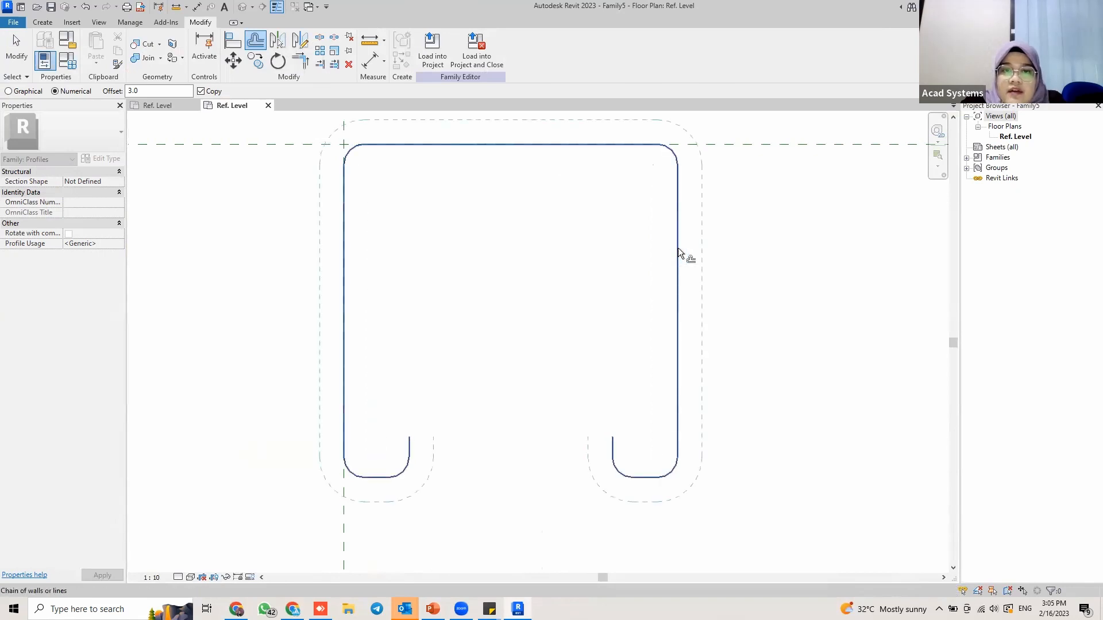
{"action": "key", "text": "Tab"}
{"action": "left_click", "coordinate": [673, 246]}
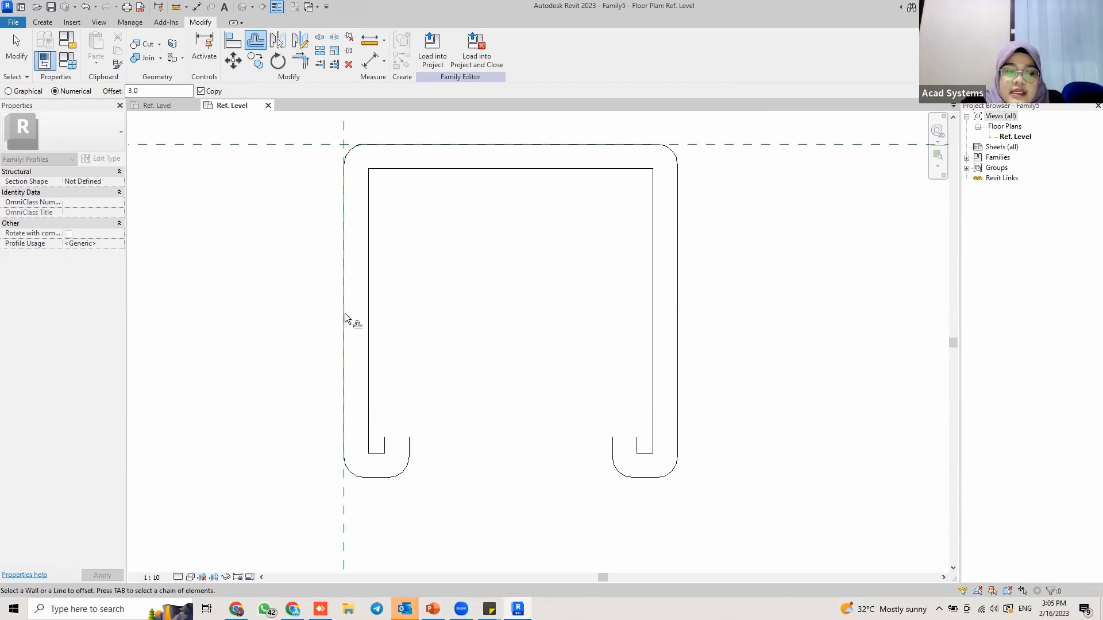
Close both lip ends with short horizontal lines joining the inner and outer profile outlines.
{"action": "key", "text": "Escape"}
{"action": "left_click", "coordinate": [43, 22]}
{"action": "left_click", "coordinate": [93, 50]}
{"action": "scroll", "coordinate": [368, 391], "scroll_direction": "up", "scroll_amount": 3}
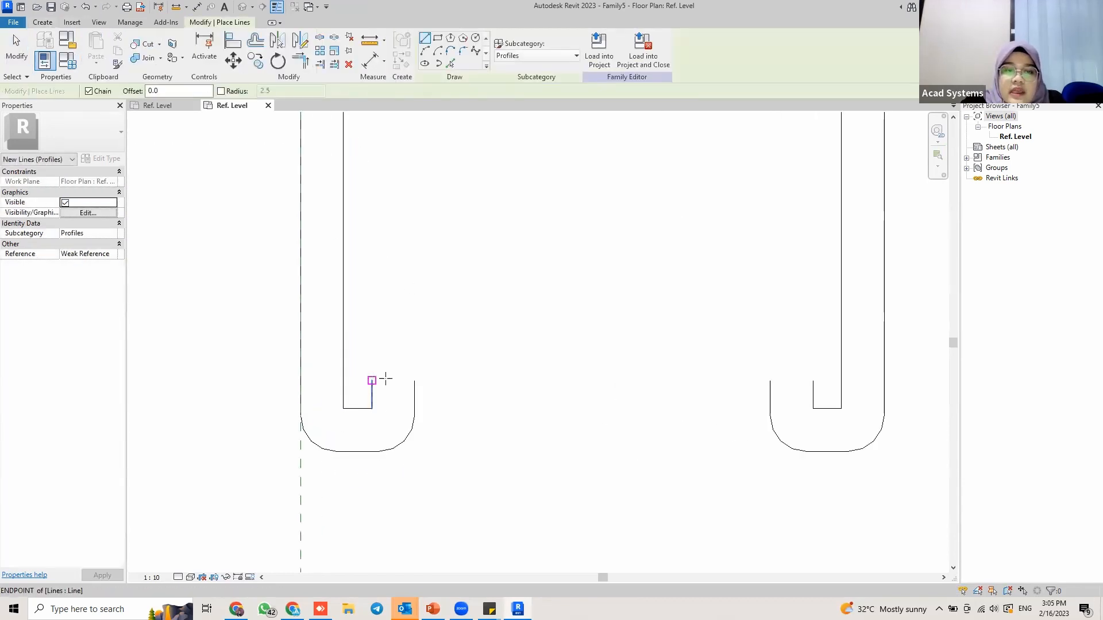
{"action": "left_click", "coordinate": [371, 381]}
{"action": "left_click", "coordinate": [413, 382]}
{"action": "left_click", "coordinate": [771, 381]}
{"action": "left_click", "coordinate": [813, 381]}
{"action": "key", "text": "Escape"}
{"action": "scroll", "coordinate": [492, 300], "scroll_direction": "down", "scroll_amount": 4}
{"action": "key", "text": "Escape"}
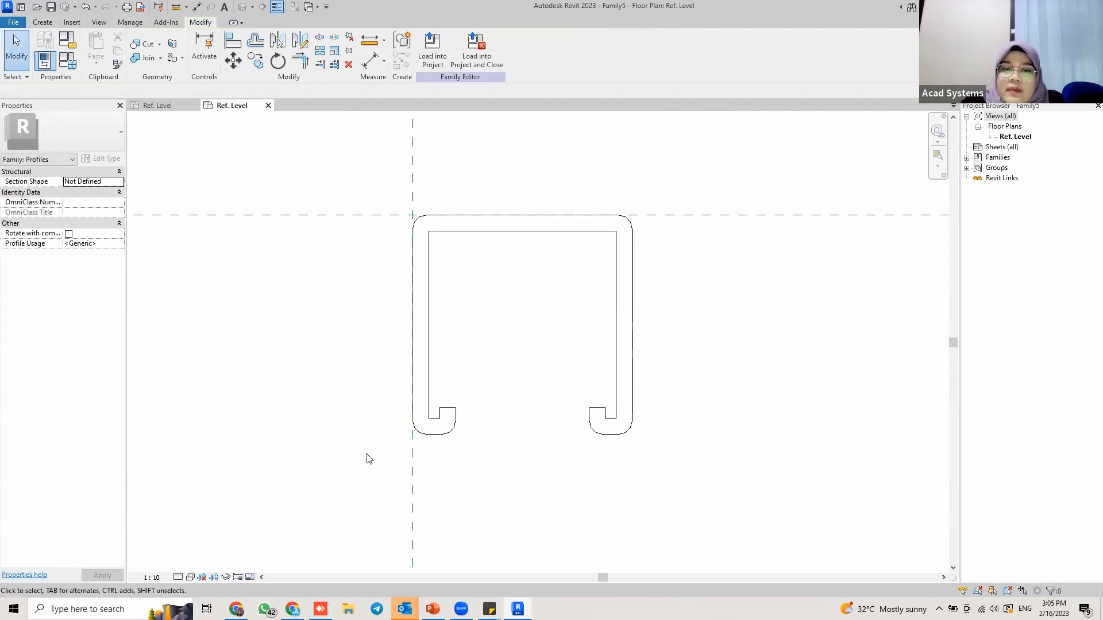
Move the entire profile from its top line's midpoint to the intersection of the two reference planes.
{"action": "left_click_drag", "start_coordinate": [361, 160], "coordinate": [719, 473]}
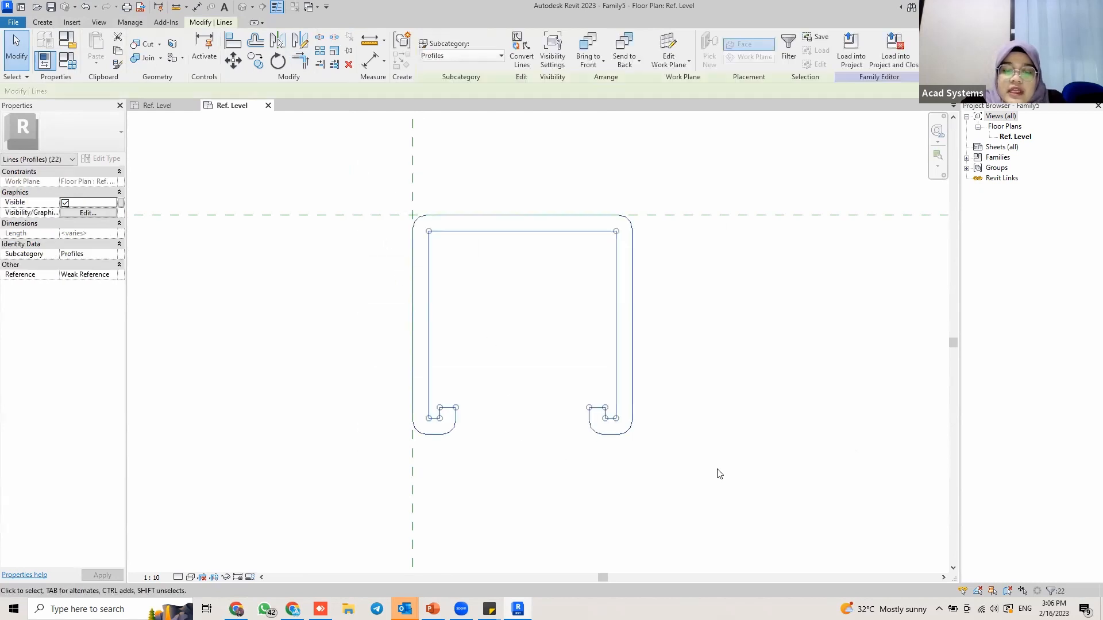
{"action": "key", "text": "m"}
{"action": "key", "text": "v"}
{"action": "left_click", "coordinate": [522, 215]}
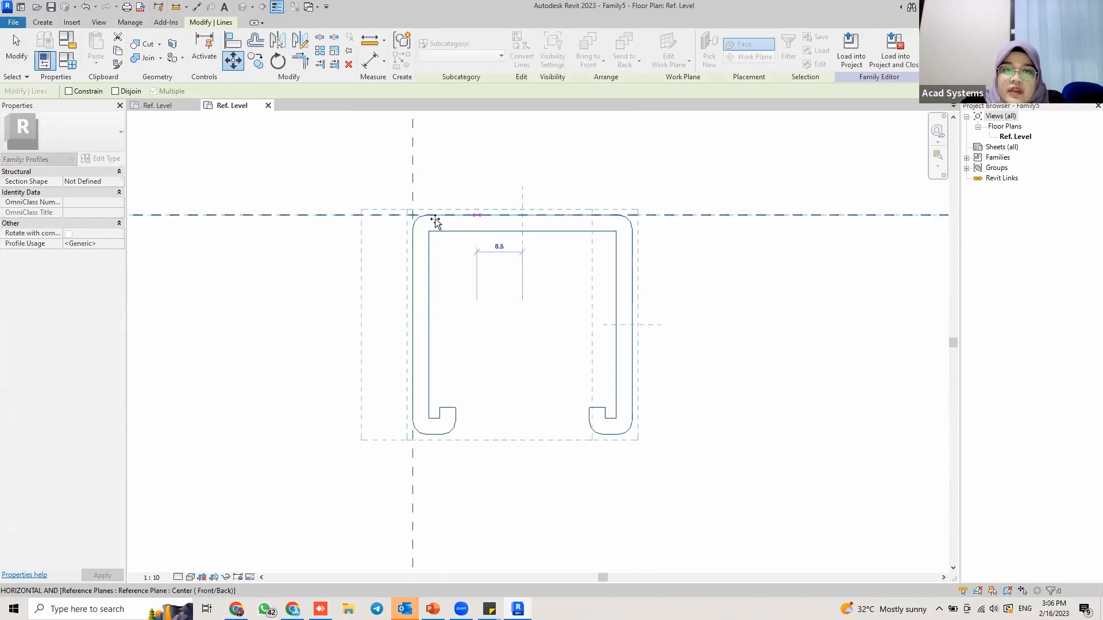
{"action": "left_click", "coordinate": [412, 215]}
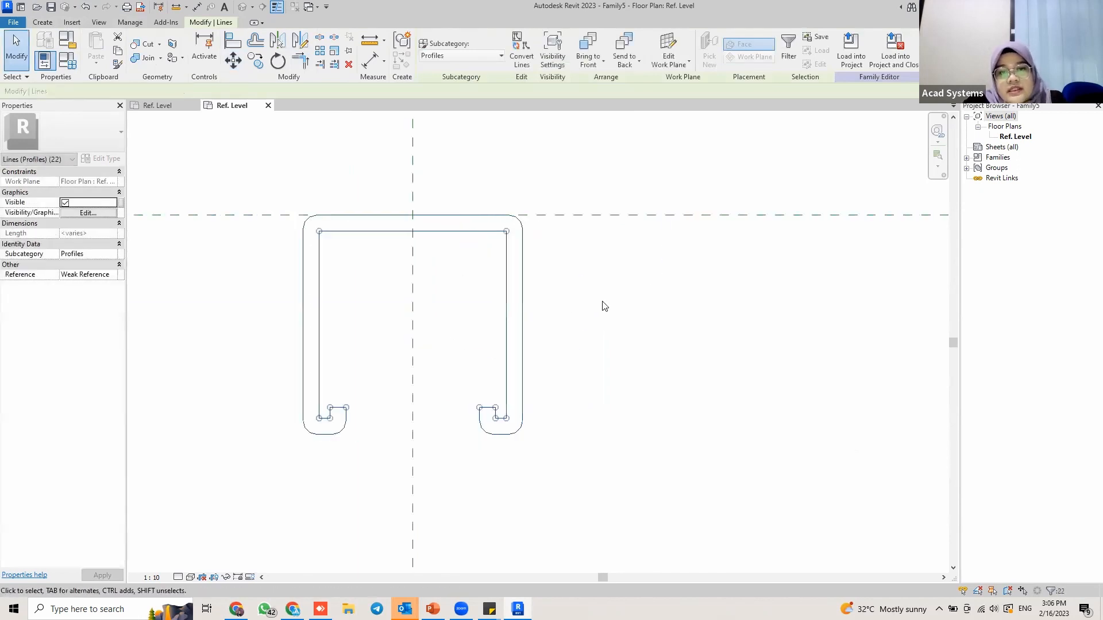
{"action": "left_click", "coordinate": [569, 305]}
{"action": "scroll", "coordinate": [540, 326], "scroll_direction": "down", "scroll_amount": 4}
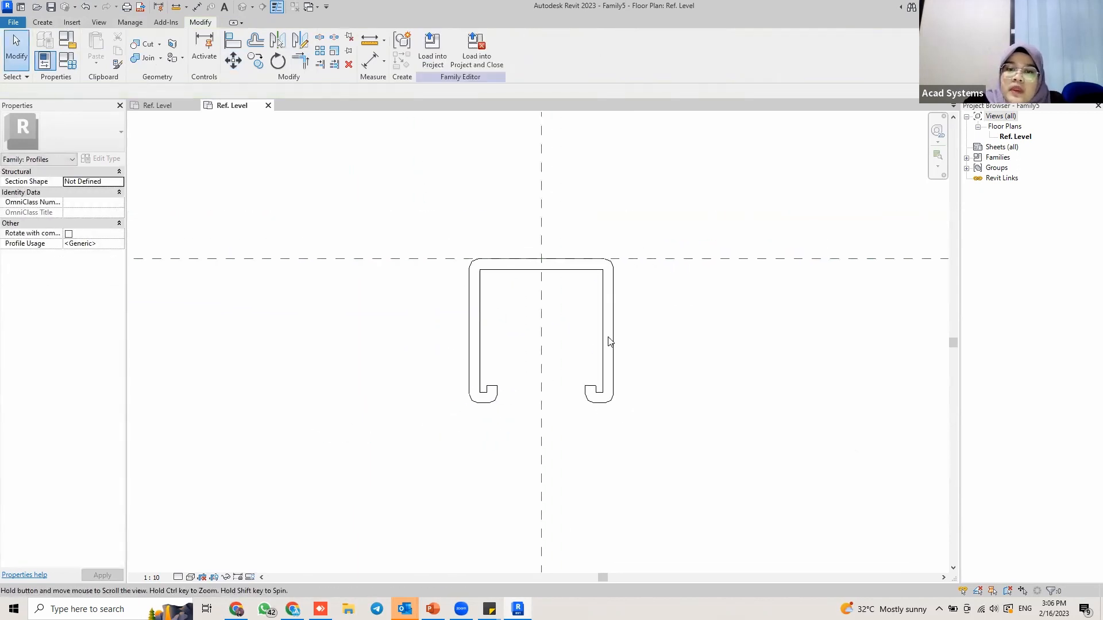
{"action": "scroll", "coordinate": [658, 316], "scroll_direction": "down", "scroll_amount": 2}
{"action": "scroll", "coordinate": [673, 326], "scroll_direction": "up", "scroll_amount": 2}
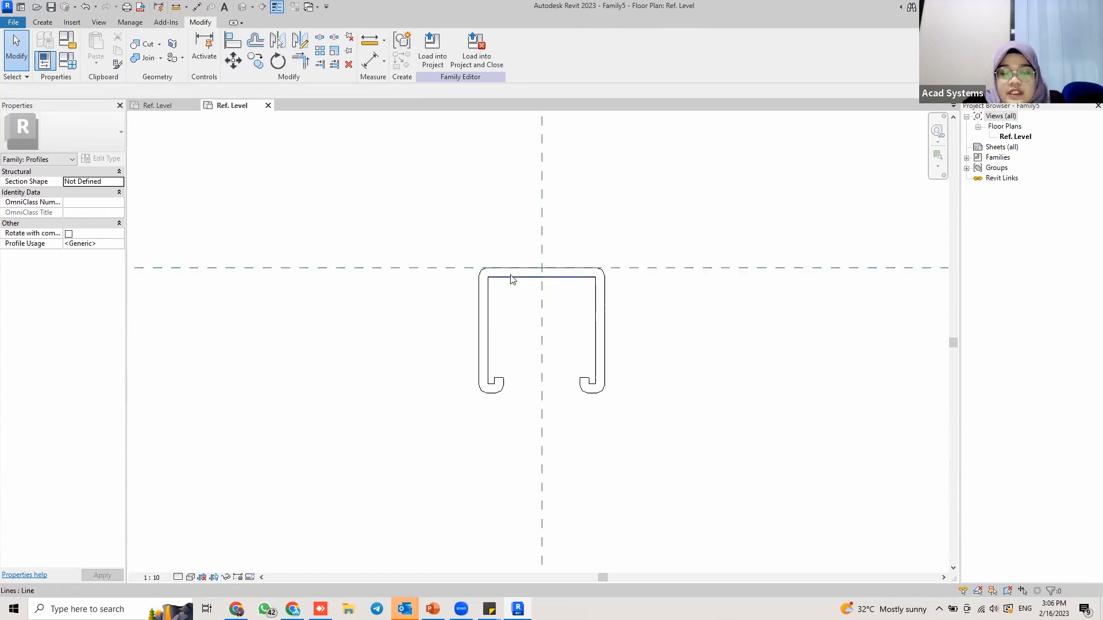
Hide all annotation categories in the Ref. Level view through the Visibility/Graphic Overrides.
{"action": "key", "text": "v"}
{"action": "key", "text": "g"}
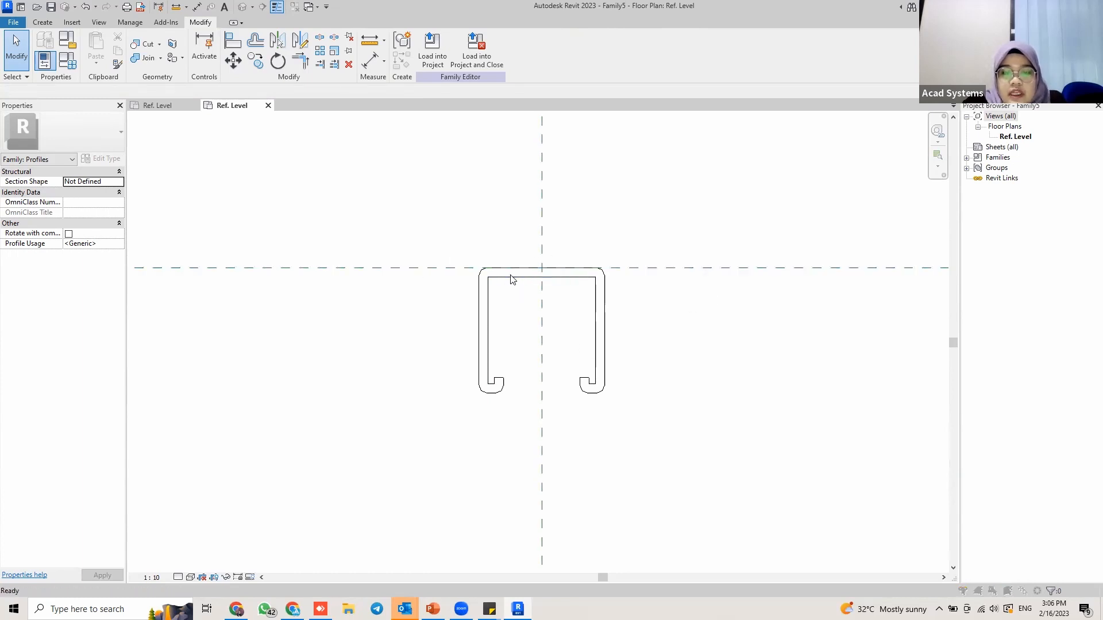
{"action": "left_click", "coordinate": [323, 71]}
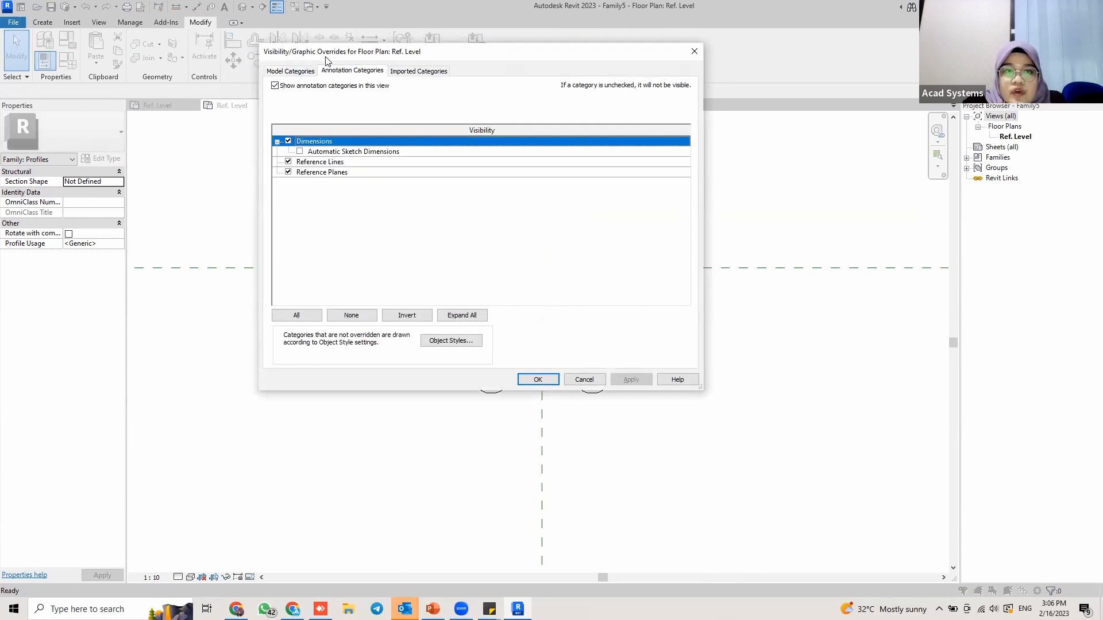
{"action": "left_click_drag", "start_coordinate": [325, 58], "coordinate": [395, 77]}
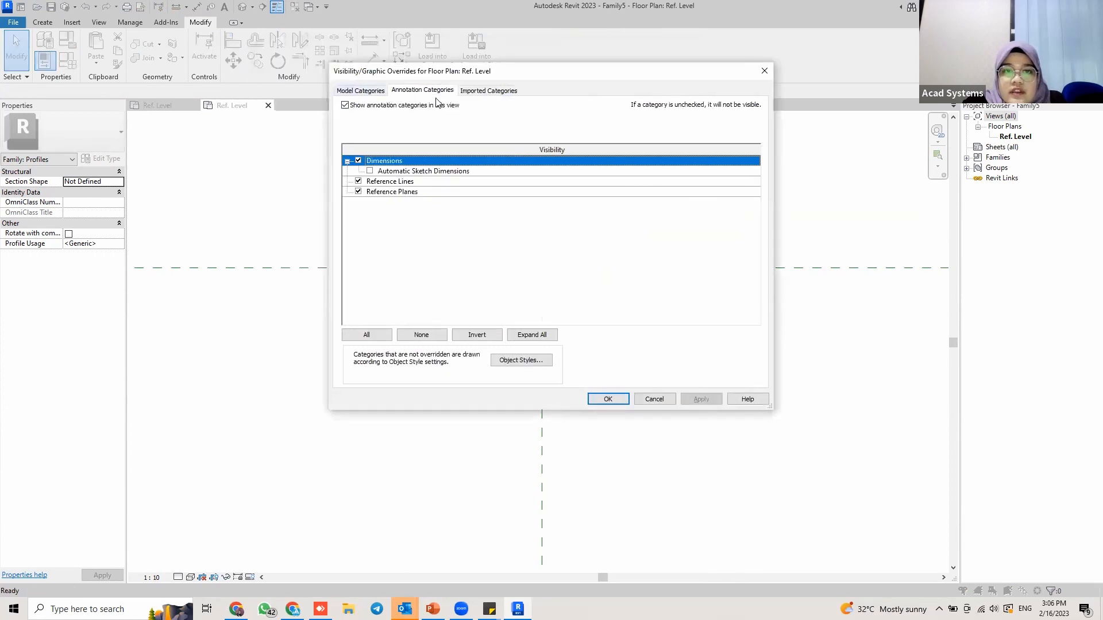
{"action": "left_click", "coordinate": [345, 105]}
{"action": "left_click", "coordinate": [712, 400]}
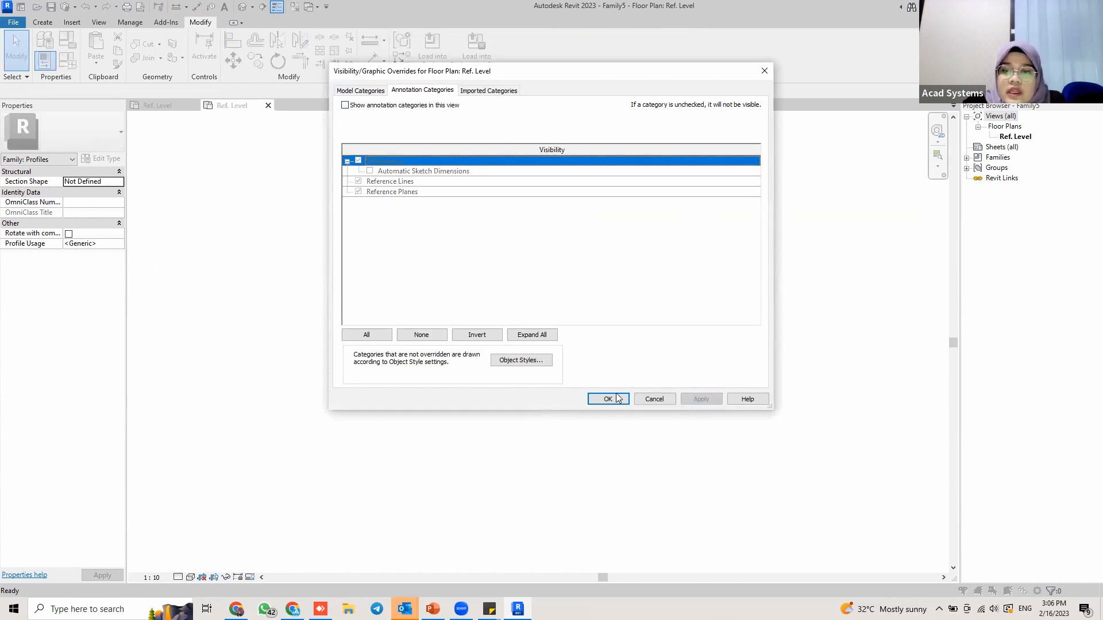
{"action": "left_click", "coordinate": [609, 399]}
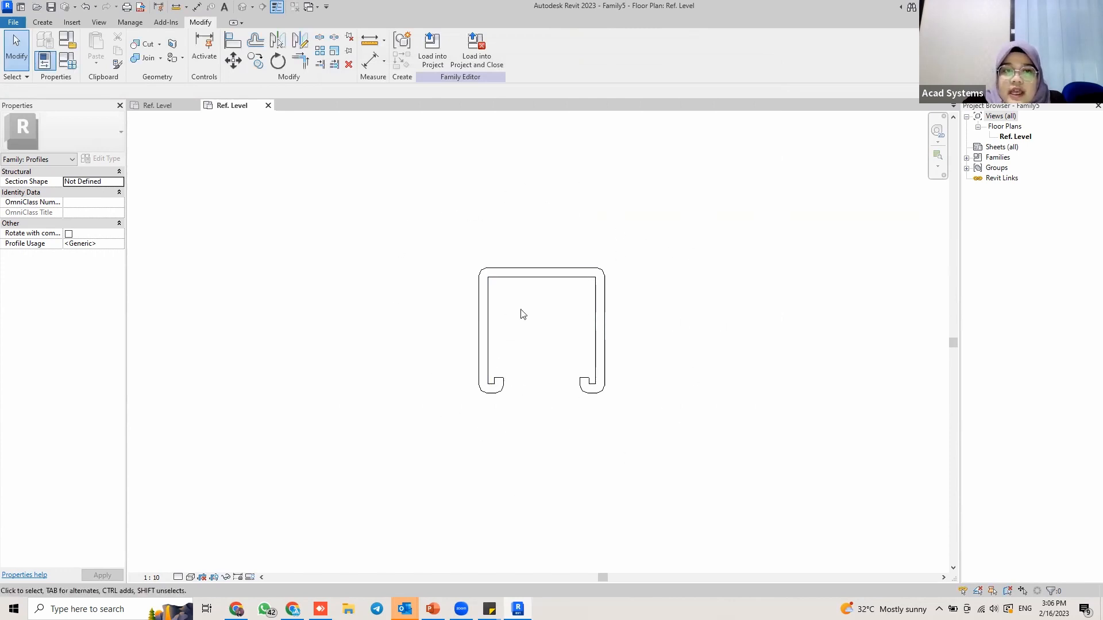
Save the profile family to the Desktop as Channel Profile, load it into the hanger family and close it.
{"action": "left_click", "coordinate": [13, 22]}
{"action": "left_click", "coordinate": [7, 7]}
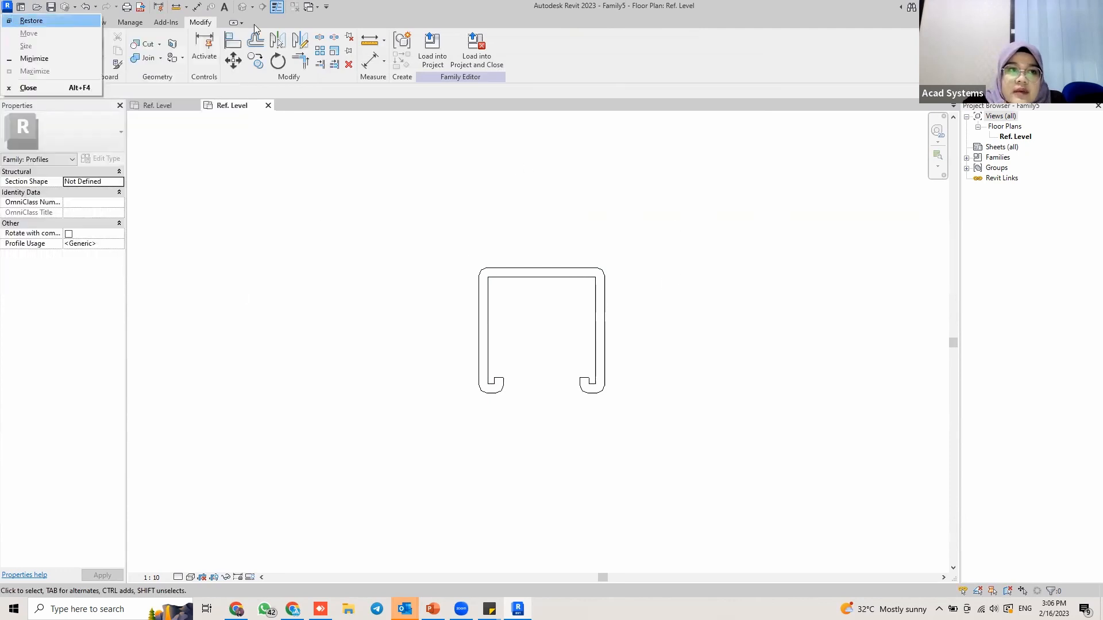
{"action": "key", "text": "Escape"}
{"action": "left_click", "coordinate": [14, 22]}
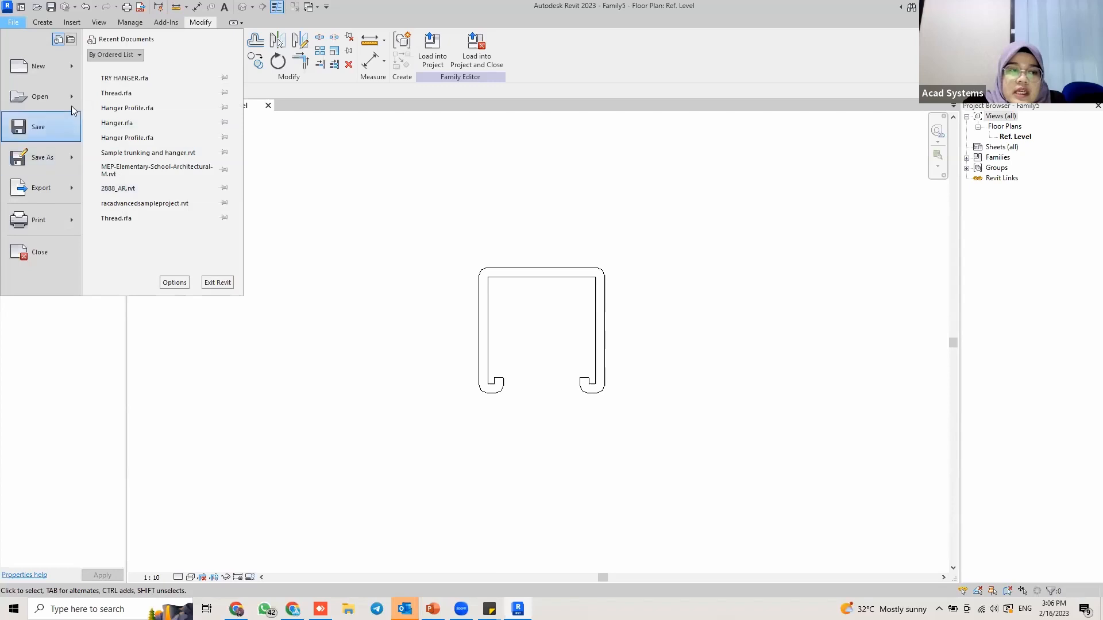
{"action": "mouse_move", "coordinate": [55, 157]}
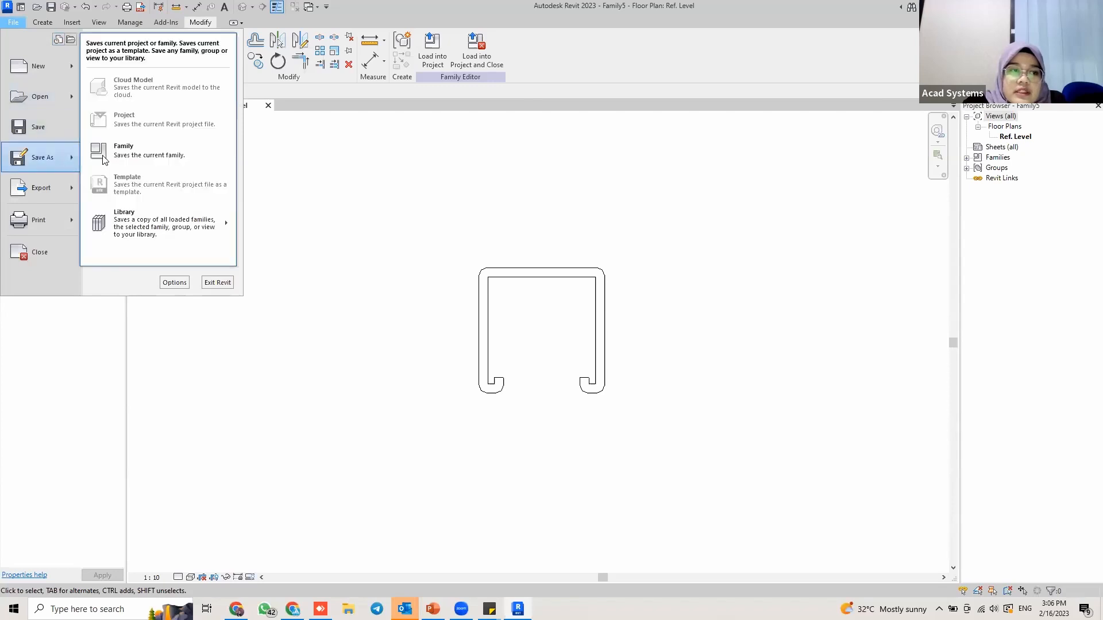
{"action": "left_click", "coordinate": [146, 150]}
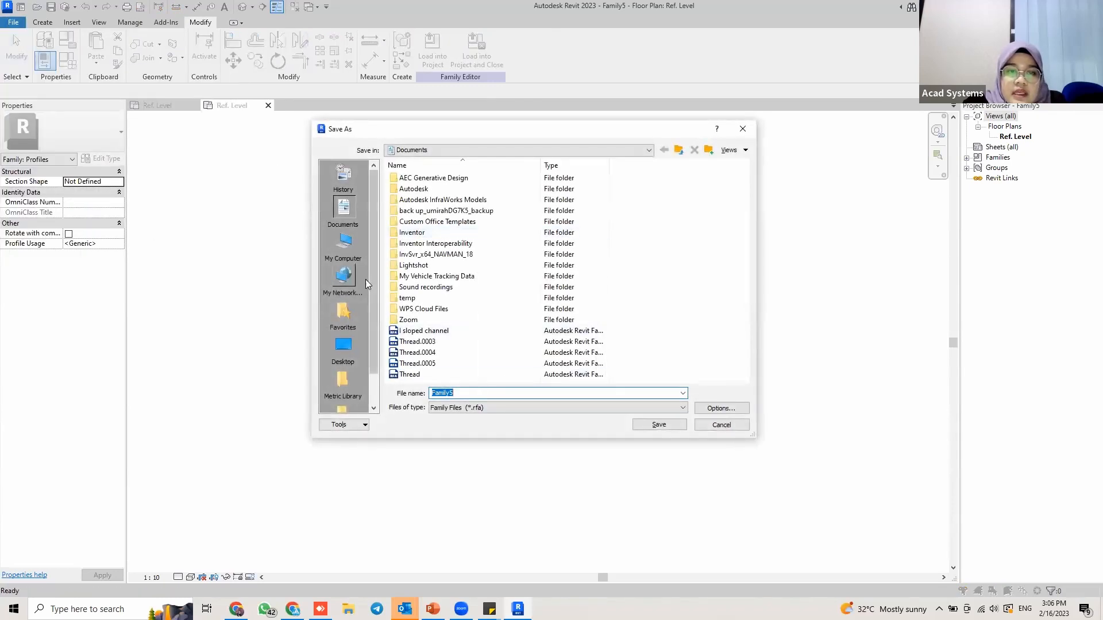
{"action": "left_click", "coordinate": [343, 346]}
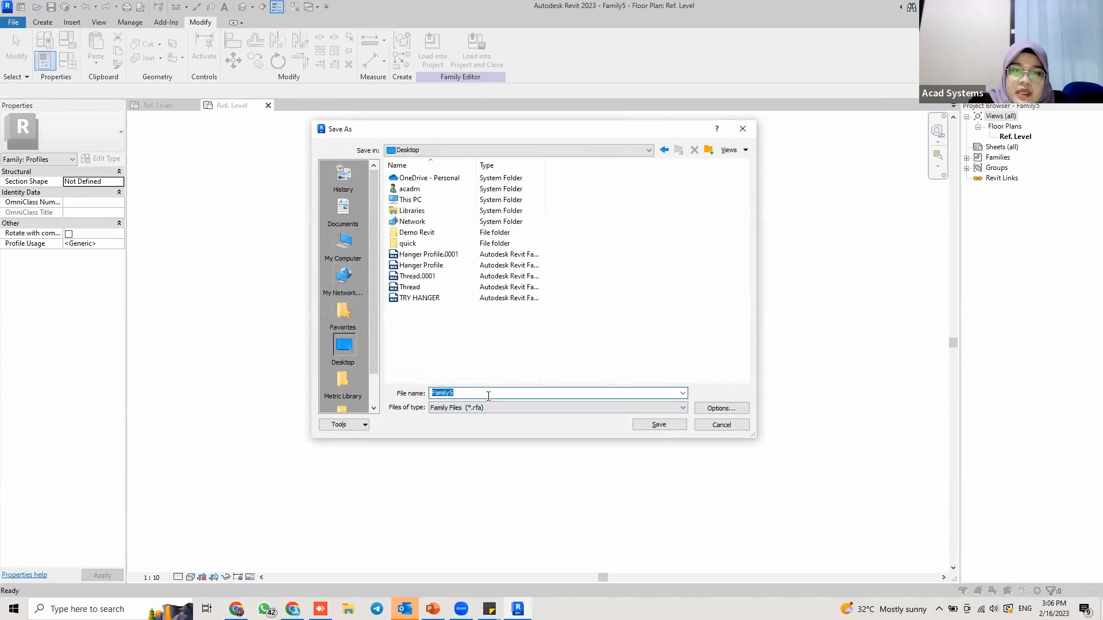
{"action": "type", "text": "Channel"}
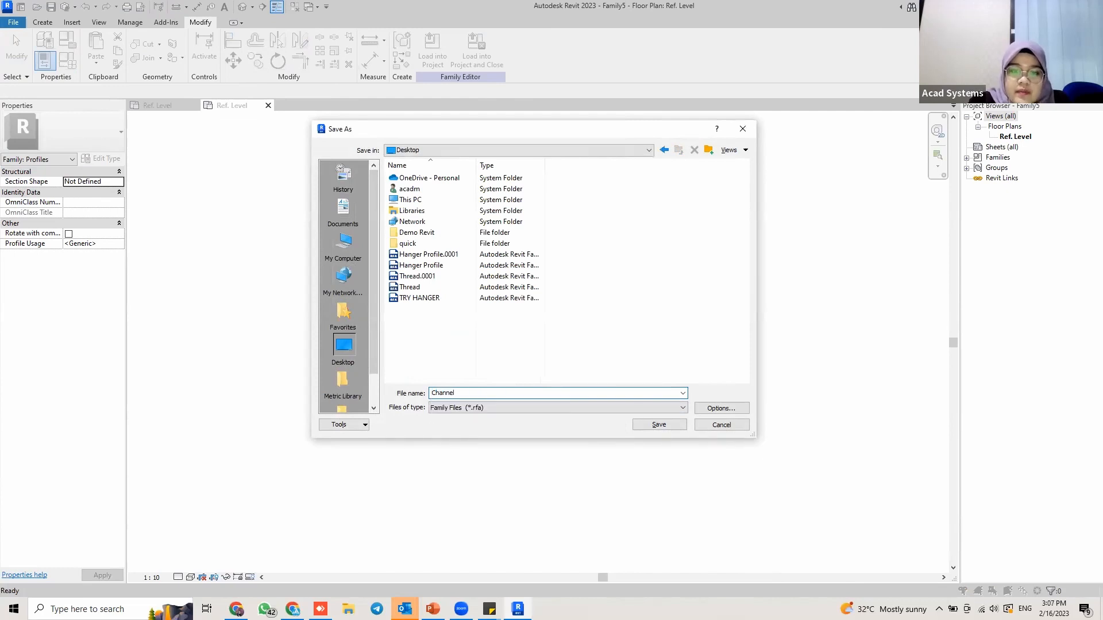
{"action": "type", "text": "e"}
{"action": "key", "text": "Return"}
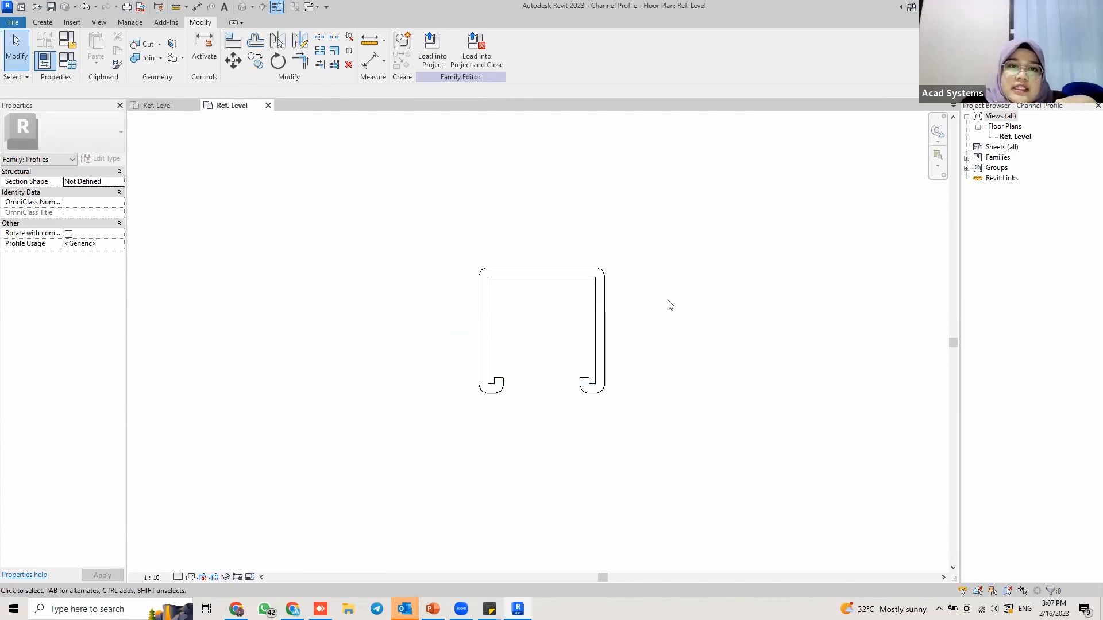
{"action": "left_click", "coordinate": [478, 59]}
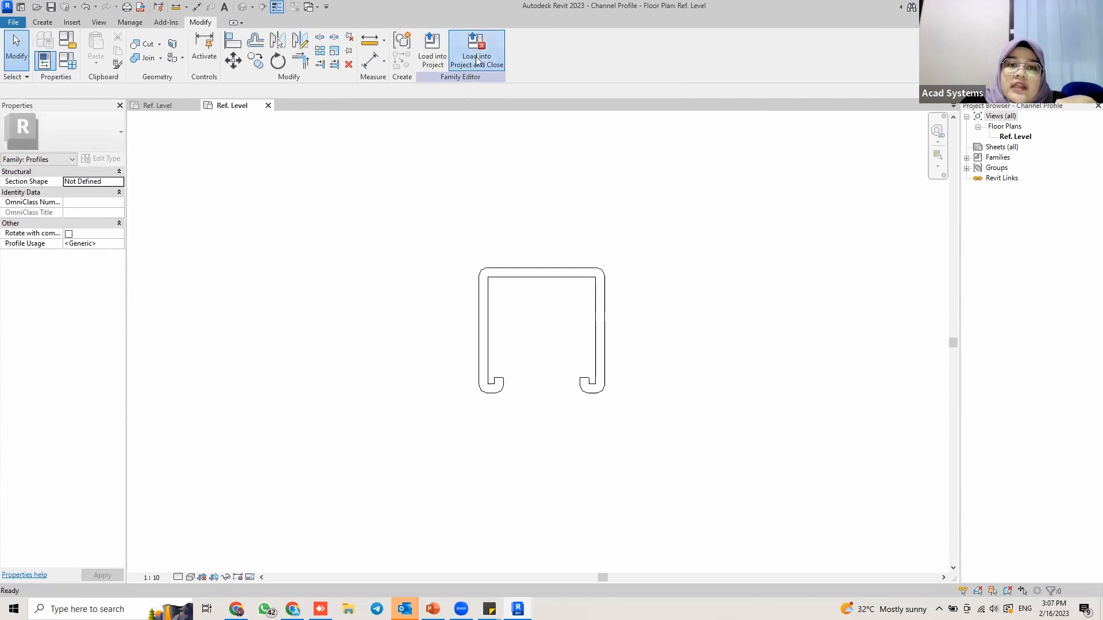
{"action": "middle_click_drag", "start_coordinate": [621, 296], "coordinate": [580, 281]}
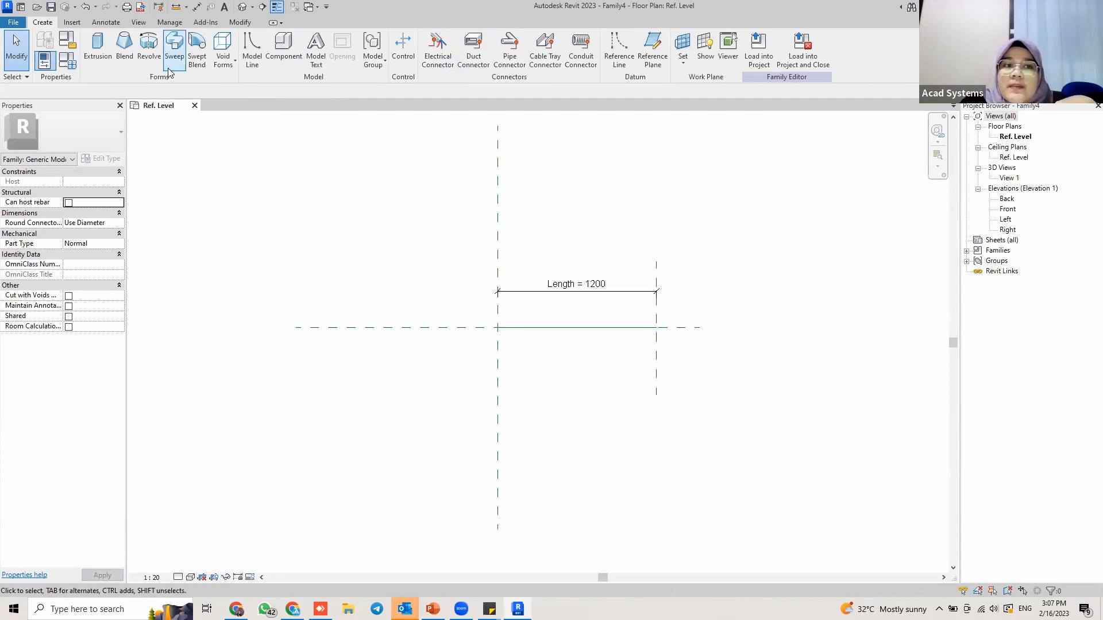
Start a Sweep and create its sketch path by picking the horizontal reference plane in the Ref. Level view.
{"action": "left_click", "coordinate": [174, 47]}
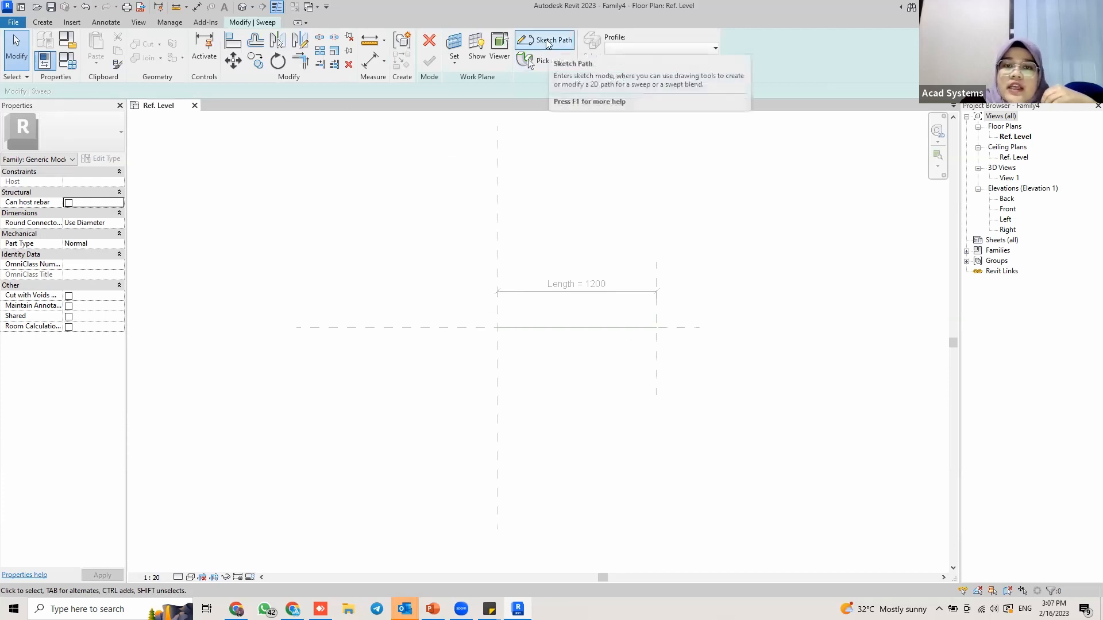
{"action": "left_click", "coordinate": [546, 42]}
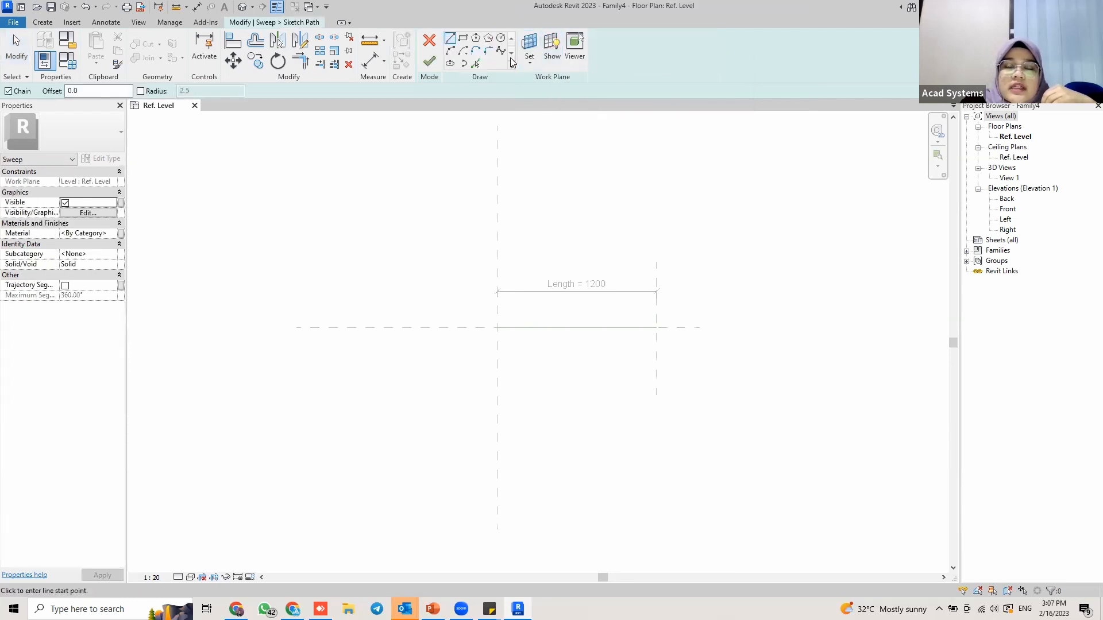
{"action": "middle_click_drag", "start_coordinate": [513, 282], "coordinate": [481, 234]}
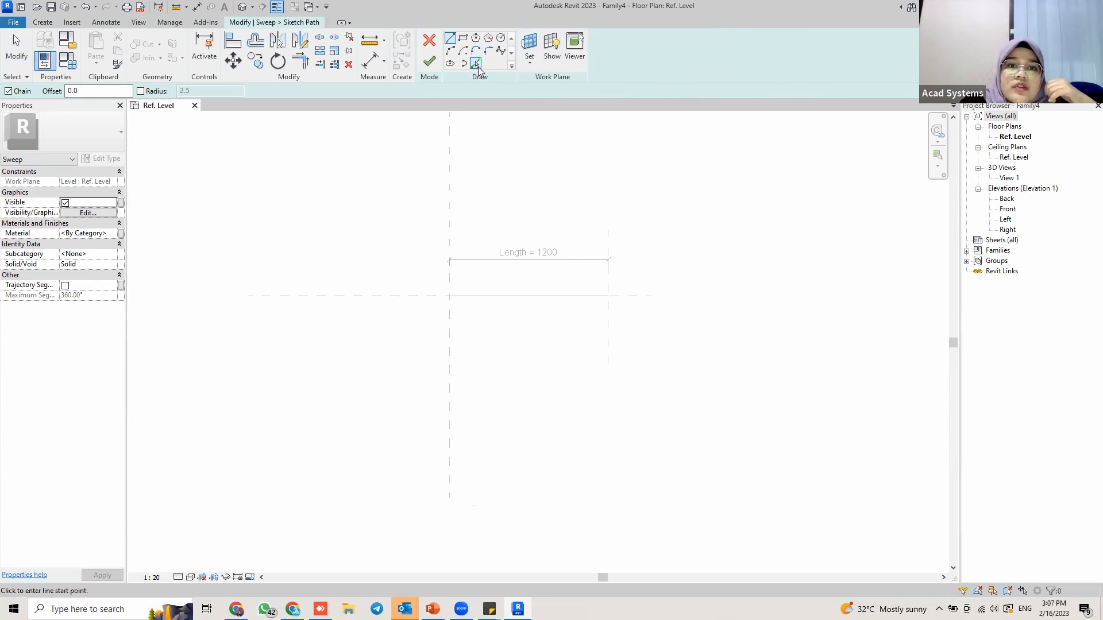
{"action": "left_click", "coordinate": [476, 64]}
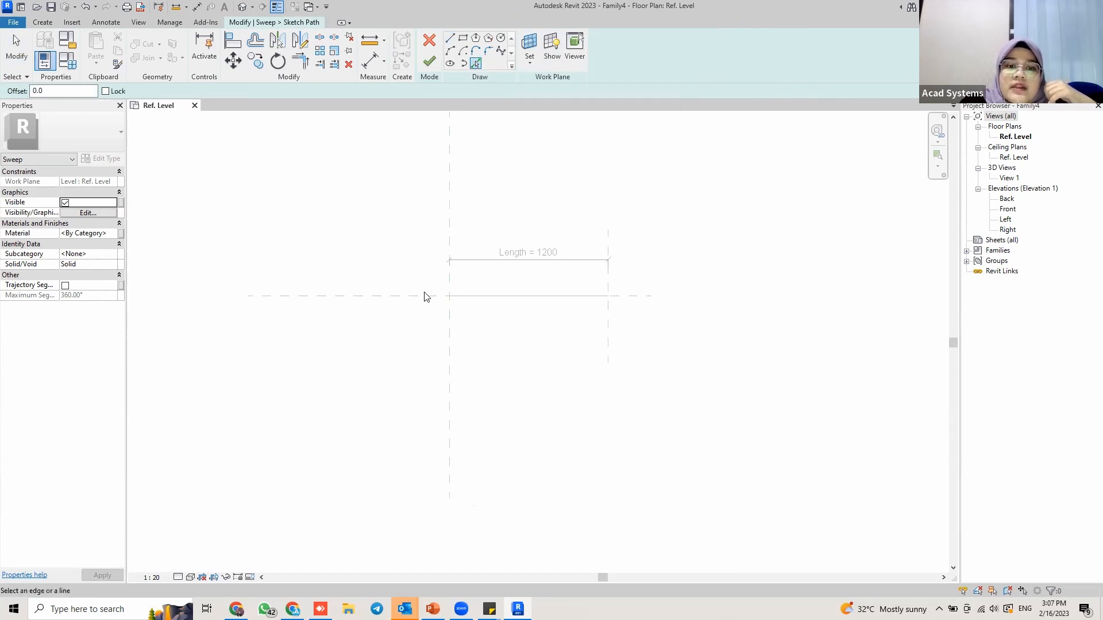
{"action": "left_click", "coordinate": [322, 297]}
{"action": "middle_click_drag", "start_coordinate": [505, 326], "coordinate": [480, 341]}
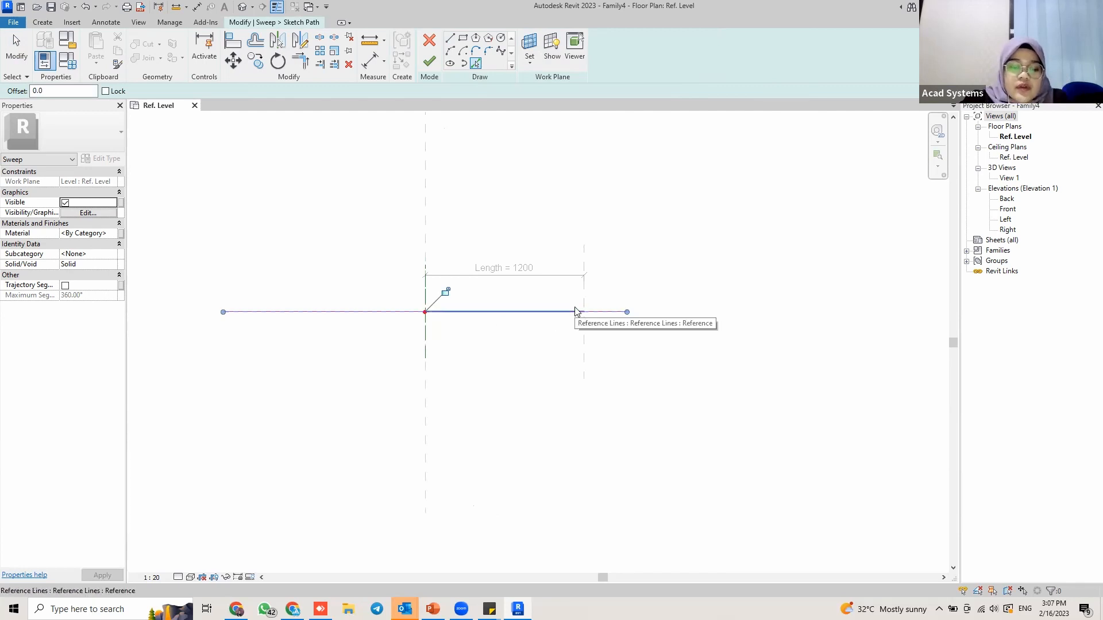
Align and lock both ends of the path line to the two vertical reference planes bounding the Length dimension, and finish the path.
{"action": "key", "text": "l"}
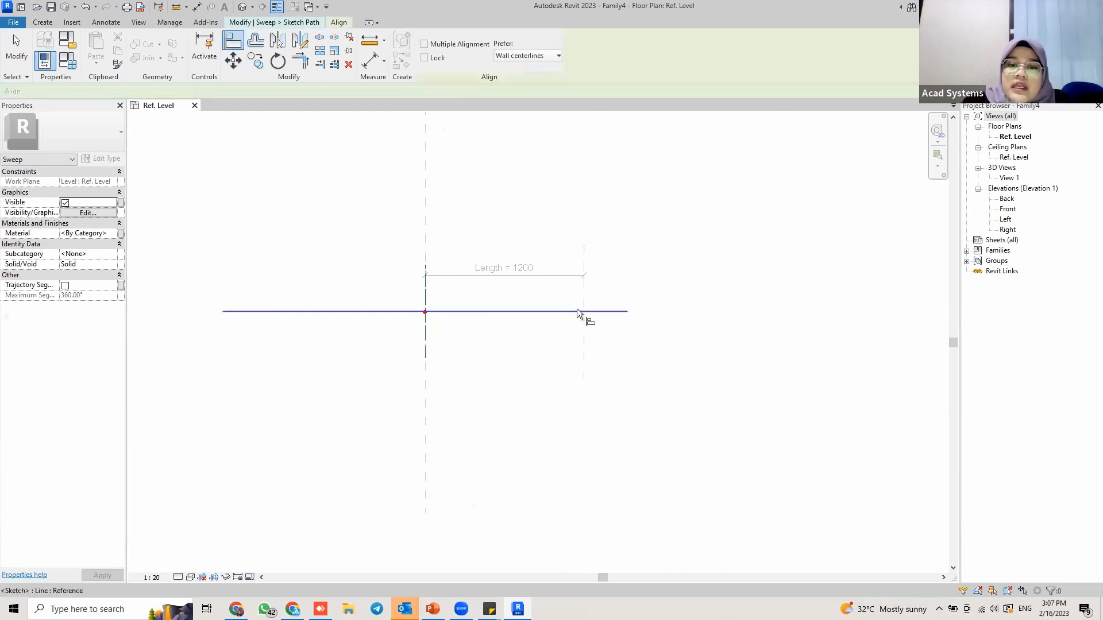
{"action": "scroll", "coordinate": [483, 281], "scroll_direction": "up", "scroll_amount": 2}
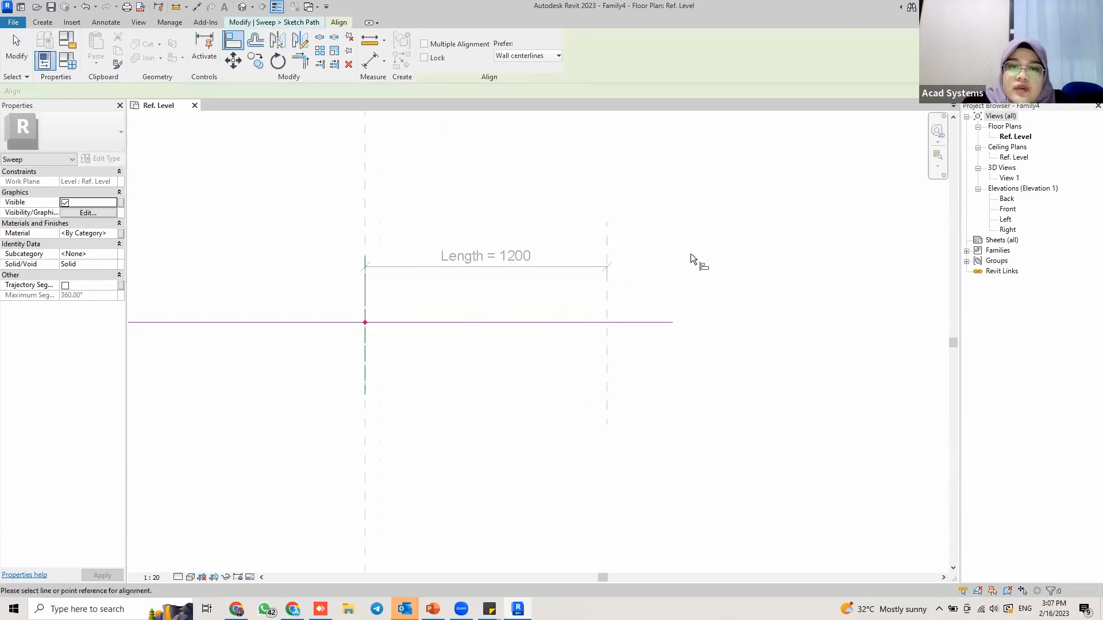
{"action": "left_click", "coordinate": [606, 245]}
{"action": "left_click", "coordinate": [670, 323]}
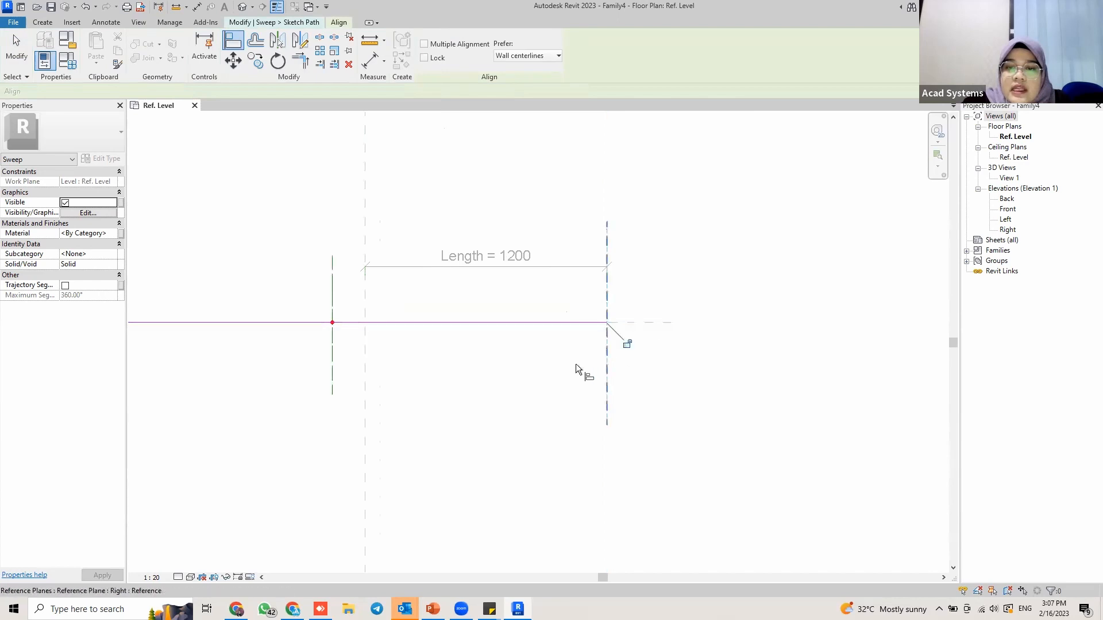
{"action": "middle_click_drag", "start_coordinate": [493, 347], "coordinate": [524, 343]}
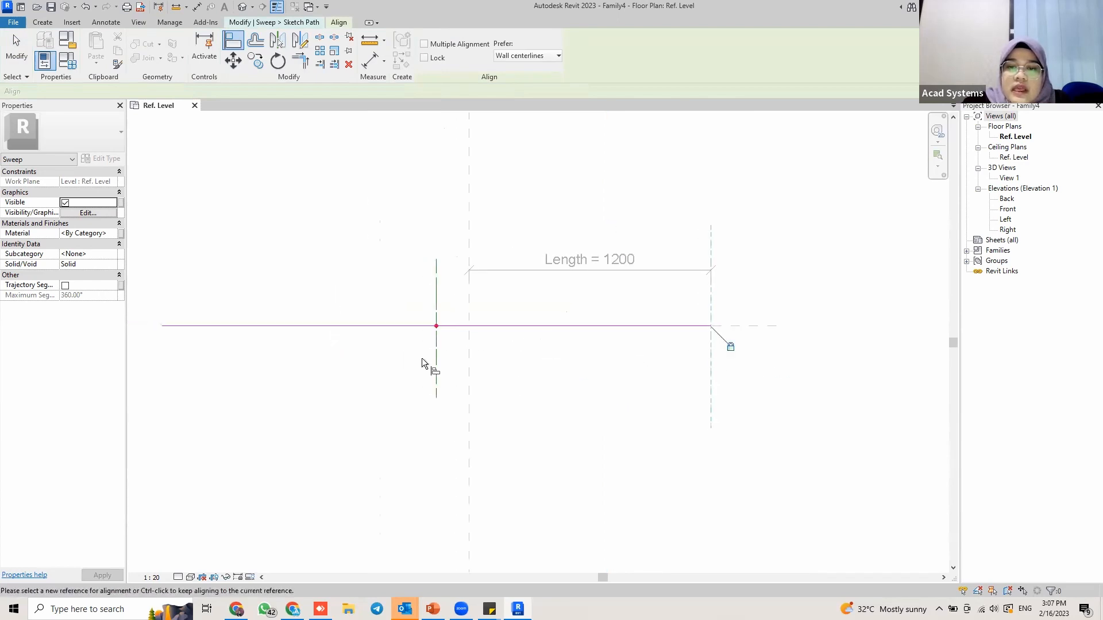
{"action": "left_click", "coordinate": [468, 216]}
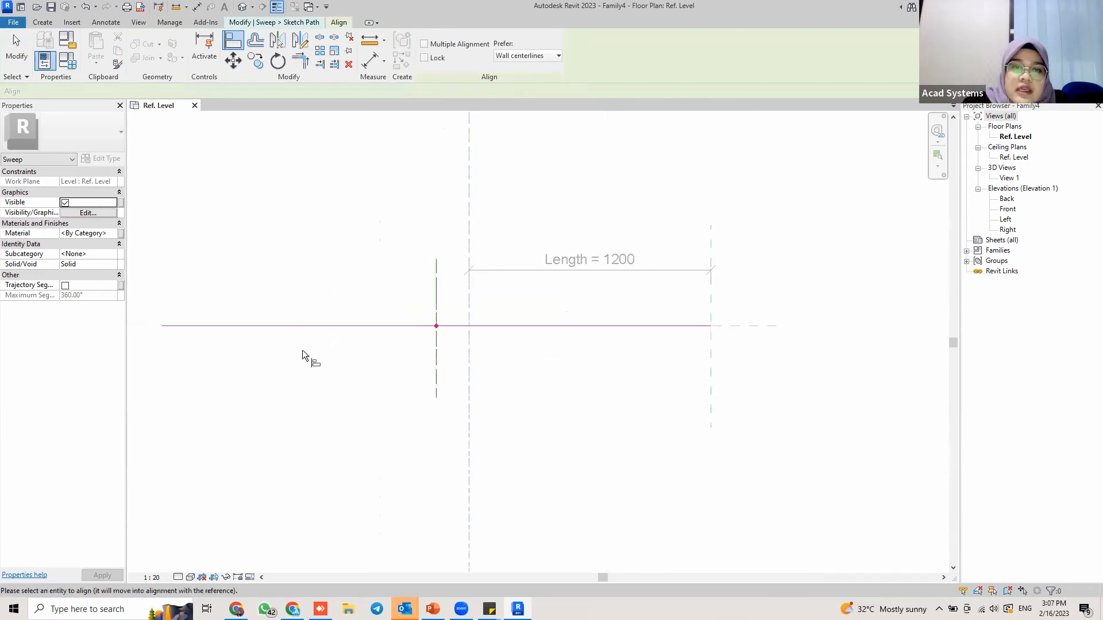
{"action": "left_click", "coordinate": [163, 326]}
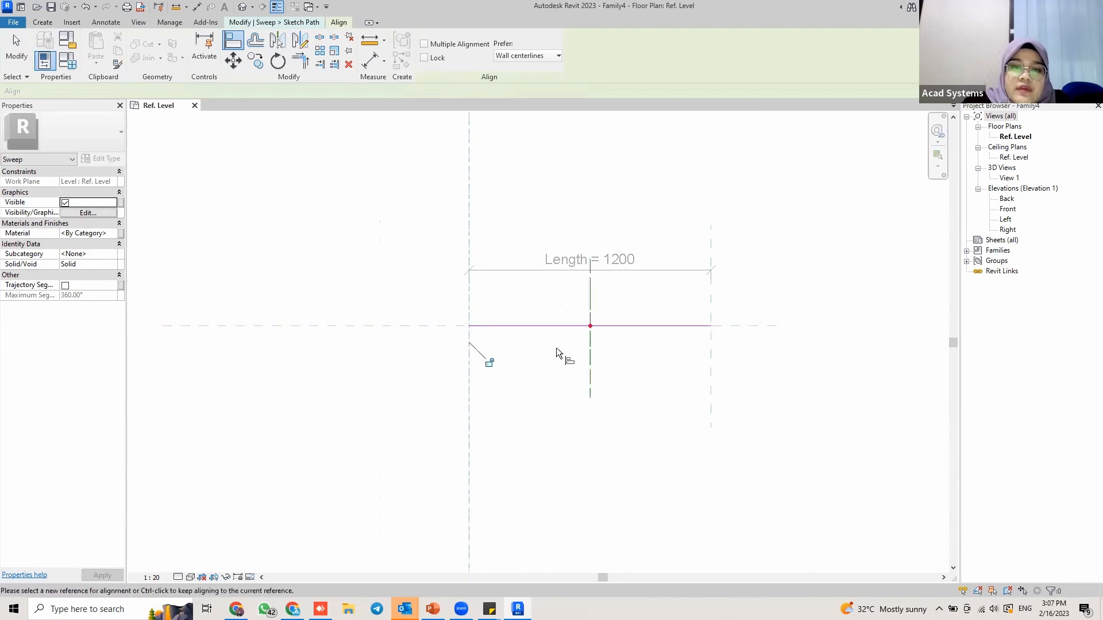
{"action": "middle_click_drag", "start_coordinate": [489, 345], "coordinate": [458, 346]}
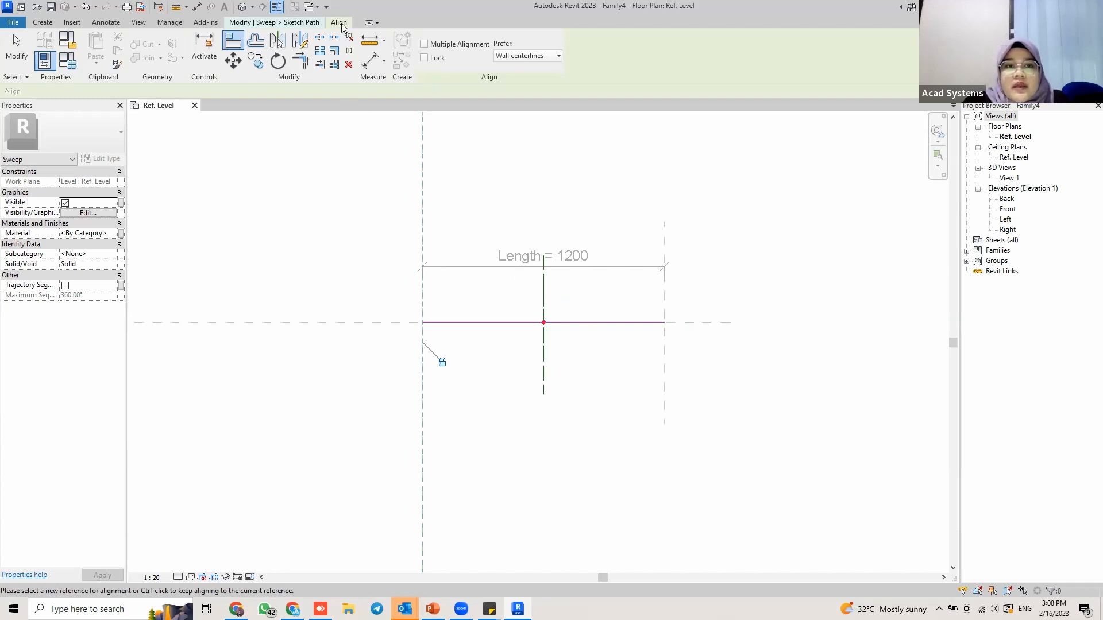
{"action": "left_click", "coordinate": [312, 24]}
{"action": "left_click", "coordinate": [429, 61]}
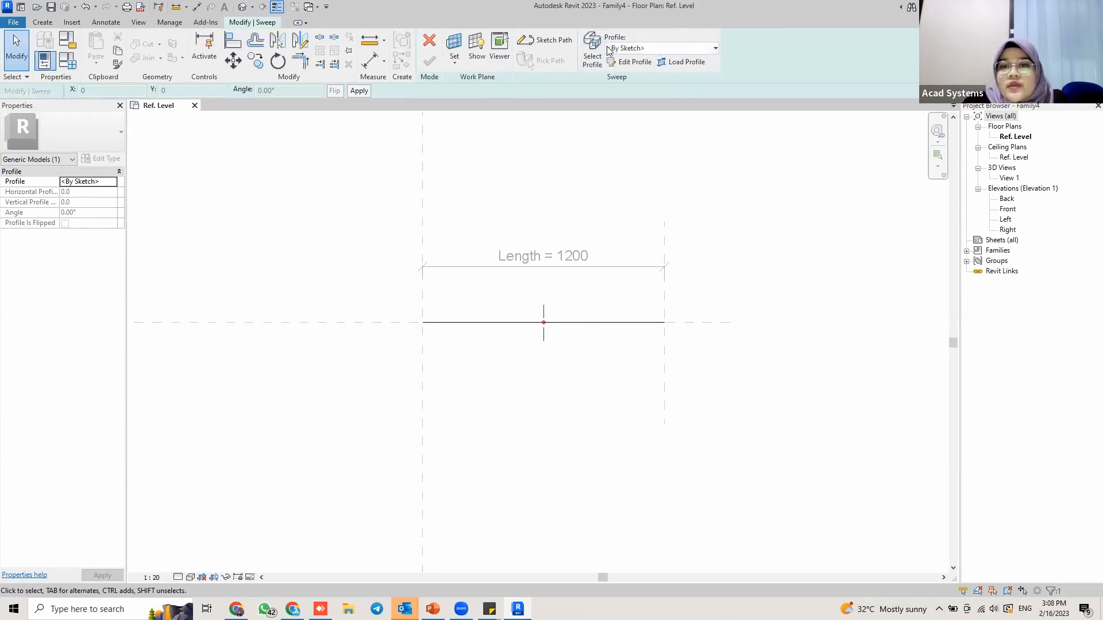
Assign Channel Profile to the sweep, finish the sweep and check the channel in the 3D view.
{"action": "left_click", "coordinate": [669, 50]}
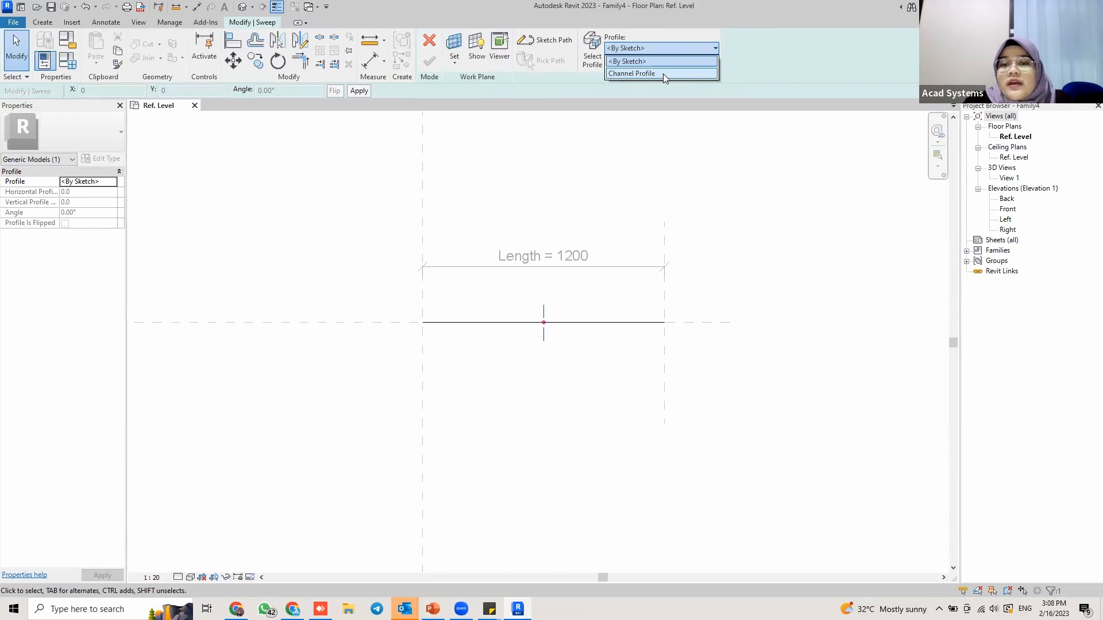
{"action": "left_click", "coordinate": [663, 74]}
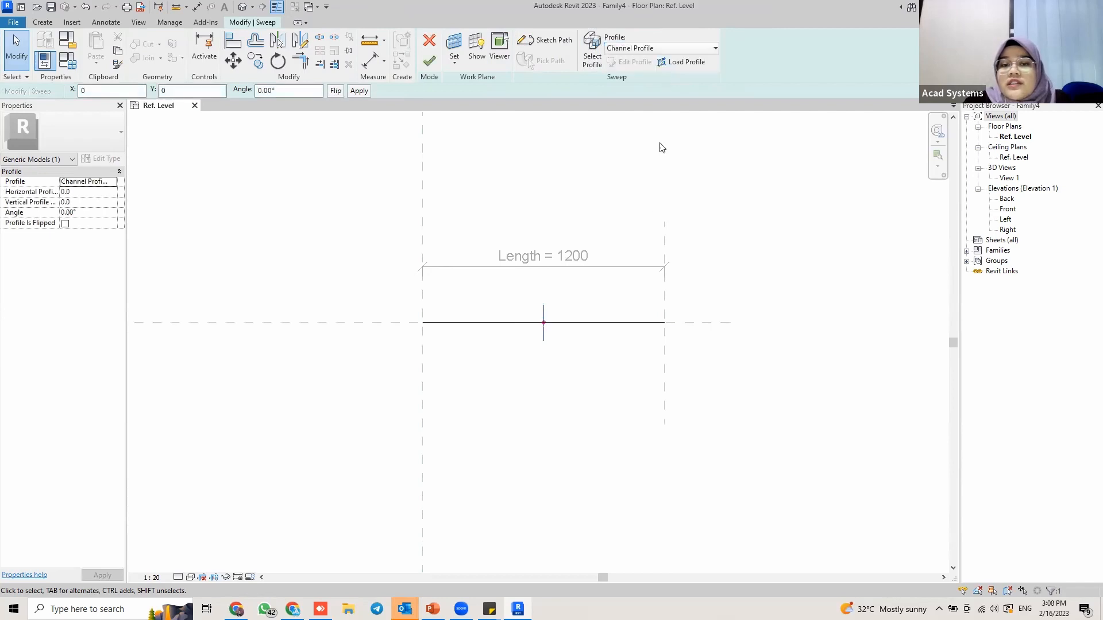
{"action": "left_click", "coordinate": [241, 6]}
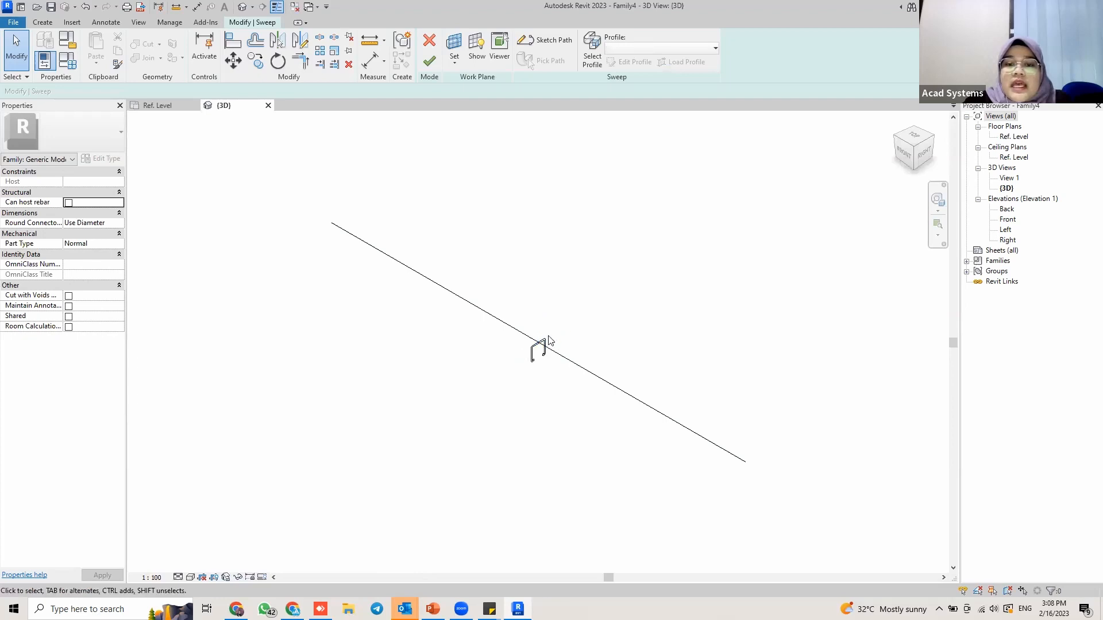
{"action": "scroll", "coordinate": [548, 347], "scroll_direction": "up", "scroll_amount": 2}
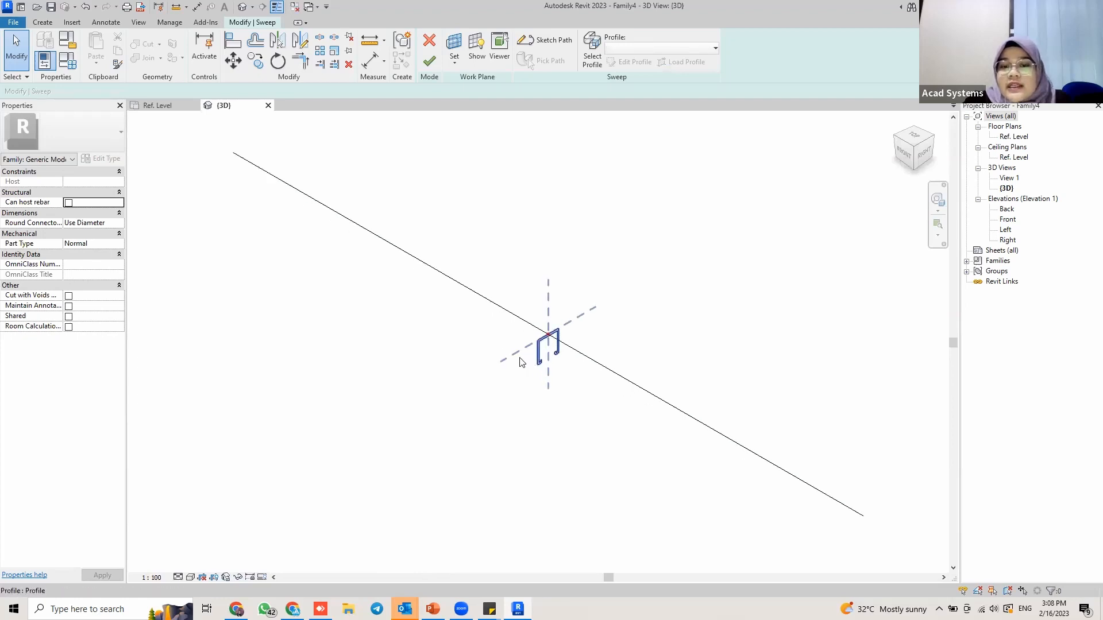
{"action": "scroll", "coordinate": [557, 342], "scroll_direction": "down", "scroll_amount": 3}
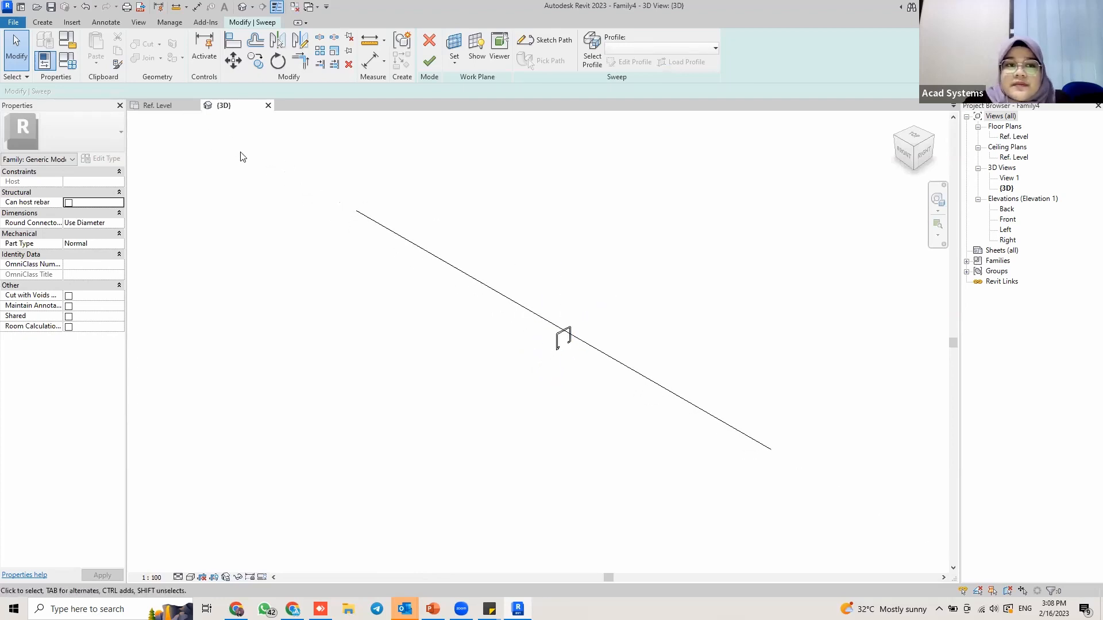
{"action": "left_click", "coordinate": [156, 106]}
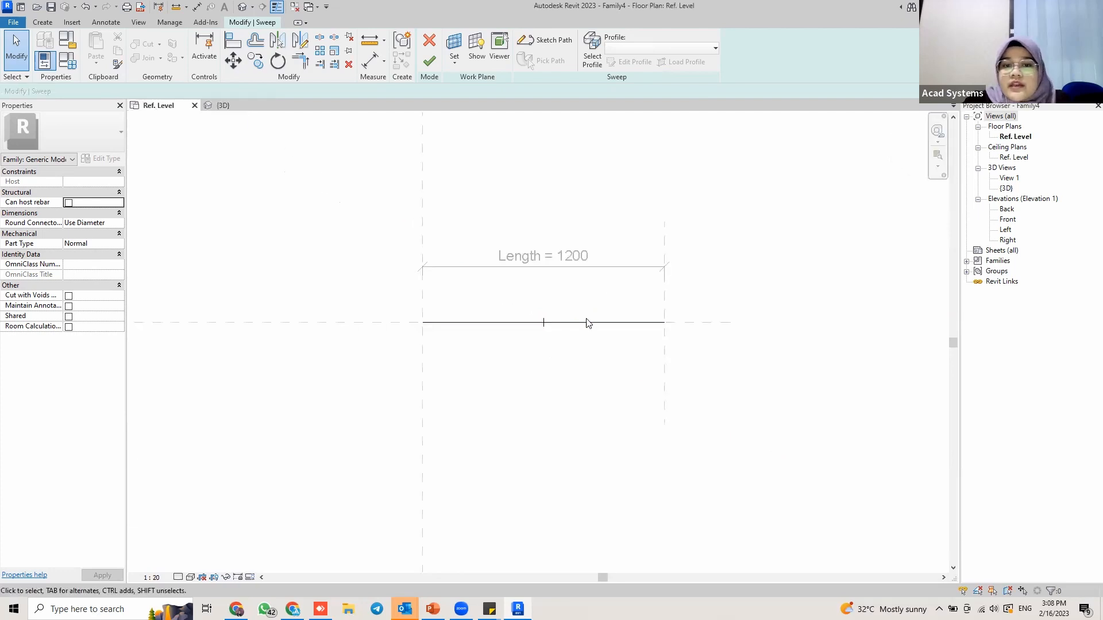
{"action": "left_click", "coordinate": [429, 60]}
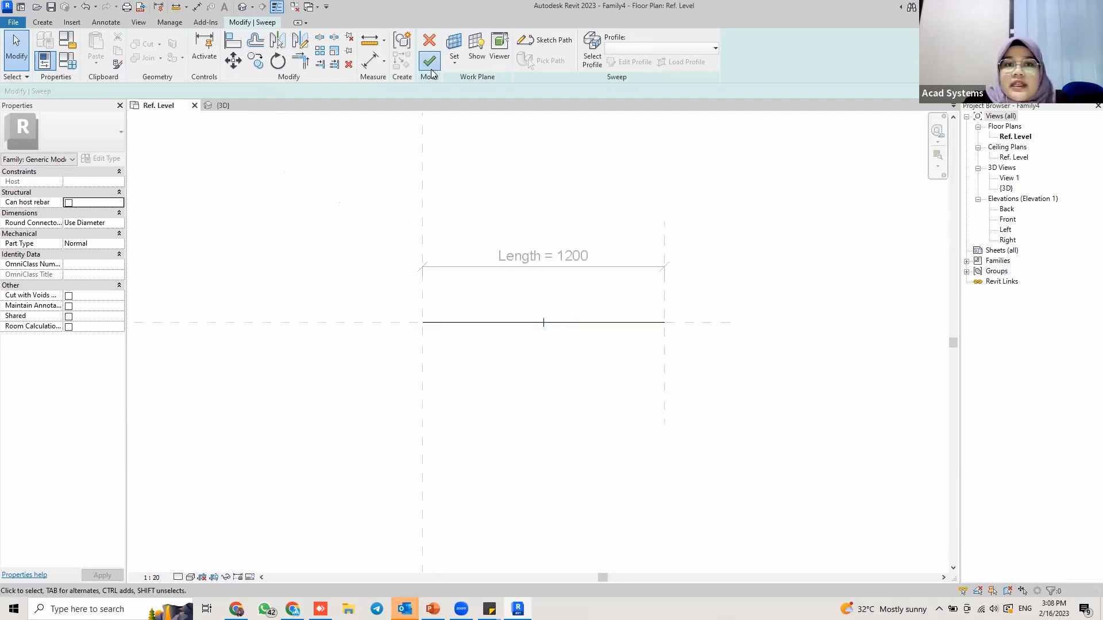
{"action": "left_click", "coordinate": [223, 106]}
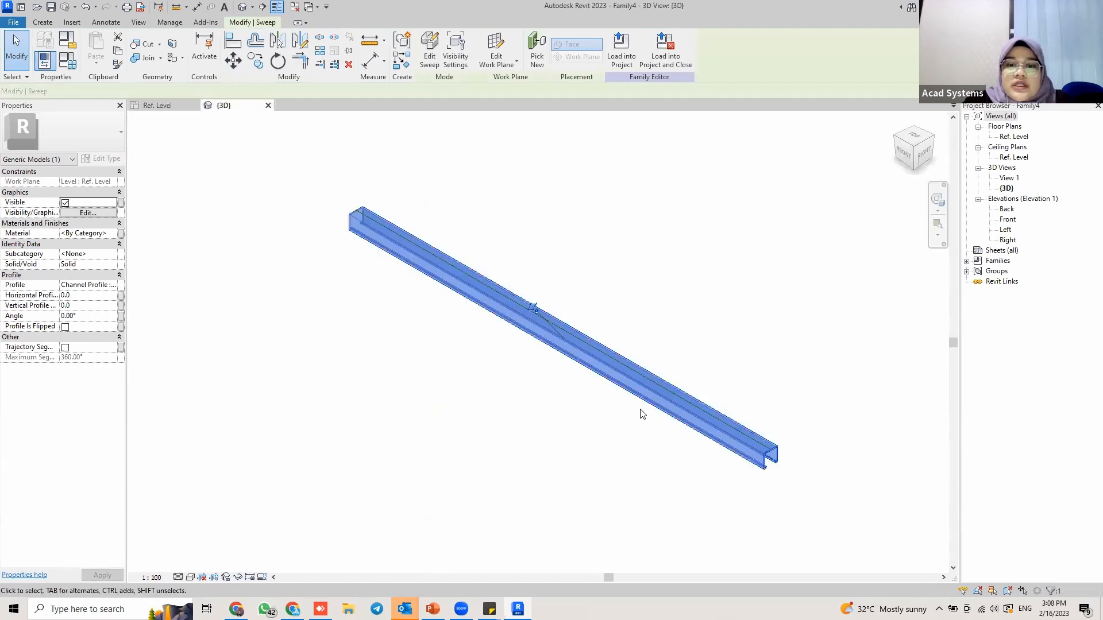
{"action": "scroll", "coordinate": [587, 351], "scroll_direction": "up", "scroll_amount": 2}
{"action": "middle_click_drag", "start_coordinate": [587, 351], "coordinate": [660, 410]}
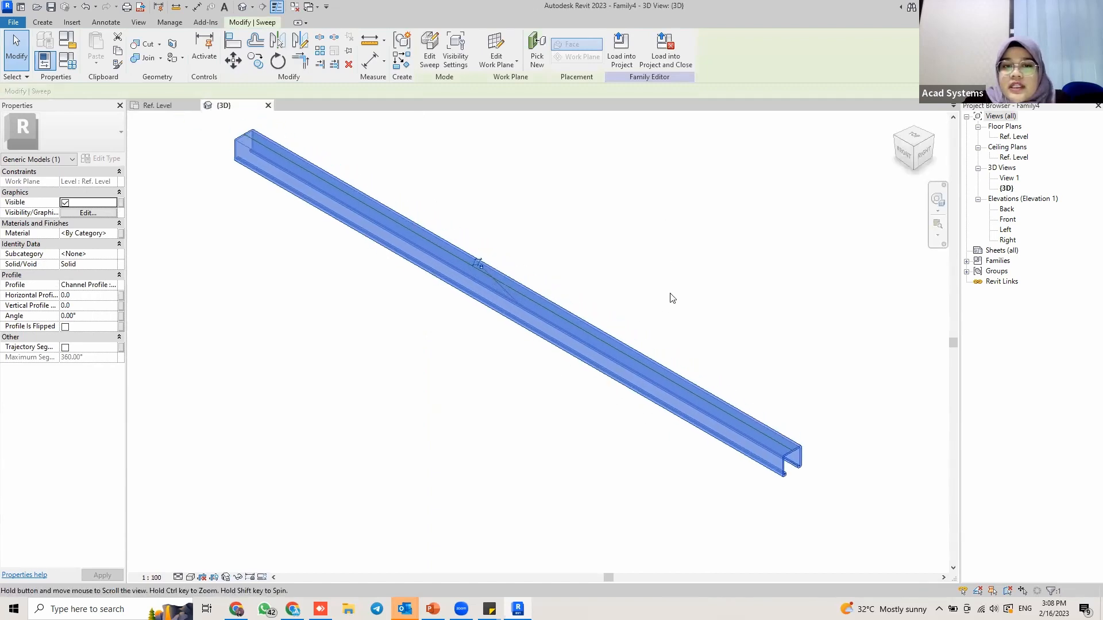
{"action": "left_click", "coordinate": [671, 295]}
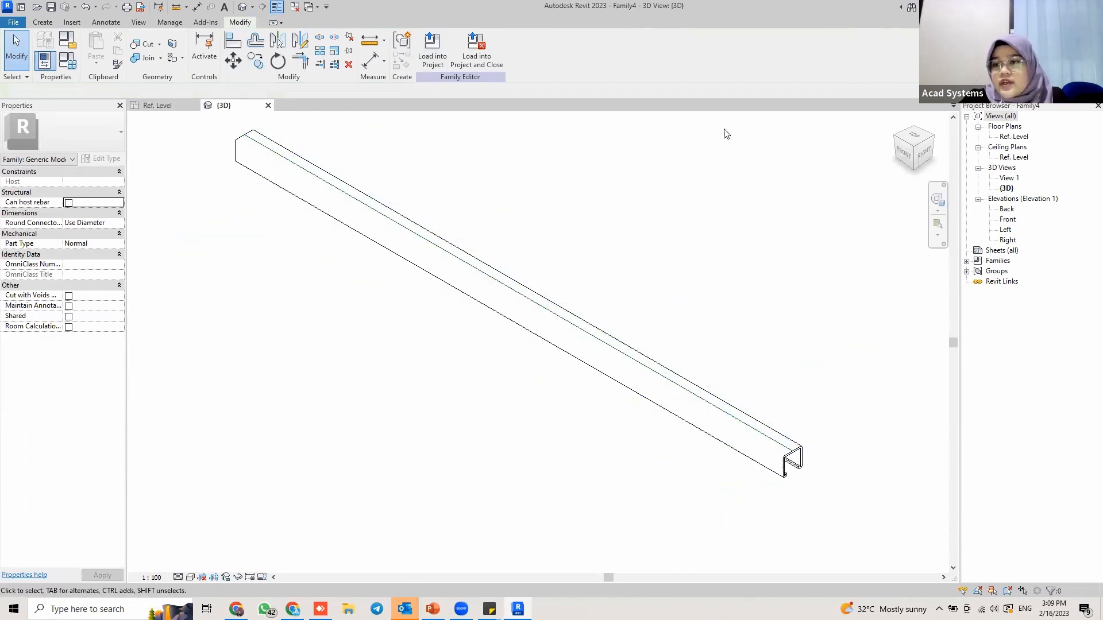
Open the hanger family's Front elevation view, showing the channel at Ref. Level and the space above it.
{"action": "left_click", "coordinate": [143, 111]}
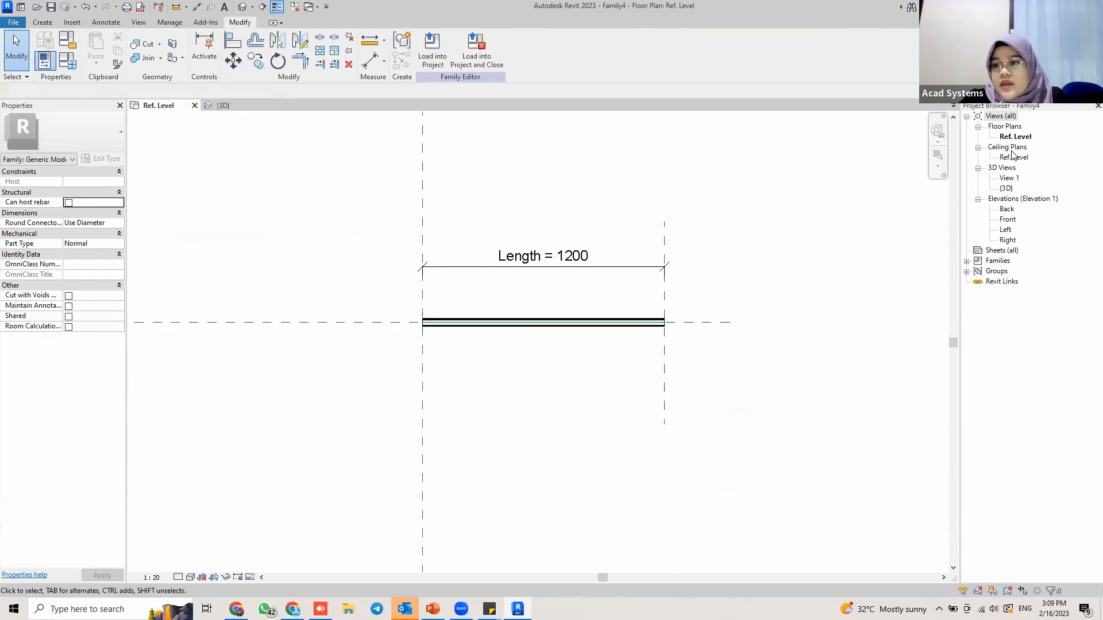
{"action": "double_click", "coordinate": [1008, 220]}
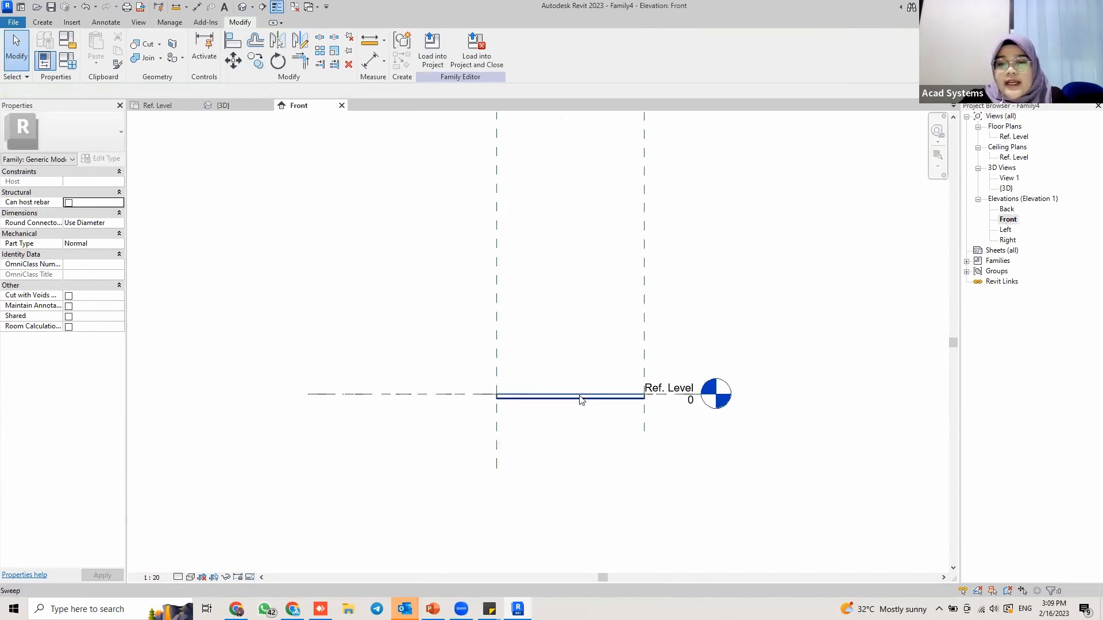
{"action": "scroll", "coordinate": [612, 414], "scroll_direction": "up", "scroll_amount": 2}
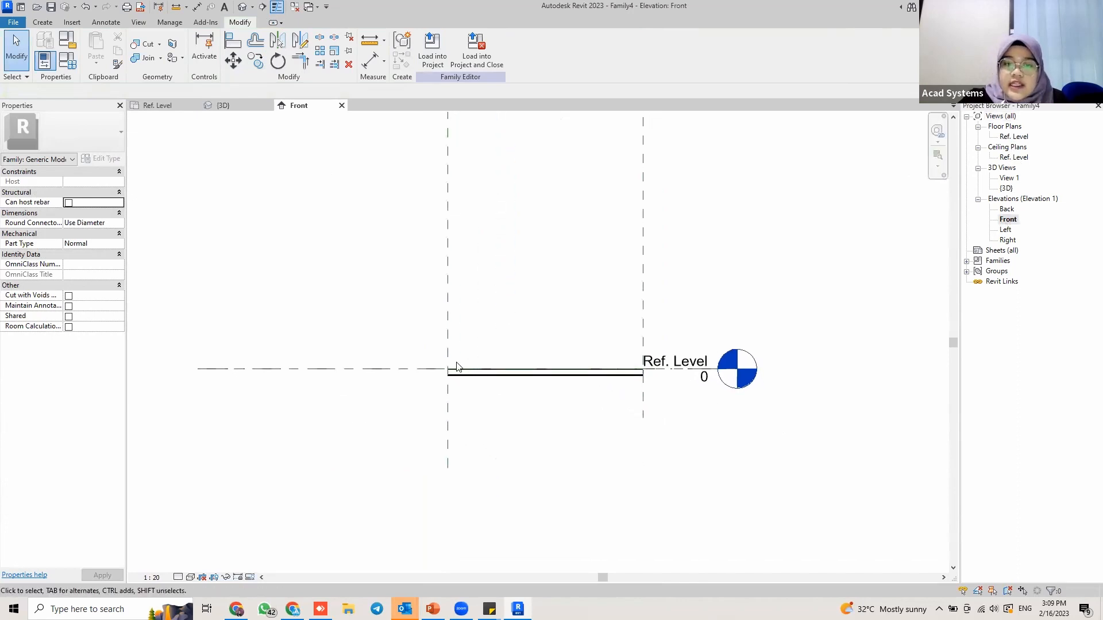
{"action": "middle_click_drag", "start_coordinate": [658, 363], "coordinate": [651, 422]}
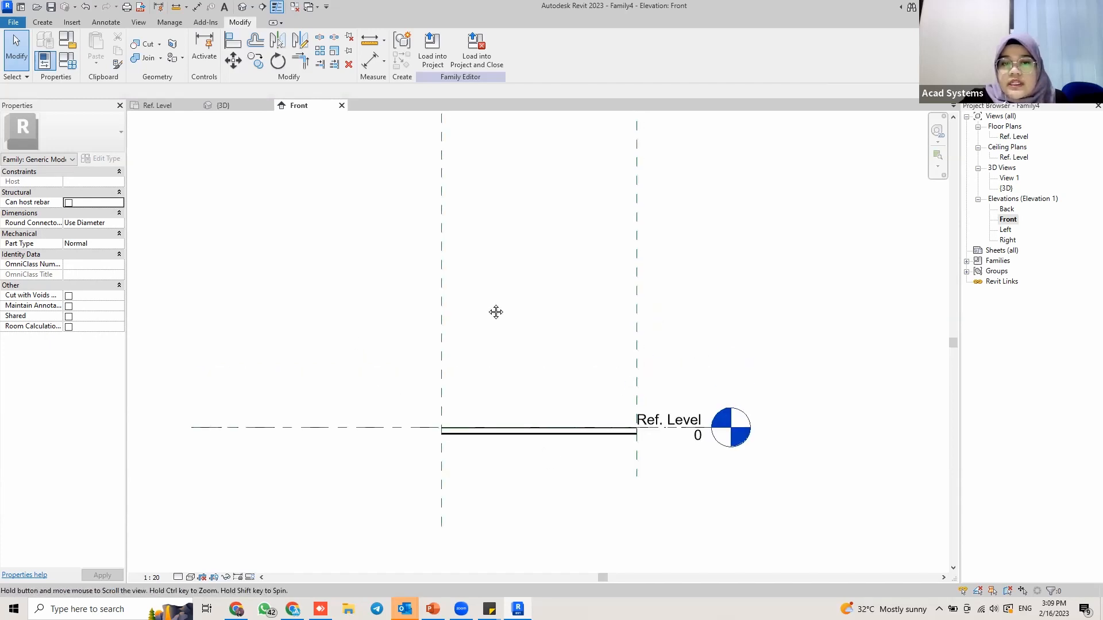
{"action": "middle_click_drag", "start_coordinate": [496, 312], "coordinate": [475, 374]}
{"action": "scroll", "coordinate": [386, 200], "scroll_direction": "down", "scroll_amount": 1}
{"action": "middle_click_drag", "start_coordinate": [575, 203], "coordinate": [486, 162]}
{"action": "middle_click_drag", "start_coordinate": [458, 259], "coordinate": [573, 320]}
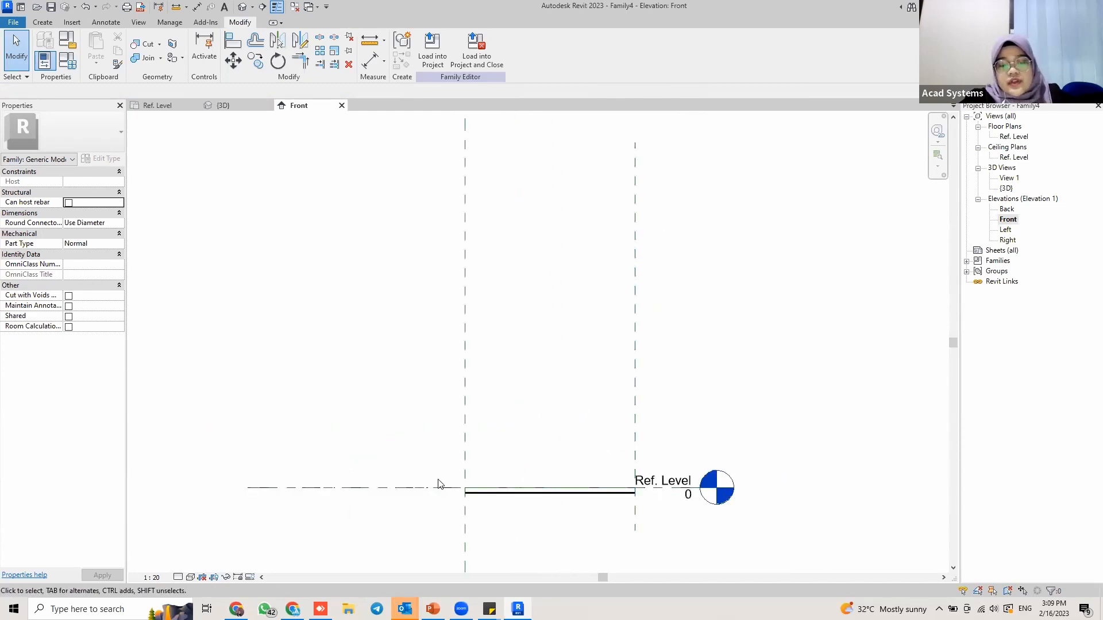
Draw a horizontal reference plane about 1885 mm above Ref. Level, crossing both vertical reference planes.
{"action": "key", "text": "r"}
{"action": "key", "text": "p"}
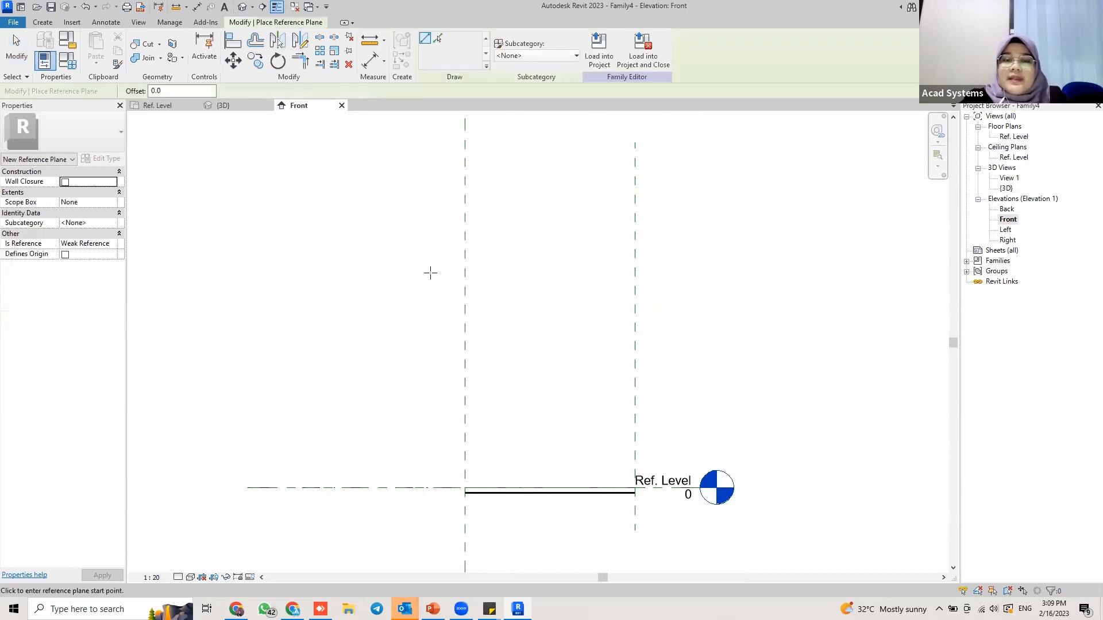
{"action": "left_click", "coordinate": [376, 221]}
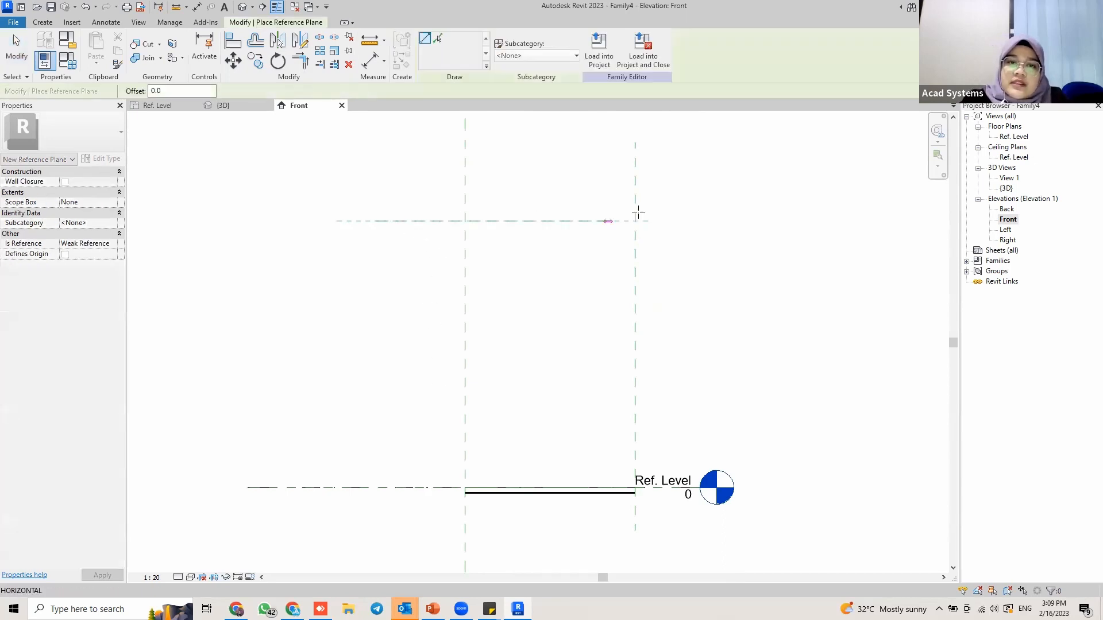
{"action": "left_click", "coordinate": [688, 220]}
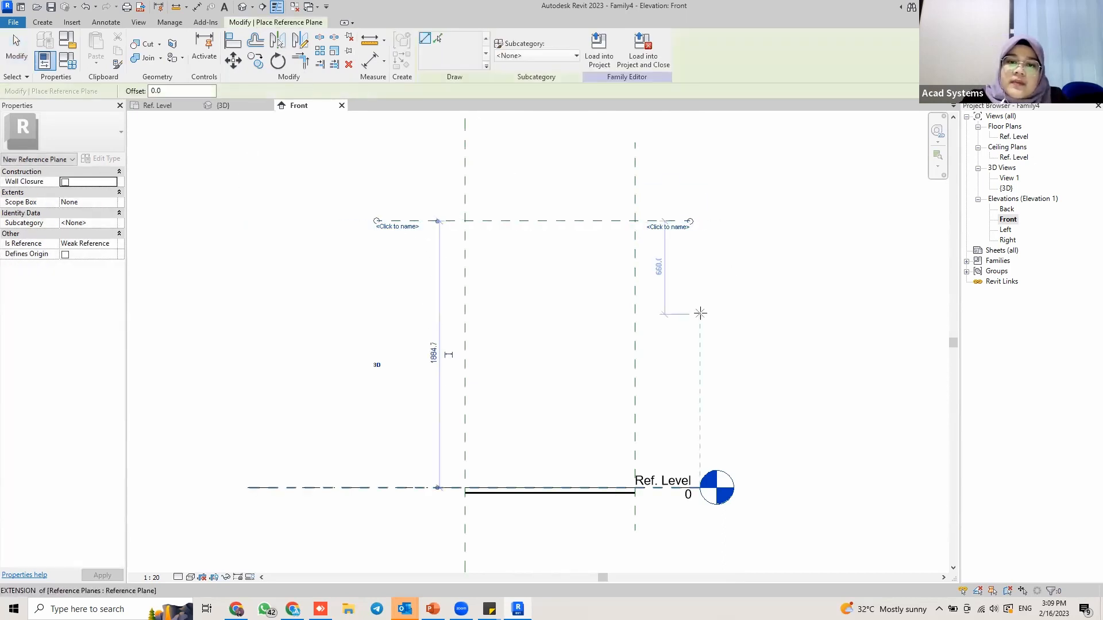
{"action": "key", "text": "Escape"}
{"action": "key", "text": "Escape"}
Place an aligned dimension between the new horizontal reference plane and Ref. Level, just outside the channel's start.
{"action": "left_click", "coordinate": [370, 60]}
{"action": "left_click", "coordinate": [432, 222]}
{"action": "left_click", "coordinate": [434, 488]}
{"action": "left_click", "coordinate": [440, 269]}
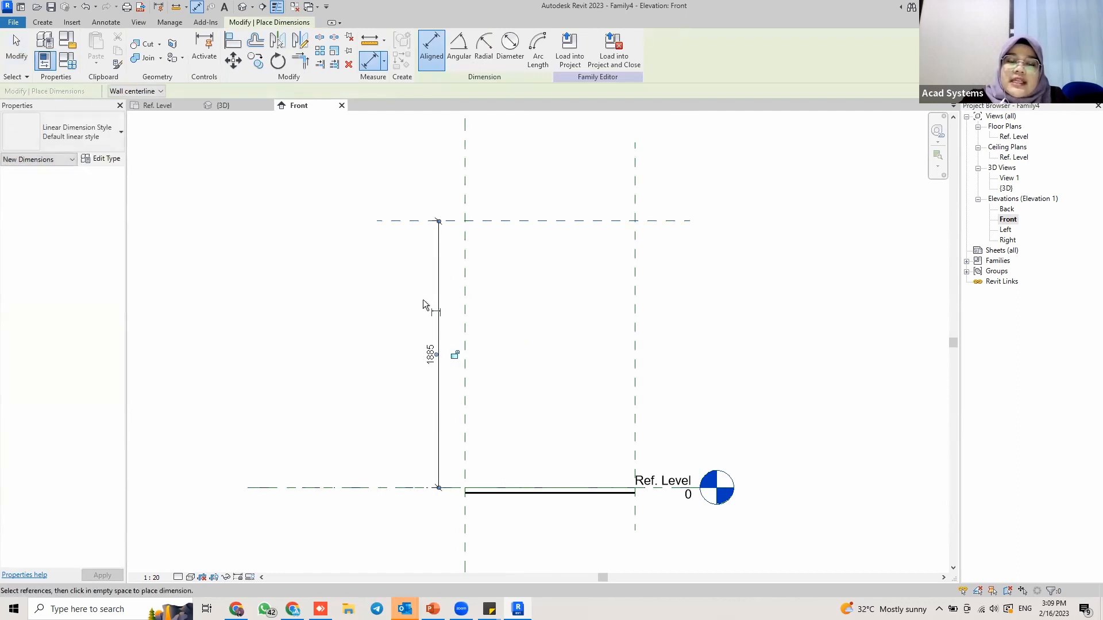
{"action": "key", "text": "Escape"}
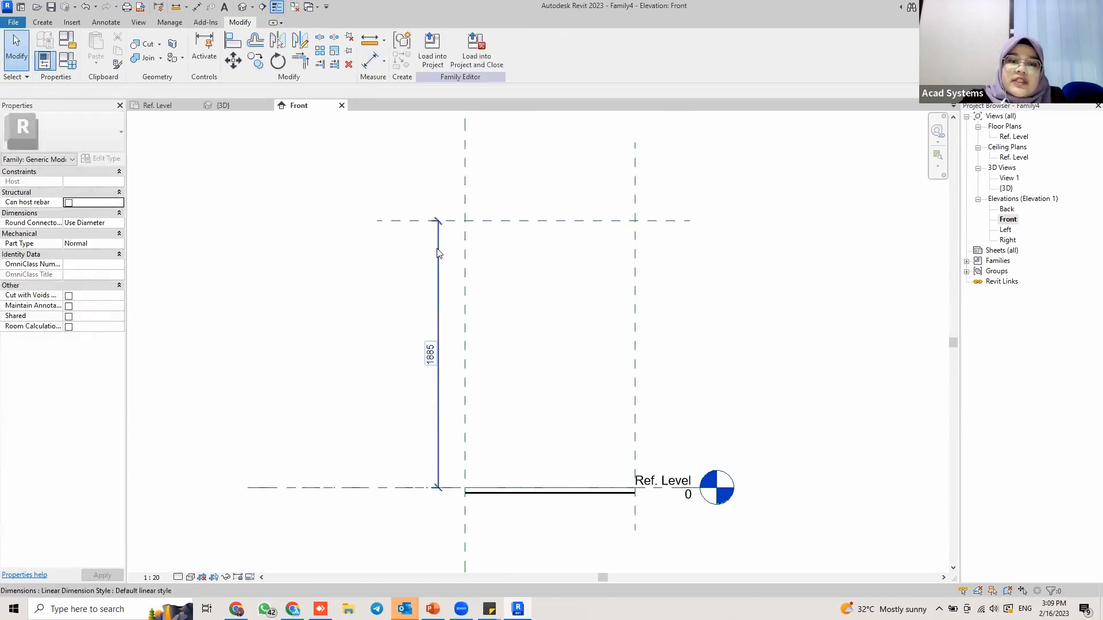
Label the vertical dimension with a new instance family parameter named Support Height.
{"action": "left_click", "coordinate": [541, 49]}
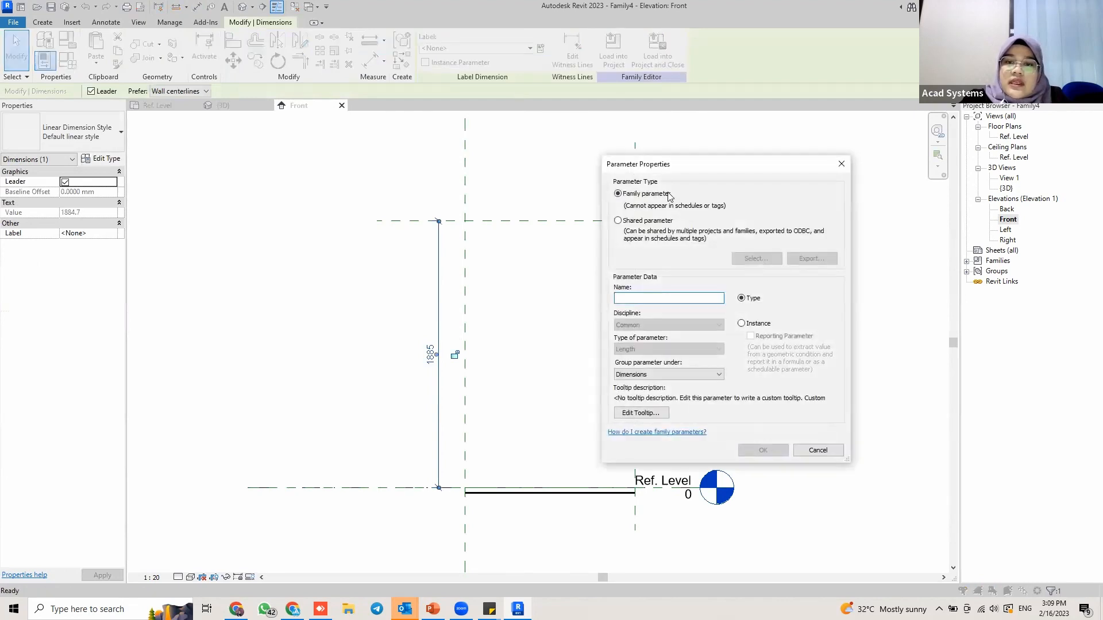
{"action": "left_click_drag", "start_coordinate": [626, 170], "coordinate": [508, 138]}
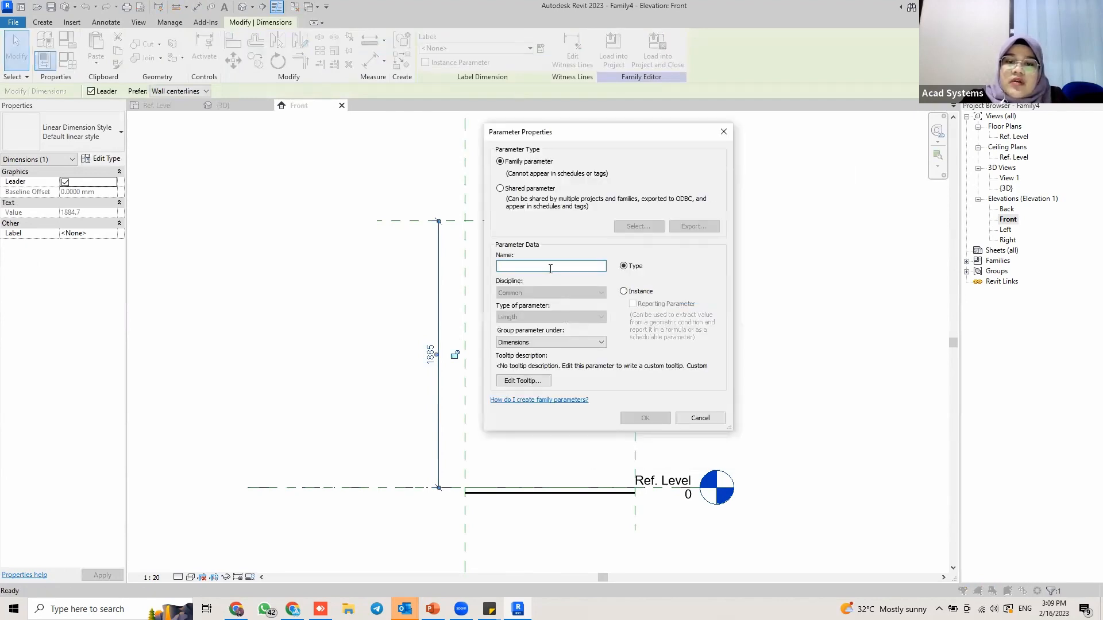
{"action": "type", "text": "Support Height"}
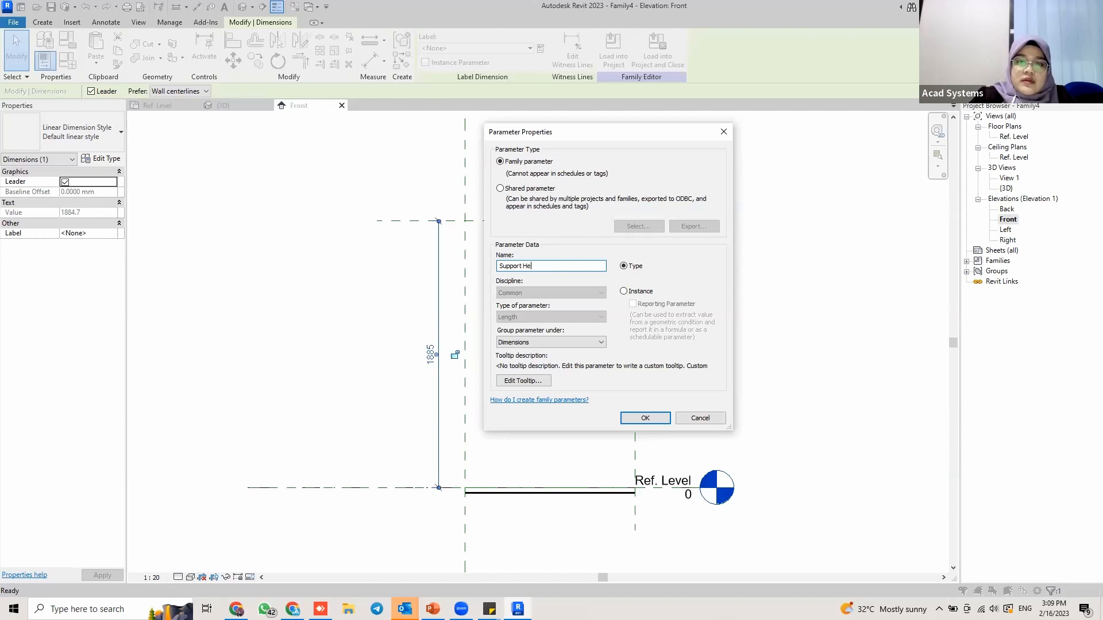
{"action": "left_click", "coordinate": [637, 296]}
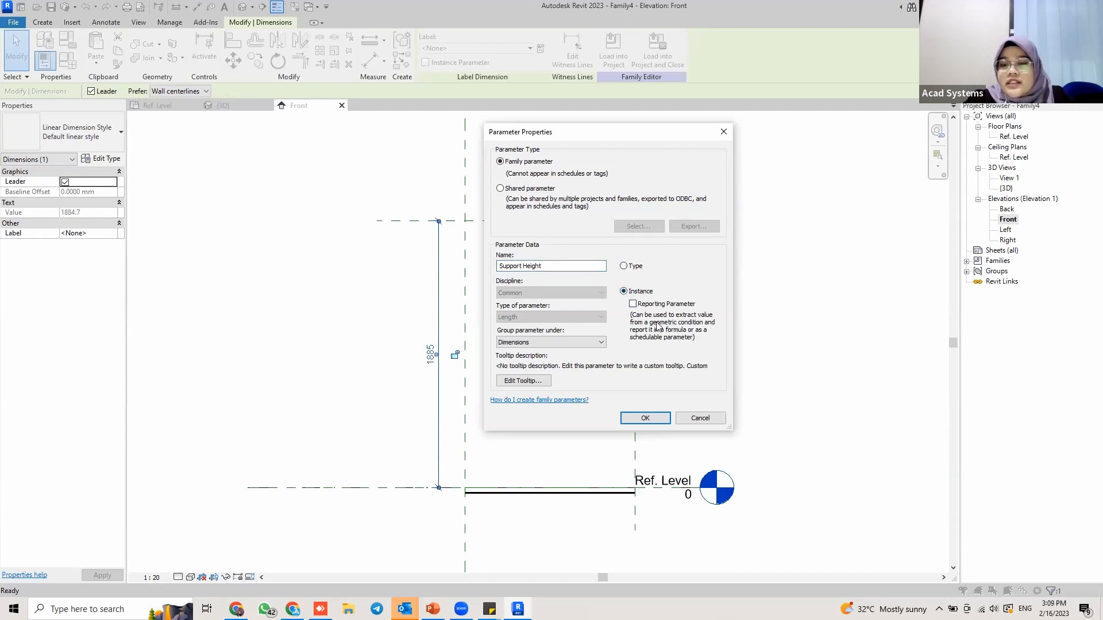
{"action": "left_click", "coordinate": [661, 419]}
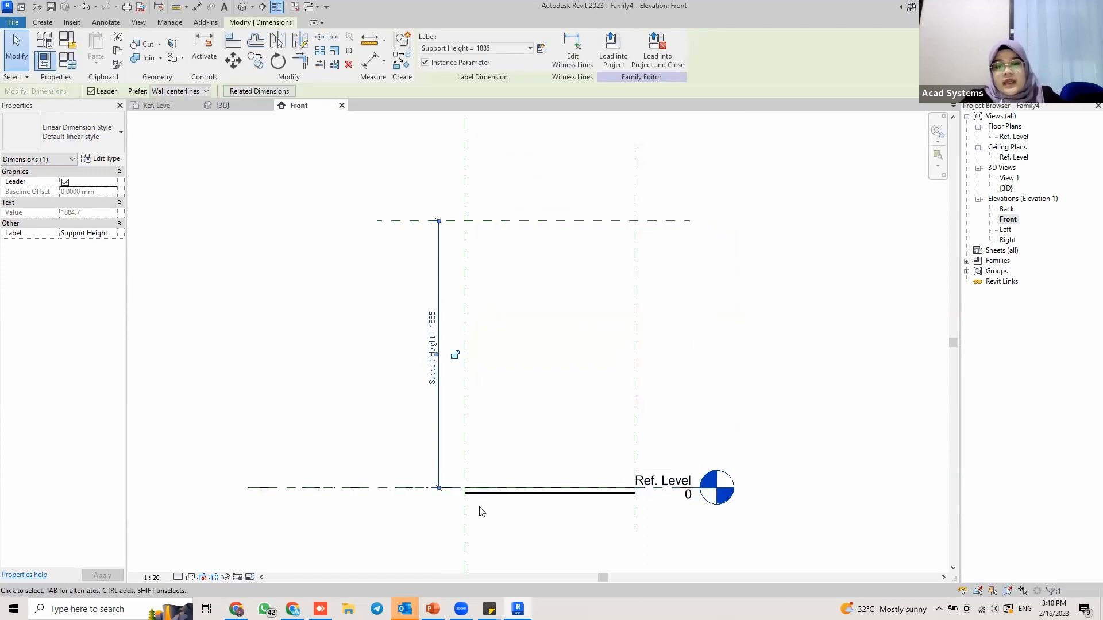
Draw a second horizontal reference plane above the Support Height plane, about 2438 mm above Ref. Level.
{"action": "mouse_move", "coordinate": [520, 270]}
{"action": "middle_mouse_down"}
{"action": "mouse_move", "coordinate": [520, 316]}
{"action": "mouse_move", "coordinate": [505, 268]}
{"action": "middle_mouse_up"}
{"action": "middle_click_drag", "start_coordinate": [441, 194], "coordinate": [438, 217]}
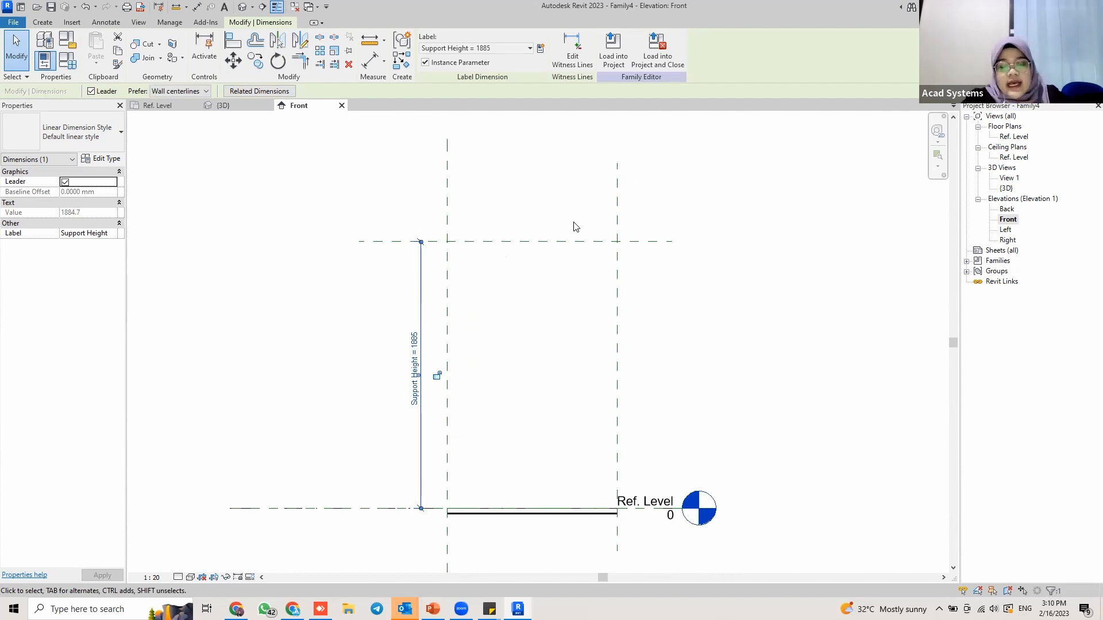
{"action": "key", "text": "r"}
{"action": "key", "text": "p"}
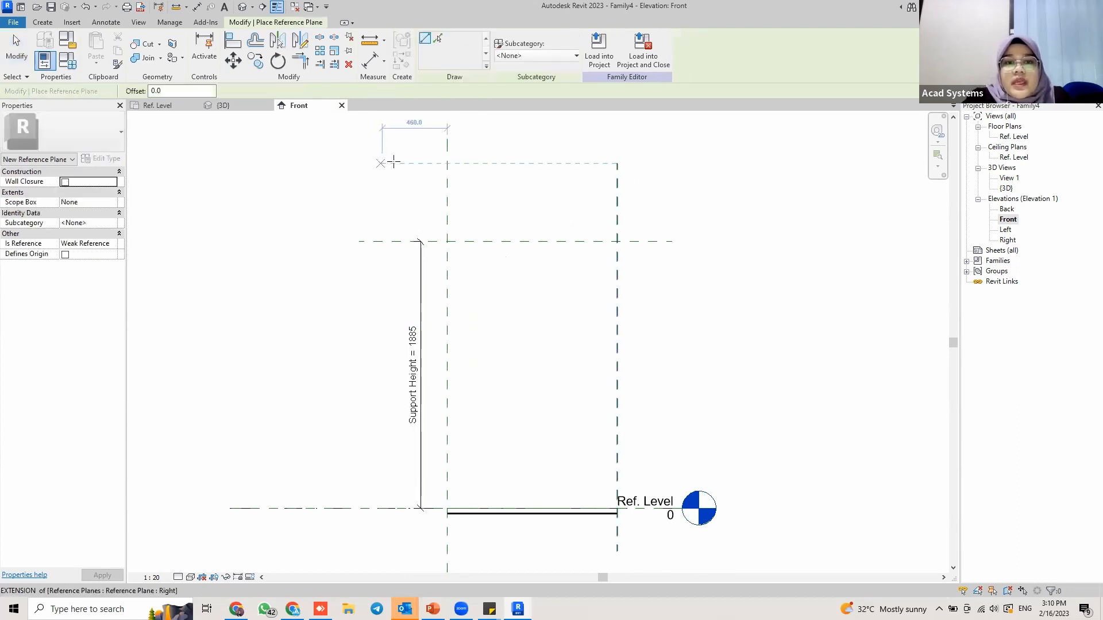
{"action": "left_click", "coordinate": [396, 164]}
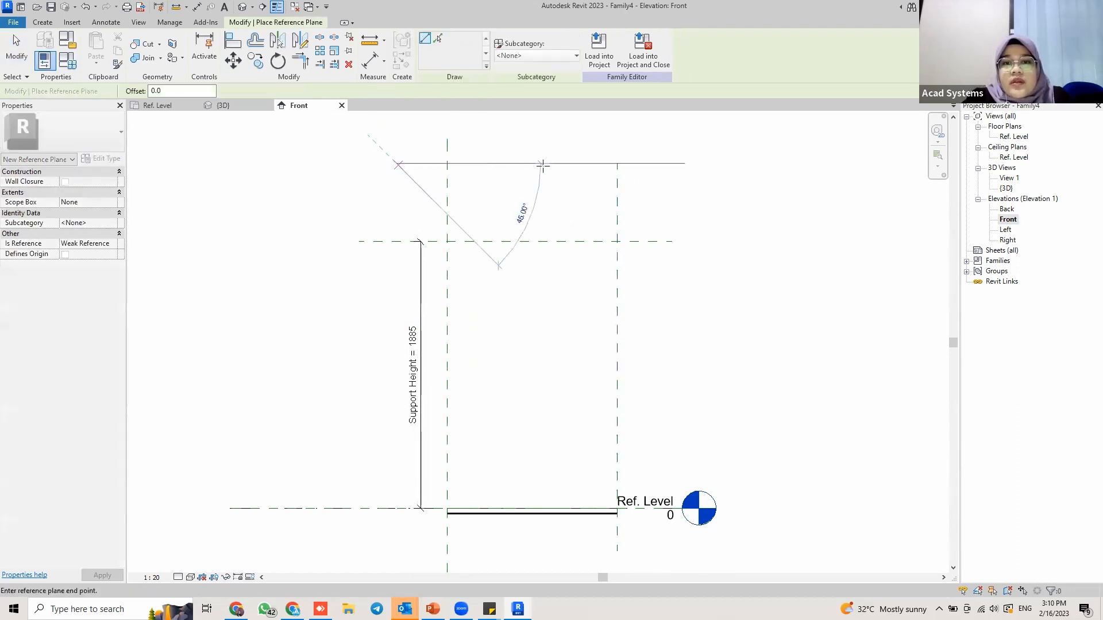
{"action": "left_click", "coordinate": [695, 164]}
{"action": "key", "text": "Escape"}
{"action": "key", "text": "Escape"}
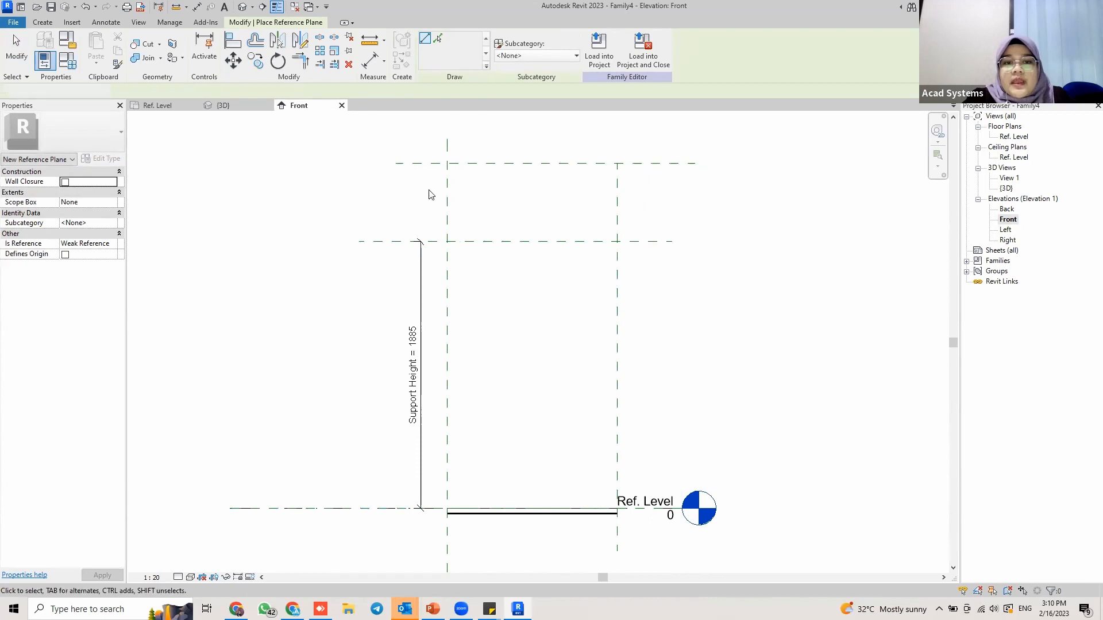
Place an aligned dimension from the uppermost reference plane to Ref. Level, outside the Support Height dimension.
{"action": "left_click", "coordinate": [370, 60]}
{"action": "left_click", "coordinate": [389, 165]}
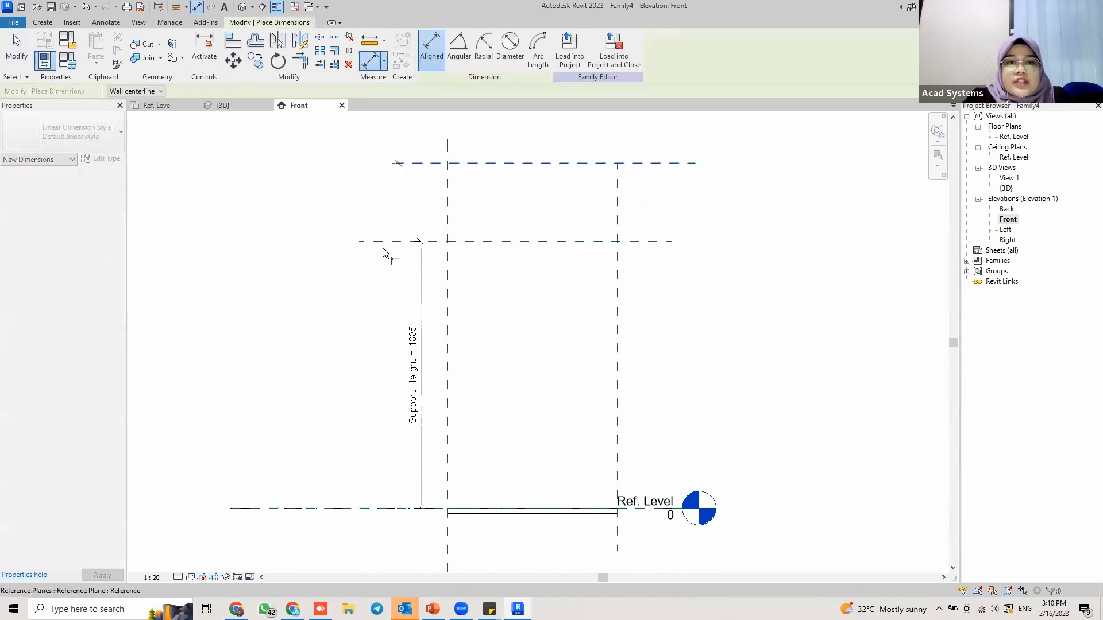
{"action": "left_click", "coordinate": [403, 509]}
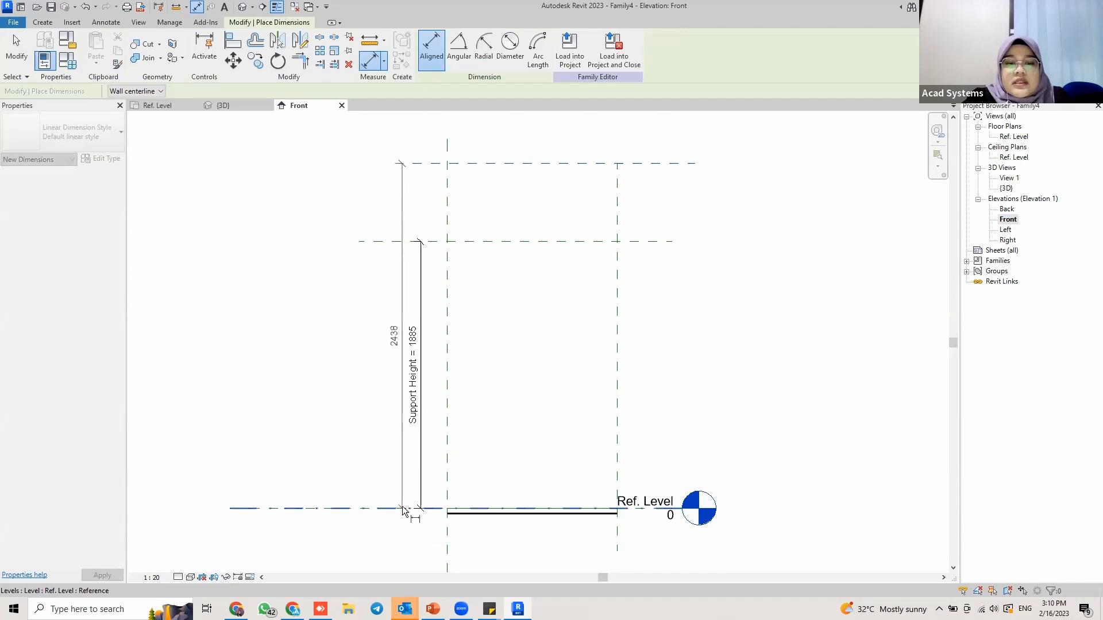
{"action": "left_click", "coordinate": [400, 284]}
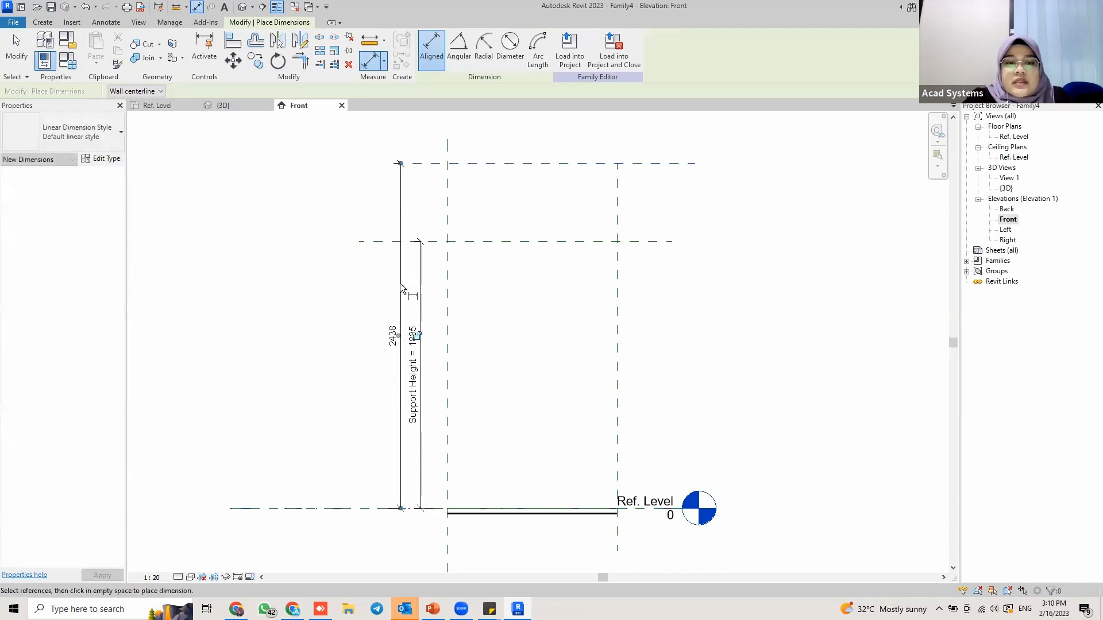
{"action": "key", "text": "Escape"}
Label the overall height dimension with a new instance family parameter named Fixing Height.
{"action": "left_click", "coordinate": [401, 212]}
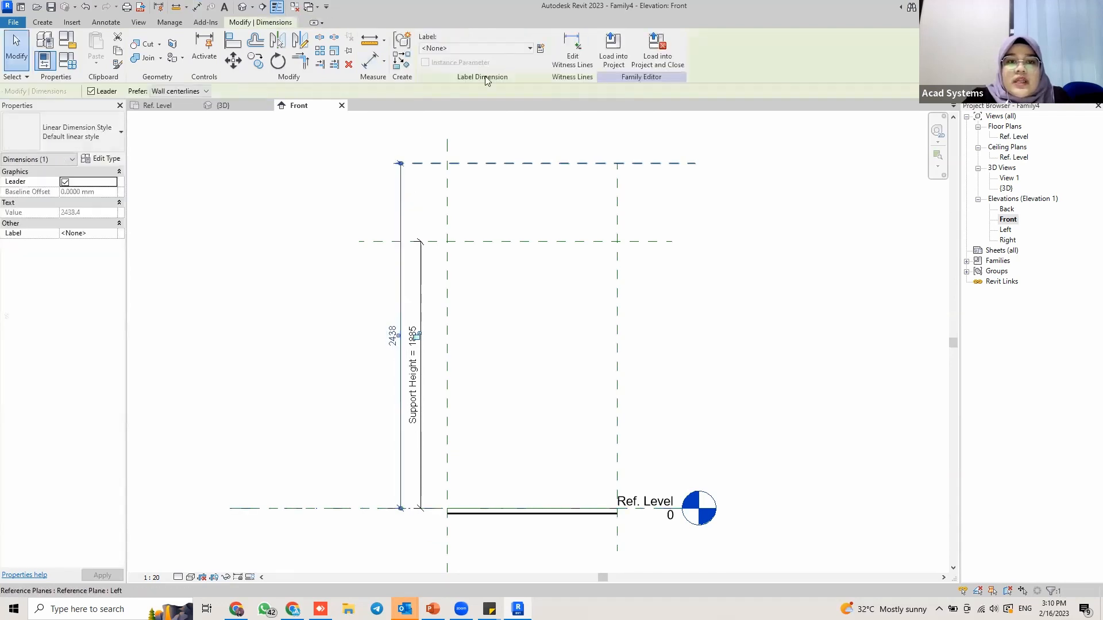
{"action": "left_click", "coordinate": [541, 48]}
{"action": "type", "text": "Fixing Height"}
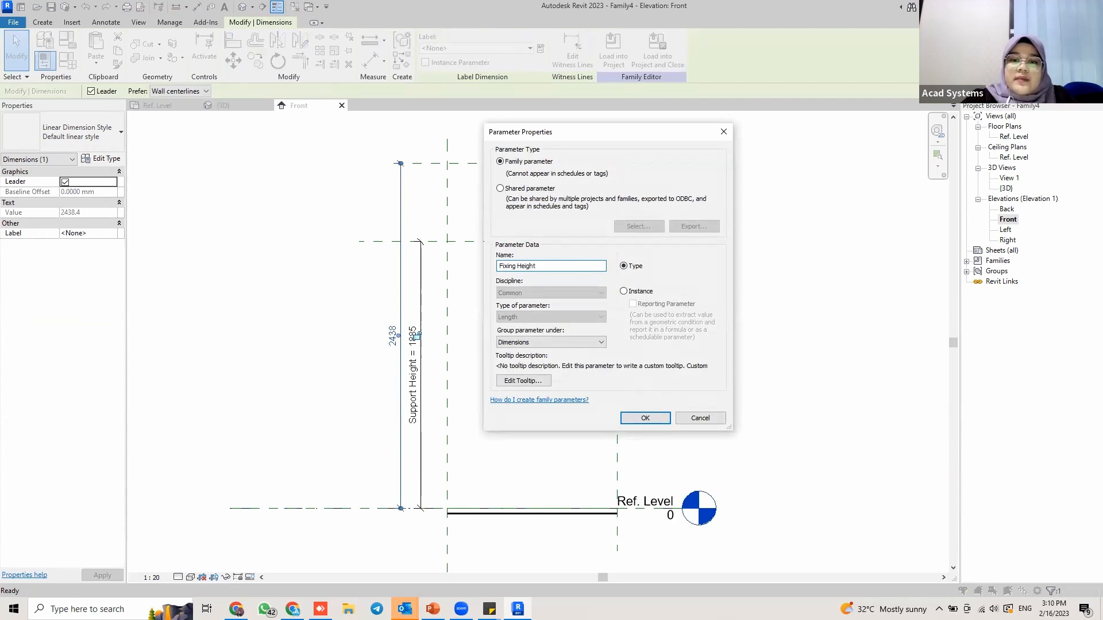
{"action": "left_click", "coordinate": [623, 291]}
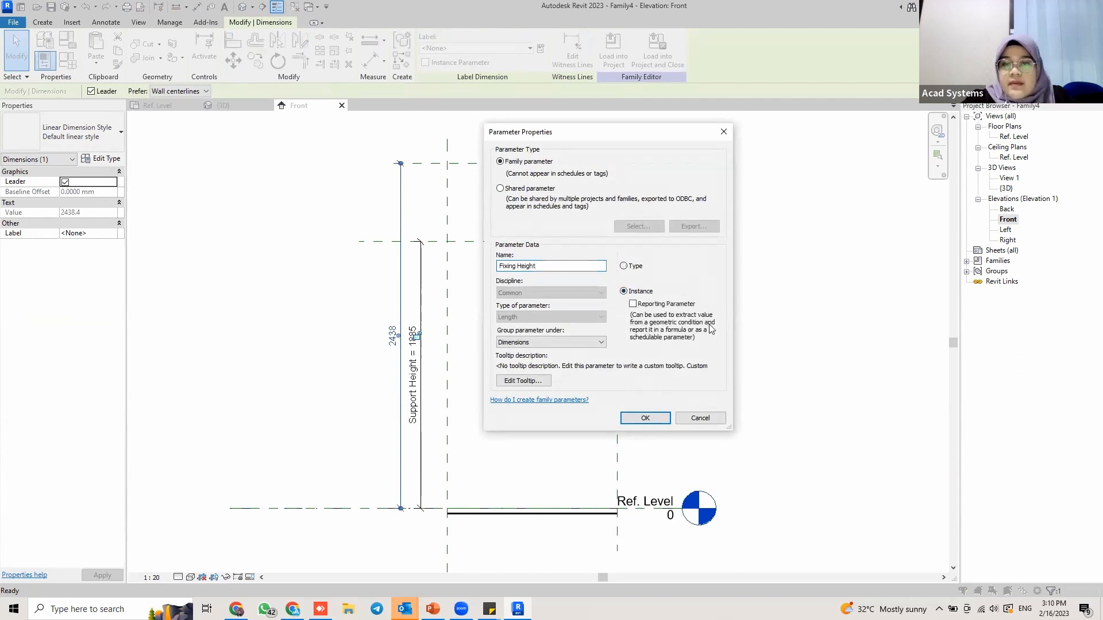
{"action": "left_click", "coordinate": [642, 418]}
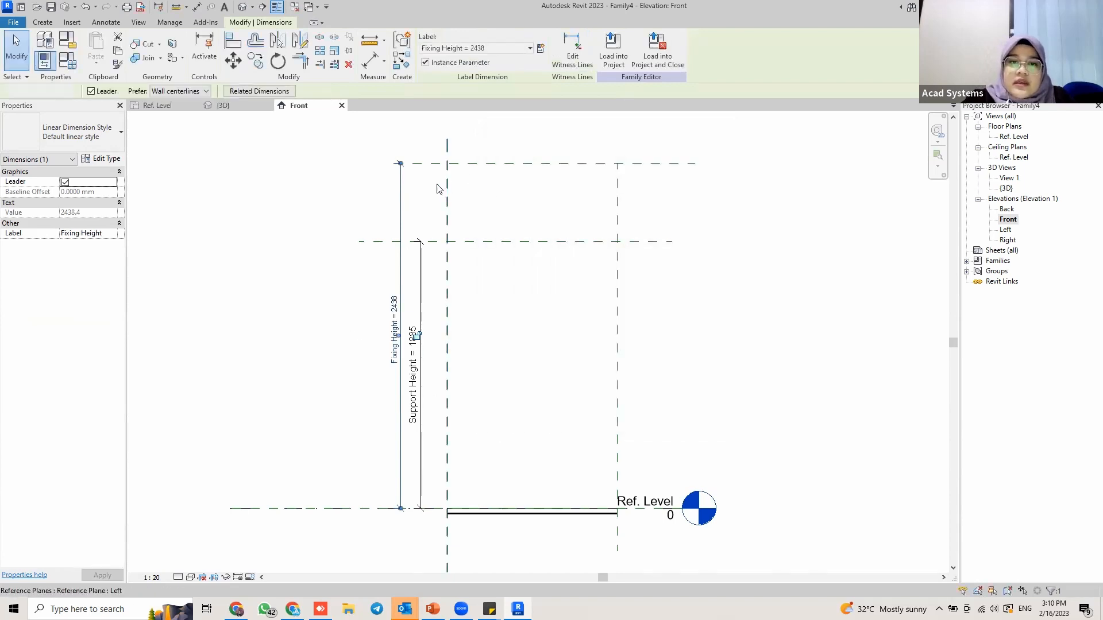
{"action": "key", "text": "Escape"}
Change the channel sweep's work plane from Ref. Level to the Support Height reference plane by picking that plane.
{"action": "middle_click_drag", "start_coordinate": [532, 278], "coordinate": [531, 274]}
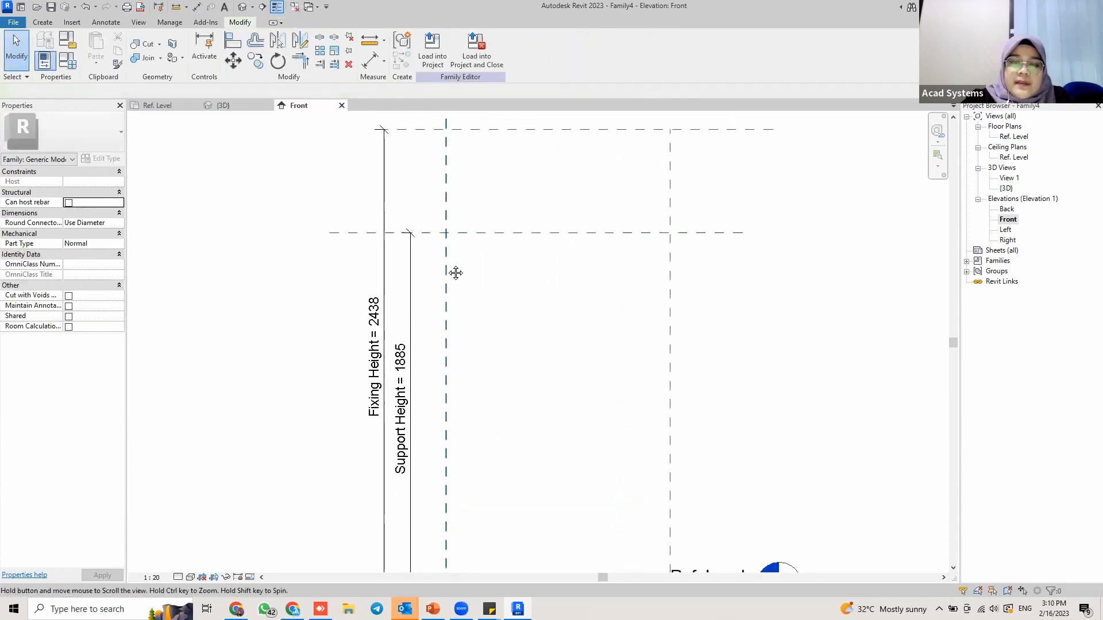
{"action": "scroll", "coordinate": [423, 345], "scroll_direction": "down", "scroll_amount": 1}
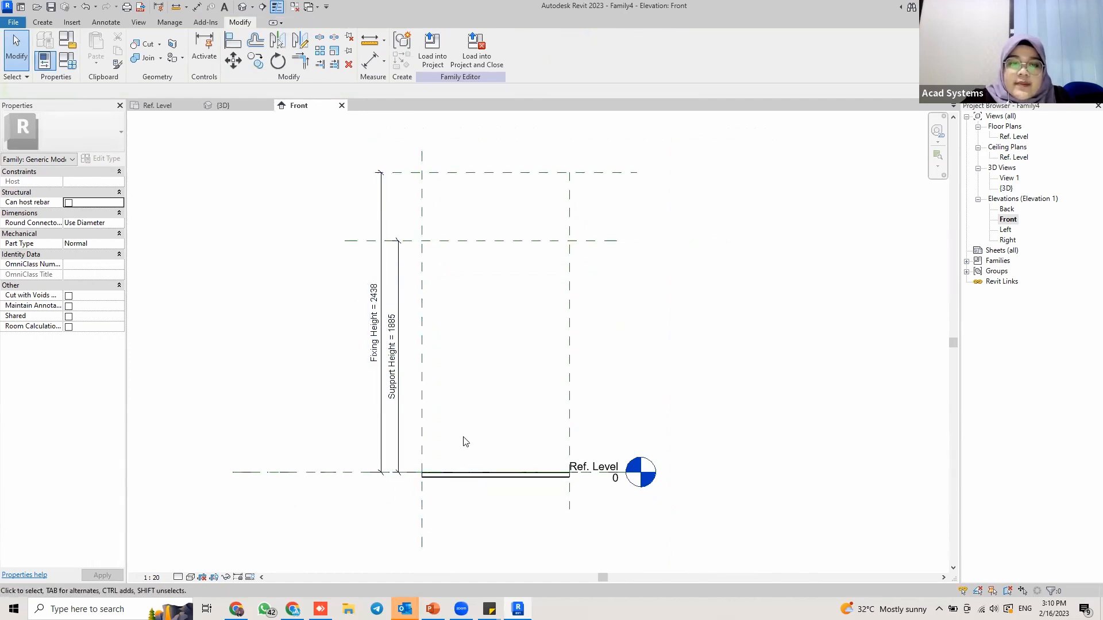
{"action": "left_click", "coordinate": [492, 475]}
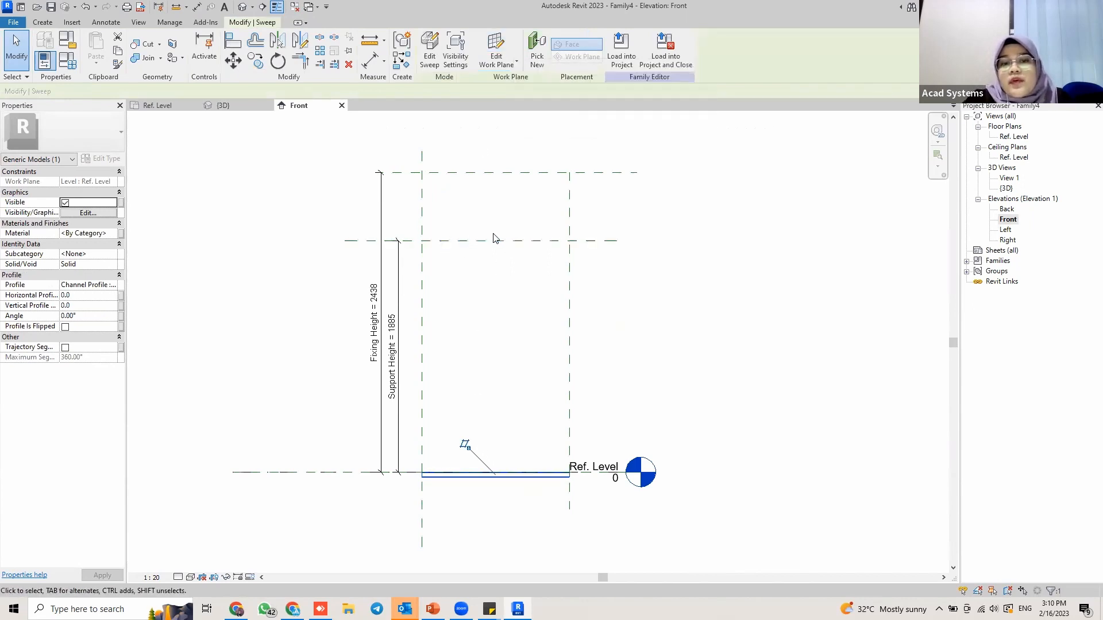
{"action": "key", "text": "Tab"}
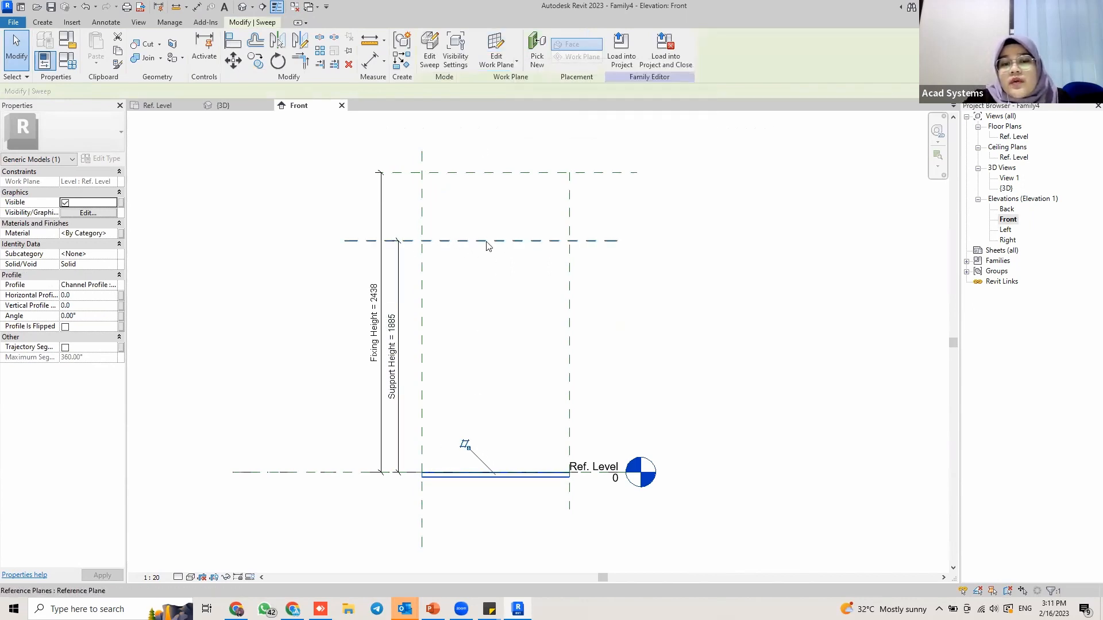
{"action": "left_click", "coordinate": [496, 51]}
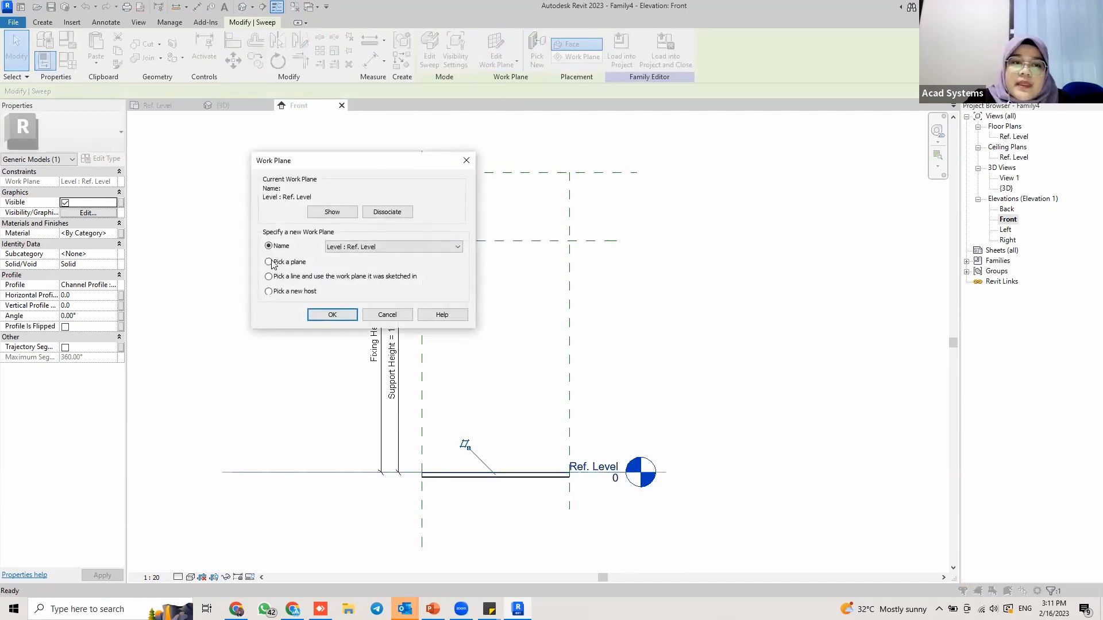
{"action": "left_click", "coordinate": [332, 315]}
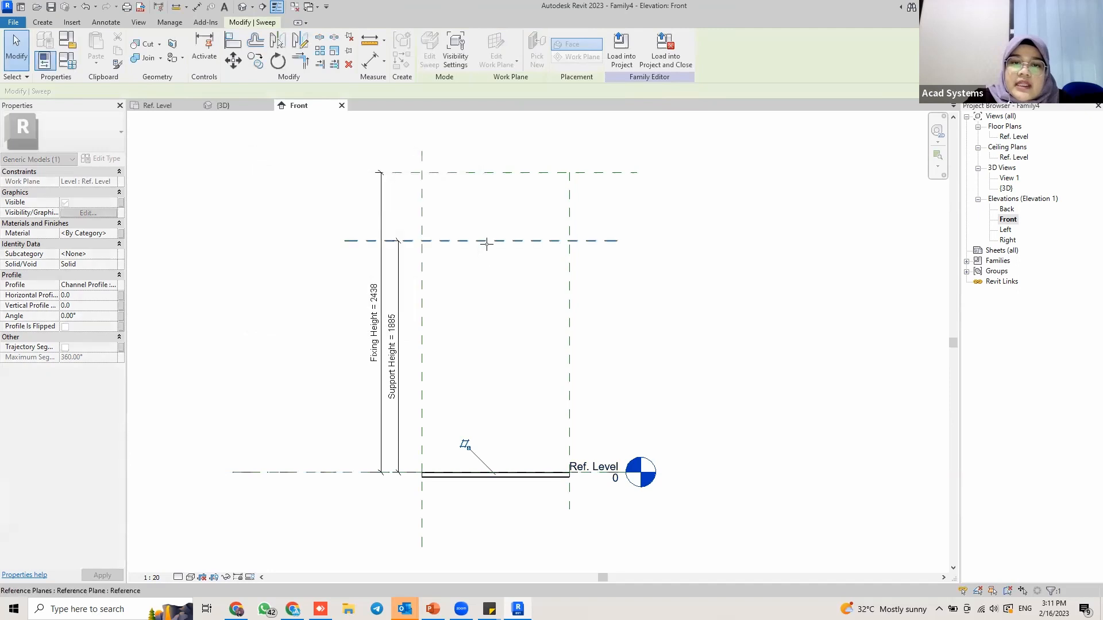
{"action": "scroll", "coordinate": [491, 238], "scroll_direction": "up", "scroll_amount": 2}
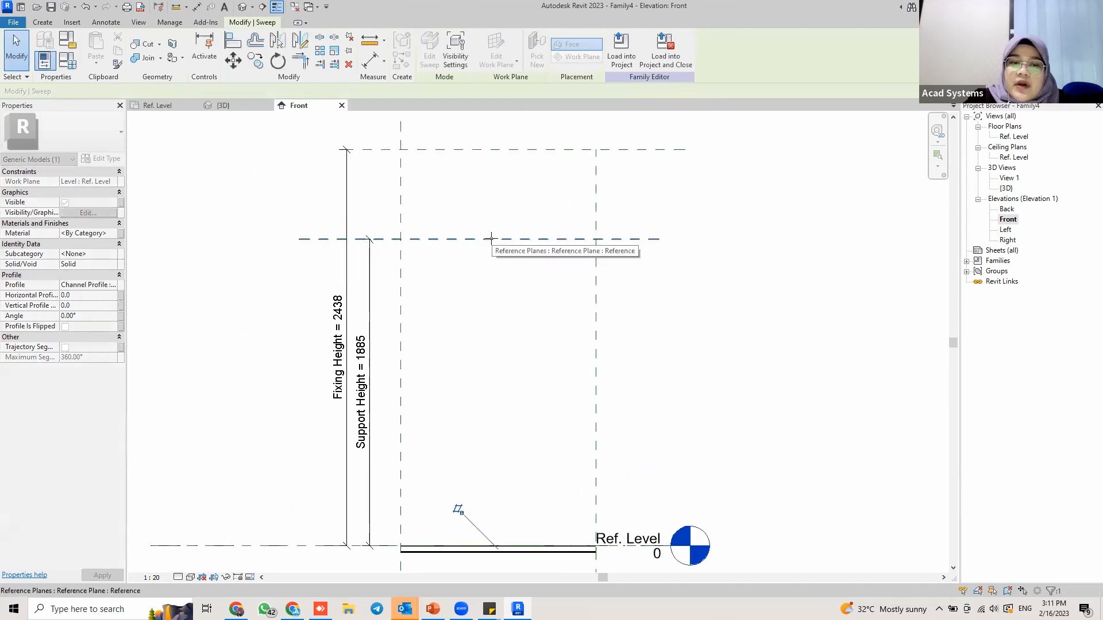
{"action": "left_click", "coordinate": [491, 239]}
{"action": "scroll", "coordinate": [561, 318], "scroll_direction": "down", "scroll_amount": 1}
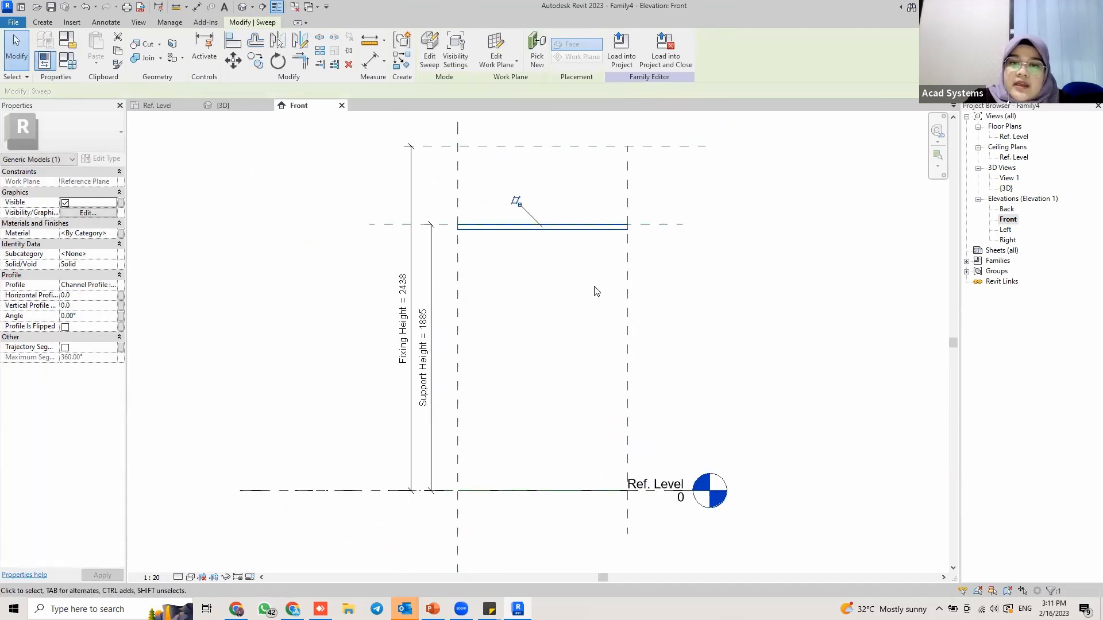
{"action": "left_click", "coordinate": [496, 272]}
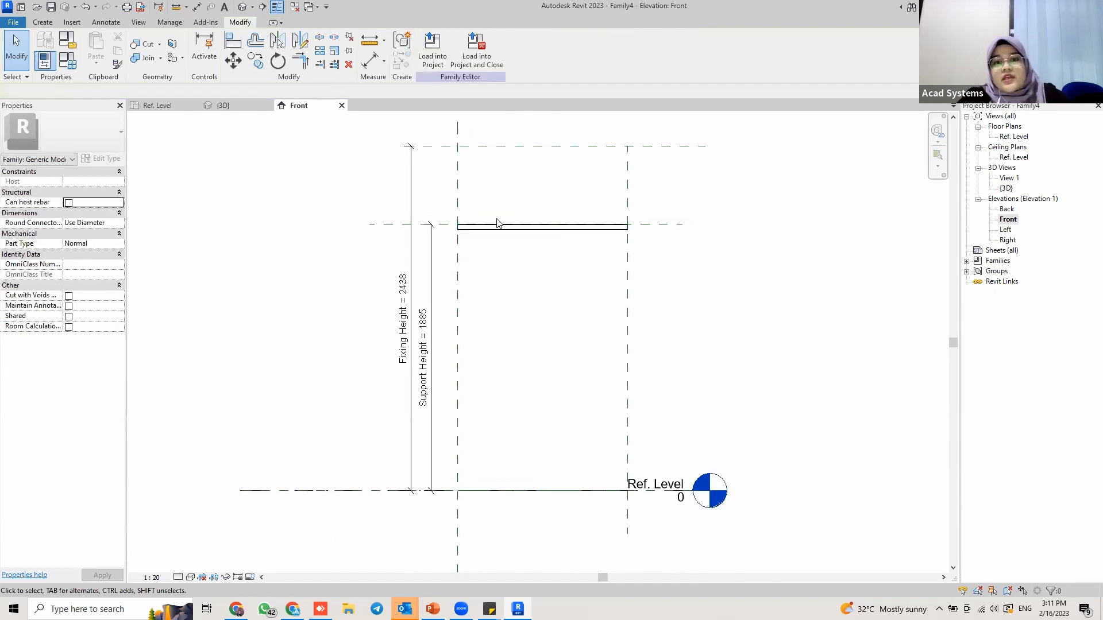
Set the Support Height family parameter to 2500 mm and check how the channel sweep moves.
{"action": "left_click", "coordinate": [68, 60]}
{"action": "left_click_drag", "start_coordinate": [749, 133], "coordinate": [168, 85]}
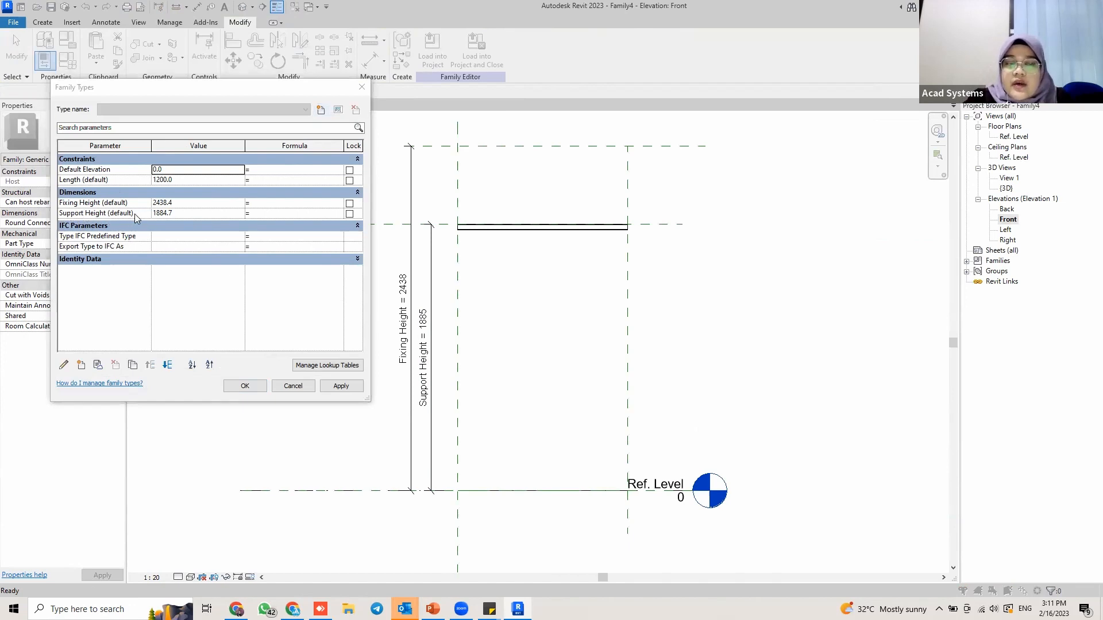
{"action": "left_click", "coordinate": [164, 213]}
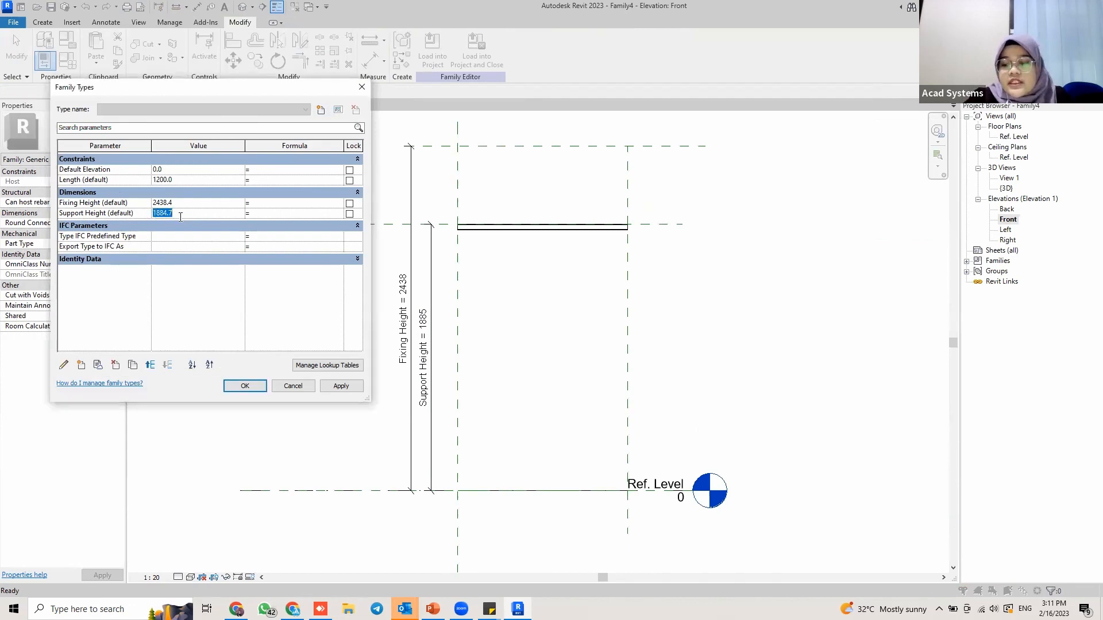
{"action": "type", "text": "2500"}
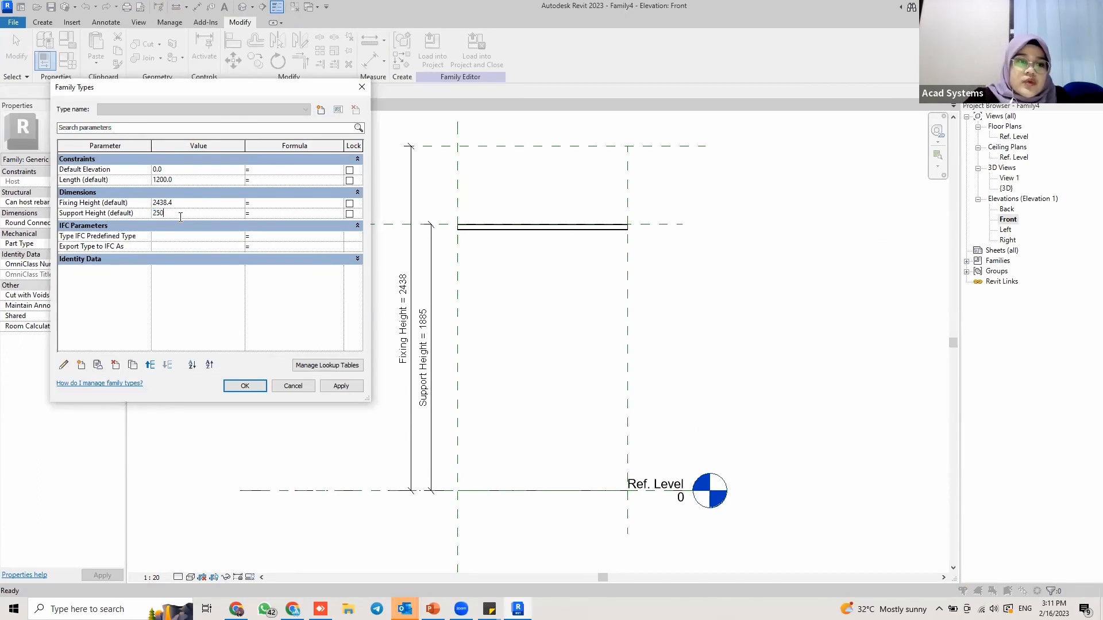
{"action": "left_click", "coordinate": [340, 386]}
{"action": "middle_click_drag", "start_coordinate": [519, 266], "coordinate": [488, 302]}
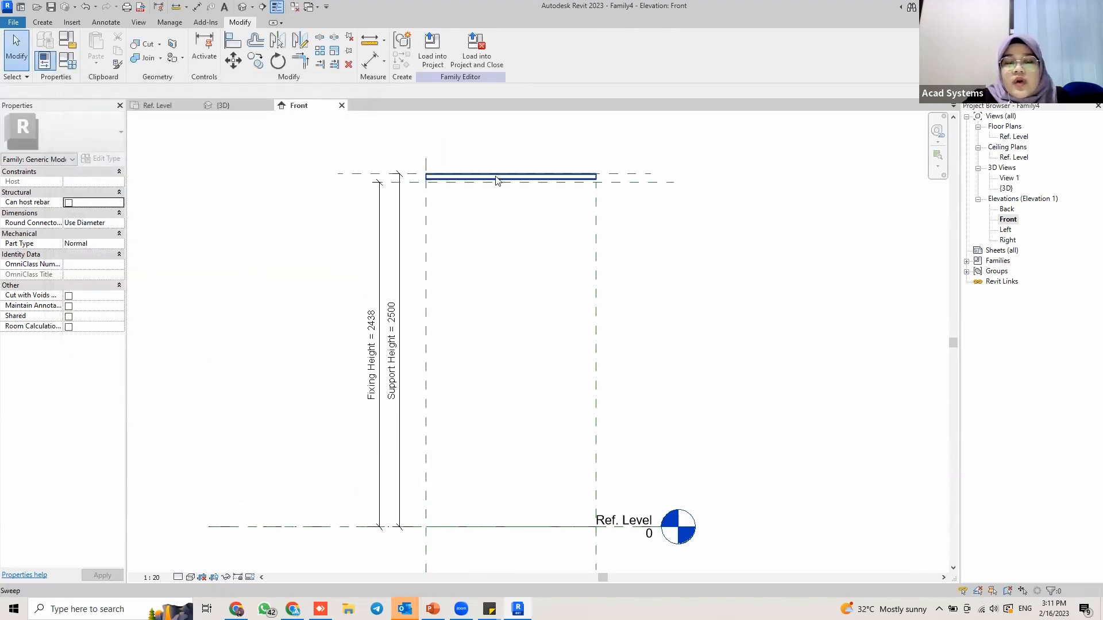
{"action": "scroll", "coordinate": [497, 181], "scroll_direction": "up", "scroll_amount": 2}
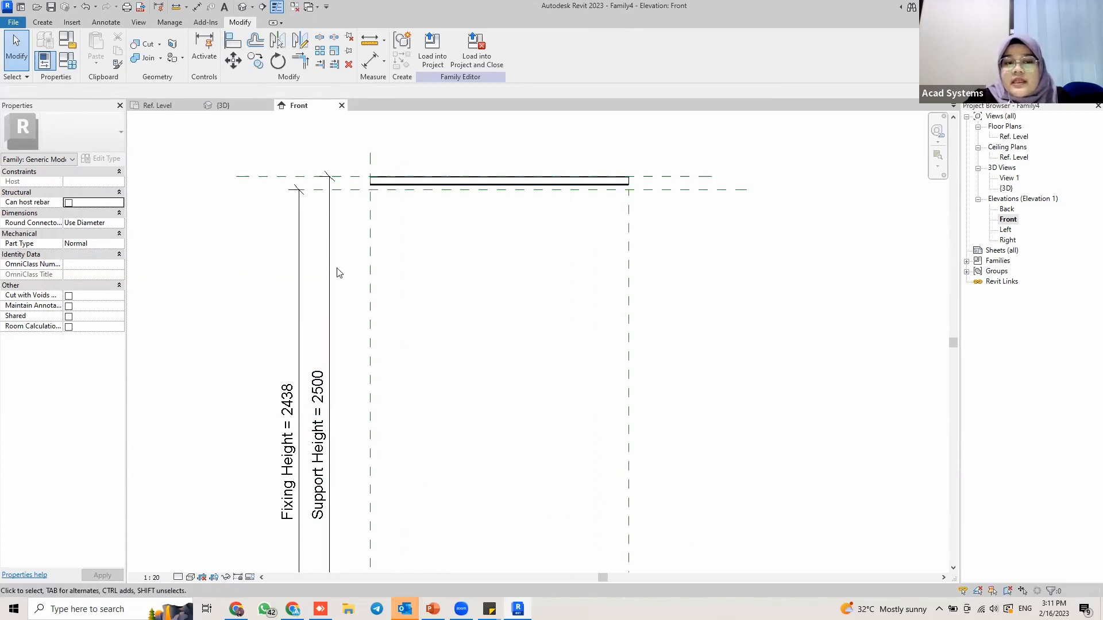
{"action": "scroll", "coordinate": [343, 202], "scroll_direction": "down", "scroll_amount": 2}
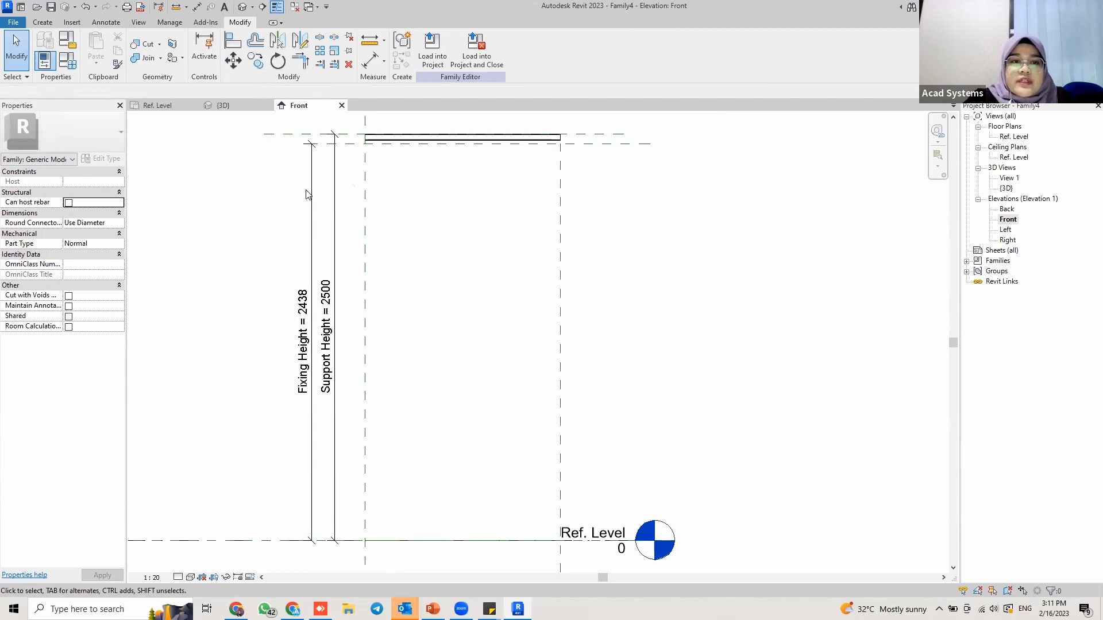
Set the Fixing Height dimension to 2700 mm directly in the elevation.
{"action": "left_click", "coordinate": [303, 295]}
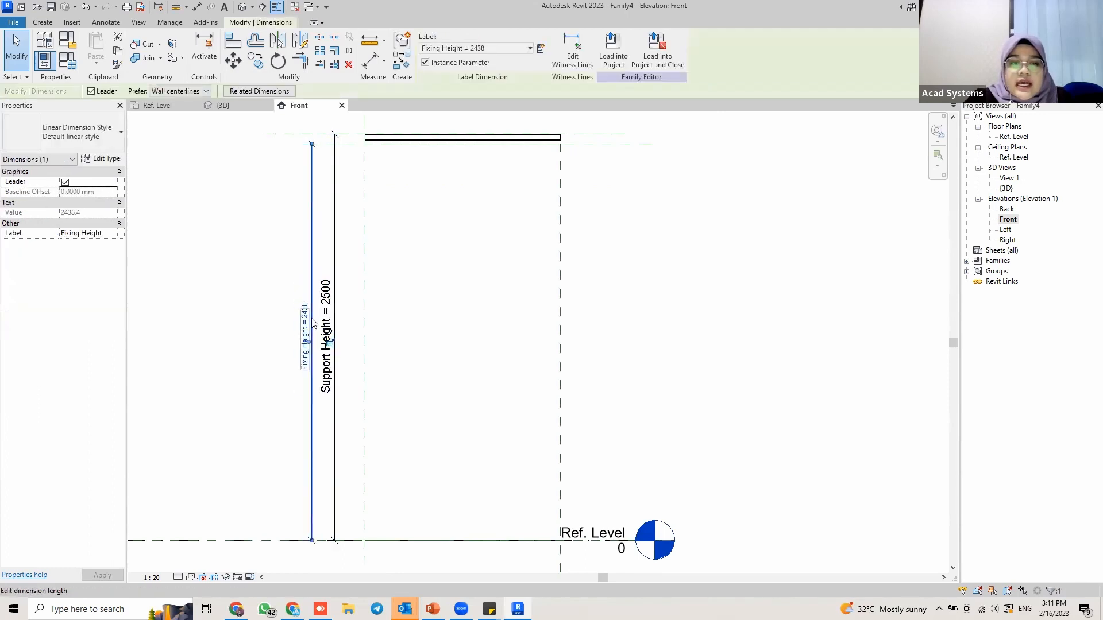
{"action": "left_click", "coordinate": [308, 323]}
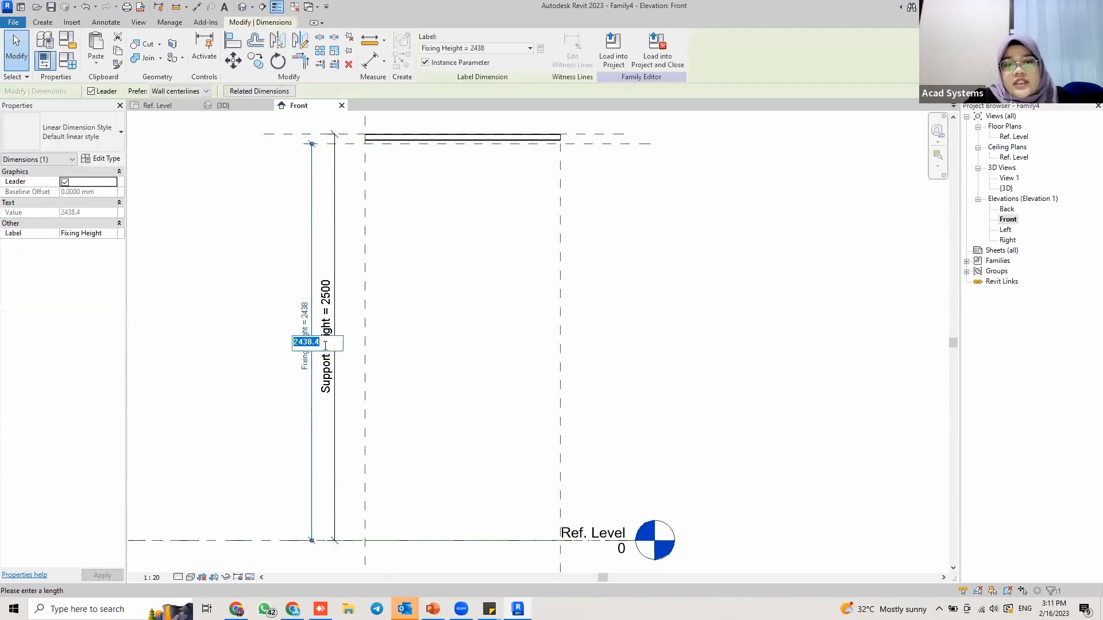
{"action": "type", "text": "2"}
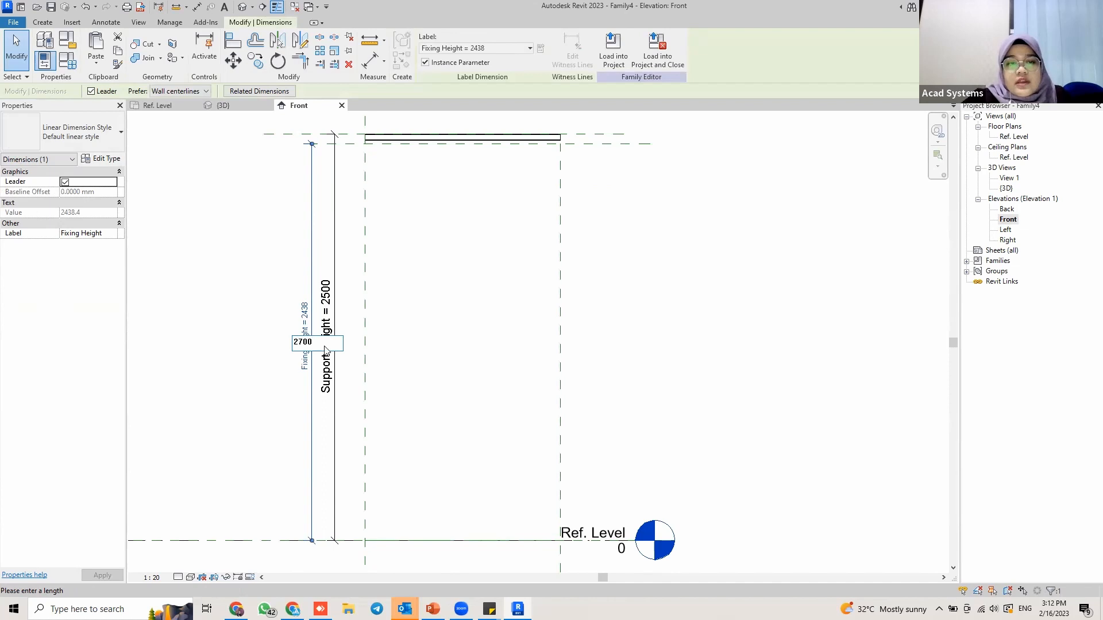
{"action": "type", "text": "700"}
{"action": "key", "text": "Return"}
{"action": "scroll", "coordinate": [433, 323], "scroll_direction": "down", "scroll_amount": 3}
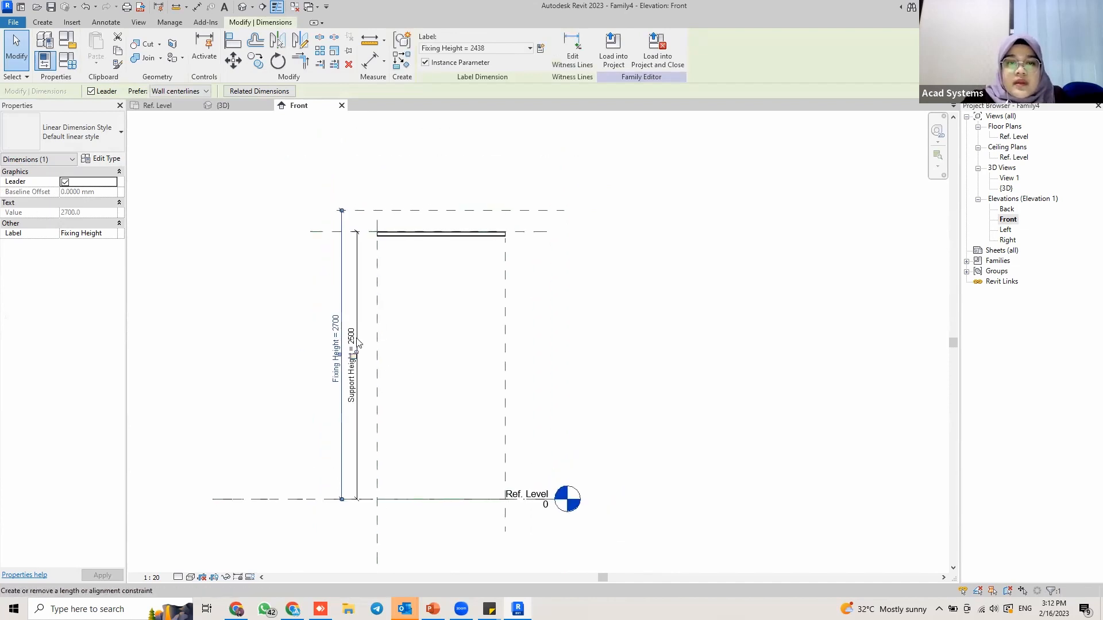
Set the Support Height dimension to 2100 mm directly in the elevation.
{"action": "left_click", "coordinate": [354, 345]}
{"action": "left_click", "coordinate": [352, 365]}
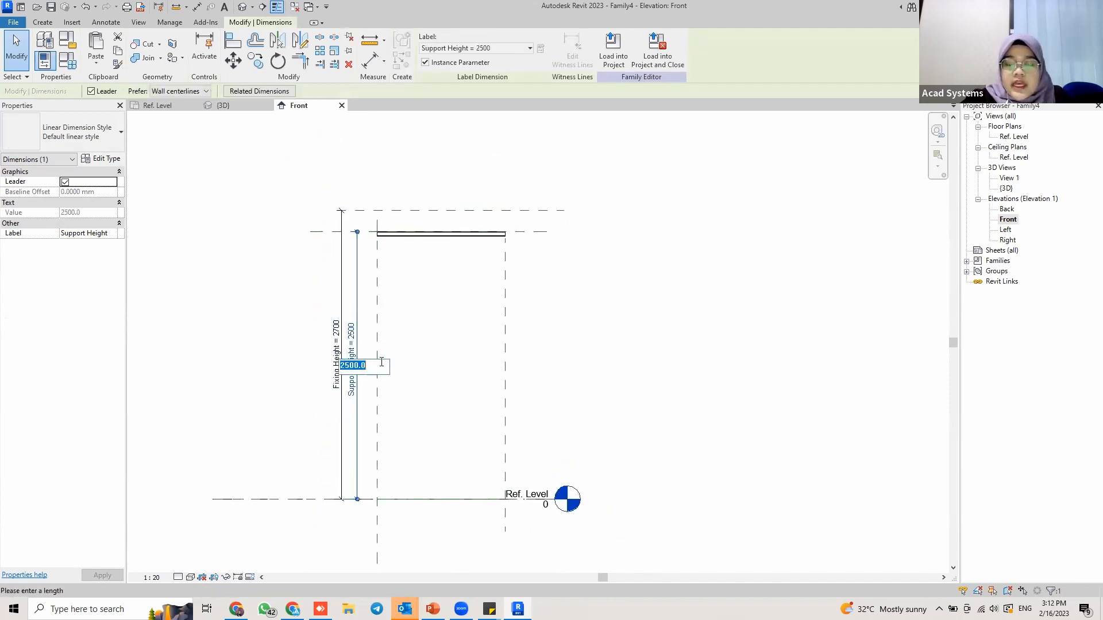
{"action": "type", "text": "21"}
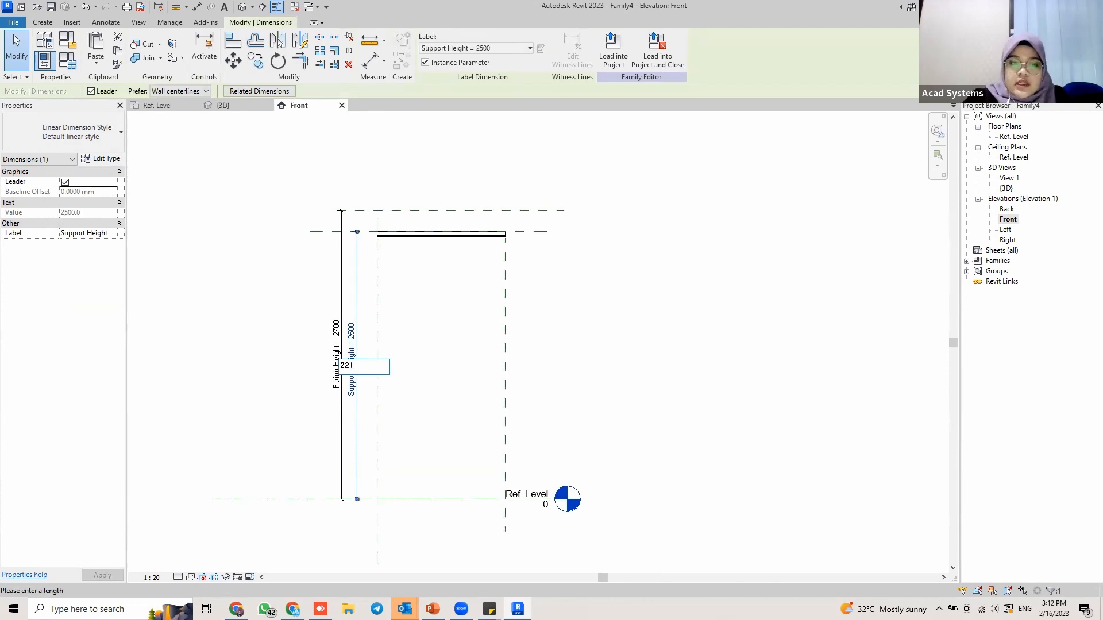
{"action": "type", "text": "0"}
{"action": "key", "text": "Return"}
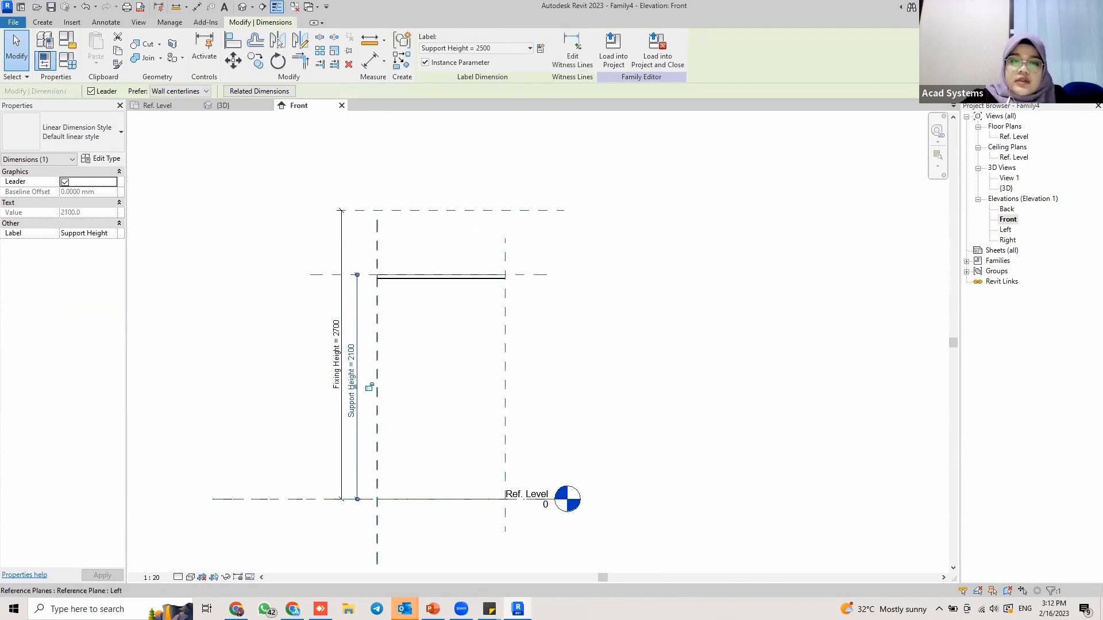
Extend the upper ends of the Left and Right reference planes just past the Fixing Height plane.
{"action": "scroll", "coordinate": [413, 272], "scroll_direction": "up", "scroll_amount": 2}
{"action": "scroll", "coordinate": [414, 272], "scroll_direction": "up", "scroll_amount": 1}
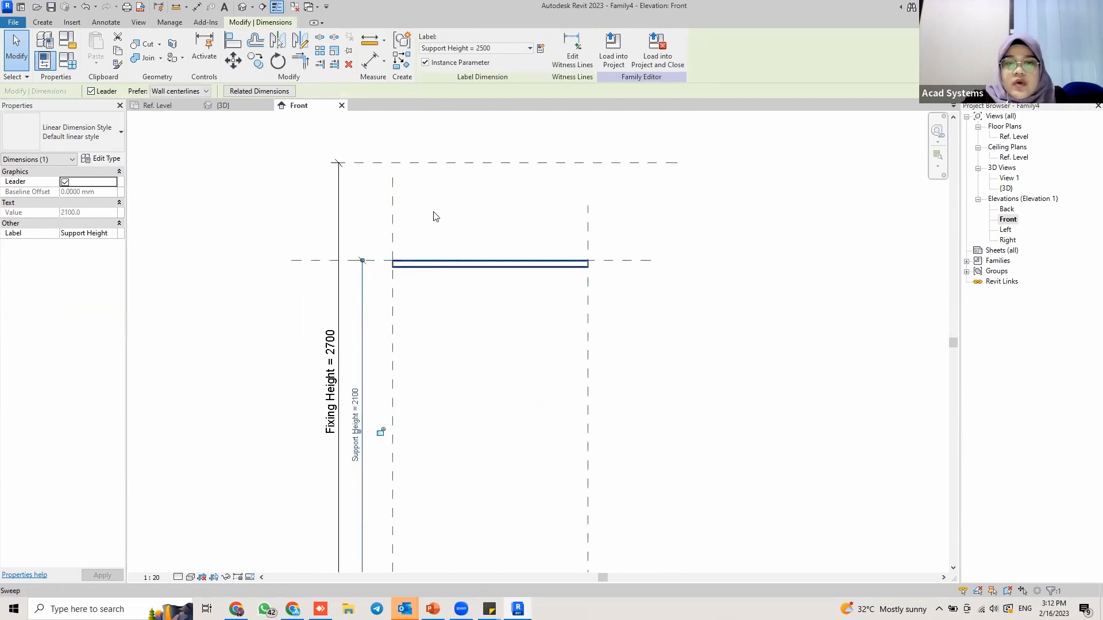
{"action": "left_click", "coordinate": [405, 199]}
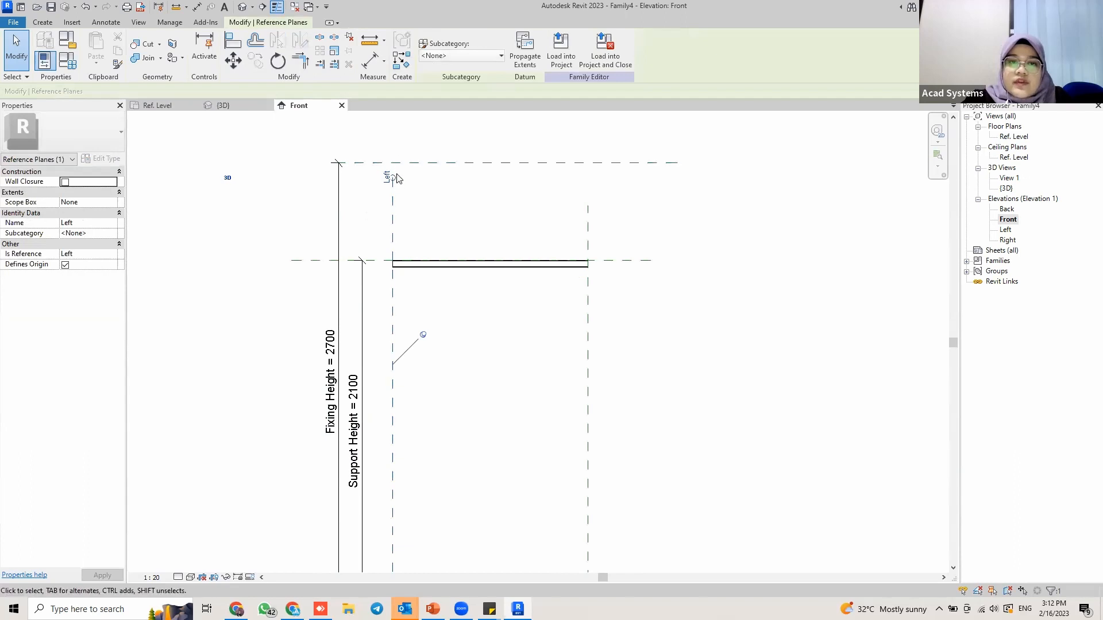
{"action": "left_click", "coordinate": [423, 335]}
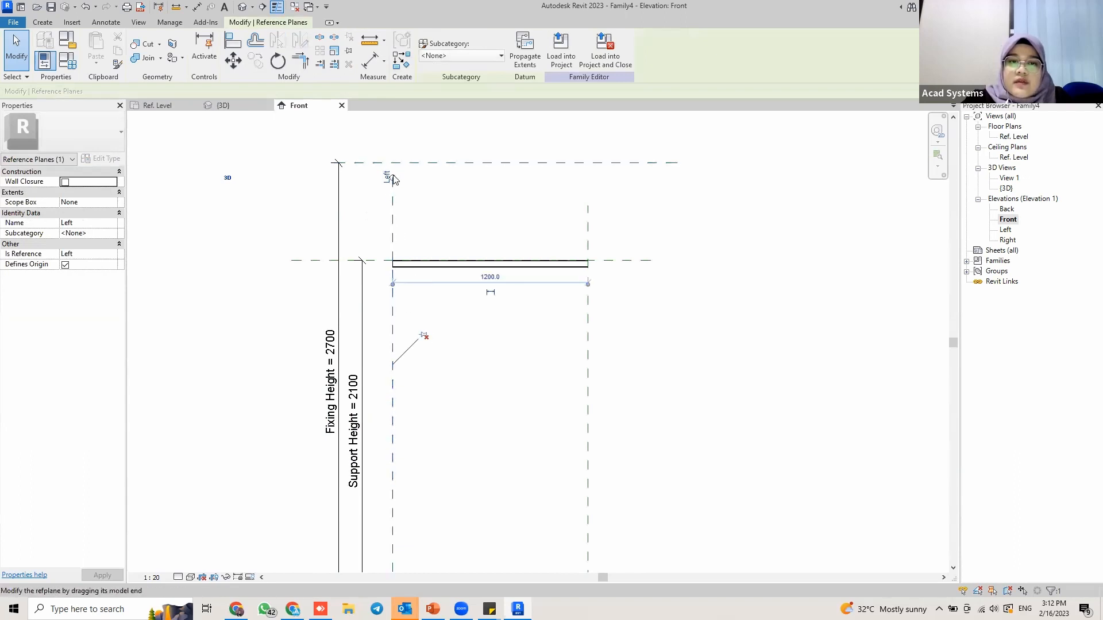
{"action": "left_click", "coordinate": [588, 226]}
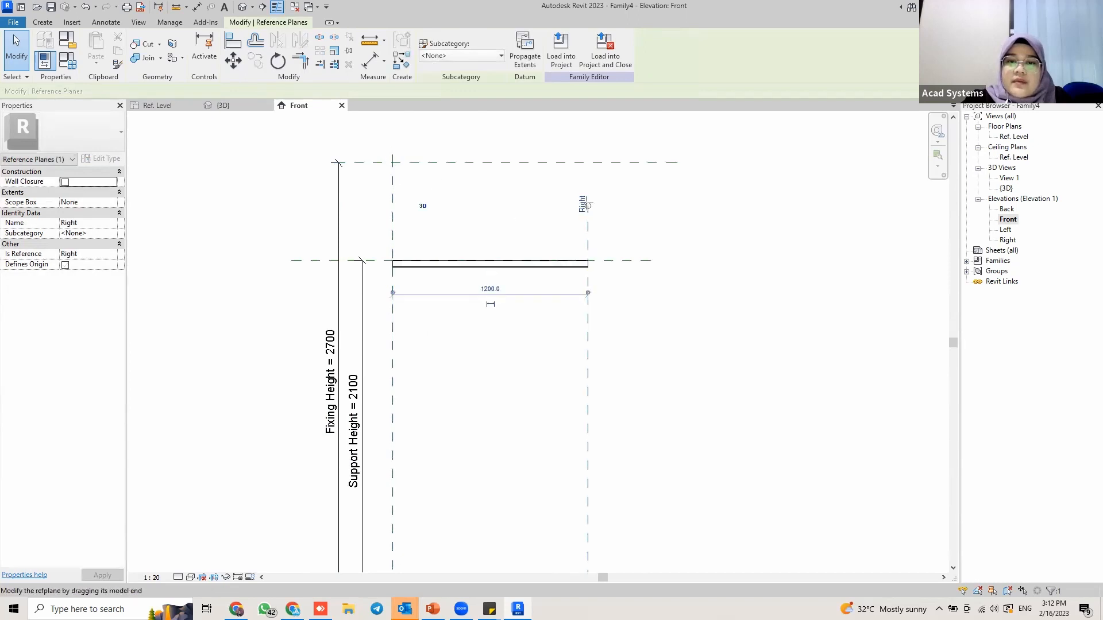
{"action": "left_click_drag", "start_coordinate": [584, 203], "coordinate": [586, 154]}
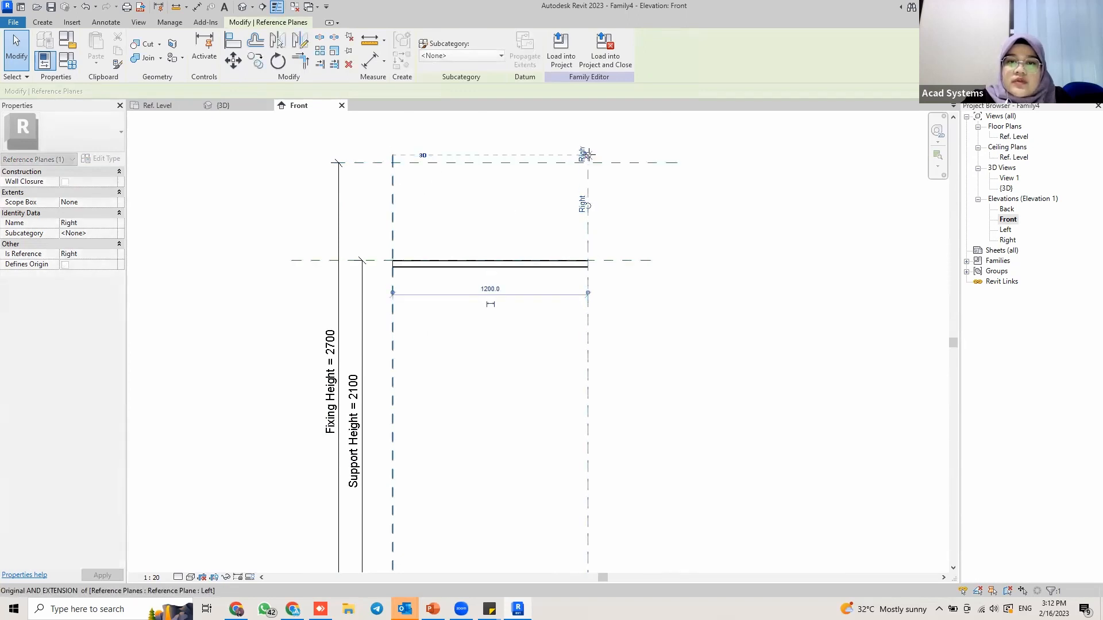
{"action": "left_click", "coordinate": [630, 222]}
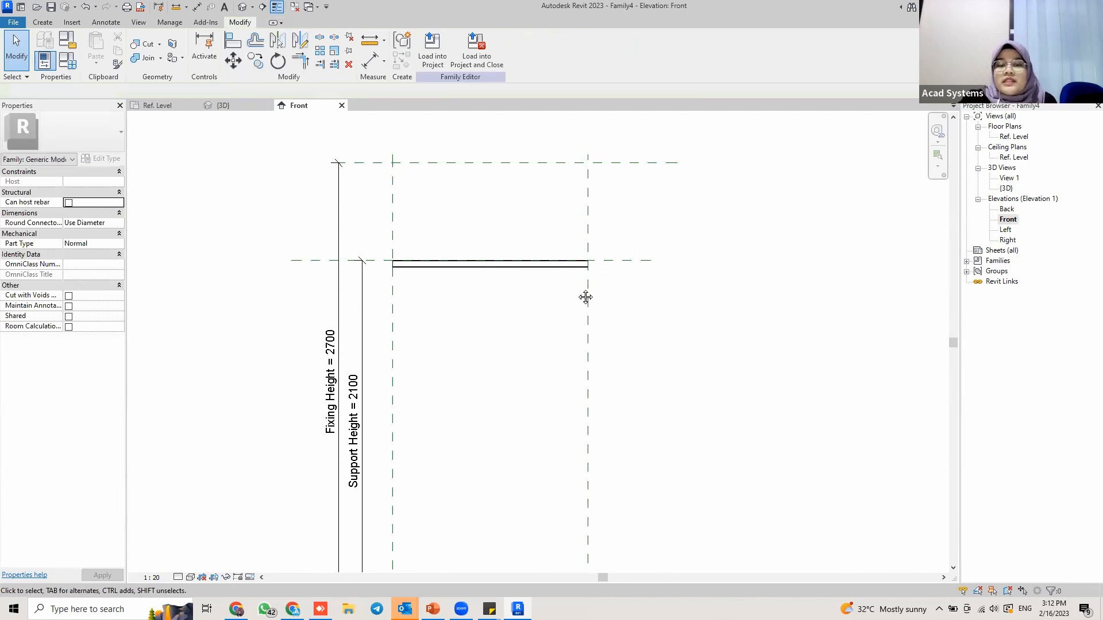
Place an aligned dimension between the Fixing Height and Support Height planes, outside the Right reference plane.
{"action": "scroll", "coordinate": [586, 295], "scroll_direction": "down", "scroll_amount": 2}
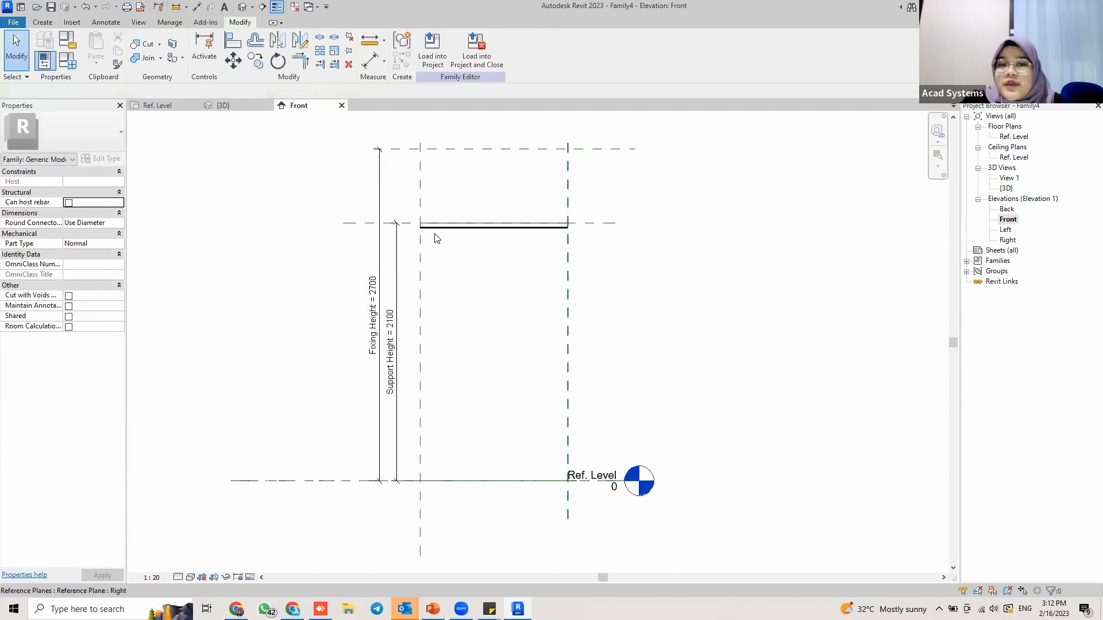
{"action": "middle_click_drag", "start_coordinate": [506, 275], "coordinate": [547, 313]}
{"action": "key", "text": "d"}
{"action": "key", "text": "i"}
{"action": "left_click", "coordinate": [634, 186]}
{"action": "left_click", "coordinate": [637, 261]}
{"action": "left_click", "coordinate": [644, 213]}
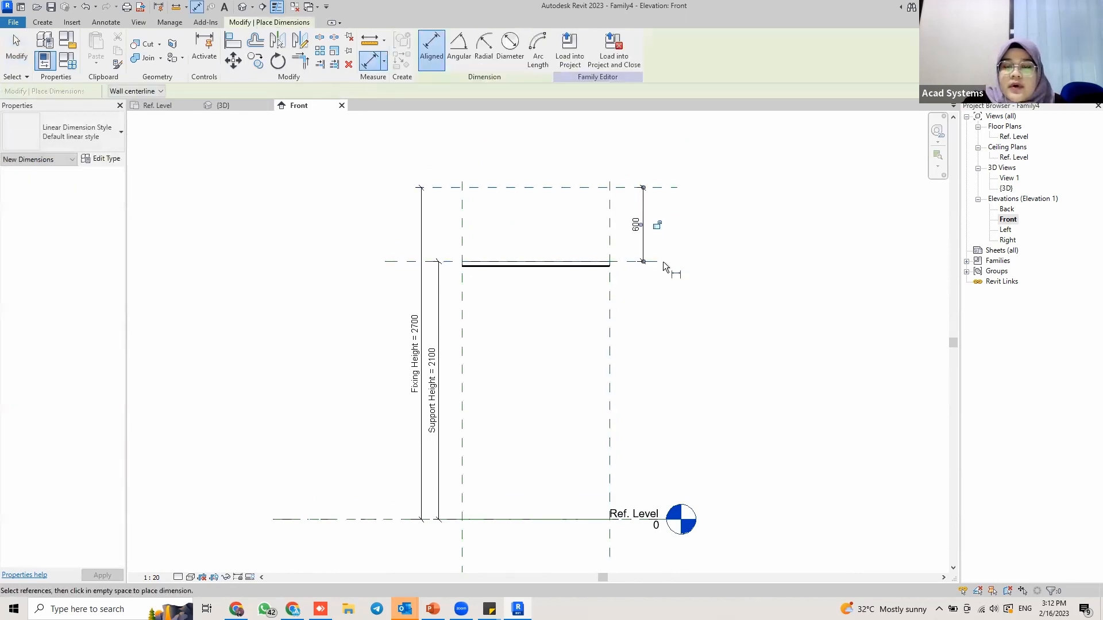
Add a new length-type family parameter named Thread Height, grouped under Dimensions, as a type parameter.
{"action": "scroll", "coordinate": [640, 239], "scroll_direction": "up", "scroll_amount": 2}
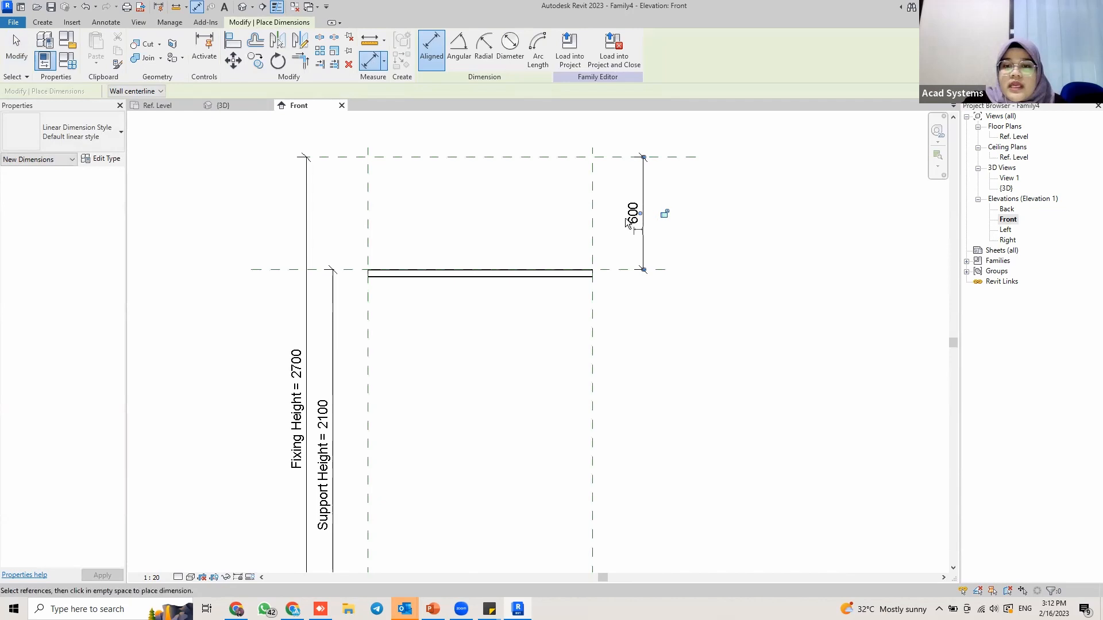
{"action": "middle_click_drag", "start_coordinate": [313, 238], "coordinate": [322, 230]}
{"action": "scroll", "coordinate": [376, 338], "scroll_direction": "down", "scroll_amount": 1}
{"action": "middle_click_drag", "start_coordinate": [376, 338], "coordinate": [361, 304]}
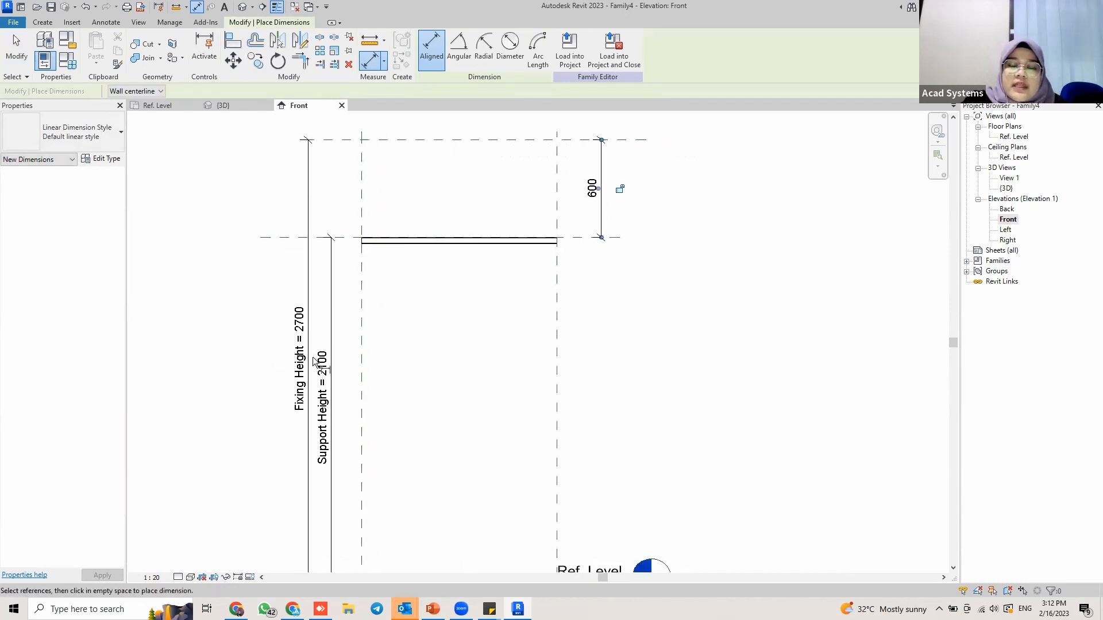
{"action": "middle_click_drag", "start_coordinate": [303, 315], "coordinate": [318, 299]}
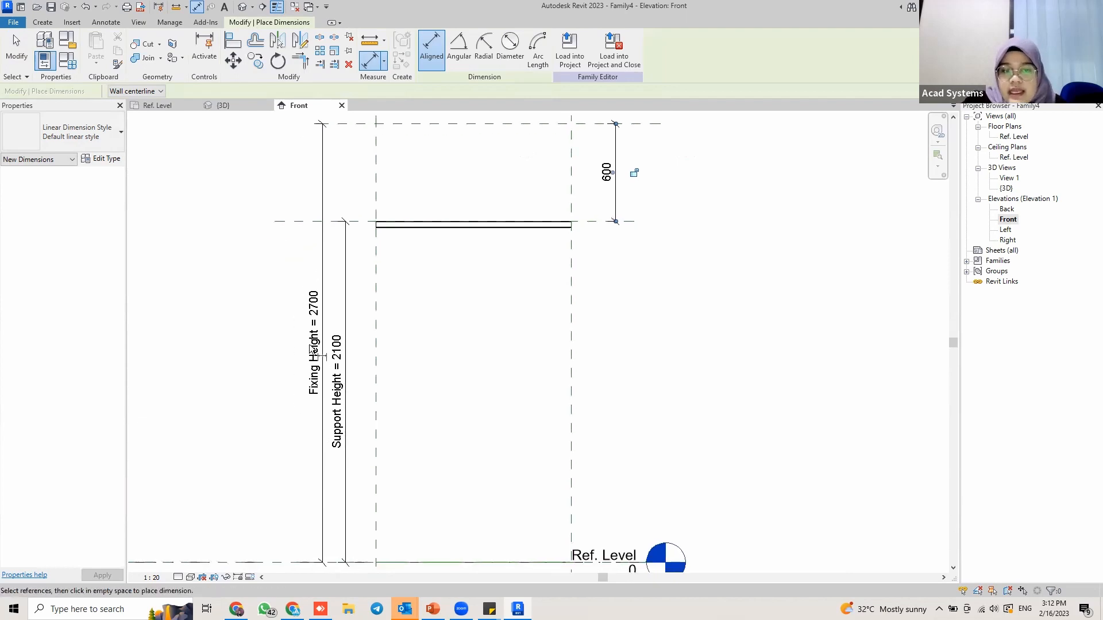
{"action": "left_click", "coordinate": [69, 62]}
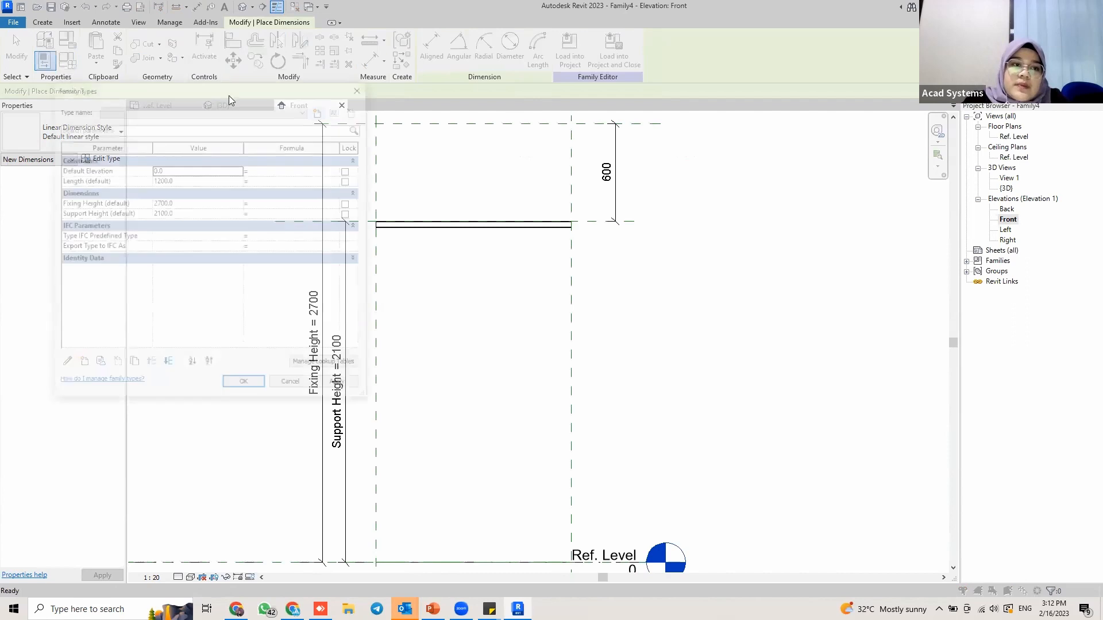
{"action": "left_click", "coordinate": [246, 219]}
{"action": "left_click", "coordinate": [250, 229]}
{"action": "left_click", "coordinate": [228, 381]}
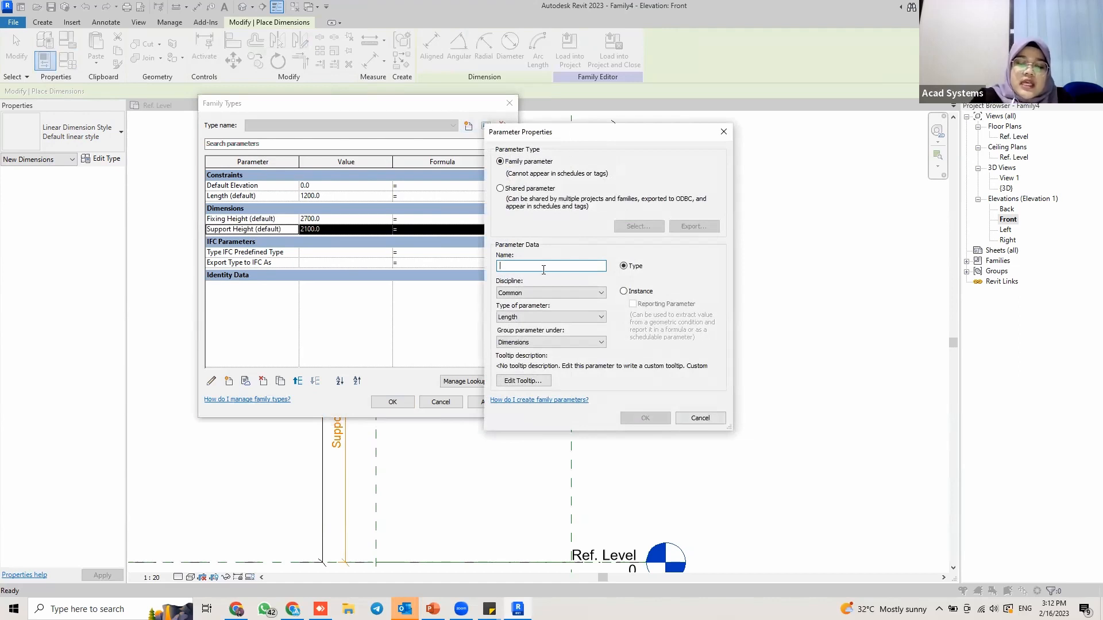
{"action": "type", "text": "H"}
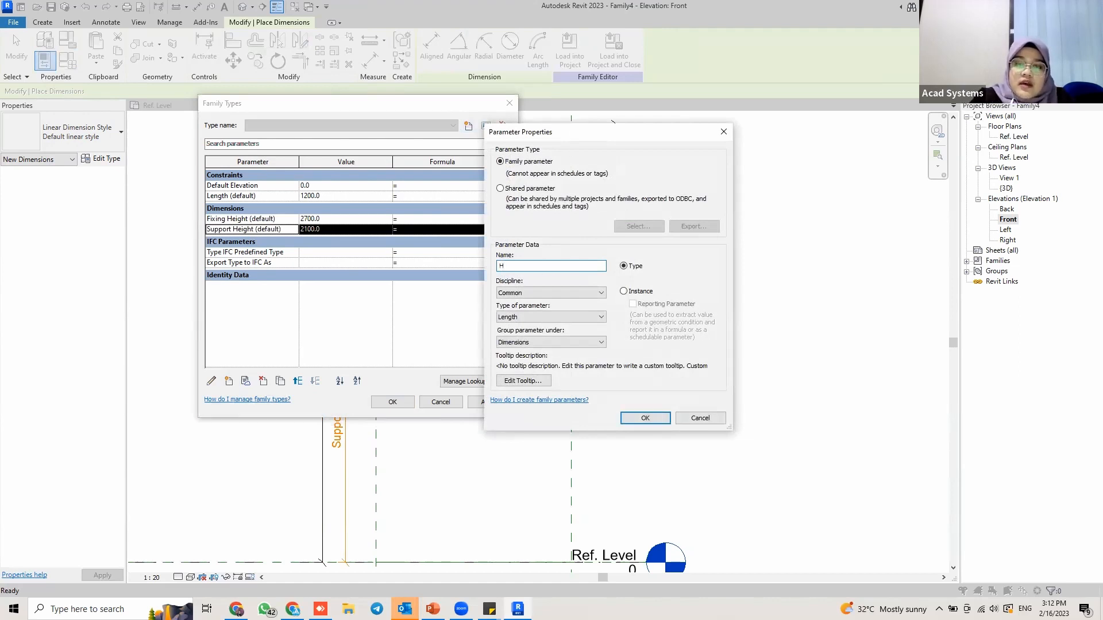
{"action": "key", "text": "BackSpace"}
{"action": "type", "text": "th"}
{"action": "type", "text": "Thread"}
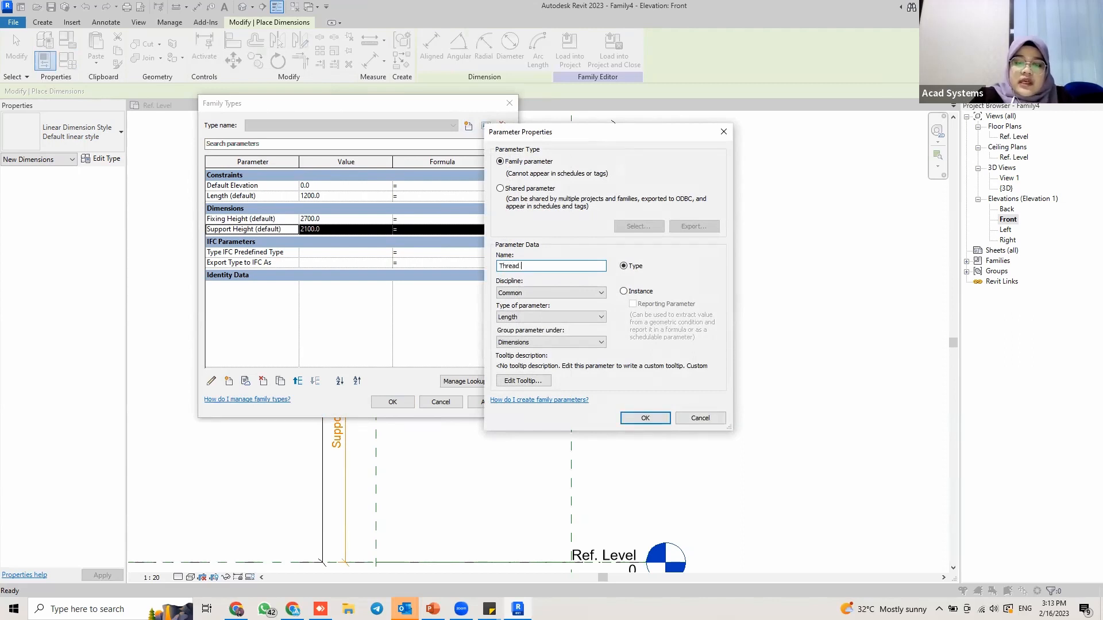
{"action": "type", "text": " Height"}
{"action": "key", "text": "Return"}
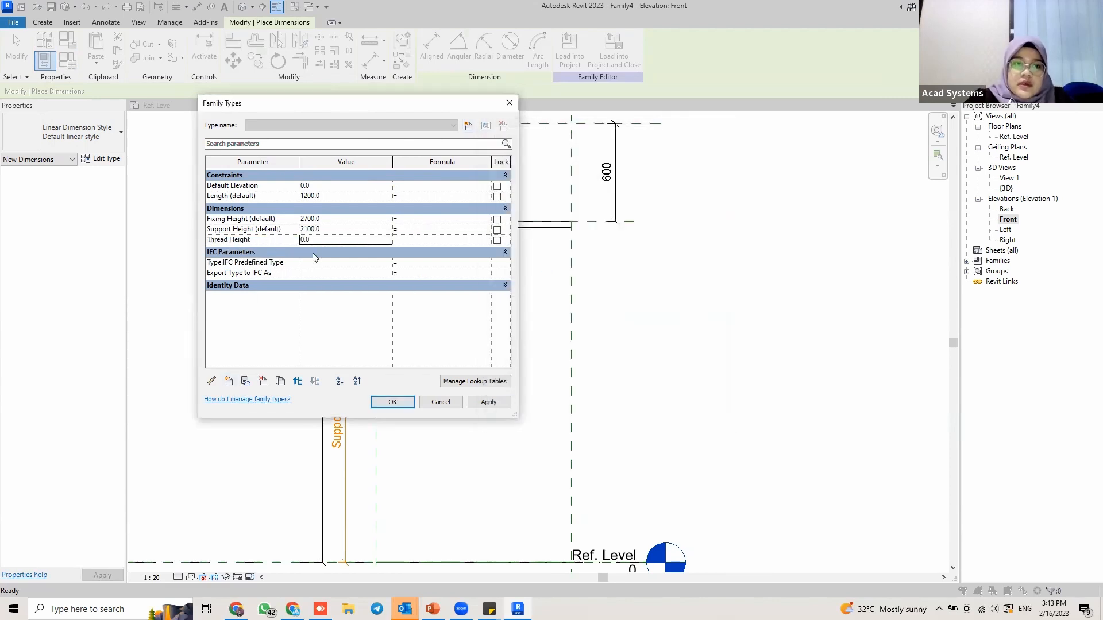
Delete the Thread Height type parameter from the family.
{"action": "left_click", "coordinate": [262, 242]}
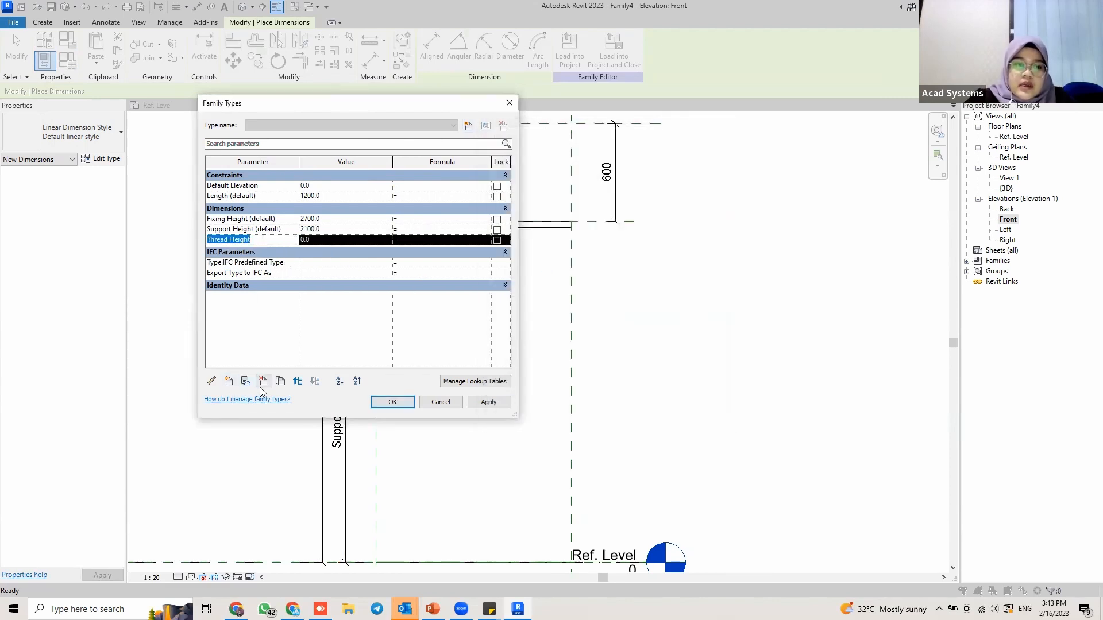
{"action": "left_click", "coordinate": [264, 381]}
{"action": "left_click", "coordinate": [580, 305]}
Create a length family parameter named Thread Height, grouped under Dimensions, as an instance parameter.
{"action": "left_click", "coordinate": [230, 381]}
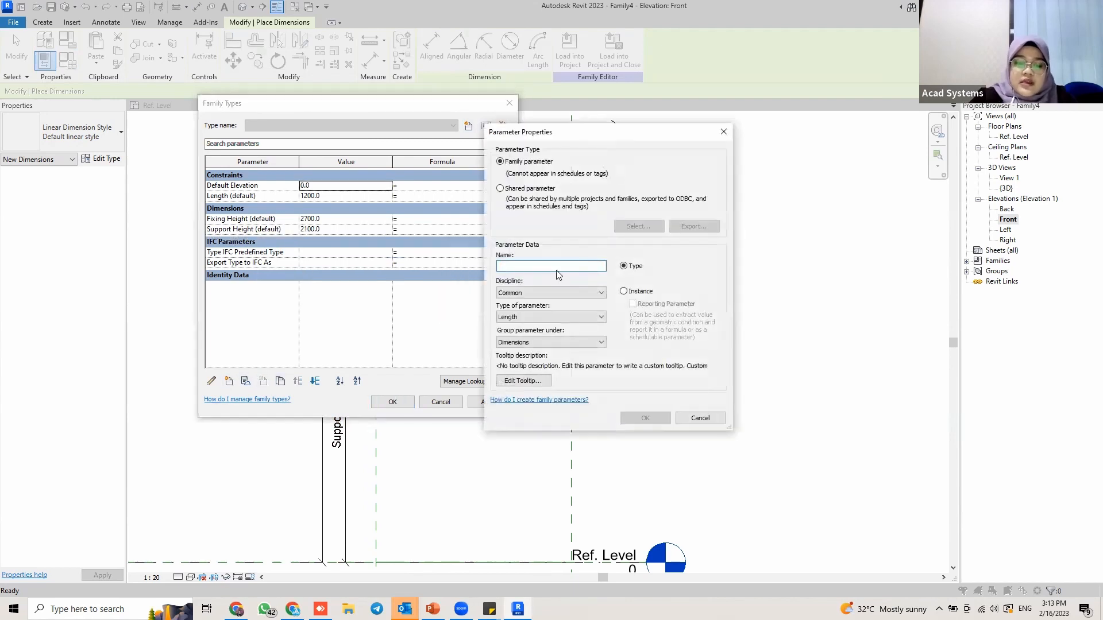
{"action": "type", "text": "Thread Heigh"}
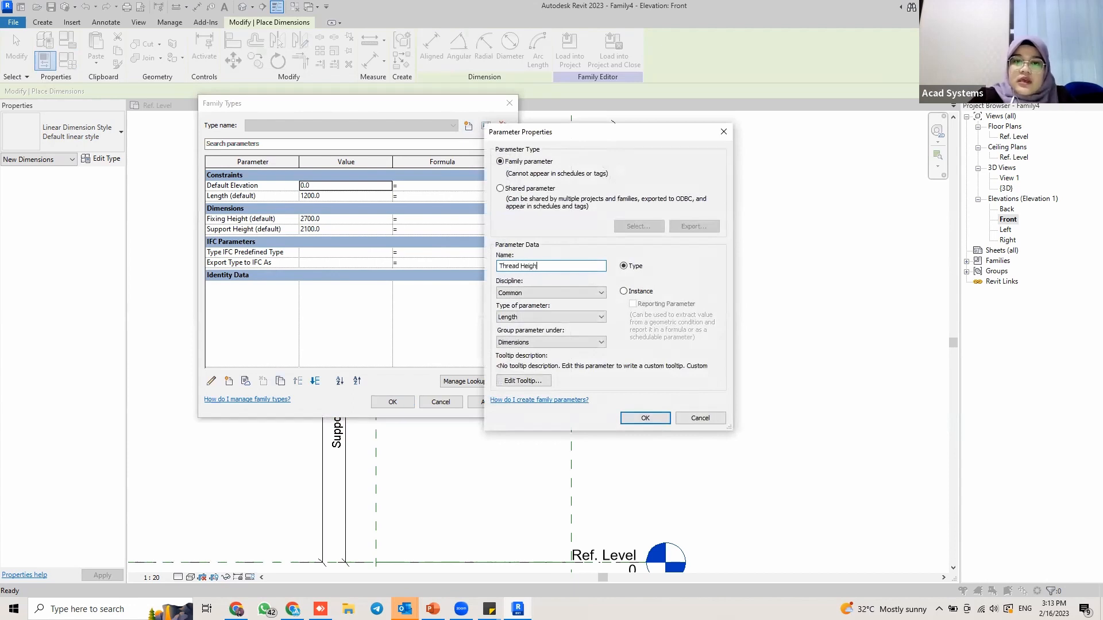
{"action": "left_click", "coordinate": [623, 291]}
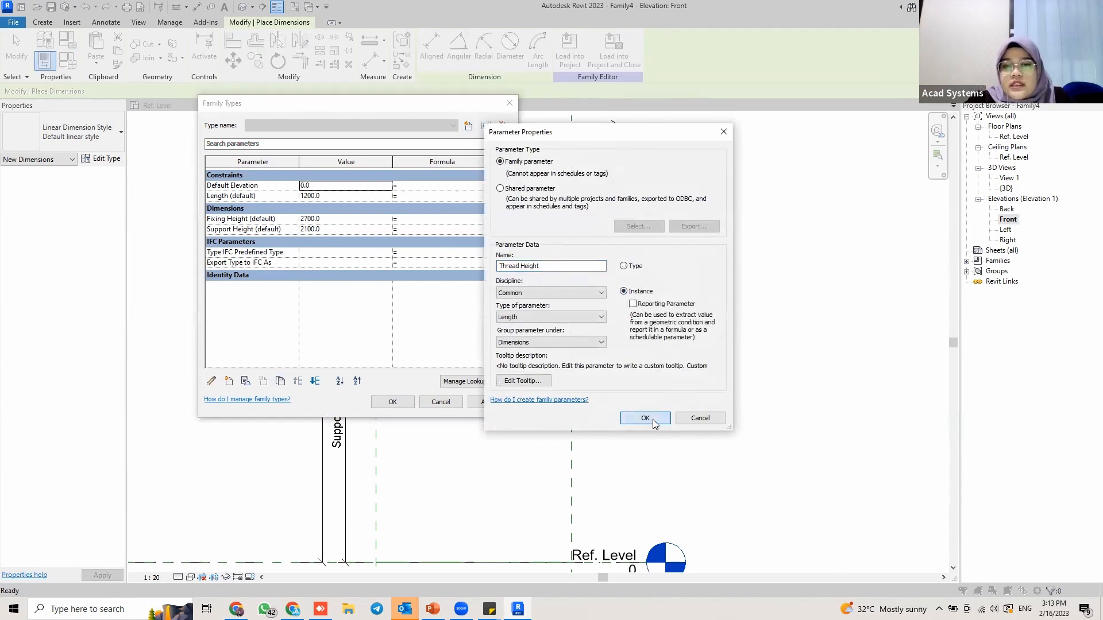
{"action": "left_click", "coordinate": [645, 419]}
Enter Fixing Height as the formula of the Thread Height parameter.
{"action": "left_click", "coordinate": [264, 241]}
{"action": "left_click_drag", "start_coordinate": [368, 111], "coordinate": [594, 117]}
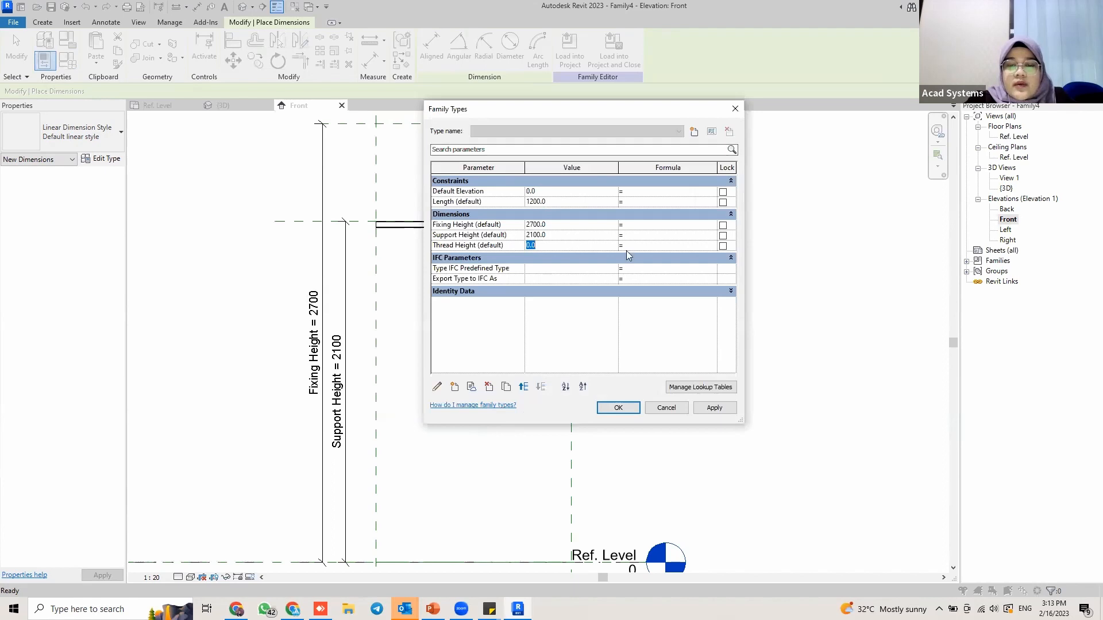
{"action": "left_click", "coordinate": [474, 224]}
{"action": "left_click_drag", "start_coordinate": [467, 224], "coordinate": [440, 224]}
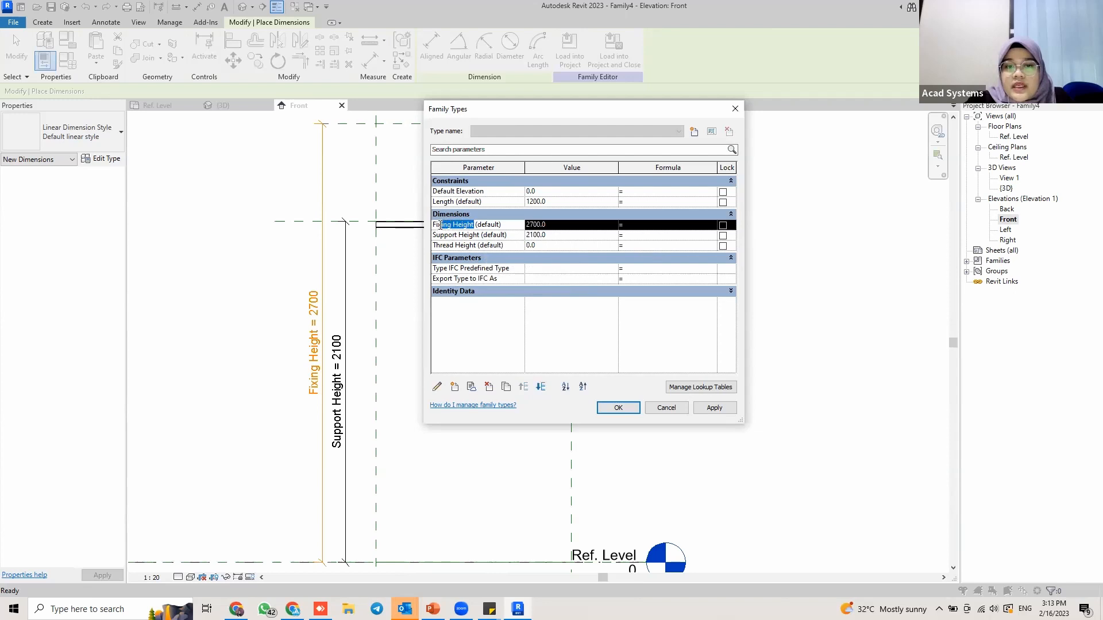
{"action": "left_click", "coordinate": [477, 235]}
{"action": "left_click", "coordinate": [473, 223]}
{"action": "left_click_drag", "start_coordinate": [472, 223], "coordinate": [439, 224]}
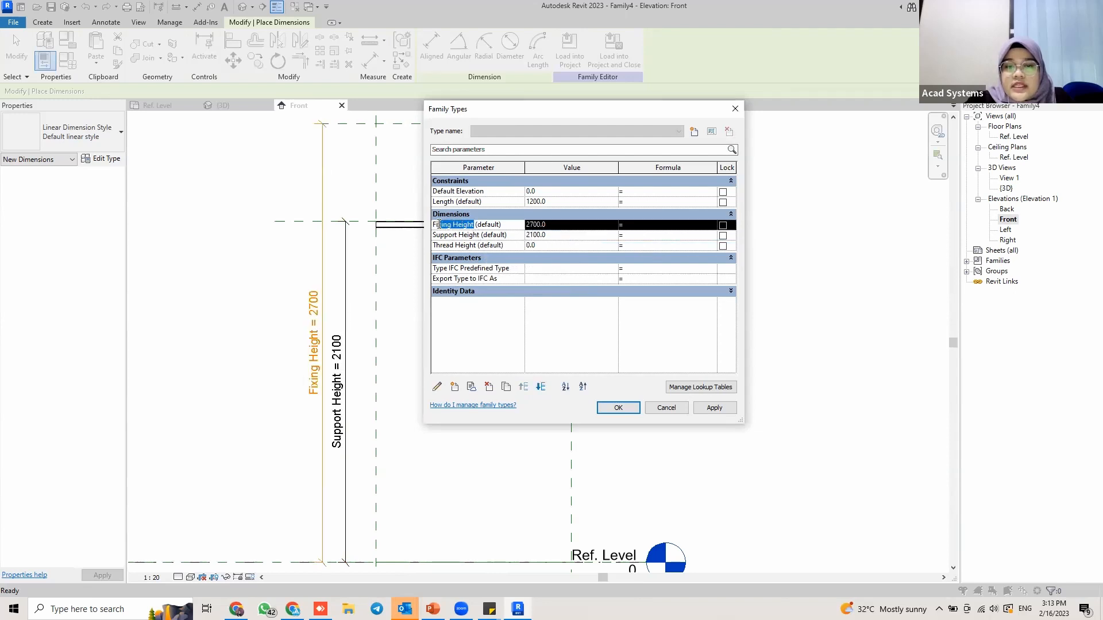
{"action": "left_click", "coordinate": [647, 246]}
{"action": "type", "text": "Fixing Height"}
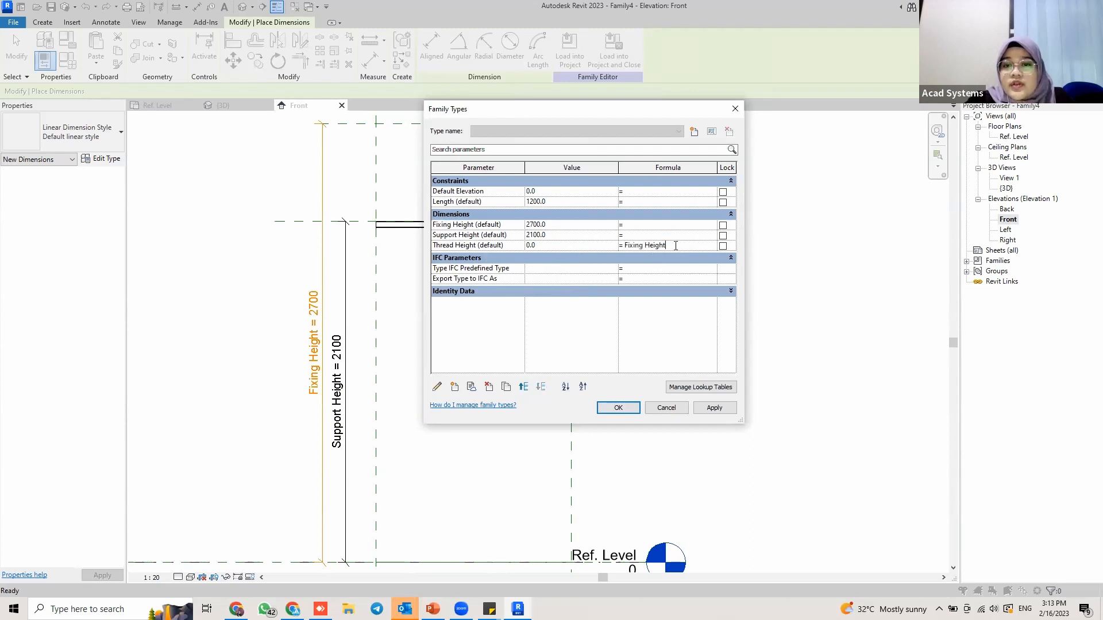
{"action": "left_click", "coordinate": [485, 235]}
{"action": "left_click_drag", "start_coordinate": [483, 235], "coordinate": [436, 235]}
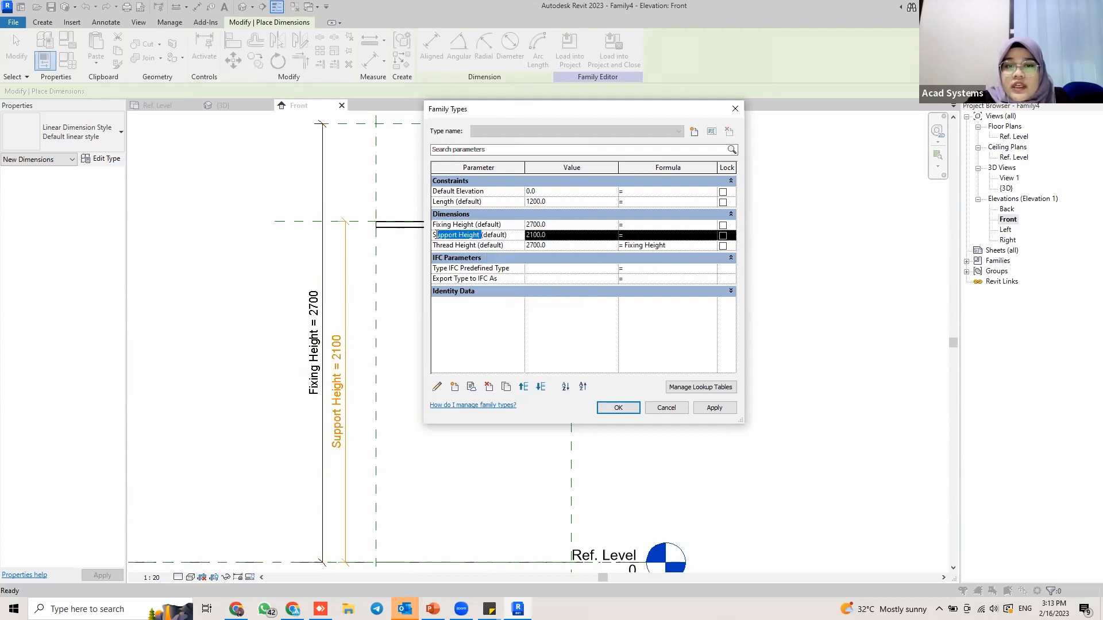
{"action": "left_click", "coordinate": [674, 246]}
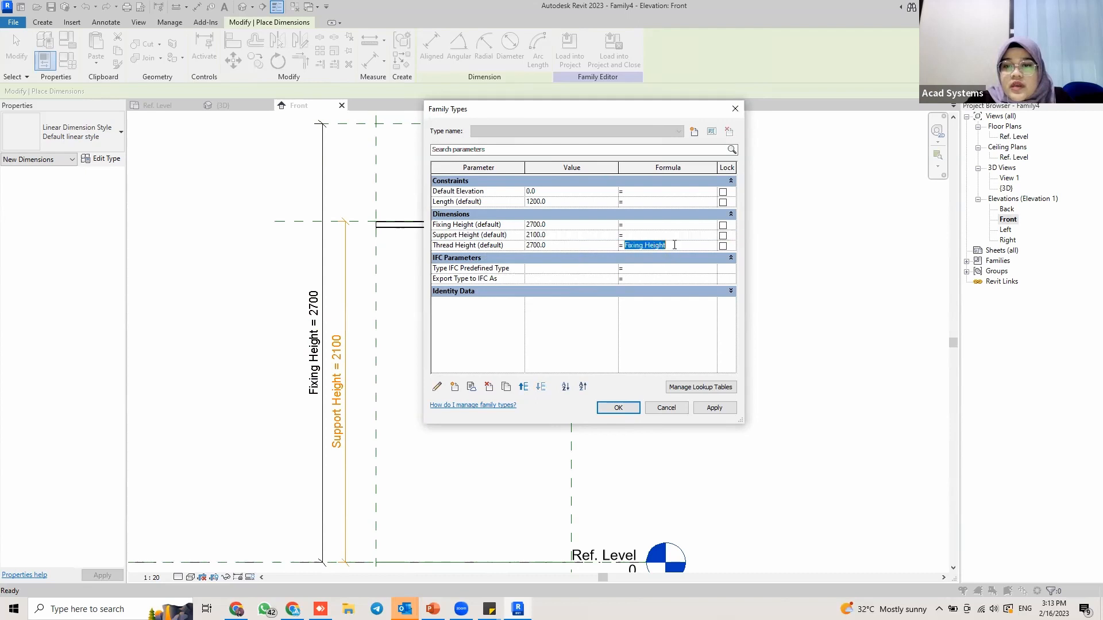
{"action": "type", "text": "Fixing Height"}
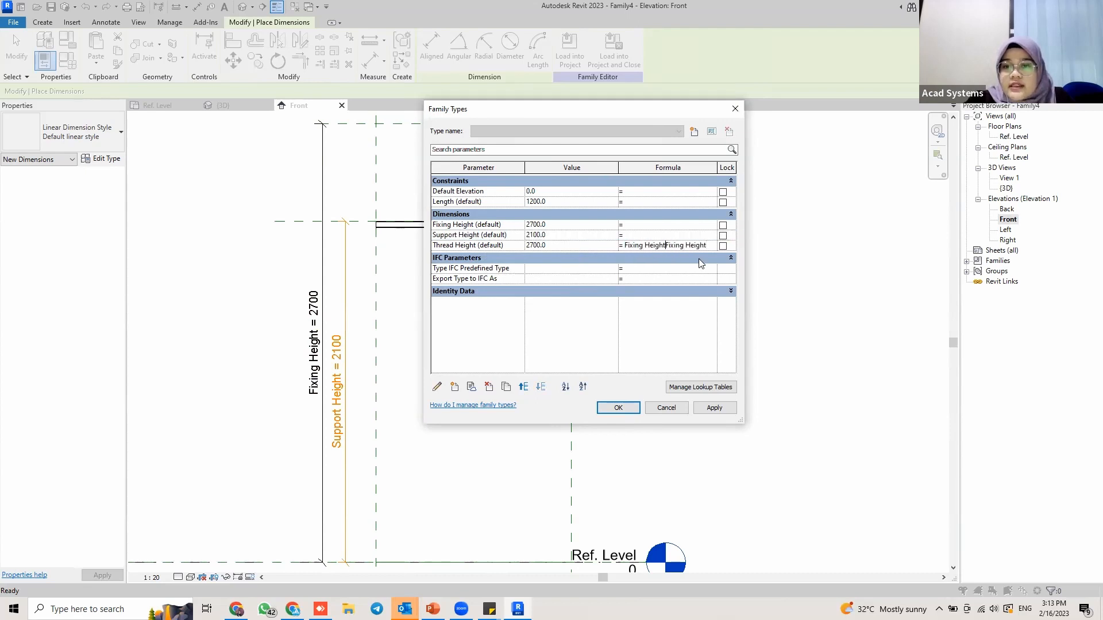
{"action": "type", "text": "-"}
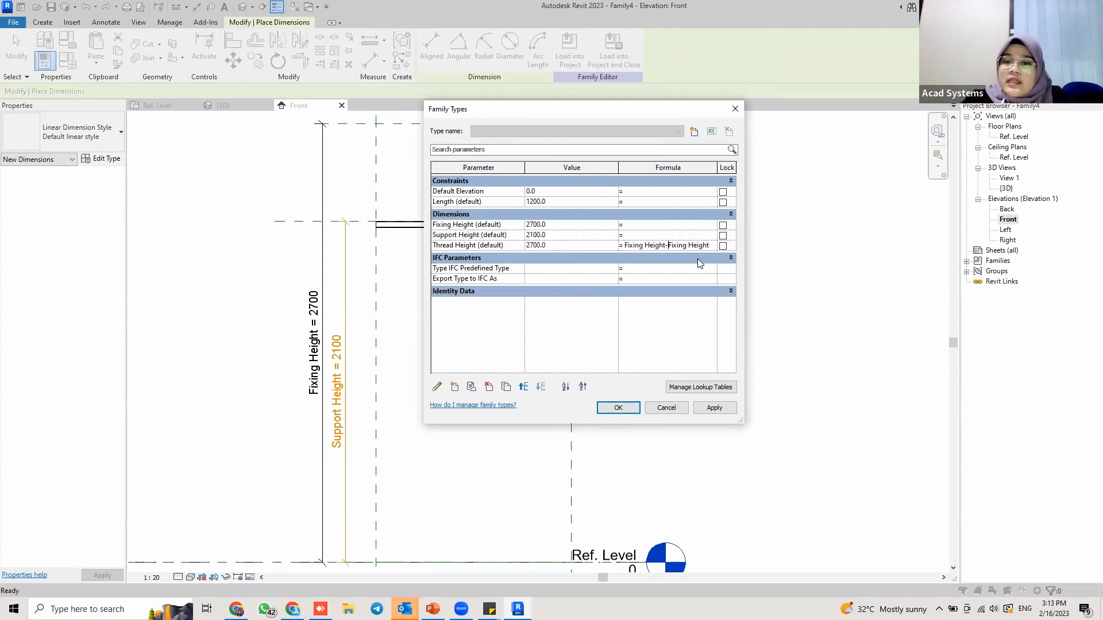
{"action": "left_click_drag", "start_coordinate": [711, 245], "coordinate": [662, 246]}
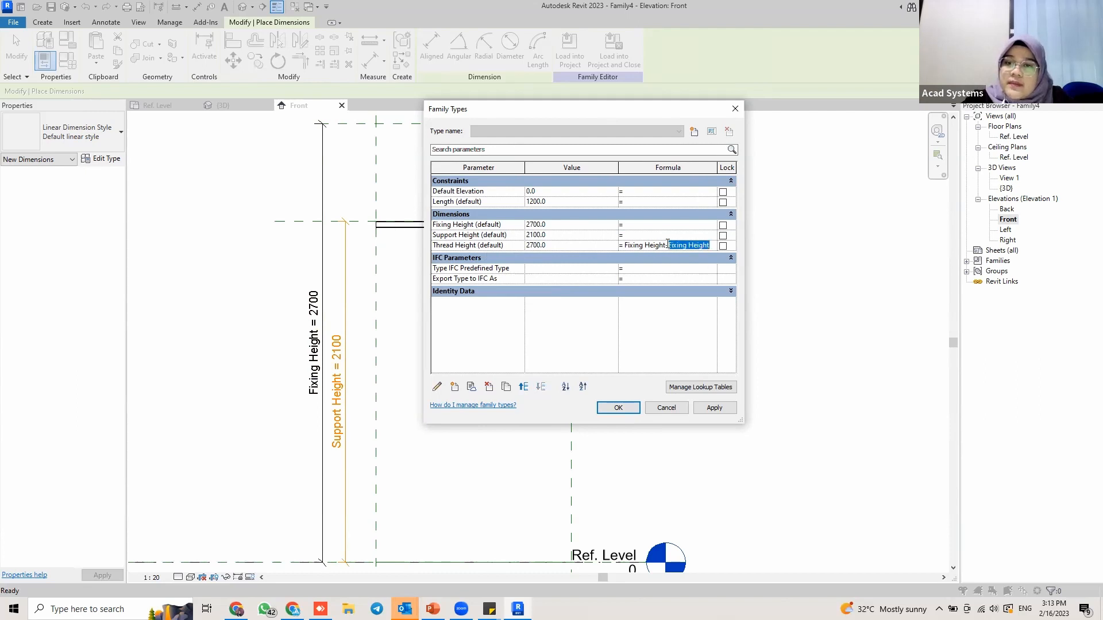
{"action": "key", "text": "Delete"}
{"action": "left_click", "coordinate": [480, 237]}
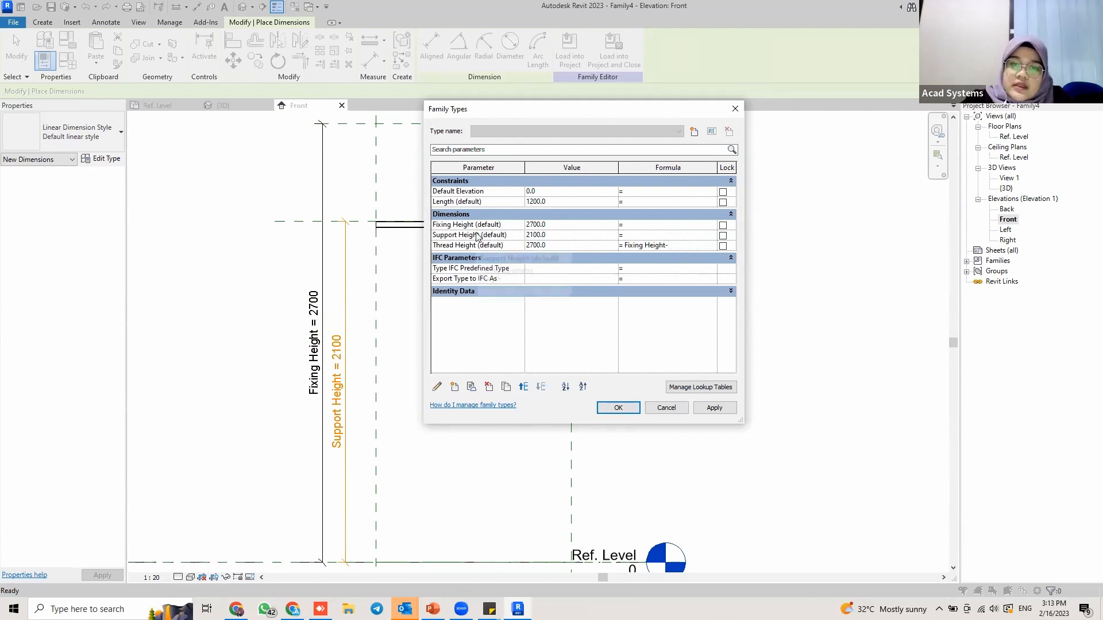
{"action": "key", "text": "Return"}
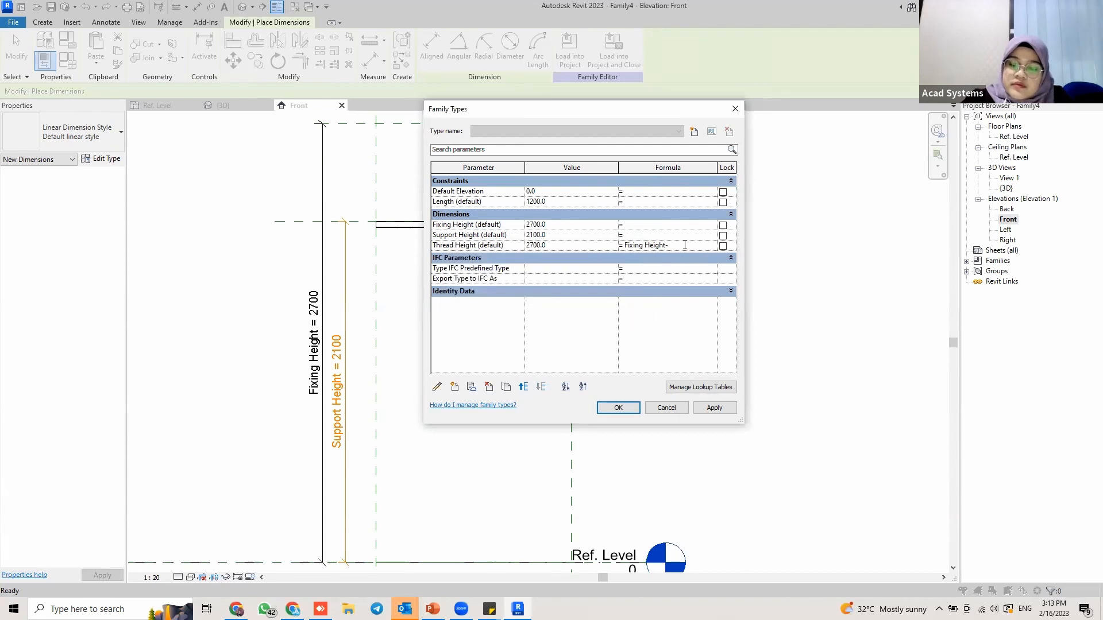
{"action": "key", "text": "BackSpace"}
Complete the Thread Height formula as Fixing Height - Support Height and apply it.
{"action": "left_click_drag", "start_coordinate": [482, 235], "coordinate": [435, 235]}
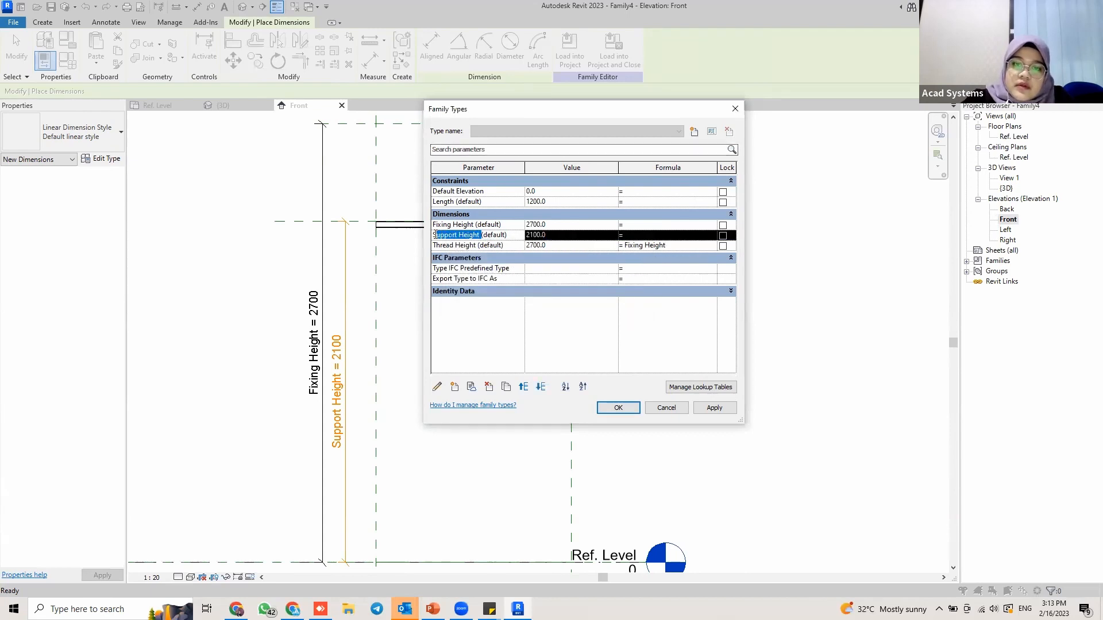
{"action": "left_click", "coordinate": [679, 246]}
{"action": "type", "text": "Support Height"}
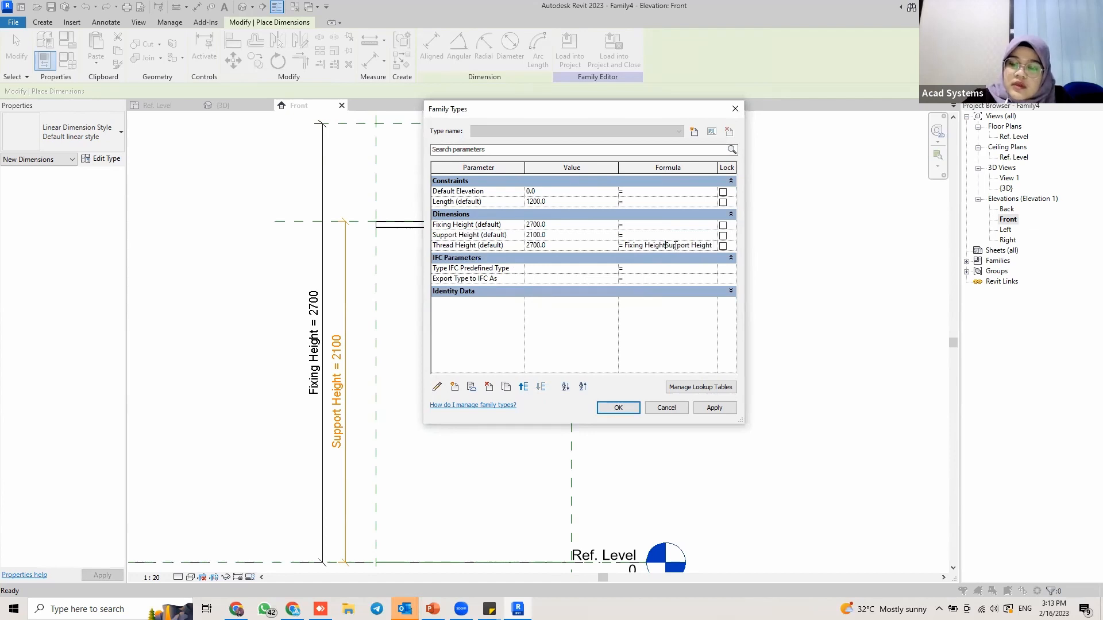
{"action": "type", "text": "-"}
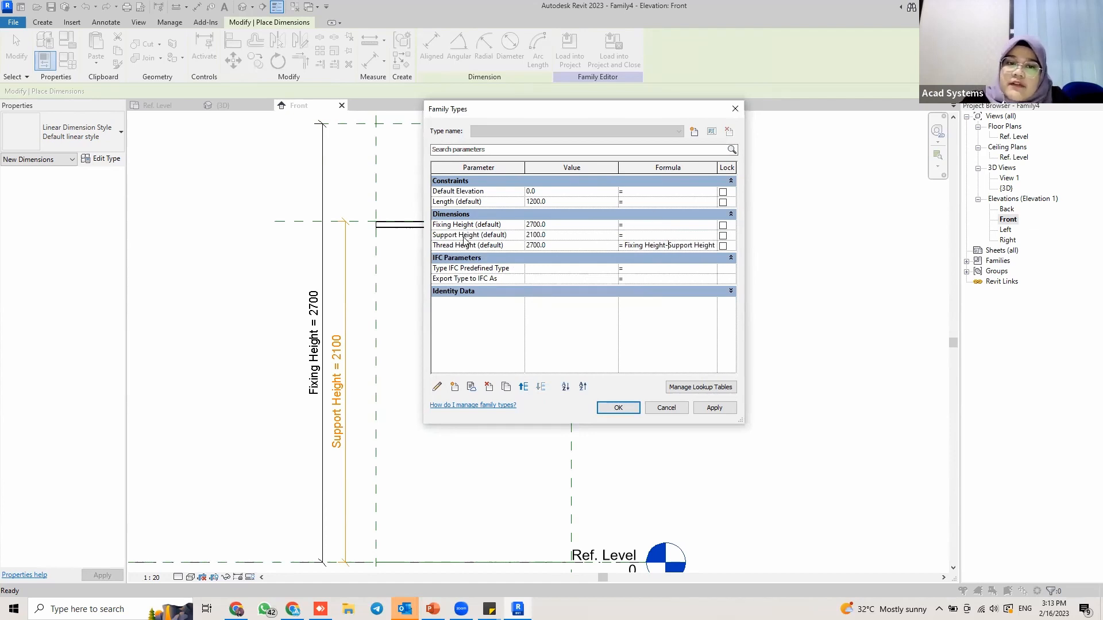
{"action": "mouse_move", "coordinate": [567, 110]}
{"action": "left_mouse_down"}
{"action": "mouse_move", "coordinate": [235, 148]}
{"action": "mouse_move", "coordinate": [608, 116]}
{"action": "left_mouse_up"}
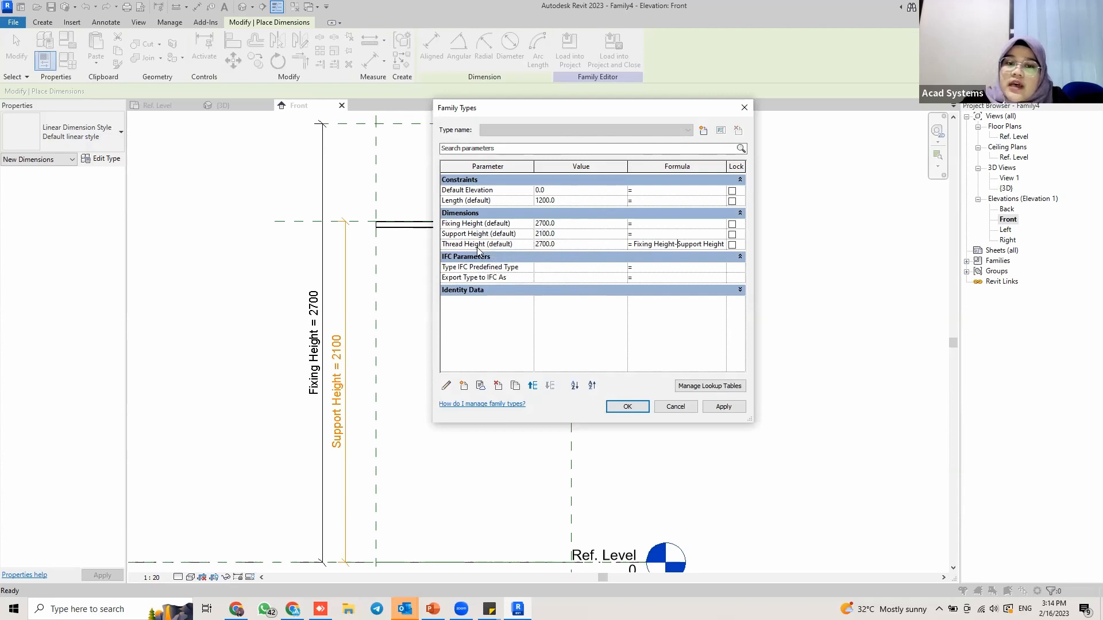
{"action": "left_click_drag", "start_coordinate": [562, 108], "coordinate": [332, 107]}
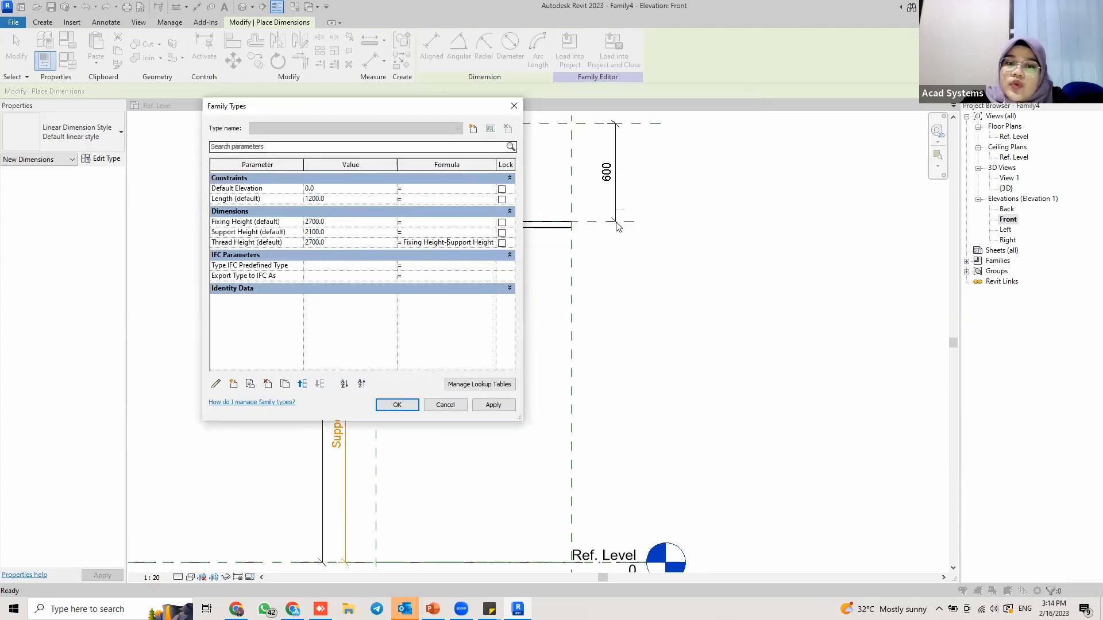
{"action": "left_click", "coordinate": [493, 405]}
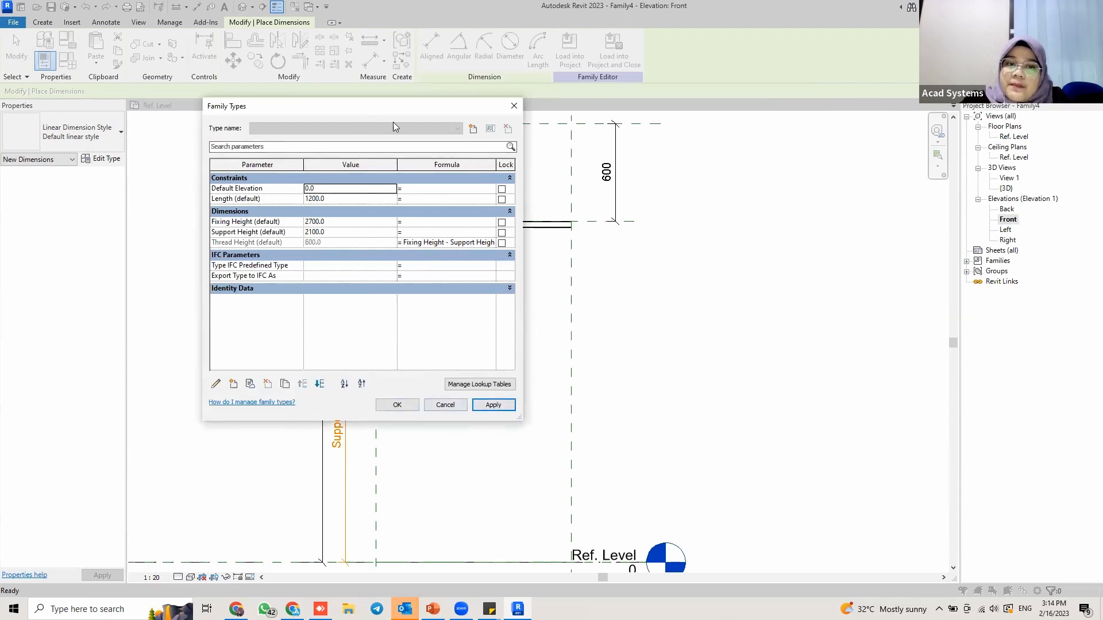
Set Fixing Height to 2500 and apply it to test the Thread Height formula.
{"action": "left_click_drag", "start_coordinate": [382, 113], "coordinate": [555, 135]}
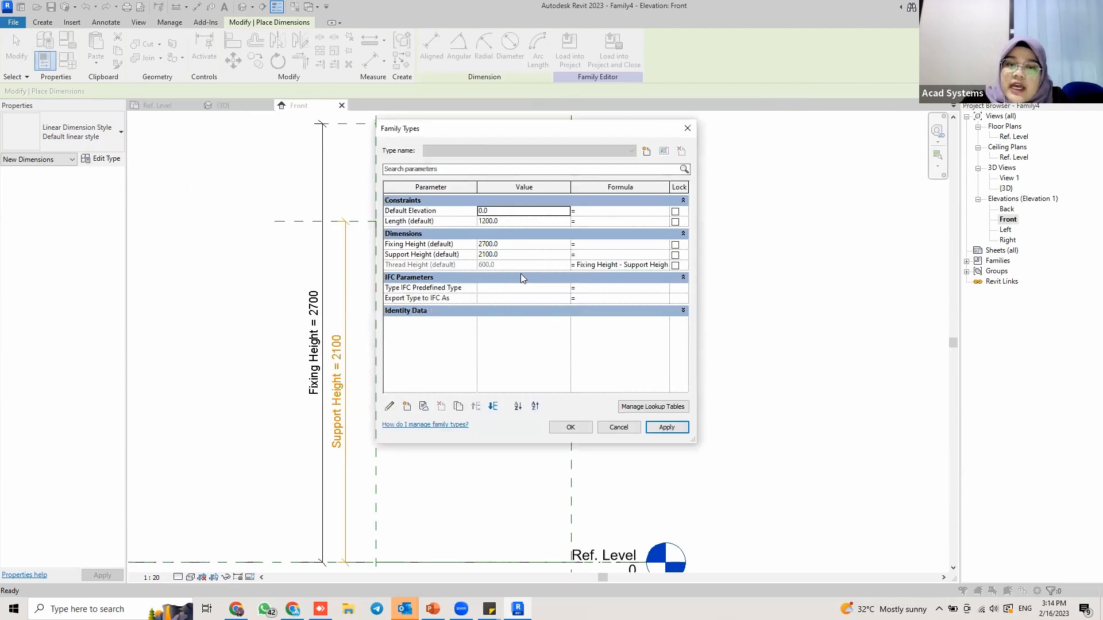
{"action": "left_click", "coordinate": [496, 245]}
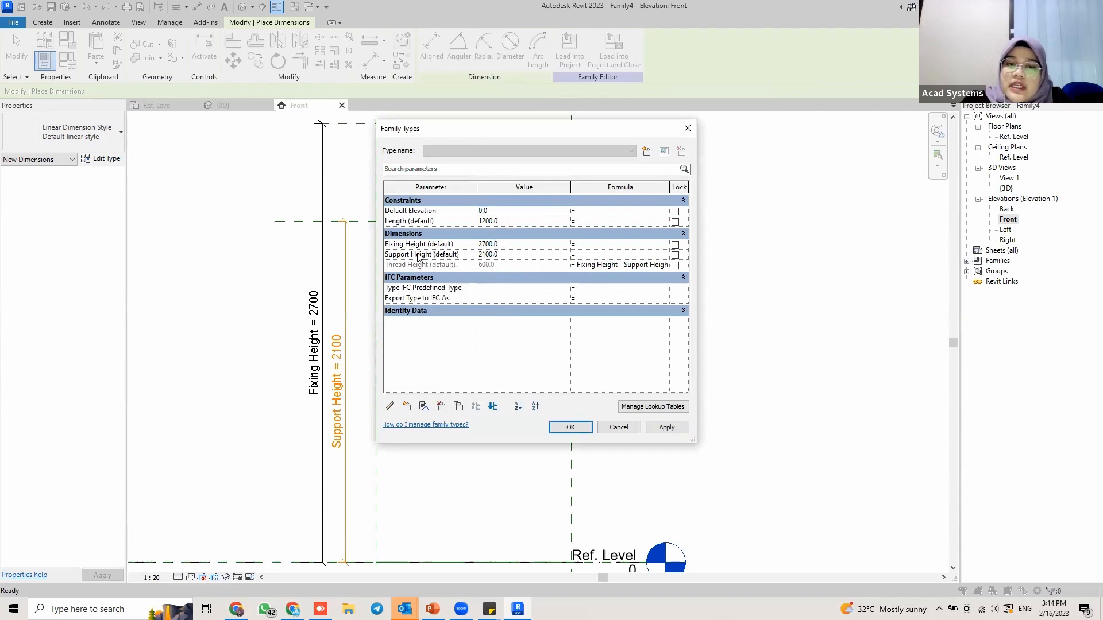
{"action": "double_click", "coordinate": [493, 244]}
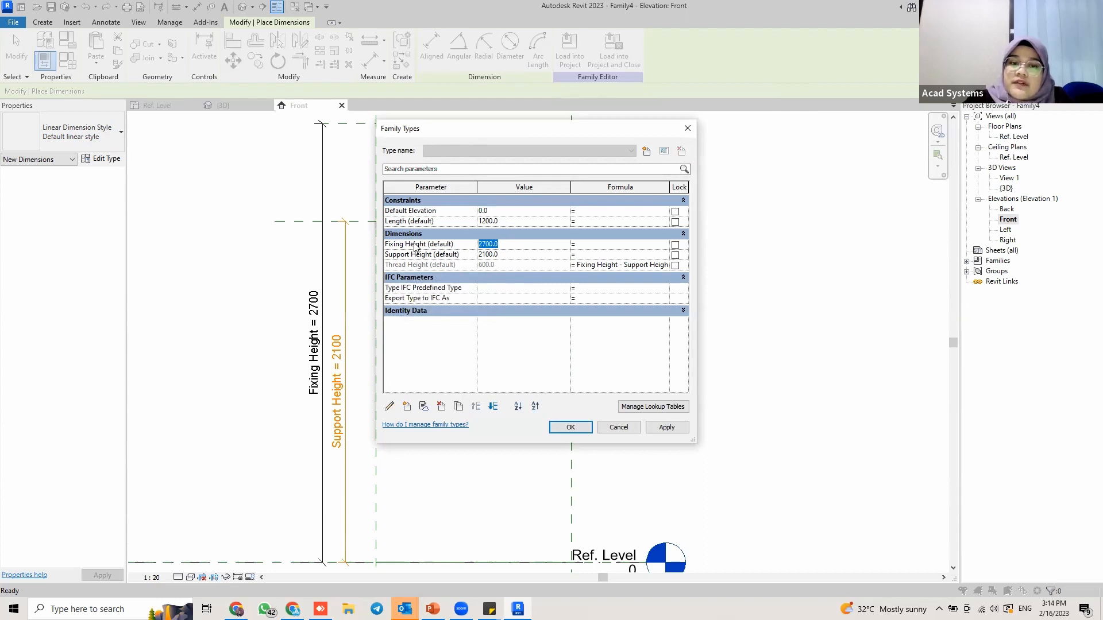
{"action": "type", "text": "250"}
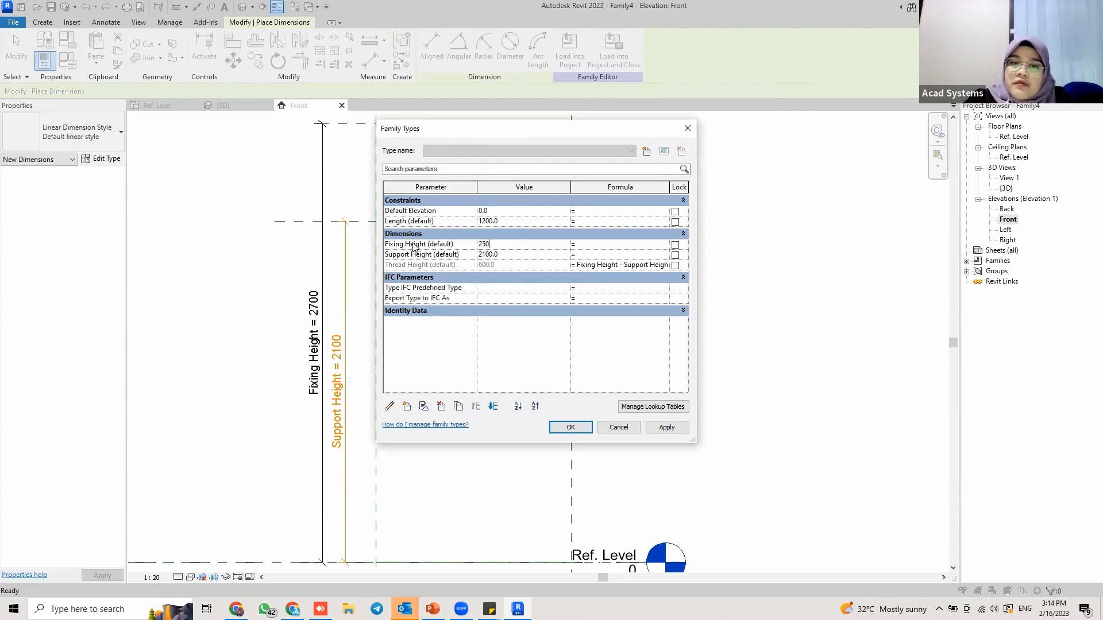
{"action": "type", "text": "0"}
{"action": "key", "text": "Tab"}
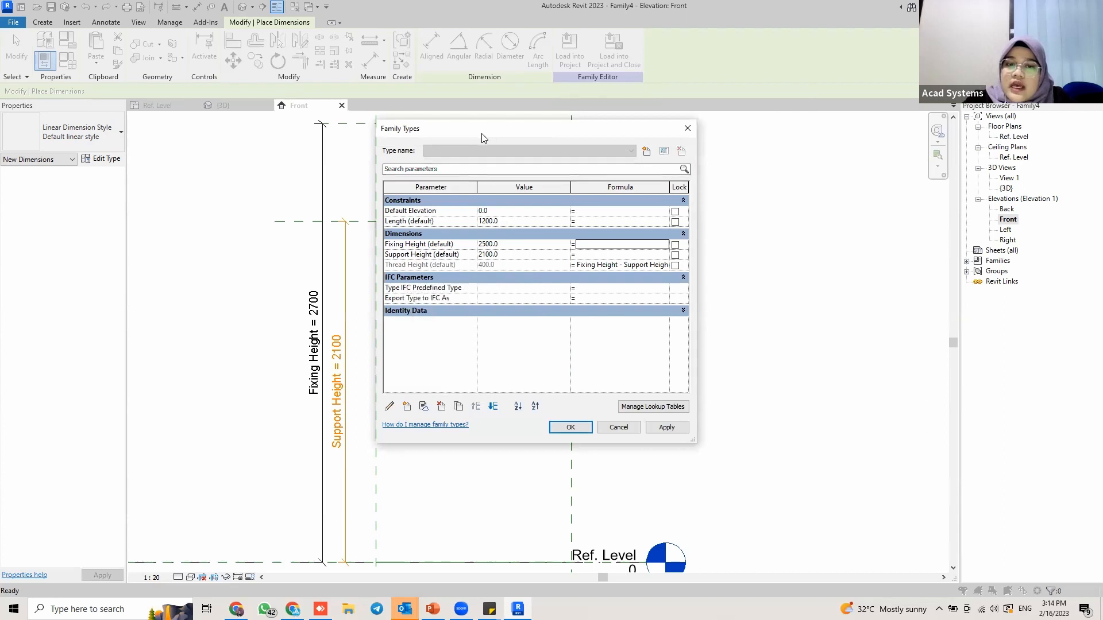
{"action": "left_click_drag", "start_coordinate": [486, 137], "coordinate": [242, 145]}
{"action": "left_click", "coordinate": [428, 435]}
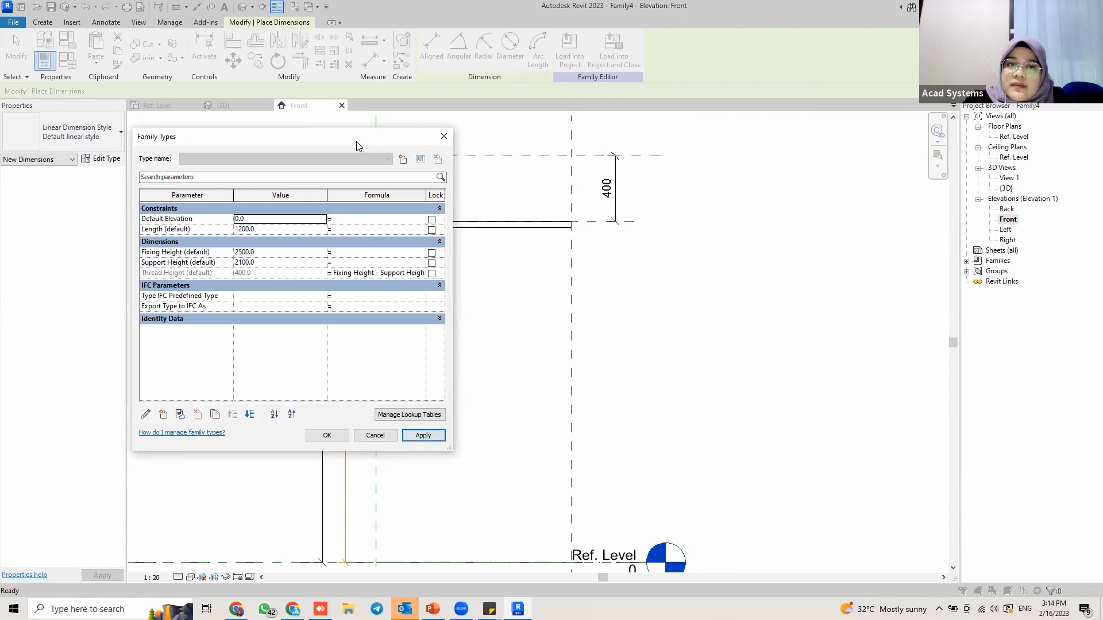
Set Fixing Height back to 2700, accept the family types and leave the dimension command.
{"action": "left_click_drag", "start_coordinate": [356, 144], "coordinate": [592, 129]}
{"action": "left_click", "coordinate": [513, 236]}
{"action": "type", "text": "2"}
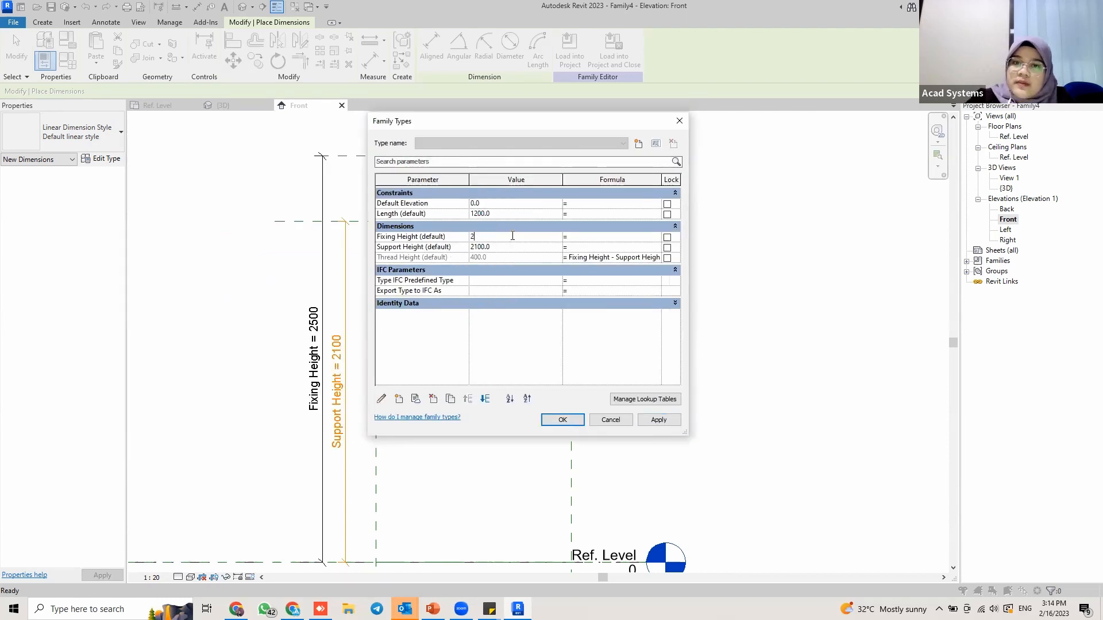
{"action": "left_click", "coordinate": [505, 248]}
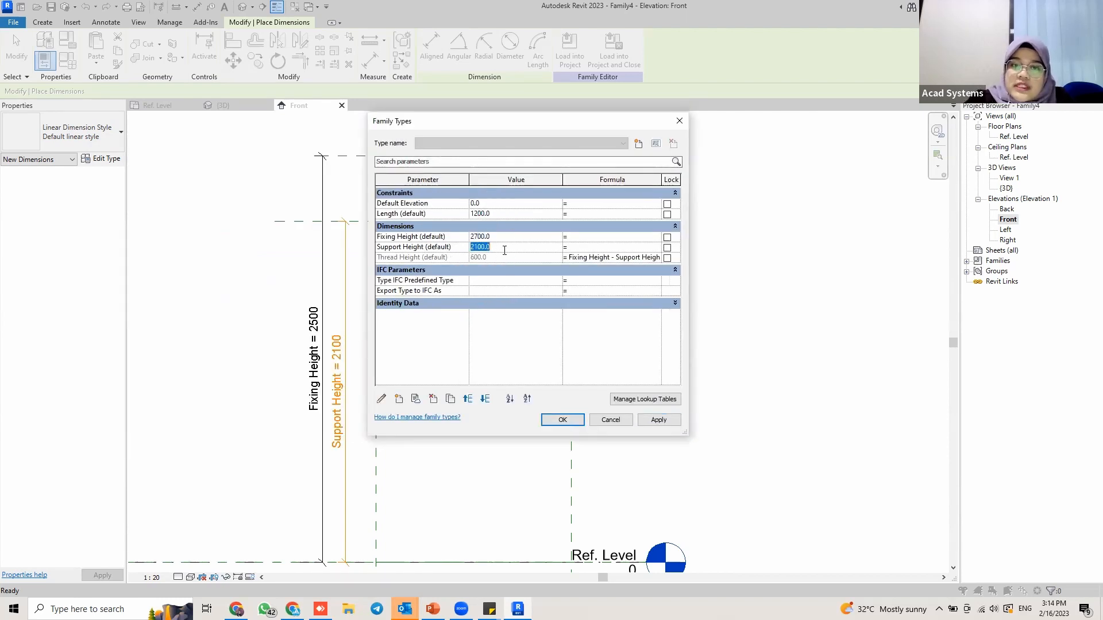
{"action": "left_click", "coordinate": [659, 420]}
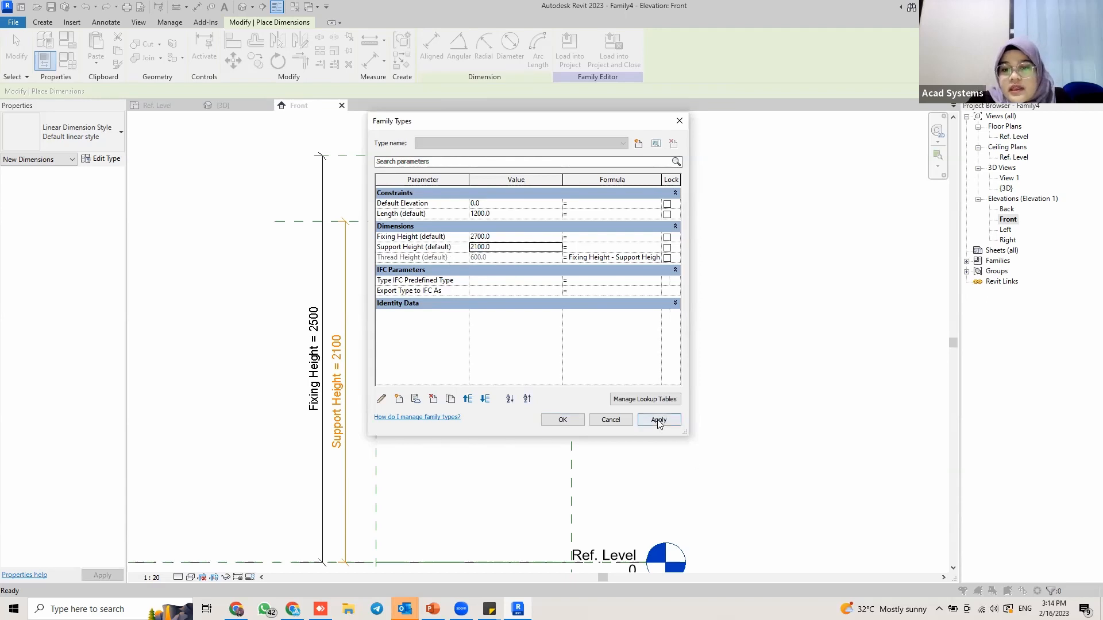
{"action": "left_click", "coordinate": [562, 420]}
{"action": "scroll", "coordinate": [575, 366], "scroll_direction": "down", "scroll_amount": 2}
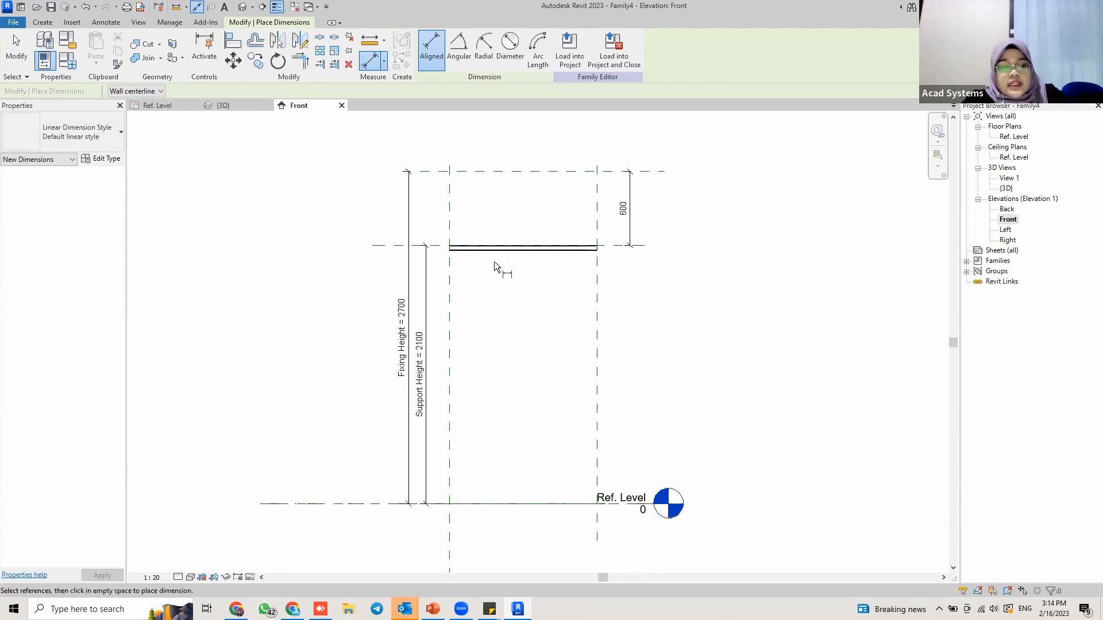
{"action": "key", "text": "Escape"}
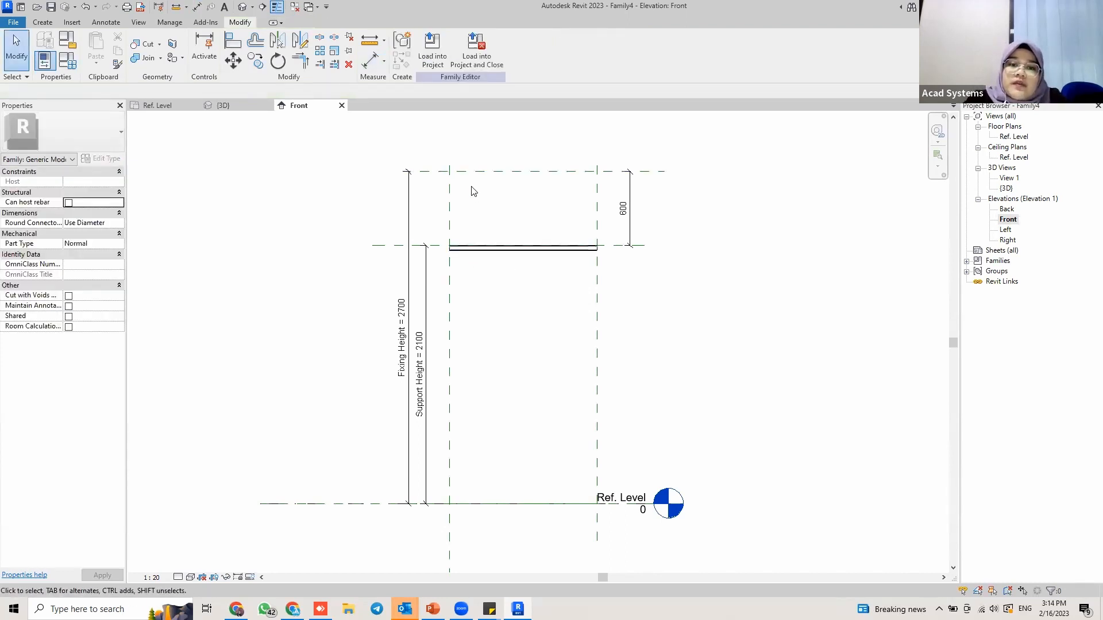
{"action": "scroll", "coordinate": [476, 189], "scroll_direction": "up", "scroll_amount": 4}
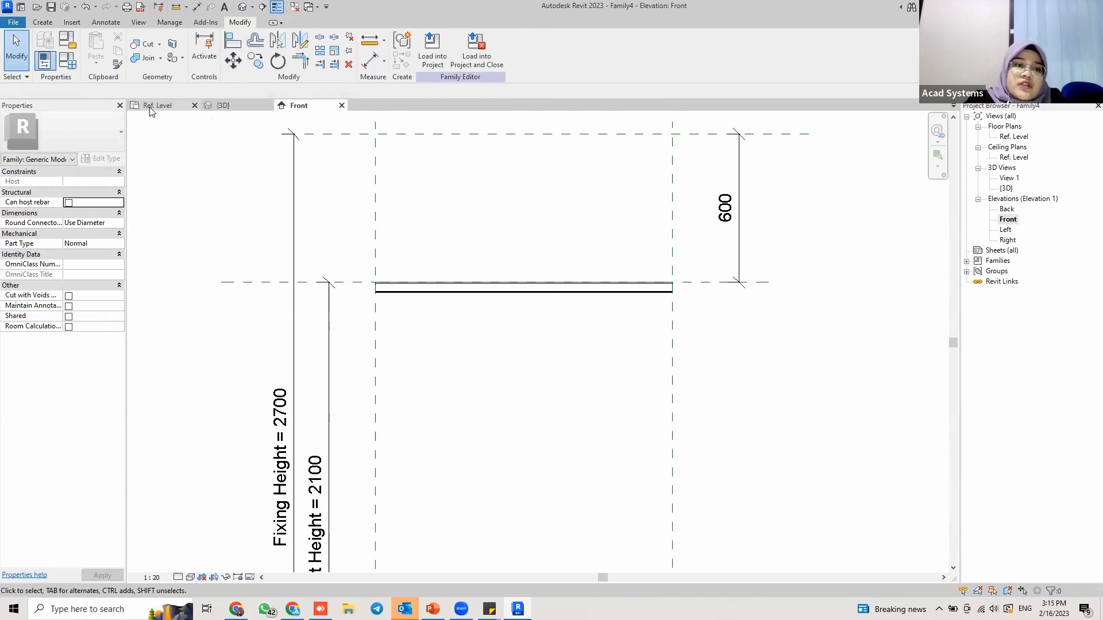
Create a new family from the Metric Generic Model template in the English templates folder.
{"action": "left_click", "coordinate": [12, 22]}
{"action": "mouse_move", "coordinate": [73, 80]}
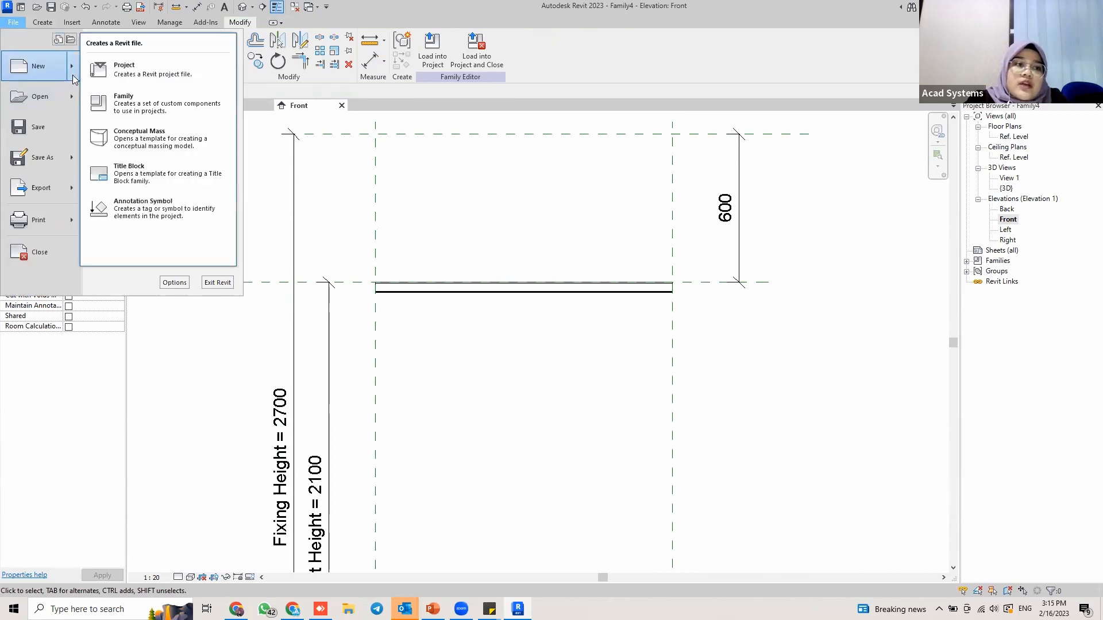
{"action": "left_click", "coordinate": [143, 98]}
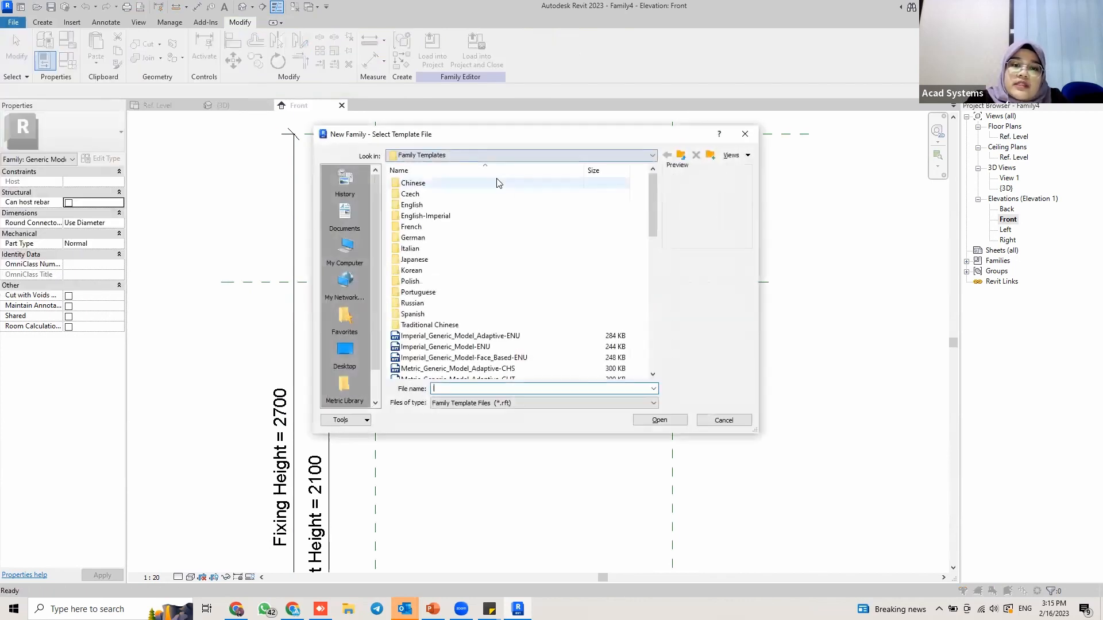
{"action": "double_click", "coordinate": [478, 214]}
{"action": "scroll", "coordinate": [489, 250], "scroll_direction": "down", "scroll_amount": 10}
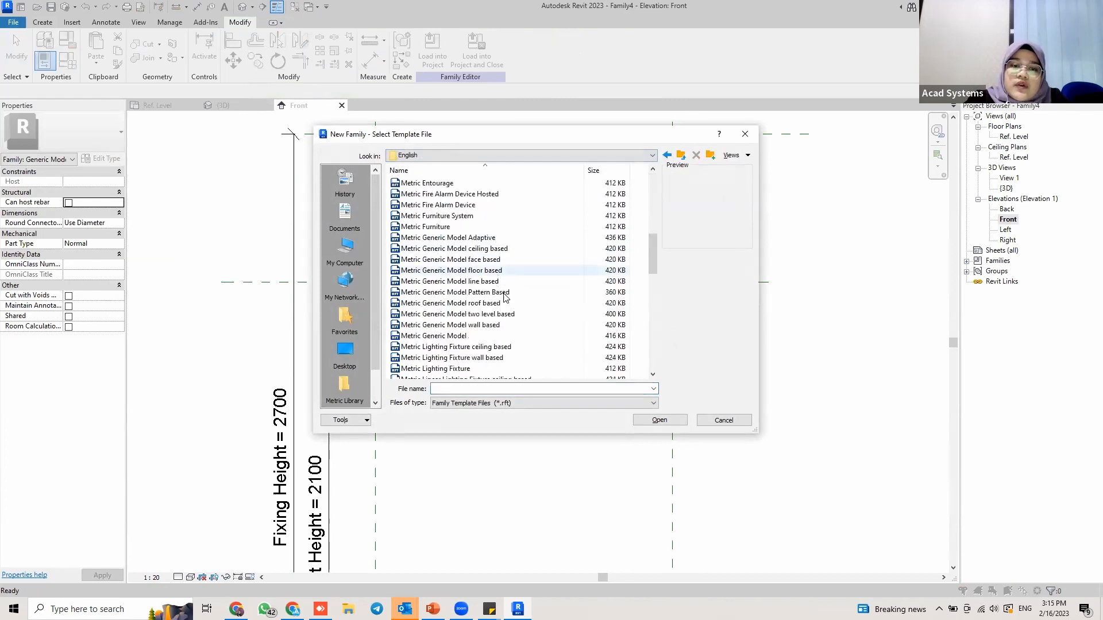
{"action": "left_click", "coordinate": [517, 240]}
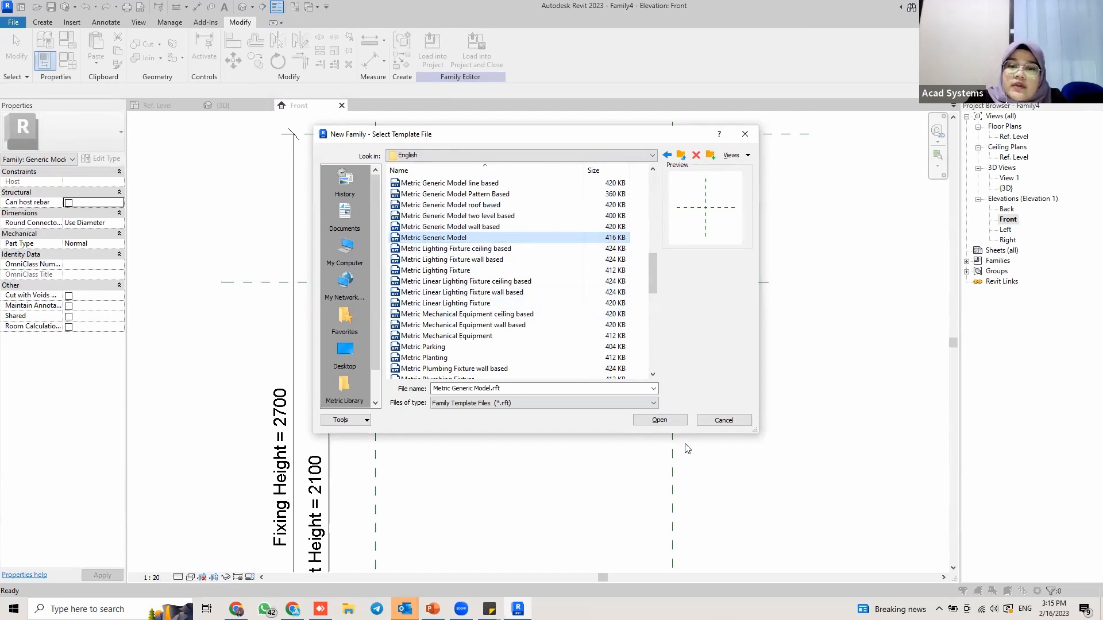
{"action": "left_click", "coordinate": [665, 422]}
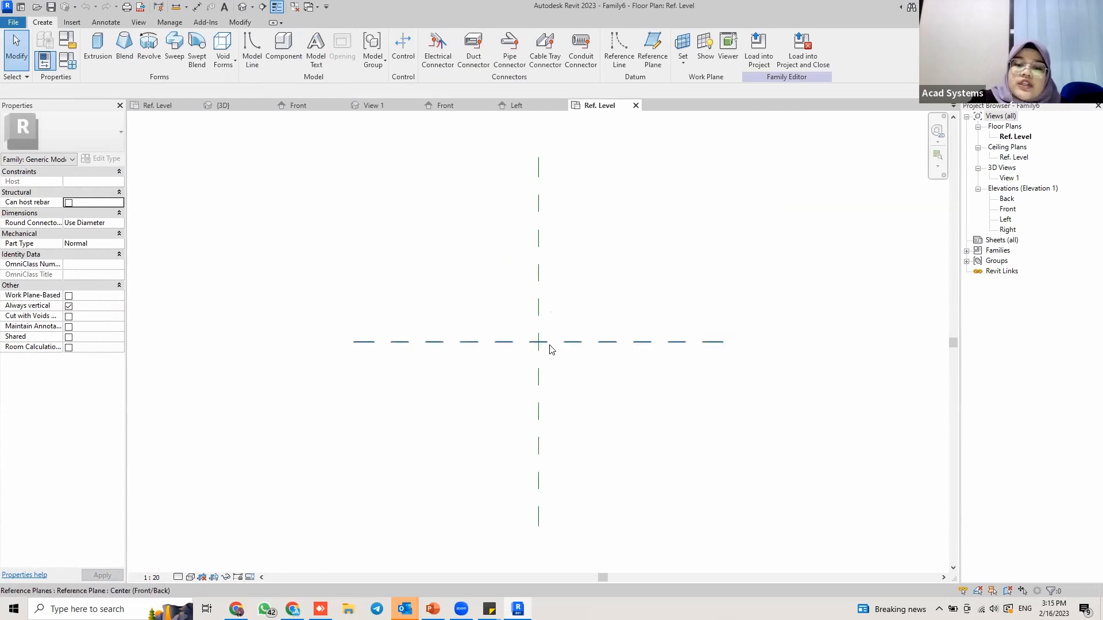
Start an extrusion and draw a 41 mm horizontal line from the intersection of the two center reference planes.
{"action": "left_click", "coordinate": [101, 57]}
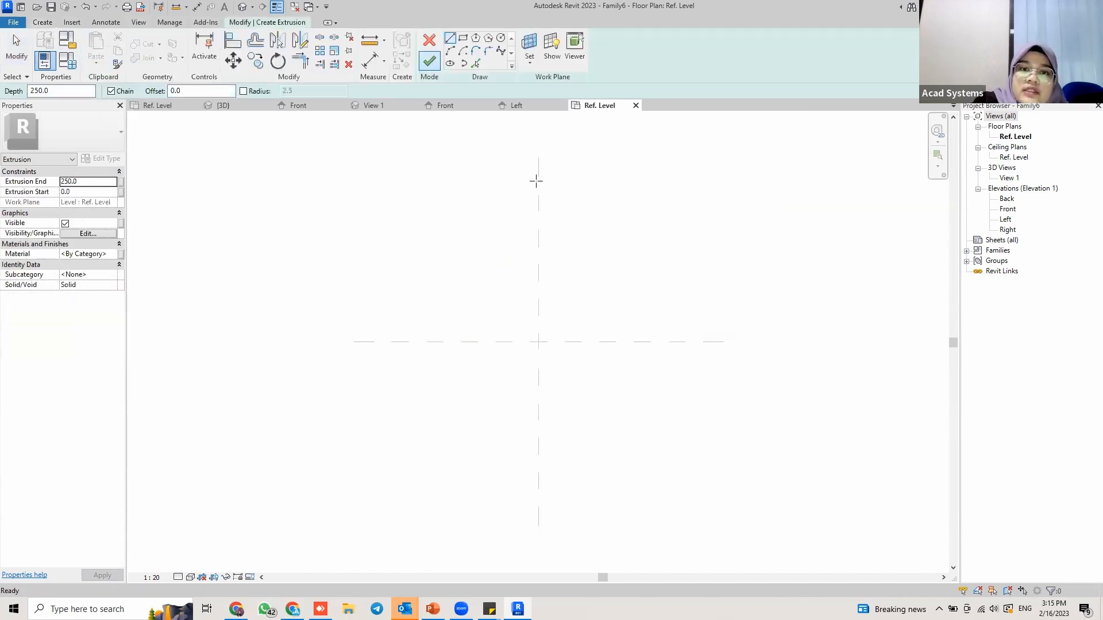
{"action": "middle_click_drag", "start_coordinate": [609, 325], "coordinate": [599, 315]}
{"action": "scroll", "coordinate": [534, 306], "scroll_direction": "up", "scroll_amount": 2}
{"action": "middle_click_drag", "start_coordinate": [534, 305], "coordinate": [499, 273]}
{"action": "scroll", "coordinate": [492, 262], "scroll_direction": "up", "scroll_amount": 2}
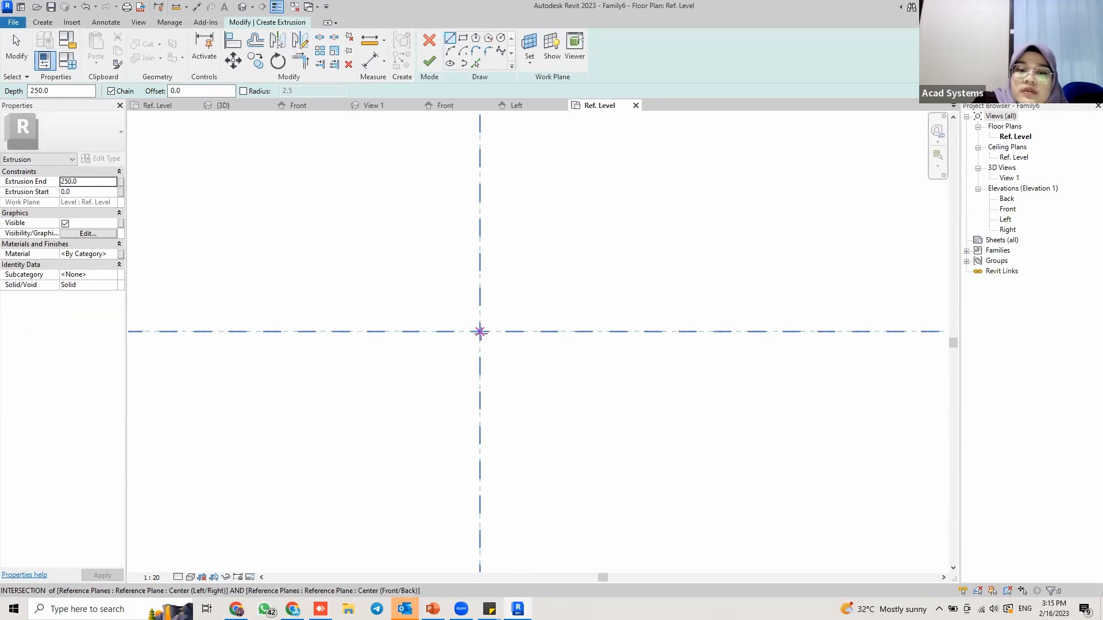
{"action": "left_click", "coordinate": [480, 294]}
{"action": "type", "text": "41"}
{"action": "key", "text": "Return"}
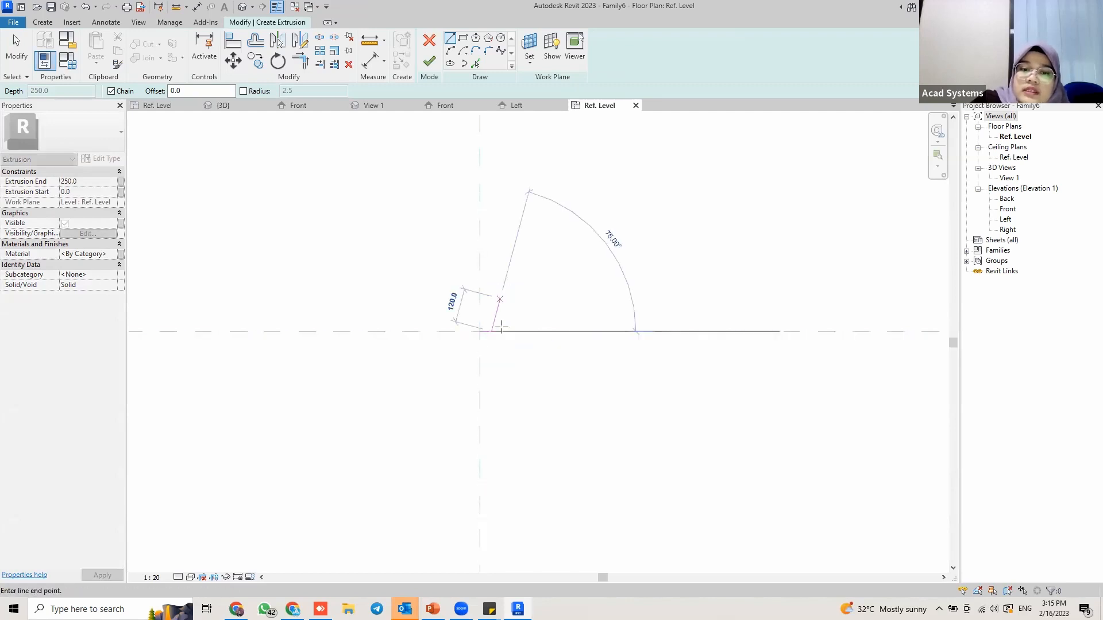
Complete the extrusion profile as a closed 41 mm square below the horizontal reference plane.
{"action": "scroll", "coordinate": [499, 351], "scroll_direction": "up", "scroll_amount": 4}
{"action": "middle_click_drag", "start_coordinate": [481, 327], "coordinate": [525, 315]}
{"action": "type", "text": "41"}
{"action": "key", "text": "Return"}
{"action": "left_click", "coordinate": [481, 312]}
{"action": "left_click", "coordinate": [482, 272]}
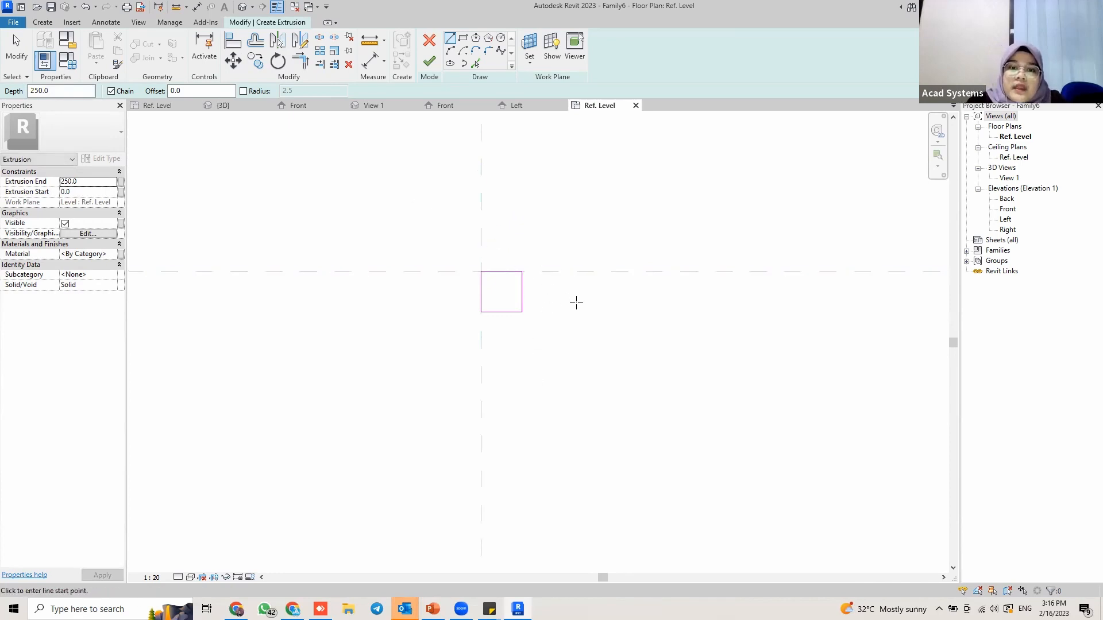
{"action": "key", "text": "Escape"}
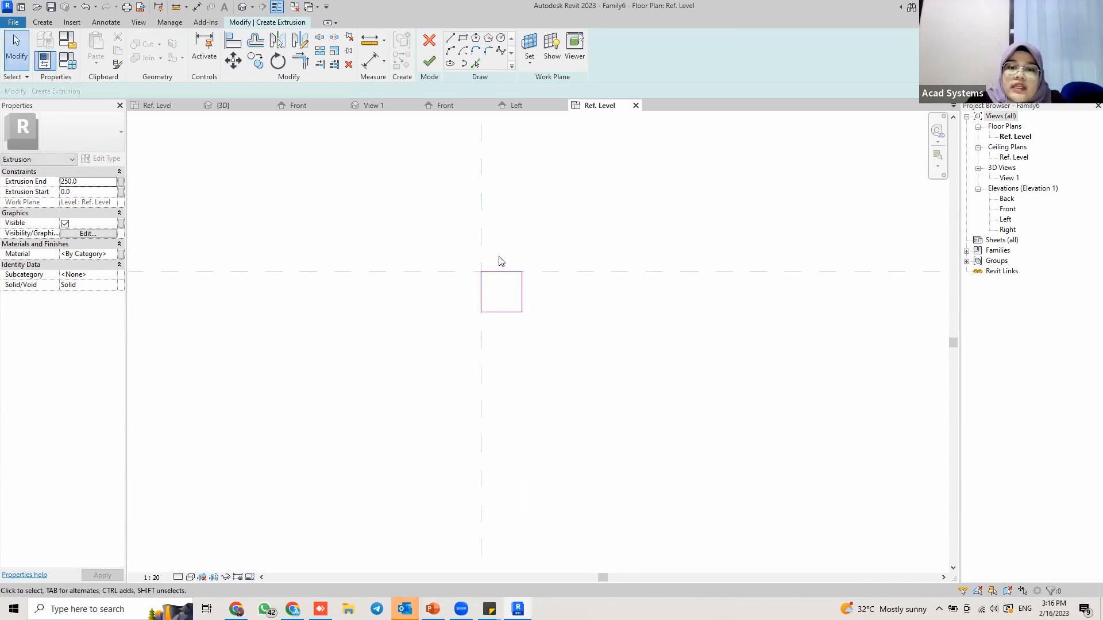
{"action": "scroll", "coordinate": [499, 257], "scroll_direction": "up", "scroll_amount": 2}
{"action": "left_click_drag", "start_coordinate": [432, 238], "coordinate": [598, 395]}
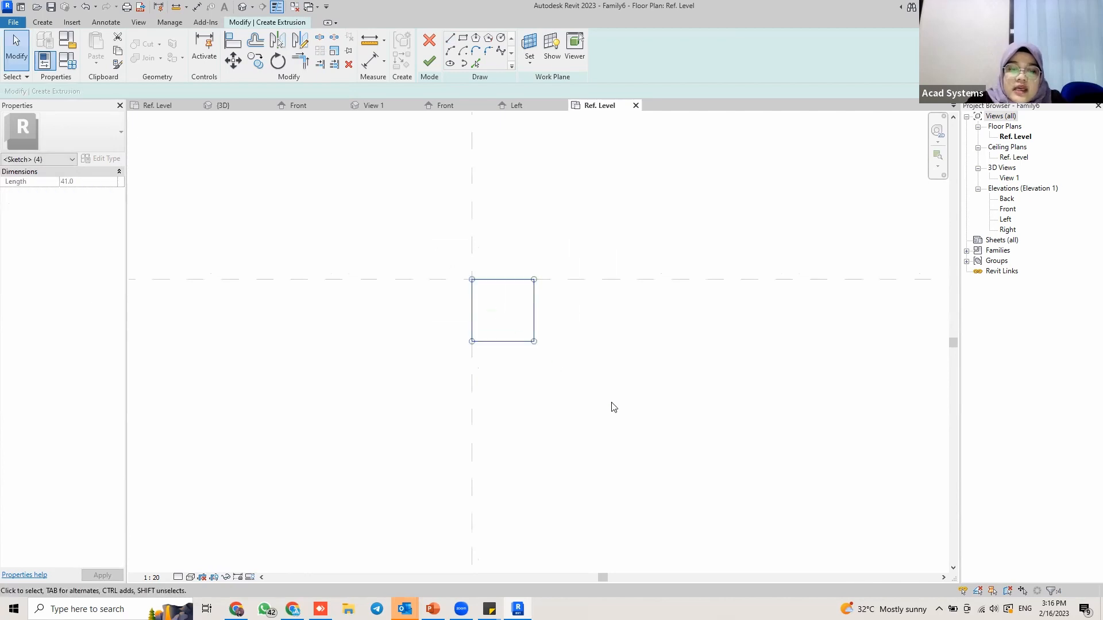
{"action": "key", "text": "m"}
{"action": "key", "text": "v"}
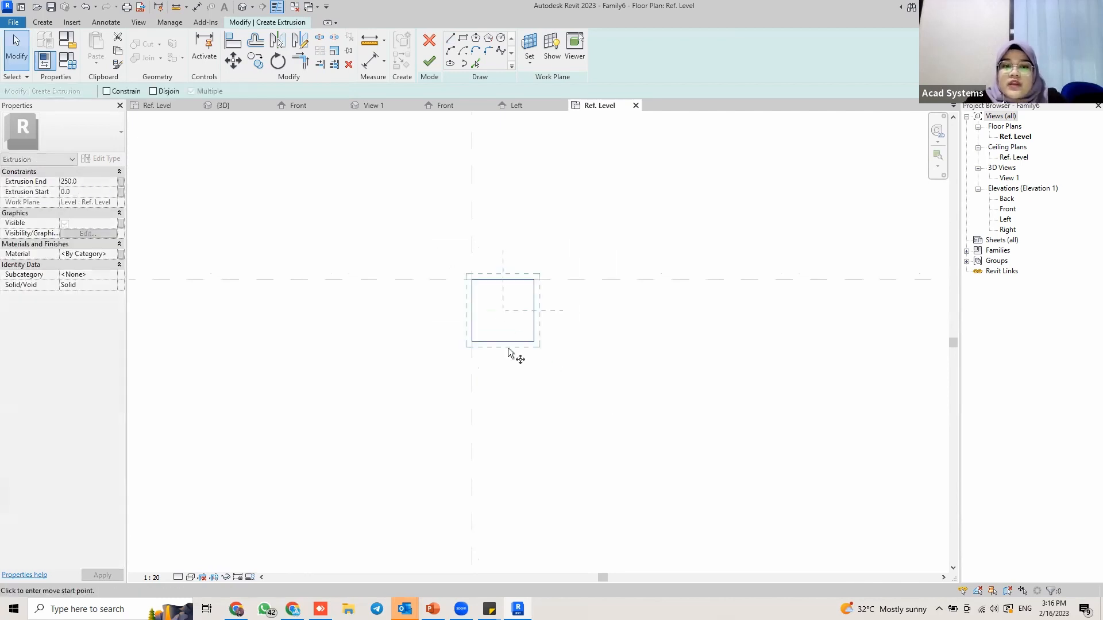
{"action": "left_click", "coordinate": [472, 310]}
{"action": "key", "text": "Escape"}
{"action": "key", "text": "Escape"}
Move the square profile horizontally by its upper edge midpoint onto the vertical center reference plane.
{"action": "left_click_drag", "start_coordinate": [455, 261], "coordinate": [571, 384]}
{"action": "key", "text": "m"}
{"action": "key", "text": "v"}
{"action": "left_click", "coordinate": [503, 280]}
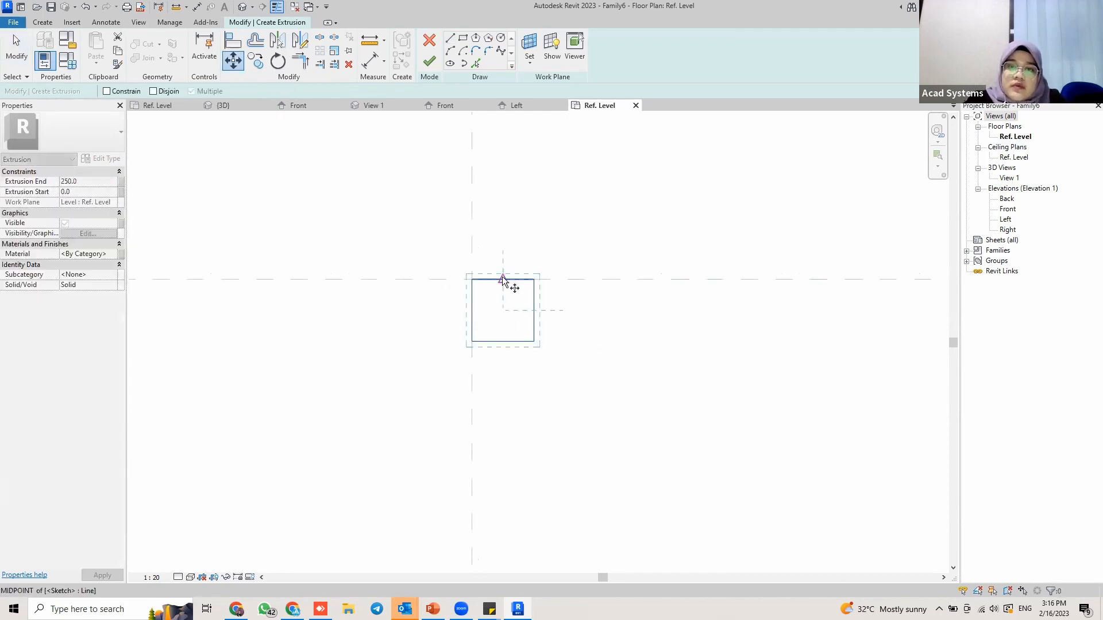
{"action": "left_click", "coordinate": [471, 279]}
{"action": "key", "text": "Escape"}
Move the square profile vertically by a side midpoint onto the horizontal center reference plane and finish the extrusion.
{"action": "left_click_drag", "start_coordinate": [417, 244], "coordinate": [557, 402]}
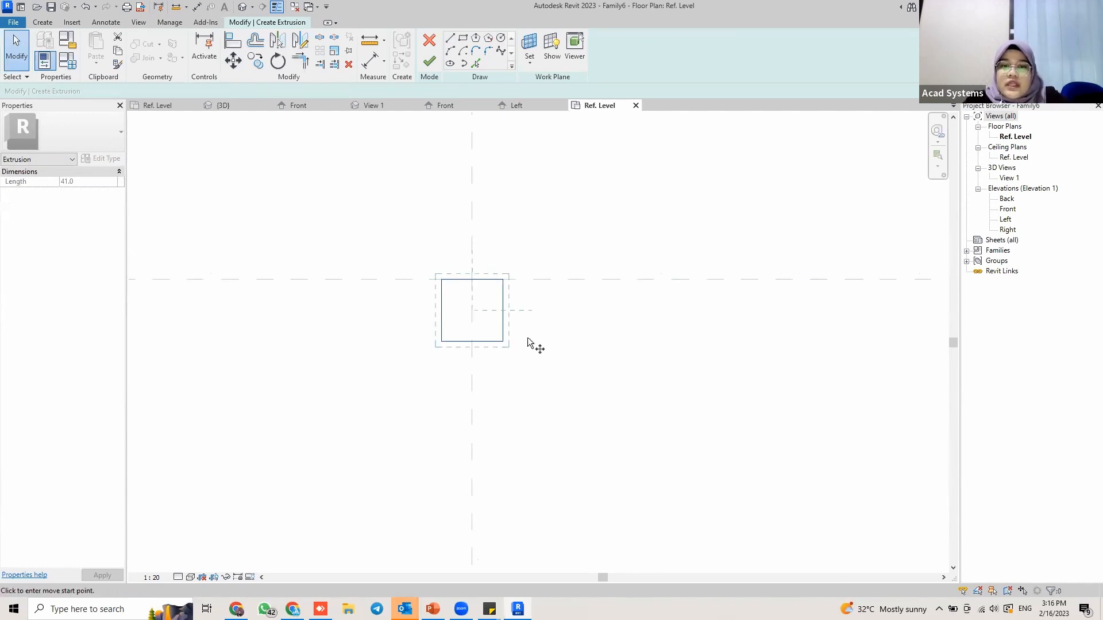
{"action": "key", "text": "m"}
{"action": "key", "text": "v"}
{"action": "left_click", "coordinate": [503, 311]}
{"action": "left_click", "coordinate": [504, 279]}
{"action": "key", "text": "Escape"}
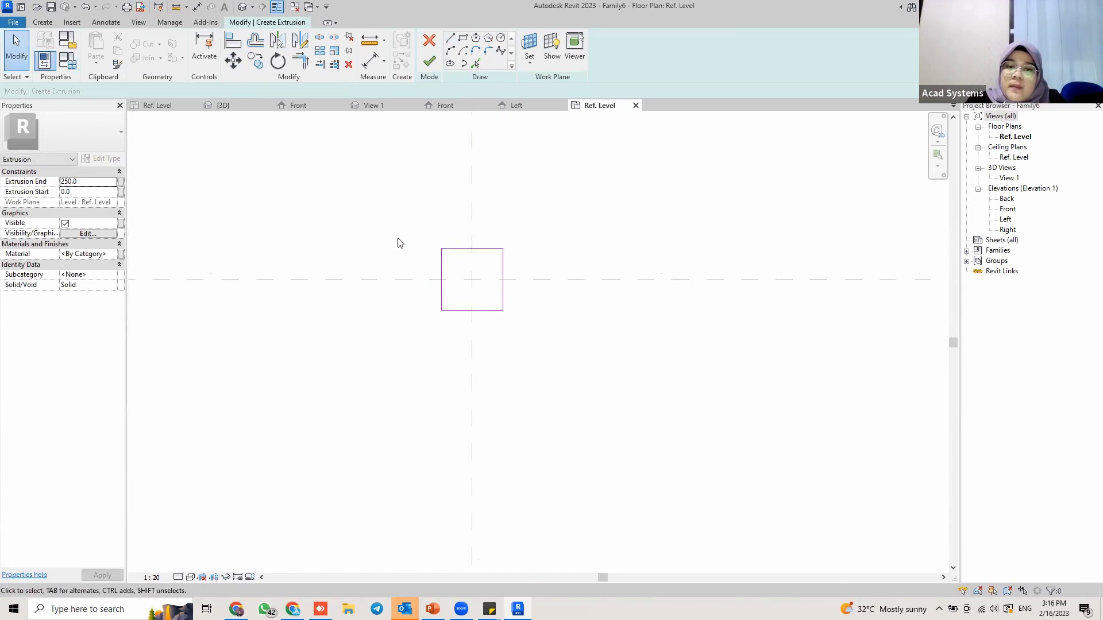
{"action": "scroll", "coordinate": [402, 280], "scroll_direction": "up", "scroll_amount": 1}
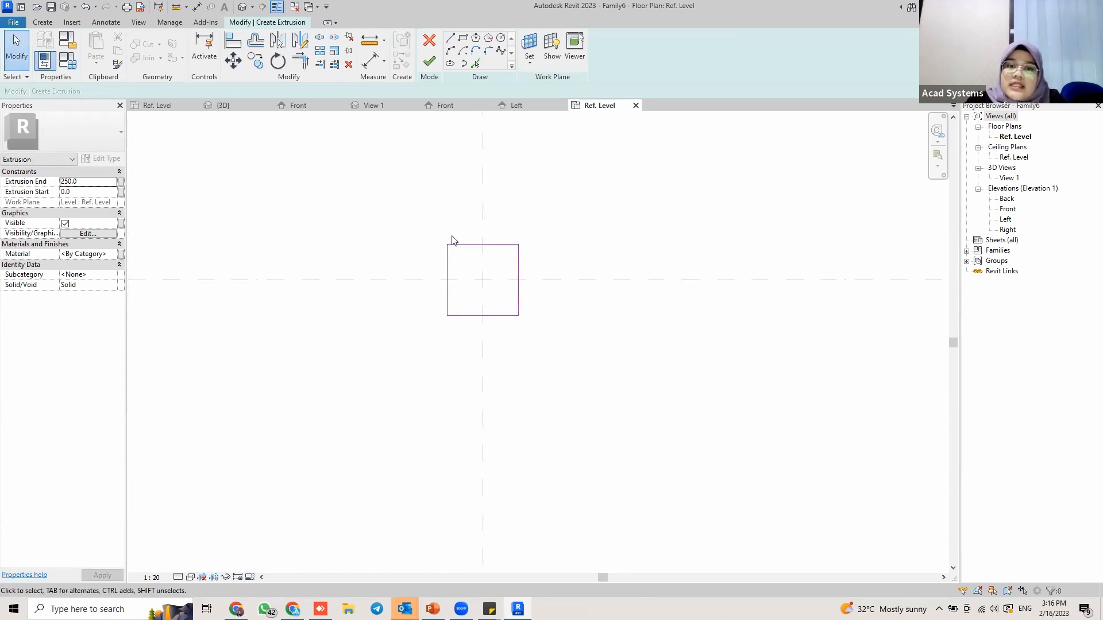
{"action": "left_click", "coordinate": [430, 64]}
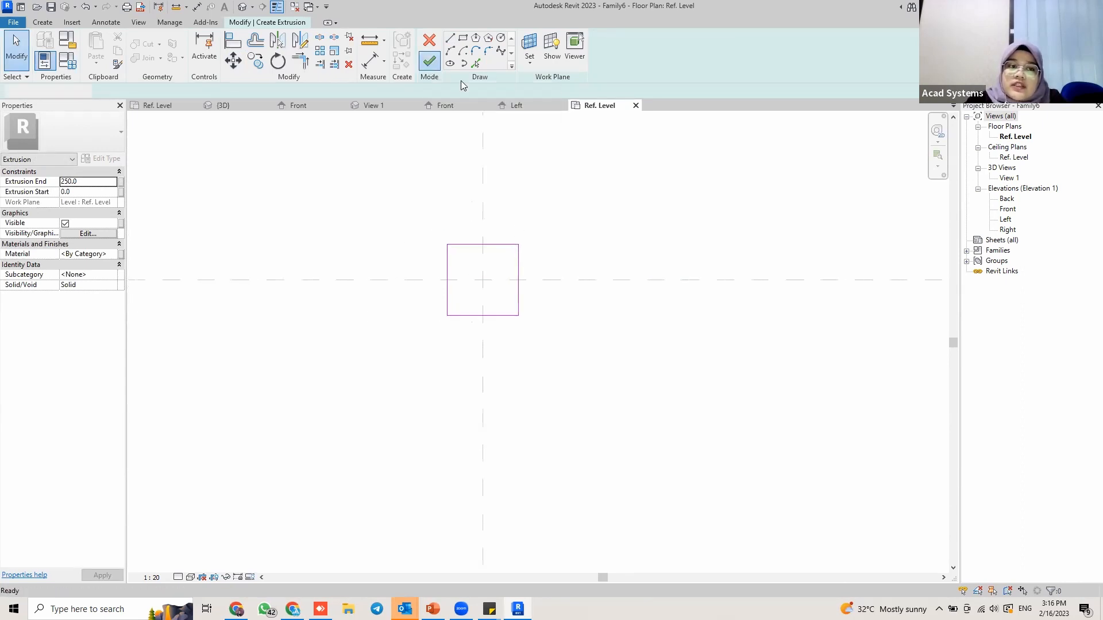
Open the Front elevation and examine the extrusion's position relative to Ref. Level.
{"action": "double_click", "coordinate": [1007, 210]}
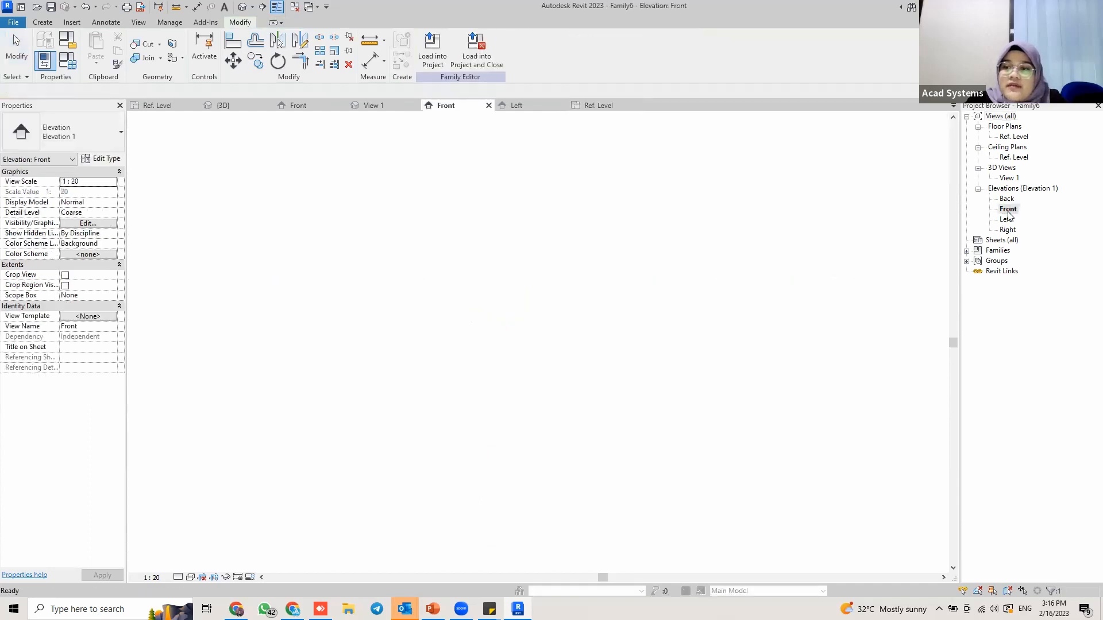
{"action": "scroll", "coordinate": [547, 151], "scroll_direction": "up", "scroll_amount": 2}
{"action": "middle_click_drag", "start_coordinate": [537, 151], "coordinate": [577, 292]}
{"action": "scroll", "coordinate": [580, 296], "scroll_direction": "up", "scroll_amount": 8}
{"action": "left_click", "coordinate": [579, 285]}
{"action": "scroll", "coordinate": [552, 287], "scroll_direction": "up", "scroll_amount": 5}
{"action": "left_click", "coordinate": [498, 254]}
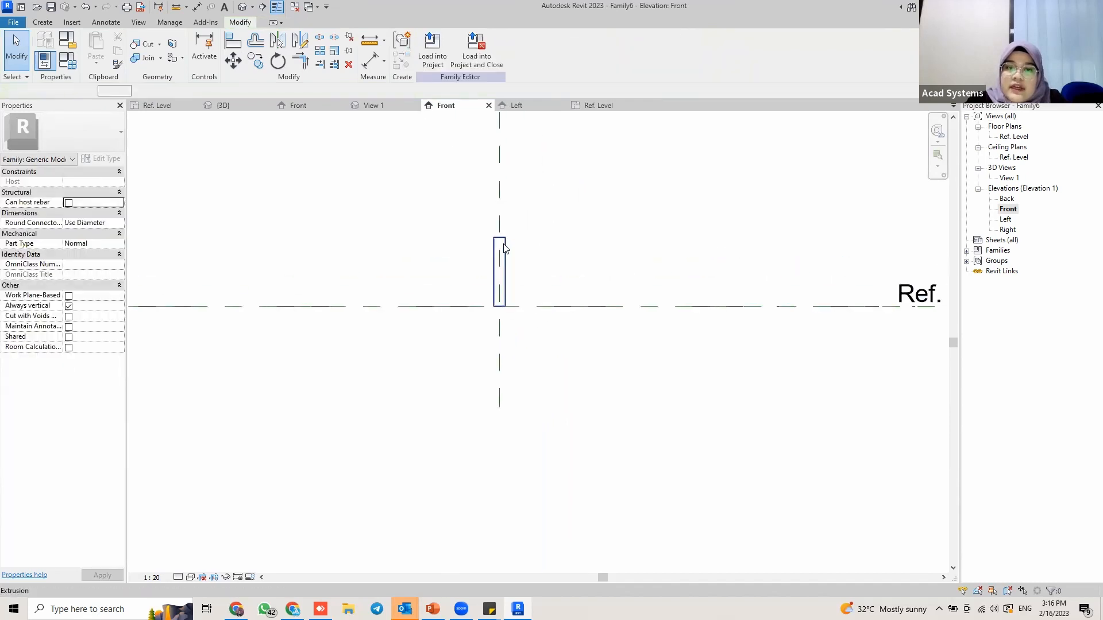
{"action": "left_click", "coordinate": [520, 319]}
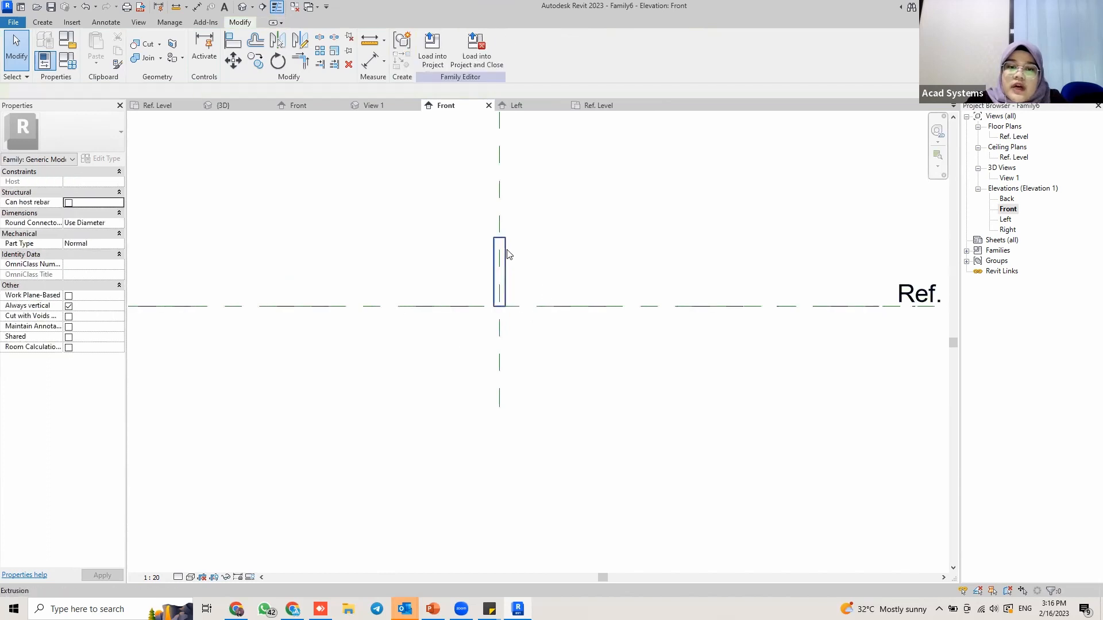
{"action": "scroll", "coordinate": [511, 273], "scroll_direction": "down", "scroll_amount": 4}
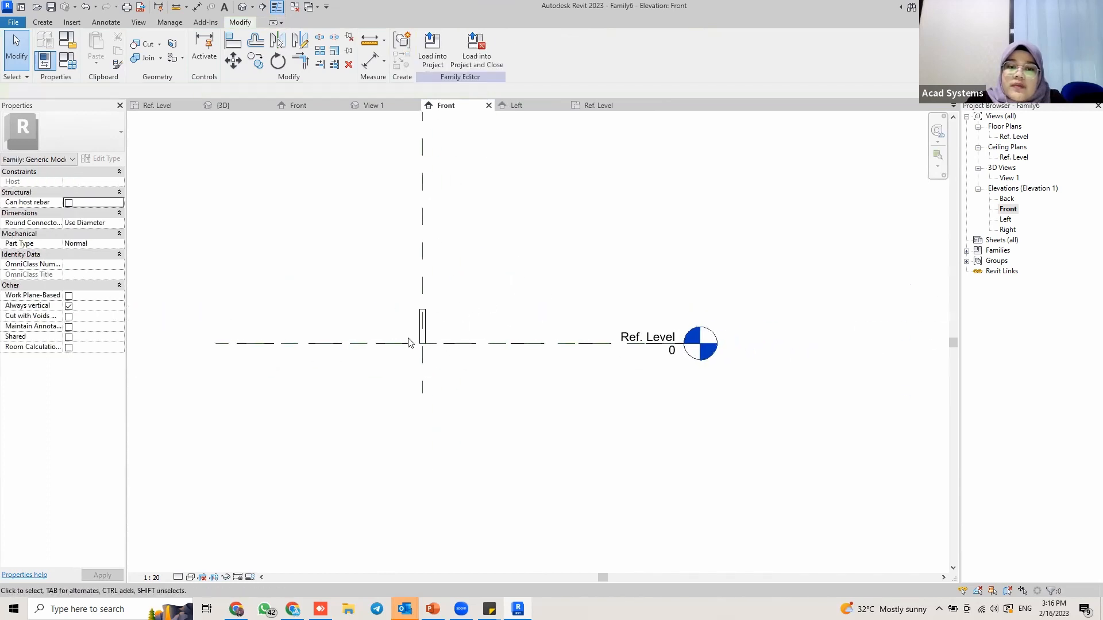
{"action": "scroll", "coordinate": [443, 333], "scroll_direction": "up", "scroll_amount": 2}
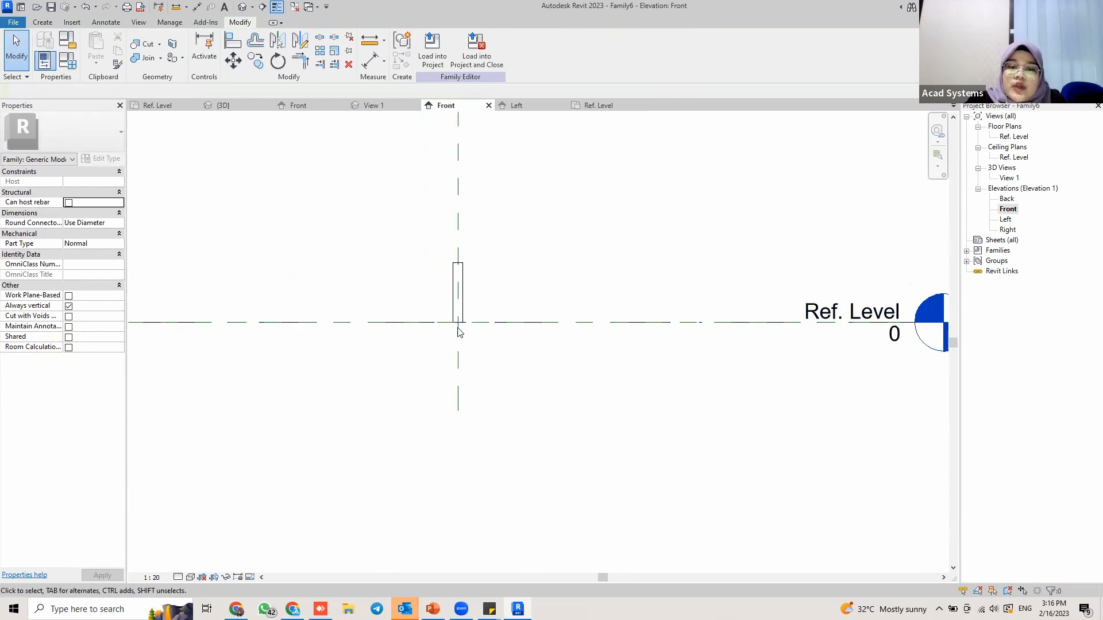
{"action": "scroll", "coordinate": [458, 325], "scroll_direction": "up", "scroll_amount": 2}
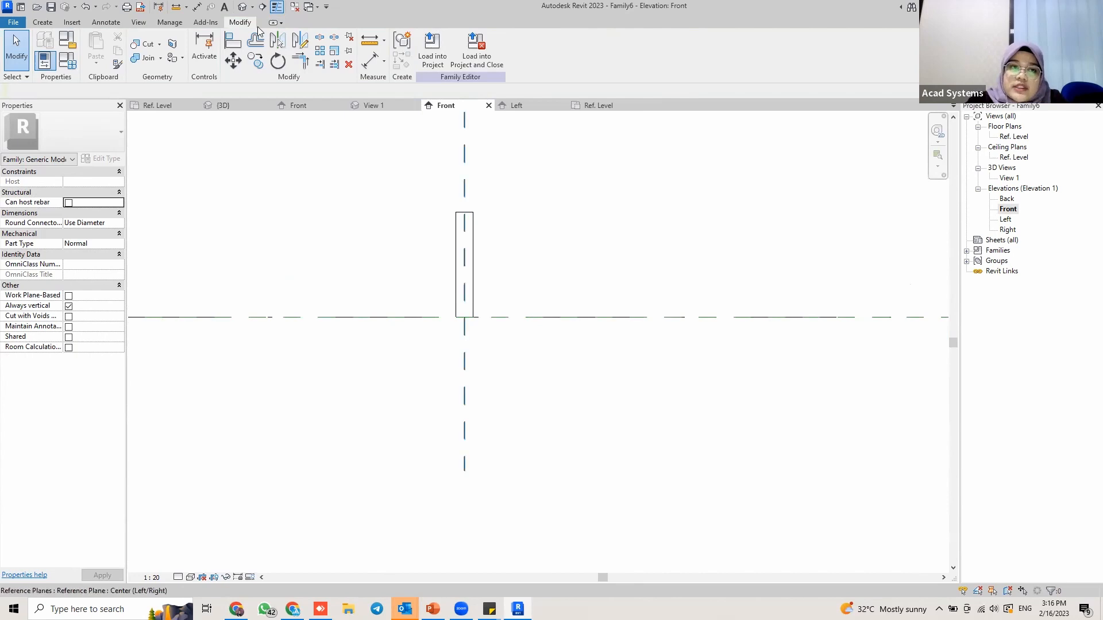
Draw a horizontal reference plane about 108 mm below Ref. Level, crossing the vertical center plane.
{"action": "left_click", "coordinate": [43, 22]}
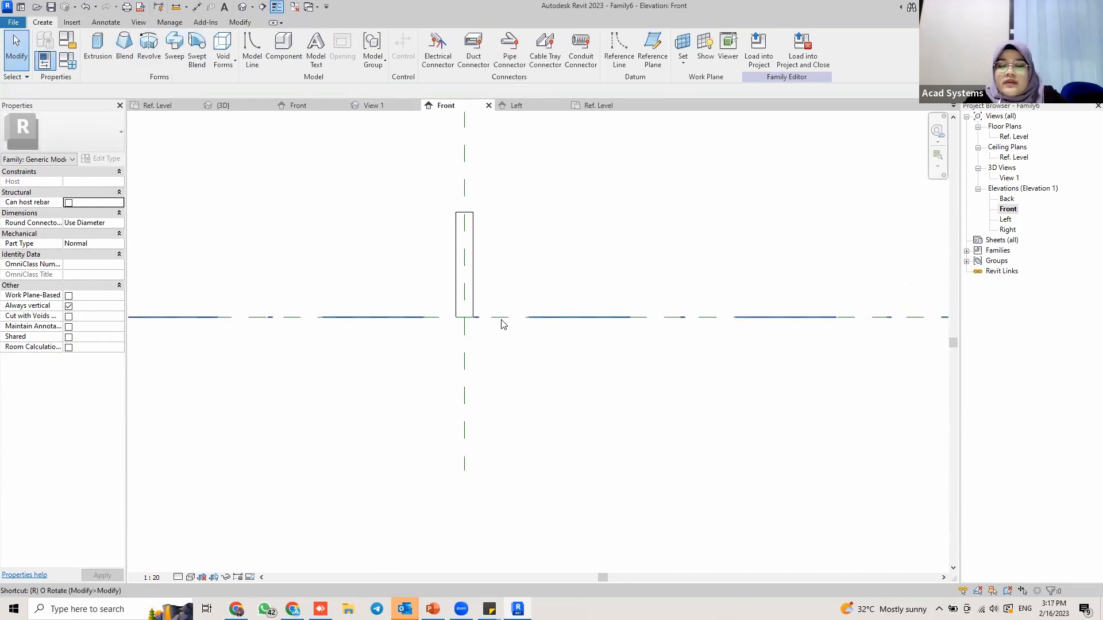
{"action": "key", "text": "r"}
{"action": "key", "text": "p"}
{"action": "left_click", "coordinate": [342, 362]}
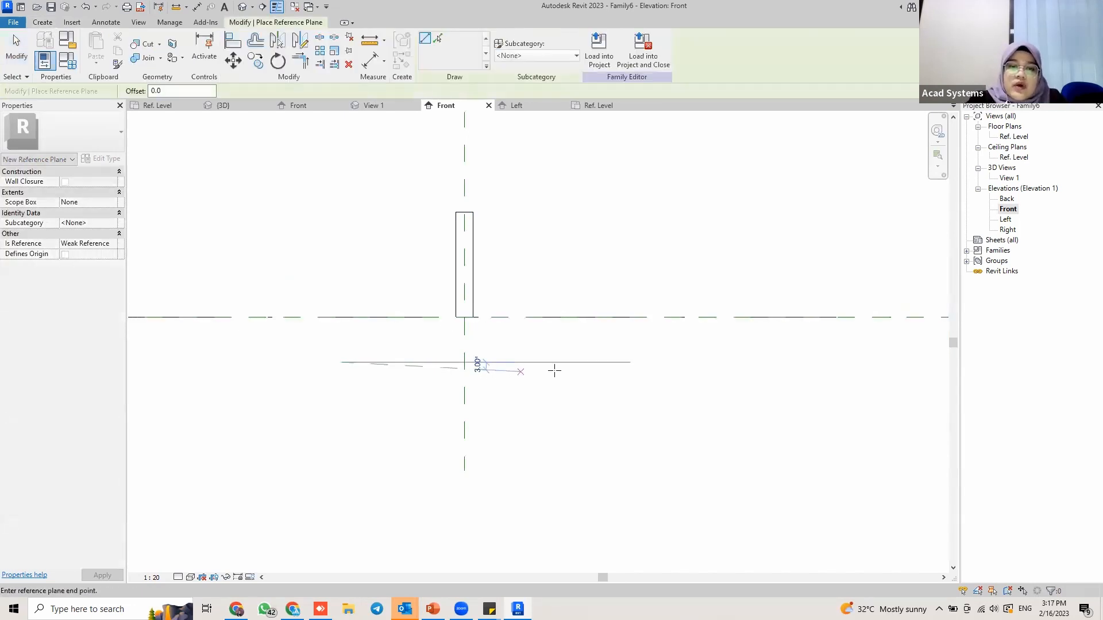
{"action": "scroll", "coordinate": [689, 372], "scroll_direction": "down", "scroll_amount": 1}
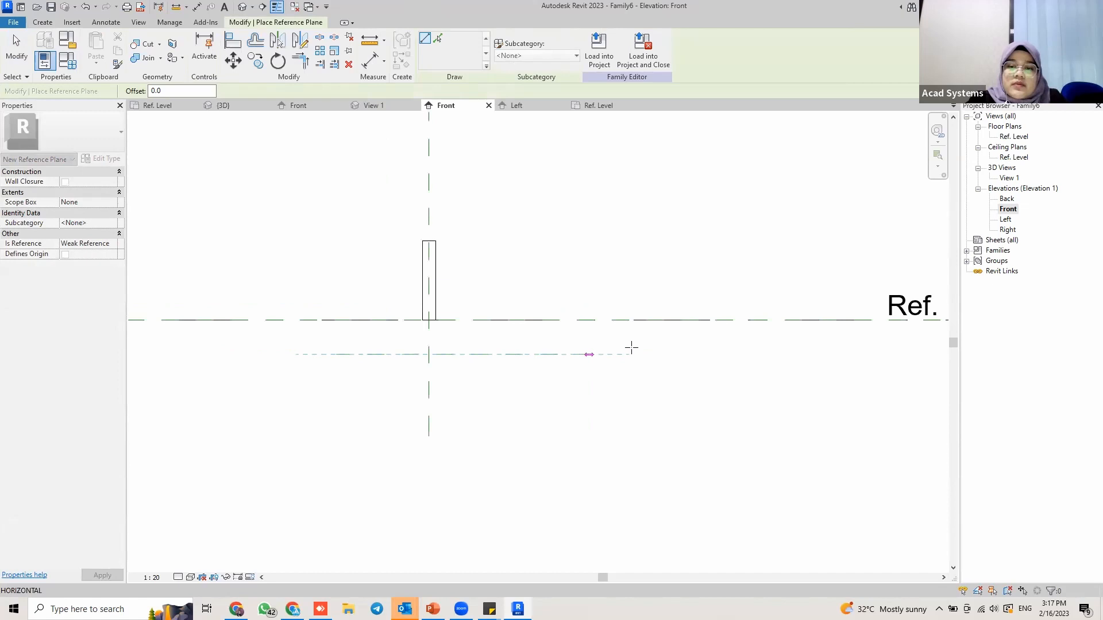
{"action": "left_click", "coordinate": [681, 350]}
{"action": "left_click", "coordinate": [690, 343]}
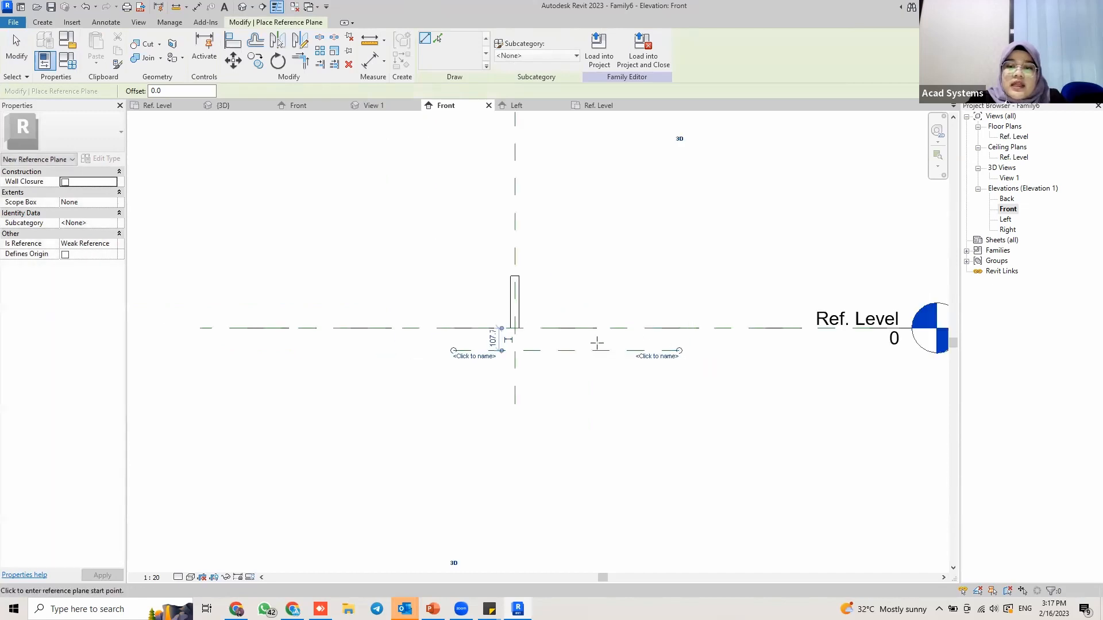
{"action": "key", "text": "Escape"}
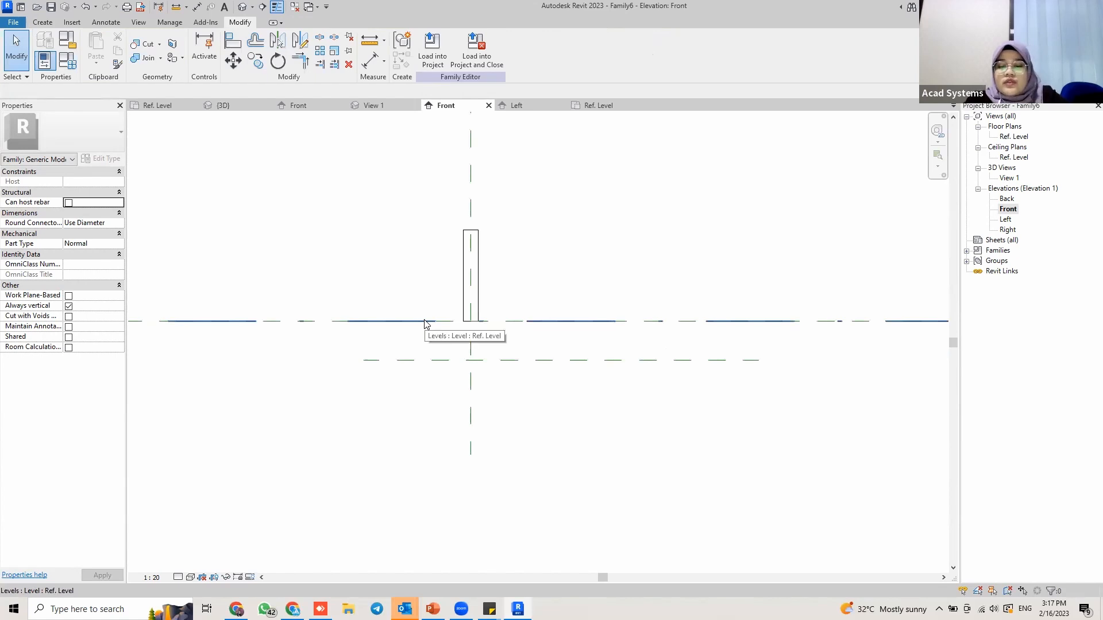
Dimension the distance between Ref. Level and the reference plane below it.
{"action": "key", "text": "d"}
{"action": "key", "text": "i"}
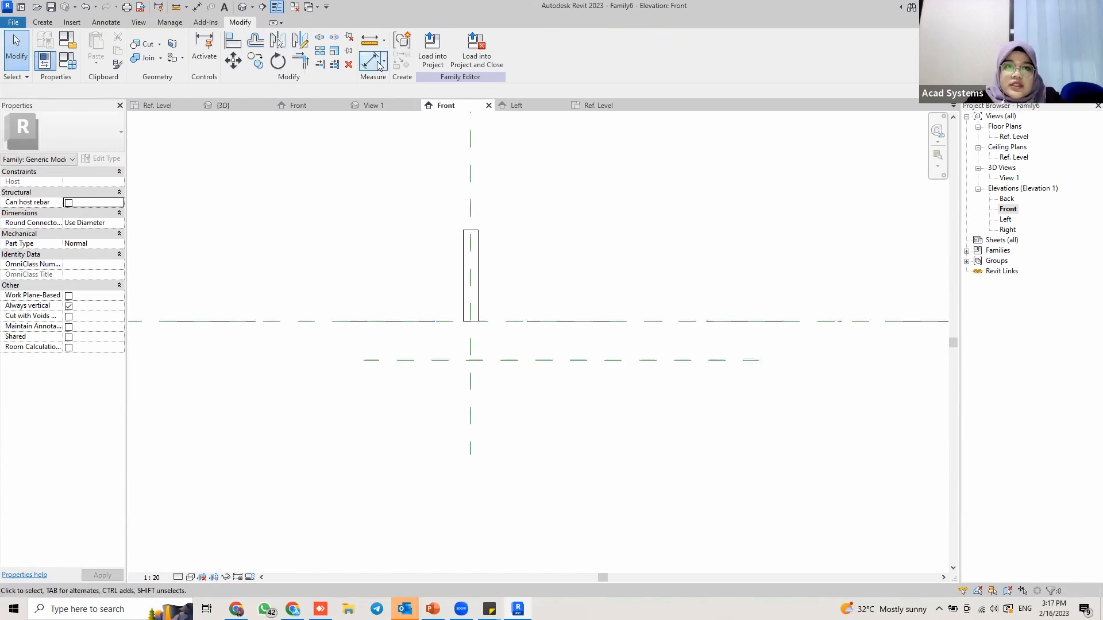
{"action": "left_click", "coordinate": [417, 360]}
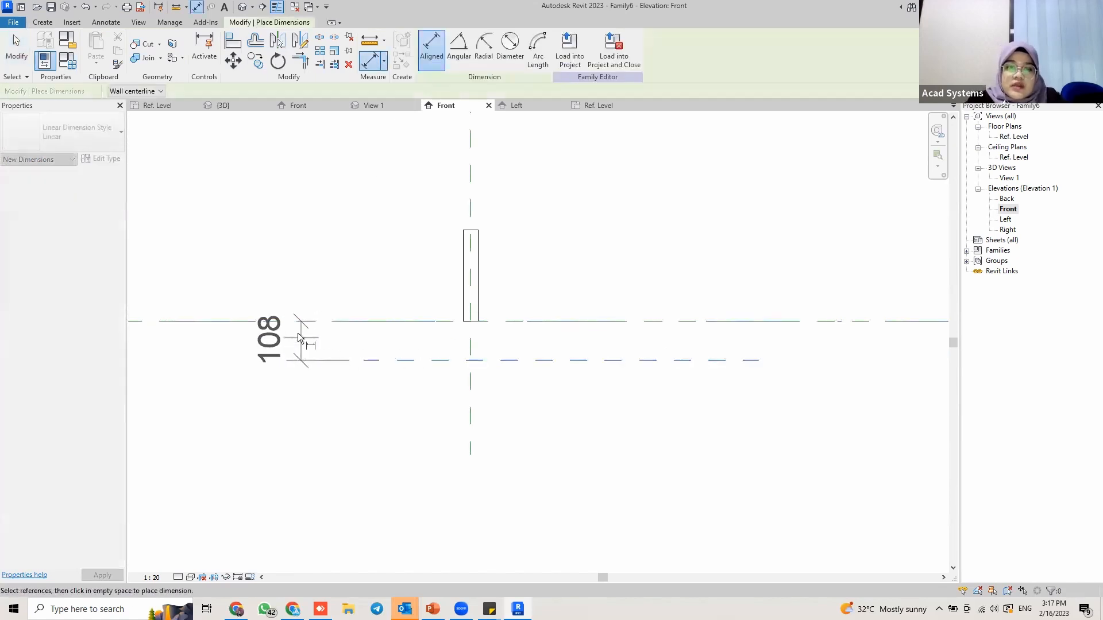
{"action": "left_click", "coordinate": [262, 256]}
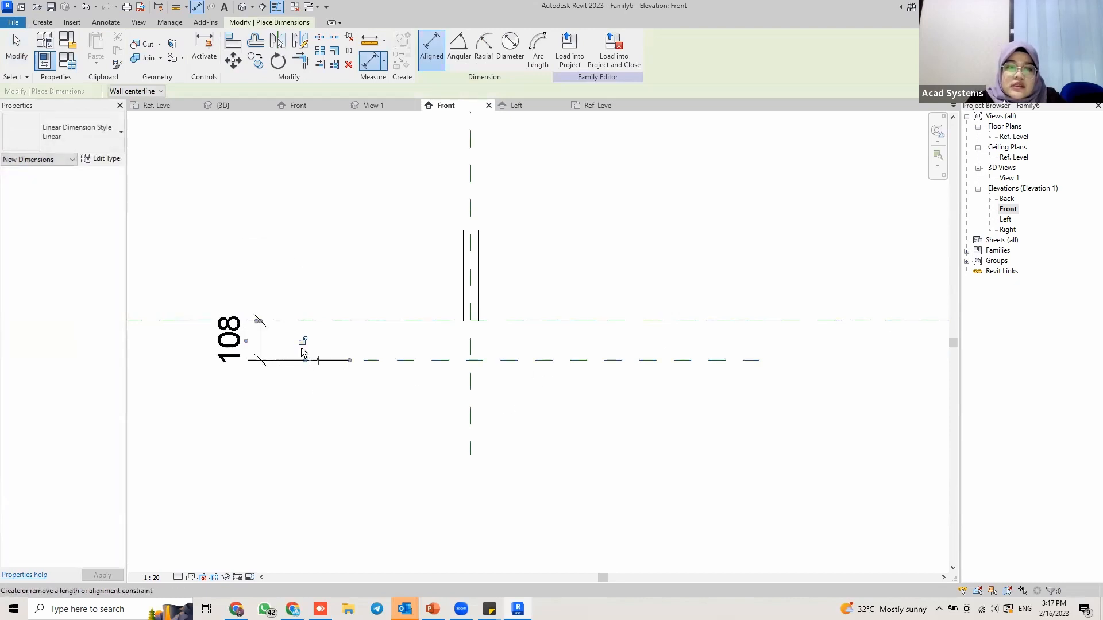
{"action": "key", "text": "Escape"}
{"action": "key", "text": "Escape"}
Set the distance between Ref. Level and the lower reference plane to 41 mm.
{"action": "left_click", "coordinate": [360, 360]}
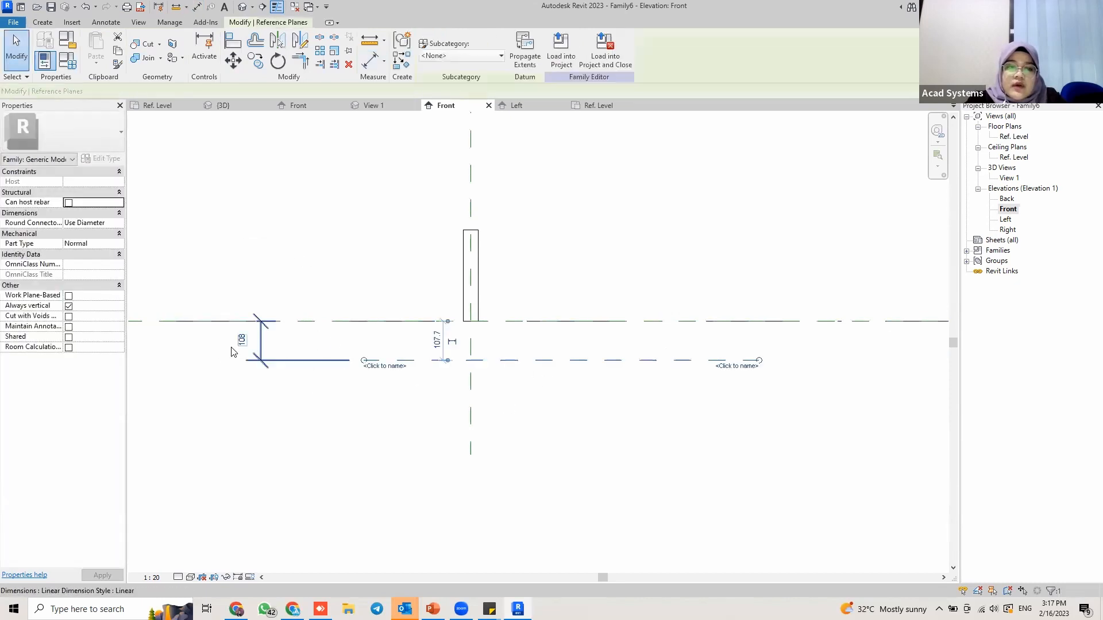
{"action": "left_click", "coordinate": [230, 340]}
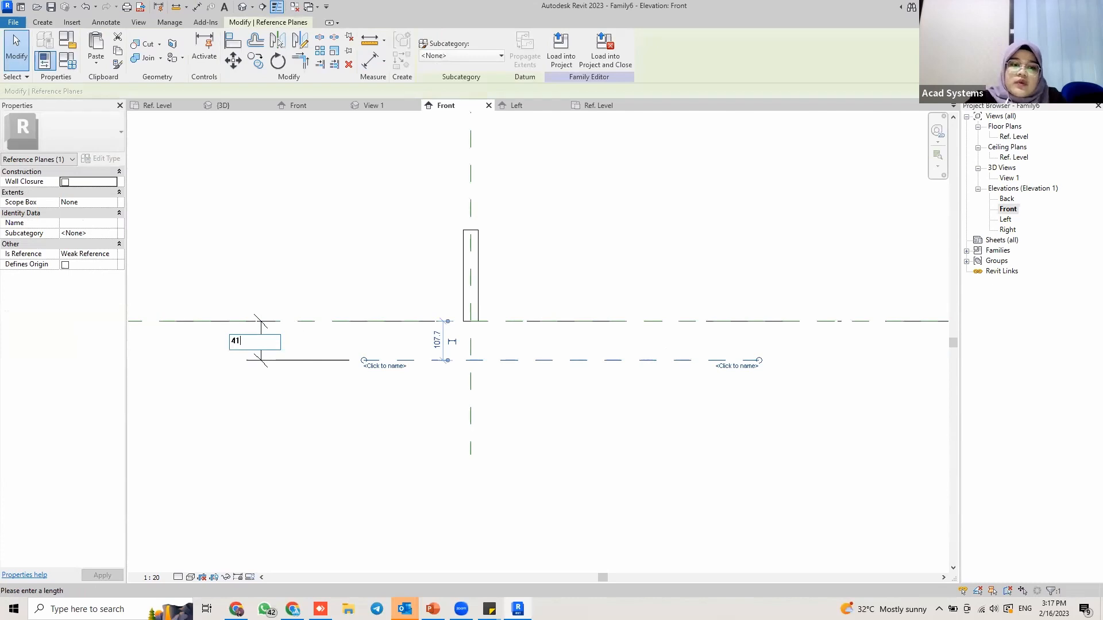
{"action": "type", "text": "41"}
{"action": "key", "text": "Return"}
{"action": "scroll", "coordinate": [255, 321], "scroll_direction": "up", "scroll_amount": 3}
{"action": "middle_click_drag", "start_coordinate": [304, 322], "coordinate": [234, 307]}
{"action": "middle_click_drag", "start_coordinate": [505, 314], "coordinate": [475, 300]}
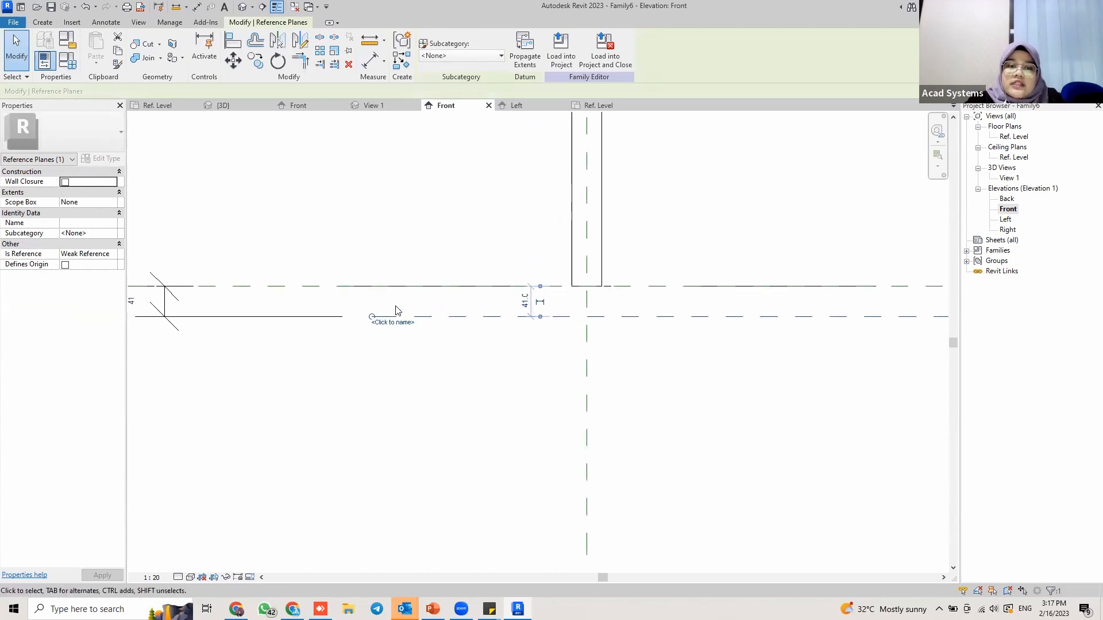
{"action": "scroll", "coordinate": [499, 308], "scroll_direction": "down", "scroll_amount": 3}
{"action": "key", "text": "Escape"}
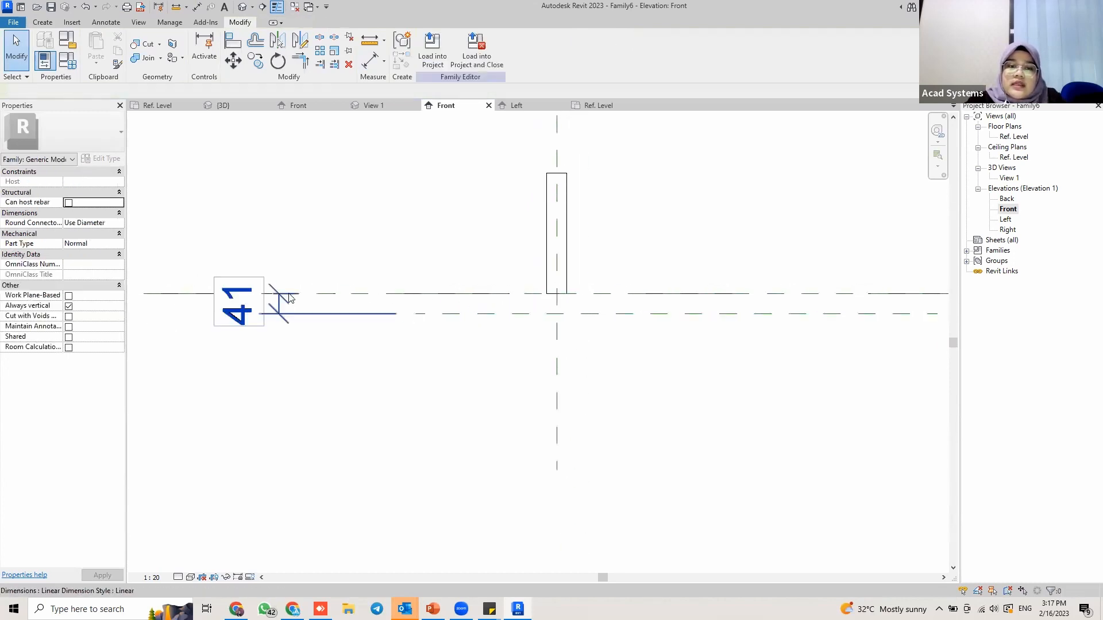
Lock the 41 mm dimension between Ref. Level and the lower reference plane.
{"action": "left_click", "coordinate": [287, 298]}
{"action": "middle_click_drag", "start_coordinate": [543, 323], "coordinate": [486, 378]}
{"action": "scroll", "coordinate": [453, 322], "scroll_direction": "up", "scroll_amount": 1}
{"action": "scroll", "coordinate": [447, 320], "scroll_direction": "down", "scroll_amount": 2}
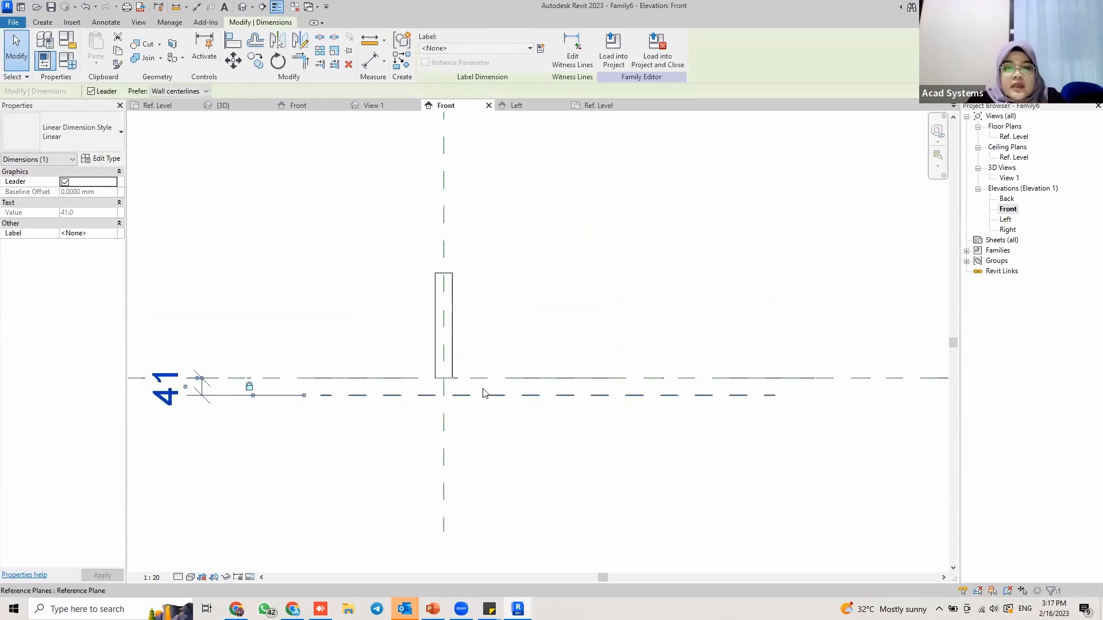
Copy the lower reference plane vertically to about 1439 mm above Ref. Level.
{"action": "left_click", "coordinate": [471, 397]}
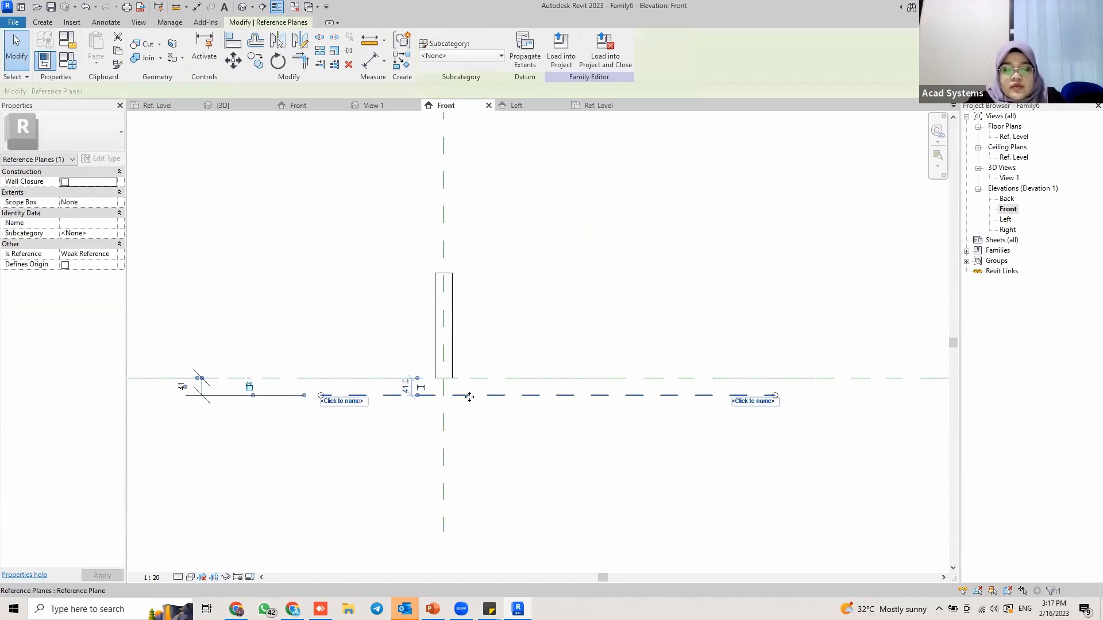
{"action": "key", "text": "c"}
{"action": "key", "text": "o"}
{"action": "left_click", "coordinate": [410, 396]}
{"action": "scroll", "coordinate": [405, 198], "scroll_direction": "down", "scroll_amount": 2}
{"action": "middle_click_drag", "start_coordinate": [408, 169], "coordinate": [394, 263]}
{"action": "scroll", "coordinate": [397, 230], "scroll_direction": "down", "scroll_amount": 1}
{"action": "left_click", "coordinate": [394, 224]}
{"action": "key", "text": "Escape"}
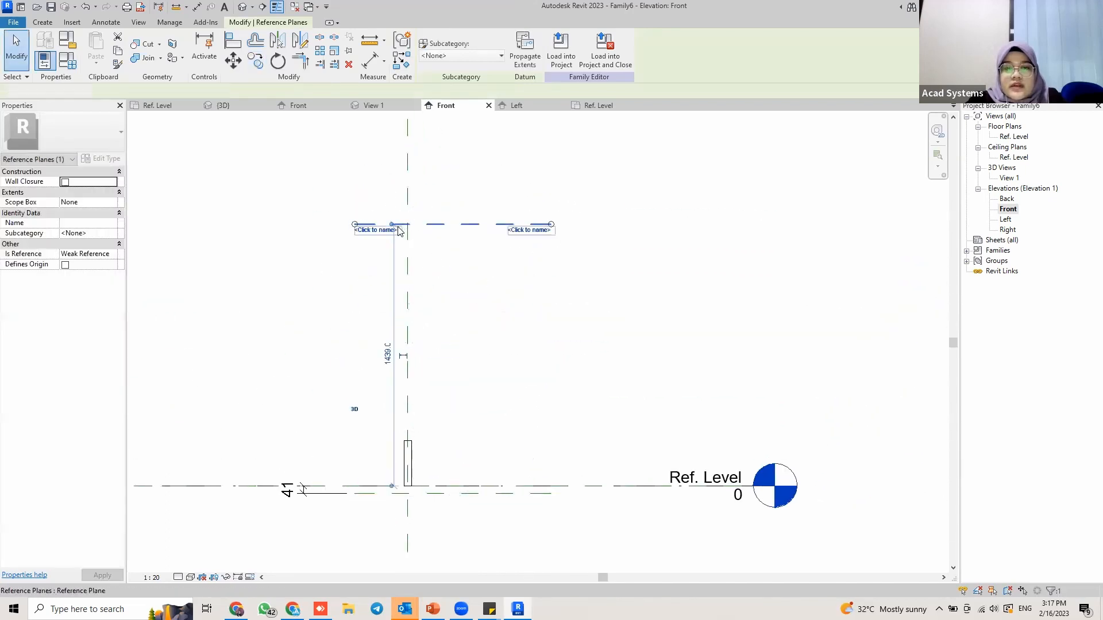
{"action": "key", "text": "Escape"}
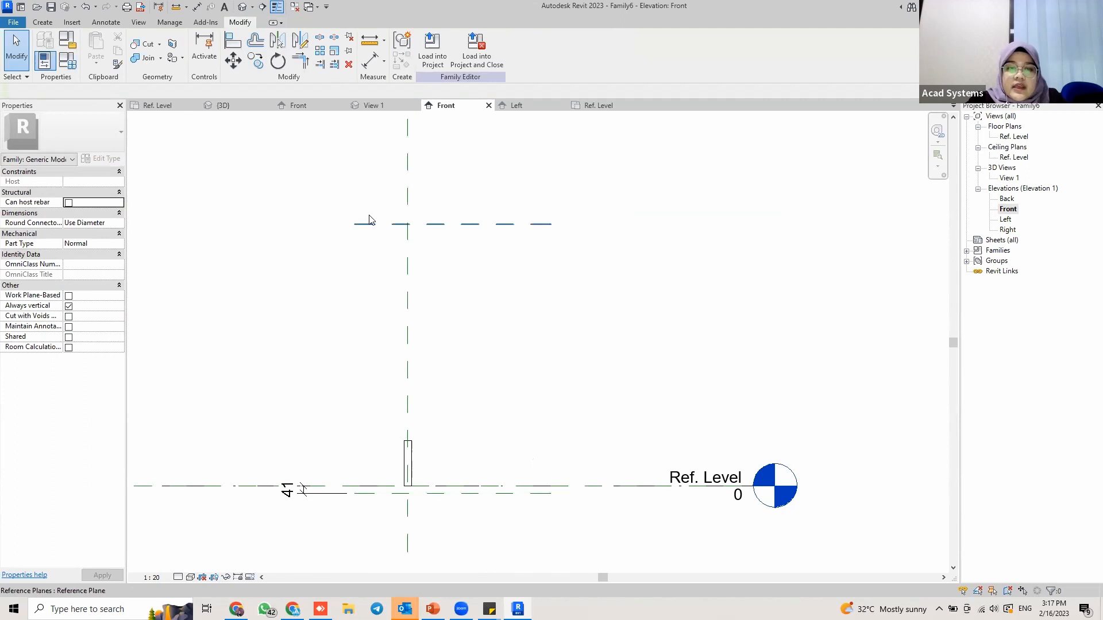
Add an aligned dimension between the upper reference plane and Ref. Level.
{"action": "left_click", "coordinate": [371, 60]}
{"action": "left_click", "coordinate": [360, 224]}
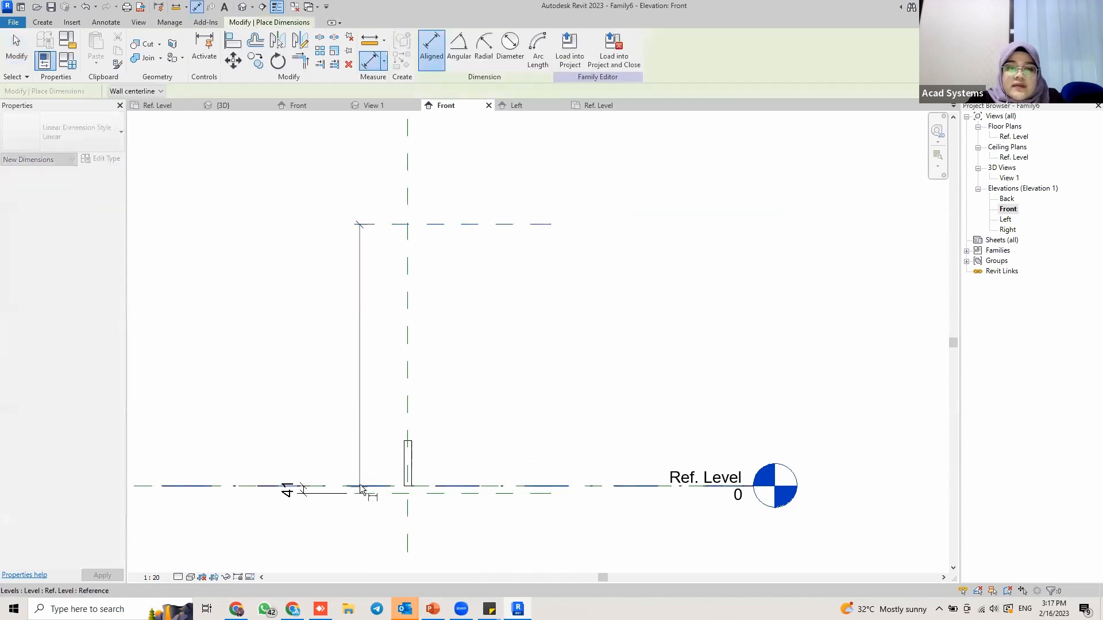
{"action": "middle_click_drag", "start_coordinate": [361, 489], "coordinate": [379, 459]}
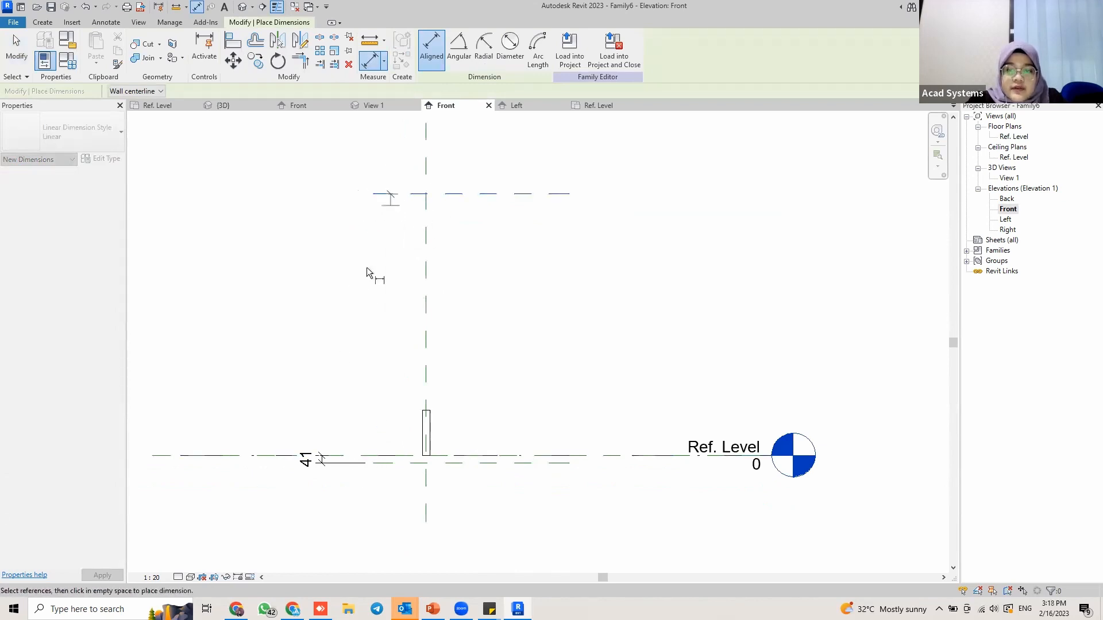
{"action": "left_click", "coordinate": [367, 458]}
{"action": "left_click", "coordinate": [339, 158]}
{"action": "key", "text": "Escape"}
{"action": "key", "text": "Escape"}
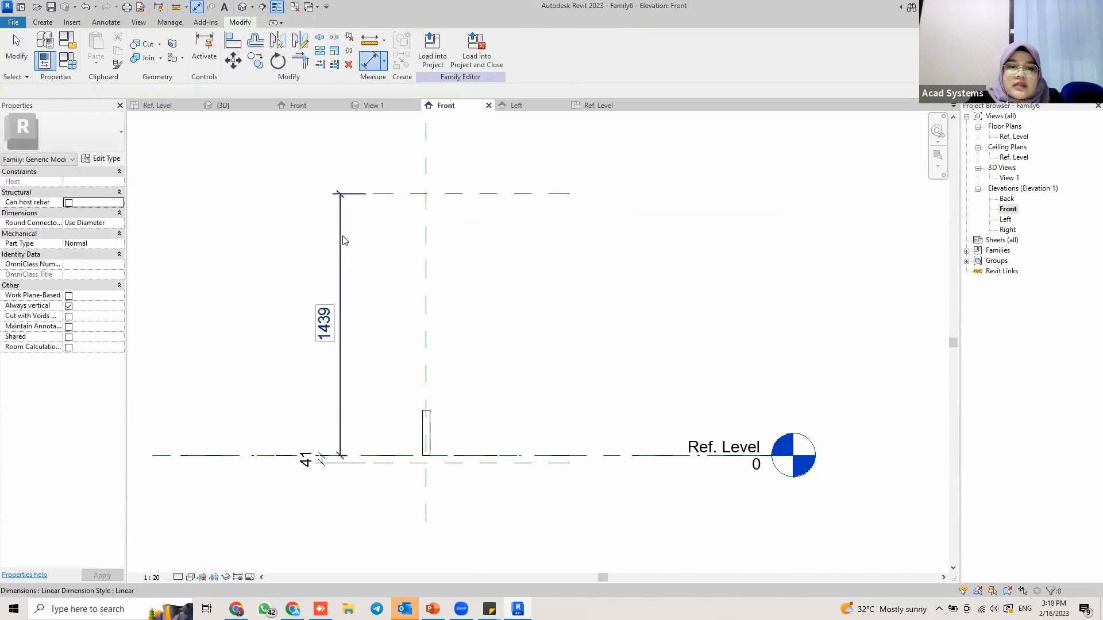
Label the upper reference plane's dimension with a new instance family parameter named Dropper Height.
{"action": "left_click", "coordinate": [340, 240]}
{"action": "left_click", "coordinate": [541, 47]}
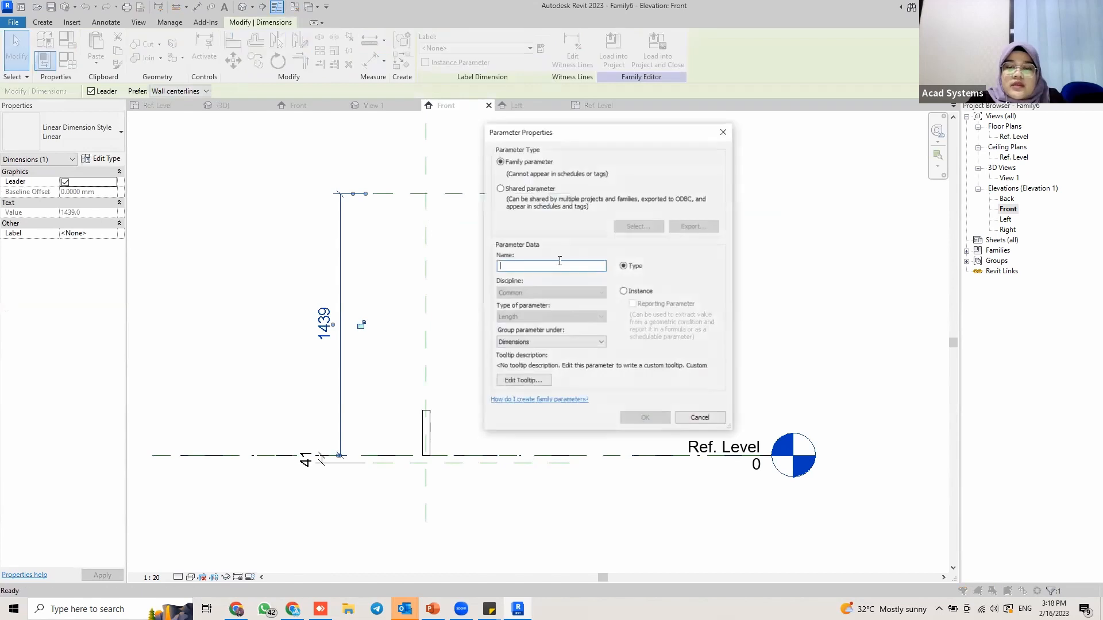
{"action": "type", "text": "Dropper Height"}
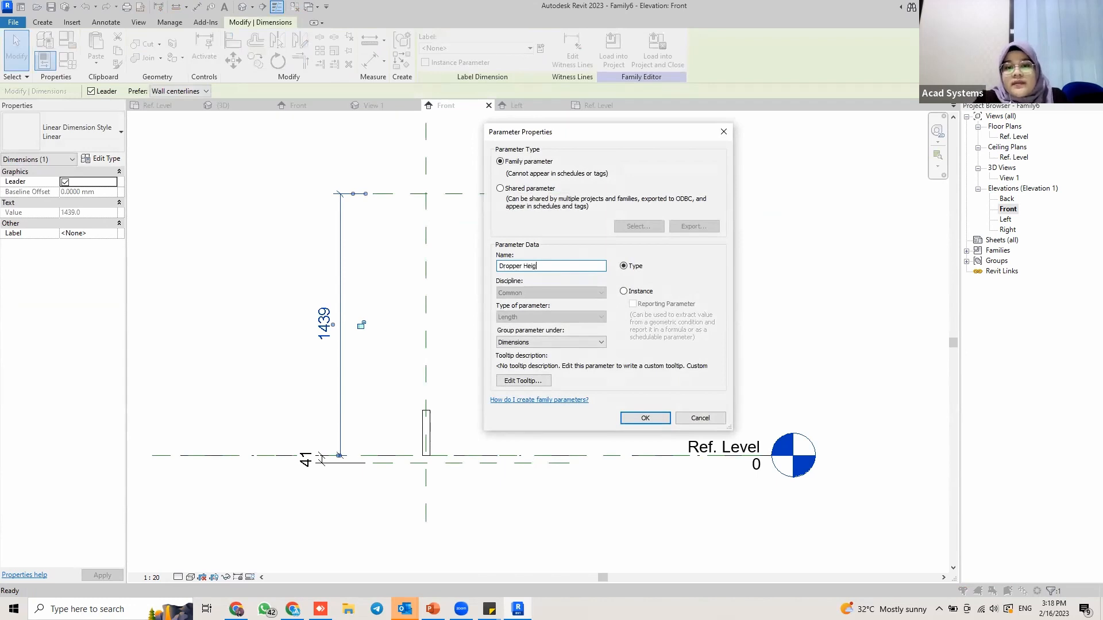
{"action": "left_click", "coordinate": [628, 293]}
{"action": "left_click", "coordinate": [645, 418]}
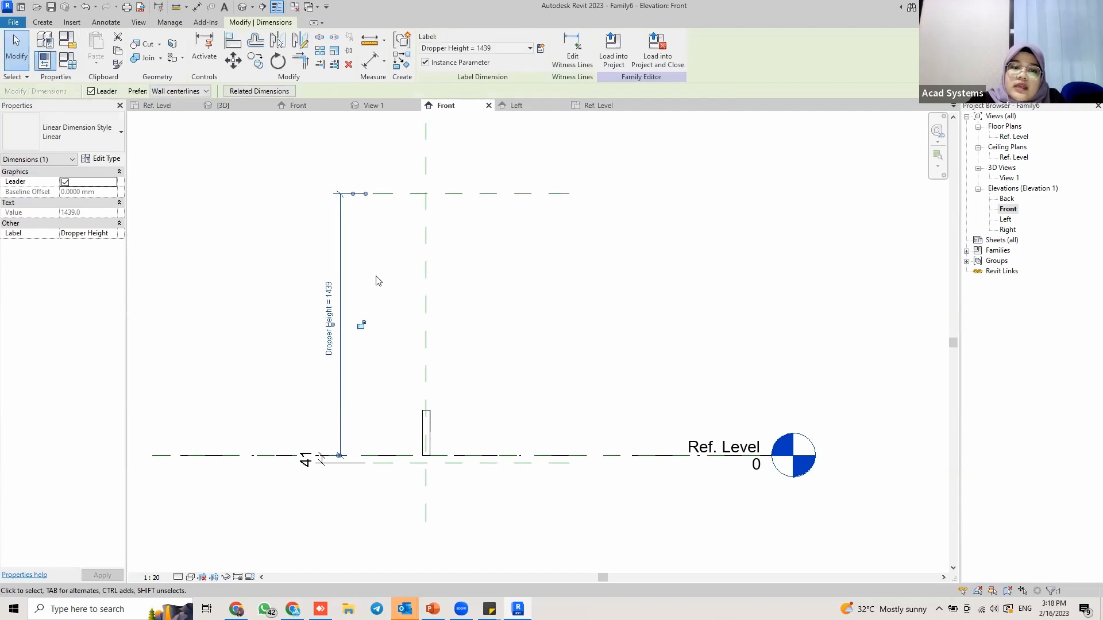
{"action": "left_click", "coordinate": [392, 245]}
Reassign the extrusion's work plane from Ref. Level to the lower reference plane by picking that plane.
{"action": "scroll", "coordinate": [395, 249], "scroll_direction": "down", "scroll_amount": 1}
{"action": "middle_click_drag", "start_coordinate": [481, 288], "coordinate": [448, 310]}
{"action": "scroll", "coordinate": [403, 323], "scroll_direction": "up", "scroll_amount": 2}
{"action": "scroll", "coordinate": [443, 342], "scroll_direction": "up", "scroll_amount": 3}
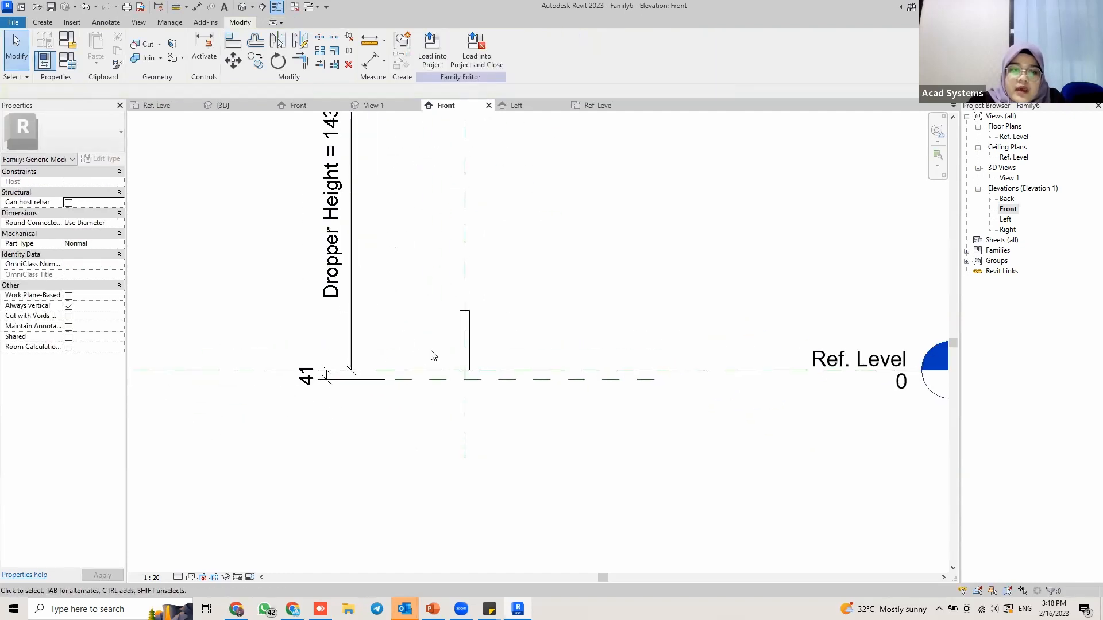
{"action": "left_click", "coordinate": [461, 325]}
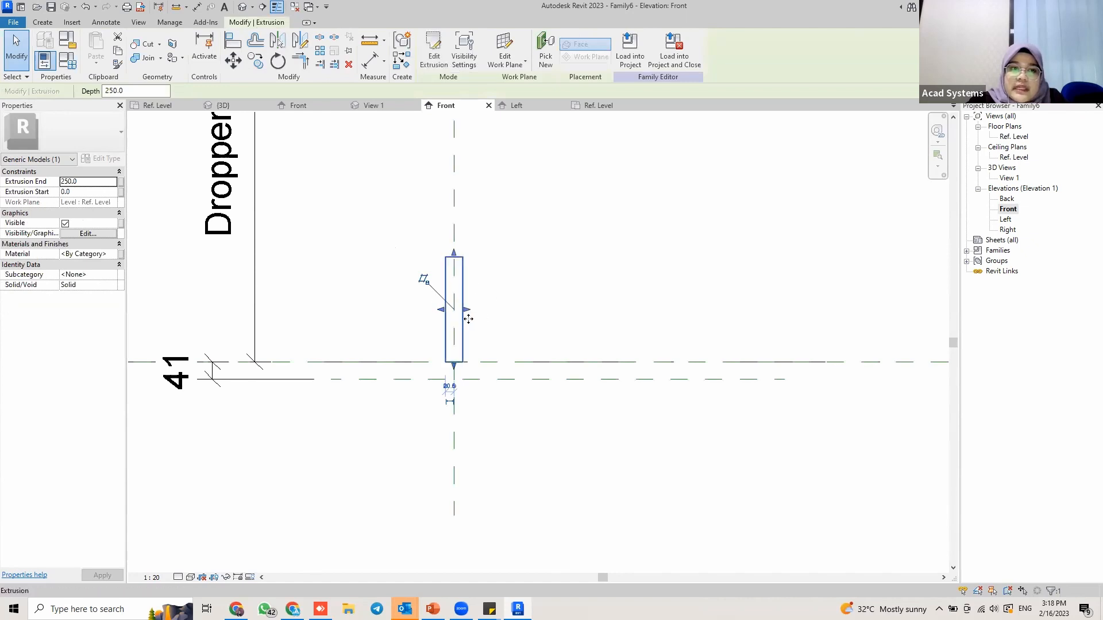
{"action": "middle_click_drag", "start_coordinate": [463, 316], "coordinate": [459, 299]}
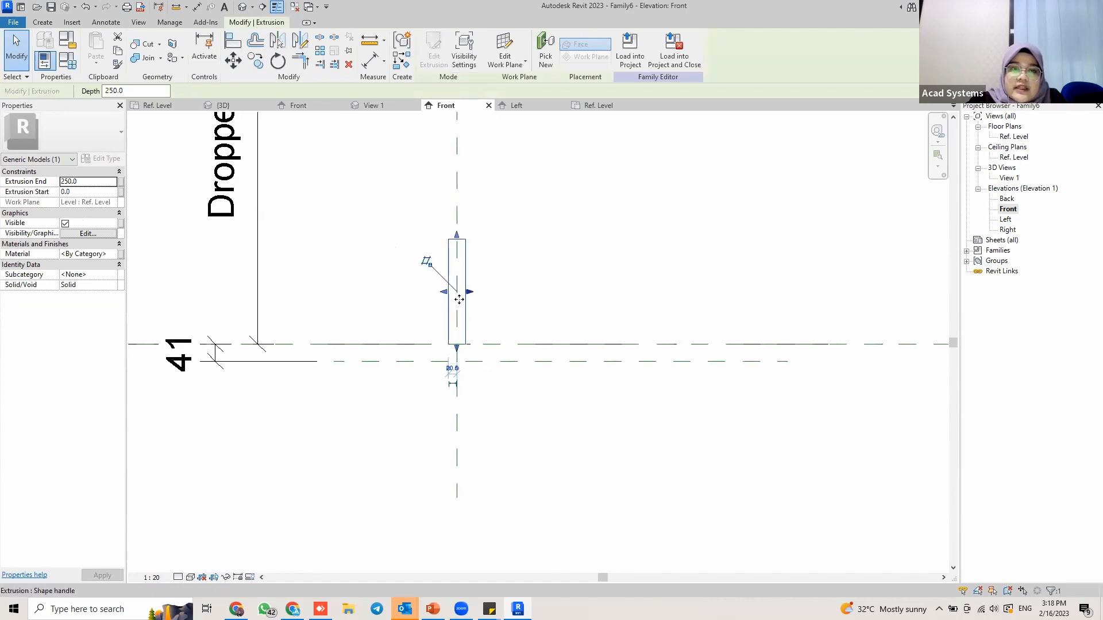
{"action": "left_click", "coordinate": [33, 191]}
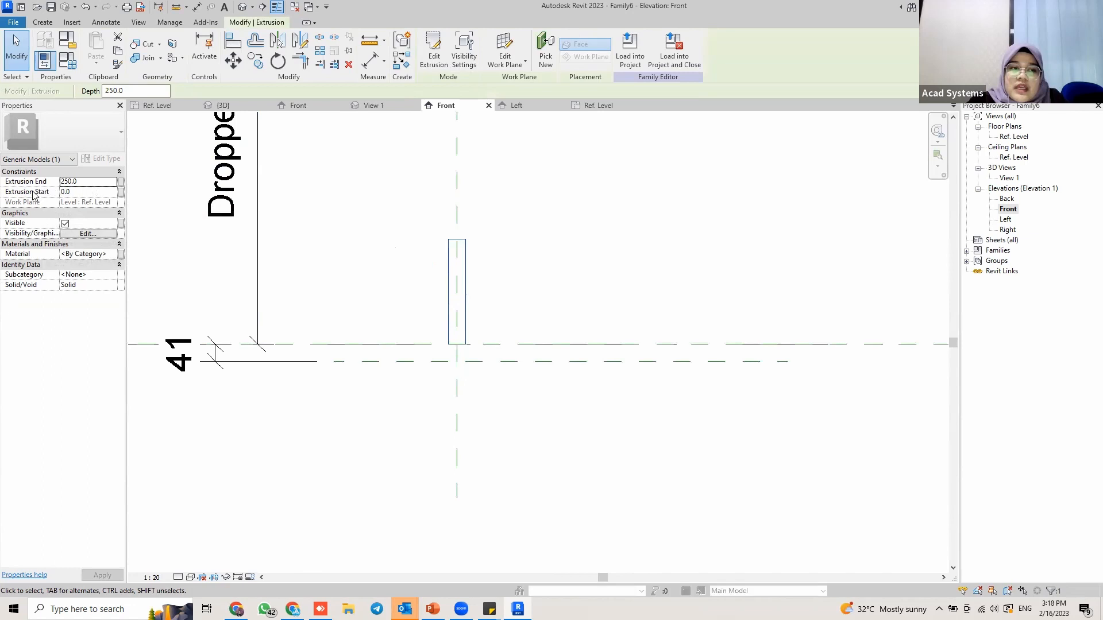
{"action": "left_click", "coordinate": [75, 192]}
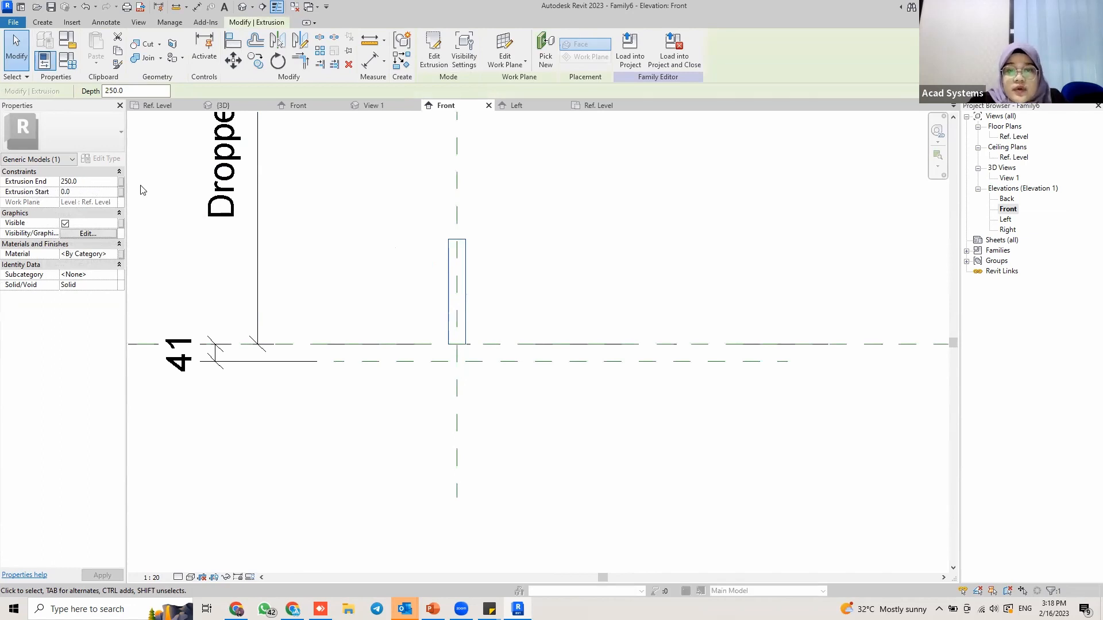
{"action": "left_click", "coordinate": [457, 290]}
{"action": "scroll", "coordinate": [459, 337], "scroll_direction": "up", "scroll_amount": 3}
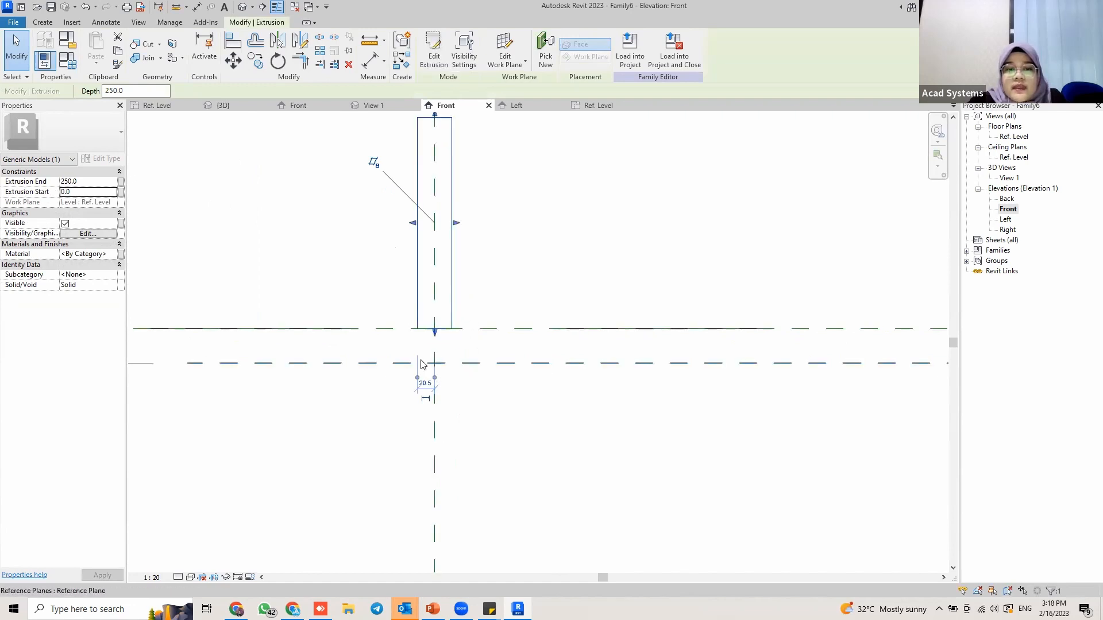
{"action": "scroll", "coordinate": [365, 359], "scroll_direction": "down", "scroll_amount": 2}
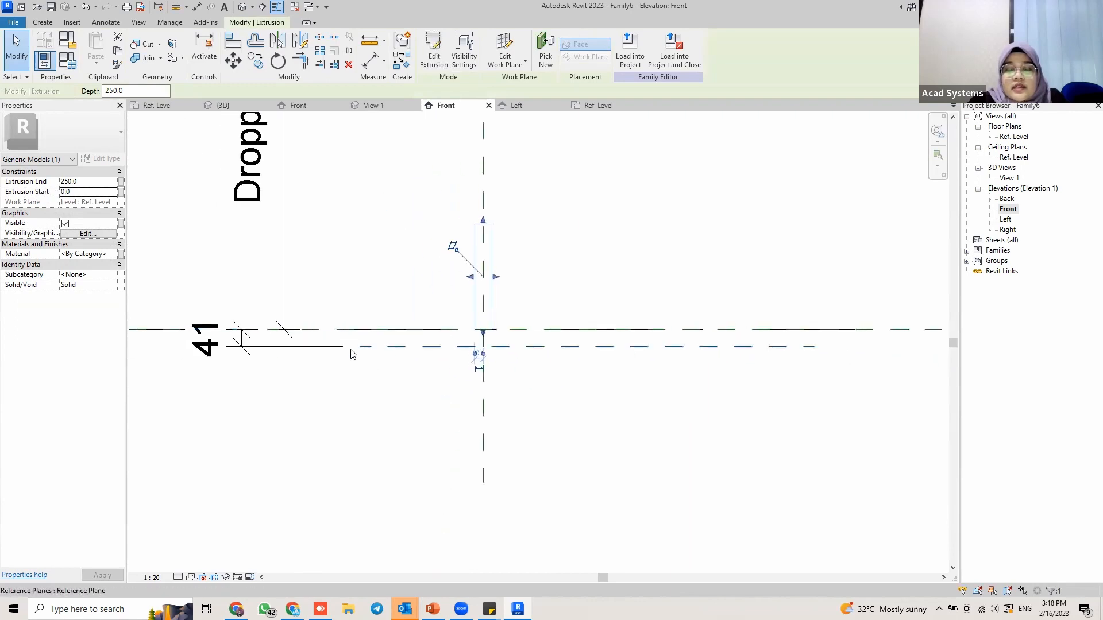
{"action": "middle_click_drag", "start_coordinate": [408, 345], "coordinate": [378, 344]}
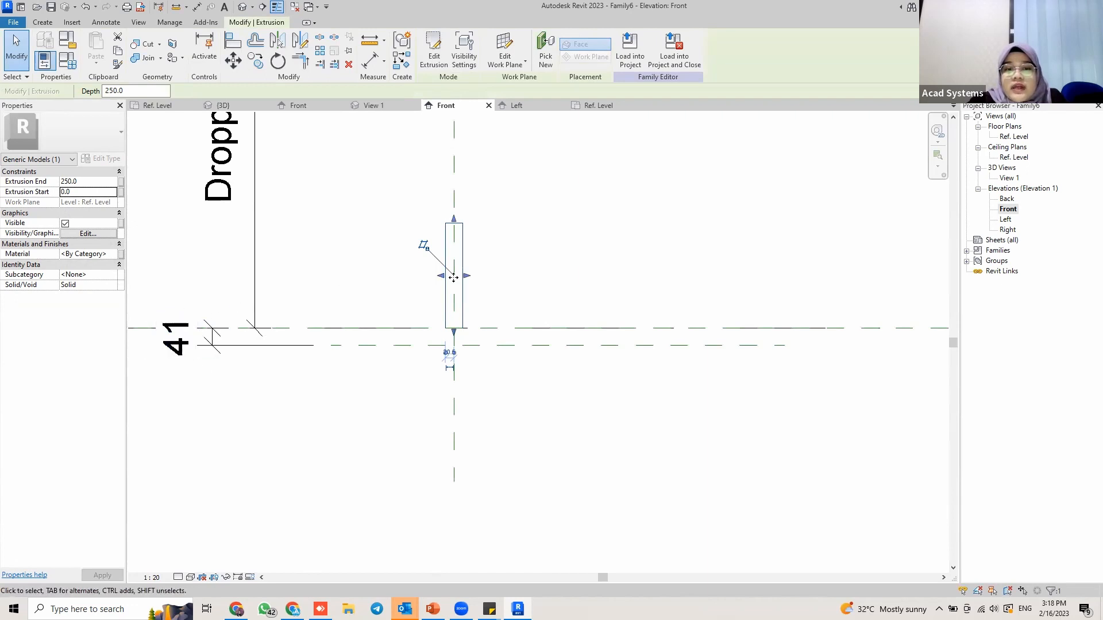
{"action": "left_click", "coordinate": [509, 47]}
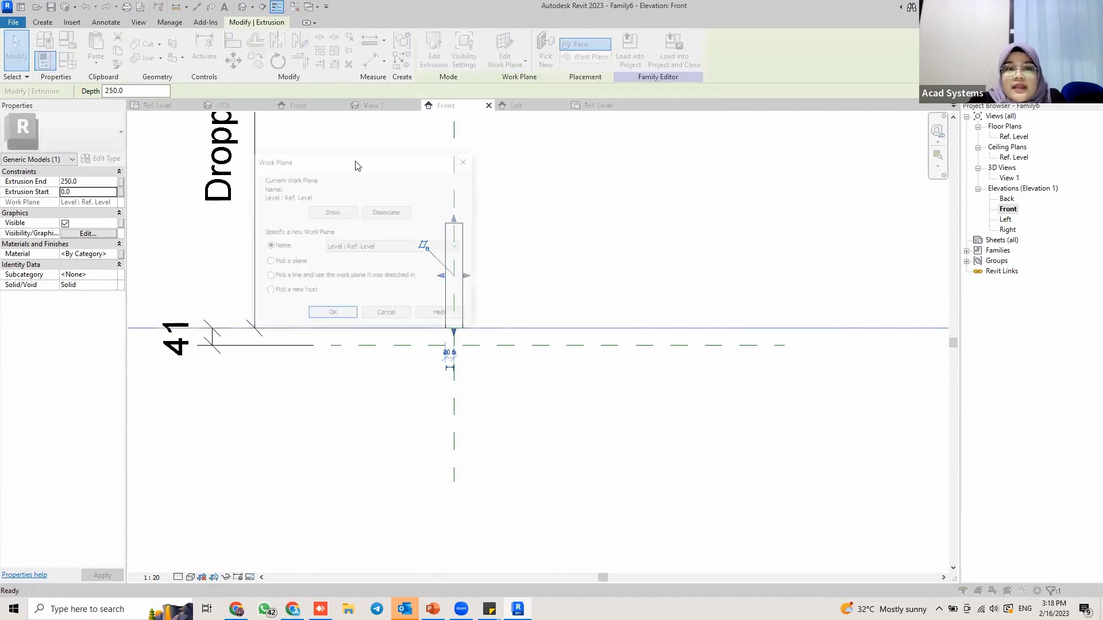
{"action": "left_click", "coordinate": [334, 317]}
{"action": "left_click", "coordinate": [546, 346]}
{"action": "scroll", "coordinate": [459, 339], "scroll_direction": "up", "scroll_amount": 2}
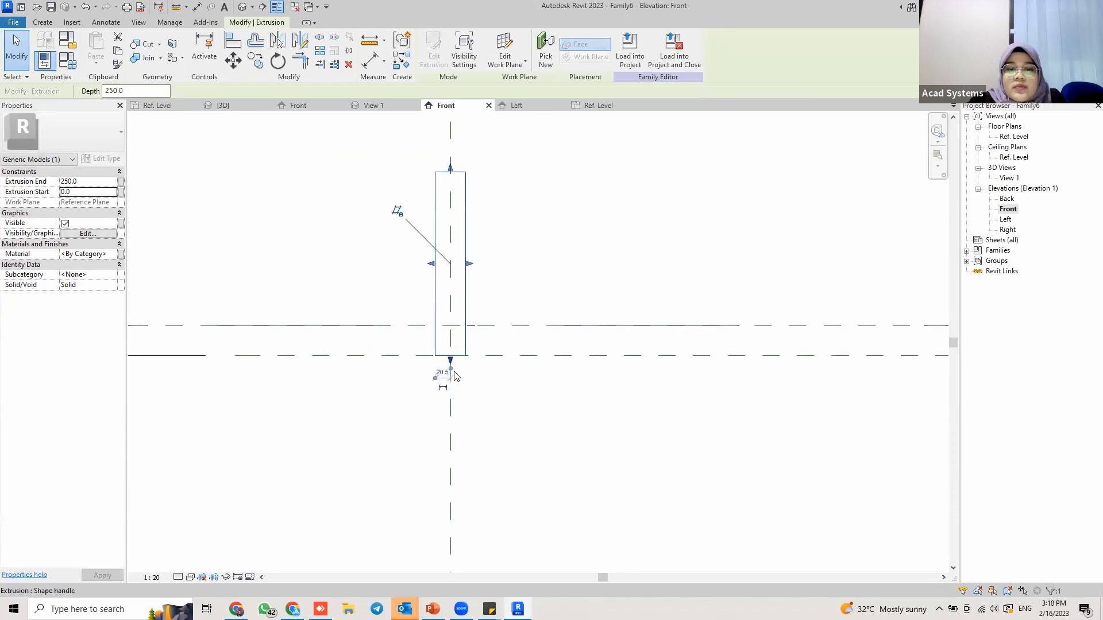
Set the extrusion's Extrusion End to -5 mm so it forms a thin plate below the lower reference plane.
{"action": "left_click", "coordinate": [85, 182]}
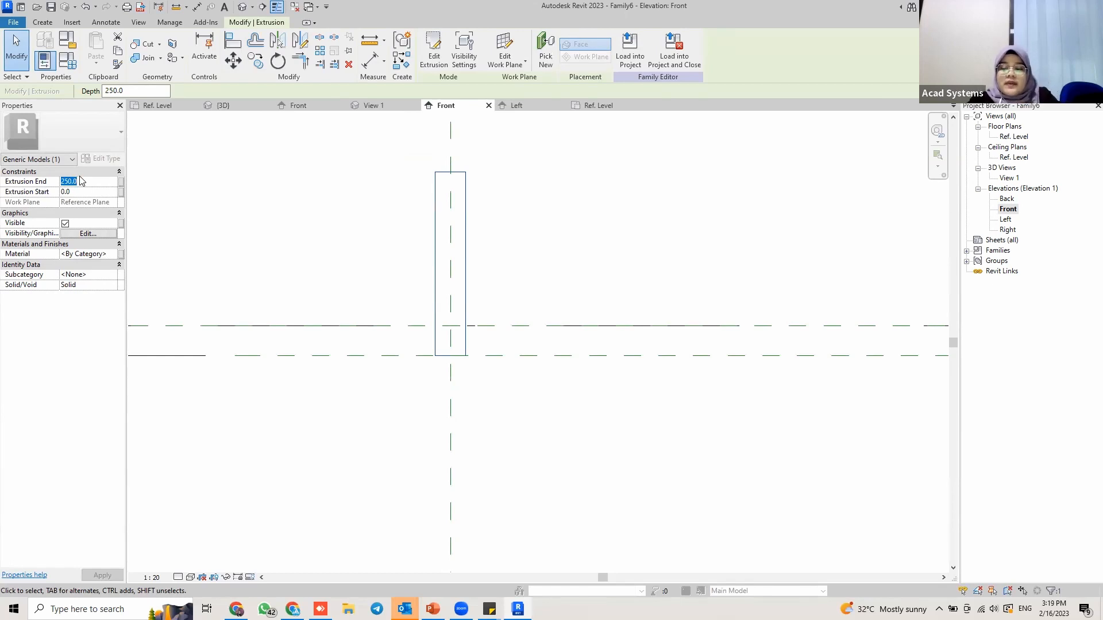
{"action": "type", "text": "-5"}
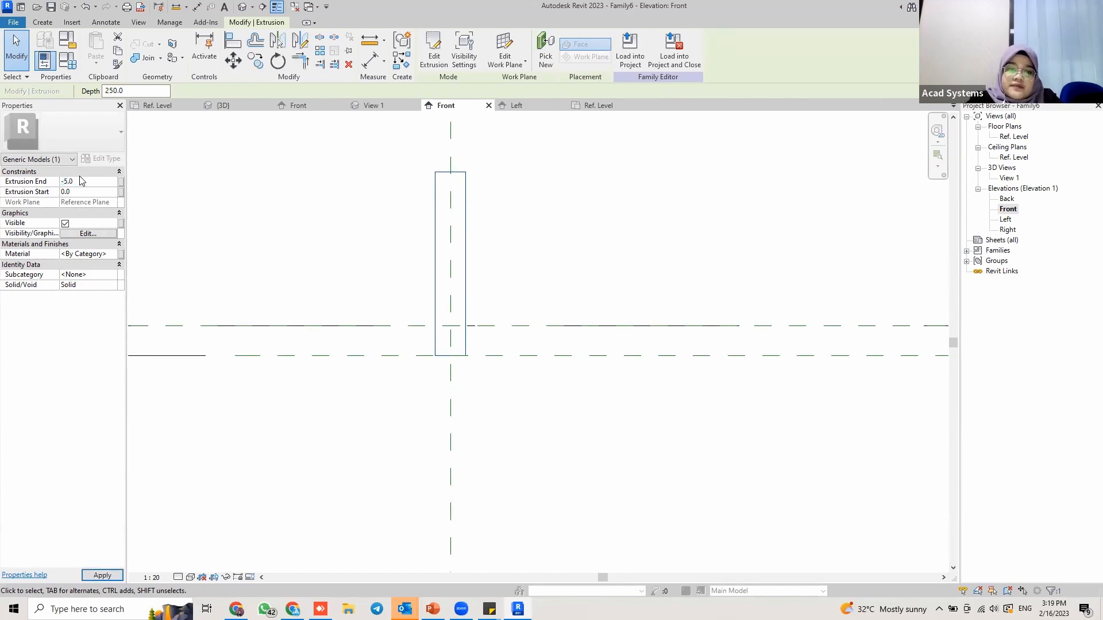
{"action": "left_click", "coordinate": [513, 389]}
{"action": "scroll", "coordinate": [443, 357], "scroll_direction": "up", "scroll_amount": 4}
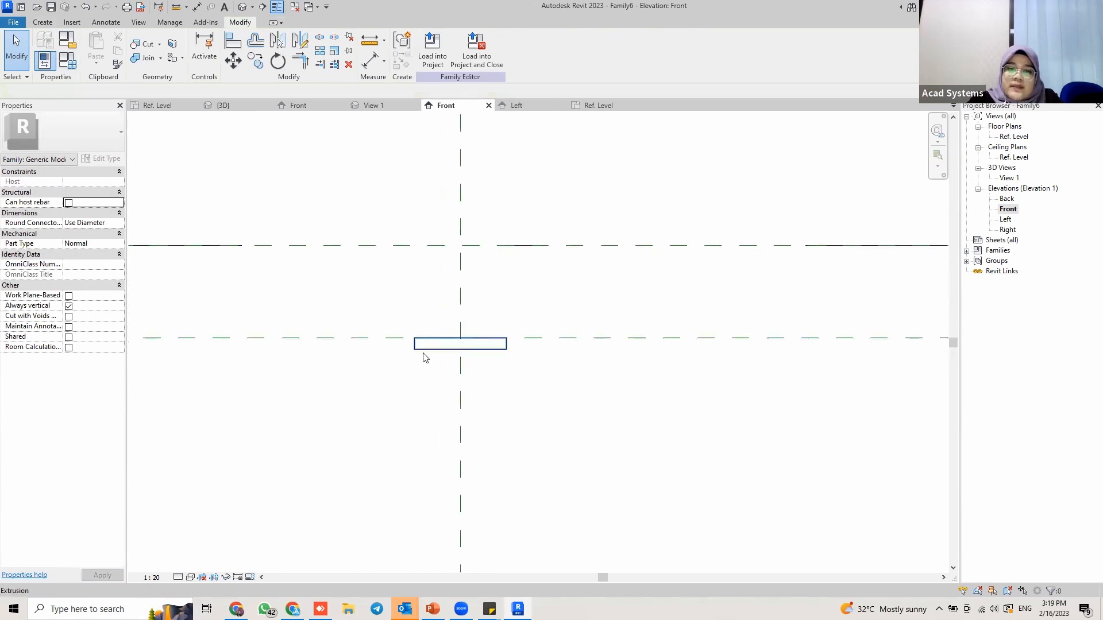
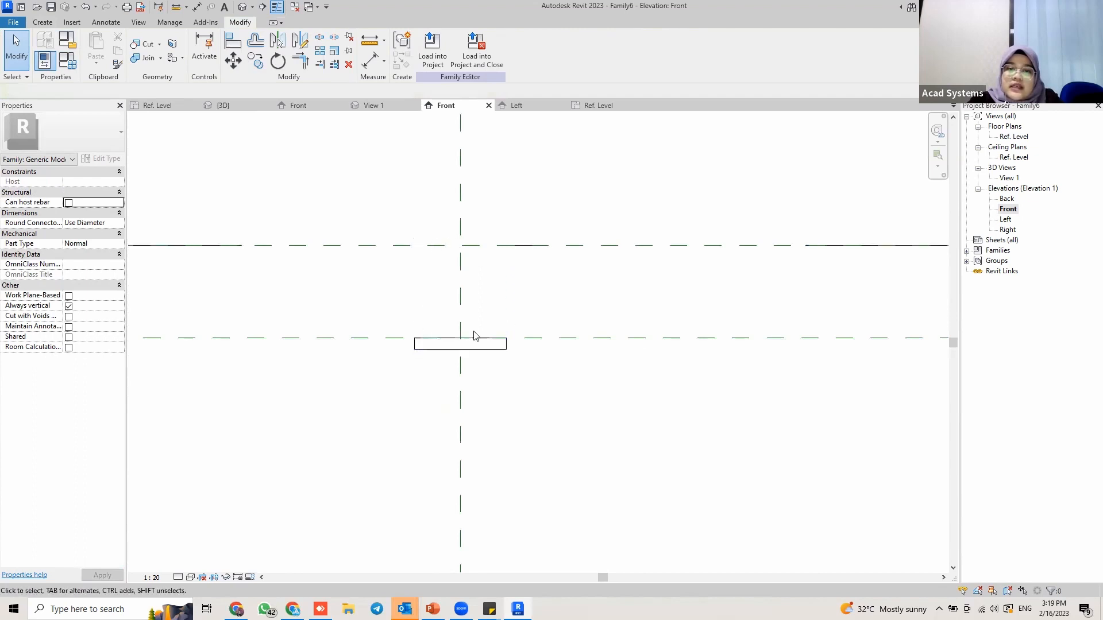
Copy the thin plate extrusion about 55 mm to the left along the lower reference plane.
{"action": "left_click", "coordinate": [489, 348]}
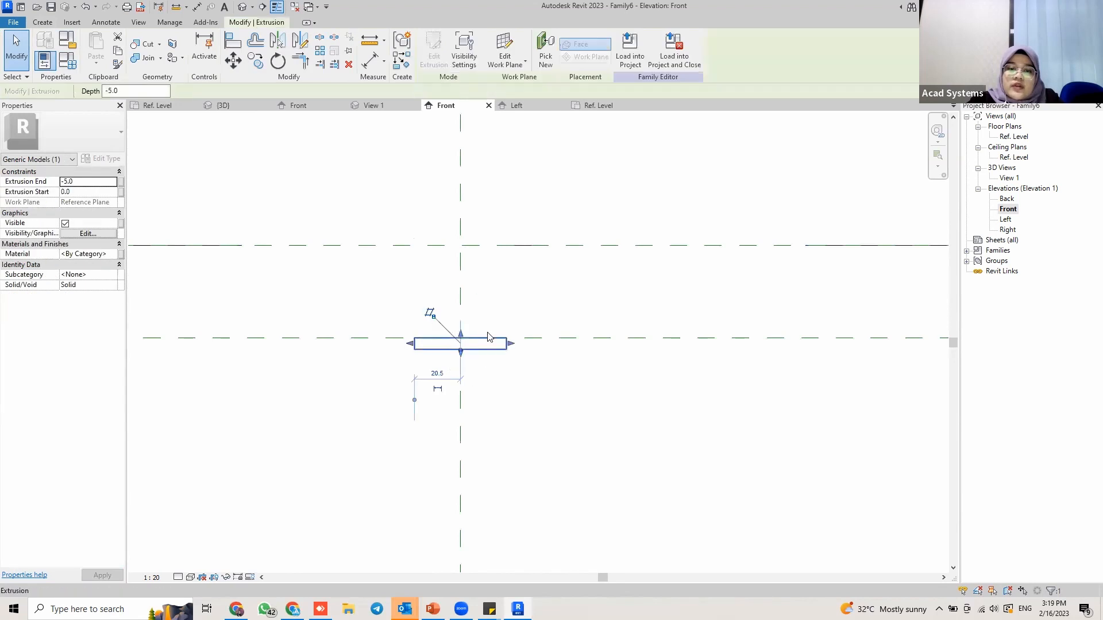
{"action": "middle_click_drag", "start_coordinate": [473, 292], "coordinate": [457, 343]}
{"action": "scroll", "coordinate": [467, 338], "scroll_direction": "down", "scroll_amount": 1}
{"action": "scroll", "coordinate": [468, 307], "scroll_direction": "down", "scroll_amount": 1}
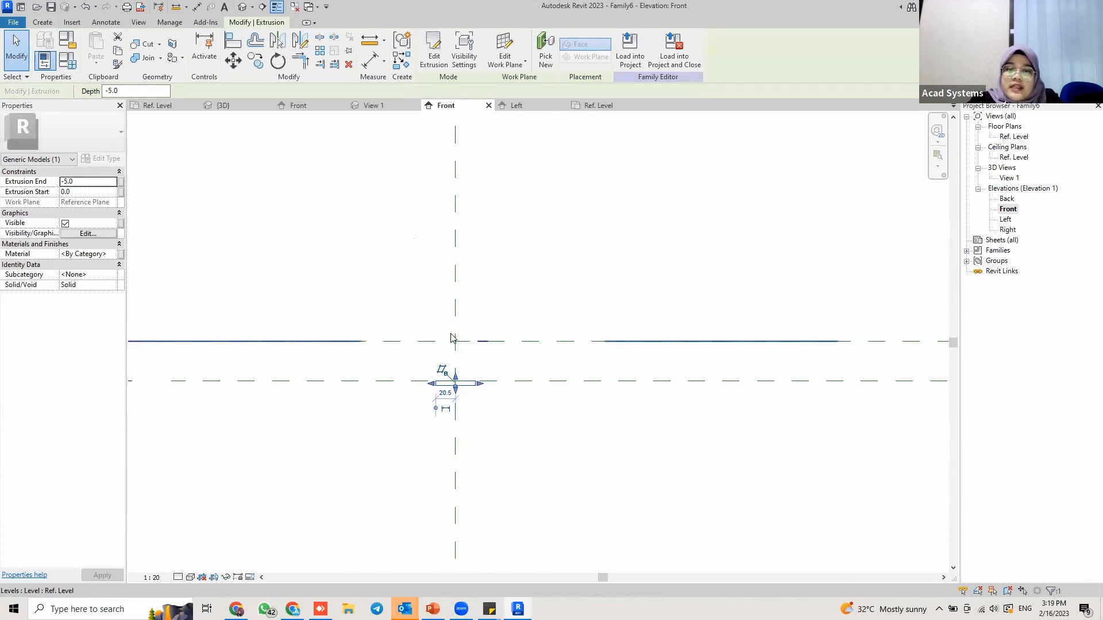
{"action": "scroll", "coordinate": [453, 276], "scroll_direction": "down", "scroll_amount": 1}
{"action": "middle_click_drag", "start_coordinate": [453, 278], "coordinate": [468, 250]}
{"action": "scroll", "coordinate": [468, 338], "scroll_direction": "down", "scroll_amount": 1}
{"action": "middle_click_drag", "start_coordinate": [445, 431], "coordinate": [453, 283]}
{"action": "scroll", "coordinate": [442, 399], "scroll_direction": "up", "scroll_amount": 4}
{"action": "middle_click_drag", "start_coordinate": [488, 427], "coordinate": [485, 359]}
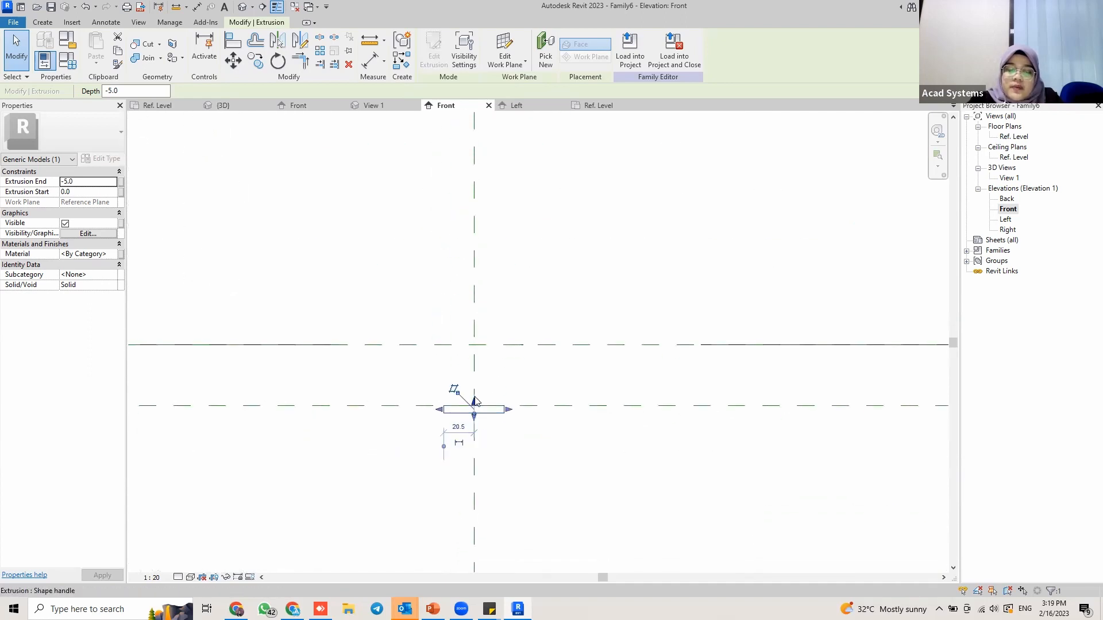
{"action": "key", "text": "c"}
{"action": "key", "text": "o"}
{"action": "left_click", "coordinate": [475, 407]}
{"action": "left_click", "coordinate": [393, 405]}
{"action": "key", "text": "Escape"}
Reassign the copied plate's work plane to Ref. Level by picking the level in the view.
{"action": "left_click", "coordinate": [393, 413]}
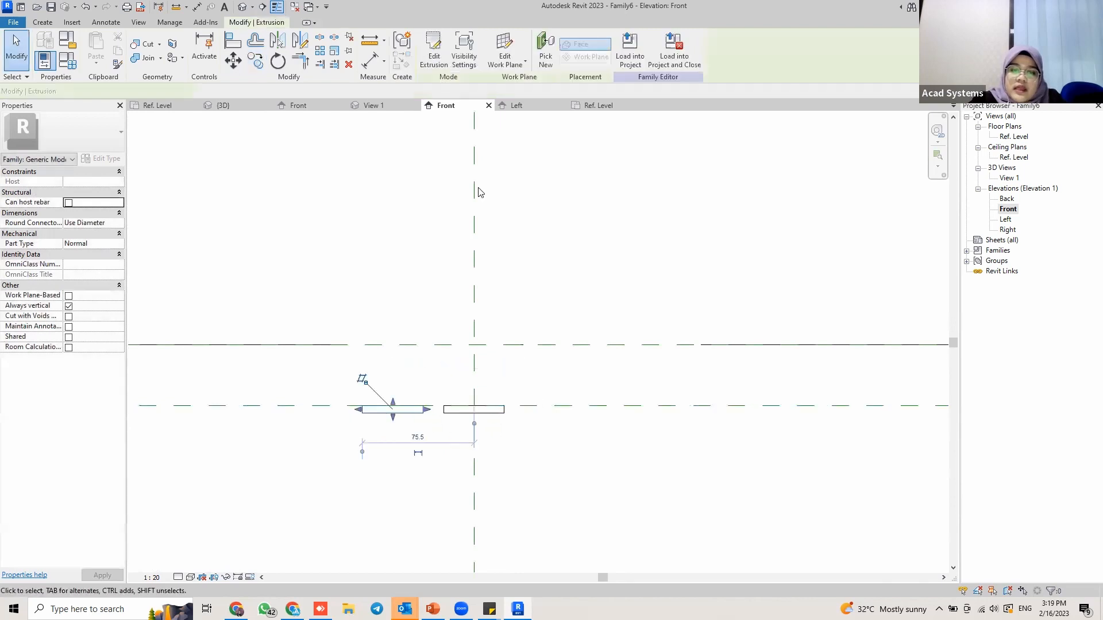
{"action": "left_click", "coordinate": [505, 49]}
{"action": "left_click", "coordinate": [275, 264]}
{"action": "left_click", "coordinate": [333, 315]}
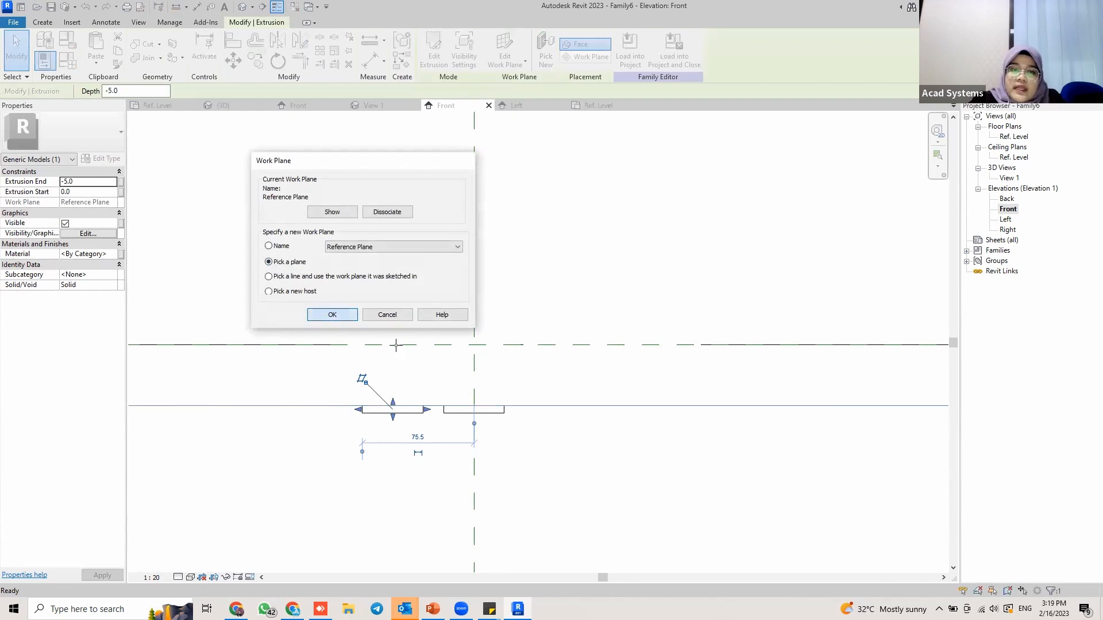
{"action": "left_click", "coordinate": [402, 345]}
Move the copied plate 55 mm to the right so it is centred on the Center (Left/Right) reference plane.
{"action": "left_click", "coordinate": [404, 352]}
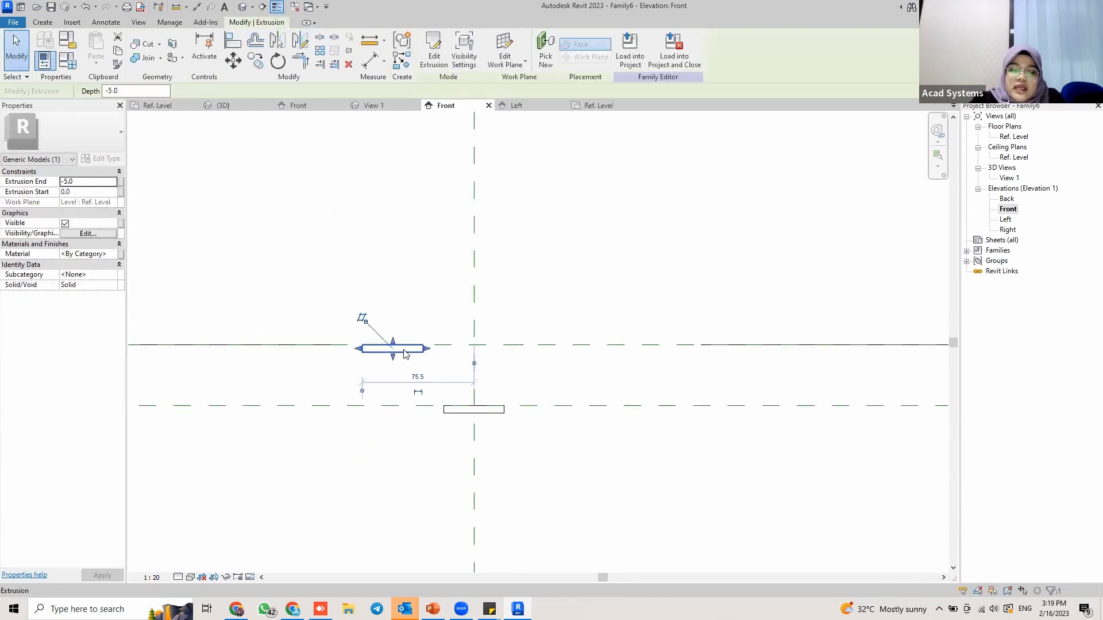
{"action": "key", "text": "m"}
{"action": "key", "text": "v"}
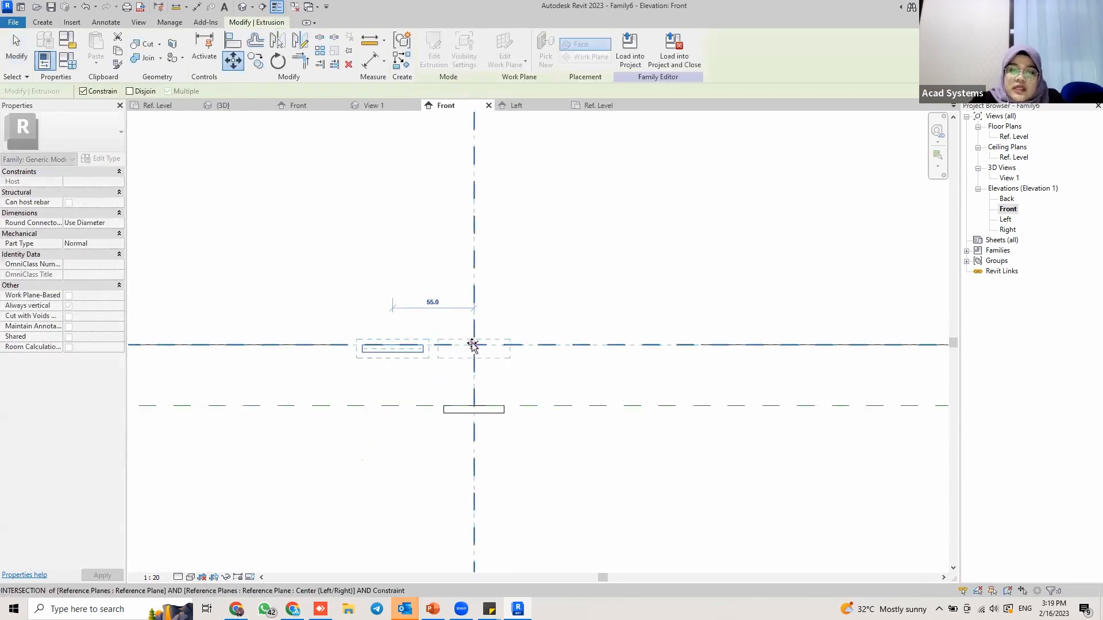
{"action": "left_click", "coordinate": [474, 345]}
{"action": "key", "text": "Escape"}
Set the copied plate's Extrusion End to 5 mm so it extends above Ref. Level.
{"action": "scroll", "coordinate": [493, 363], "scroll_direction": "up", "scroll_amount": 1}
{"action": "scroll", "coordinate": [485, 354], "scroll_direction": "up", "scroll_amount": 1}
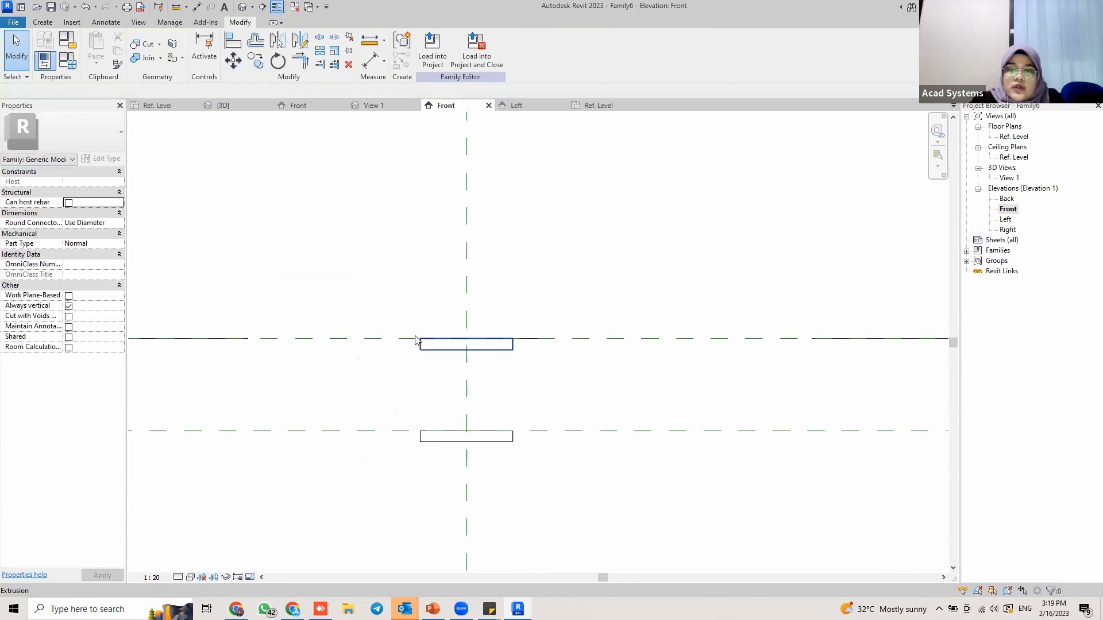
{"action": "left_click", "coordinate": [449, 352]}
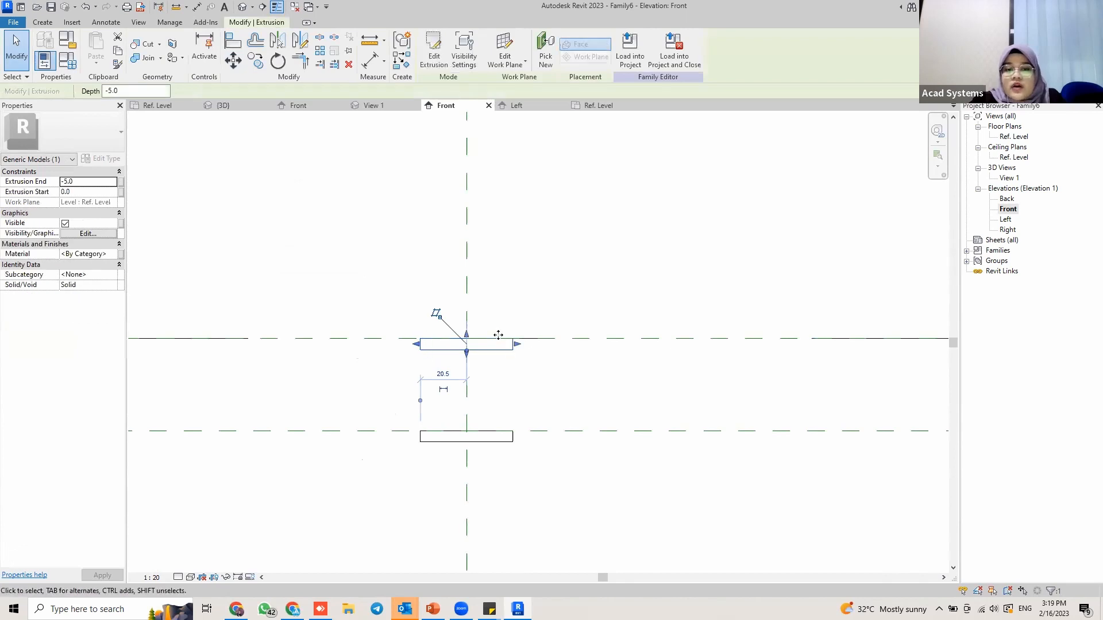
{"action": "left_click", "coordinate": [92, 181]}
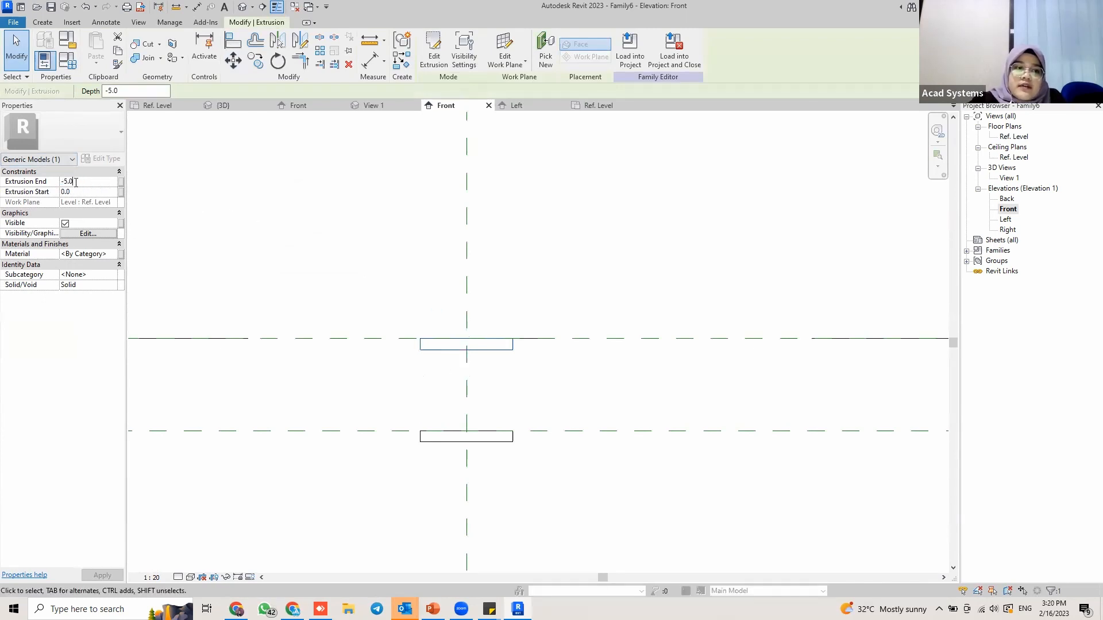
{"action": "left_click", "coordinate": [72, 191]}
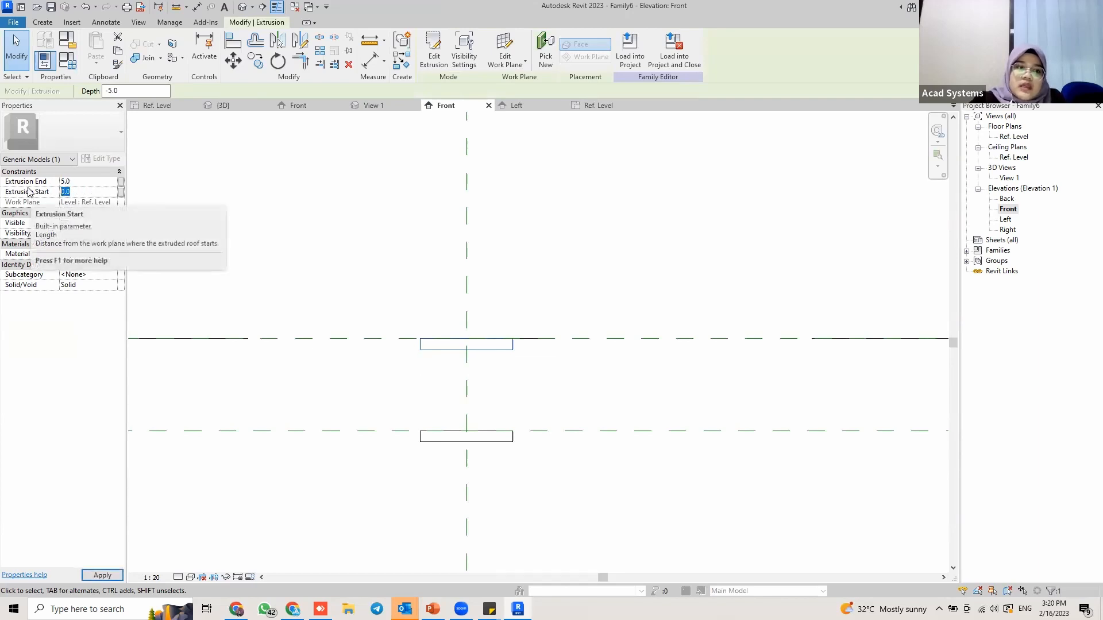
{"action": "type", "text": "1"}
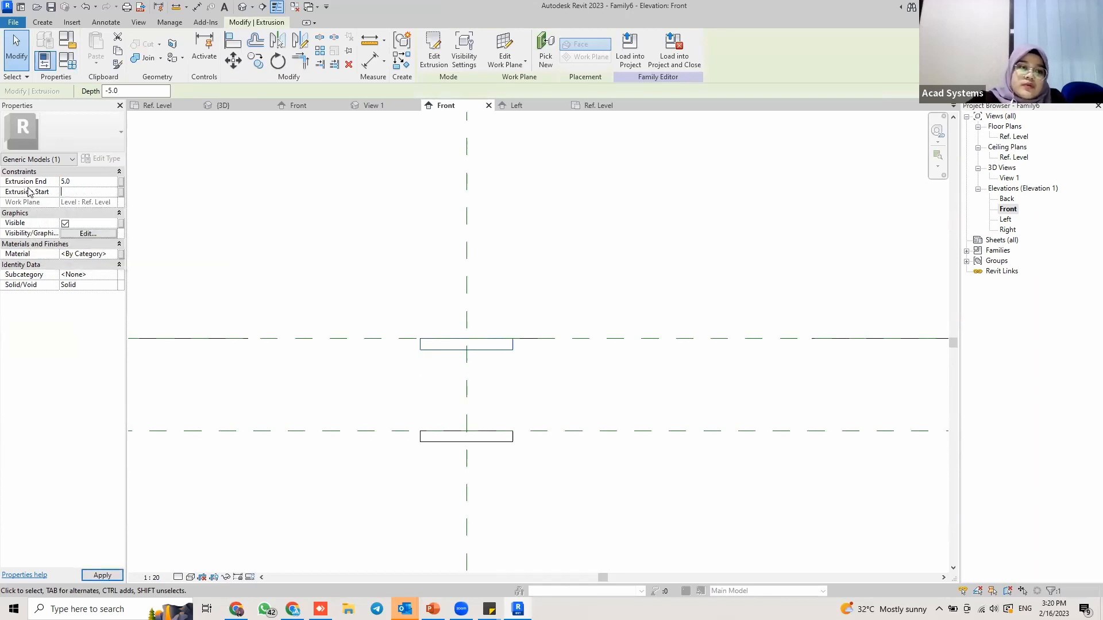
{"action": "left_click", "coordinate": [622, 305]}
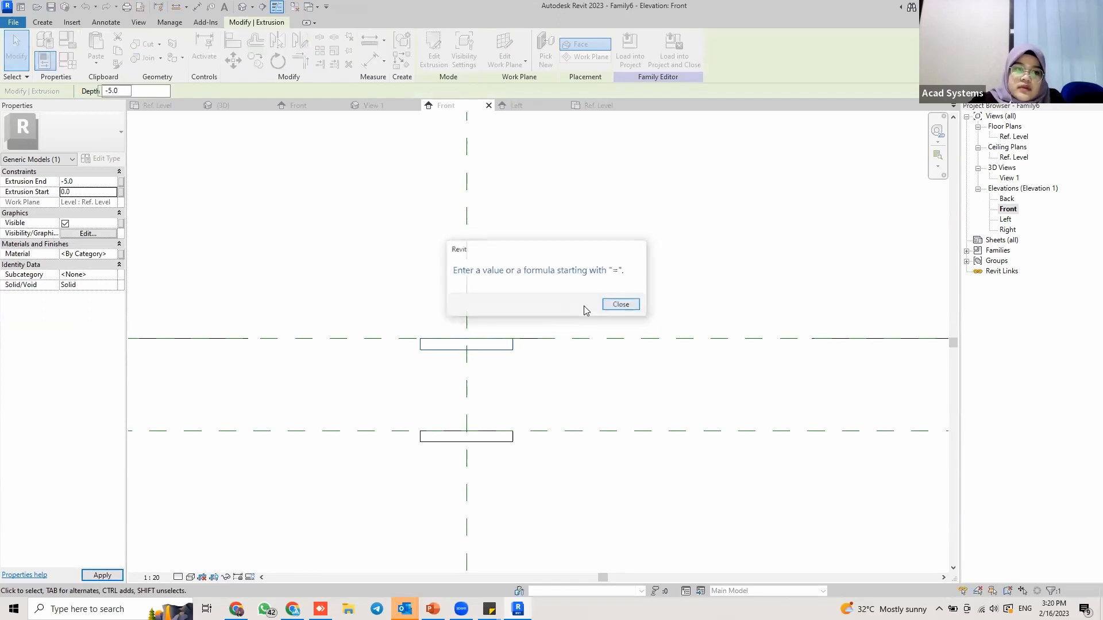
{"action": "left_click", "coordinate": [81, 182]}
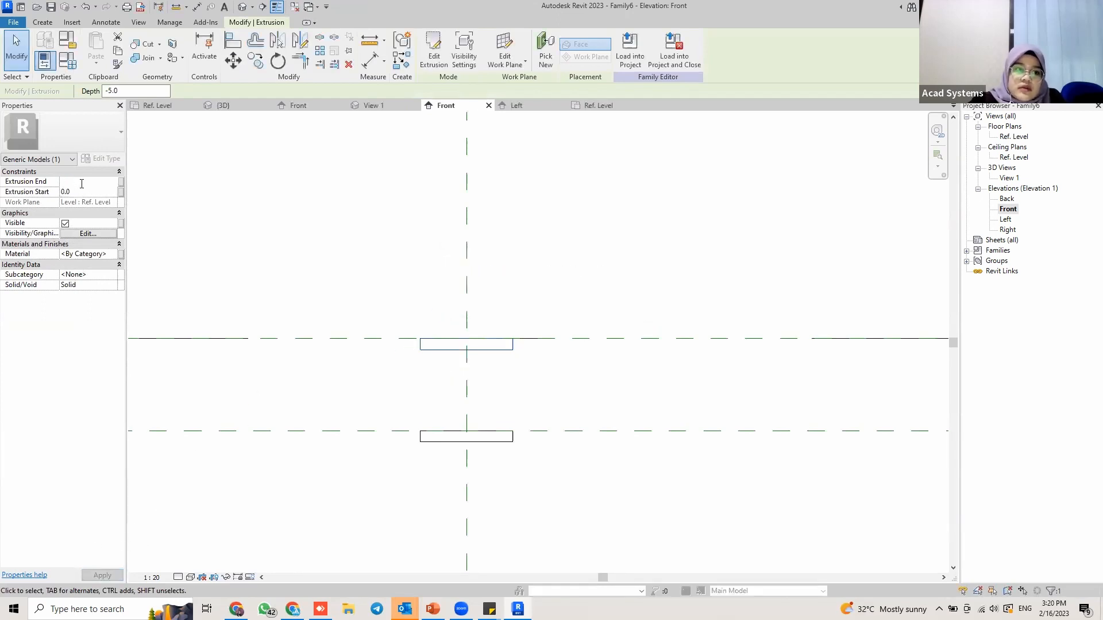
{"action": "type", "text": "5"}
{"action": "key", "text": "Return"}
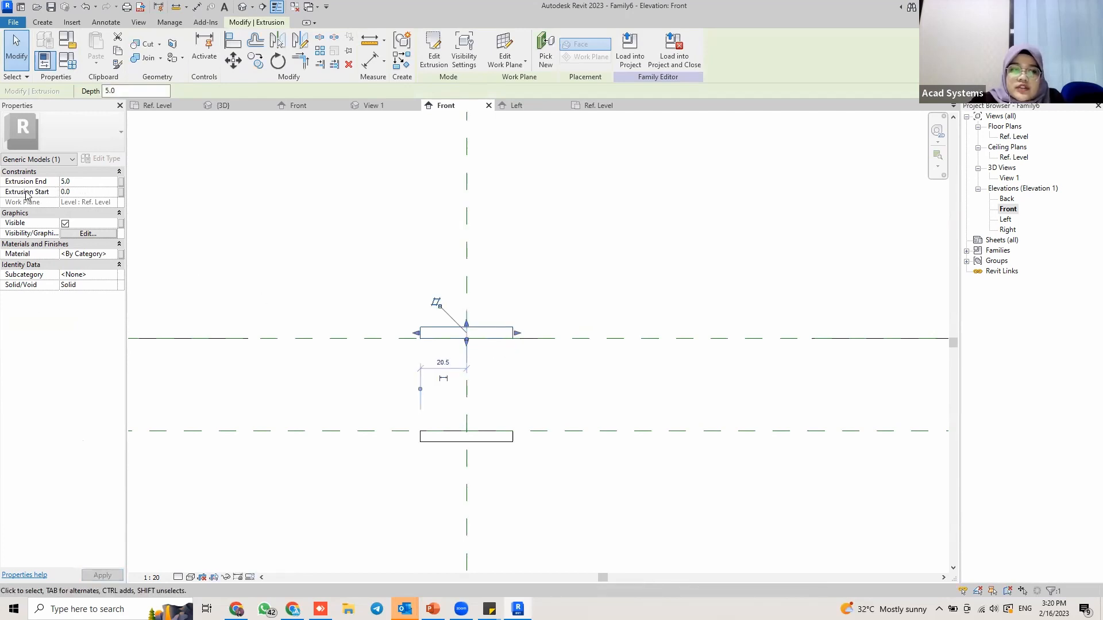
Copy the plate at Ref. Level about 50 mm to the left along the level line.
{"action": "left_click", "coordinate": [556, 327]}
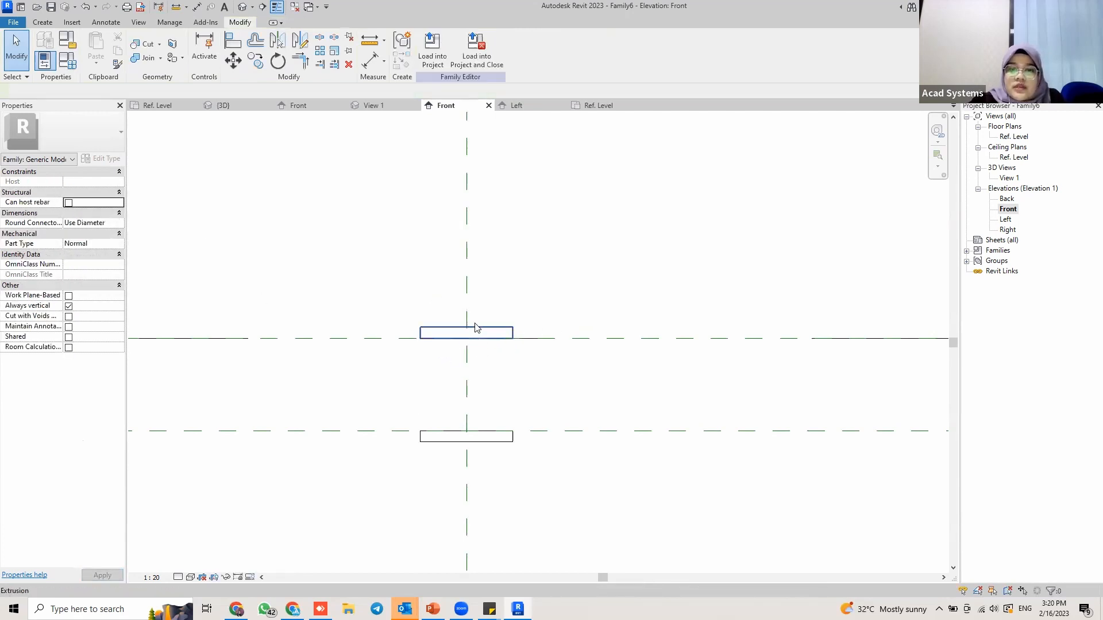
{"action": "scroll", "coordinate": [484, 335], "scroll_direction": "down", "scroll_amount": 1}
{"action": "left_click", "coordinate": [480, 325]}
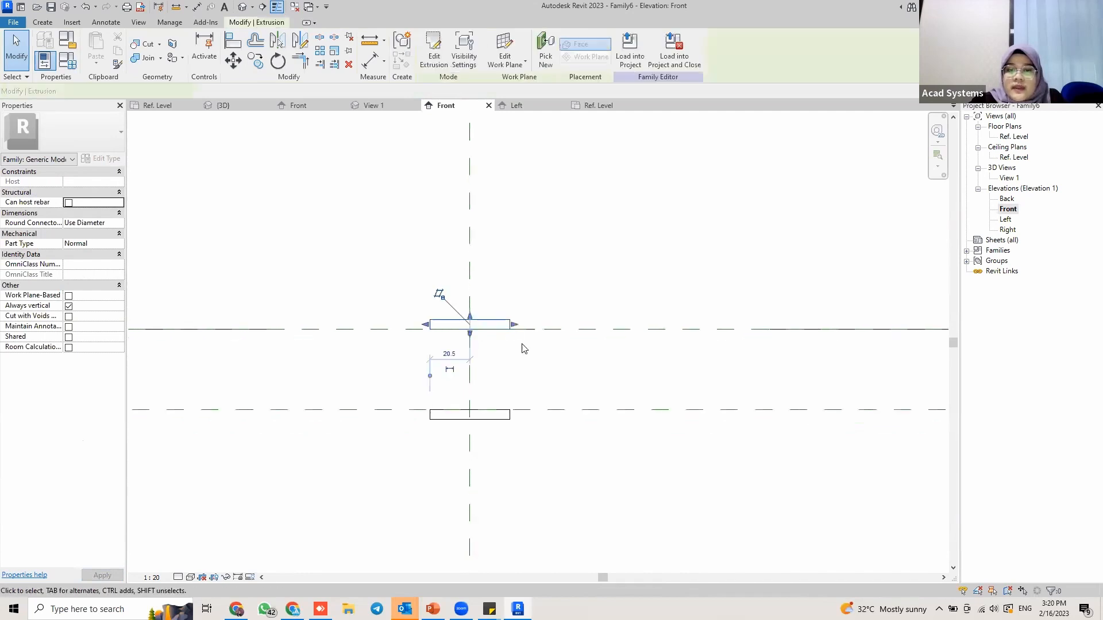
{"action": "key", "text": "c"}
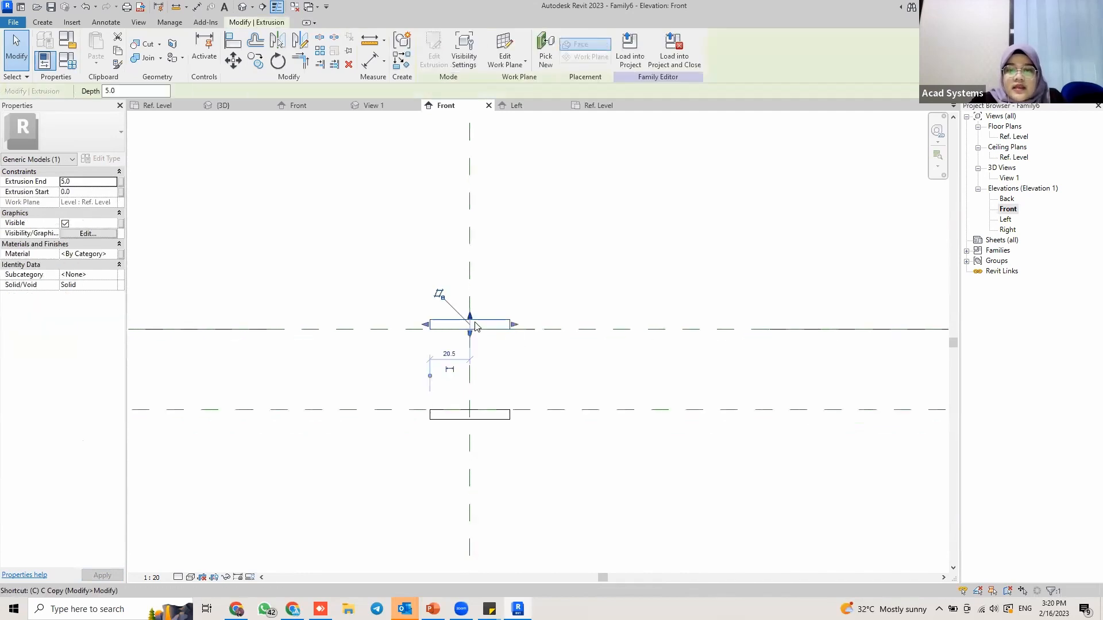
{"action": "key", "text": "Escape"}
{"action": "left_click", "coordinate": [470, 328]}
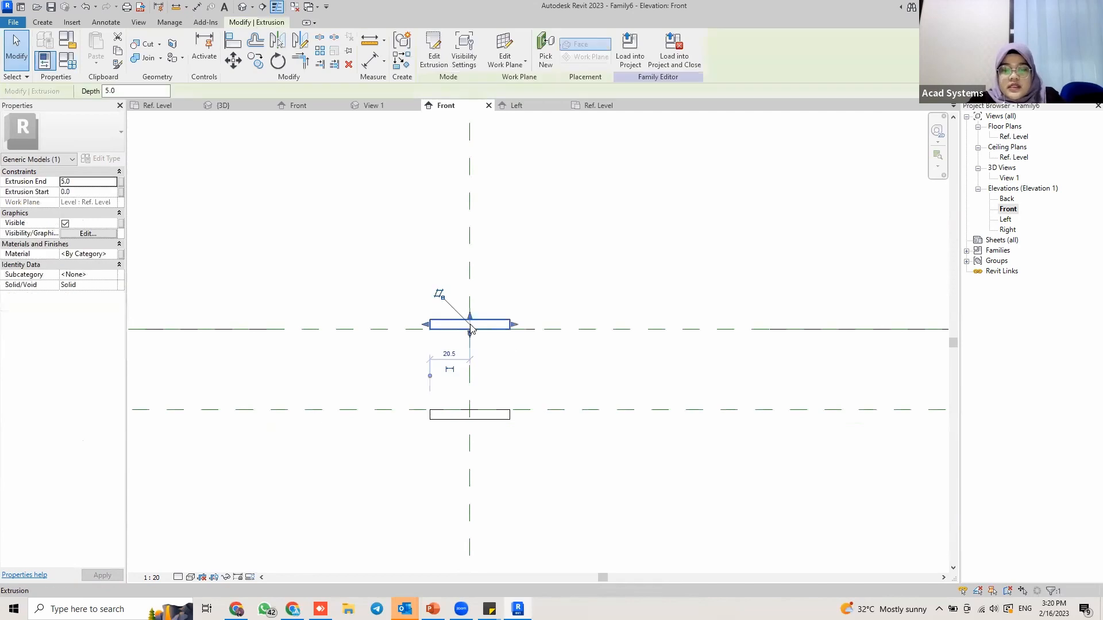
{"action": "key", "text": "c"}
{"action": "key", "text": "c"}
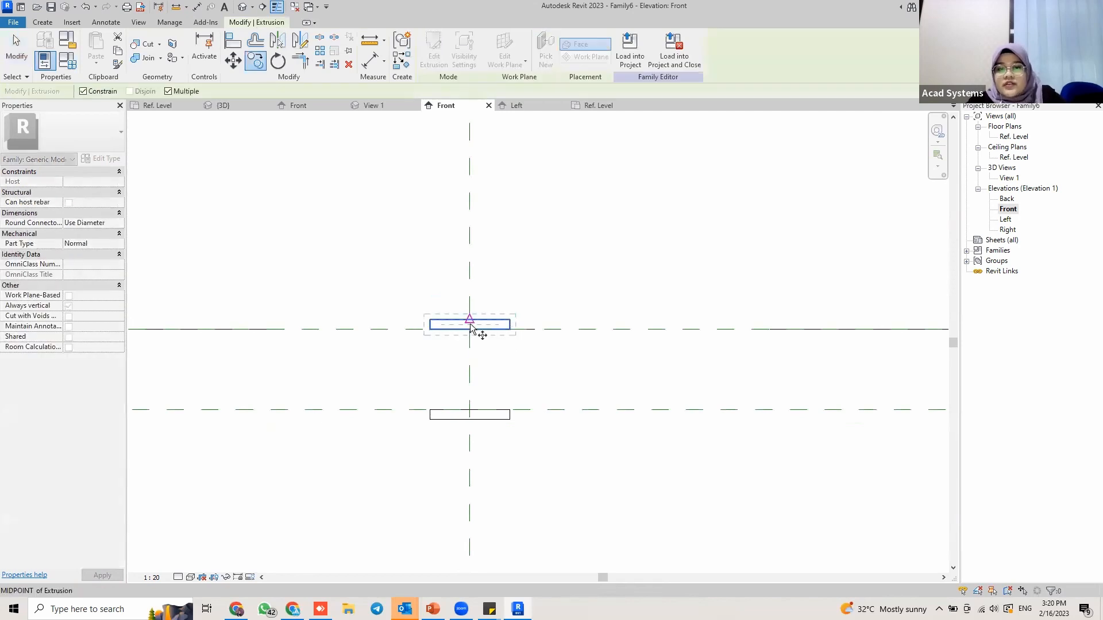
{"action": "left_click", "coordinate": [376, 331]}
{"action": "key", "text": "Escape"}
{"action": "scroll", "coordinate": [423, 308], "scroll_direction": "down", "scroll_amount": 1}
{"action": "middle_click_drag", "start_coordinate": [441, 328], "coordinate": [465, 385]}
{"action": "key", "text": "Escape"}
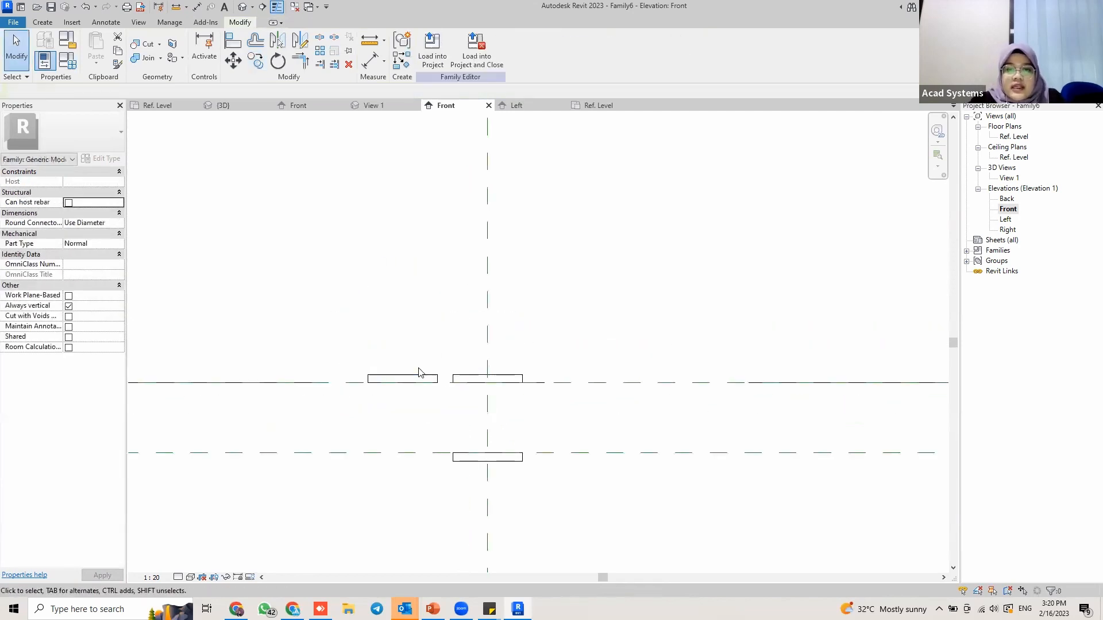
Reassign the new copy's work plane to the upper reference plane at the top of the Dropper Height dimension.
{"action": "left_click", "coordinate": [413, 381]}
{"action": "left_click", "coordinate": [505, 48]}
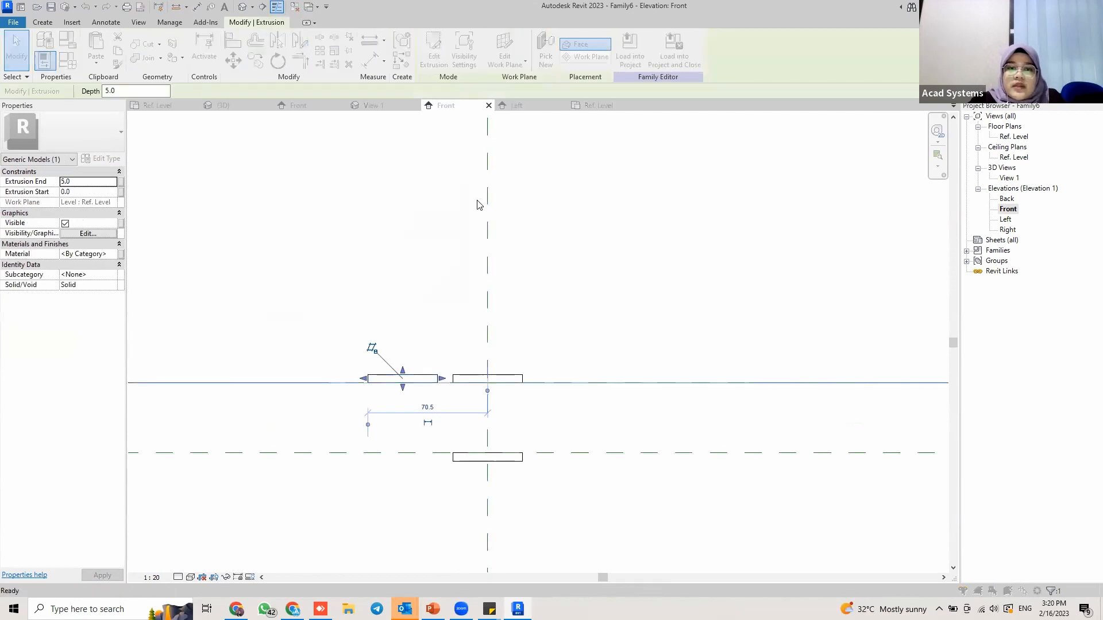
{"action": "left_click", "coordinate": [326, 318]}
{"action": "scroll", "coordinate": [540, 236], "scroll_direction": "down", "scroll_amount": 2}
{"action": "middle_click_drag", "start_coordinate": [566, 232], "coordinate": [547, 494]}
{"action": "scroll", "coordinate": [528, 301], "scroll_direction": "down", "scroll_amount": 2}
{"action": "middle_click_drag", "start_coordinate": [528, 301], "coordinate": [500, 433]}
{"action": "scroll", "coordinate": [522, 243], "scroll_direction": "down", "scroll_amount": 1}
{"action": "middle_click_drag", "start_coordinate": [497, 337], "coordinate": [428, 595]}
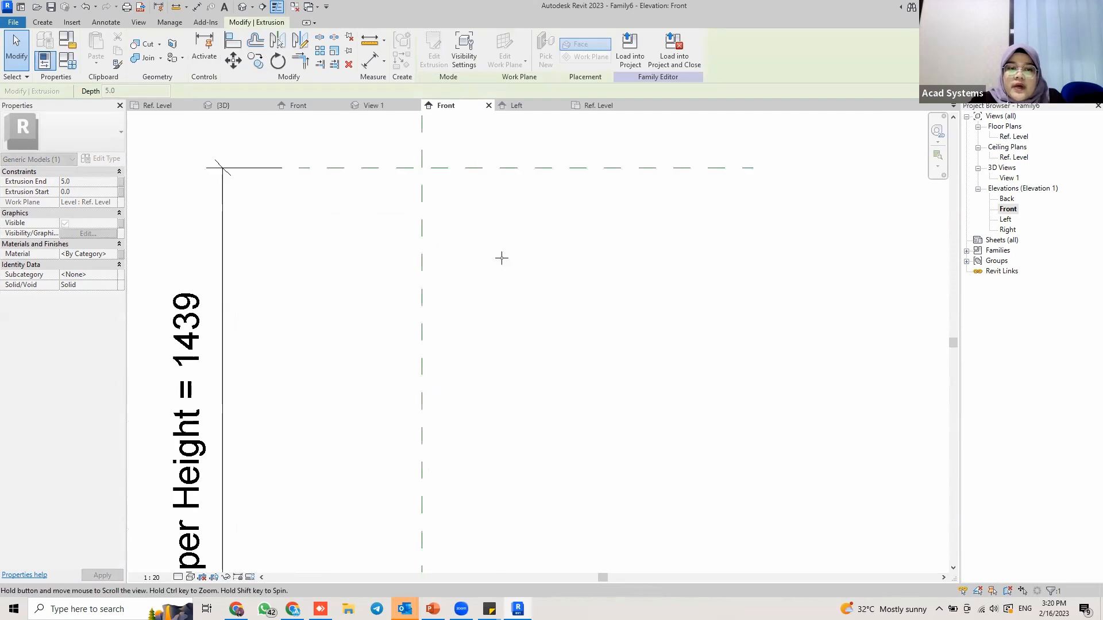
{"action": "scroll", "coordinate": [501, 257], "scroll_direction": "down", "scroll_amount": 2}
{"action": "left_click", "coordinate": [449, 199]}
{"action": "middle_click_drag", "start_coordinate": [468, 212], "coordinate": [458, 252]}
{"action": "left_click", "coordinate": [457, 252]}
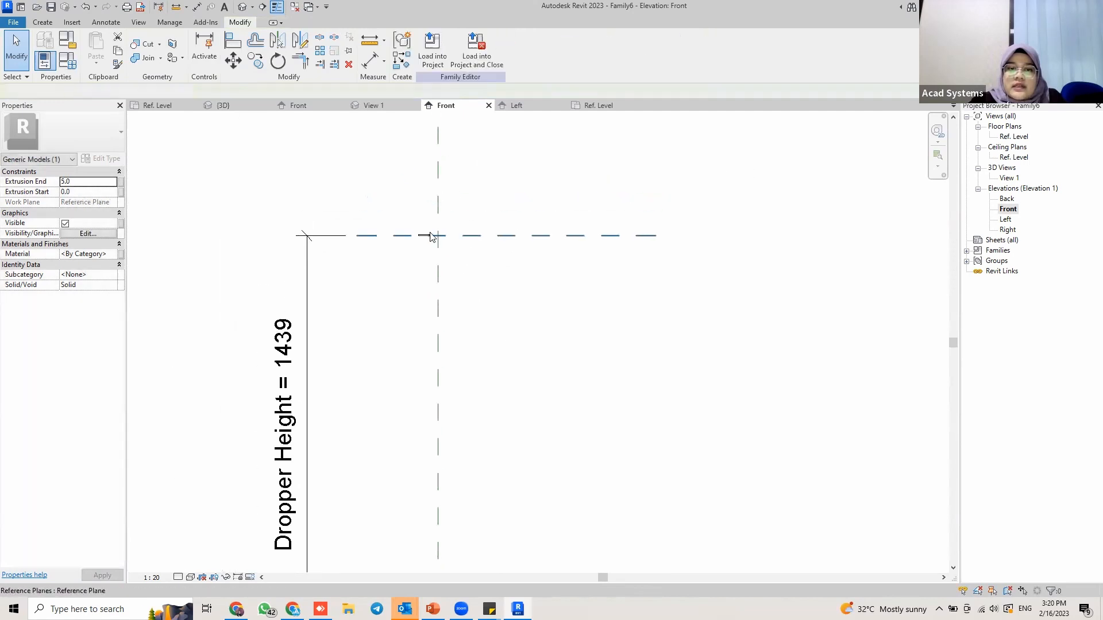
Set the upper plate's Extrusion End to 0 and Extrusion Start to -5 so it sits below the upper reference plane.
{"action": "scroll", "coordinate": [419, 239], "scroll_direction": "up", "scroll_amount": 4}
{"action": "left_click", "coordinate": [465, 244]}
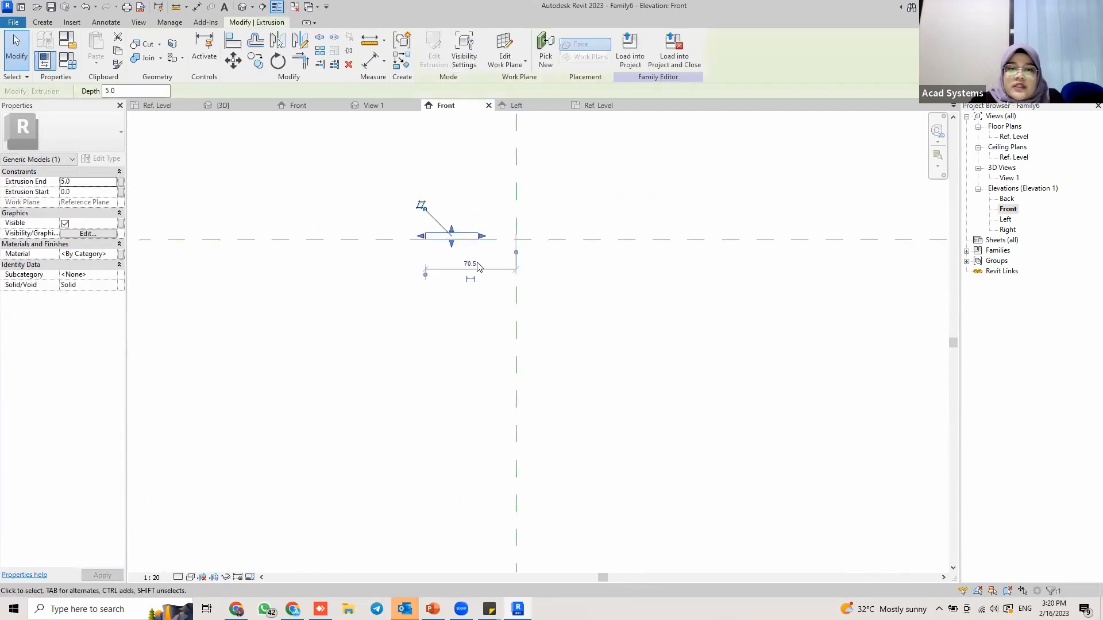
{"action": "scroll", "coordinate": [360, 238], "scroll_direction": "down", "scroll_amount": 3}
{"action": "middle_click_drag", "start_coordinate": [343, 239], "coordinate": [387, 243]}
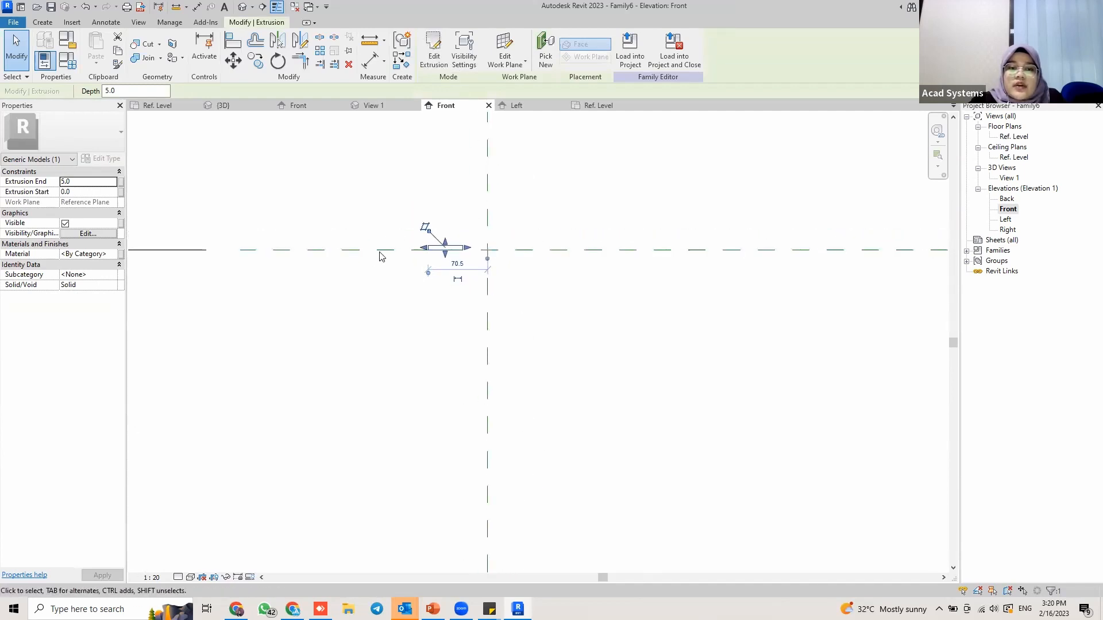
{"action": "scroll", "coordinate": [419, 235], "scroll_direction": "down", "scroll_amount": 2}
{"action": "middle_click_drag", "start_coordinate": [280, 248], "coordinate": [333, 242]}
{"action": "scroll", "coordinate": [413, 238], "scroll_direction": "up", "scroll_amount": 4}
{"action": "middle_click_drag", "start_coordinate": [434, 249], "coordinate": [315, 248]}
{"action": "left_click", "coordinate": [84, 182]}
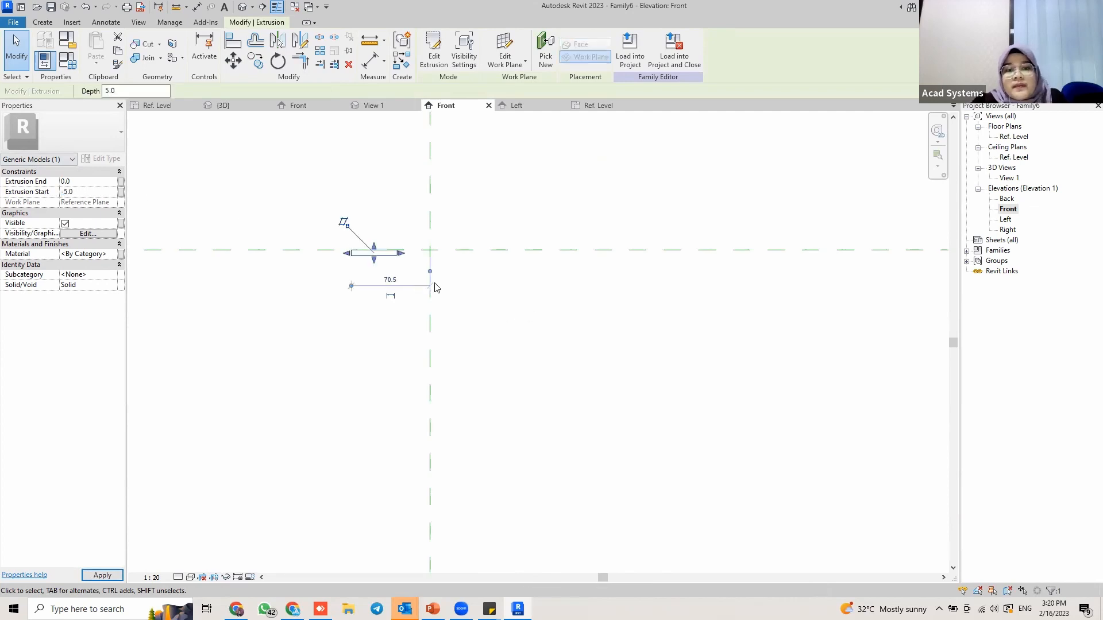
Move the upper plate about 50 mm to the right so it is centred on the Center (Left/Right) reference plane.
{"action": "key", "text": "Escape"}
{"action": "key", "text": "m"}
{"action": "key", "text": "v"}
{"action": "key", "text": "Escape"}
{"action": "left_click", "coordinate": [384, 261]}
{"action": "key", "text": "m"}
{"action": "key", "text": "v"}
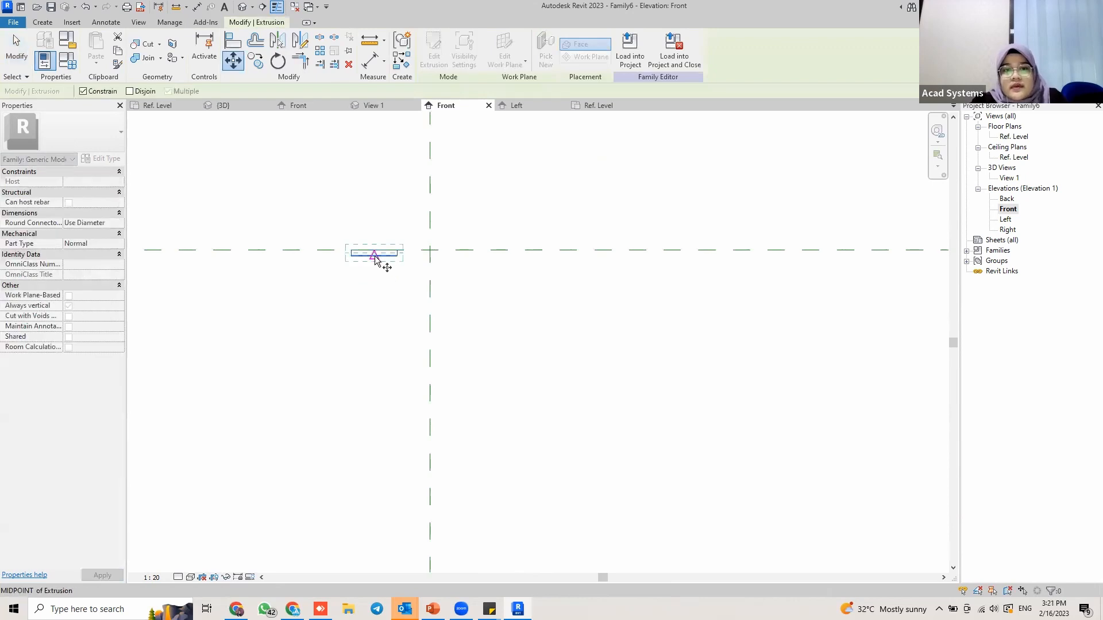
{"action": "left_click", "coordinate": [429, 256]}
{"action": "left_click", "coordinate": [535, 295]}
Examine the positions of the plates at the top and bottom of the Dropper Height dimension.
{"action": "scroll", "coordinate": [485, 298], "scroll_direction": "down", "scroll_amount": 2}
{"action": "middle_click_drag", "start_coordinate": [483, 298], "coordinate": [487, 66]}
{"action": "scroll", "coordinate": [486, 303], "scroll_direction": "down", "scroll_amount": 1}
{"action": "scroll", "coordinate": [511, 367], "scroll_direction": "down", "scroll_amount": 2}
{"action": "middle_click_drag", "start_coordinate": [499, 316], "coordinate": [488, 191]}
{"action": "scroll", "coordinate": [485, 504], "scroll_direction": "down", "scroll_amount": 1}
{"action": "middle_click_drag", "start_coordinate": [486, 270], "coordinate": [477, 306]}
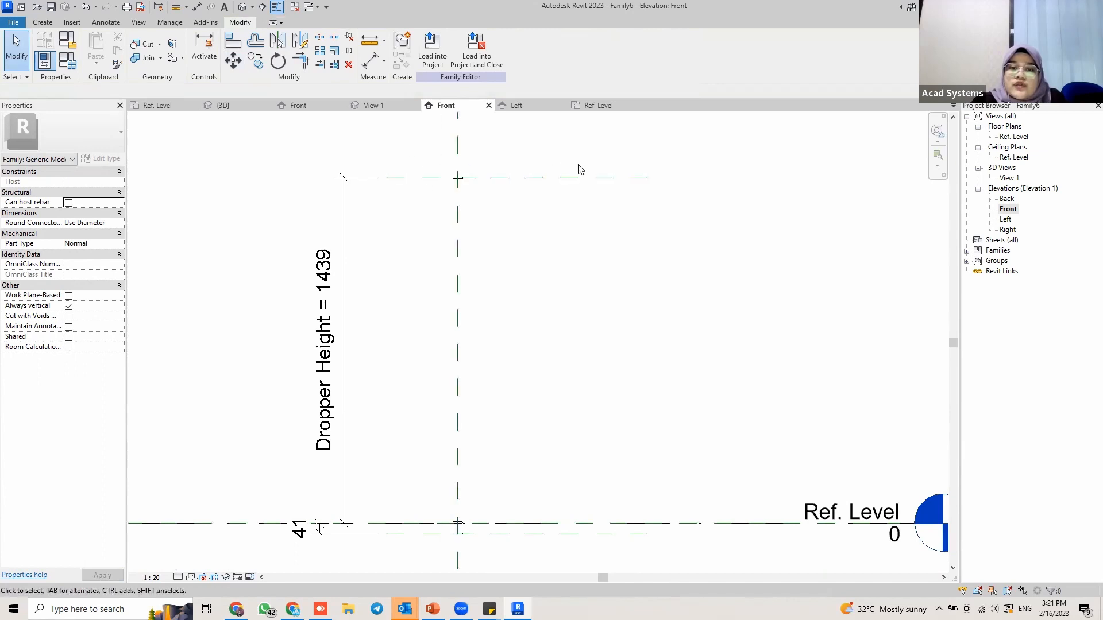
{"action": "middle_click_drag", "start_coordinate": [480, 514], "coordinate": [480, 483]}
{"action": "scroll", "coordinate": [464, 500], "scroll_direction": "up", "scroll_amount": 4}
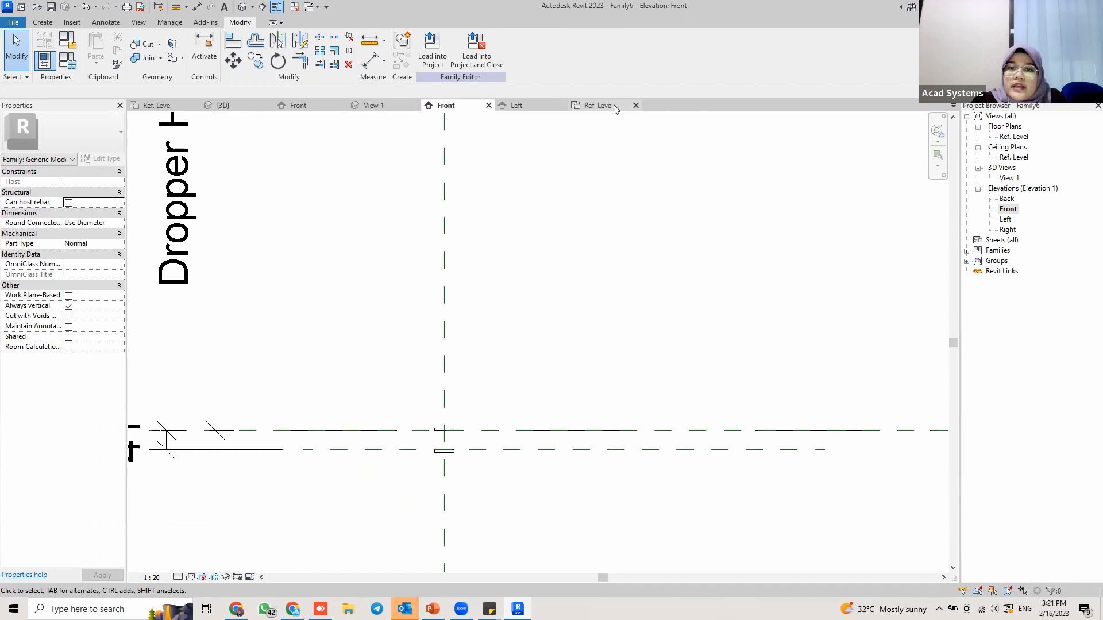
Close the inactive views and open the Ref. Level floor plan at the square plate.
{"action": "left_click", "coordinate": [294, 6]}
{"action": "double_click", "coordinate": [1012, 137]}
{"action": "scroll", "coordinate": [543, 348], "scroll_direction": "up", "scroll_amount": 6}
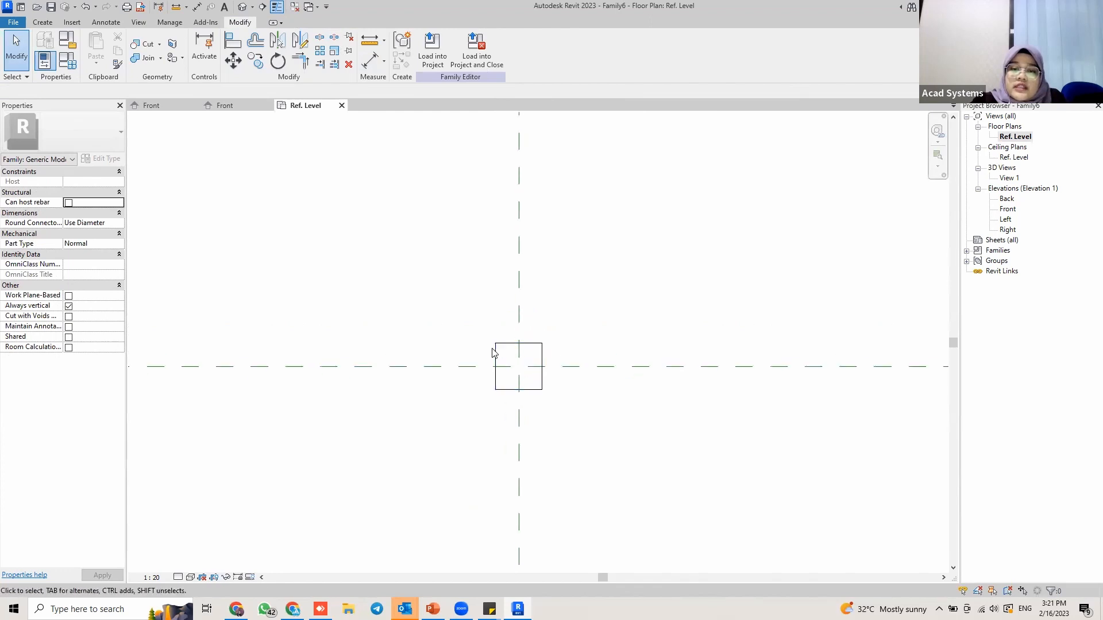
{"action": "scroll", "coordinate": [511, 380], "scroll_direction": "up", "scroll_amount": 2}
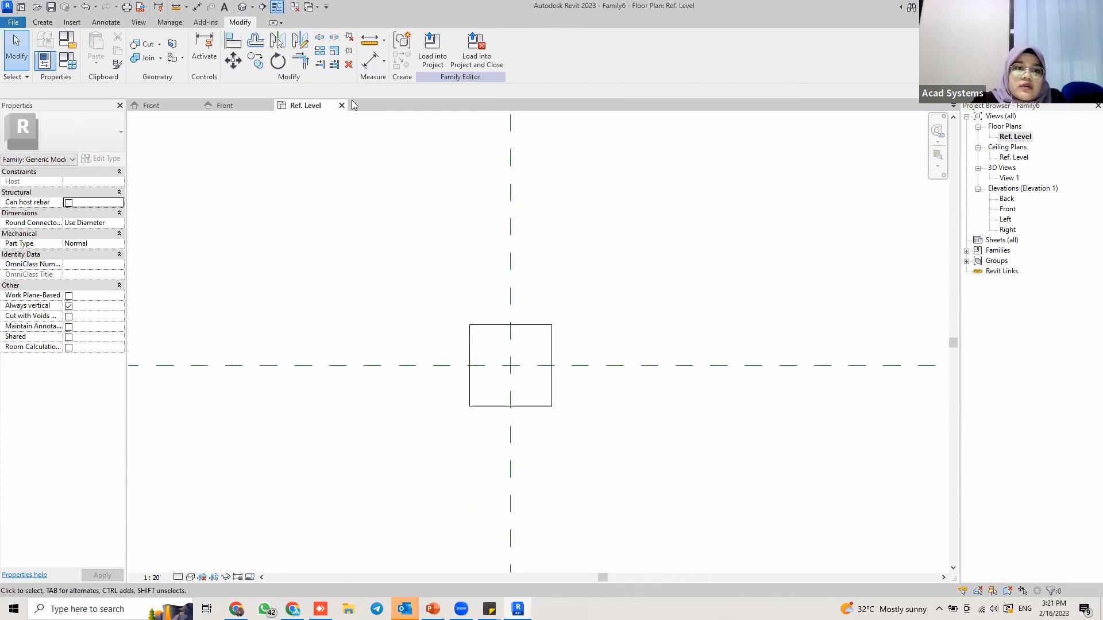
Create a 250 mm extrusion from an 8-sided circumscribed polygon with a 10 mm radius, centred on the intersection of the center reference planes.
{"action": "left_click", "coordinate": [43, 23]}
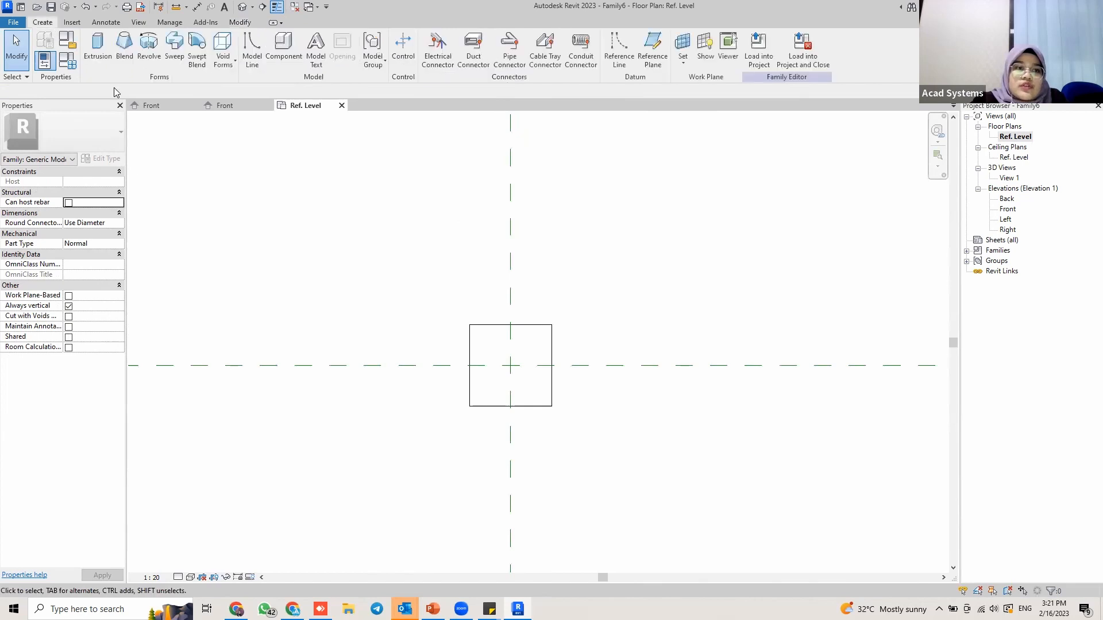
{"action": "left_click", "coordinate": [96, 56]}
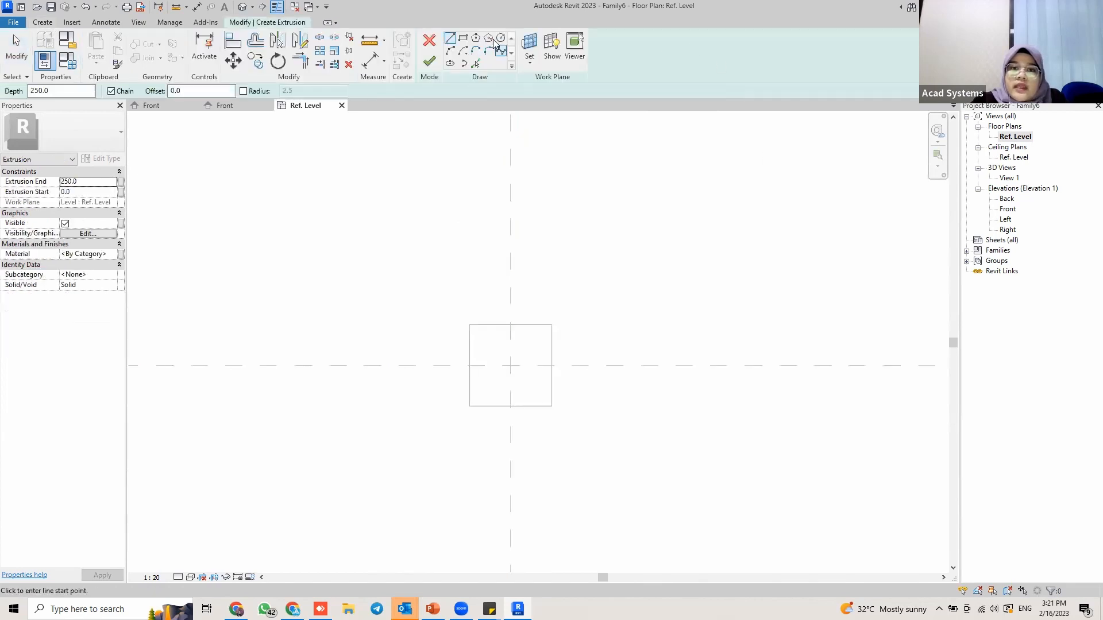
{"action": "left_click", "coordinate": [489, 40]}
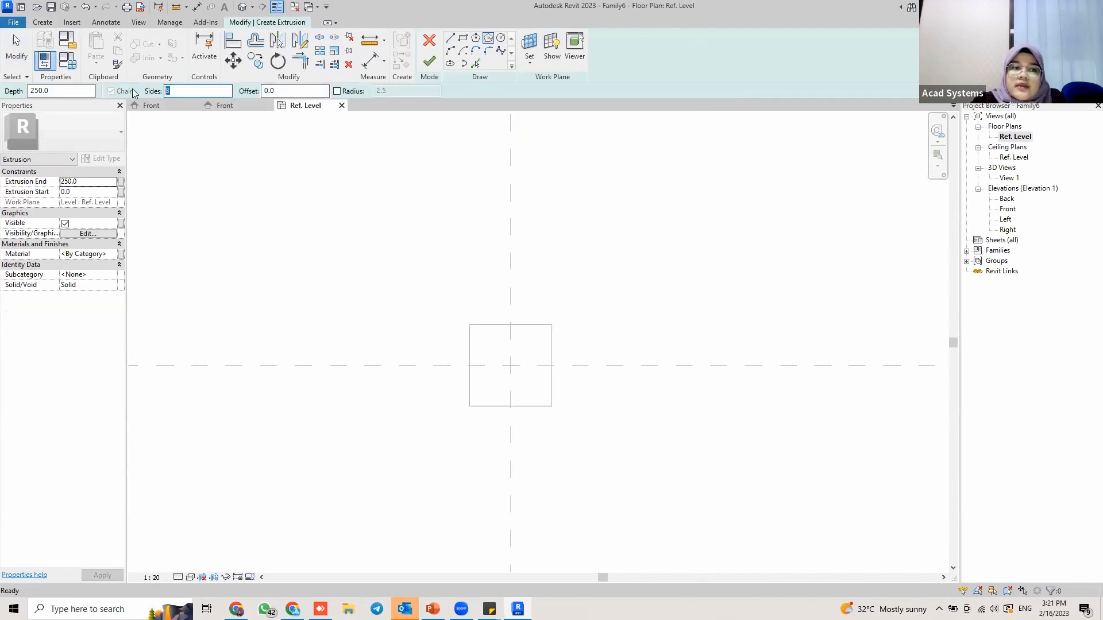
{"action": "scroll", "coordinate": [482, 339], "scroll_direction": "up", "scroll_amount": 3}
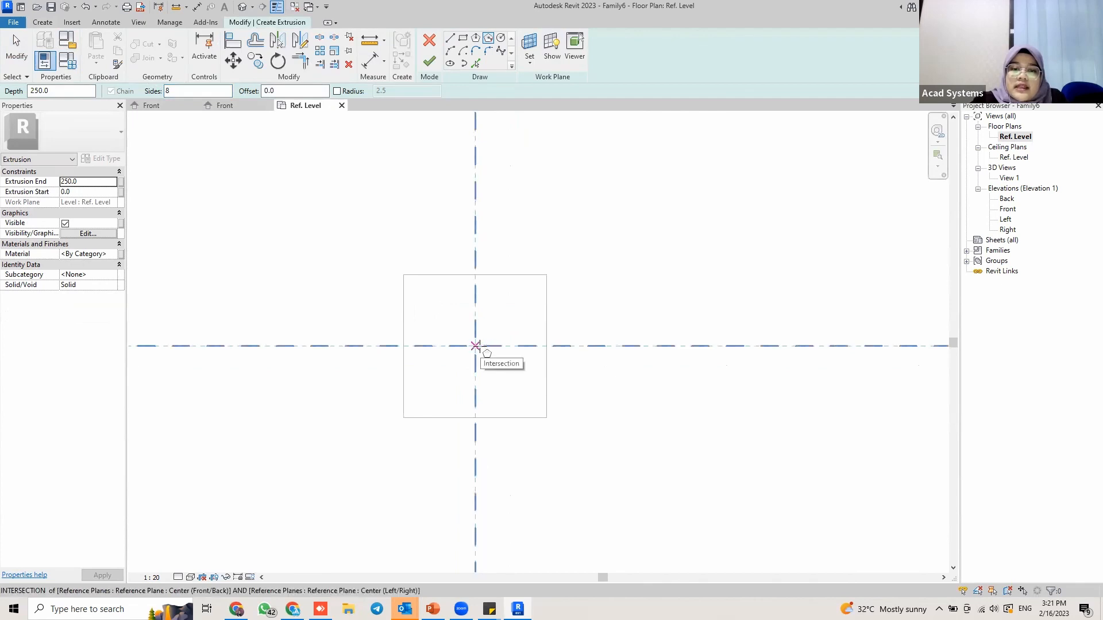
{"action": "left_click", "coordinate": [475, 345]}
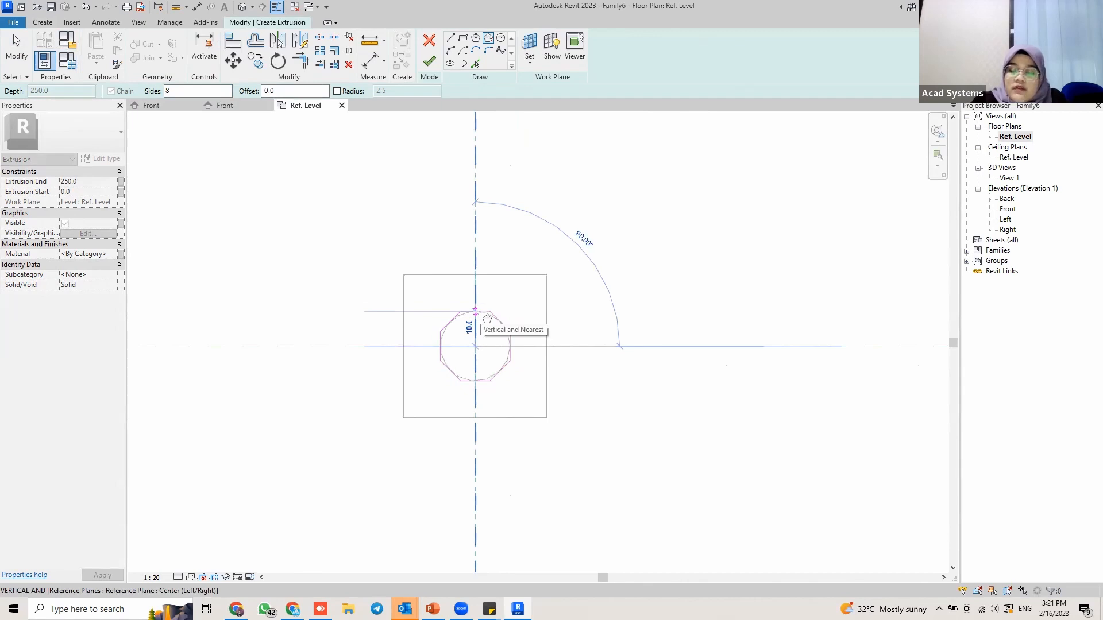
{"action": "type", "text": "10"}
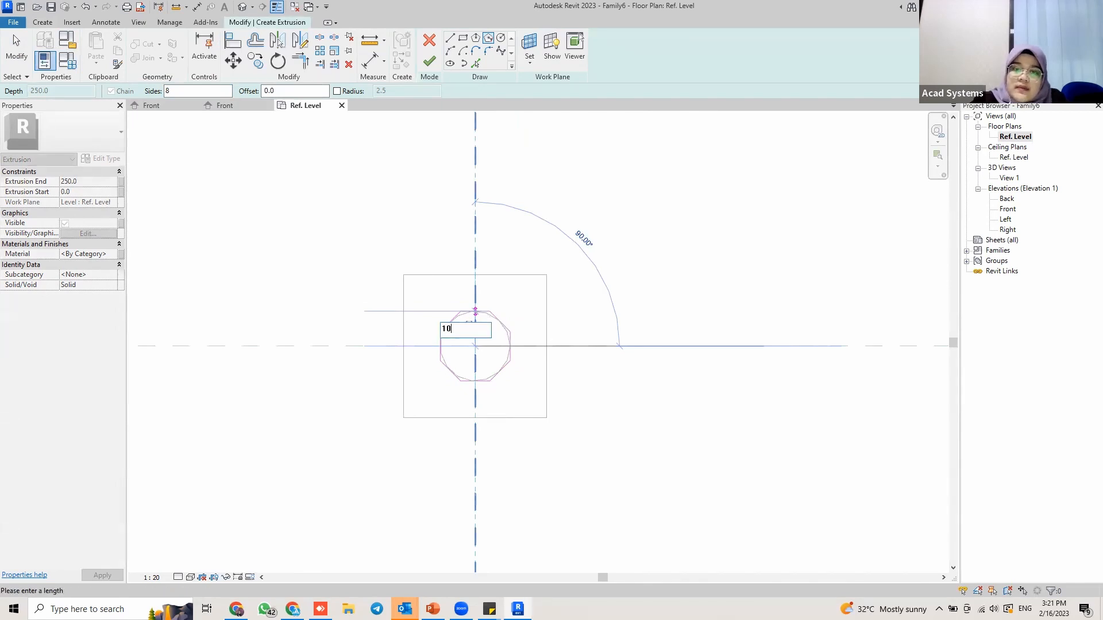
{"action": "key", "text": "Return"}
{"action": "key", "text": "Escape"}
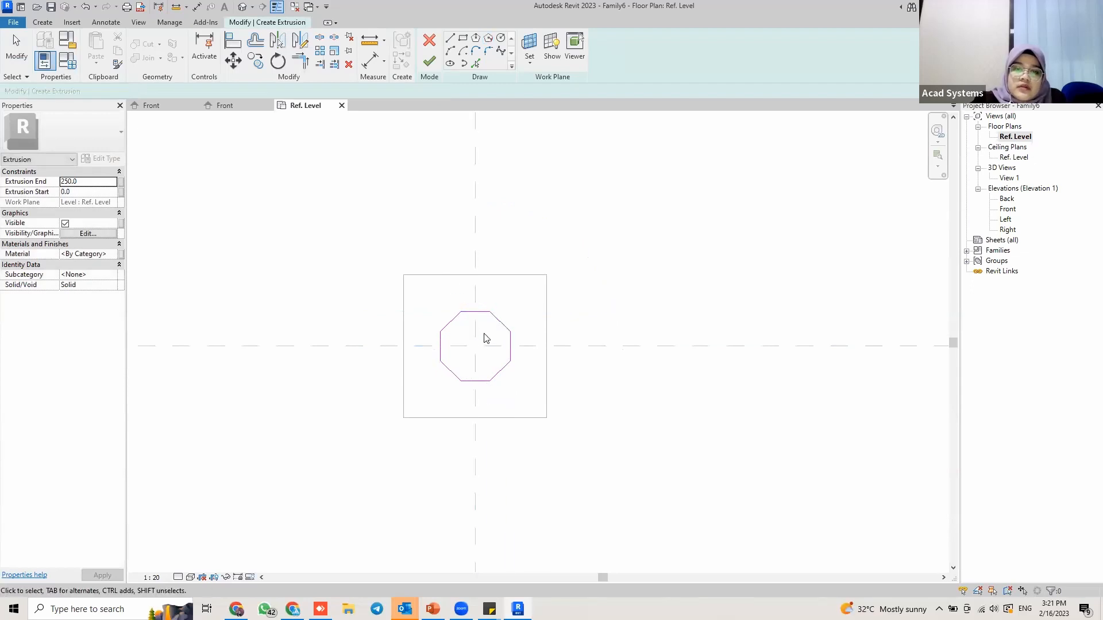
{"action": "key", "text": "ctrl+z"}
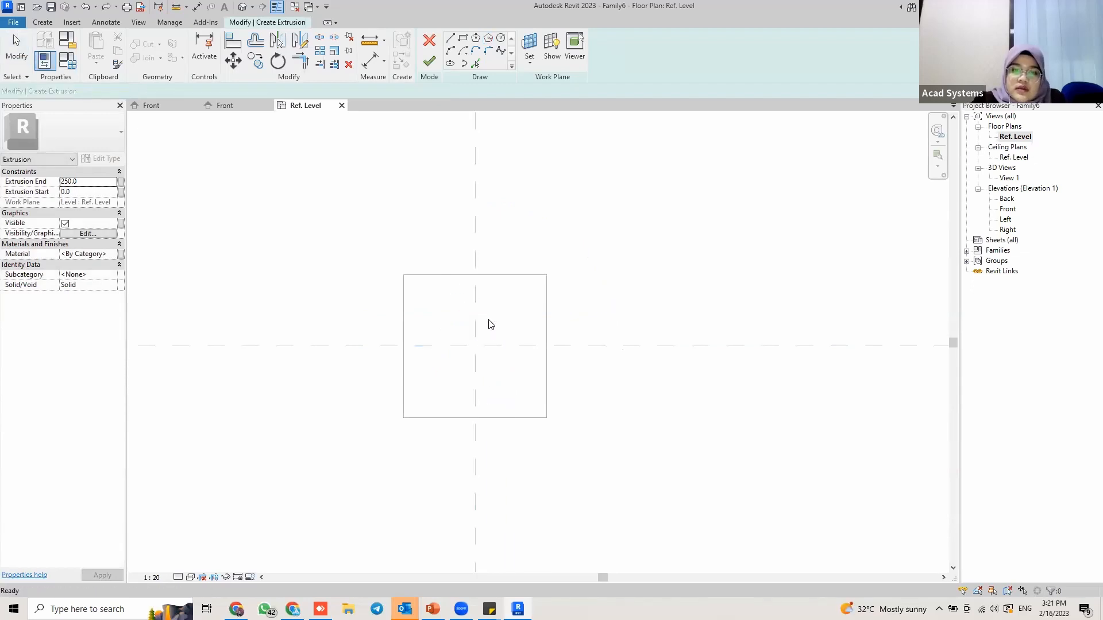
{"action": "left_click", "coordinate": [109, 7]}
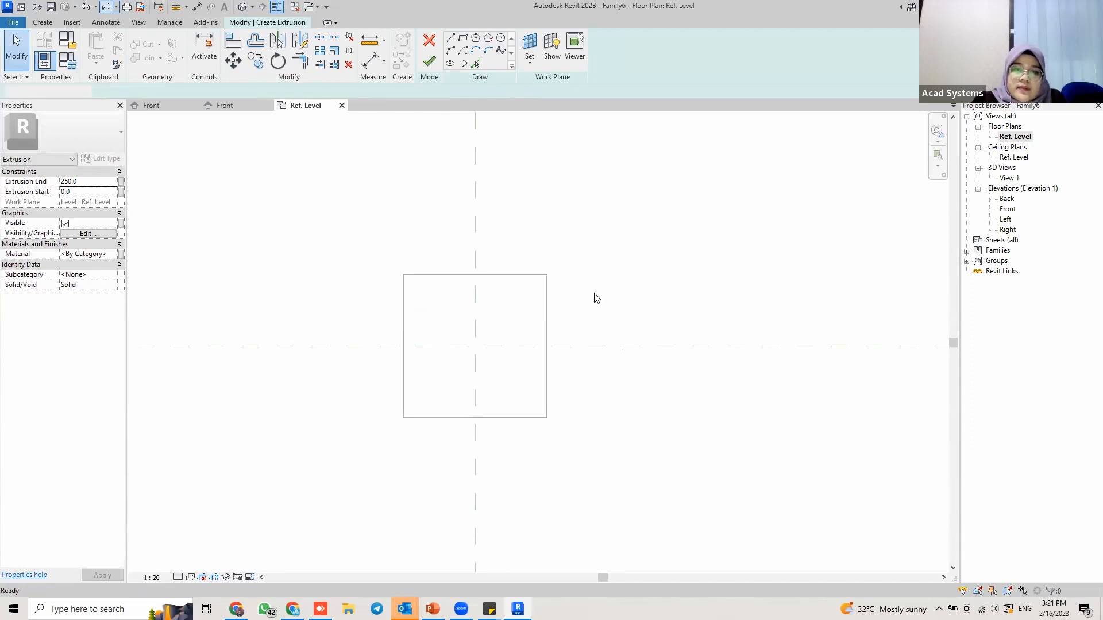
{"action": "left_click", "coordinate": [430, 62]}
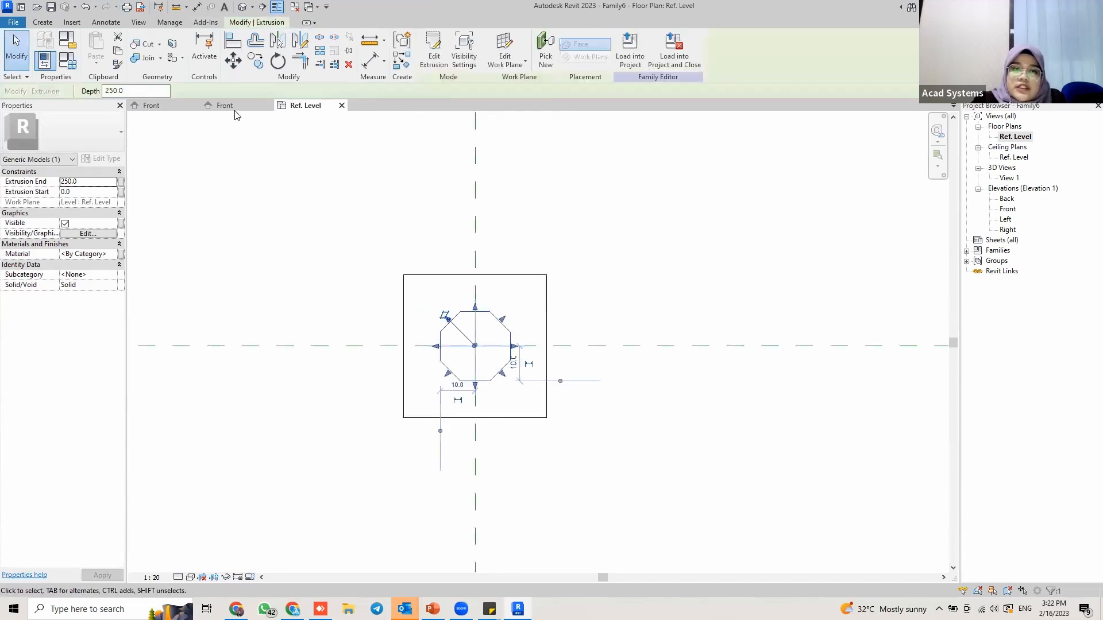
Open the Front elevation and set the octagonal extrusion's Extrusion End to 5 and Extrusion Start to 10.
{"action": "double_click", "coordinate": [1006, 209]}
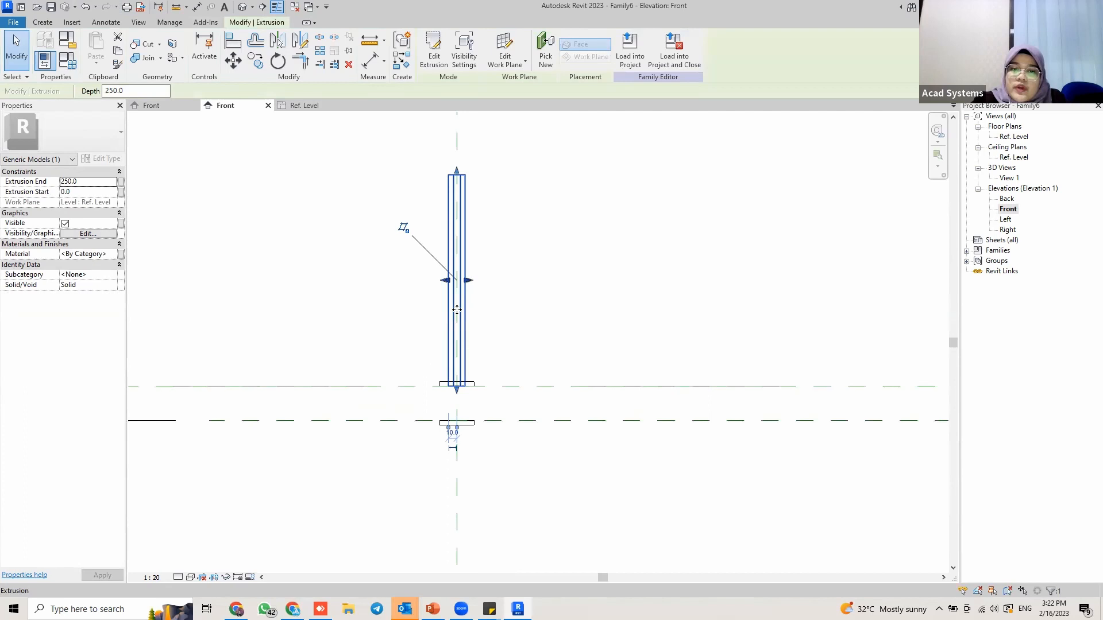
{"action": "scroll", "coordinate": [461, 383], "scroll_direction": "up", "scroll_amount": 2}
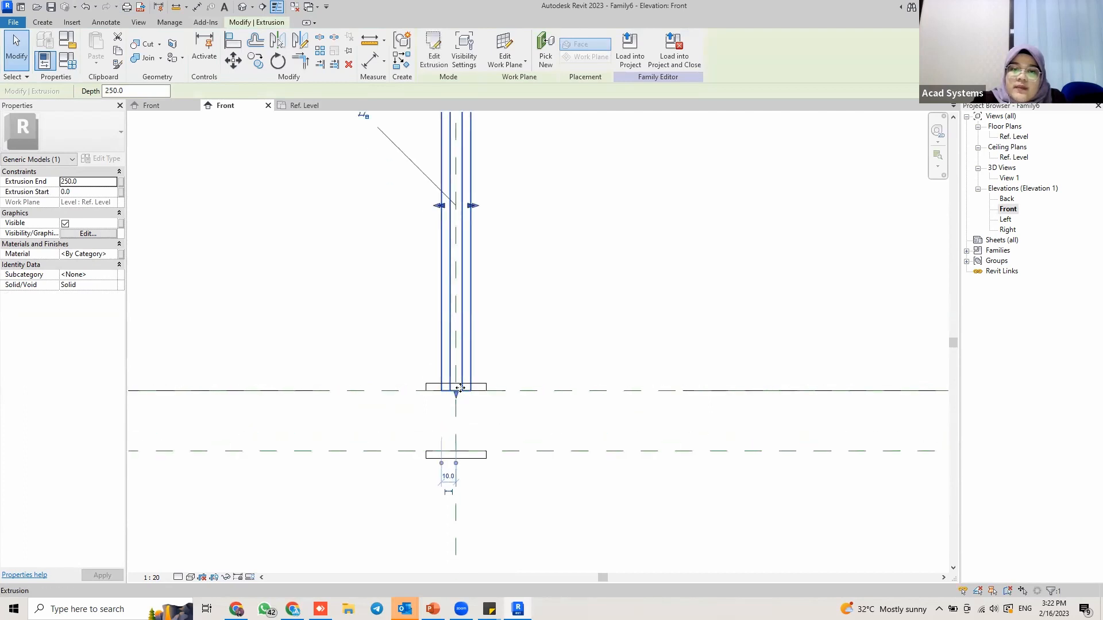
{"action": "middle_click_drag", "start_coordinate": [471, 415], "coordinate": [477, 378]}
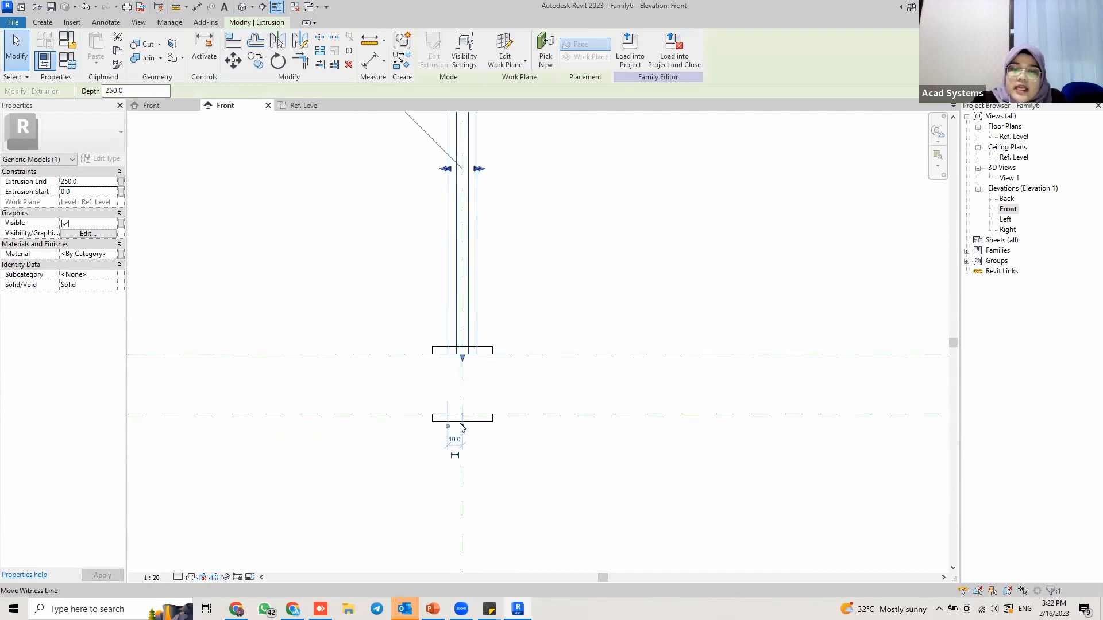
{"action": "key", "text": "Escape"}
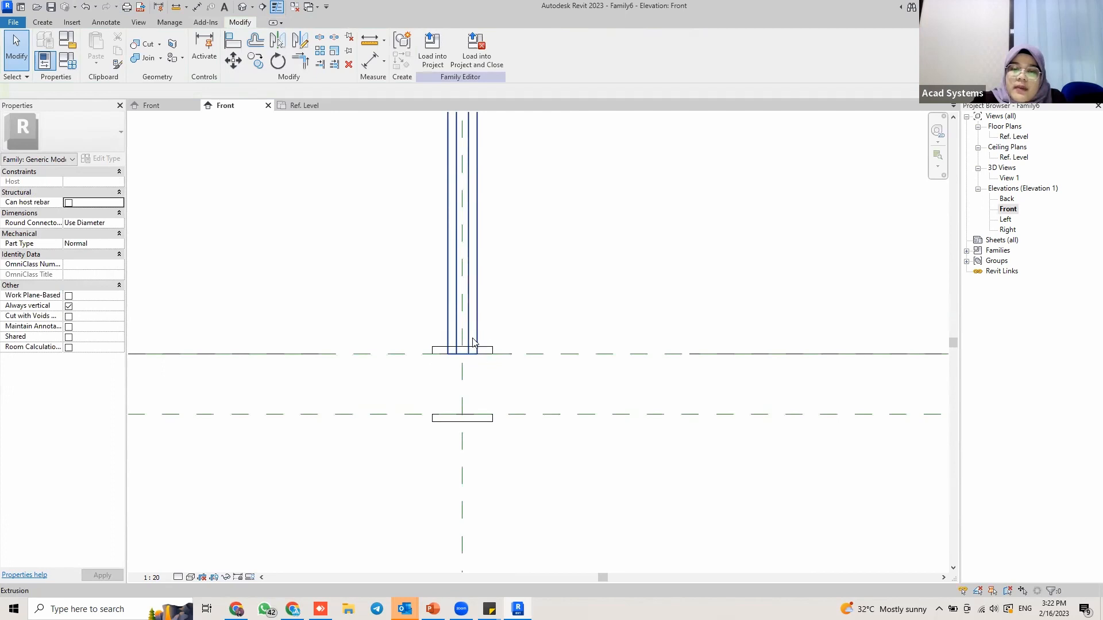
{"action": "scroll", "coordinate": [463, 344], "scroll_direction": "up", "scroll_amount": 2}
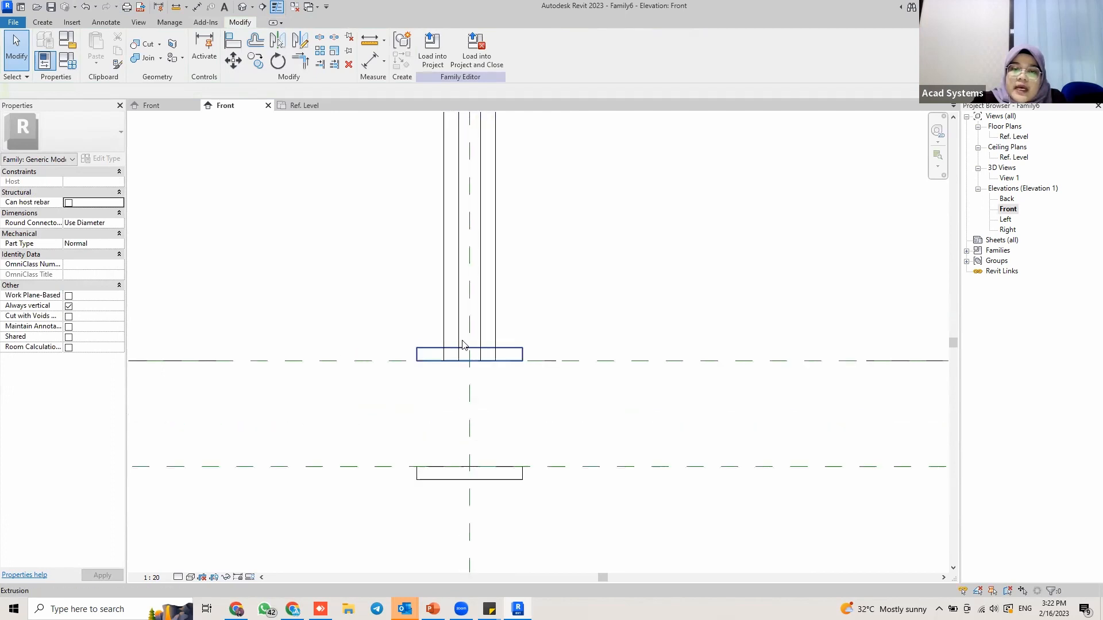
{"action": "scroll", "coordinate": [497, 330], "scroll_direction": "down", "scroll_amount": 3}
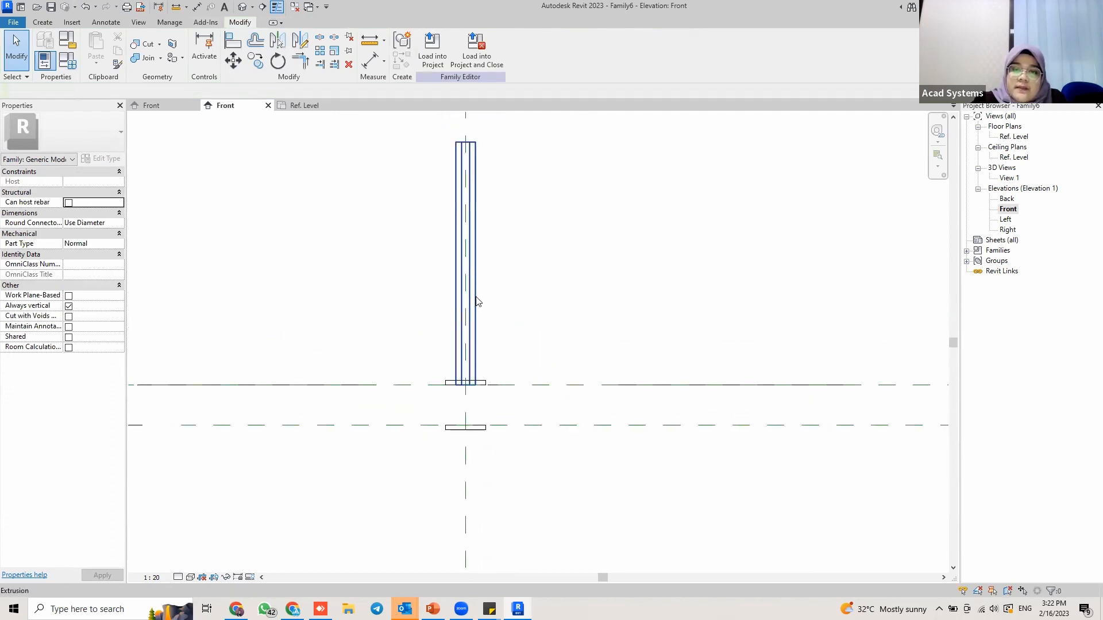
{"action": "left_click", "coordinate": [489, 303]}
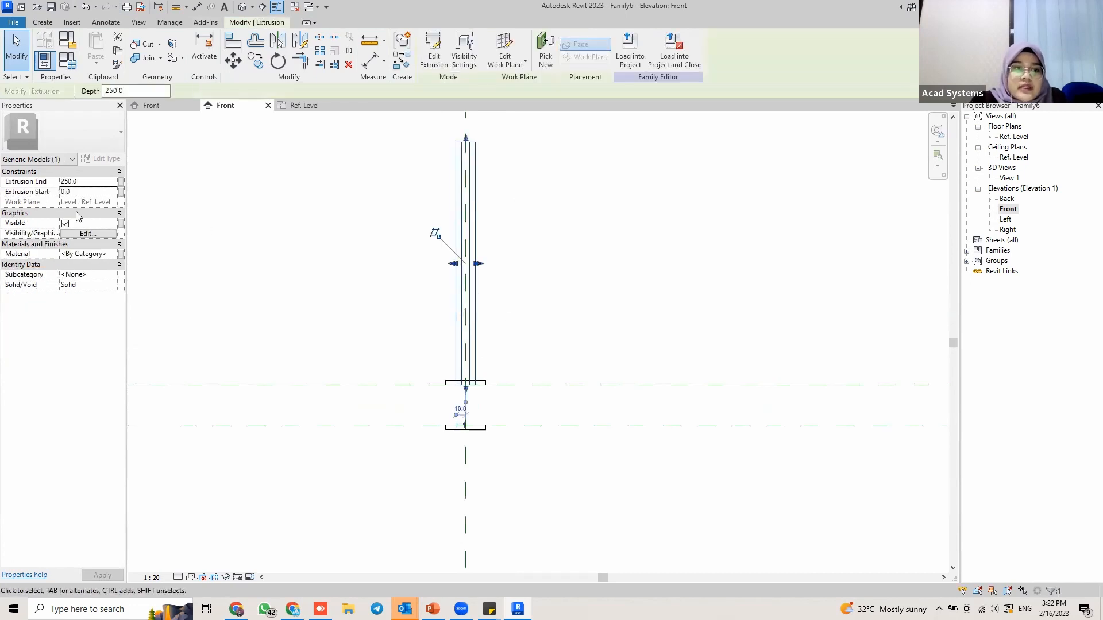
{"action": "left_click", "coordinate": [80, 181]}
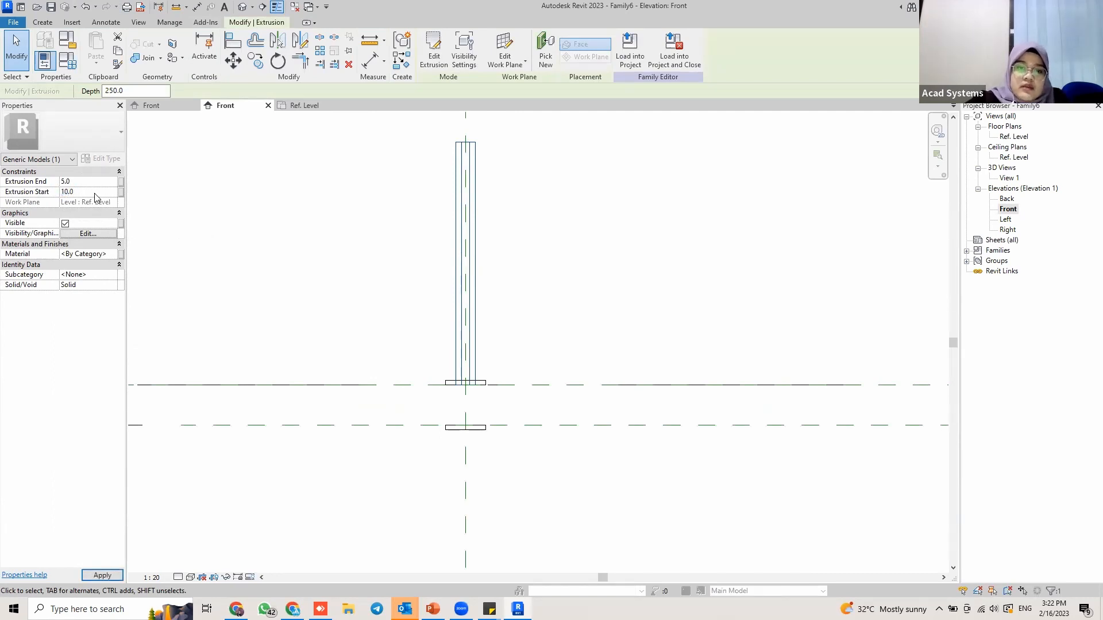
{"action": "left_click", "coordinate": [103, 576]}
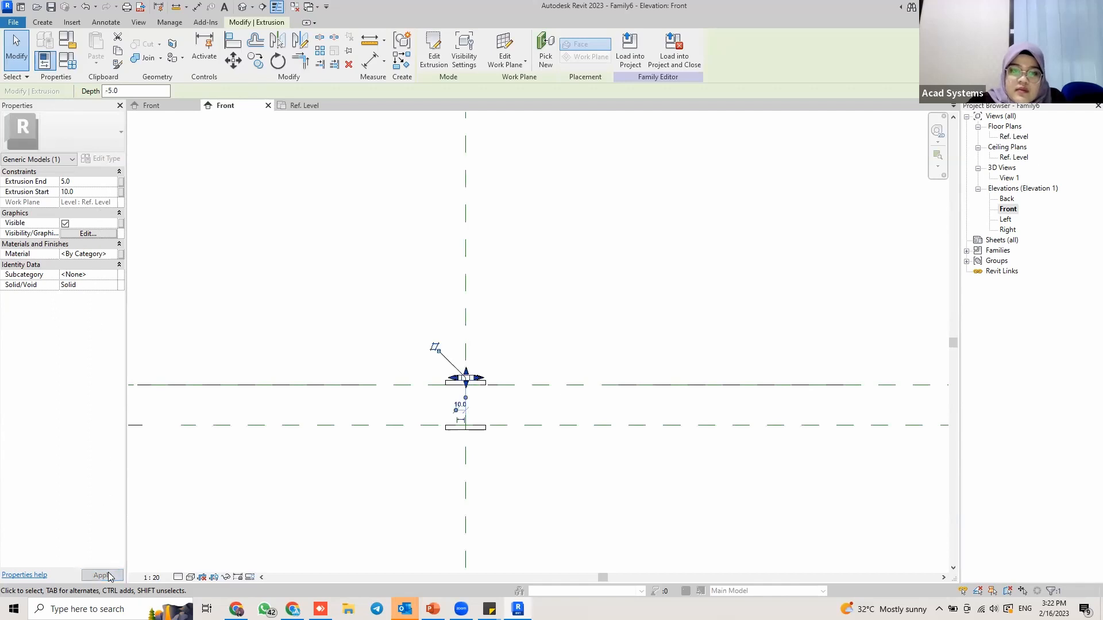
{"action": "left_click", "coordinate": [309, 481]}
Copy the shortened octagonal extrusion about 45 mm to the left of the Ref. Level plate's centre.
{"action": "scroll", "coordinate": [477, 356], "scroll_direction": "up", "scroll_amount": 5}
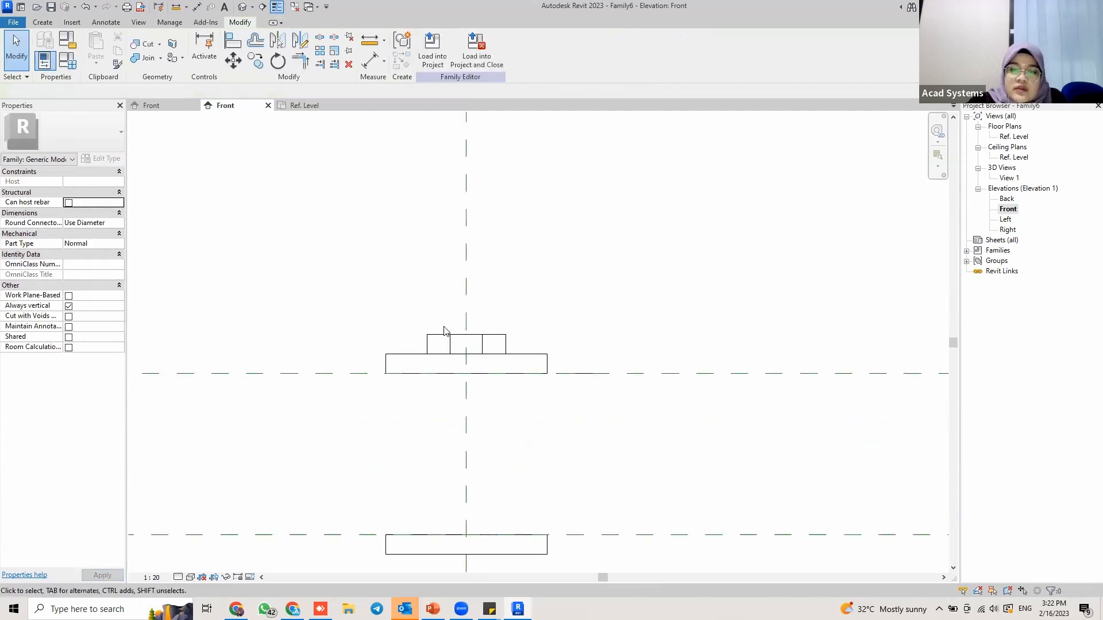
{"action": "left_click", "coordinate": [481, 339]}
{"action": "scroll", "coordinate": [488, 321], "scroll_direction": "down", "scroll_amount": 3}
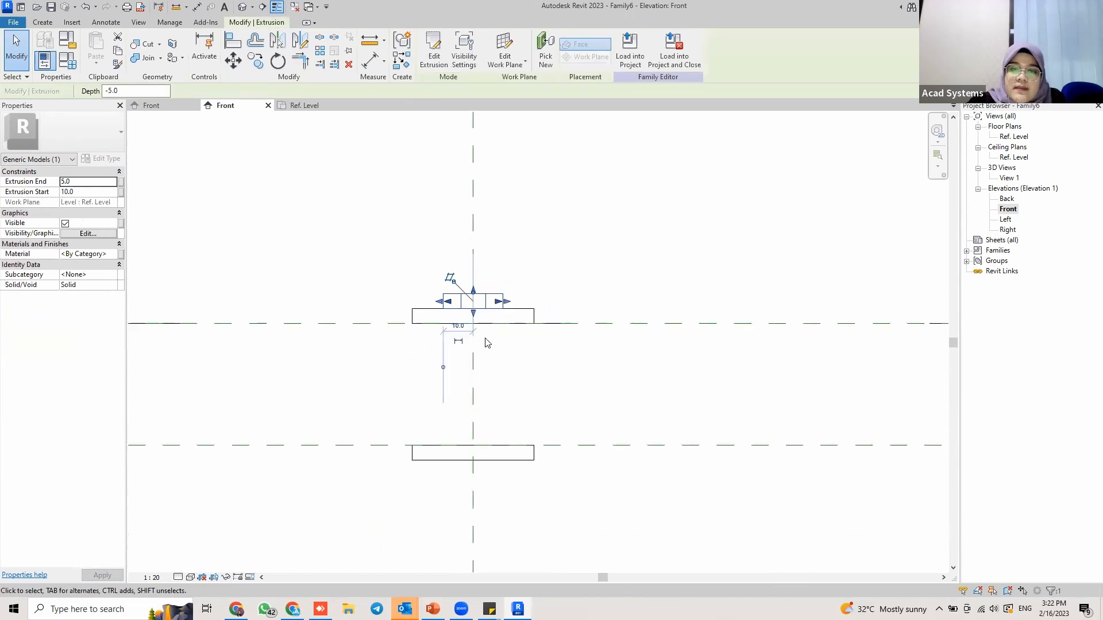
{"action": "middle_click_drag", "start_coordinate": [493, 311], "coordinate": [492, 319]}
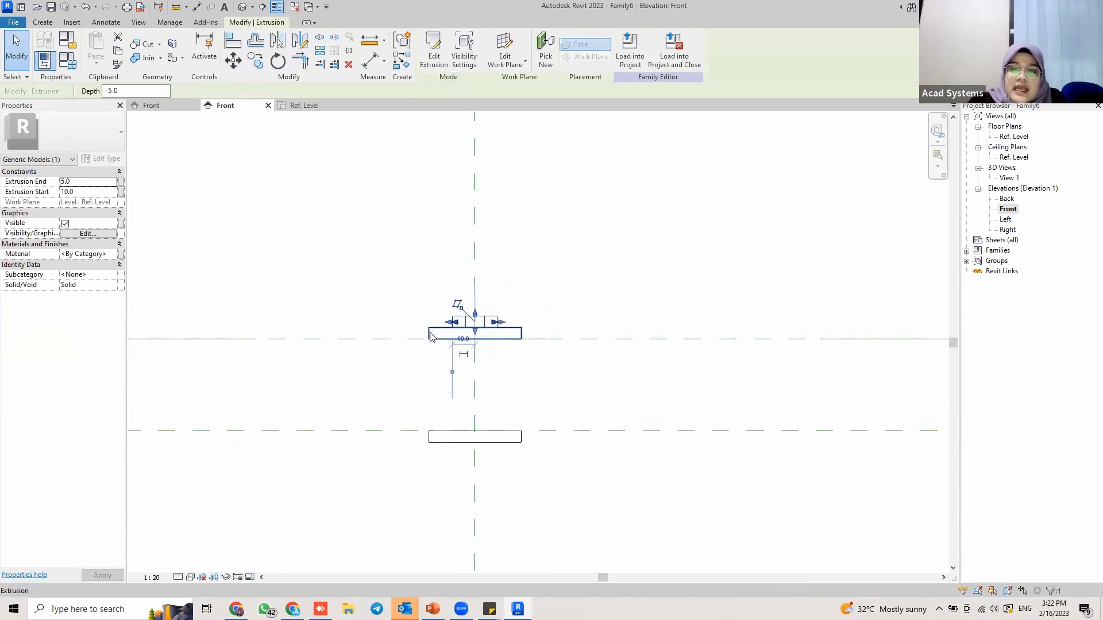
{"action": "key", "text": "c"}
{"action": "key", "text": "o"}
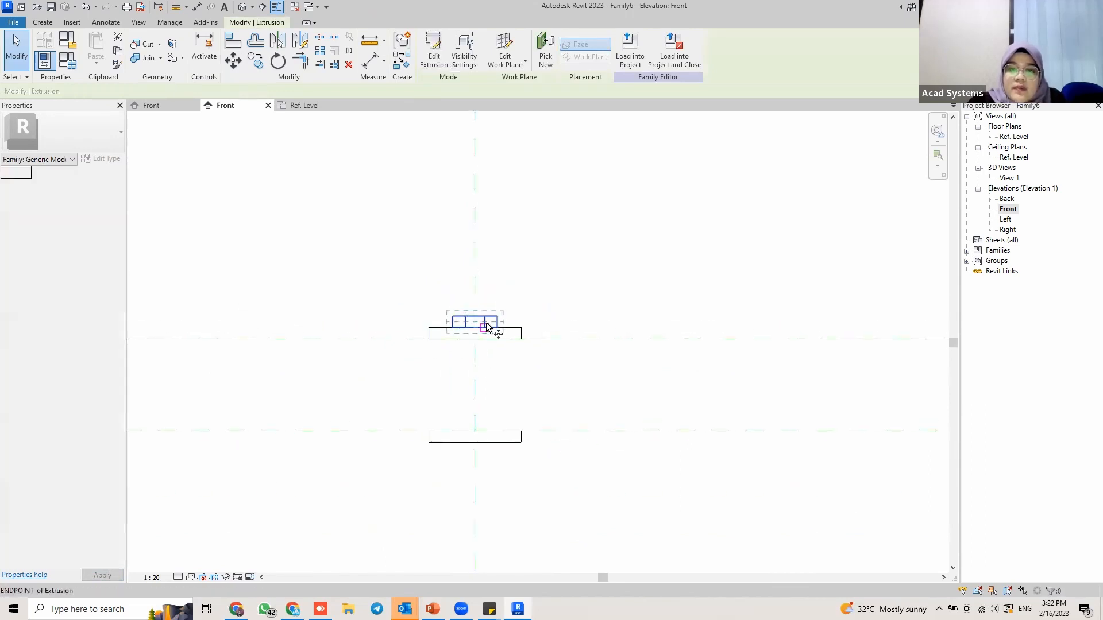
{"action": "left_click", "coordinate": [475, 320]}
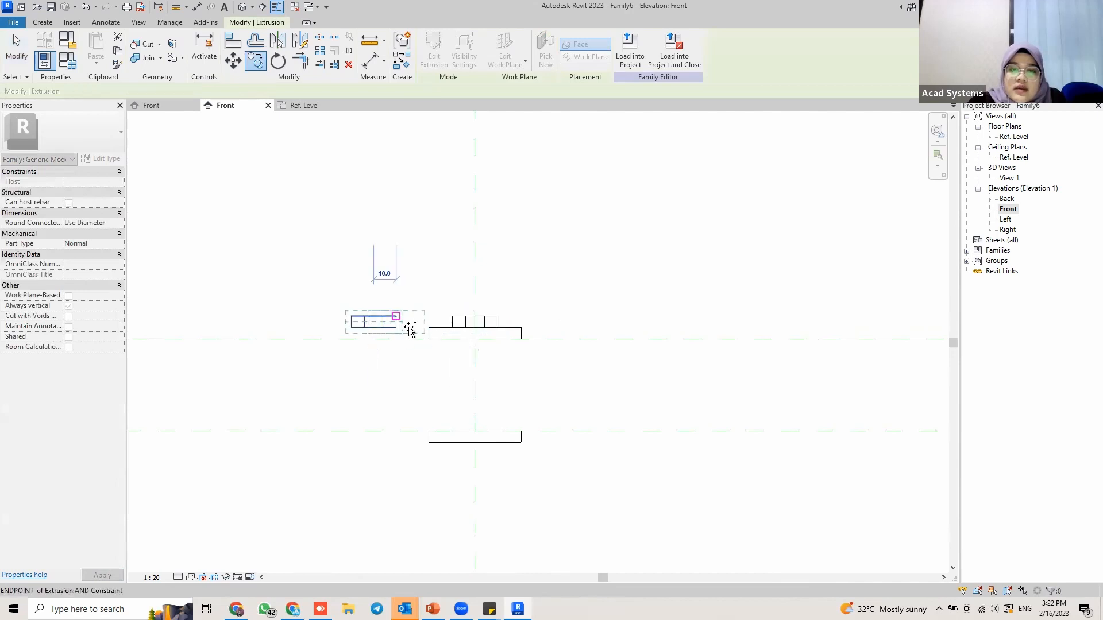
{"action": "left_click", "coordinate": [375, 320]}
{"action": "key", "text": "Escape"}
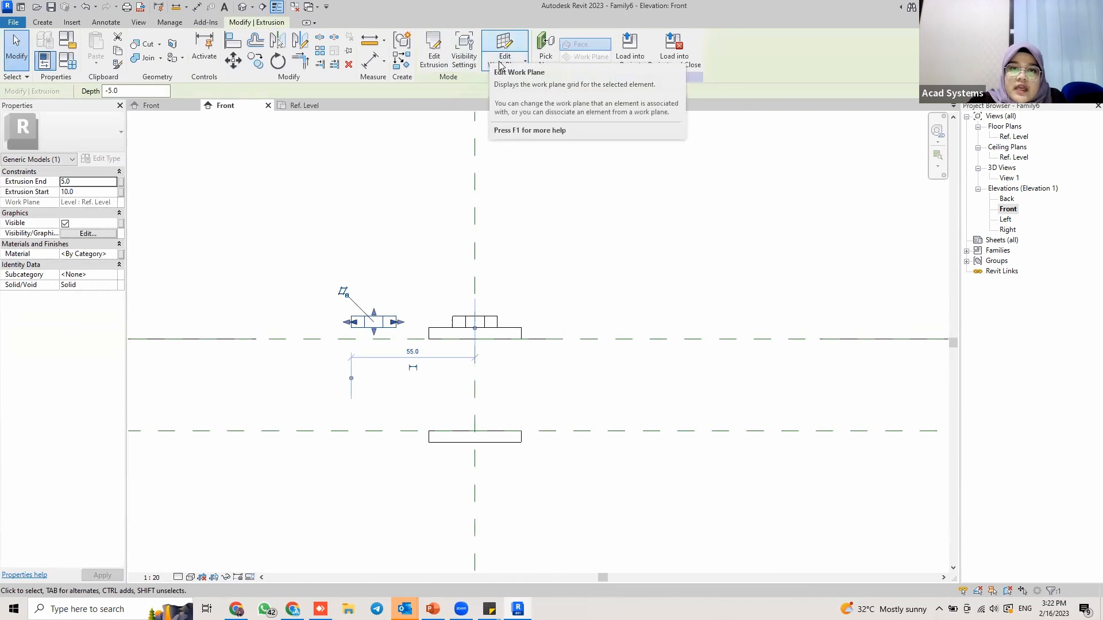
Change the copied octagon's work plane by picking the reference plane of the plate below Ref. Level.
{"action": "left_click", "coordinate": [504, 43]}
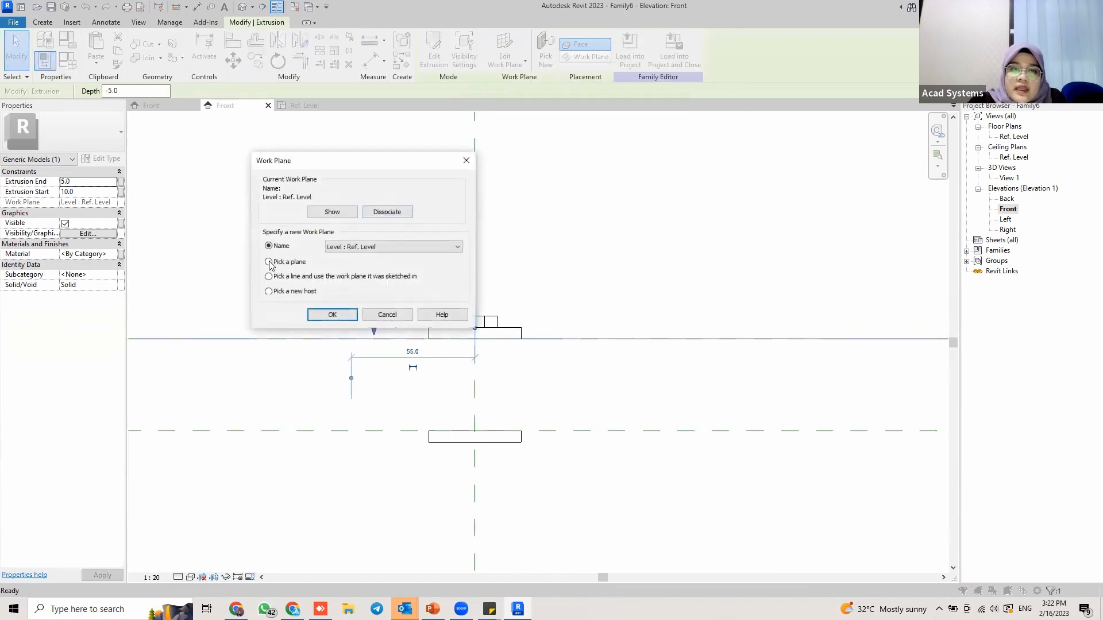
{"action": "left_click", "coordinate": [332, 315]}
{"action": "left_click", "coordinate": [403, 431]}
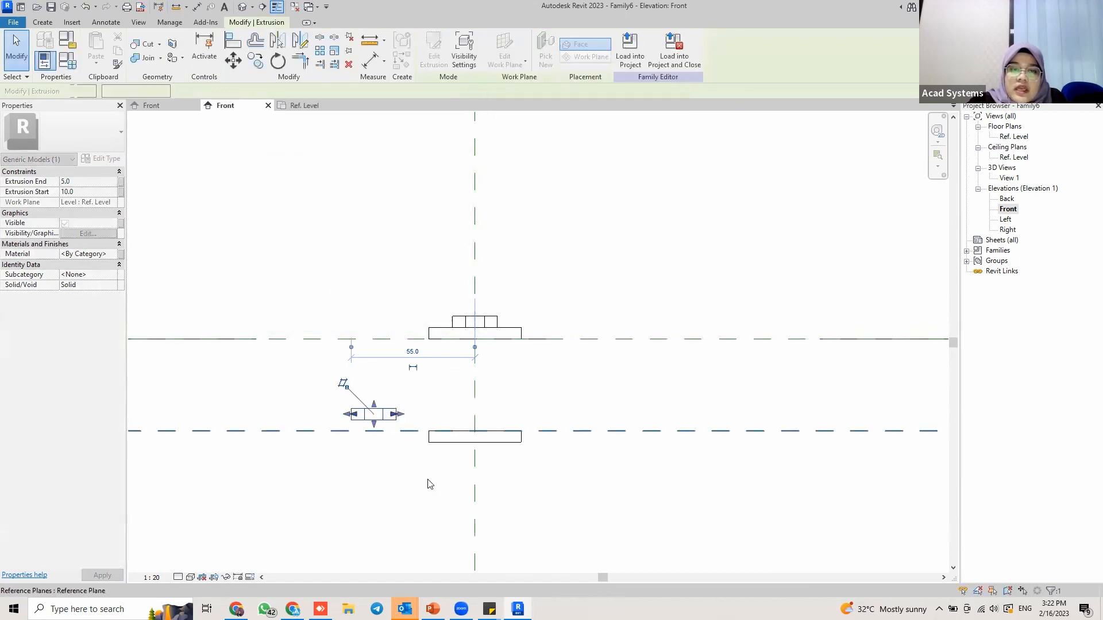
Set the copied octagon's Extrusion End to -10 and Extrusion Start to -5 relative to the lower reference plane.
{"action": "scroll", "coordinate": [397, 448], "scroll_direction": "down", "scroll_amount": 1}
{"action": "middle_click_drag", "start_coordinate": [461, 423], "coordinate": [473, 390]}
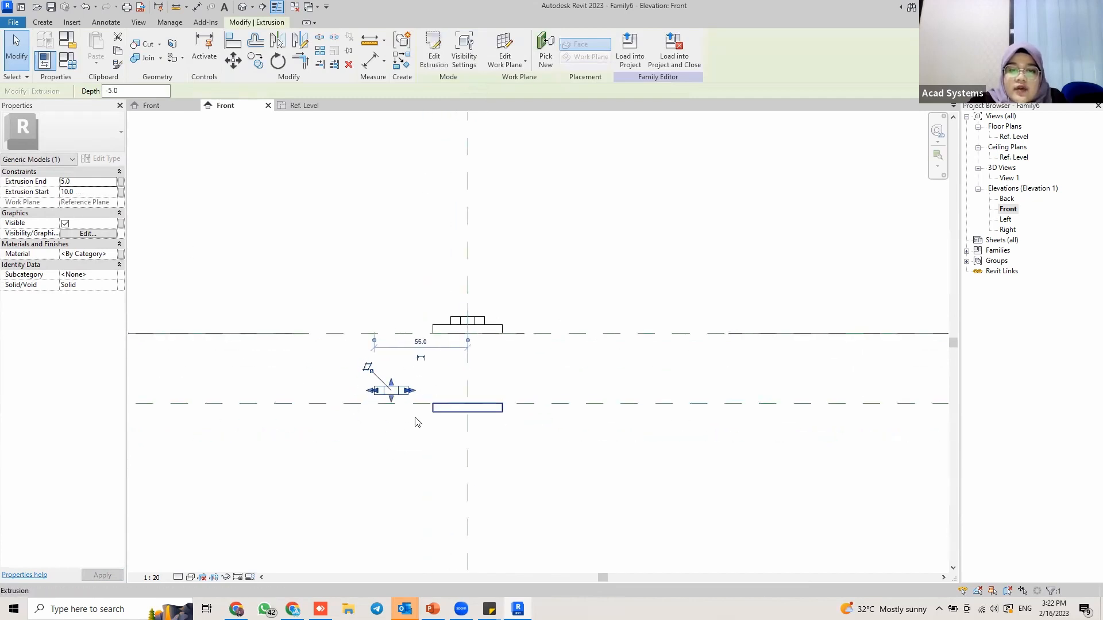
{"action": "scroll", "coordinate": [368, 405], "scroll_direction": "down", "scroll_amount": 2}
{"action": "scroll", "coordinate": [502, 365], "scroll_direction": "down", "scroll_amount": 1}
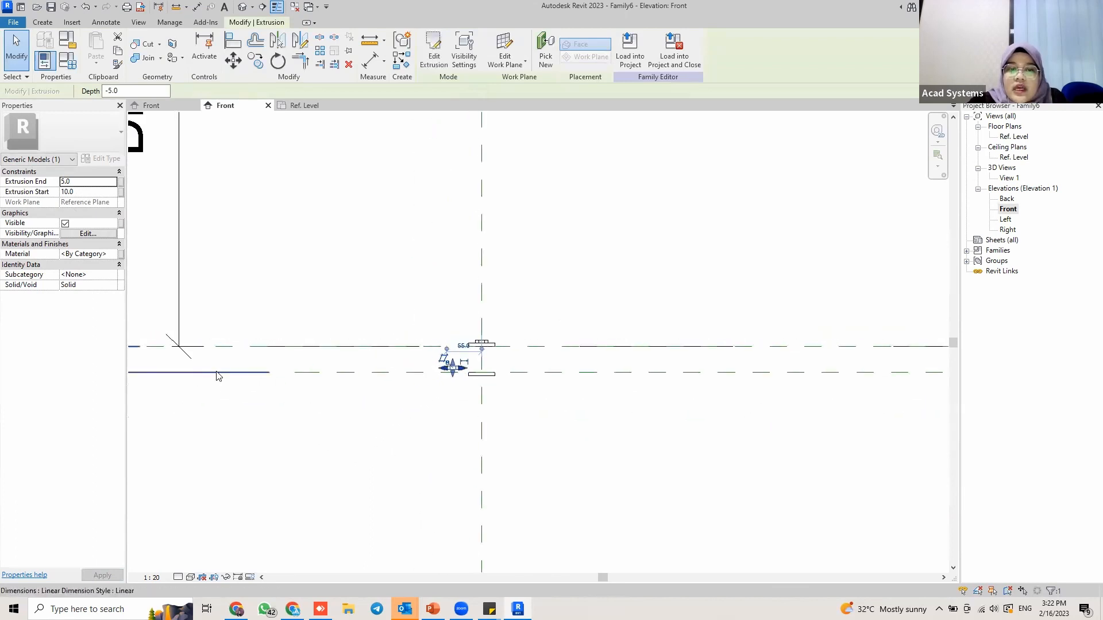
{"action": "scroll", "coordinate": [356, 376], "scroll_direction": "down", "scroll_amount": 1}
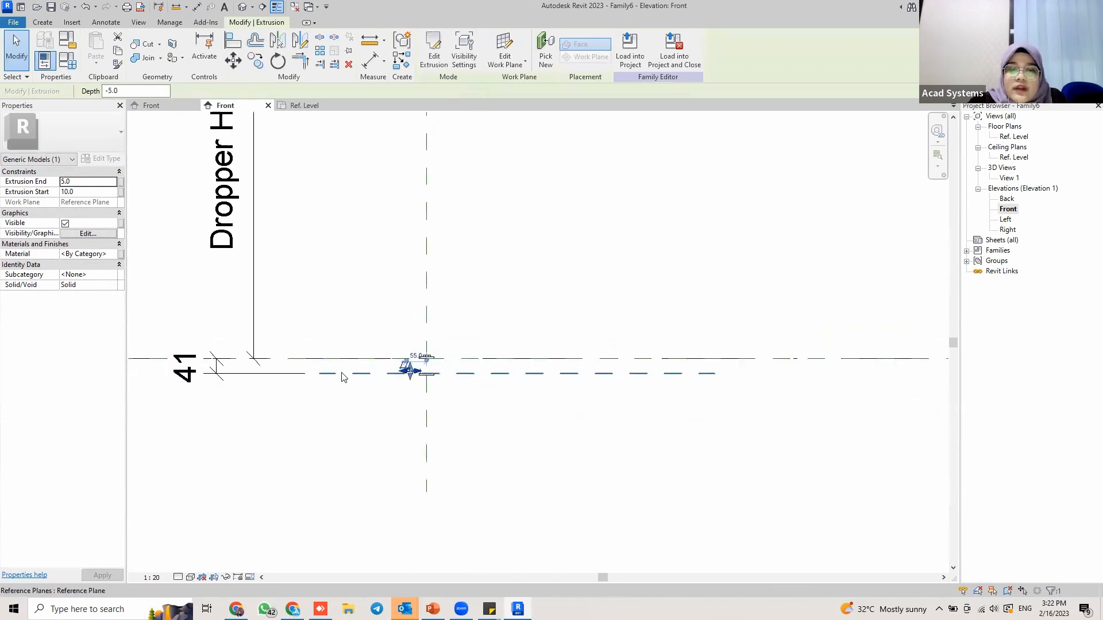
{"action": "scroll", "coordinate": [345, 373], "scroll_direction": "up", "scroll_amount": 5}
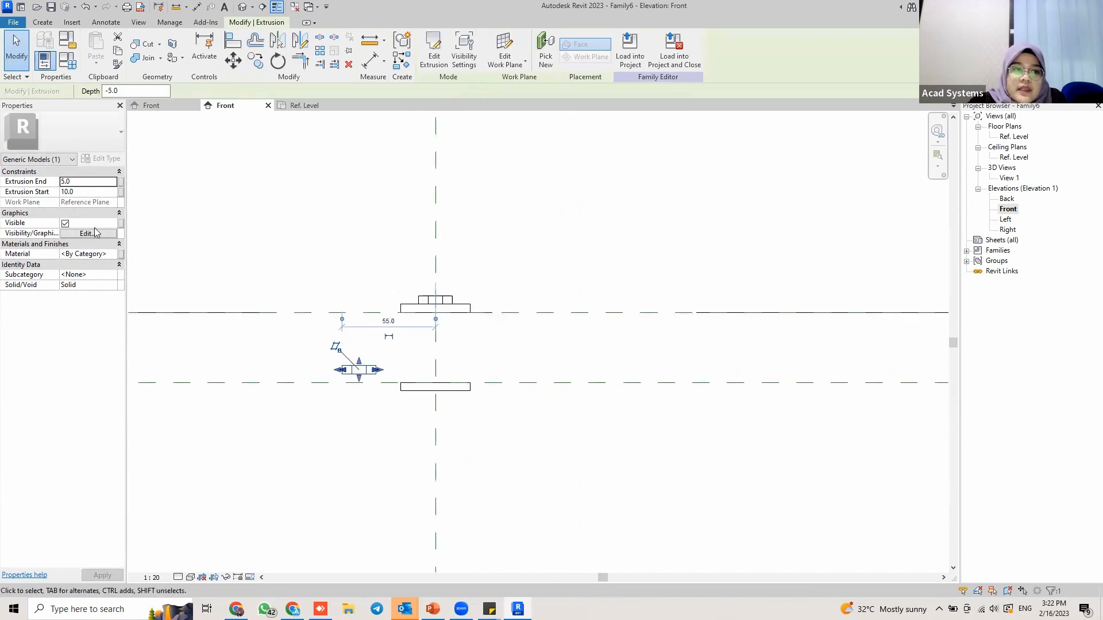
{"action": "left_click", "coordinate": [81, 181]}
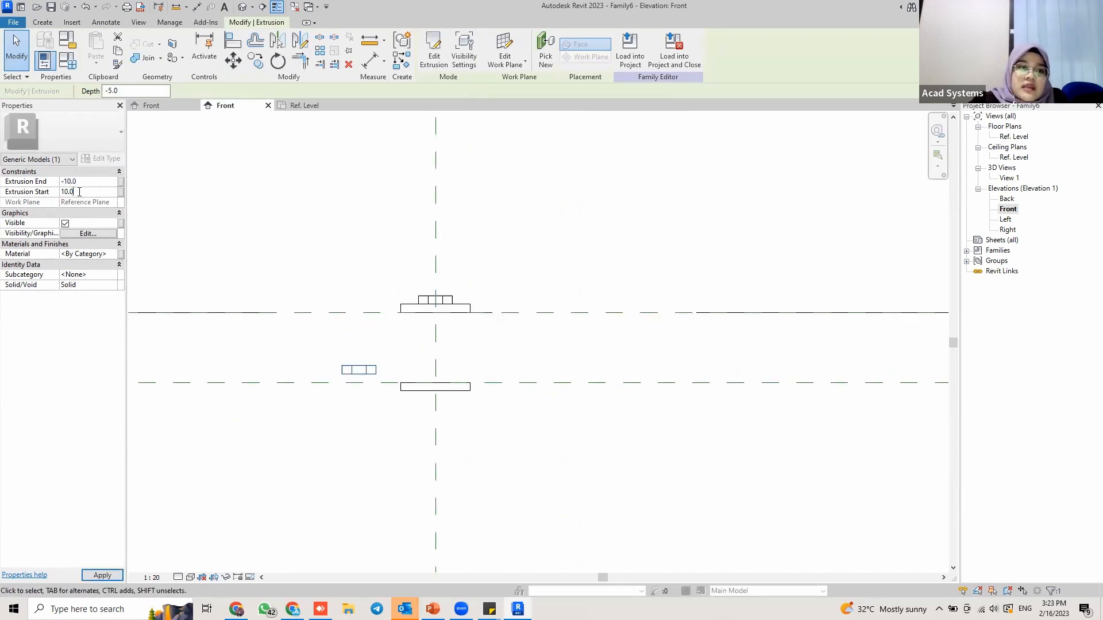
{"action": "type", "text": "-5"}
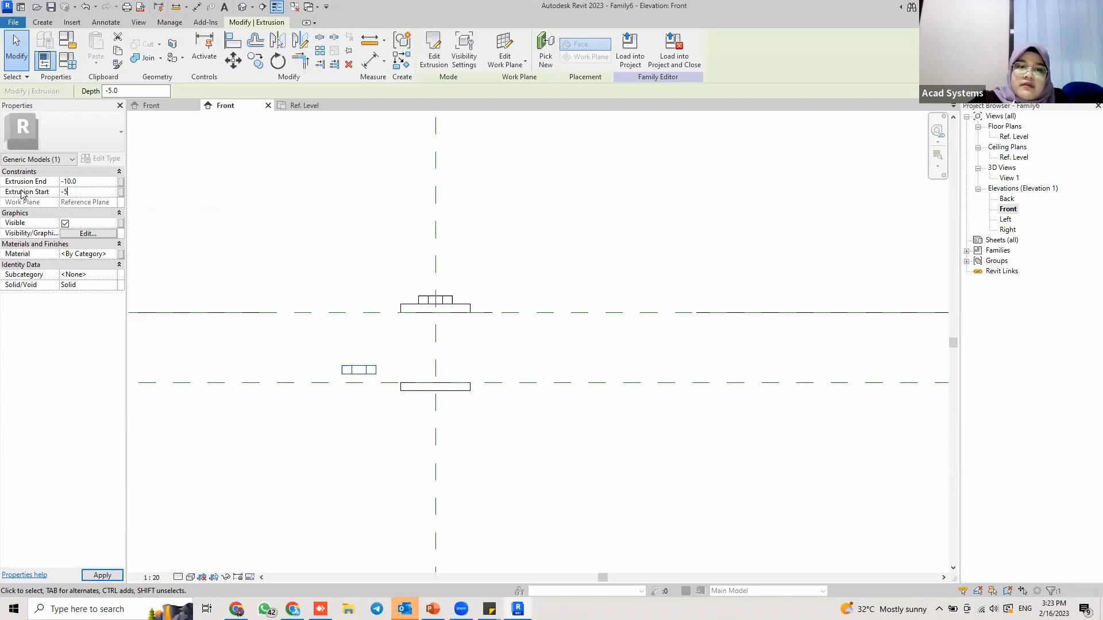
{"action": "middle_click_drag", "start_coordinate": [360, 395], "coordinate": [348, 393]}
{"action": "left_click_drag", "start_coordinate": [352, 398], "coordinate": [354, 398]}
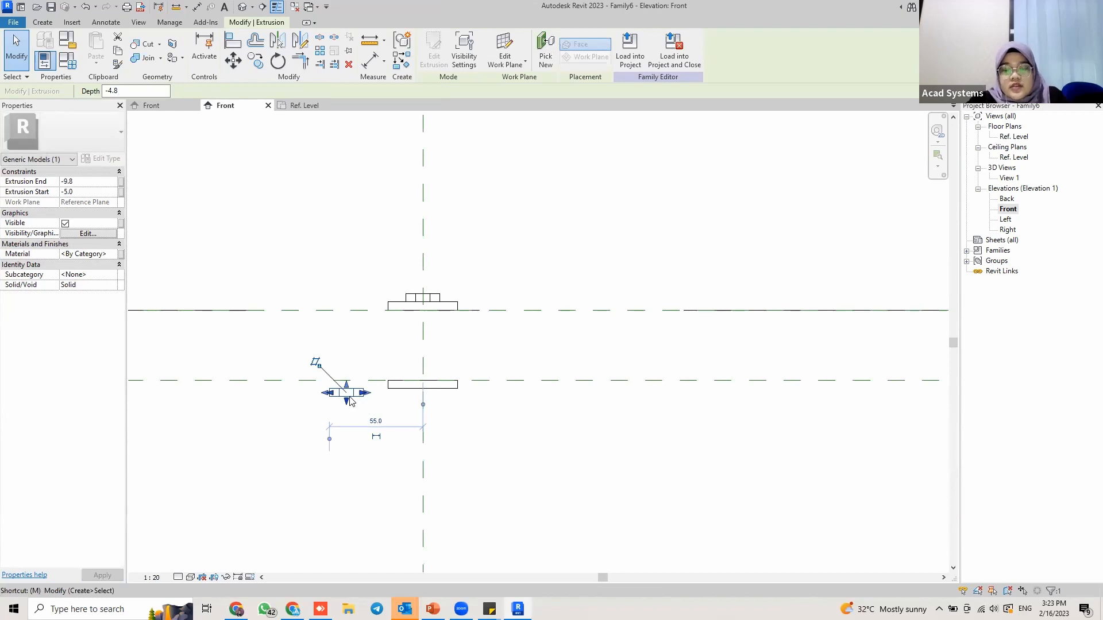
{"action": "key", "text": "space"}
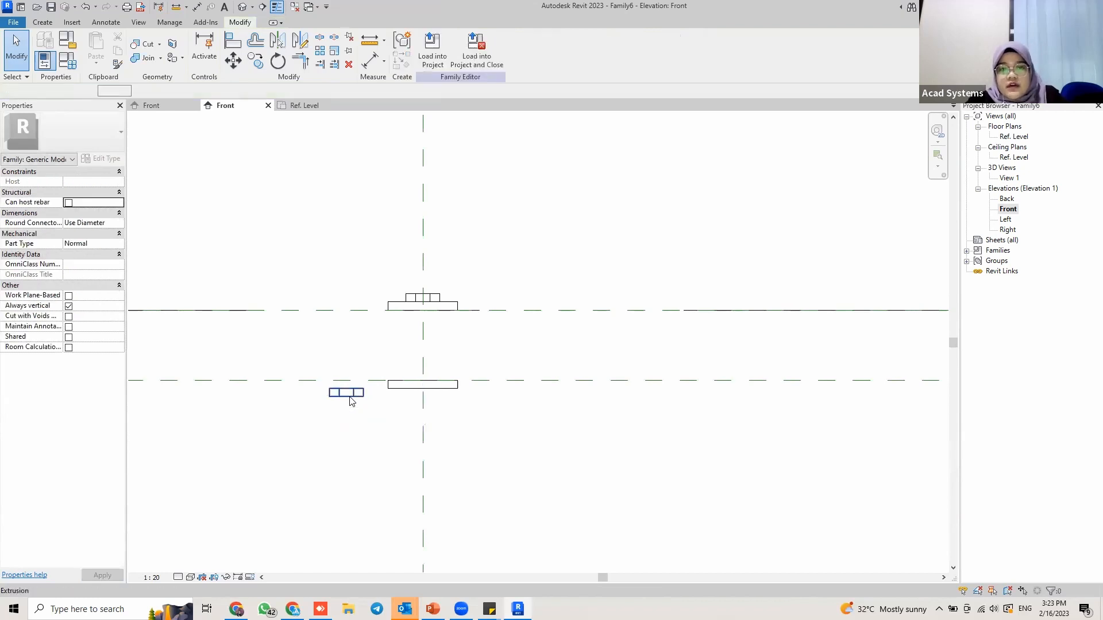
Move the copied octagon 45 mm to the right so it is centred under the lower plate.
{"action": "left_click", "coordinate": [351, 400]}
{"action": "key", "text": "m"}
{"action": "key", "text": "v"}
{"action": "scroll", "coordinate": [351, 396], "scroll_direction": "up", "scroll_amount": 3}
{"action": "left_click", "coordinate": [353, 392]}
{"action": "left_click", "coordinate": [480, 388]}
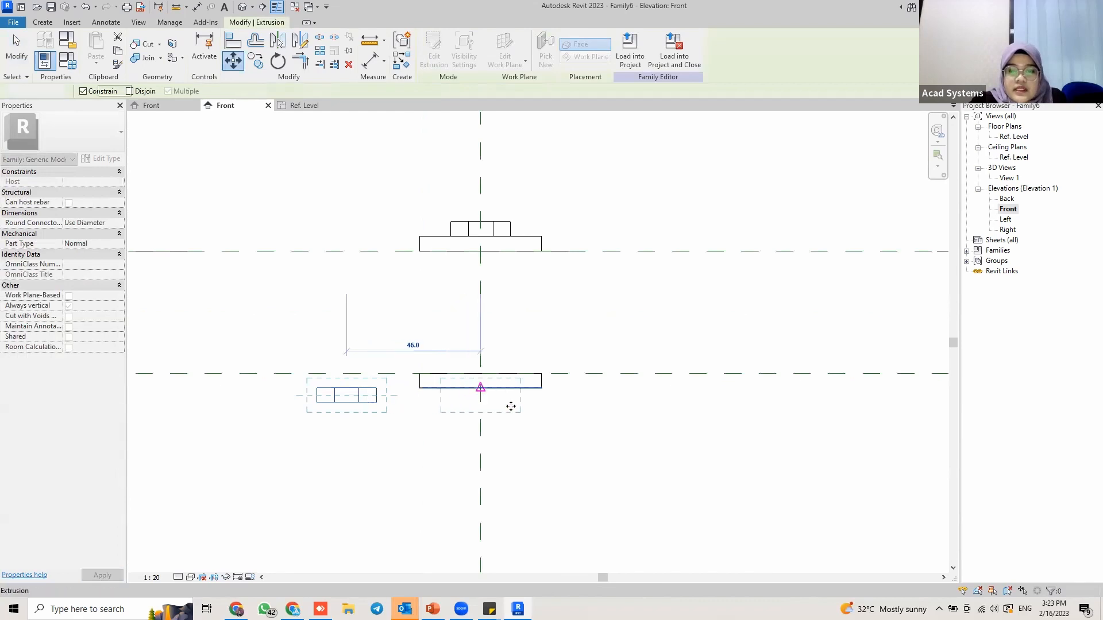
{"action": "left_click", "coordinate": [518, 408]}
Examine the plates and octagonal pieces along the full Dropper Height in the Front elevation.
{"action": "scroll", "coordinate": [520, 408], "scroll_direction": "down", "scroll_amount": 2}
{"action": "middle_click_drag", "start_coordinate": [530, 416], "coordinate": [494, 372]}
{"action": "scroll", "coordinate": [507, 409], "scroll_direction": "down", "scroll_amount": 3}
{"action": "scroll", "coordinate": [506, 324], "scroll_direction": "down", "scroll_amount": 2}
{"action": "middle_click_drag", "start_coordinate": [488, 287], "coordinate": [476, 347]}
{"action": "scroll", "coordinate": [477, 348], "scroll_direction": "down", "scroll_amount": 2}
{"action": "middle_click_drag", "start_coordinate": [483, 237], "coordinate": [462, 498]}
{"action": "scroll", "coordinate": [441, 258], "scroll_direction": "up", "scroll_amount": 4}
{"action": "scroll", "coordinate": [406, 313], "scroll_direction": "down", "scroll_amount": 3}
{"action": "scroll", "coordinate": [435, 368], "scroll_direction": "down", "scroll_amount": 2}
{"action": "middle_click_drag", "start_coordinate": [438, 425], "coordinate": [463, 232]}
{"action": "scroll", "coordinate": [455, 417], "scroll_direction": "up", "scroll_amount": 2}
{"action": "middle_click_drag", "start_coordinate": [459, 450], "coordinate": [477, 287]}
{"action": "left_click", "coordinate": [461, 438]}
{"action": "key", "text": "Escape"}
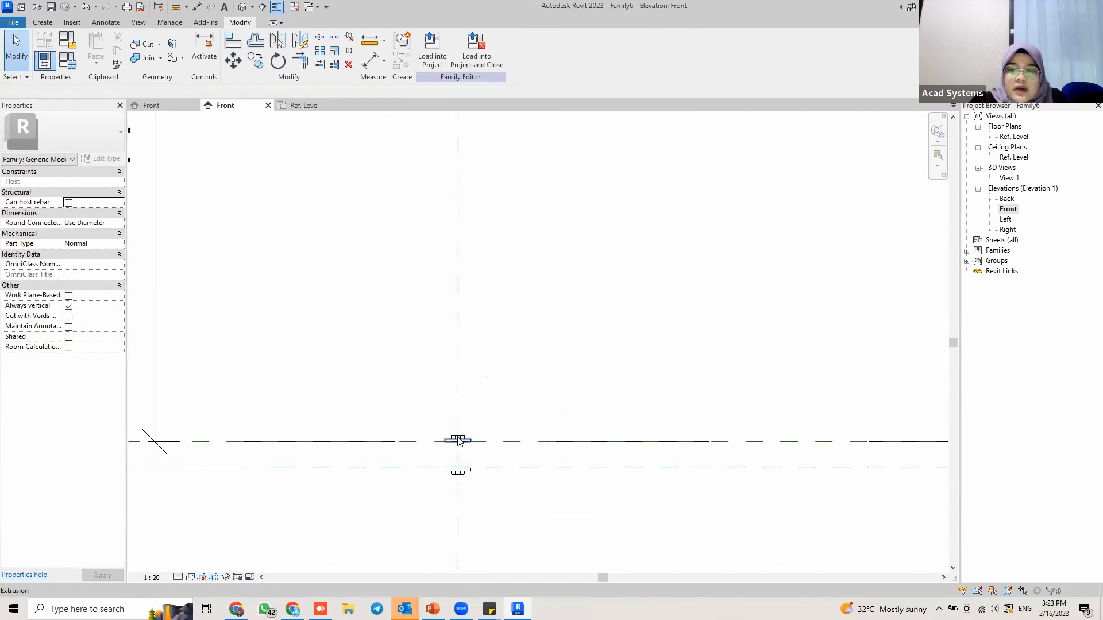
{"action": "scroll", "coordinate": [459, 437], "scroll_direction": "up", "scroll_amount": 2}
{"action": "left_click", "coordinate": [456, 436]}
{"action": "key", "text": "c"}
{"action": "key", "text": "o"}
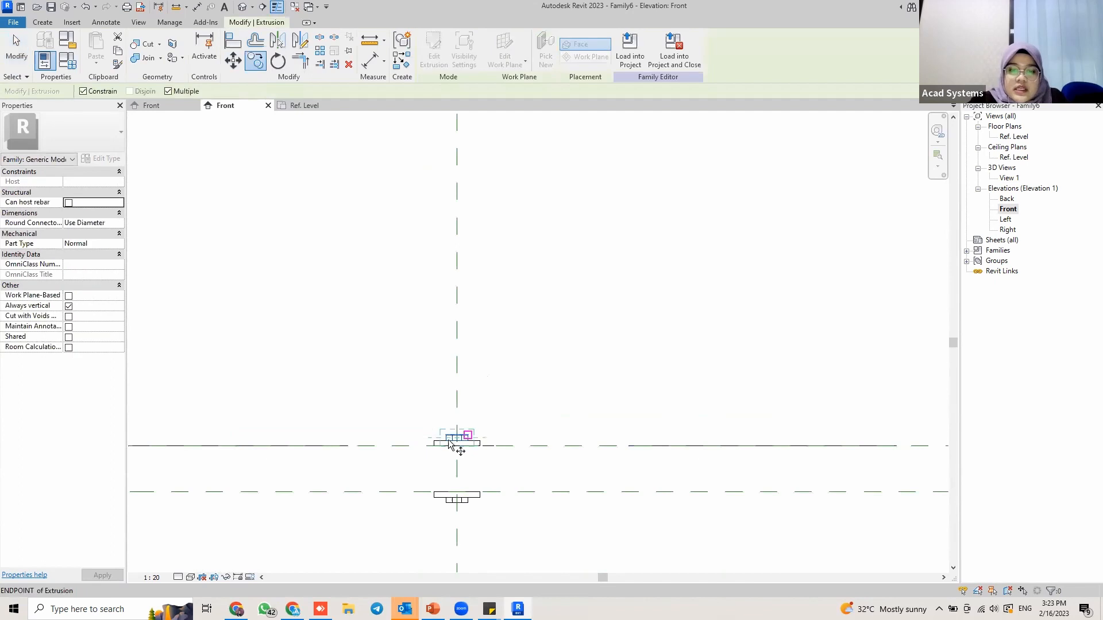
{"action": "left_click", "coordinate": [454, 436]}
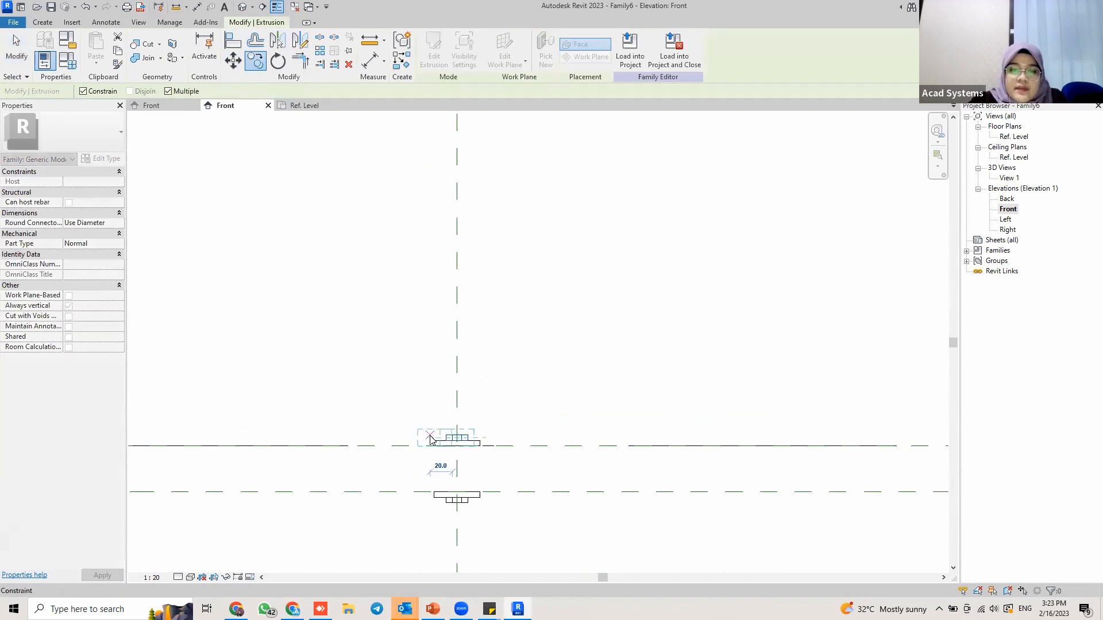
{"action": "key", "text": "Escape"}
{"action": "key", "text": "Escape"}
Copy the octagonal extrusion on top of the Ref. Level plate about 30 mm to the left.
{"action": "scroll", "coordinate": [451, 435], "scroll_direction": "up", "scroll_amount": 2}
{"action": "left_click", "coordinate": [472, 441]}
{"action": "key", "text": "c"}
{"action": "key", "text": "o"}
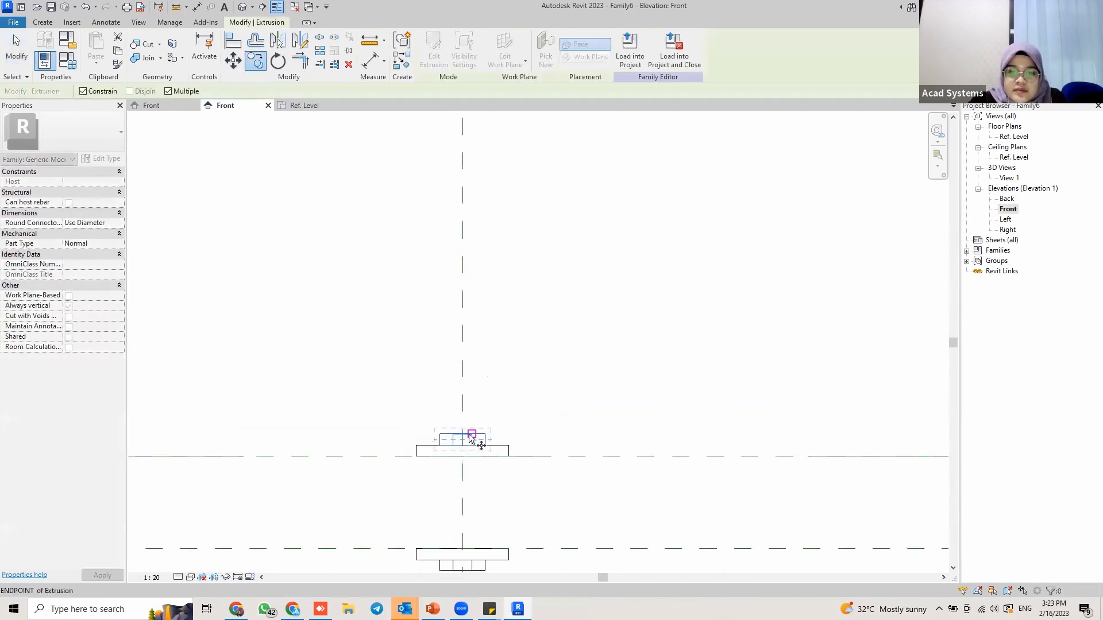
{"action": "left_click", "coordinate": [455, 438]}
{"action": "left_click", "coordinate": [396, 439]}
{"action": "key", "text": "Escape"}
{"action": "key", "text": "Escape"}
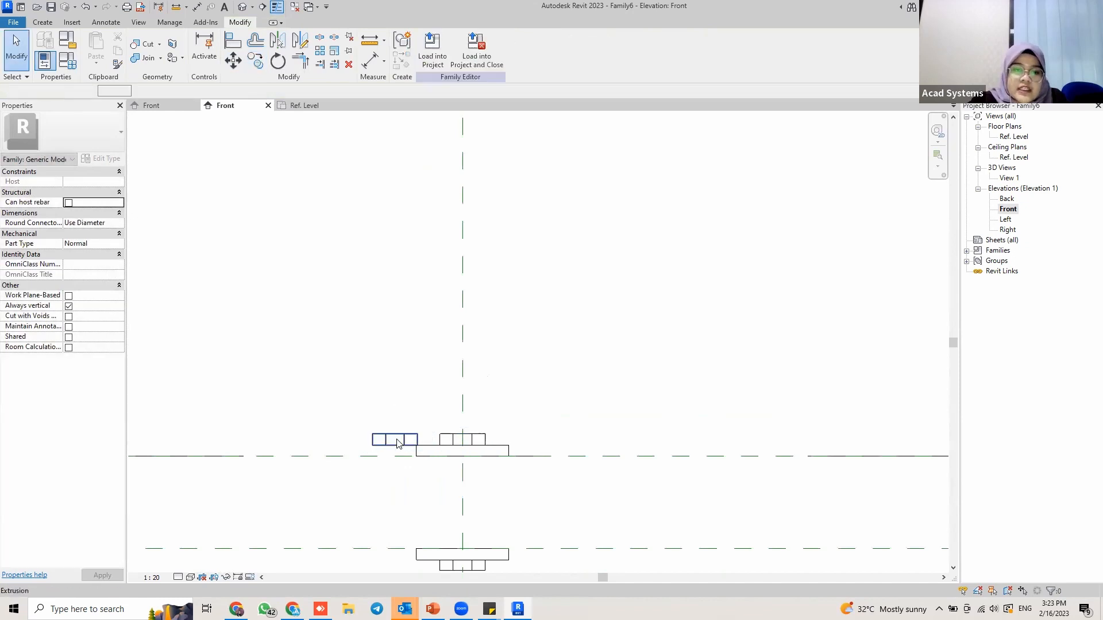
Change the new octagon copy's work plane by picking the reference plane of the topmost plate, and keep the copy selected.
{"action": "left_click", "coordinate": [398, 439]}
{"action": "left_click", "coordinate": [504, 47]}
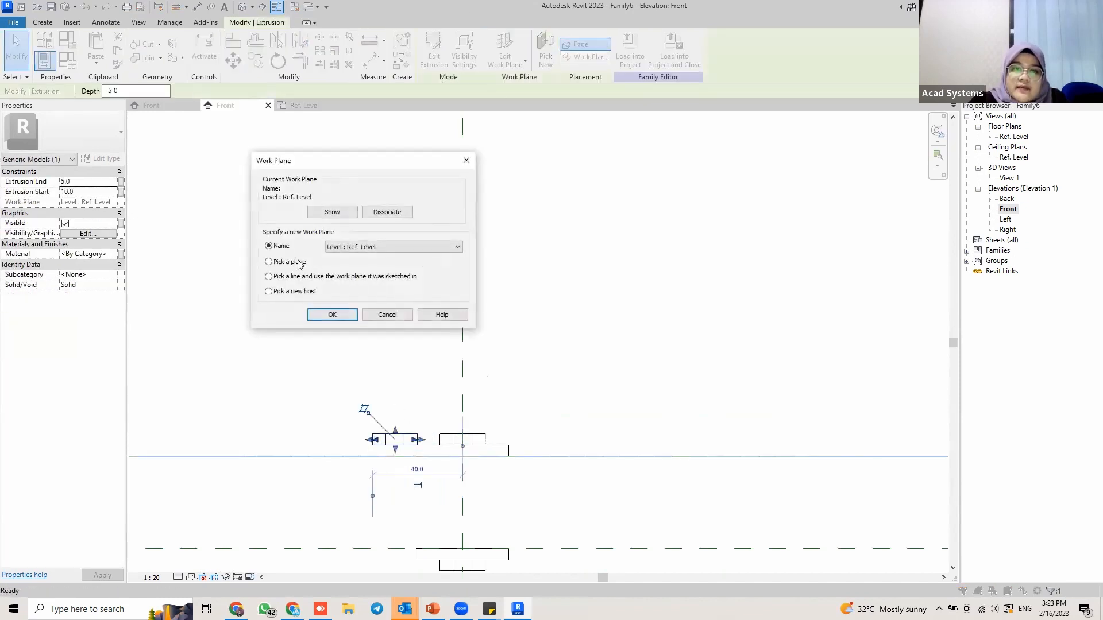
{"action": "left_click", "coordinate": [330, 315]}
{"action": "scroll", "coordinate": [502, 396], "scroll_direction": "down", "scroll_amount": 2}
{"action": "scroll", "coordinate": [522, 375], "scroll_direction": "up", "scroll_amount": 5}
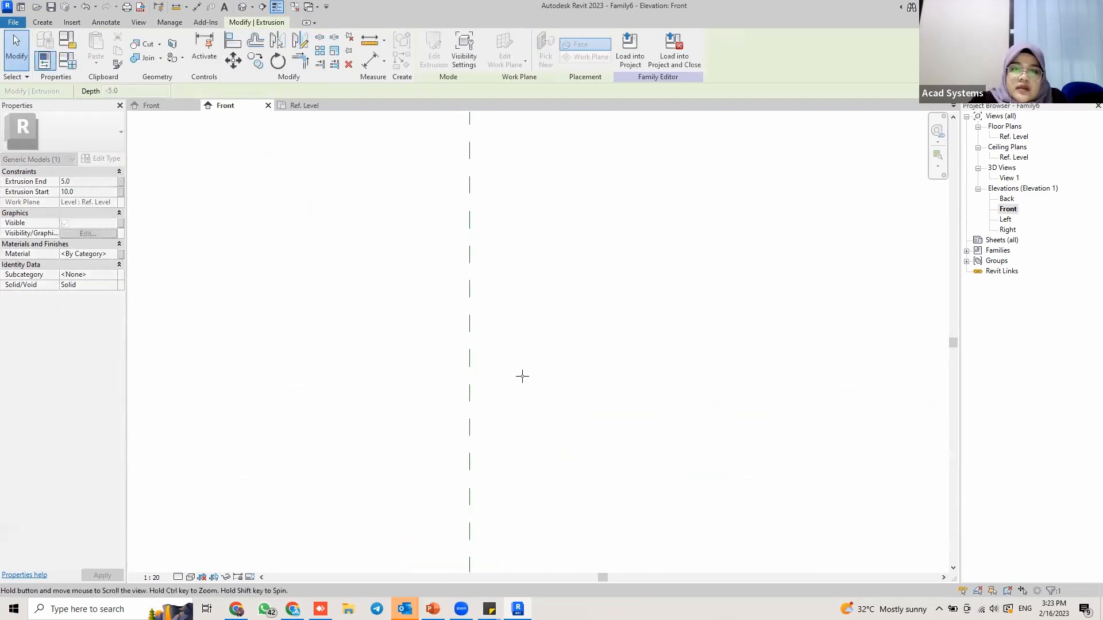
{"action": "middle_click_drag", "start_coordinate": [537, 291], "coordinate": [547, 480]}
{"action": "middle_click_drag", "start_coordinate": [527, 209], "coordinate": [563, 454]}
{"action": "middle_click_drag", "start_coordinate": [555, 224], "coordinate": [578, 484]}
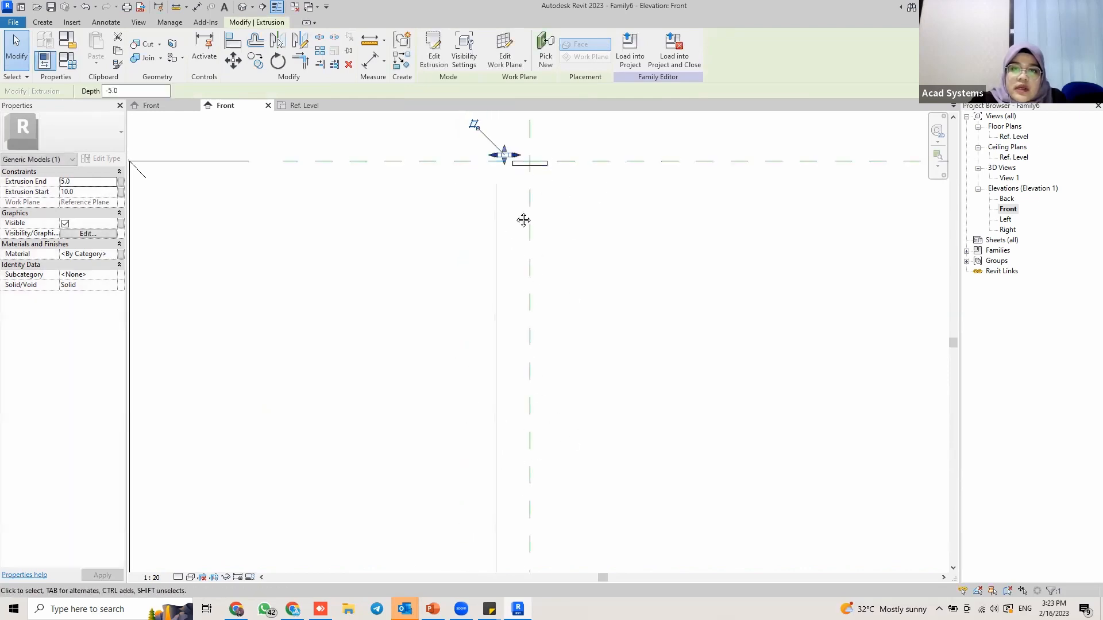
{"action": "middle_click_drag", "start_coordinate": [523, 220], "coordinate": [464, 280]}
{"action": "left_click", "coordinate": [153, 211]}
{"action": "left_click", "coordinate": [445, 214]}
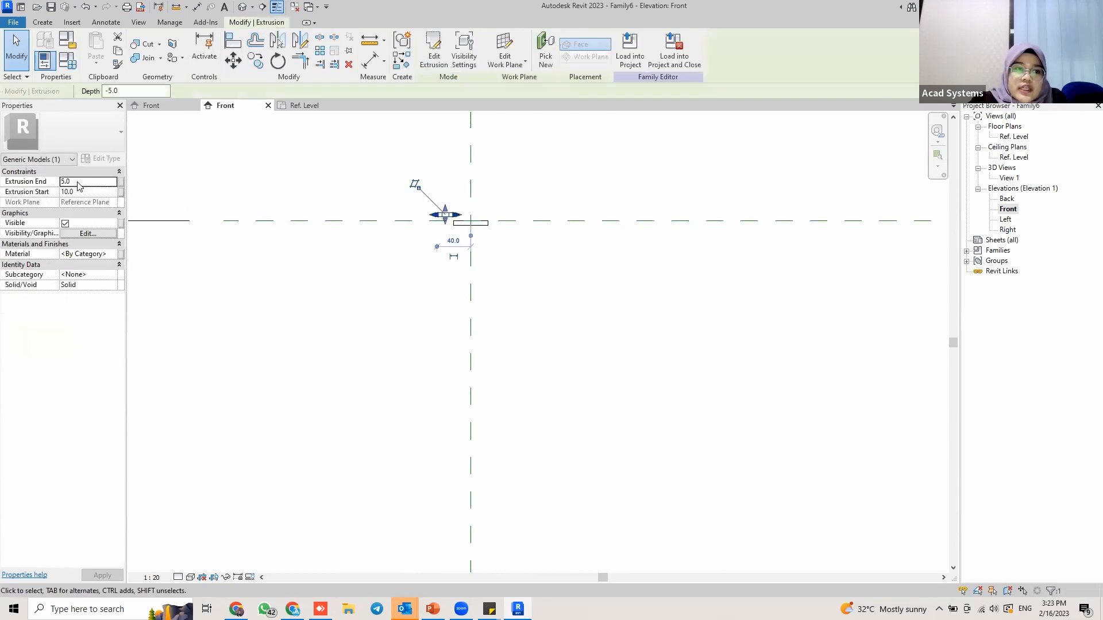
Set the octagon copy's extrusion end to -10 mm and move it 30 mm to the right, centred under the topmost plate.
{"action": "left_click", "coordinate": [84, 181]}
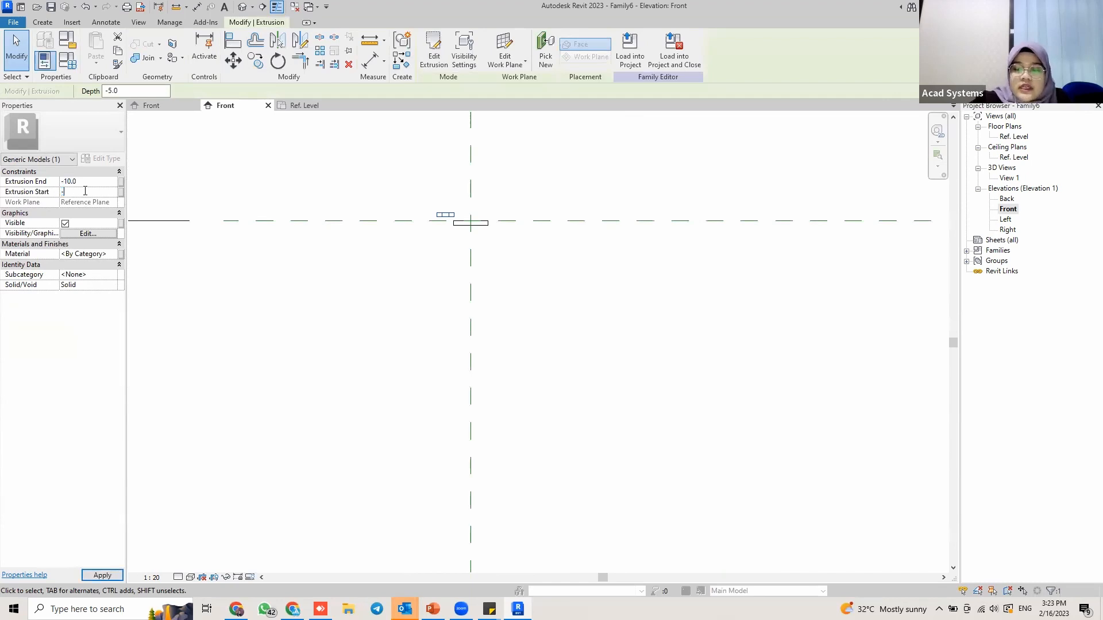
{"action": "key", "text": "m"}
{"action": "key", "text": "v"}
{"action": "scroll", "coordinate": [451, 241], "scroll_direction": "up", "scroll_amount": 4}
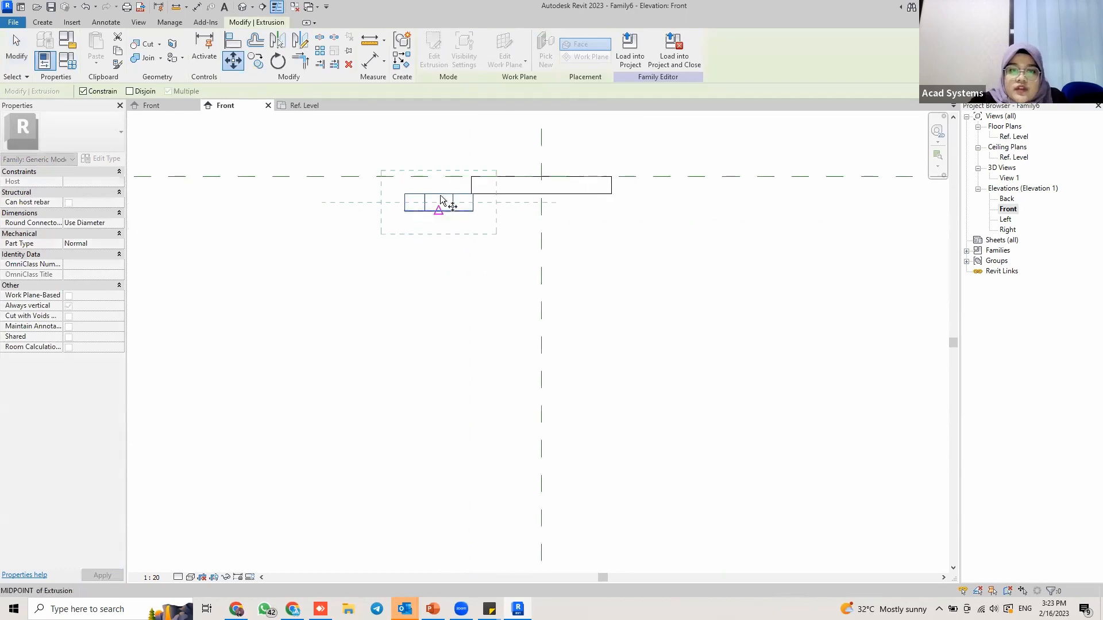
{"action": "left_click", "coordinate": [442, 198]}
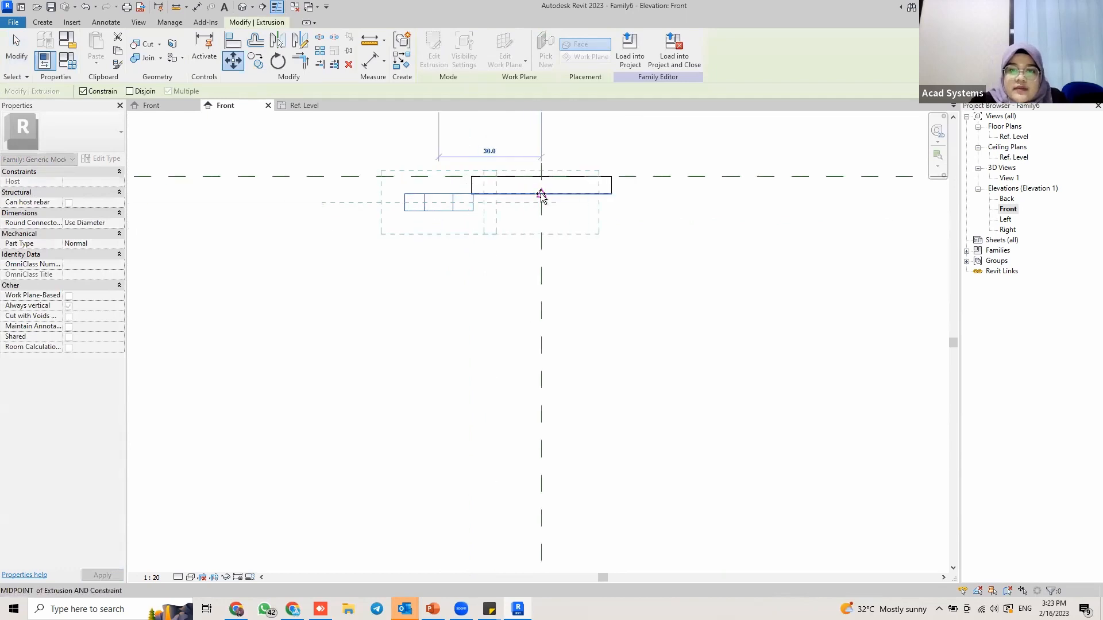
{"action": "left_click", "coordinate": [540, 194]}
{"action": "left_click", "coordinate": [615, 253]}
Copy the lowest reference plane about 35 mm upward, placing the copy just below the Ref. Level.
{"action": "scroll", "coordinate": [635, 297], "scroll_direction": "down", "scroll_amount": 4}
{"action": "scroll", "coordinate": [635, 297], "scroll_direction": "down", "scroll_amount": 4}
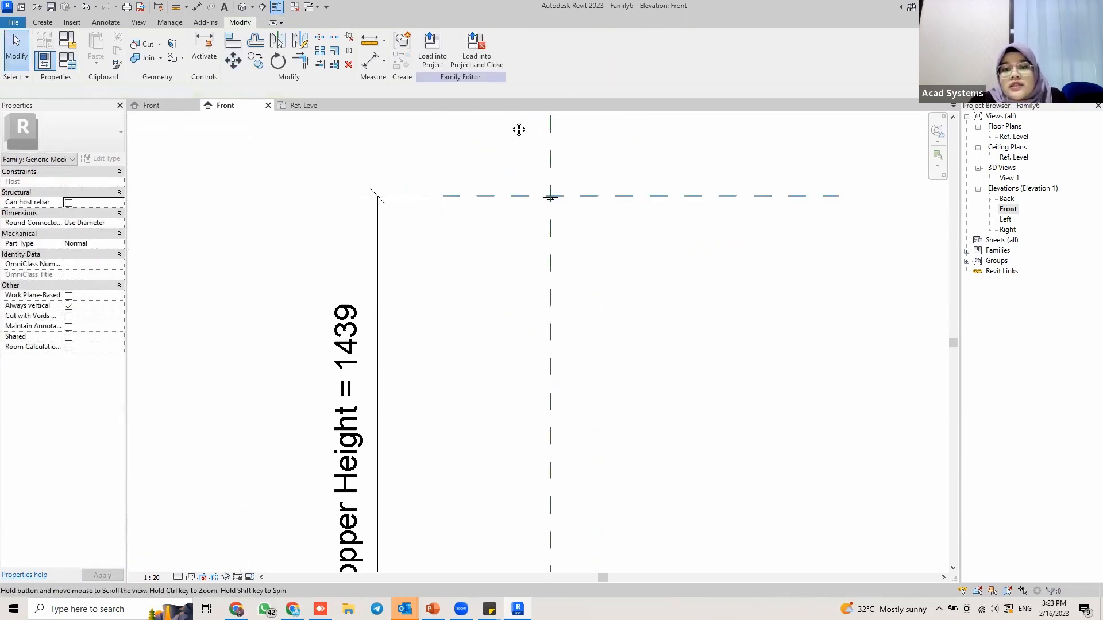
{"action": "scroll", "coordinate": [615, 462], "scroll_direction": "down", "scroll_amount": 1}
{"action": "middle_click_drag", "start_coordinate": [612, 479], "coordinate": [530, 366]}
{"action": "scroll", "coordinate": [509, 474], "scroll_direction": "up", "scroll_amount": 2}
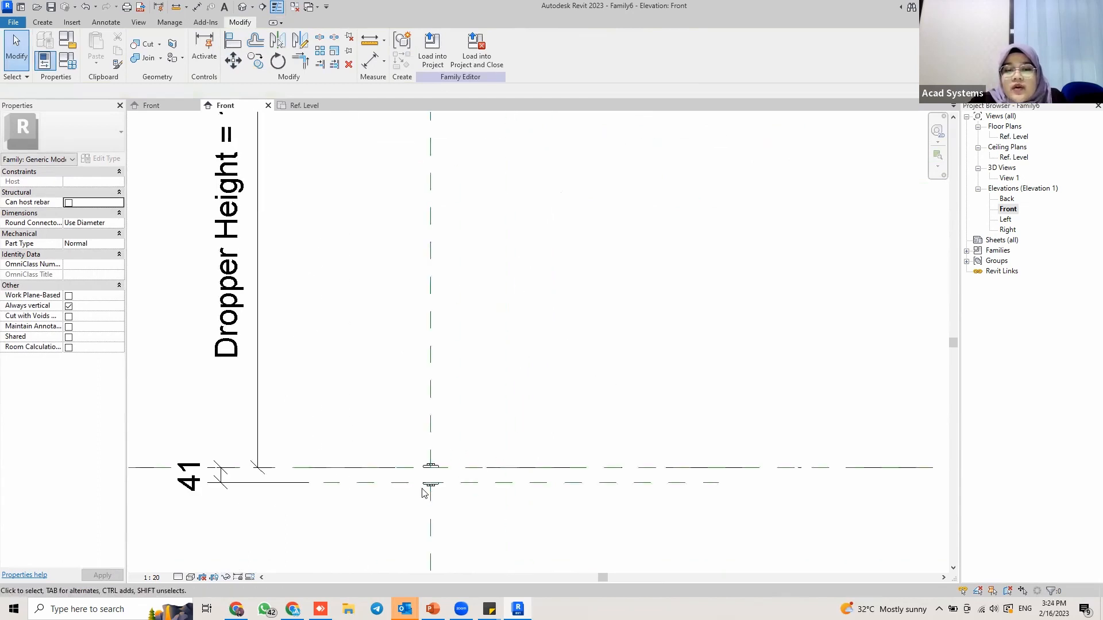
{"action": "scroll", "coordinate": [460, 428], "scroll_direction": "up", "scroll_amount": 4}
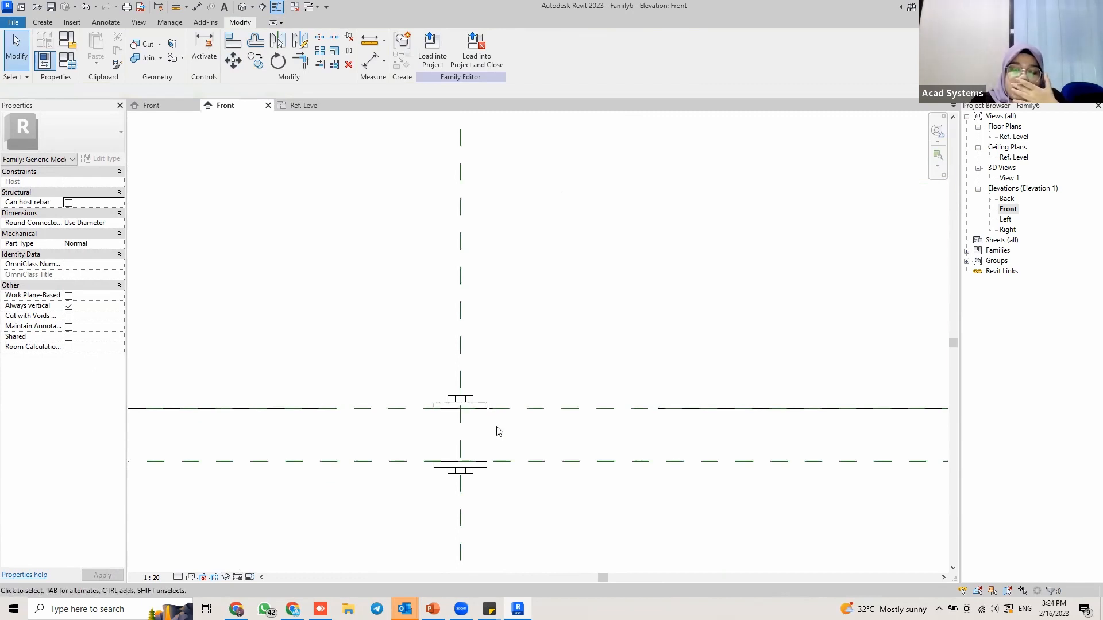
{"action": "left_click", "coordinate": [377, 459]}
{"action": "key", "text": "c"}
{"action": "key", "text": "o"}
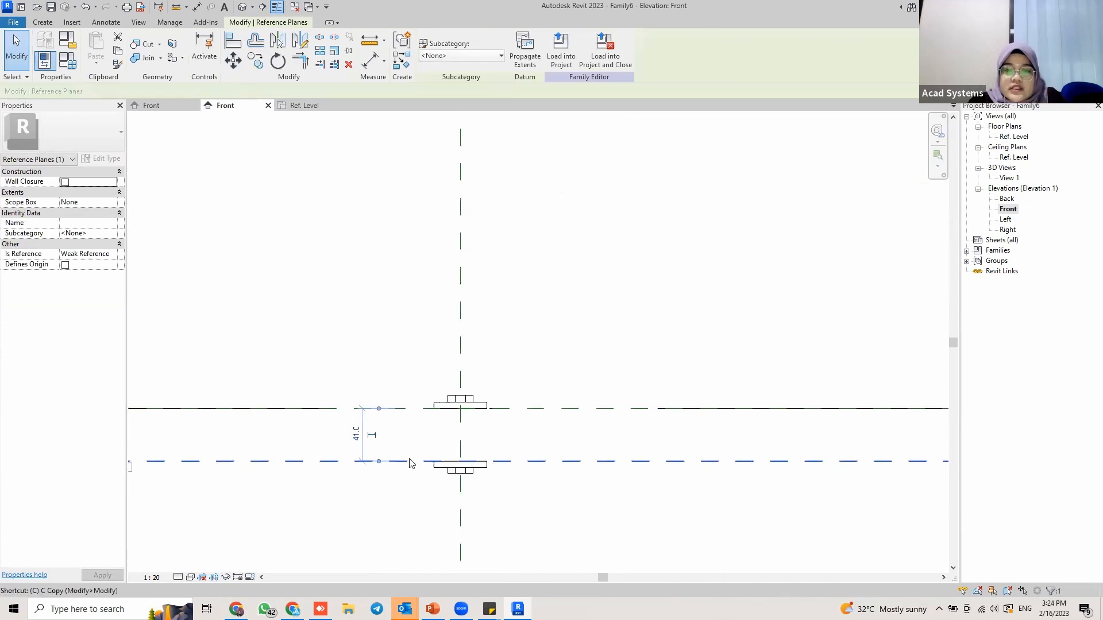
{"action": "left_click", "coordinate": [389, 463]}
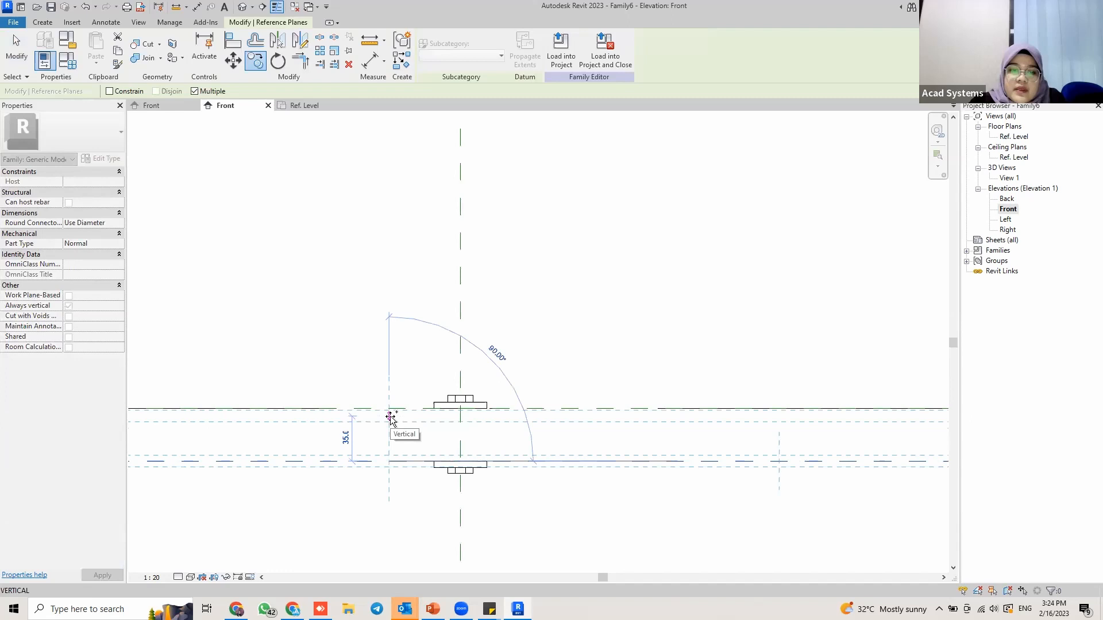
{"action": "left_click", "coordinate": [391, 418]}
{"action": "key", "text": "Escape"}
{"action": "key", "text": "Escape"}
Add an aligned dimension between the Ref. Level and the copied reference plane just below it.
{"action": "scroll", "coordinate": [392, 412], "scroll_direction": "up", "scroll_amount": 4}
{"action": "key", "text": "d"}
{"action": "key", "text": "i"}
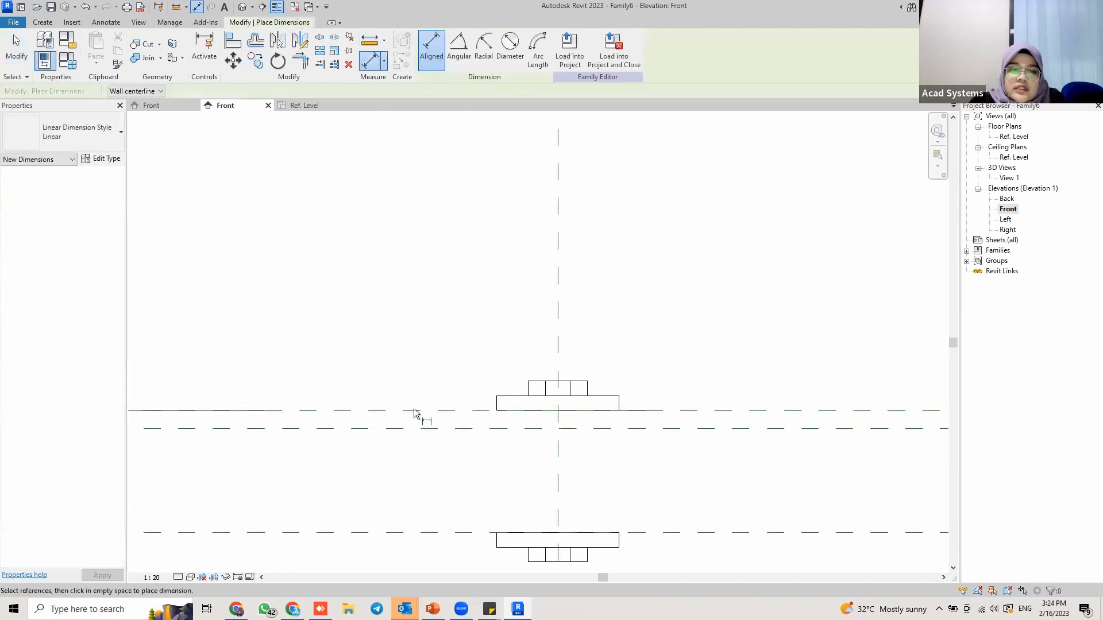
{"action": "left_click", "coordinate": [414, 410]}
{"action": "left_click", "coordinate": [413, 428]}
{"action": "scroll", "coordinate": [371, 404], "scroll_direction": "up", "scroll_amount": 1}
{"action": "scroll", "coordinate": [371, 407], "scroll_direction": "up", "scroll_amount": 1}
{"action": "scroll", "coordinate": [396, 354], "scroll_direction": "down", "scroll_amount": 4}
{"action": "scroll", "coordinate": [323, 340], "scroll_direction": "down", "scroll_amount": 1}
{"action": "middle_click_drag", "start_coordinate": [323, 339], "coordinate": [409, 336]}
{"action": "left_click", "coordinate": [332, 281]}
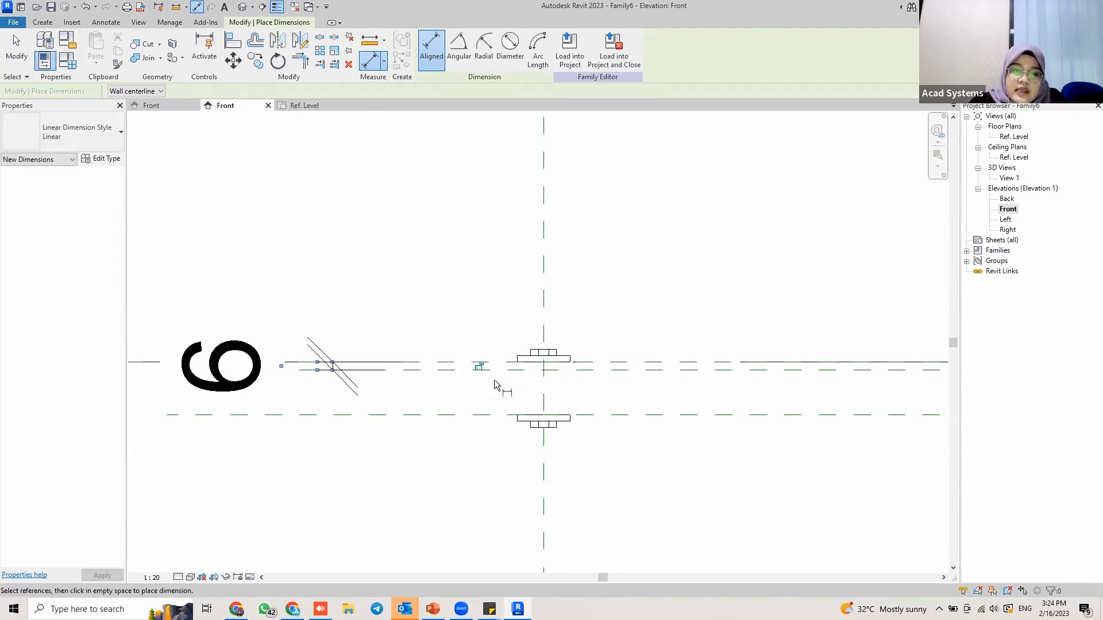
{"action": "key", "text": "Escape"}
{"action": "key", "text": "Escape"}
Set the distance between the Ref. Level and the copied reference plane to 3 mm.
{"action": "left_click", "coordinate": [387, 371]}
{"action": "left_click", "coordinate": [407, 372]}
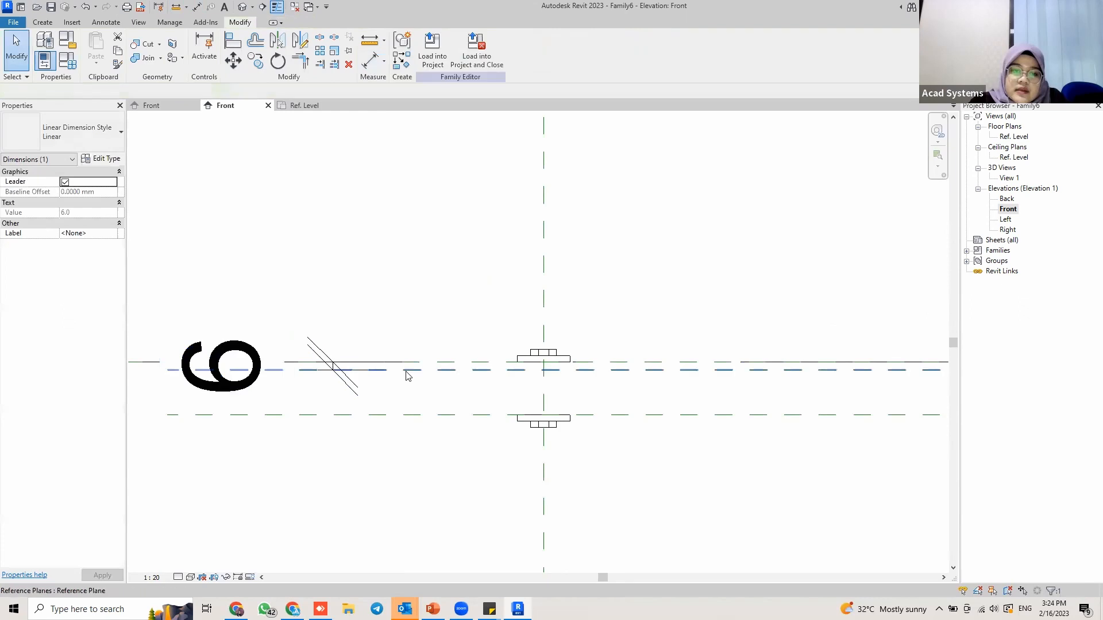
{"action": "left_click", "coordinate": [279, 366]}
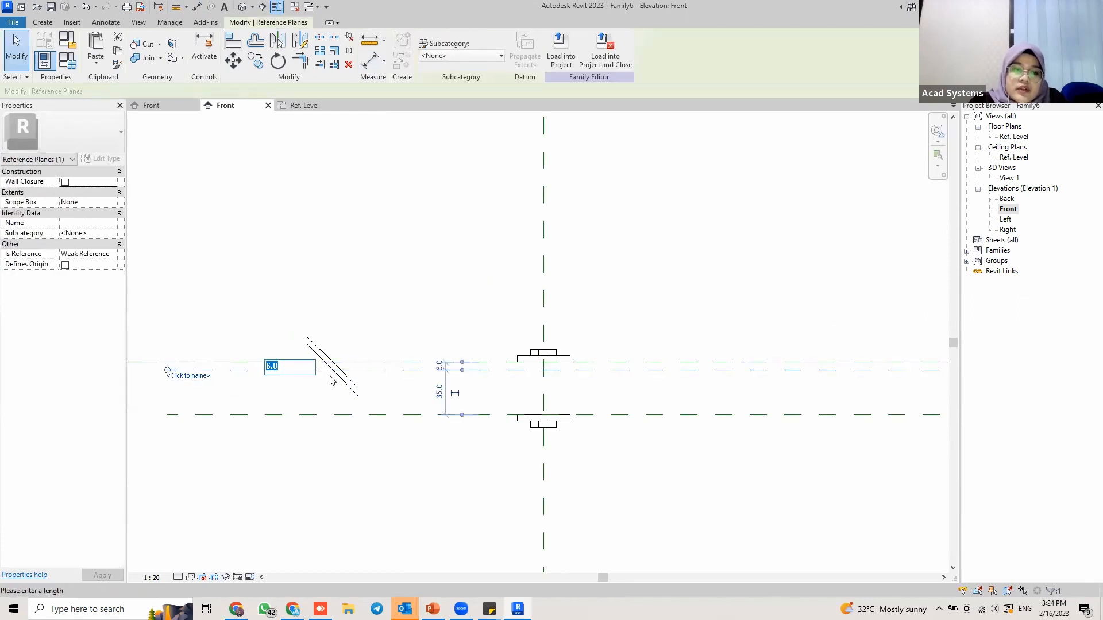
{"action": "key", "text": "Return"}
{"action": "key", "text": "Escape"}
Change the copied reference plane just below the Ref. Level to a Strong Reference.
{"action": "scroll", "coordinate": [384, 361], "scroll_direction": "up", "scroll_amount": 2}
{"action": "middle_click_drag", "start_coordinate": [528, 374], "coordinate": [436, 357]}
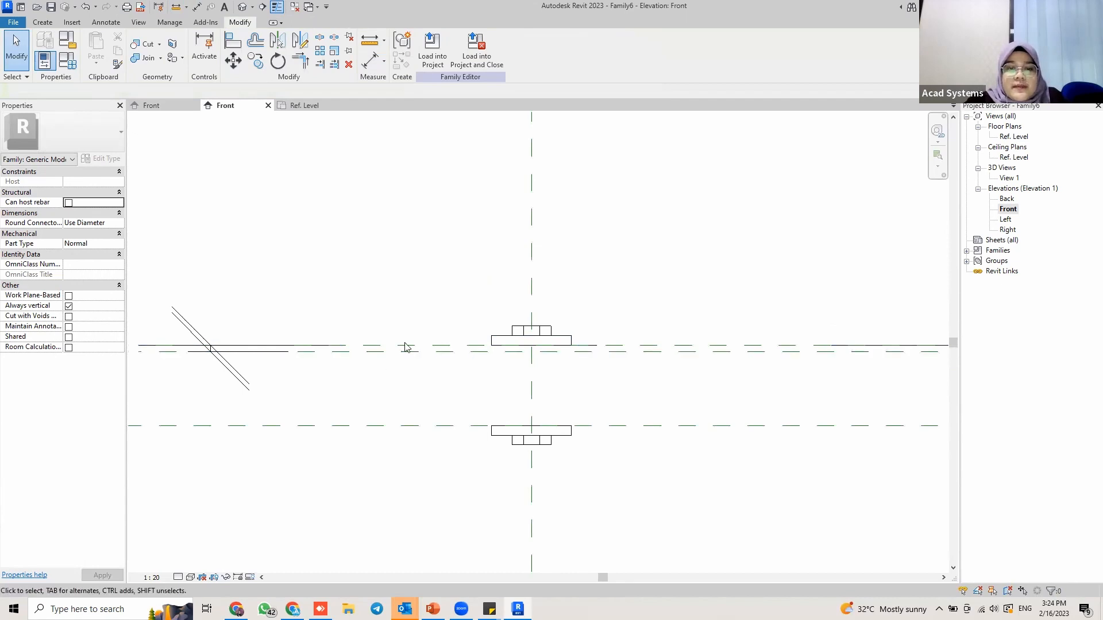
{"action": "middle_click_drag", "start_coordinate": [406, 347], "coordinate": [369, 320]}
{"action": "left_click", "coordinate": [367, 330]}
{"action": "left_click", "coordinate": [368, 334]}
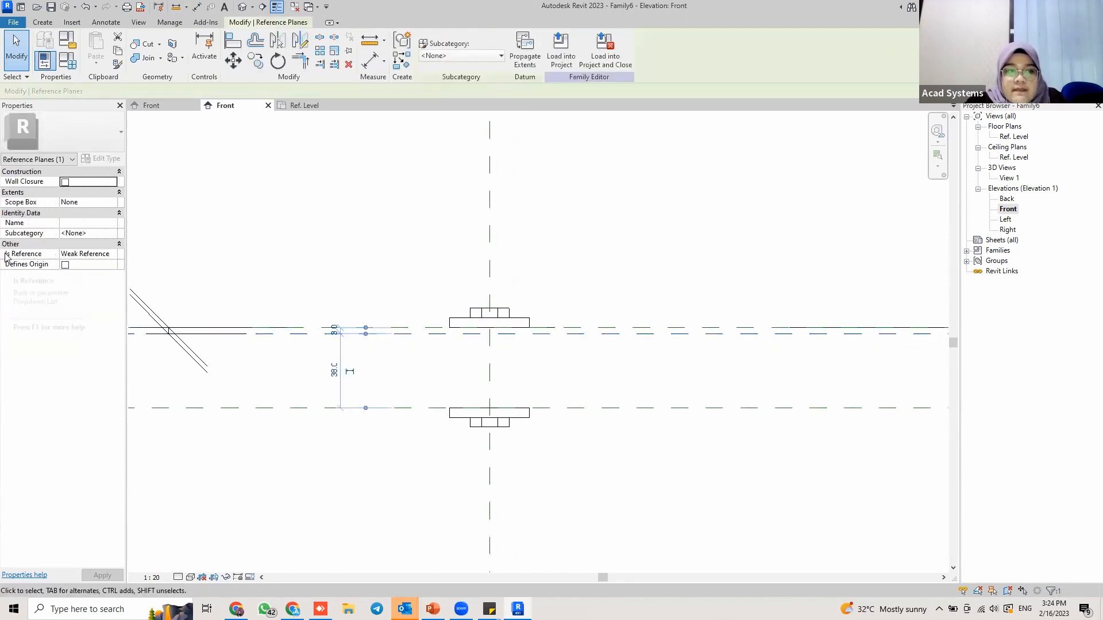
{"action": "left_click", "coordinate": [117, 256]}
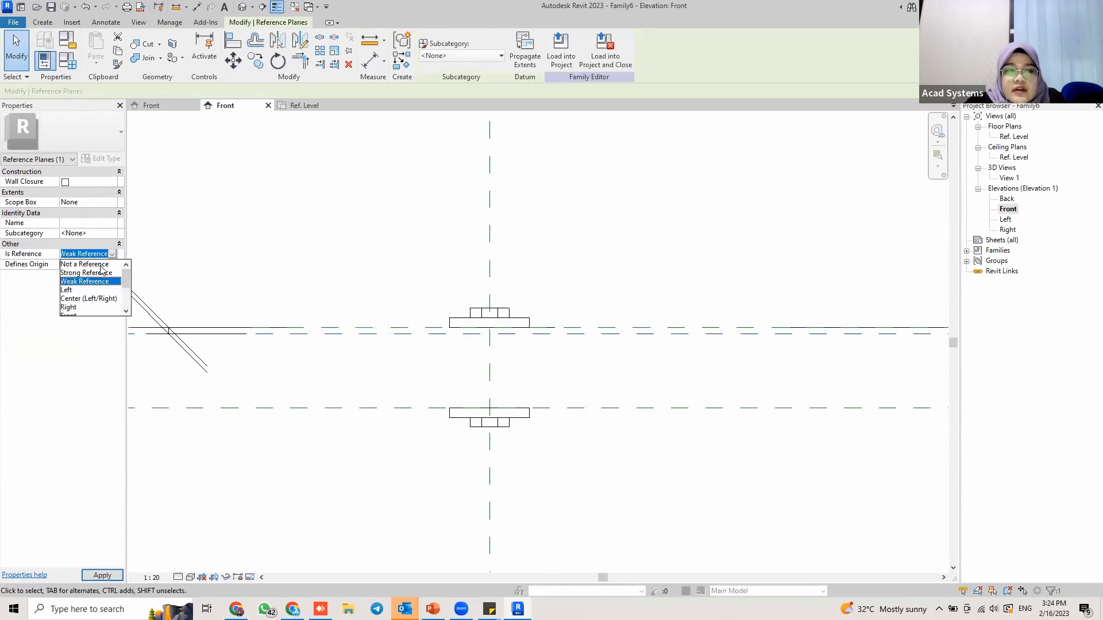
{"action": "left_click", "coordinate": [102, 272]}
{"action": "left_click", "coordinate": [173, 290]}
Create the rod extrusion in the Ref. Level plan from a circle of 5 mm radius centred on the octagon.
{"action": "scroll", "coordinate": [408, 299], "scroll_direction": "down", "scroll_amount": 3}
{"action": "middle_click_drag", "start_coordinate": [425, 311], "coordinate": [456, 343]}
{"action": "scroll", "coordinate": [426, 334], "scroll_direction": "down", "scroll_amount": 1}
{"action": "scroll", "coordinate": [441, 319], "scroll_direction": "up", "scroll_amount": 3}
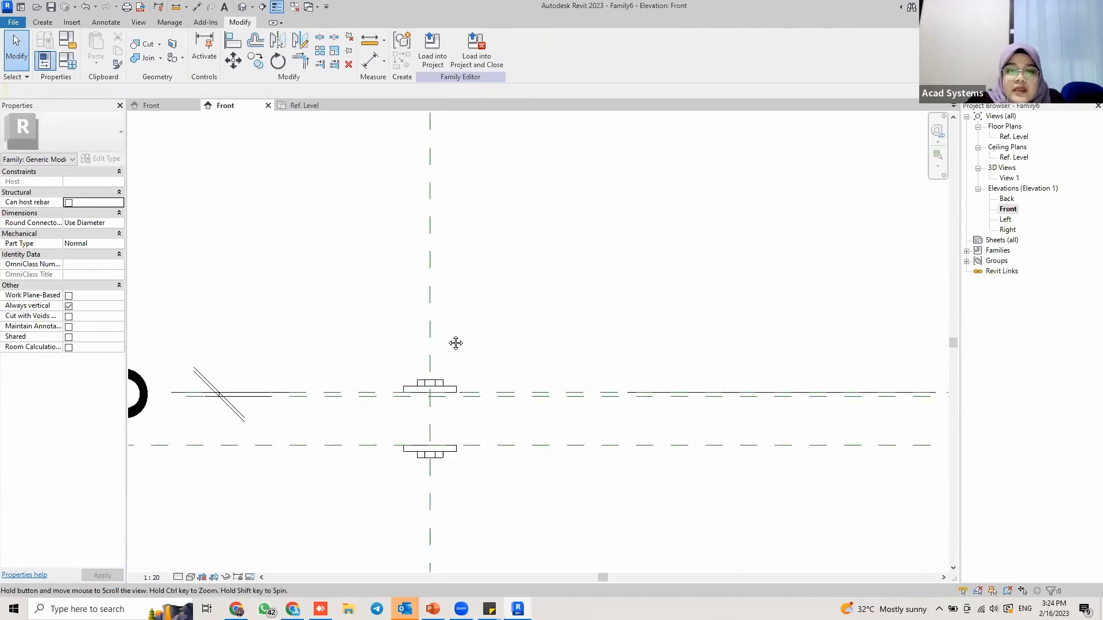
{"action": "scroll", "coordinate": [455, 343], "scroll_direction": "down", "scroll_amount": 2}
{"action": "left_click", "coordinate": [293, 108]}
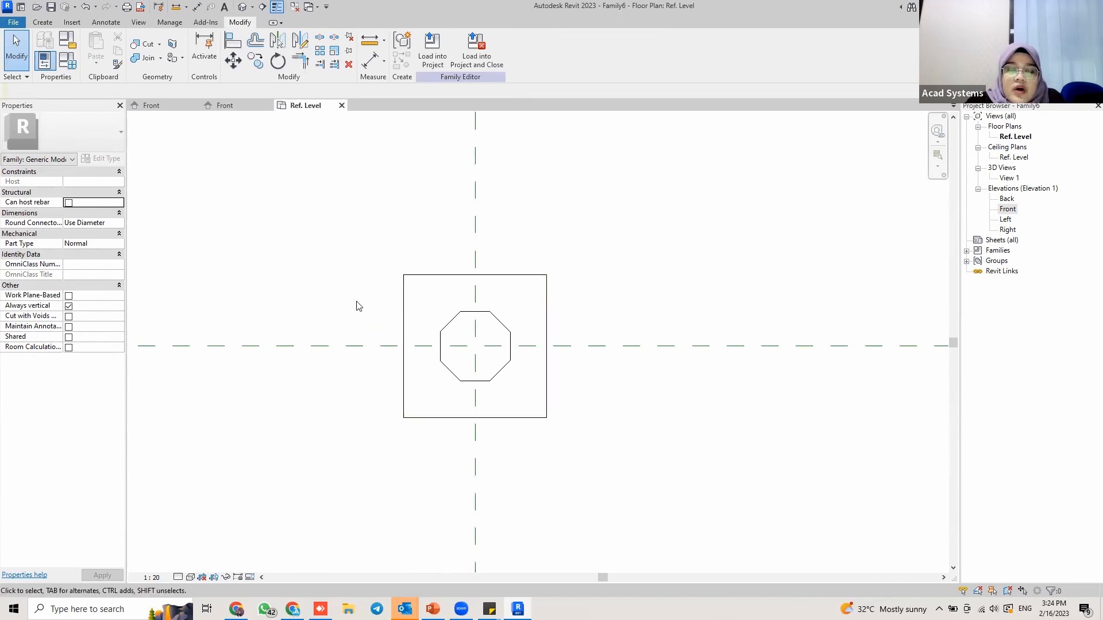
{"action": "left_click", "coordinate": [52, 23]}
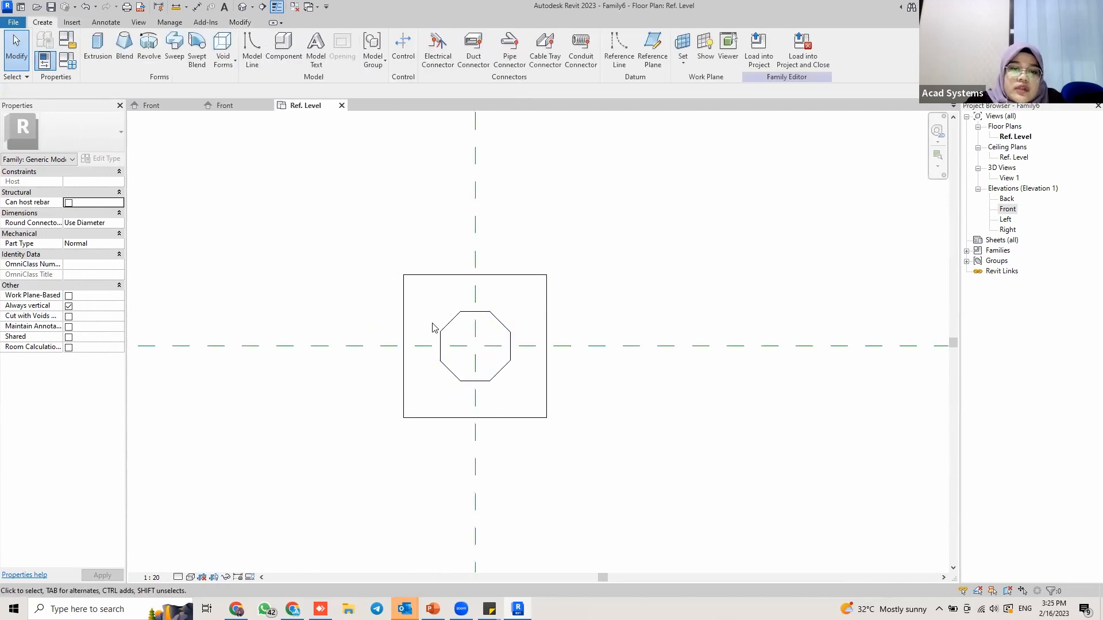
{"action": "left_click", "coordinate": [99, 49]}
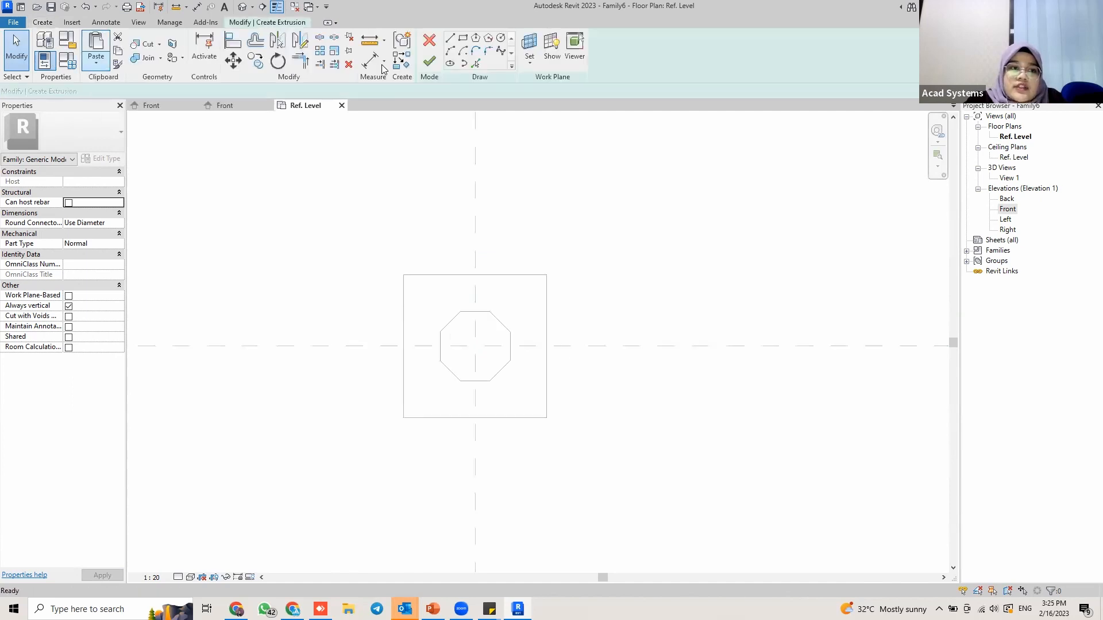
{"action": "left_click", "coordinate": [501, 38]}
{"action": "left_click", "coordinate": [476, 347]}
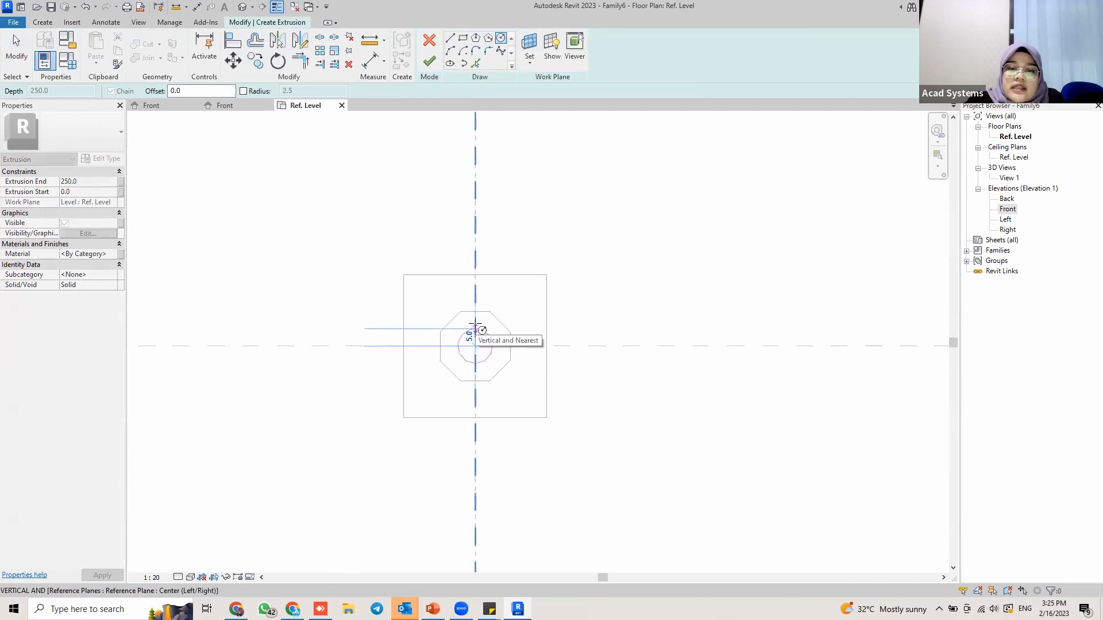
{"action": "left_click", "coordinate": [475, 328]}
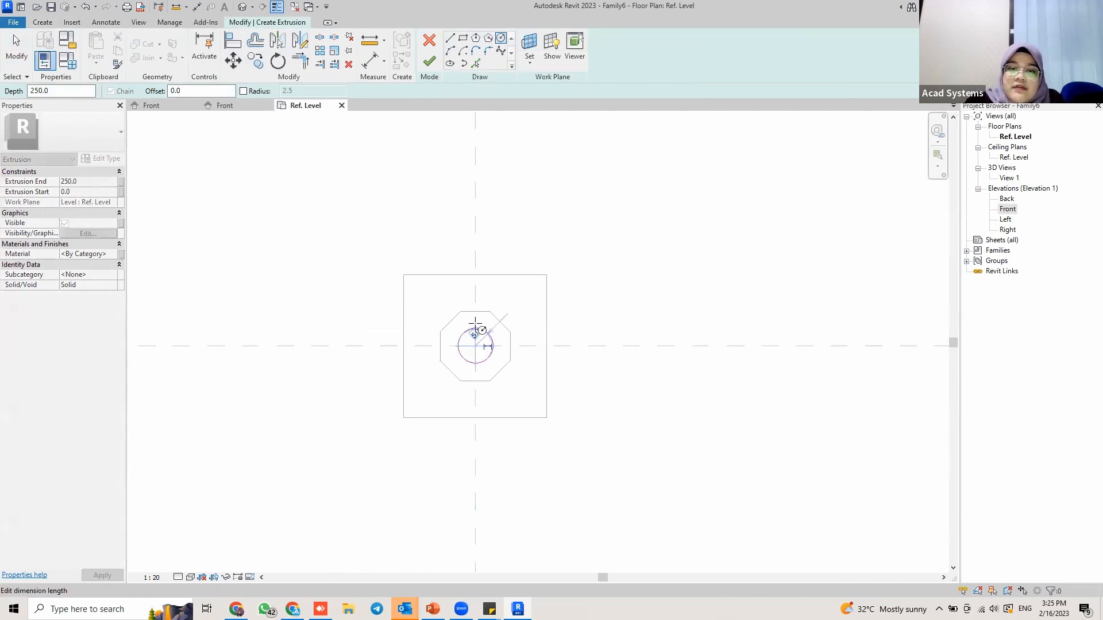
{"action": "left_click", "coordinate": [430, 62]}
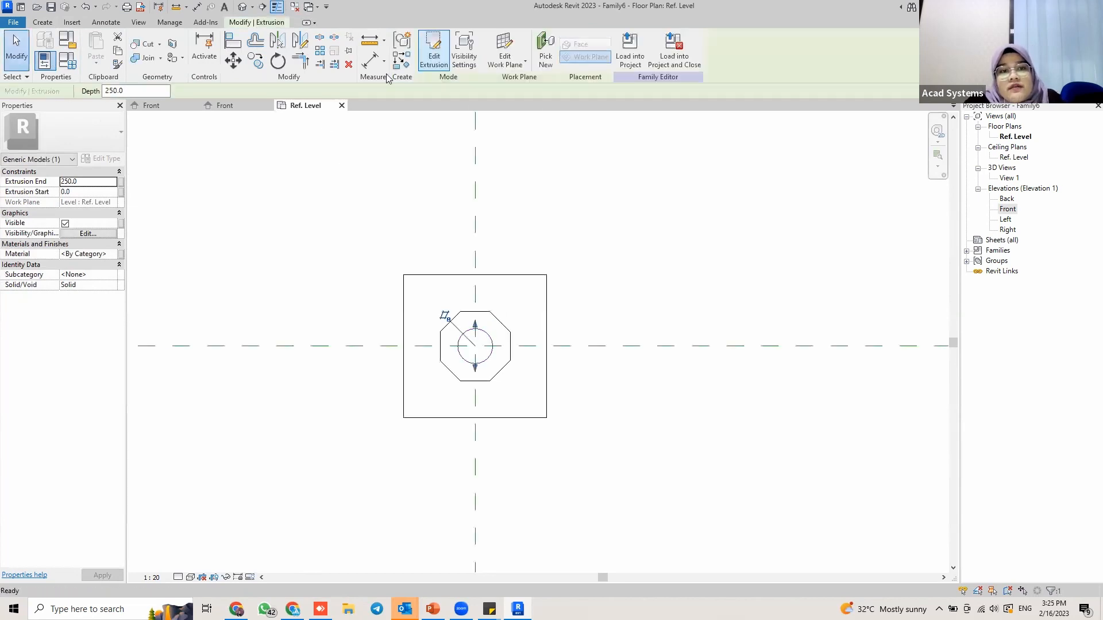
Change the rod's work plane by picking the lowest reference plane in the Front elevation.
{"action": "left_click", "coordinate": [224, 106]}
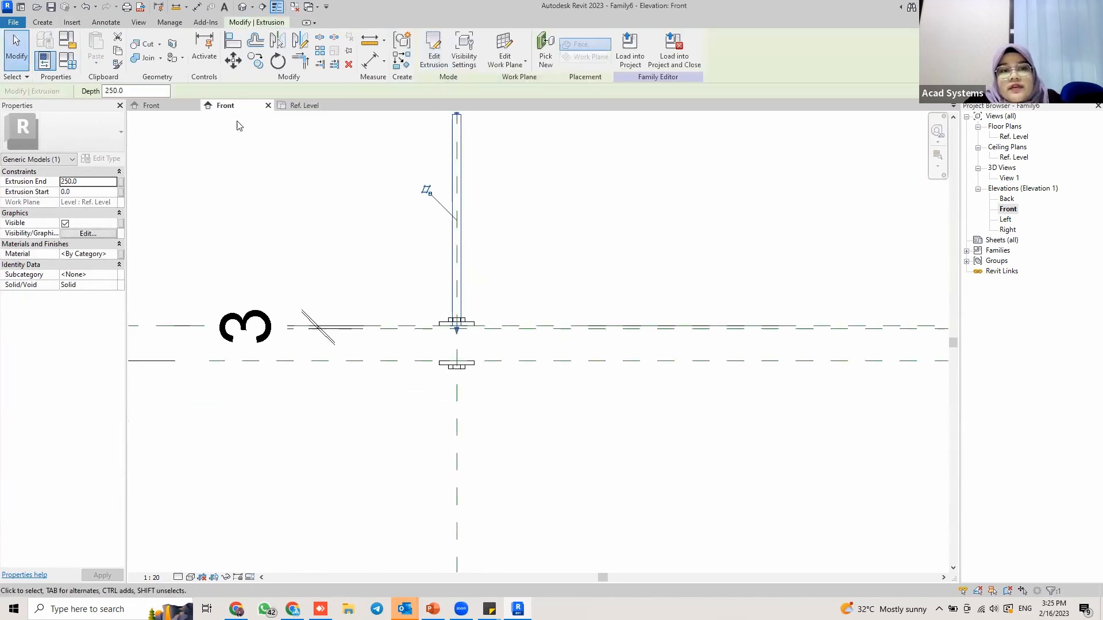
{"action": "scroll", "coordinate": [479, 315], "scroll_direction": "up", "scroll_amount": 2}
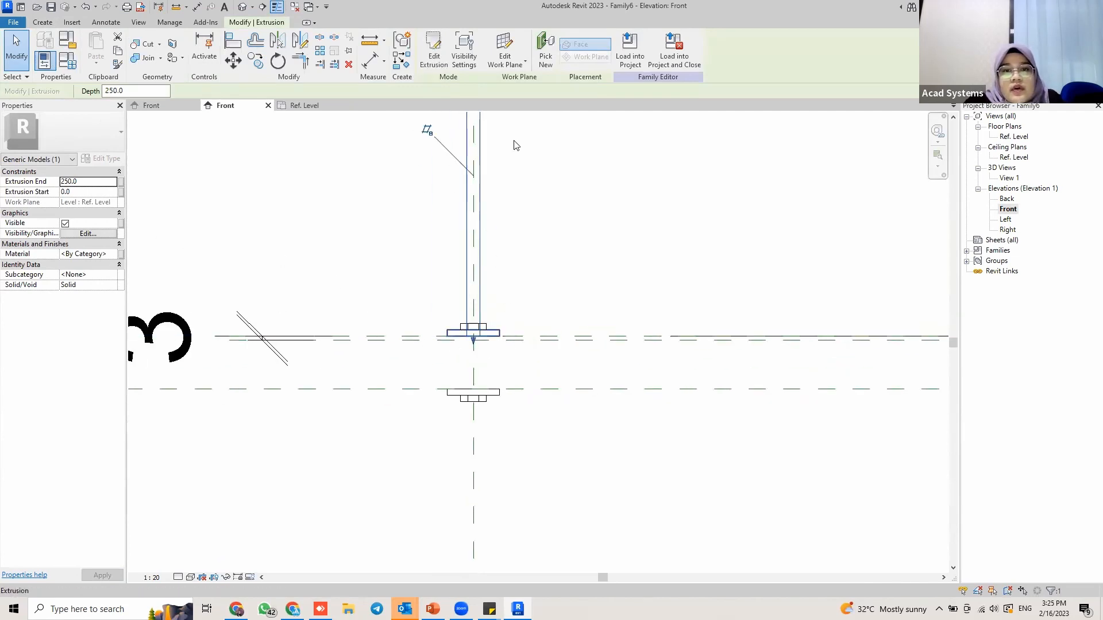
{"action": "left_click", "coordinate": [505, 47]}
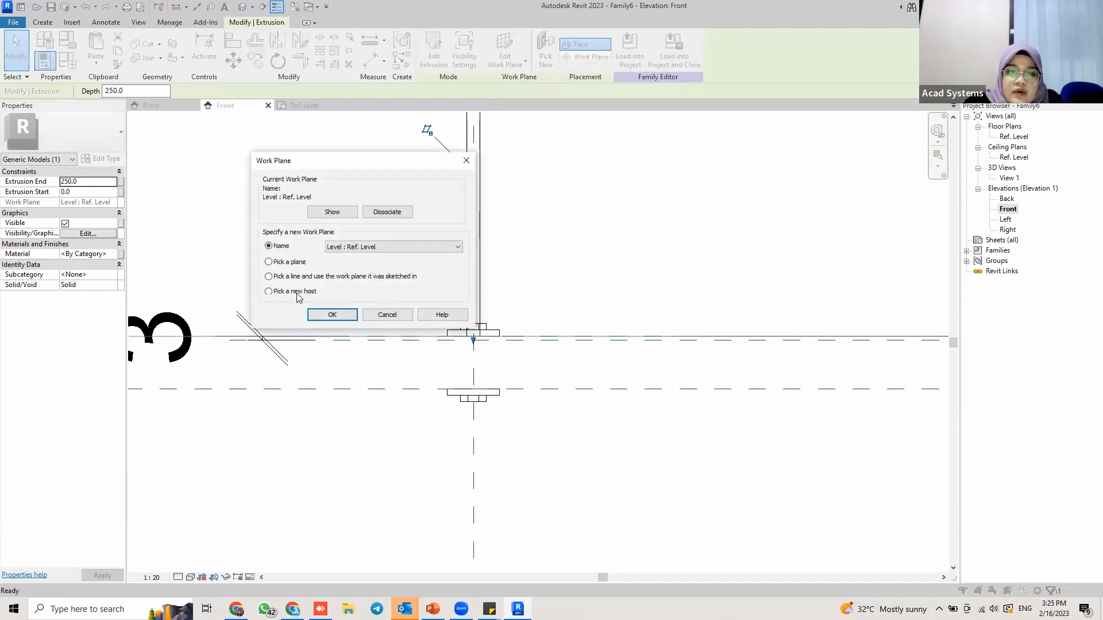
{"action": "left_click", "coordinate": [332, 318]}
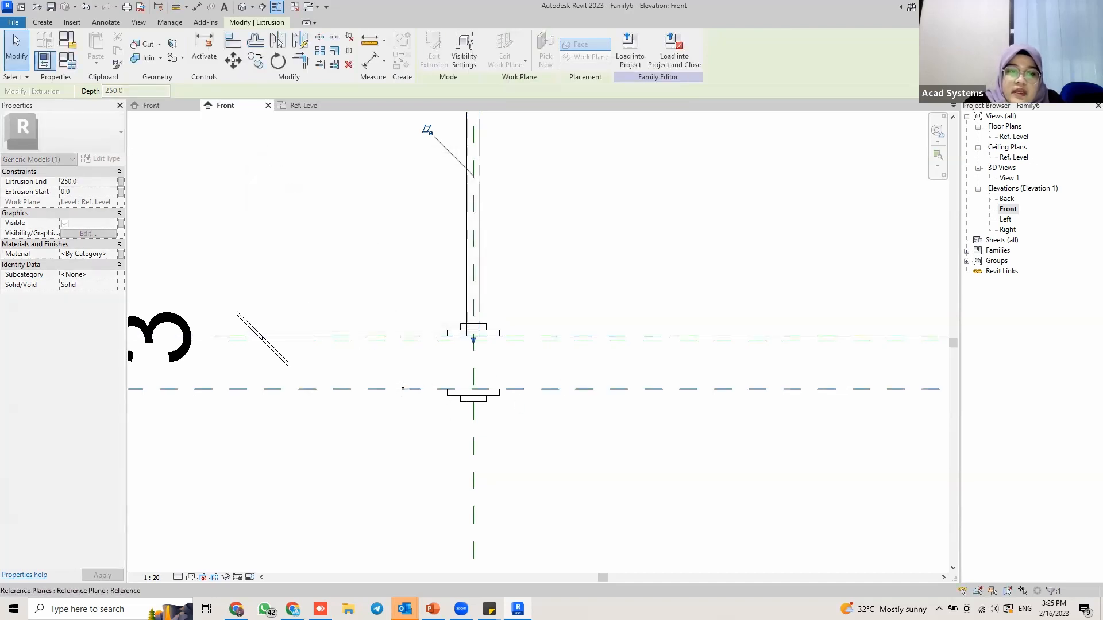
{"action": "left_click", "coordinate": [402, 389]}
{"action": "scroll", "coordinate": [442, 345], "scroll_direction": "down", "scroll_amount": 2}
{"action": "middle_click_drag", "start_coordinate": [472, 237], "coordinate": [457, 271]}
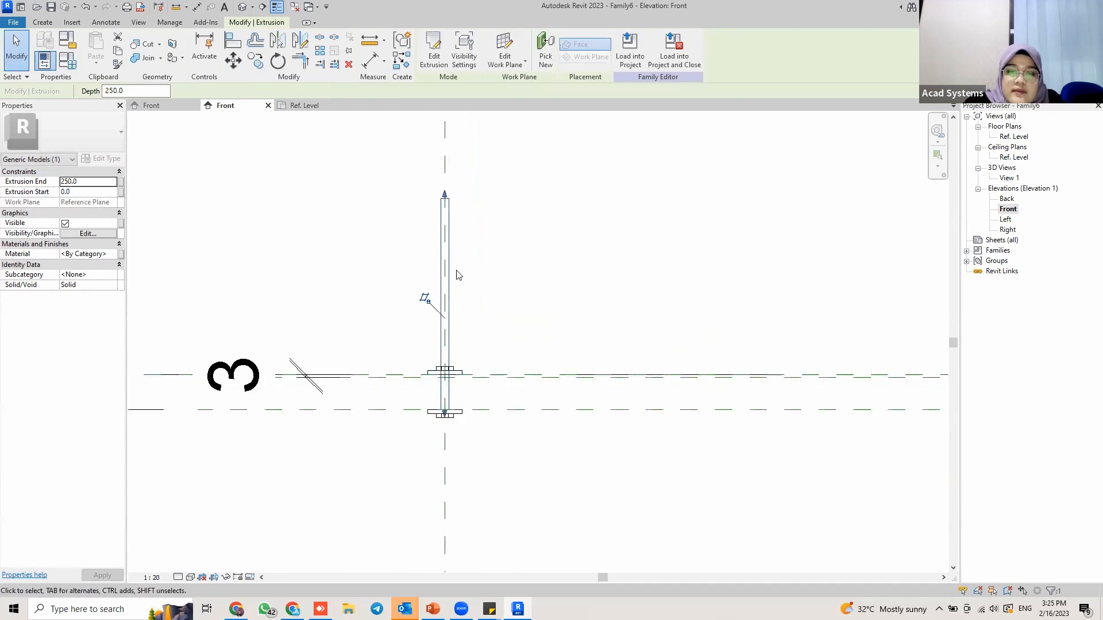
{"action": "middle_click_drag", "start_coordinate": [462, 377], "coordinate": [461, 366]}
{"action": "left_click", "coordinate": [460, 382]}
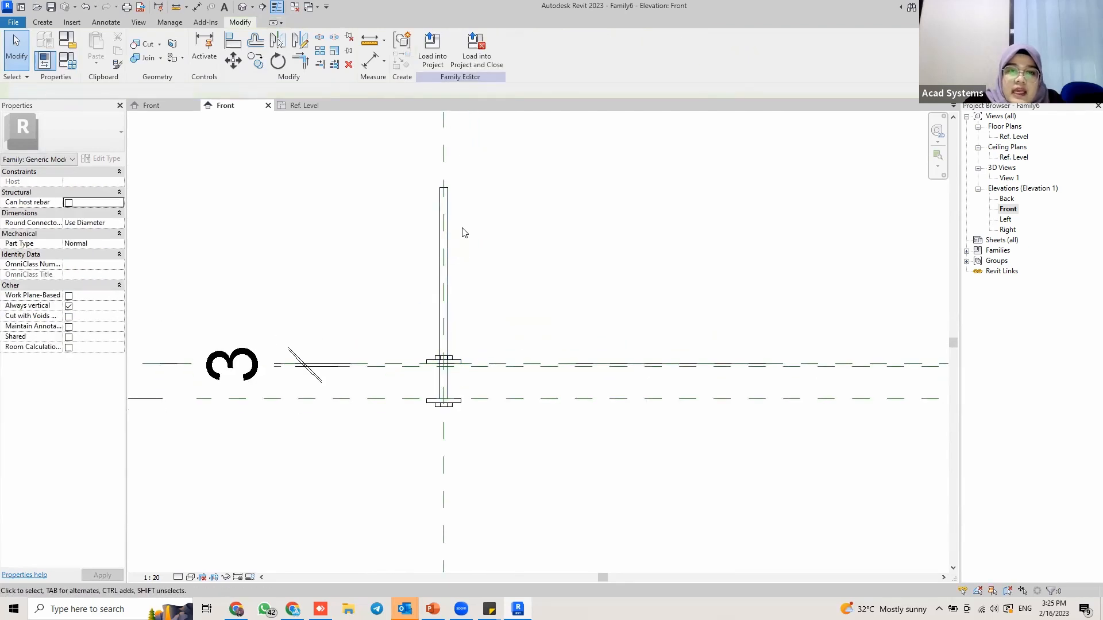
Align the rod's top end with the reference plane just below the Ref. Level in the Front elevation.
{"action": "scroll", "coordinate": [440, 287], "scroll_direction": "up", "scroll_amount": 2}
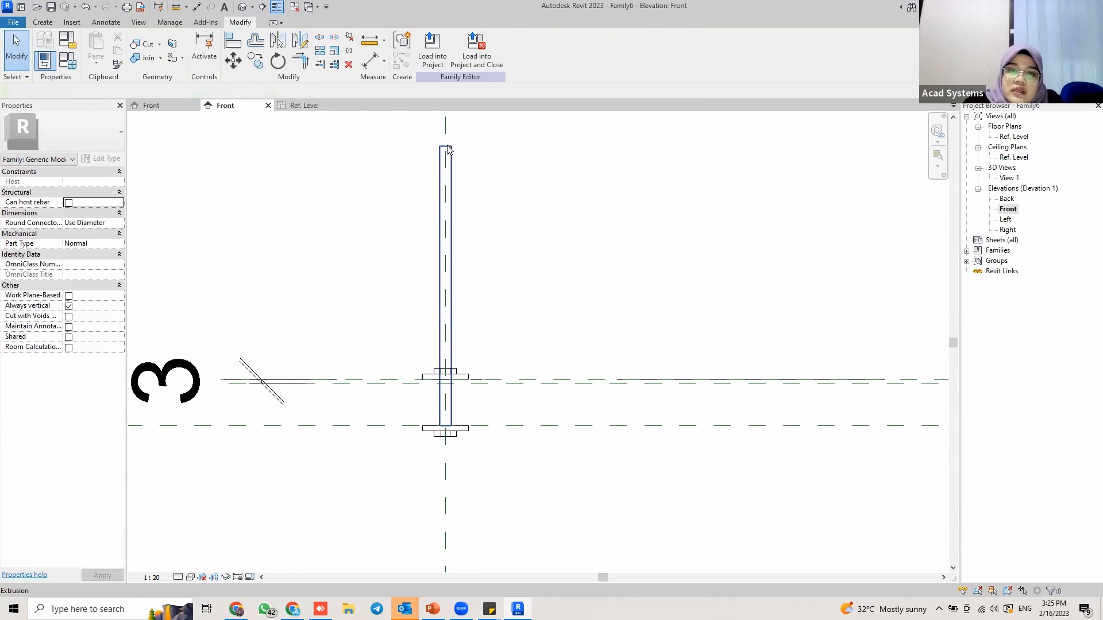
{"action": "scroll", "coordinate": [476, 382], "scroll_direction": "up", "scroll_amount": 3}
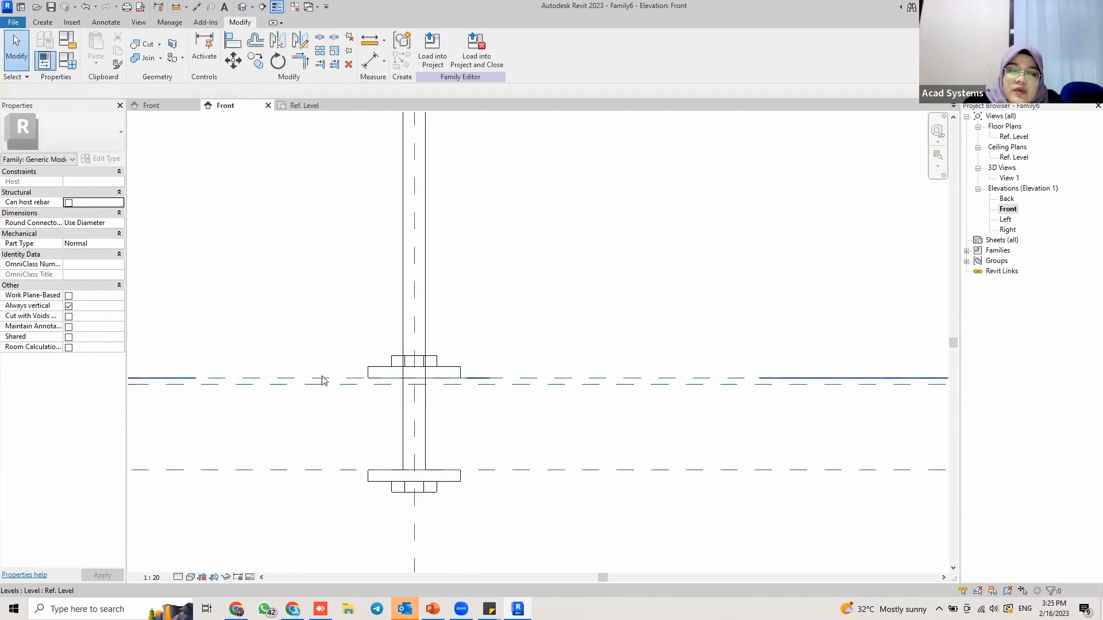
{"action": "middle_click_drag", "start_coordinate": [311, 399], "coordinate": [475, 389]}
{"action": "middle_click_drag", "start_coordinate": [382, 380], "coordinate": [498, 384]}
{"action": "scroll", "coordinate": [277, 370], "scroll_direction": "up", "scroll_amount": 1}
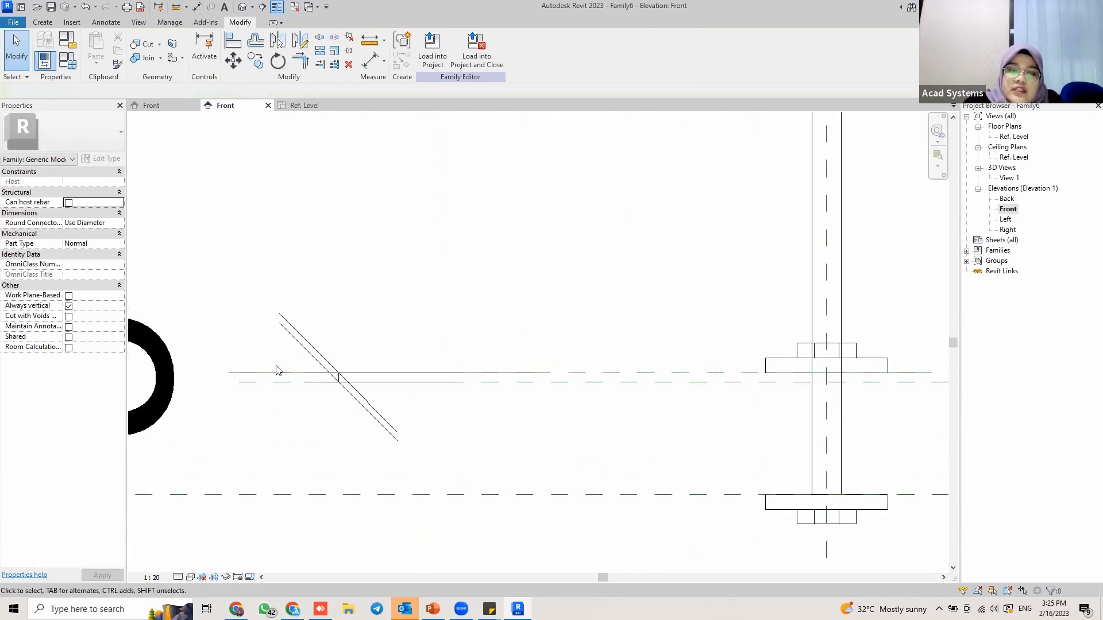
{"action": "scroll", "coordinate": [268, 372], "scroll_direction": "down", "scroll_amount": 3}
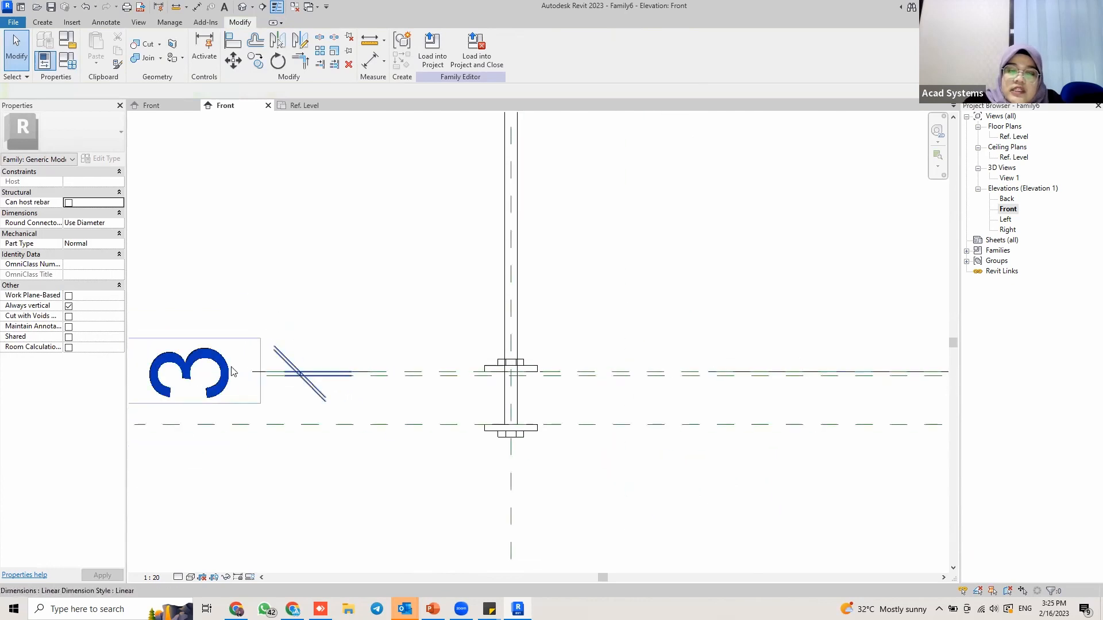
{"action": "middle_click_drag", "start_coordinate": [539, 142], "coordinate": [500, 180]}
{"action": "key", "text": "a"}
{"action": "key", "text": "l"}
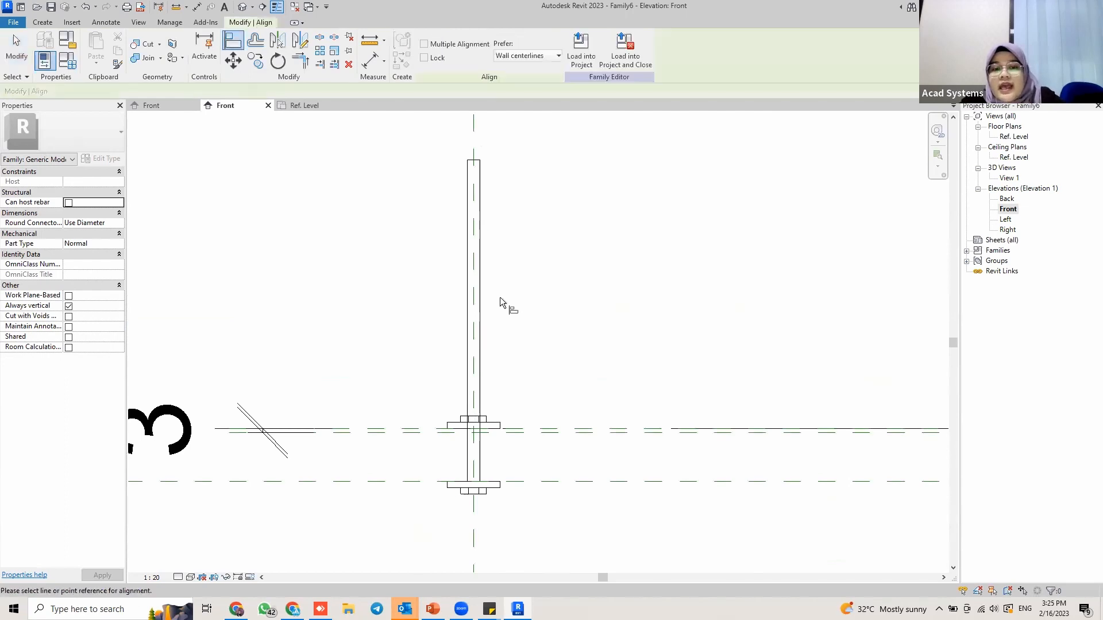
{"action": "left_click", "coordinate": [525, 441]}
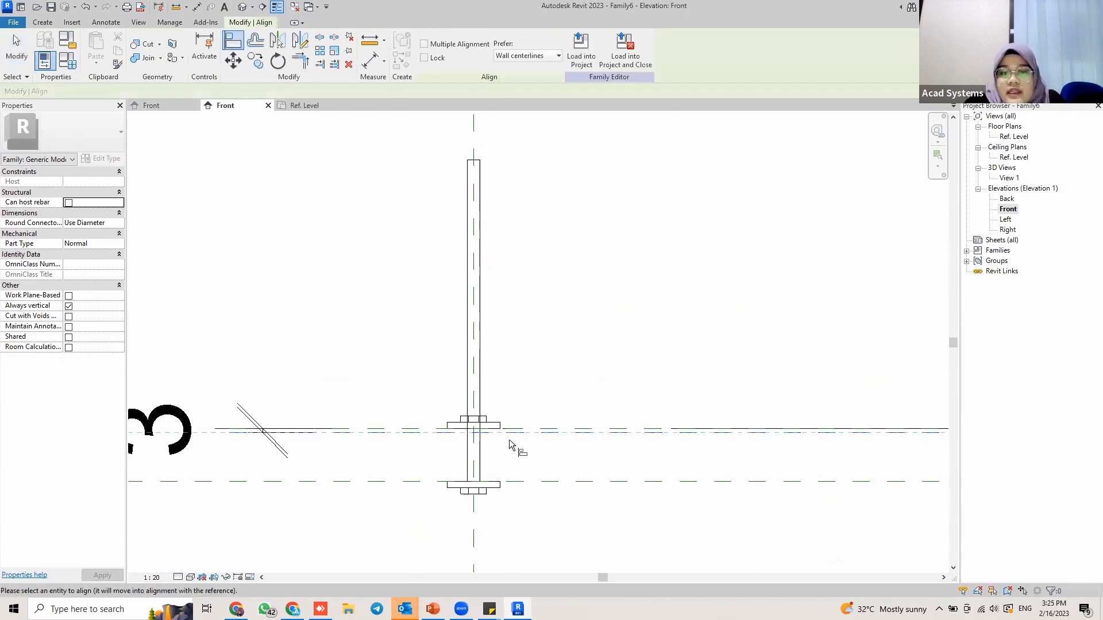
{"action": "scroll", "coordinate": [524, 443], "scroll_direction": "up", "scroll_amount": 3}
{"action": "scroll", "coordinate": [507, 402], "scroll_direction": "down", "scroll_amount": 3}
{"action": "middle_click_drag", "start_coordinate": [503, 417], "coordinate": [492, 504]}
{"action": "scroll", "coordinate": [466, 220], "scroll_direction": "up", "scroll_amount": 4}
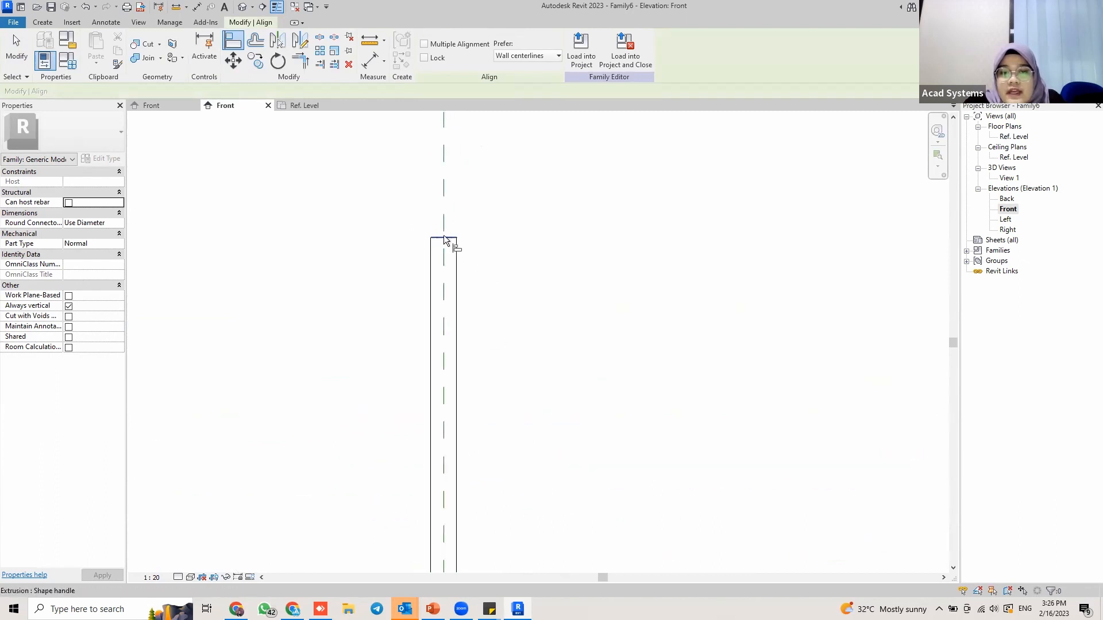
{"action": "left_click", "coordinate": [441, 234]}
{"action": "scroll", "coordinate": [555, 370], "scroll_direction": "down", "scroll_amount": 3}
{"action": "middle_click_drag", "start_coordinate": [525, 367], "coordinate": [451, 128]}
{"action": "scroll", "coordinate": [424, 332], "scroll_direction": "up", "scroll_amount": 3}
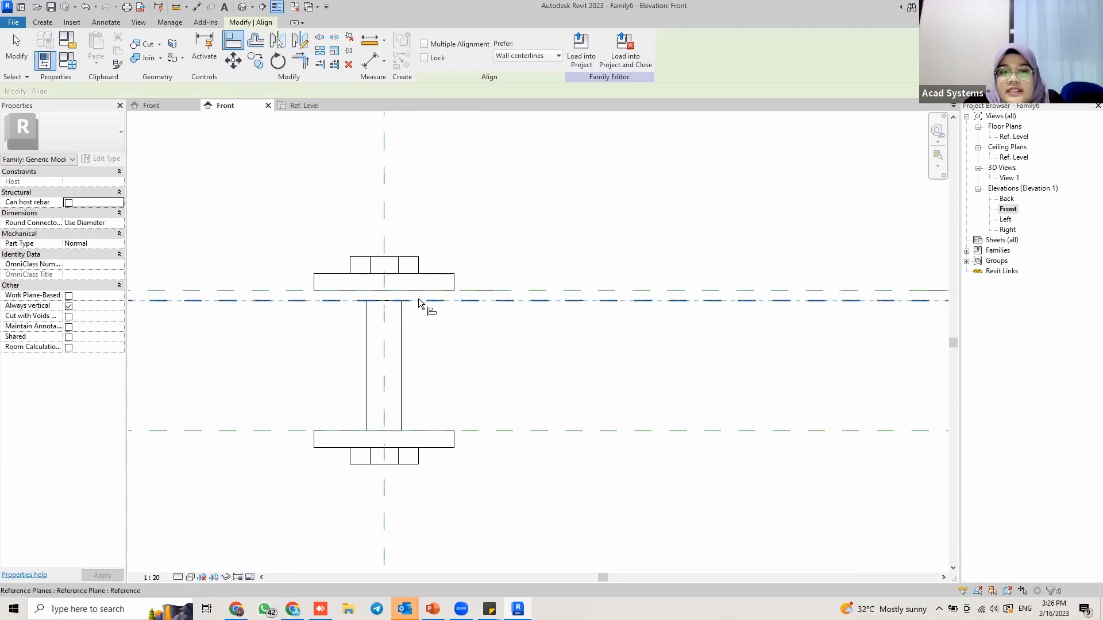
{"action": "left_click", "coordinate": [442, 301]}
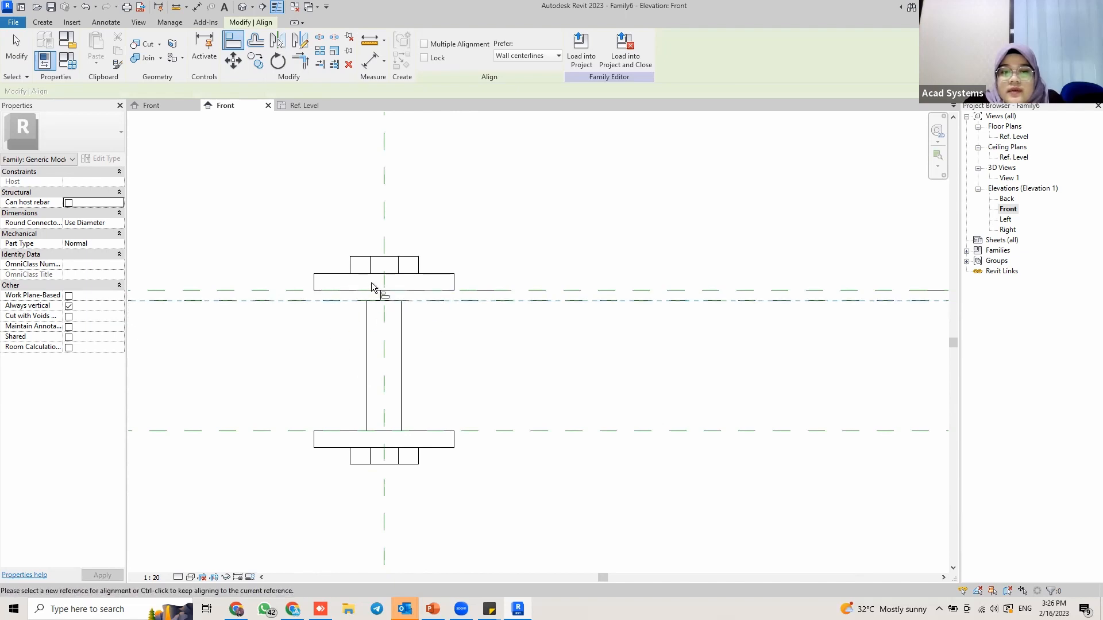
{"action": "scroll", "coordinate": [357, 374], "scroll_direction": "down", "scroll_amount": 4}
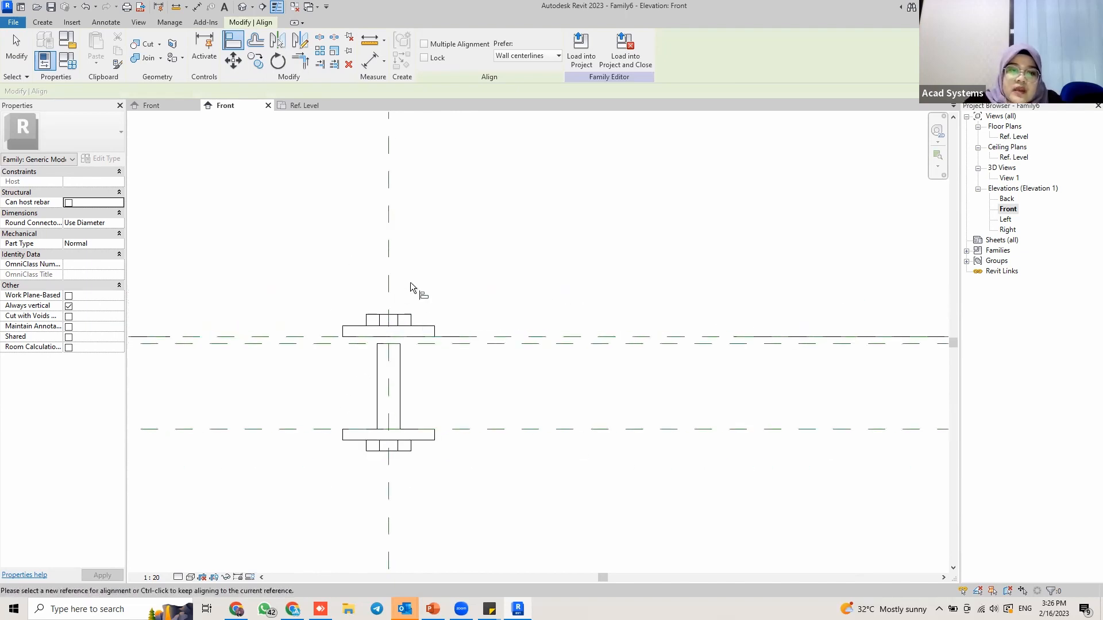
{"action": "key", "text": "Escape"}
{"action": "key", "text": "Escape"}
Select the short rod between the lower pair of end plates as the element to copy.
{"action": "left_click", "coordinate": [411, 414]}
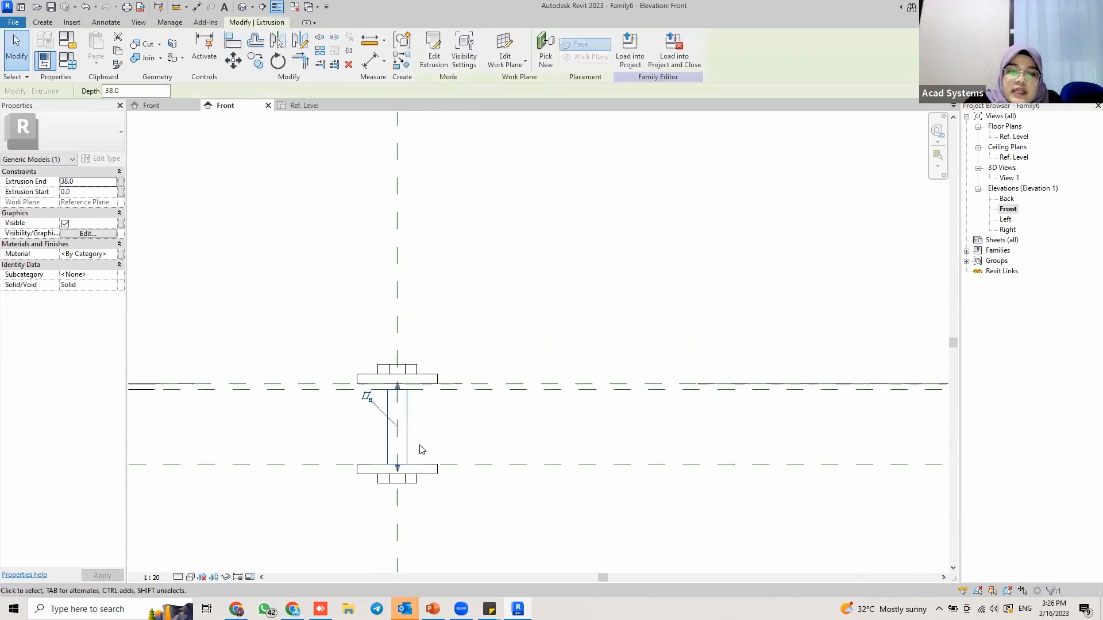
{"action": "scroll", "coordinate": [406, 374], "scroll_direction": "down", "scroll_amount": 3}
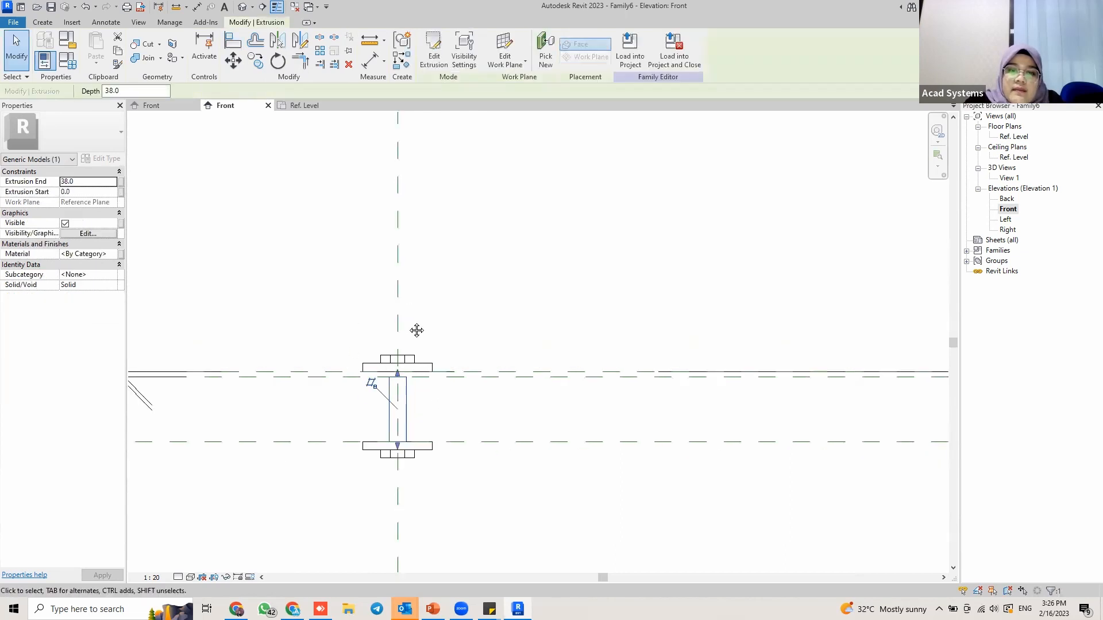
{"action": "middle_click_drag", "start_coordinate": [406, 374], "coordinate": [407, 474]}
{"action": "middle_click_drag", "start_coordinate": [398, 134], "coordinate": [420, 385]}
{"action": "scroll", "coordinate": [443, 284], "scroll_direction": "down", "scroll_amount": 4}
{"action": "scroll", "coordinate": [444, 288], "scroll_direction": "down", "scroll_amount": 1}
{"action": "middle_click_drag", "start_coordinate": [444, 286], "coordinate": [434, 333]}
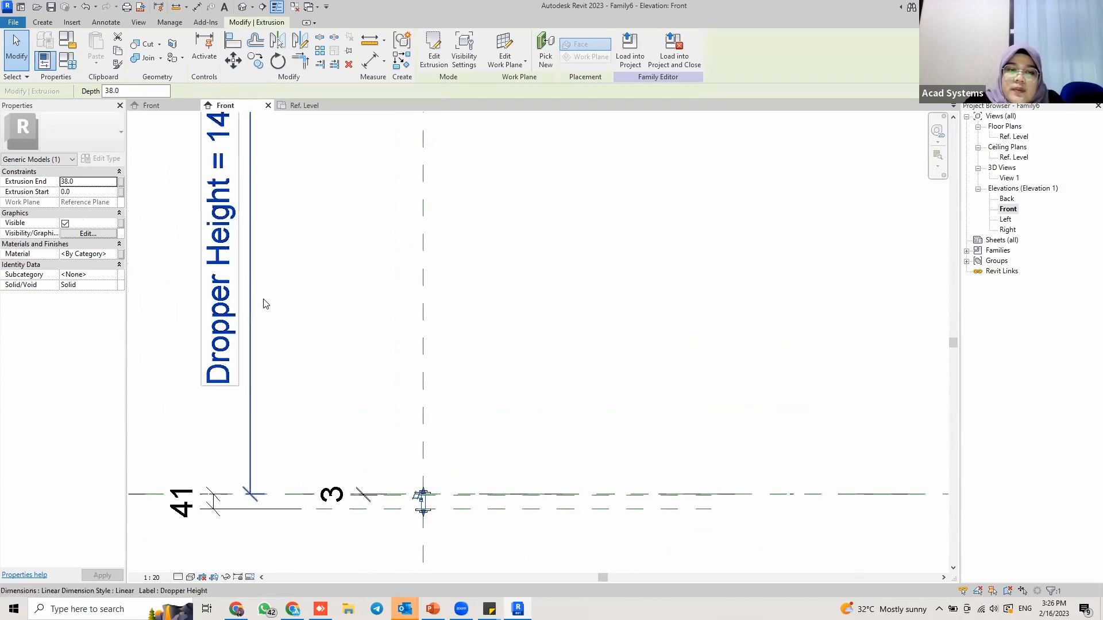
{"action": "middle_click_drag", "start_coordinate": [429, 483], "coordinate": [429, 436]}
{"action": "scroll", "coordinate": [429, 437], "scroll_direction": "up", "scroll_amount": 4}
{"action": "scroll", "coordinate": [434, 474], "scroll_direction": "up", "scroll_amount": 4}
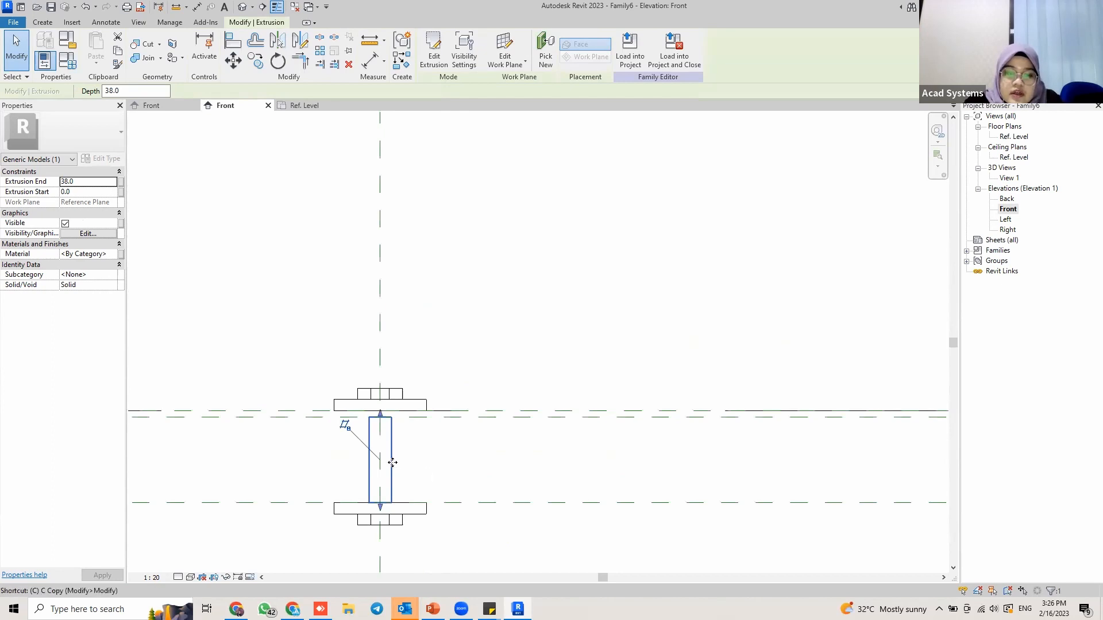
Copy the rod extrusion between the two lower plates in place.
{"action": "key", "text": "c"}
{"action": "left_click", "coordinate": [381, 419]}
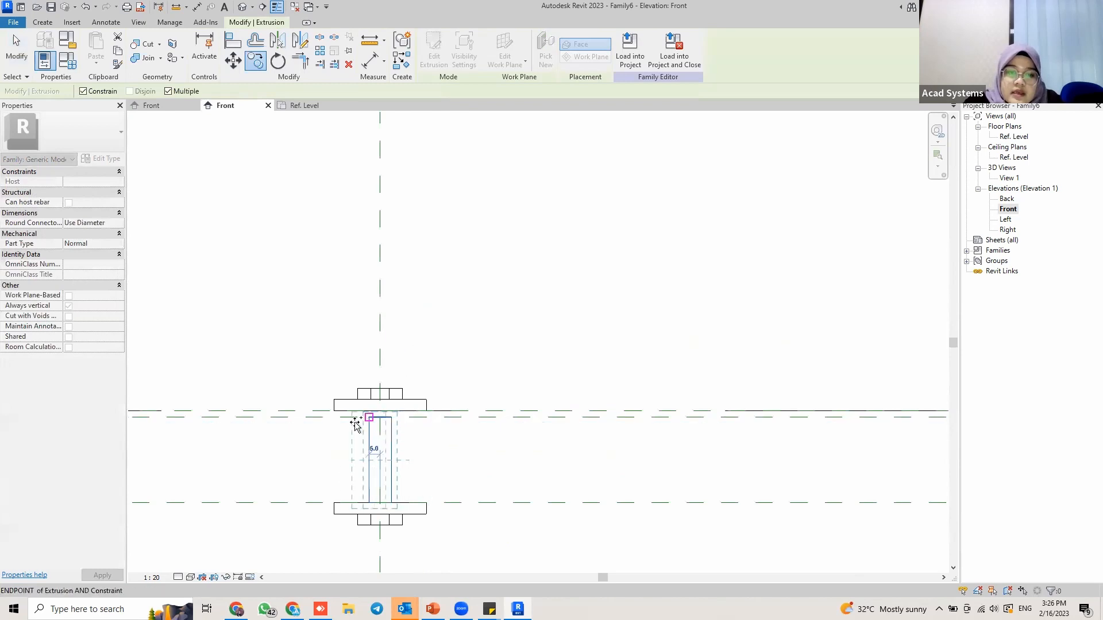
{"action": "key", "text": "Escape"}
{"action": "left_click", "coordinate": [424, 480]}
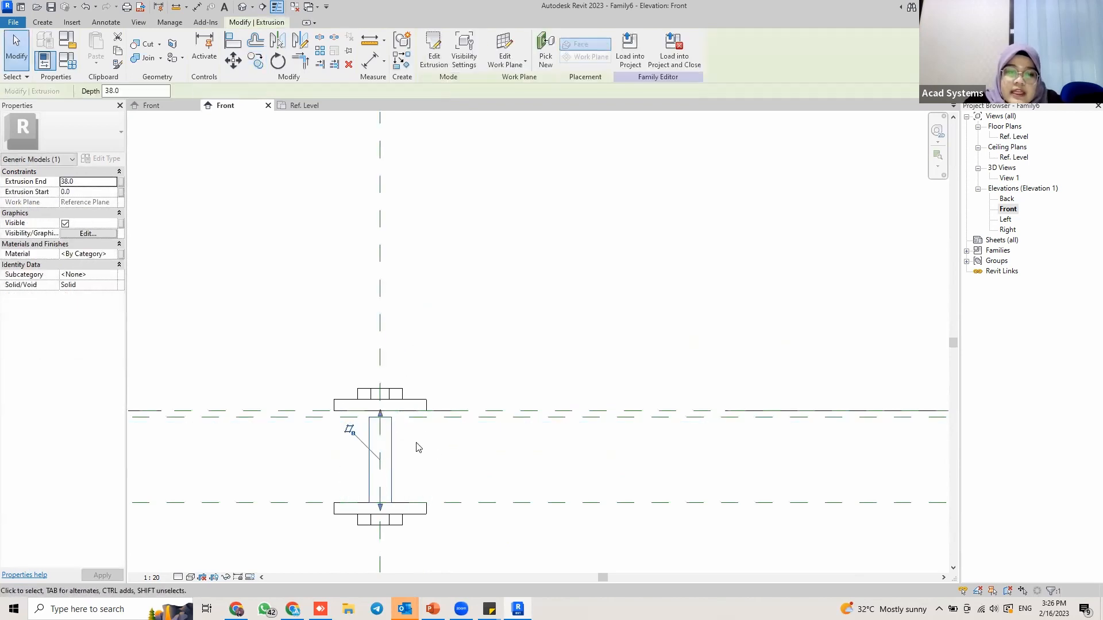
{"action": "left_click", "coordinate": [505, 51]}
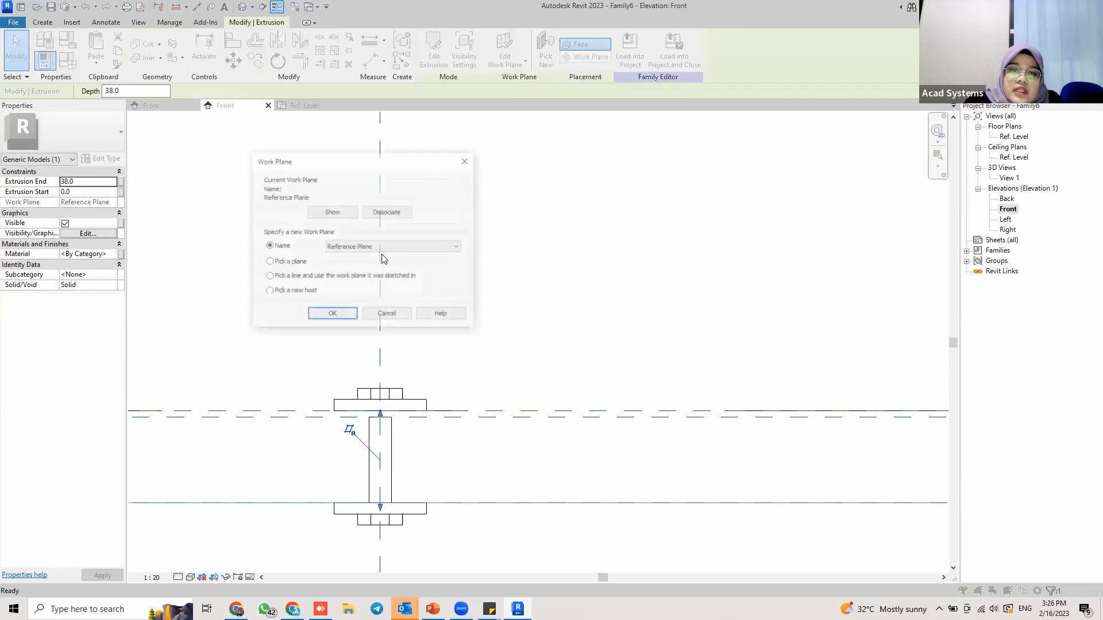
{"action": "left_click", "coordinate": [332, 314]}
{"action": "scroll", "coordinate": [458, 365], "scroll_direction": "down", "scroll_amount": 5}
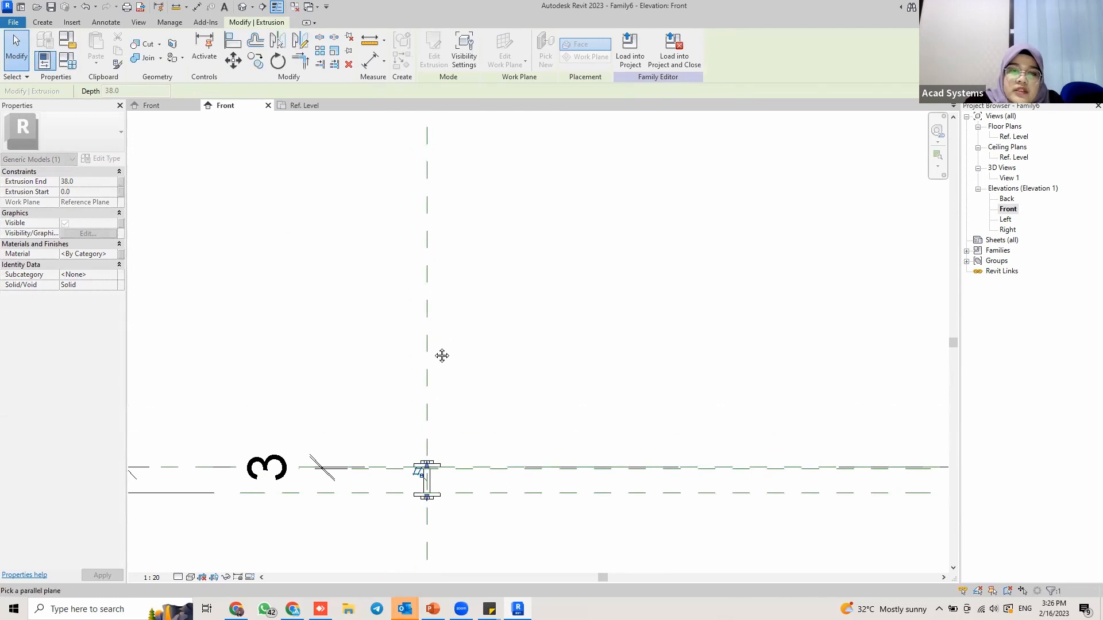
{"action": "middle_click_drag", "start_coordinate": [442, 355], "coordinate": [439, 500]}
{"action": "middle_click_drag", "start_coordinate": [443, 323], "coordinate": [438, 515]}
{"action": "scroll", "coordinate": [439, 162], "scroll_direction": "down", "scroll_amount": 3}
{"action": "middle_click_drag", "start_coordinate": [471, 256], "coordinate": [465, 358]}
{"action": "scroll", "coordinate": [433, 171], "scroll_direction": "up", "scroll_amount": 3}
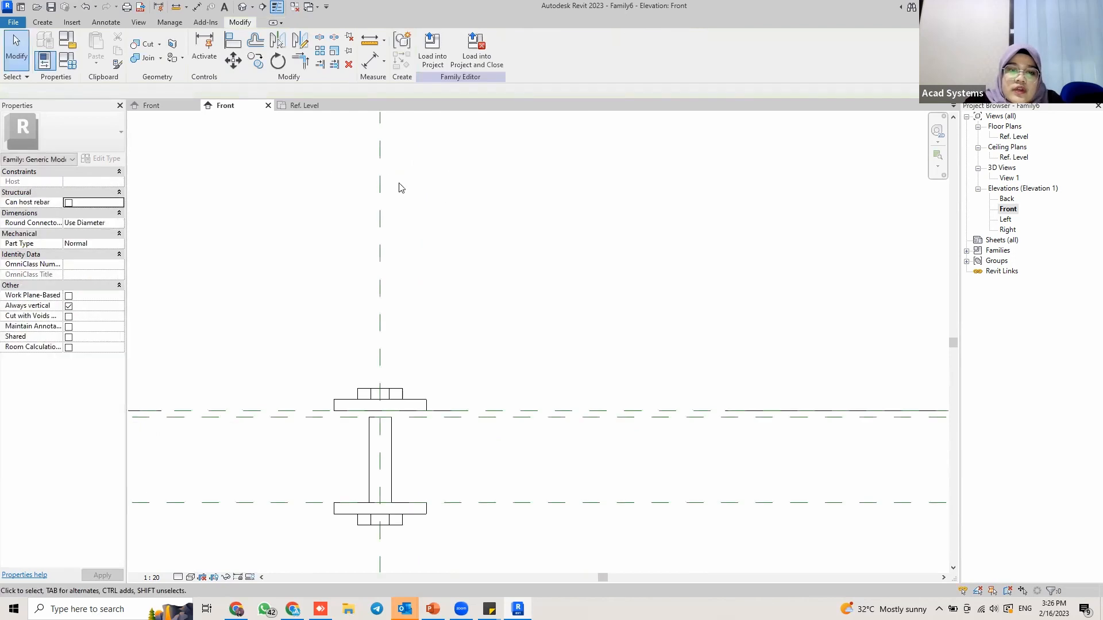
Try to place a reference plane at the bottom edge of the nut beneath the top plate.
{"action": "scroll", "coordinate": [402, 188], "scroll_direction": "down", "scroll_amount": 2}
{"action": "middle_click_drag", "start_coordinate": [441, 309], "coordinate": [482, 416]}
{"action": "scroll", "coordinate": [460, 278], "scroll_direction": "down", "scroll_amount": 3}
{"action": "middle_click_drag", "start_coordinate": [468, 351], "coordinate": [467, 520]}
{"action": "scroll", "coordinate": [466, 506], "scroll_direction": "down", "scroll_amount": 3}
{"action": "middle_click_drag", "start_coordinate": [457, 269], "coordinate": [455, 428]}
{"action": "scroll", "coordinate": [454, 197], "scroll_direction": "up", "scroll_amount": 3}
{"action": "scroll", "coordinate": [453, 195], "scroll_direction": "up", "scroll_amount": 2}
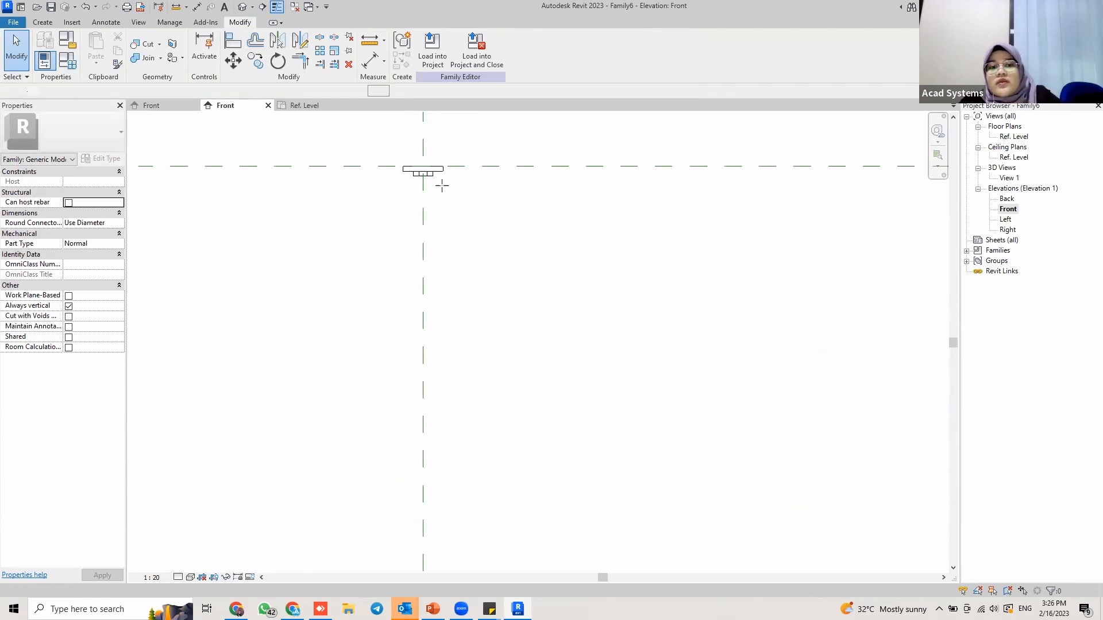
{"action": "key", "text": "r"}
{"action": "key", "text": "p"}
{"action": "left_click", "coordinate": [438, 38]}
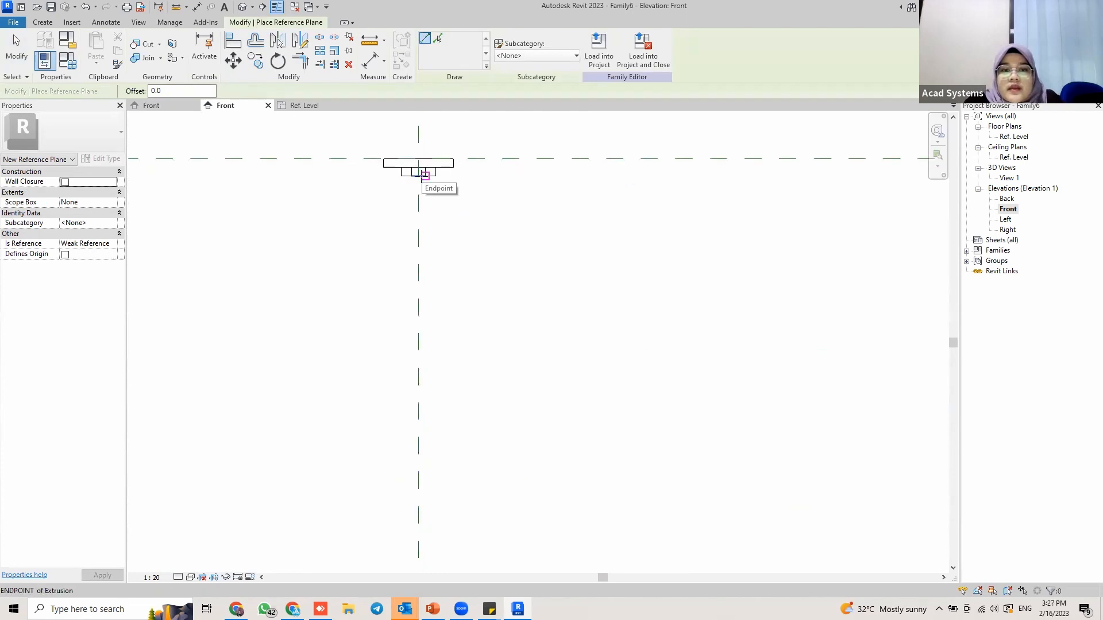
{"action": "left_click", "coordinate": [425, 176]}
{"action": "key", "text": "Escape"}
{"action": "key", "text": "Escape"}
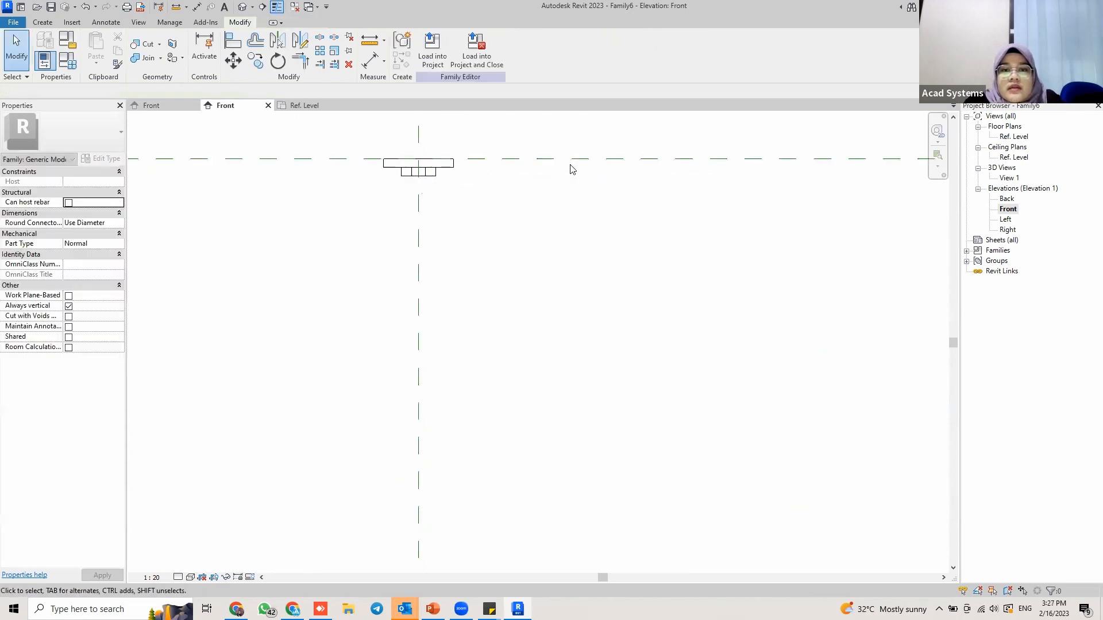
Copy the uppermost horizontal reference plane down to the bottom edge of the nut beneath the top plate.
{"action": "left_click", "coordinate": [571, 169]}
{"action": "key", "text": "c"}
{"action": "left_click", "coordinate": [463, 160]}
{"action": "left_click", "coordinate": [435, 176]}
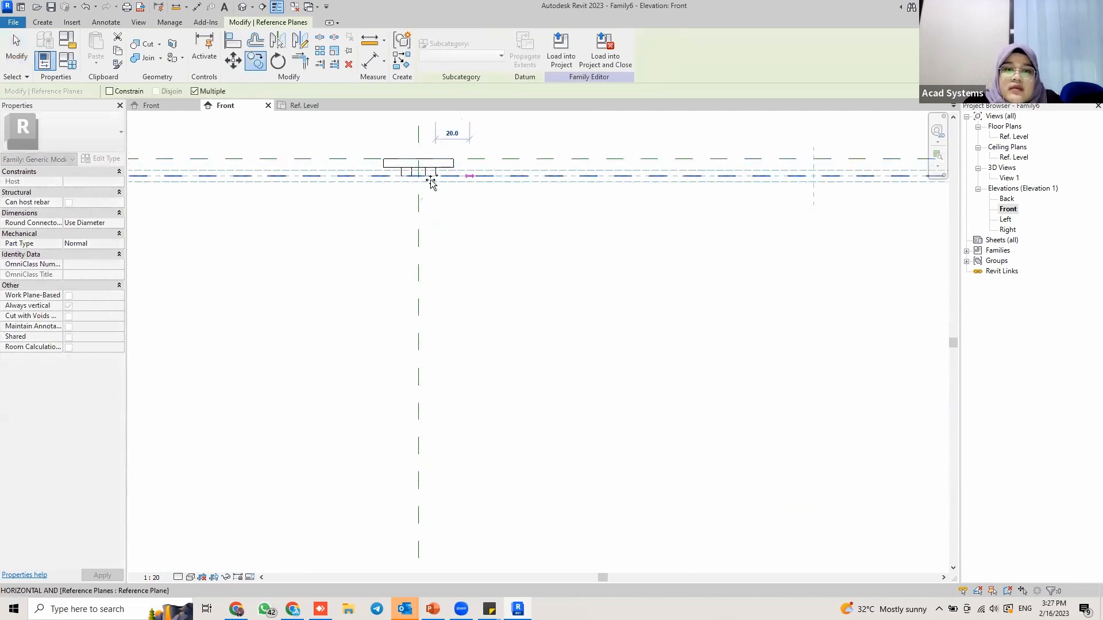
{"action": "key", "text": "Escape"}
{"action": "key", "text": "Escape"}
{"action": "middle_click_drag", "start_coordinate": [475, 160], "coordinate": [414, 164]}
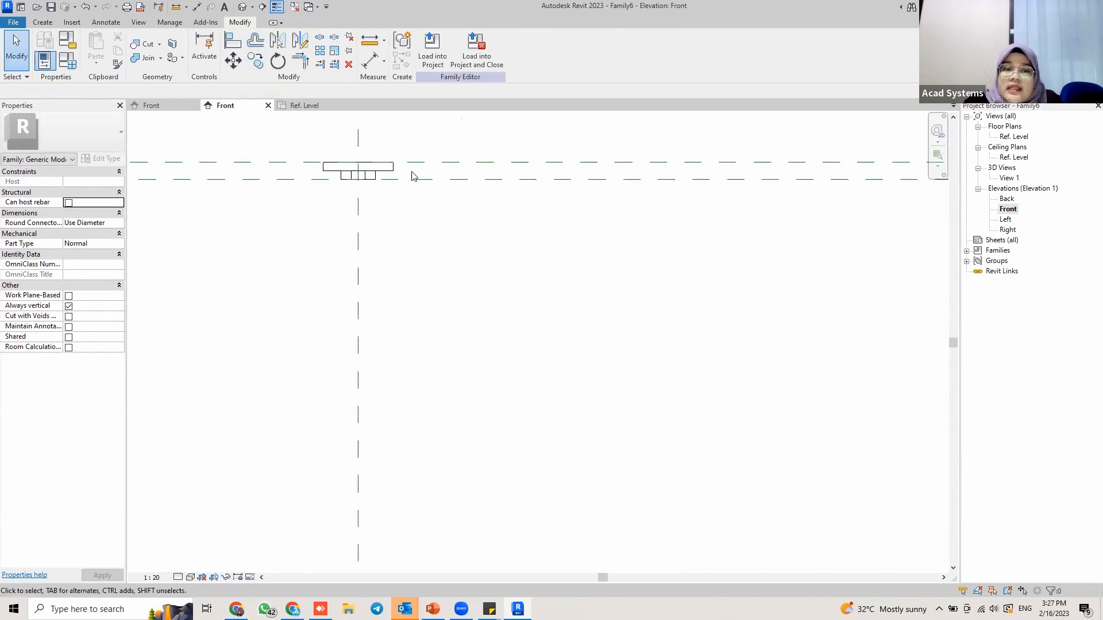
Add an aligned dimension between the two upper horizontal reference planes.
{"action": "scroll", "coordinate": [549, 219], "scroll_direction": "down", "scroll_amount": 1}
{"action": "scroll", "coordinate": [353, 200], "scroll_direction": "down", "scroll_amount": 2}
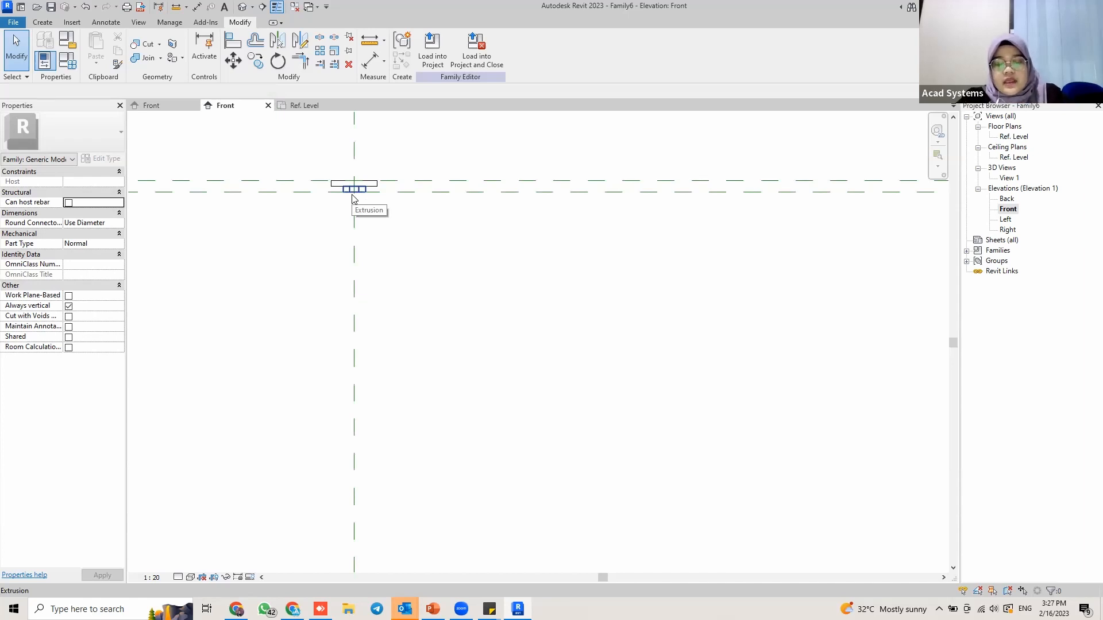
{"action": "left_click", "coordinate": [374, 58]}
{"action": "middle_click_drag", "start_coordinate": [712, 182], "coordinate": [479, 181]}
{"action": "scroll", "coordinate": [479, 181], "scroll_direction": "down", "scroll_amount": 2}
{"action": "left_click", "coordinate": [550, 180]}
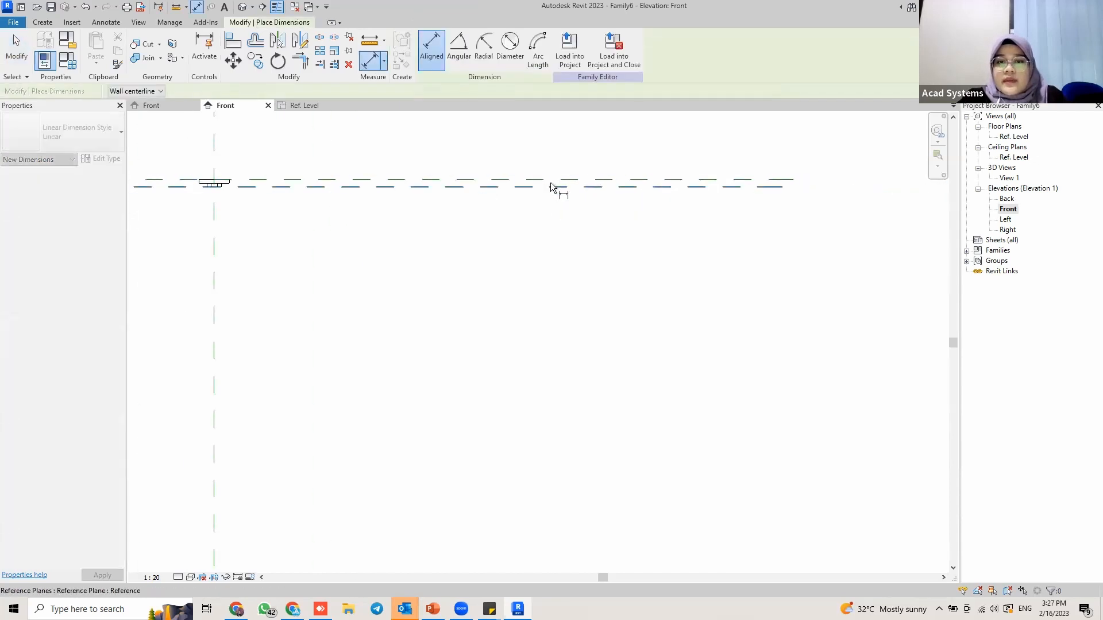
{"action": "left_click", "coordinate": [559, 187]}
{"action": "left_click", "coordinate": [667, 139]}
{"action": "scroll", "coordinate": [298, 253], "scroll_direction": "down", "scroll_amount": 2}
{"action": "middle_click_drag", "start_coordinate": [293, 258], "coordinate": [399, 210]}
{"action": "scroll", "coordinate": [379, 293], "scroll_direction": "down", "scroll_amount": 2}
{"action": "middle_click_drag", "start_coordinate": [391, 299], "coordinate": [483, 227]}
{"action": "middle_click_drag", "start_coordinate": [467, 358], "coordinate": [455, 228]}
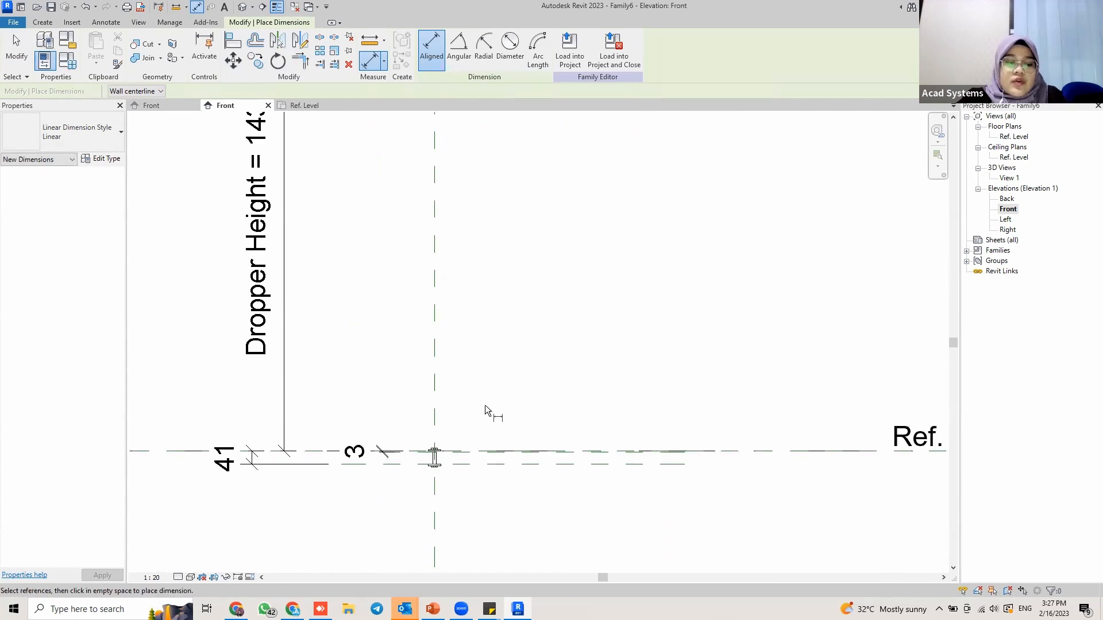
{"action": "key", "text": "Escape"}
{"action": "key", "text": "Escape"}
Reassign the copied rod's work plane by picking the reference plane at the bottom of the upper nut.
{"action": "scroll", "coordinate": [473, 470], "scroll_direction": "up", "scroll_amount": 2}
{"action": "left_click", "coordinate": [439, 459]}
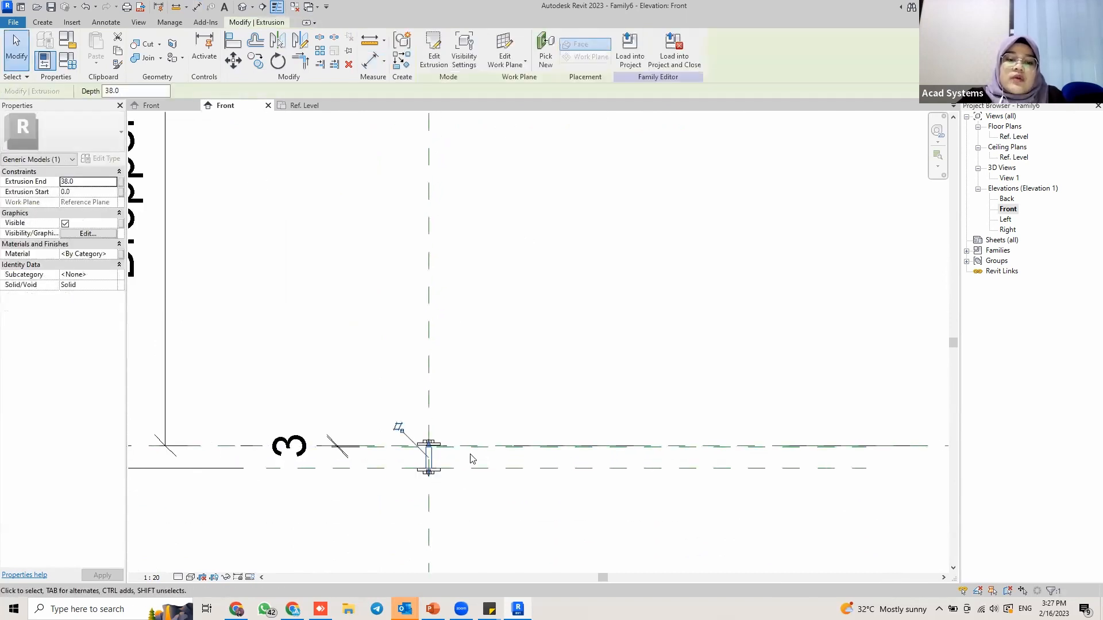
{"action": "scroll", "coordinate": [440, 465], "scroll_direction": "up", "scroll_amount": 5}
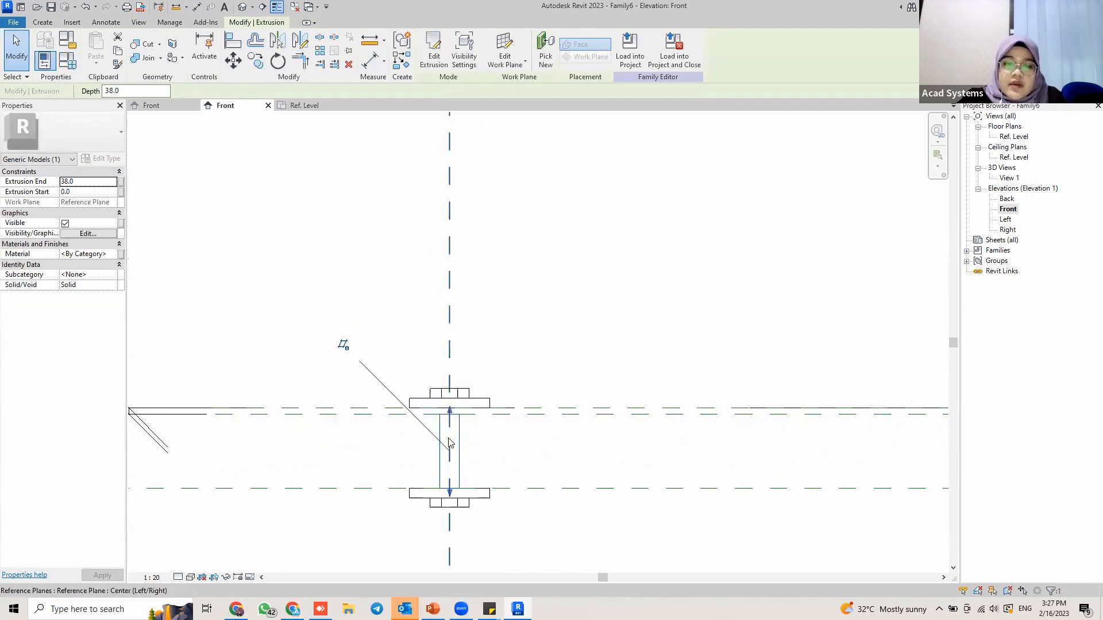
{"action": "left_click", "coordinate": [510, 50]}
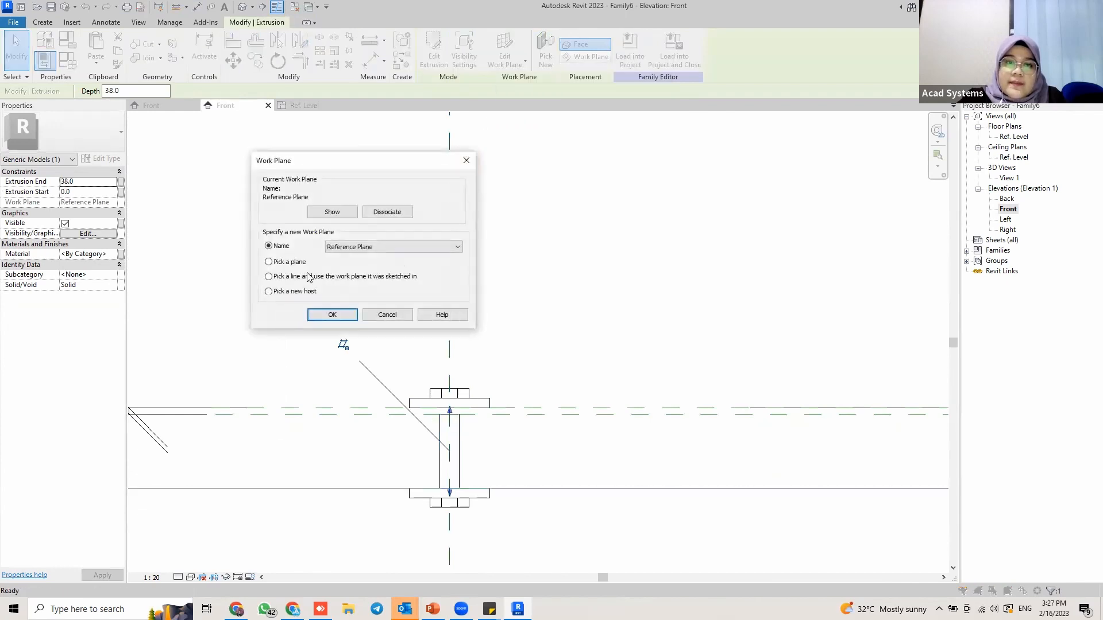
{"action": "left_click", "coordinate": [318, 317]}
{"action": "scroll", "coordinate": [542, 226], "scroll_direction": "down", "scroll_amount": 3}
{"action": "middle_click_drag", "start_coordinate": [561, 154], "coordinate": [511, 413]}
{"action": "scroll", "coordinate": [510, 412], "scroll_direction": "down", "scroll_amount": 3}
{"action": "middle_click_drag", "start_coordinate": [570, 200], "coordinate": [496, 526]}
{"action": "scroll", "coordinate": [406, 268], "scroll_direction": "up", "scroll_amount": 3}
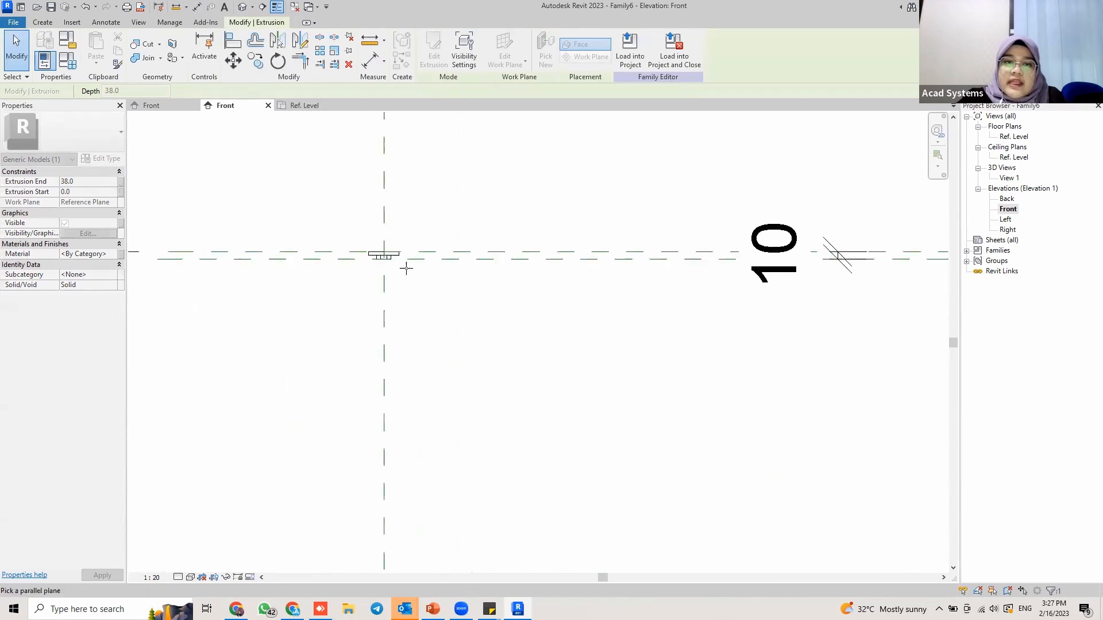
{"action": "left_click", "coordinate": [423, 259]}
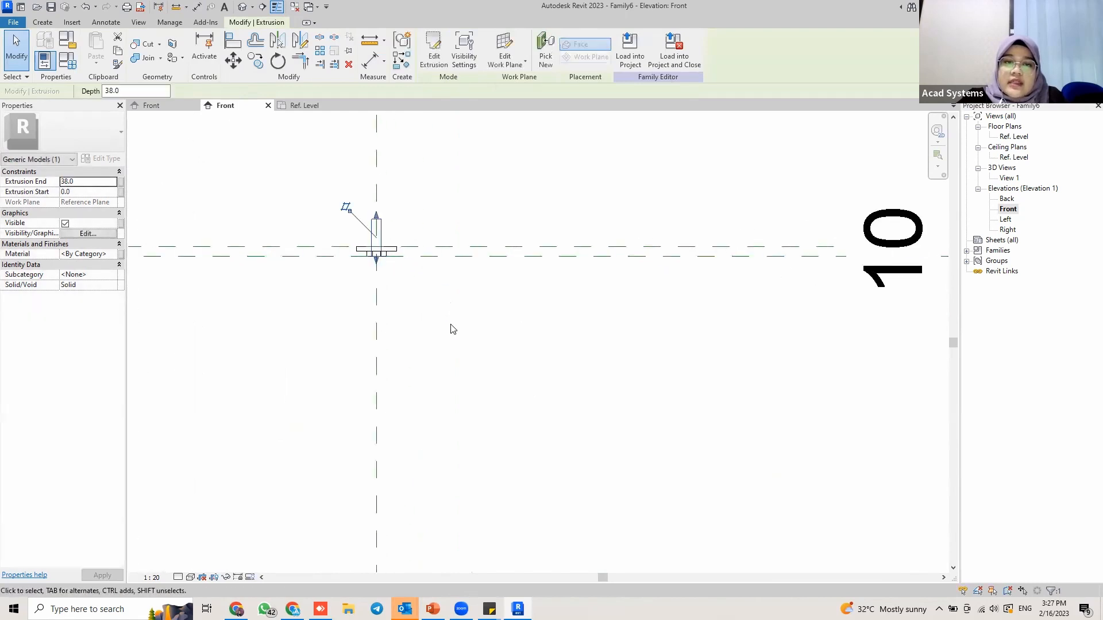
Examine the copied rod's position and direction at the upper plate relative to the Ref. Level assembly.
{"action": "middle_click_drag", "start_coordinate": [451, 327], "coordinate": [475, 224]}
{"action": "scroll", "coordinate": [507, 281], "scroll_direction": "up", "scroll_amount": 5}
{"action": "scroll", "coordinate": [507, 281], "scroll_direction": "down", "scroll_amount": 3}
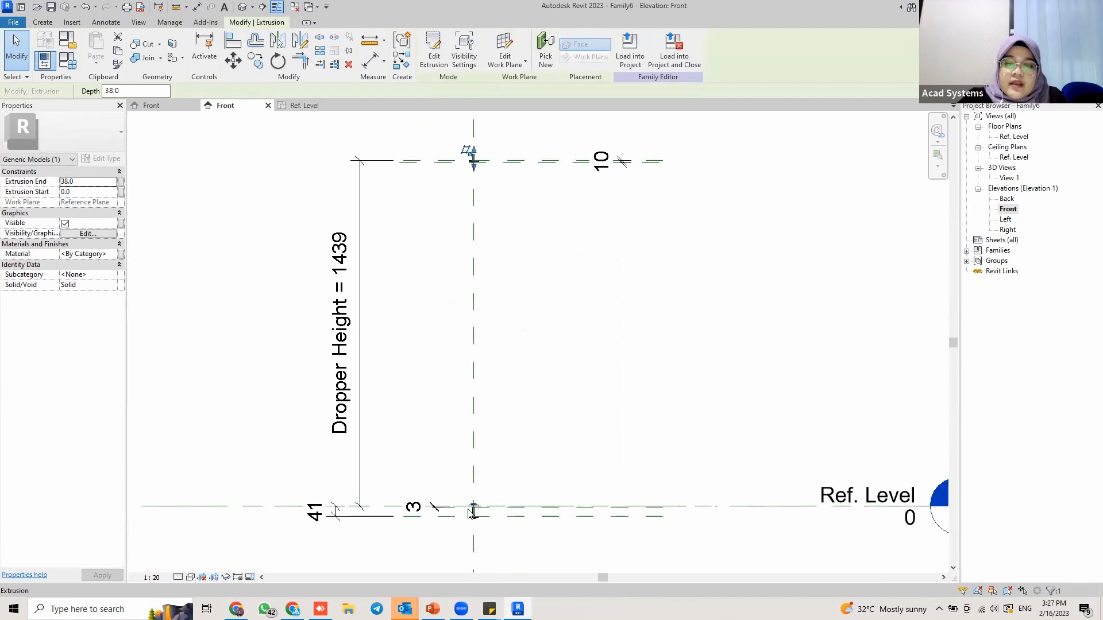
{"action": "scroll", "coordinate": [466, 519], "scroll_direction": "up", "scroll_amount": 5}
{"action": "scroll", "coordinate": [466, 520], "scroll_direction": "down", "scroll_amount": 3}
{"action": "middle_click_drag", "start_coordinate": [512, 208], "coordinate": [484, 421]}
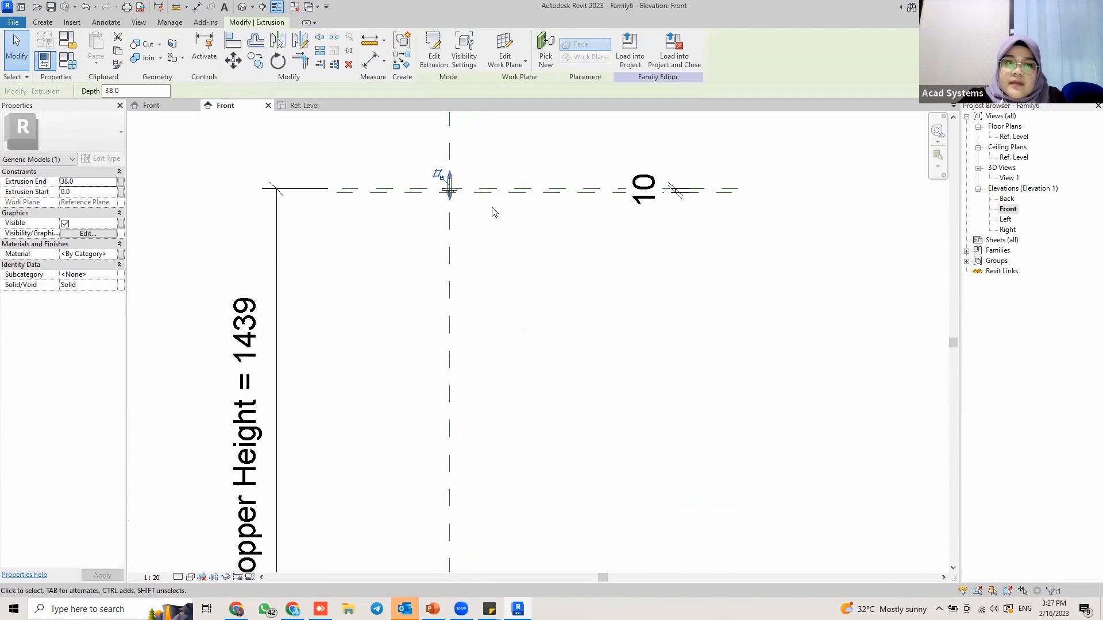
{"action": "scroll", "coordinate": [451, 191], "scroll_direction": "up", "scroll_amount": 5}
{"action": "middle_click_drag", "start_coordinate": [455, 231], "coordinate": [457, 211]}
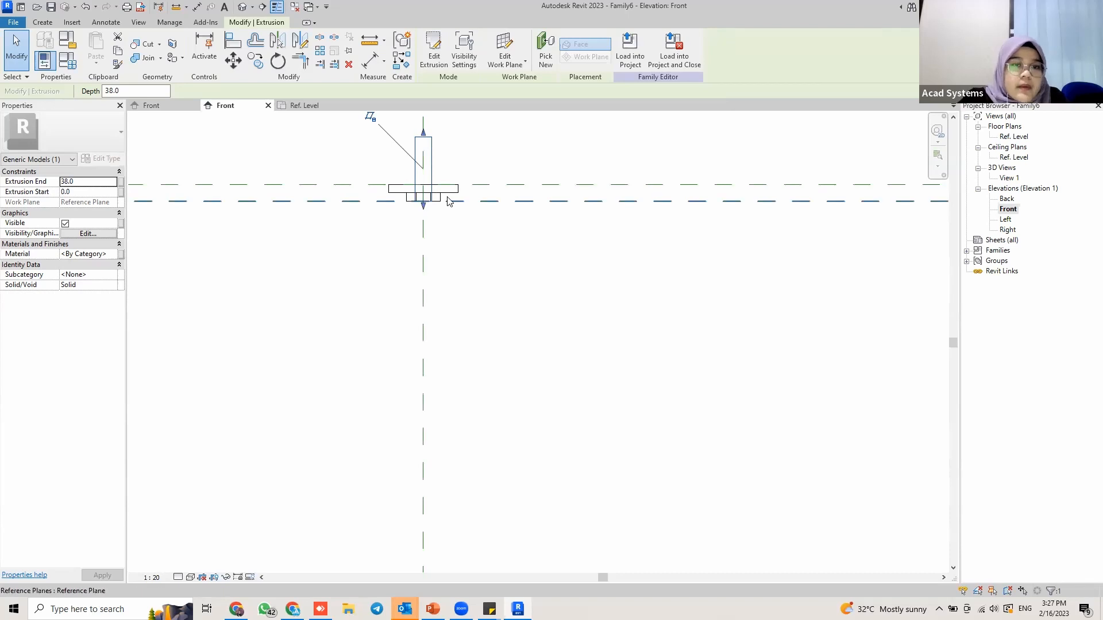
Undo the copied rod's work plane change.
{"action": "key", "text": "ctrl+Tab"}
{"action": "scroll", "coordinate": [485, 355], "scroll_direction": "down", "scroll_amount": 1}
{"action": "middle_click_drag", "start_coordinate": [485, 354], "coordinate": [464, 308]}
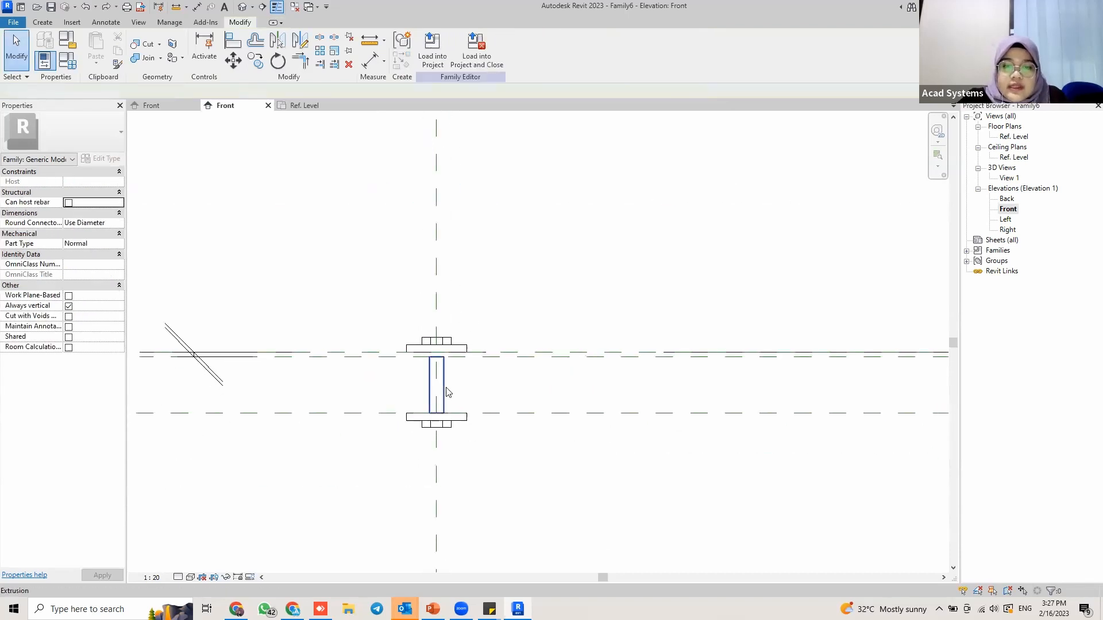
Reassign the copied rod's work plane to Ref. Level using the Pick a plane option.
{"action": "left_click", "coordinate": [444, 388]}
{"action": "left_click", "coordinate": [504, 50]}
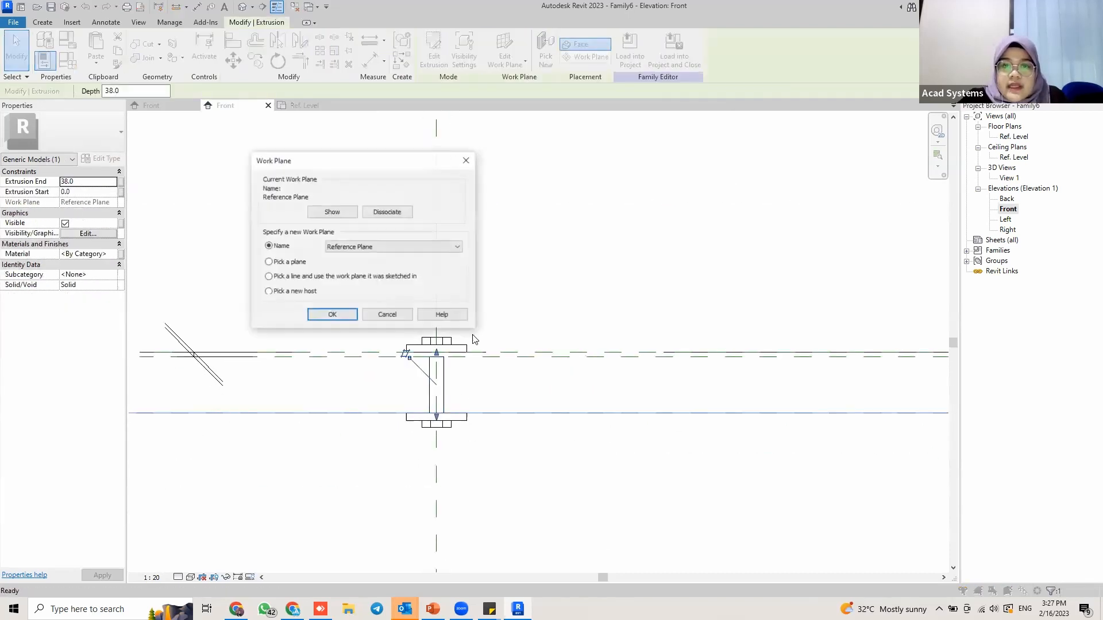
{"action": "left_click", "coordinate": [281, 262]}
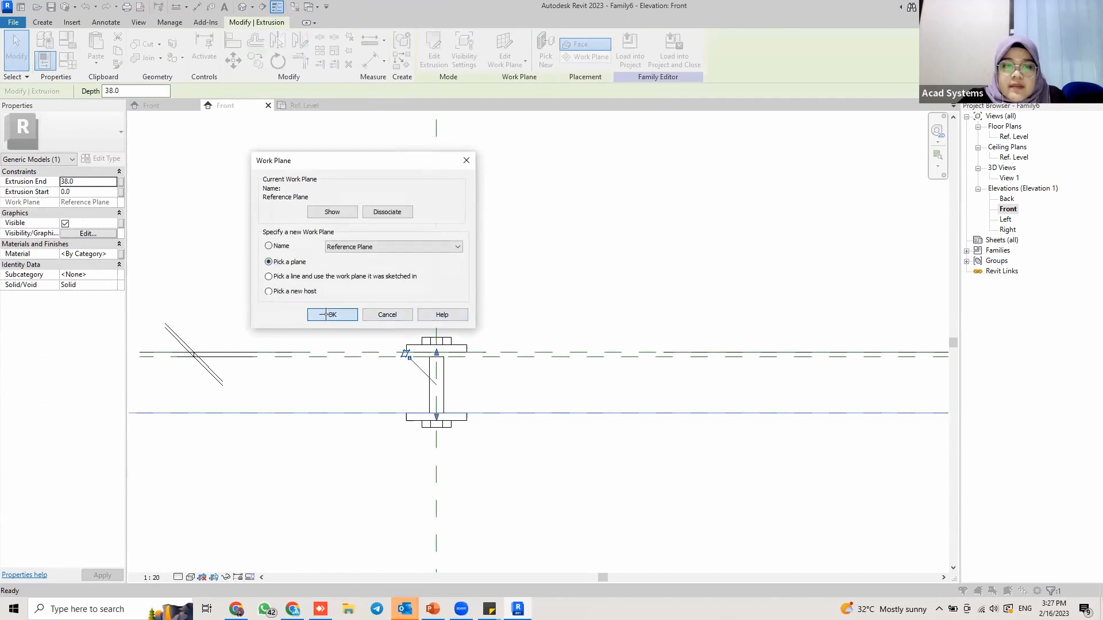
{"action": "left_click", "coordinate": [332, 315]}
{"action": "scroll", "coordinate": [490, 355], "scroll_direction": "up", "scroll_amount": 3}
{"action": "scroll", "coordinate": [536, 336], "scroll_direction": "down", "scroll_amount": 5}
{"action": "middle_click_drag", "start_coordinate": [862, 300], "coordinate": [648, 307]}
{"action": "scroll", "coordinate": [666, 308], "scroll_direction": "down", "scroll_amount": 4}
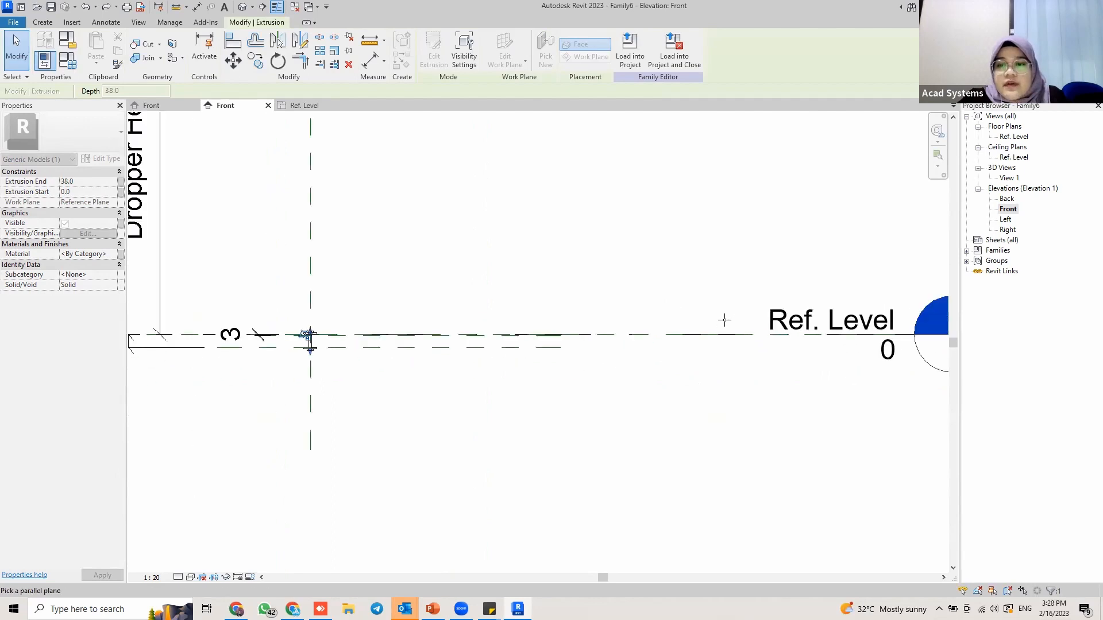
{"action": "scroll", "coordinate": [501, 333], "scroll_direction": "up", "scroll_amount": 4}
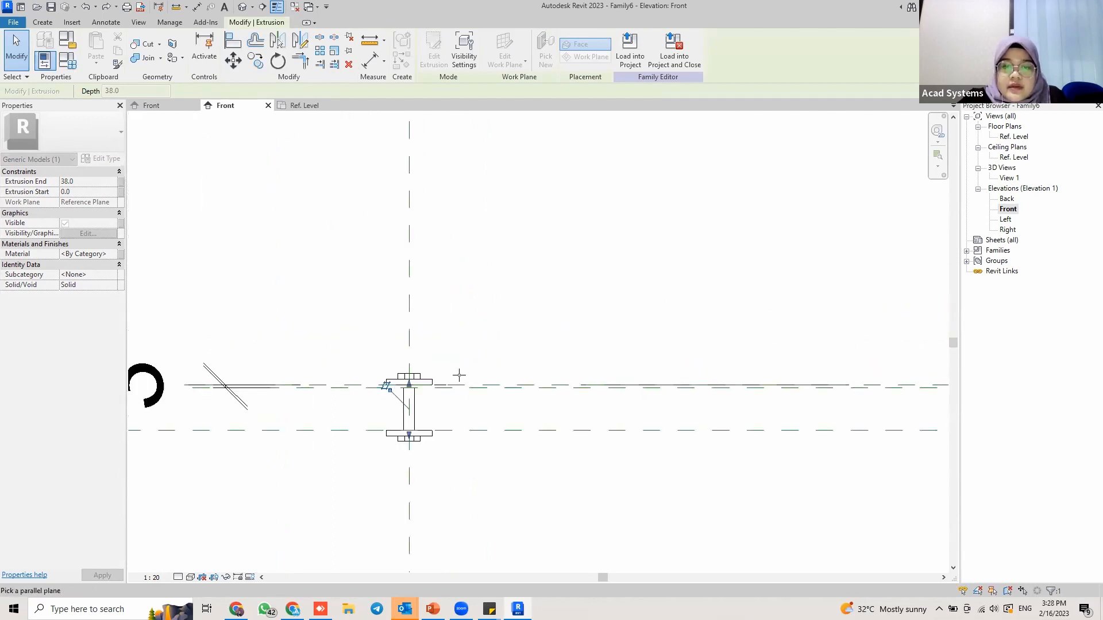
{"action": "left_click", "coordinate": [468, 339]}
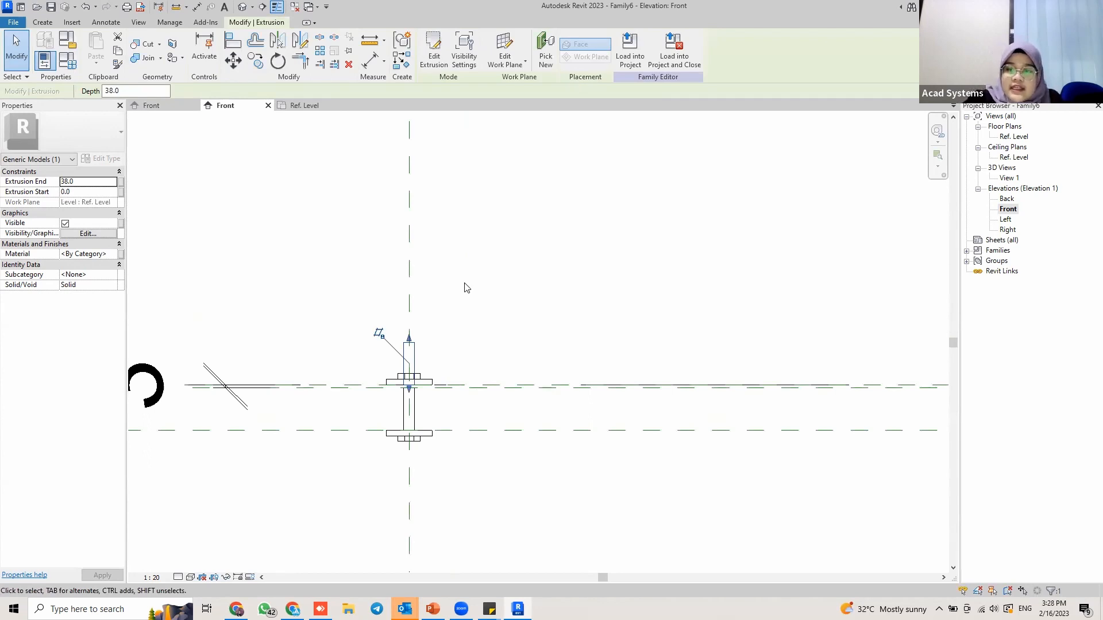
Examine the span from the copied rod at Ref. Level up to the upper reference planes.
{"action": "middle_click_drag", "start_coordinate": [485, 267], "coordinate": [471, 563]}
{"action": "scroll", "coordinate": [471, 557], "scroll_direction": "down", "scroll_amount": 1}
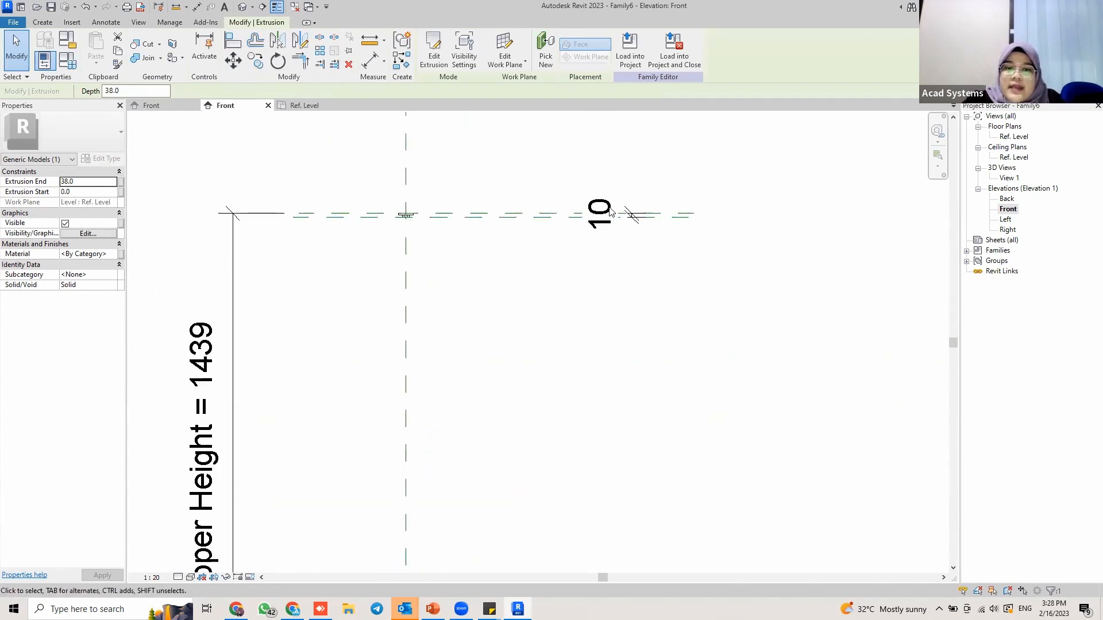
{"action": "middle_click_drag", "start_coordinate": [484, 417], "coordinate": [511, 312]}
{"action": "scroll", "coordinate": [511, 312], "scroll_direction": "down", "scroll_amount": 4}
{"action": "middle_click_drag", "start_coordinate": [474, 531], "coordinate": [467, 460]}
{"action": "scroll", "coordinate": [466, 457], "scroll_direction": "up", "scroll_amount": 5}
{"action": "scroll", "coordinate": [449, 362], "scroll_direction": "up", "scroll_amount": 3}
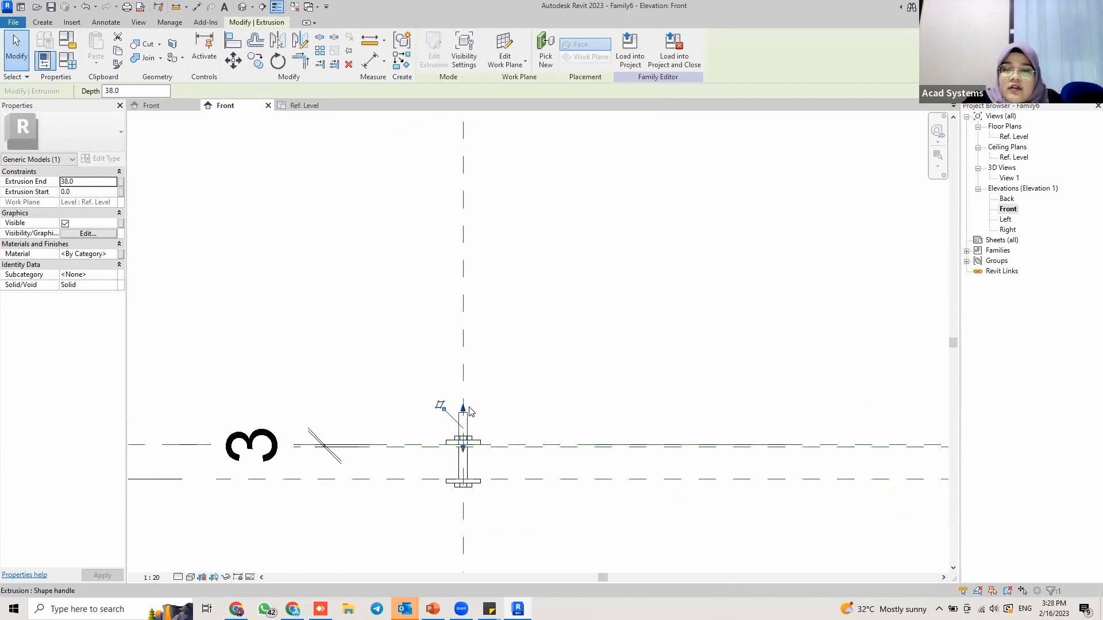
{"action": "scroll", "coordinate": [468, 423], "scroll_direction": "up", "scroll_amount": 2}
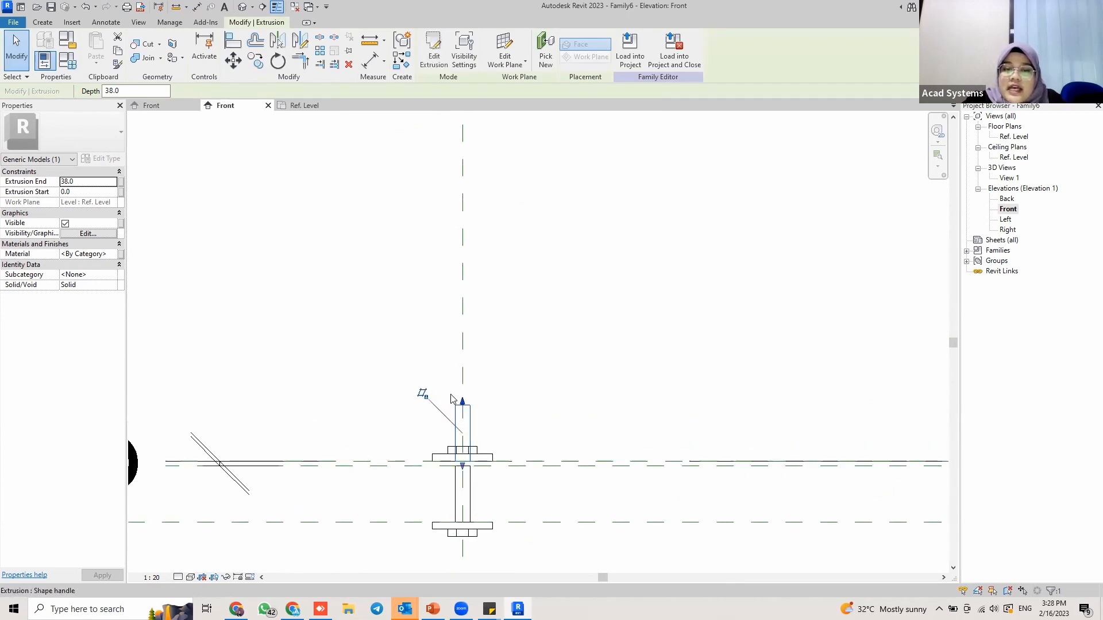
{"action": "scroll", "coordinate": [382, 336], "scroll_direction": "down", "scroll_amount": 5}
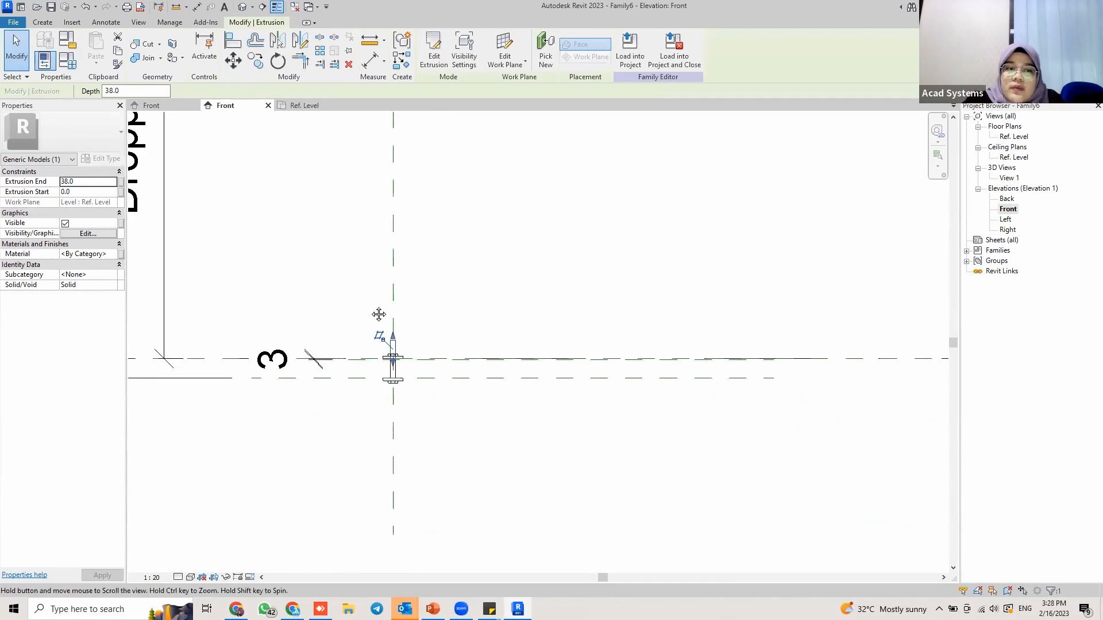
{"action": "scroll", "coordinate": [411, 374], "scroll_direction": "up", "scroll_amount": 6}
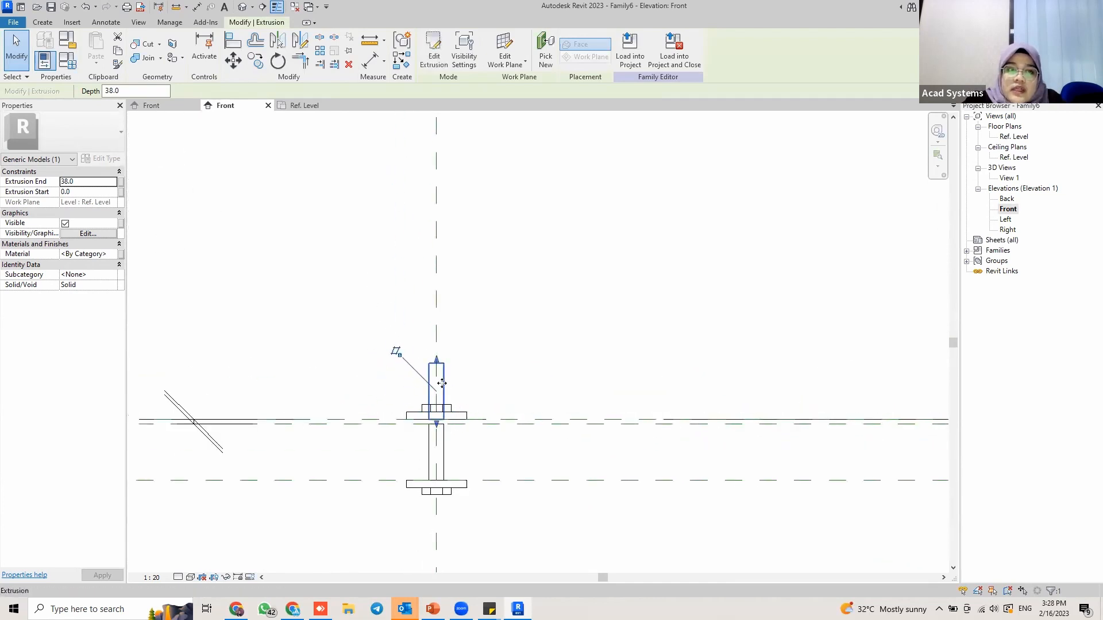
Set the copied rod's extrusion start to 10 so it begins at the top of the nut.
{"action": "left_click", "coordinate": [83, 192]}
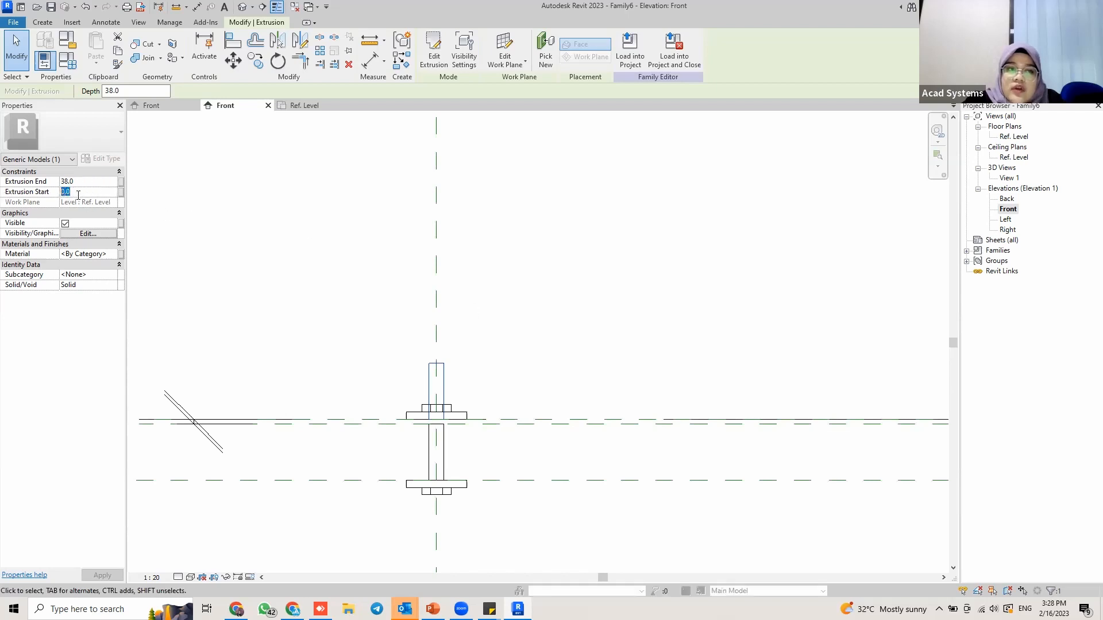
{"action": "key", "text": "Escape"}
{"action": "left_click", "coordinate": [88, 193]}
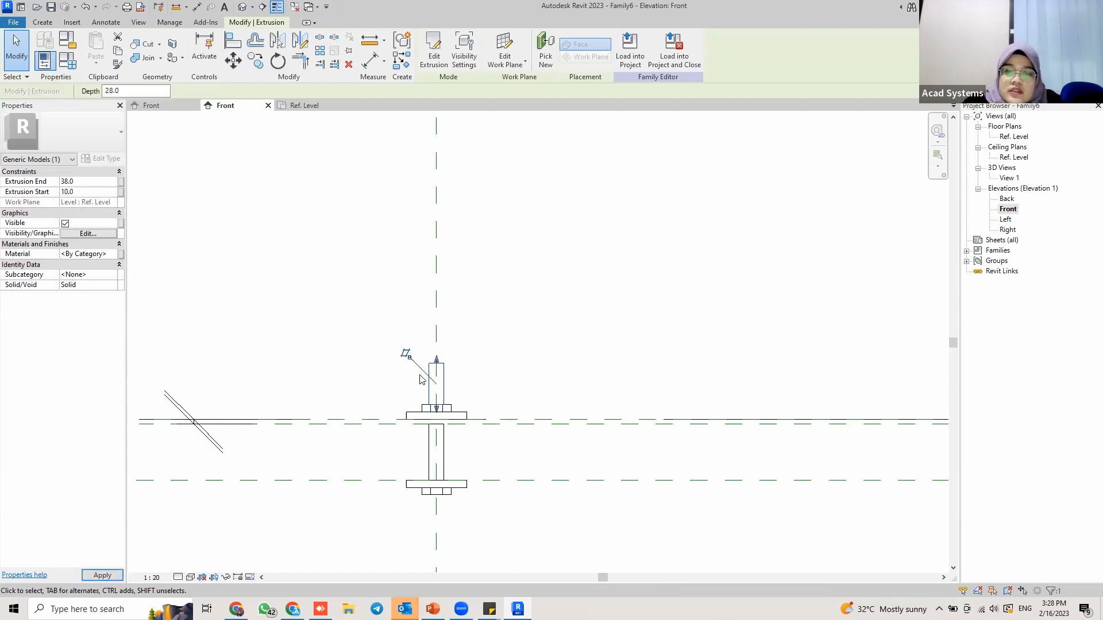
{"action": "scroll", "coordinate": [499, 404], "scroll_direction": "up", "scroll_amount": 3}
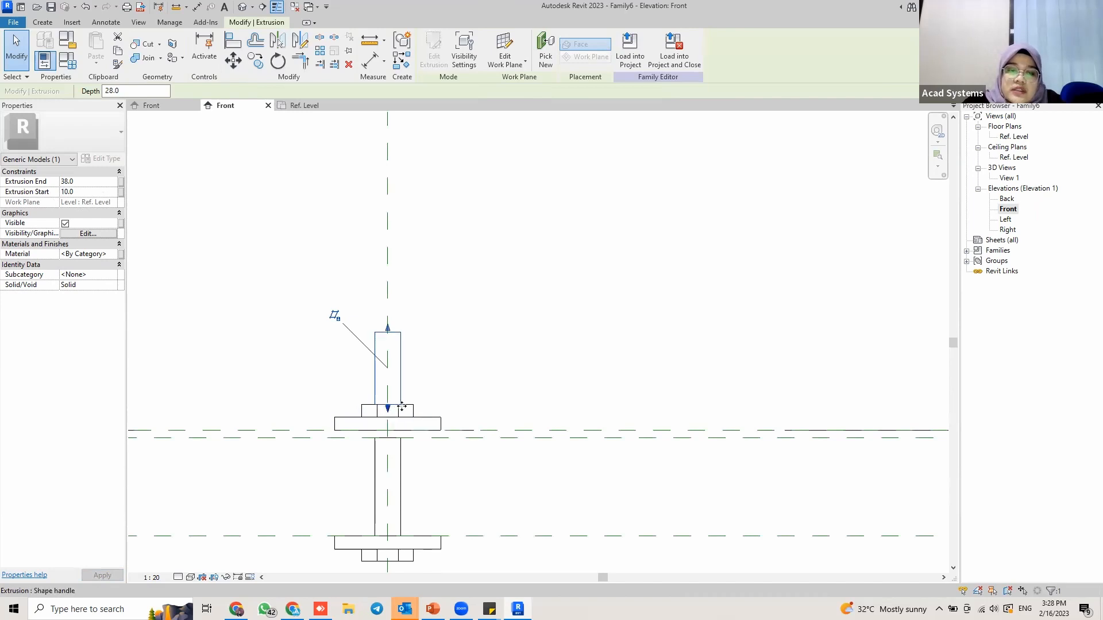
Align the copied rod's upper end with the lower of the two upper reference planes.
{"action": "middle_click_drag", "start_coordinate": [461, 388], "coordinate": [486, 438]}
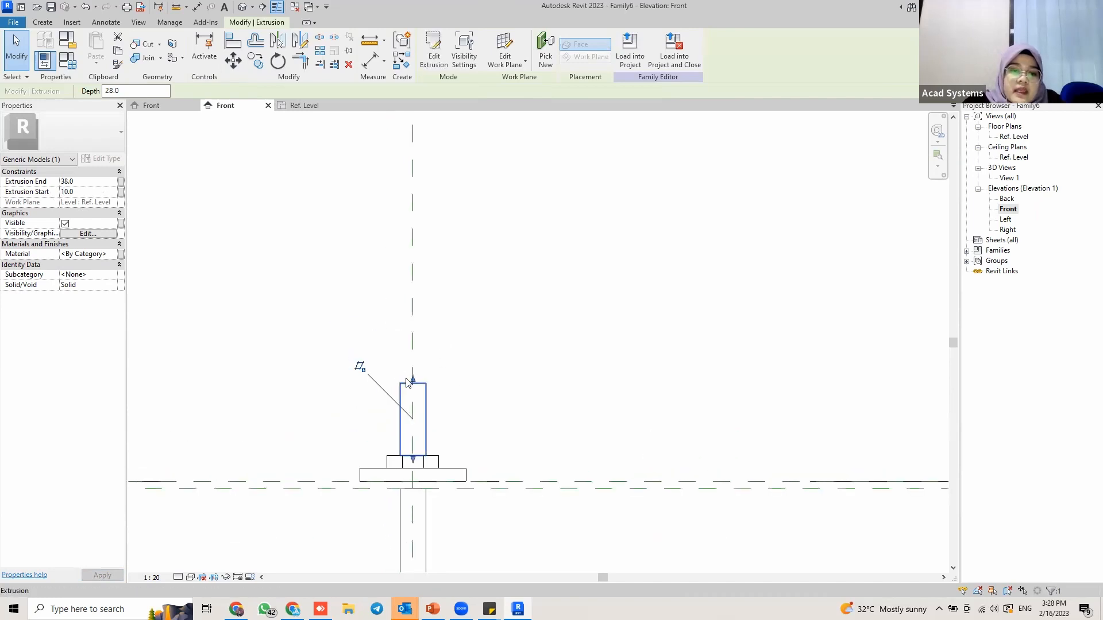
{"action": "scroll", "coordinate": [443, 305], "scroll_direction": "down", "scroll_amount": 6}
{"action": "middle_click_drag", "start_coordinate": [480, 193], "coordinate": [485, 374]}
{"action": "scroll", "coordinate": [486, 372], "scroll_direction": "down", "scroll_amount": 7}
{"action": "middle_click_drag", "start_coordinate": [537, 124], "coordinate": [505, 330]}
{"action": "scroll", "coordinate": [505, 241], "scroll_direction": "up", "scroll_amount": 1}
{"action": "scroll", "coordinate": [505, 241], "scroll_direction": "down", "scroll_amount": 1}
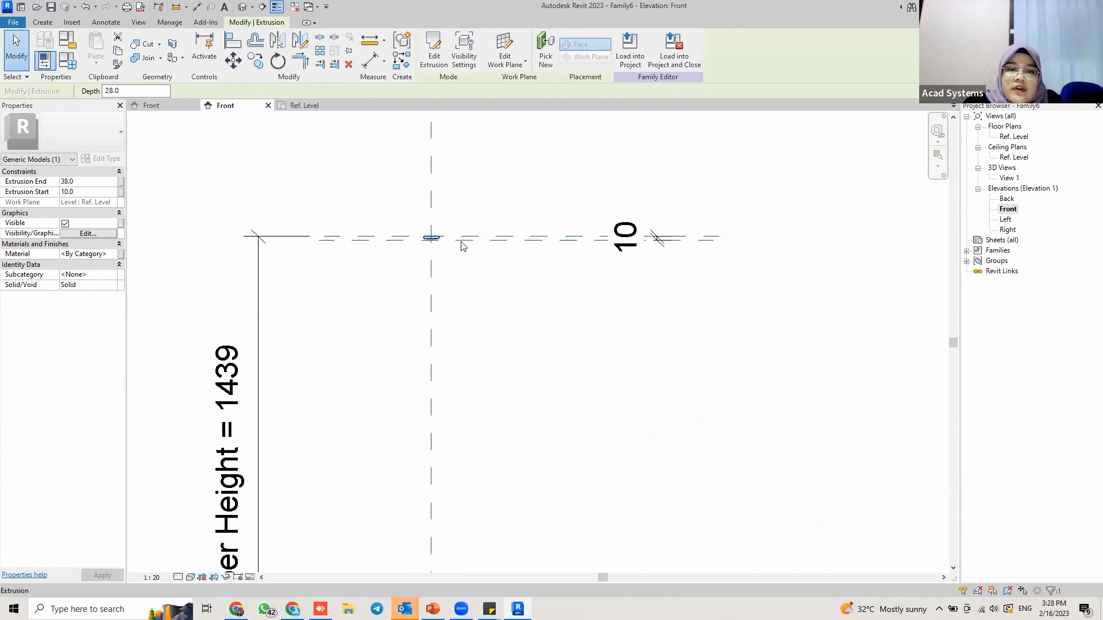
{"action": "scroll", "coordinate": [459, 244], "scroll_direction": "up", "scroll_amount": 5}
{"action": "middle_click_drag", "start_coordinate": [508, 259], "coordinate": [345, 243]}
{"action": "scroll", "coordinate": [607, 208], "scroll_direction": "up", "scroll_amount": 1}
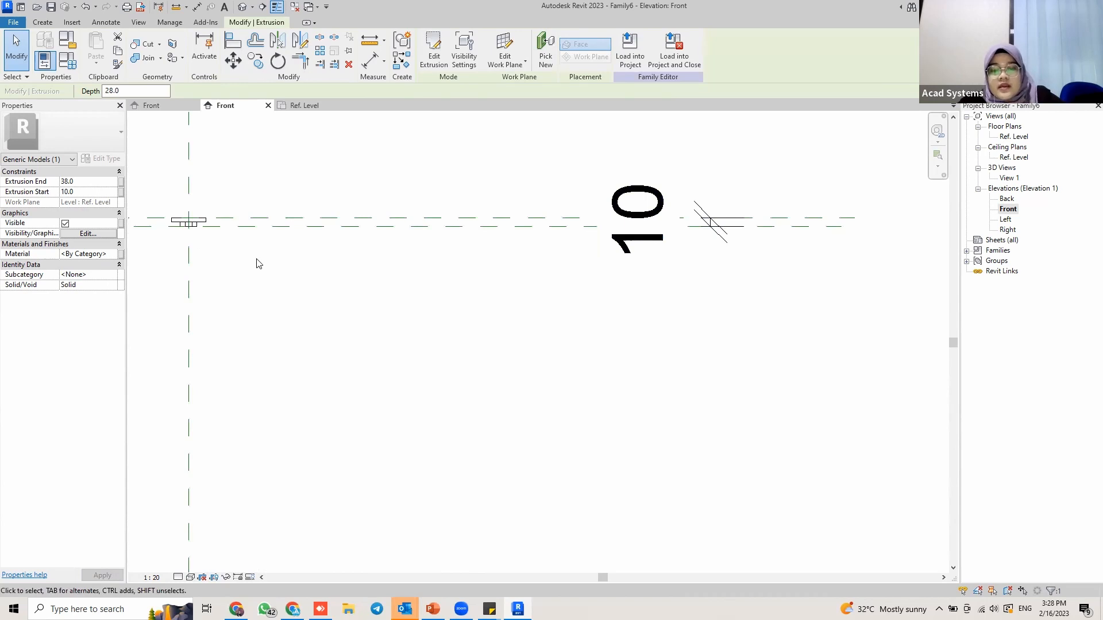
{"action": "key", "text": "r"}
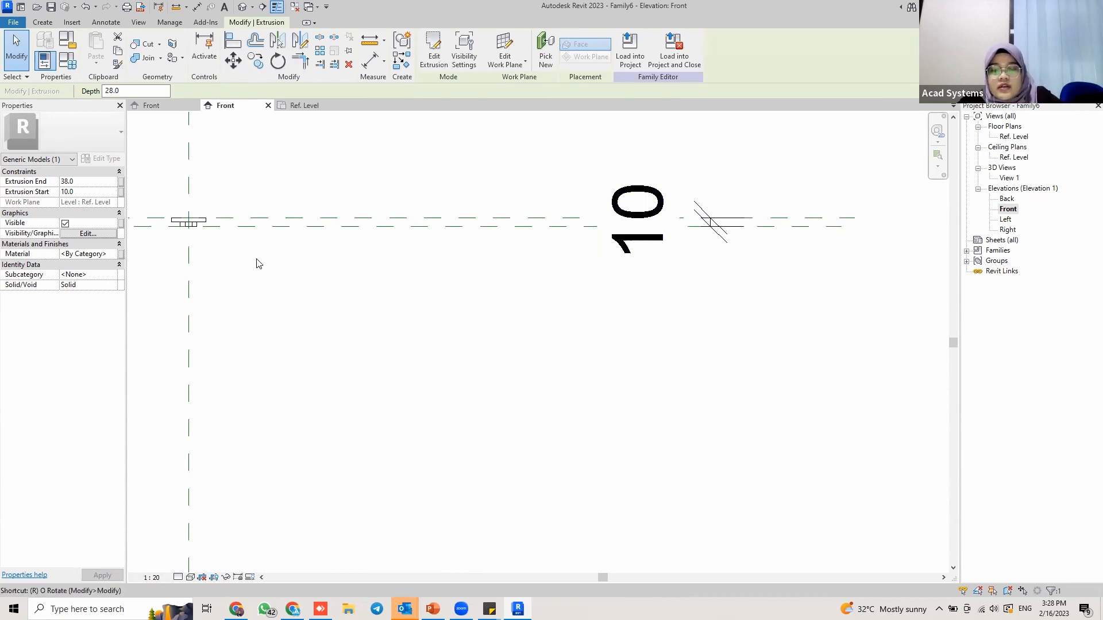
{"action": "key", "text": "a"}
{"action": "key", "text": "l"}
{"action": "left_click", "coordinate": [280, 226]}
{"action": "scroll", "coordinate": [314, 333], "scroll_direction": "down", "scroll_amount": 2}
{"action": "middle_click_drag", "start_coordinate": [338, 323], "coordinate": [420, 143]}
{"action": "middle_click_drag", "start_coordinate": [378, 423], "coordinate": [396, 250]}
{"action": "scroll", "coordinate": [402, 331], "scroll_direction": "down", "scroll_amount": 1}
{"action": "middle_click_drag", "start_coordinate": [374, 479], "coordinate": [386, 407]}
{"action": "scroll", "coordinate": [386, 407], "scroll_direction": "up", "scroll_amount": 3}
{"action": "scroll", "coordinate": [389, 412], "scroll_direction": "up", "scroll_amount": 3}
{"action": "left_click", "coordinate": [439, 394]}
{"action": "scroll", "coordinate": [496, 309], "scroll_direction": "down", "scroll_amount": 3}
{"action": "scroll", "coordinate": [515, 240], "scroll_direction": "down", "scroll_amount": 4}
{"action": "middle_click_drag", "start_coordinate": [487, 315], "coordinate": [433, 500]}
{"action": "scroll", "coordinate": [501, 185], "scroll_direction": "down", "scroll_amount": 3}
{"action": "middle_click_drag", "start_coordinate": [501, 185], "coordinate": [482, 359]}
{"action": "middle_click_drag", "start_coordinate": [490, 228], "coordinate": [488, 353]}
{"action": "scroll", "coordinate": [494, 271], "scroll_direction": "down", "scroll_amount": 1}
{"action": "scroll", "coordinate": [494, 271], "scroll_direction": "down", "scroll_amount": 2}
{"action": "middle_click_drag", "start_coordinate": [480, 244], "coordinate": [484, 218]}
{"action": "key", "text": "Escape"}
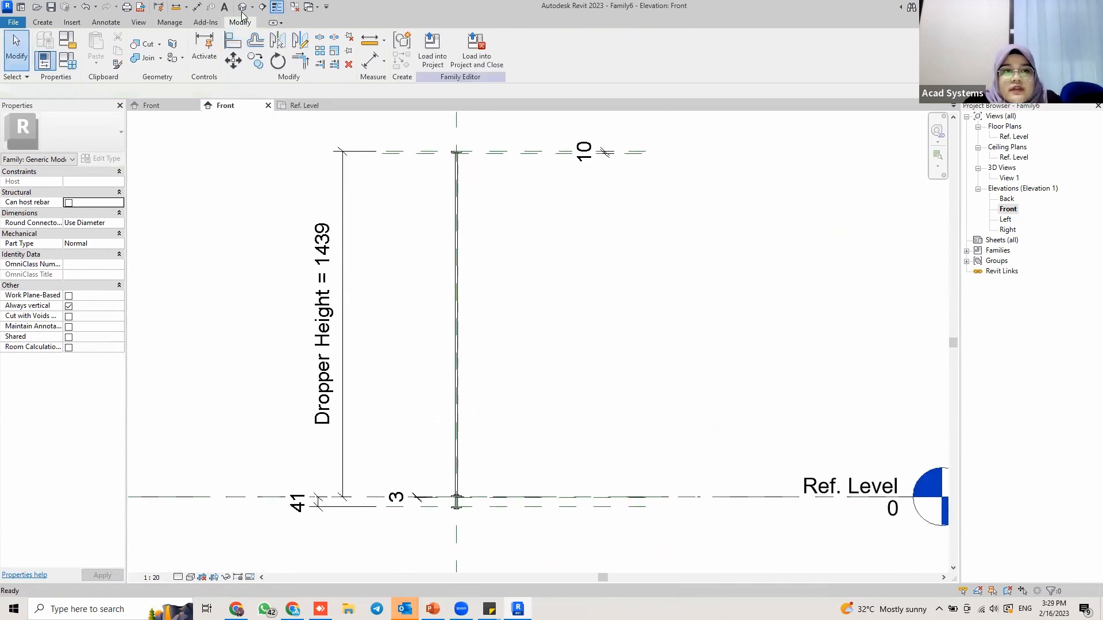
Examine the full dropper in the 3D view, from the lower bolted plates up to the upper plate.
{"action": "middle_click_drag", "start_coordinate": [545, 440], "coordinate": [510, 377]}
{"action": "scroll", "coordinate": [531, 396], "scroll_direction": "down", "scroll_amount": 3}
{"action": "scroll", "coordinate": [540, 441], "scroll_direction": "up", "scroll_amount": 3}
{"action": "scroll", "coordinate": [541, 470], "scroll_direction": "up", "scroll_amount": 2}
{"action": "middle_click_drag", "start_coordinate": [507, 472], "coordinate": [536, 459], "text": "shift"}
{"action": "middle_click_drag", "start_coordinate": [502, 253], "coordinate": [507, 291]}
{"action": "scroll", "coordinate": [508, 288], "scroll_direction": "down", "scroll_amount": 4}
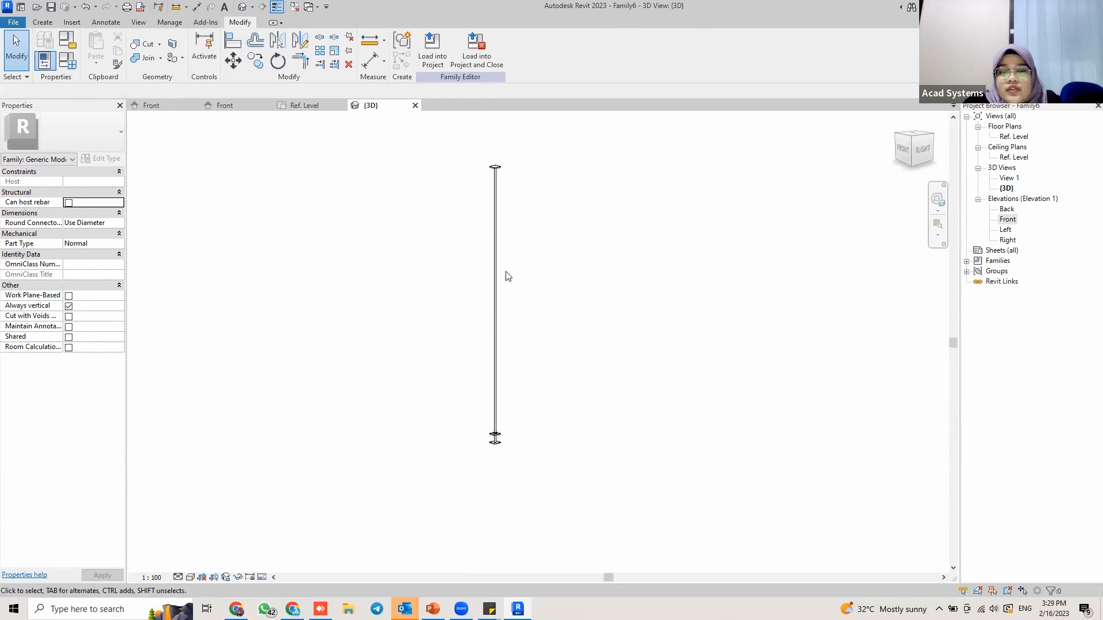
{"action": "scroll", "coordinate": [501, 385], "scroll_direction": "up", "scroll_amount": 4}
{"action": "mouse_move", "coordinate": [501, 391]}
{"action": "middle_mouse_down"}
{"action": "mouse_move", "coordinate": [523, 439]}
{"action": "mouse_move", "coordinate": [500, 399]}
{"action": "middle_mouse_up"}
{"action": "scroll", "coordinate": [520, 435], "scroll_direction": "down", "scroll_amount": 2}
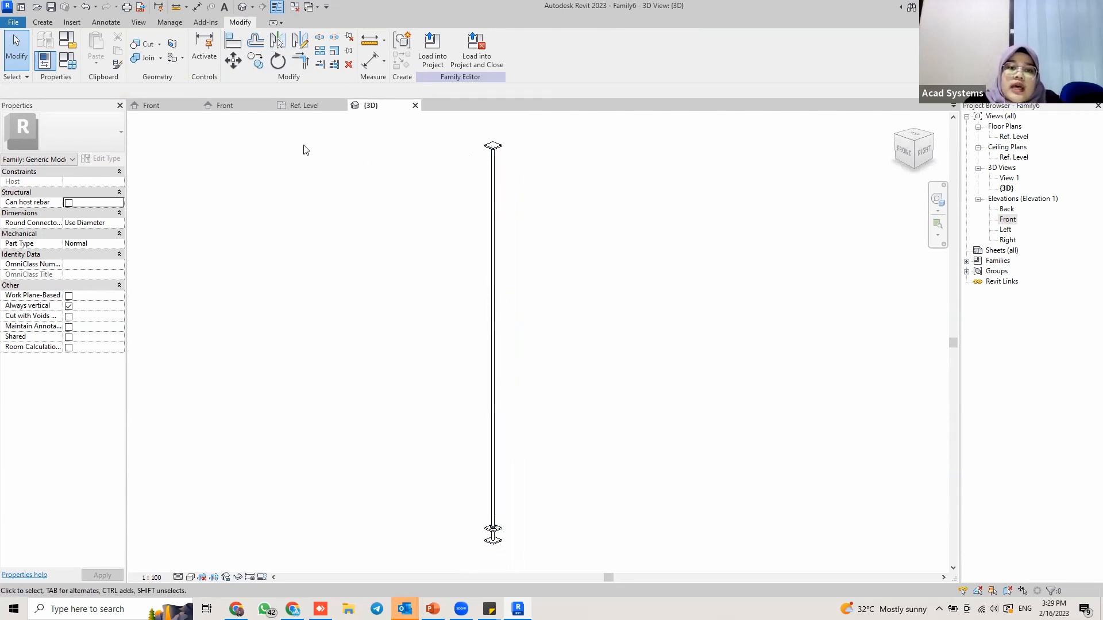
Make the dropper family Work Plane-Based and Shared.
{"action": "scroll", "coordinate": [599, 351], "scroll_direction": "down", "scroll_amount": 1}
{"action": "middle_click_drag", "start_coordinate": [561, 349], "coordinate": [530, 346]}
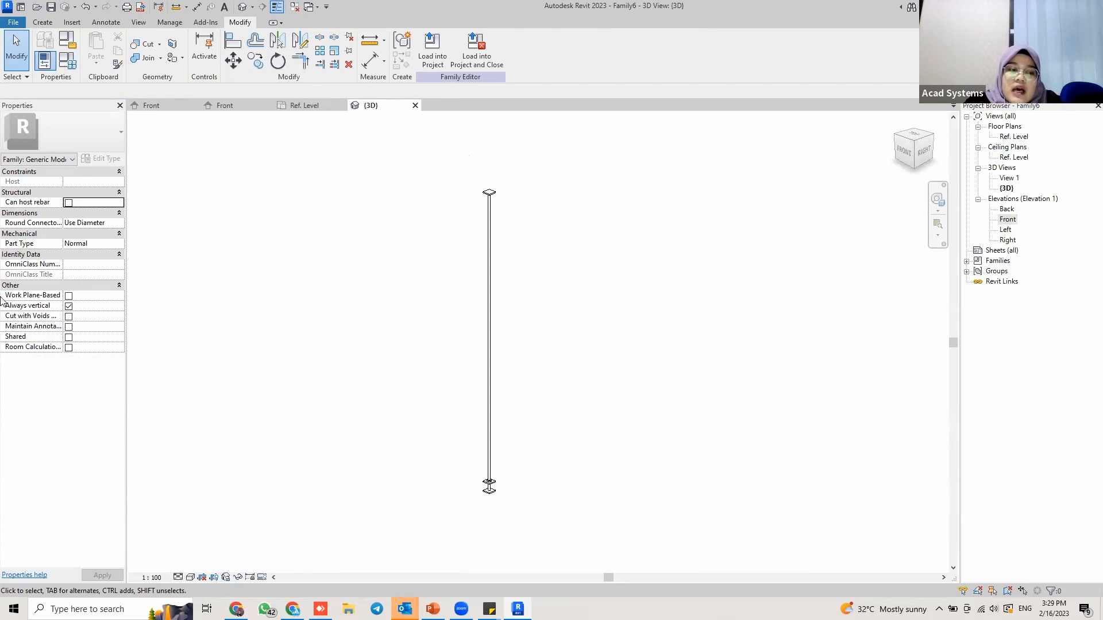
{"action": "left_click", "coordinate": [68, 296]}
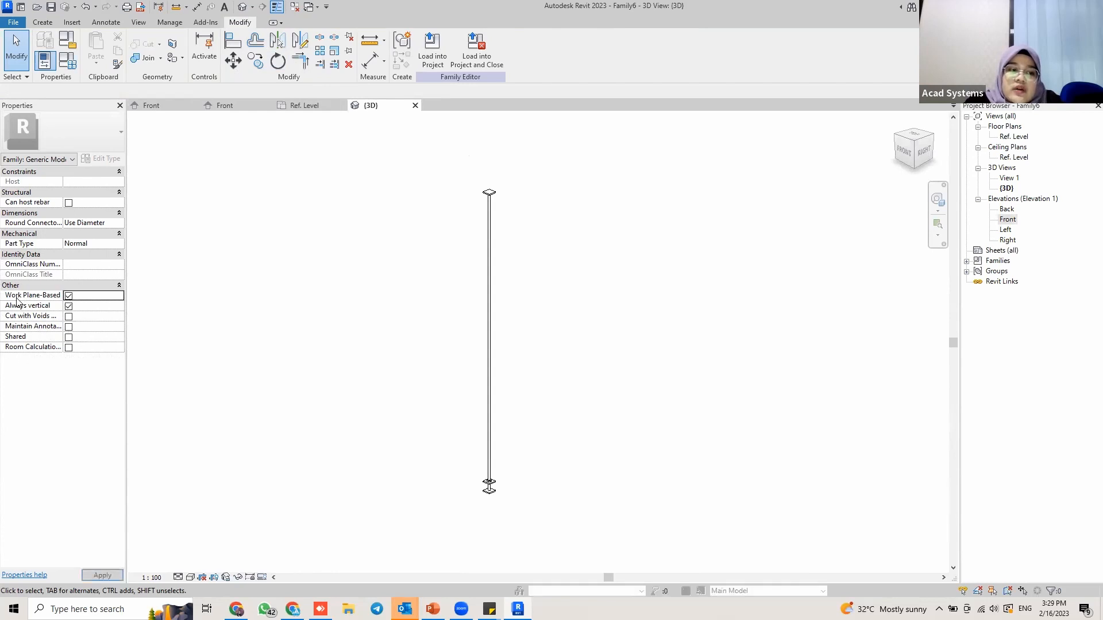
{"action": "left_click", "coordinate": [68, 337]}
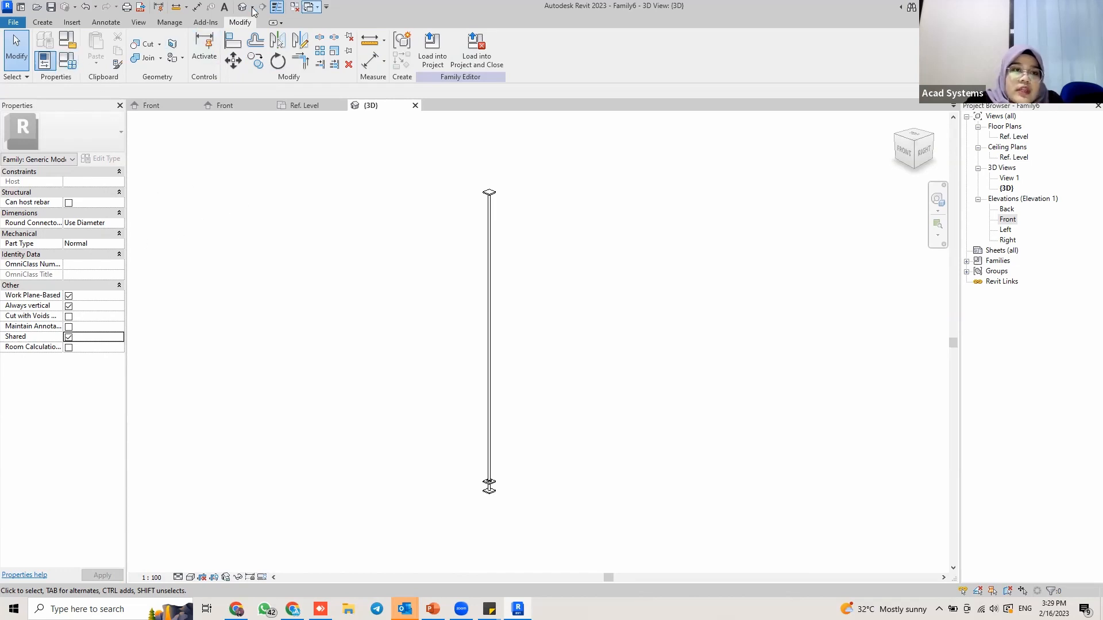
Add a subcategory named Thread under Generic Models in the model object styles.
{"action": "left_click", "coordinate": [183, 21]}
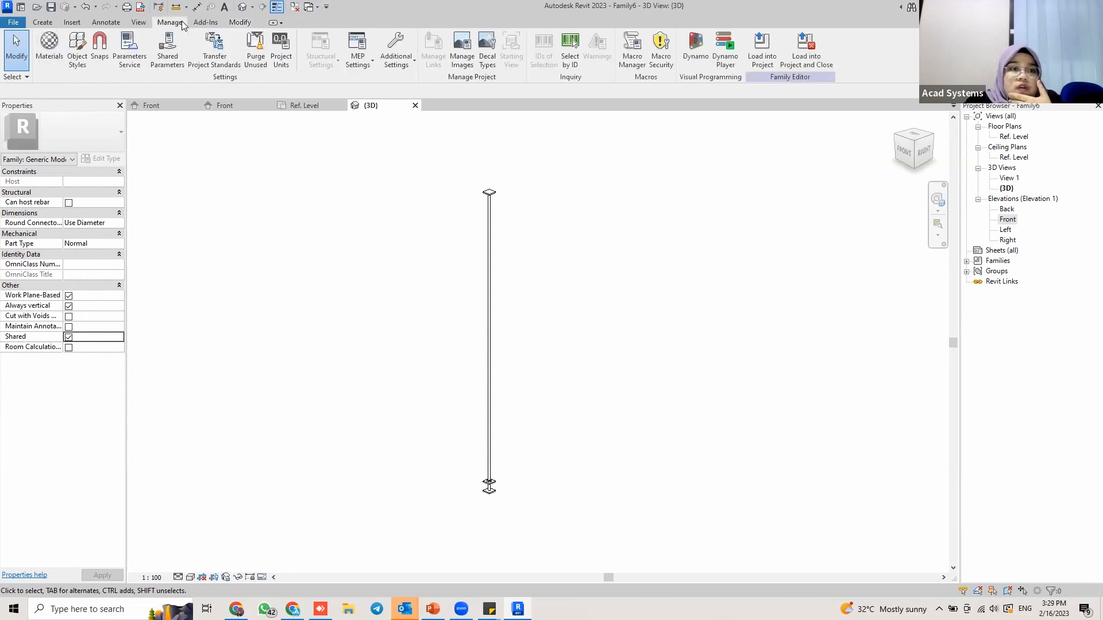
{"action": "left_click", "coordinate": [76, 63]}
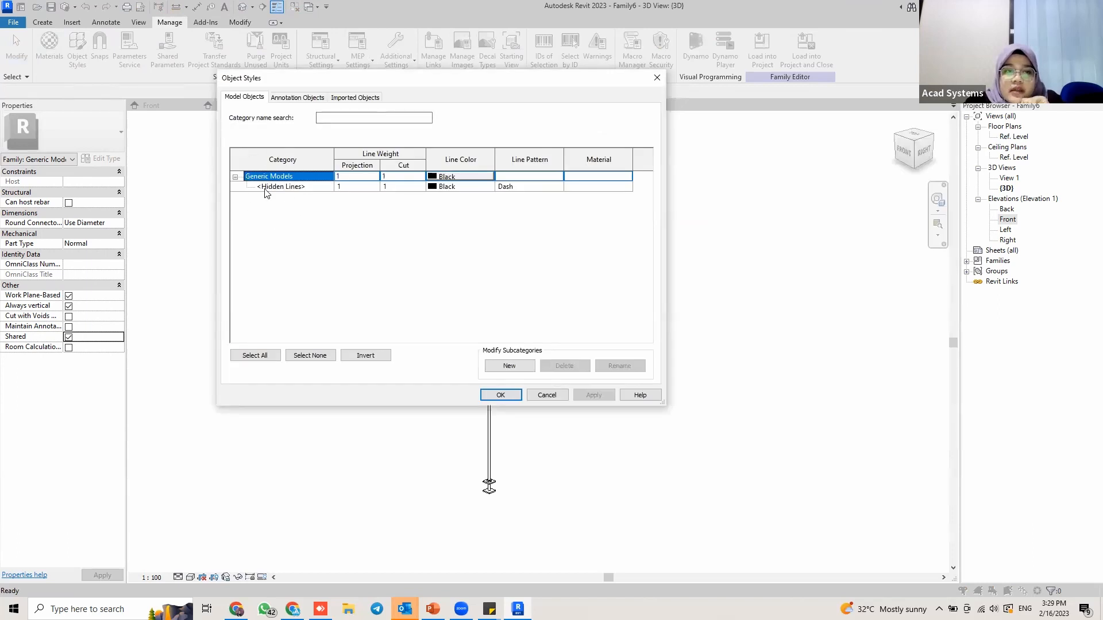
{"action": "left_click", "coordinate": [265, 189]}
{"action": "left_click", "coordinate": [505, 371]}
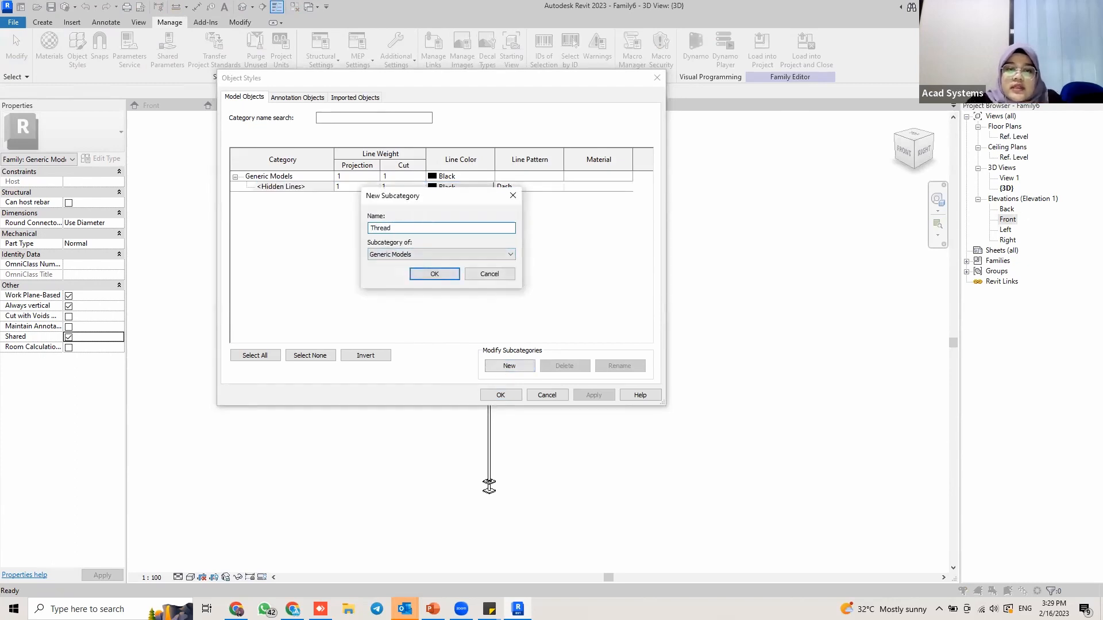
{"action": "left_click", "coordinate": [435, 276]}
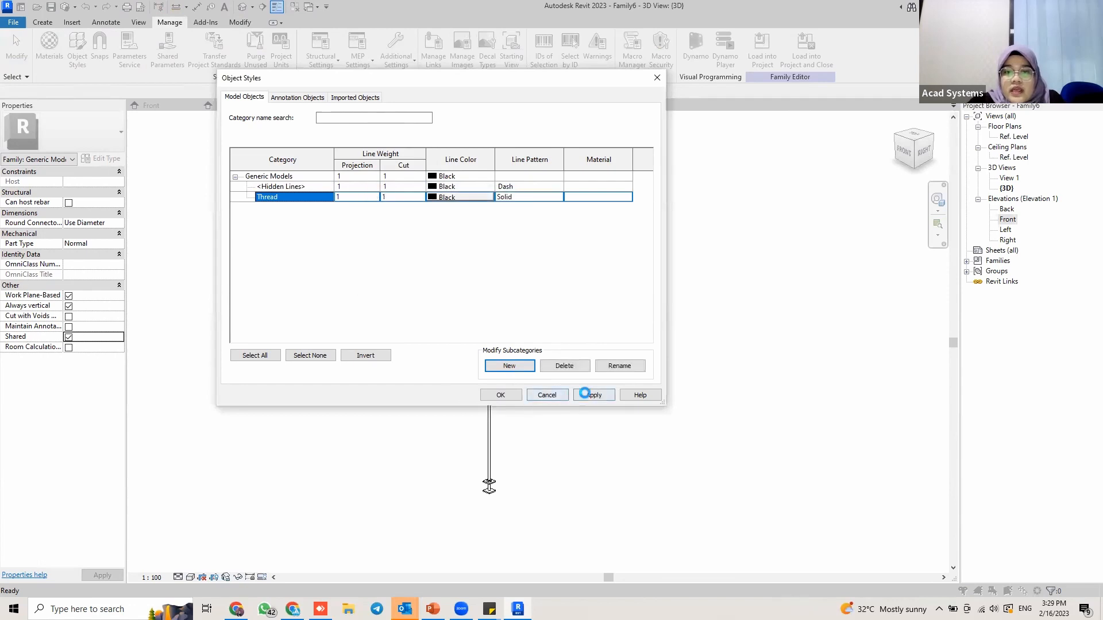
{"action": "left_click", "coordinate": [498, 396]}
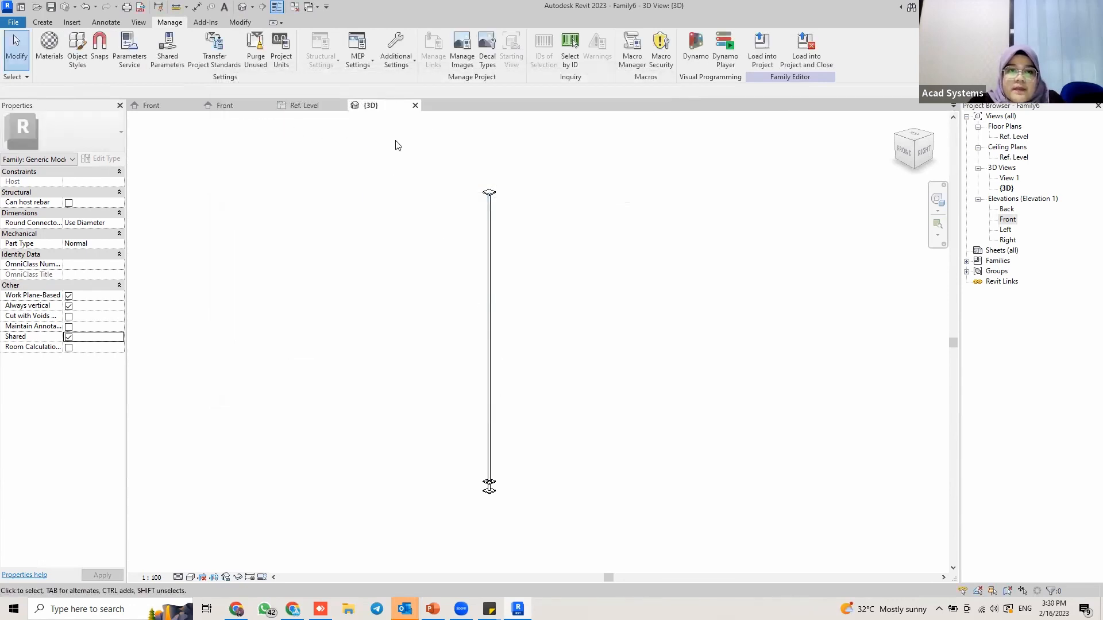
Load the dropper family into Family4 and open that family's Ref. Level floor plan.
{"action": "left_click", "coordinate": [43, 22]}
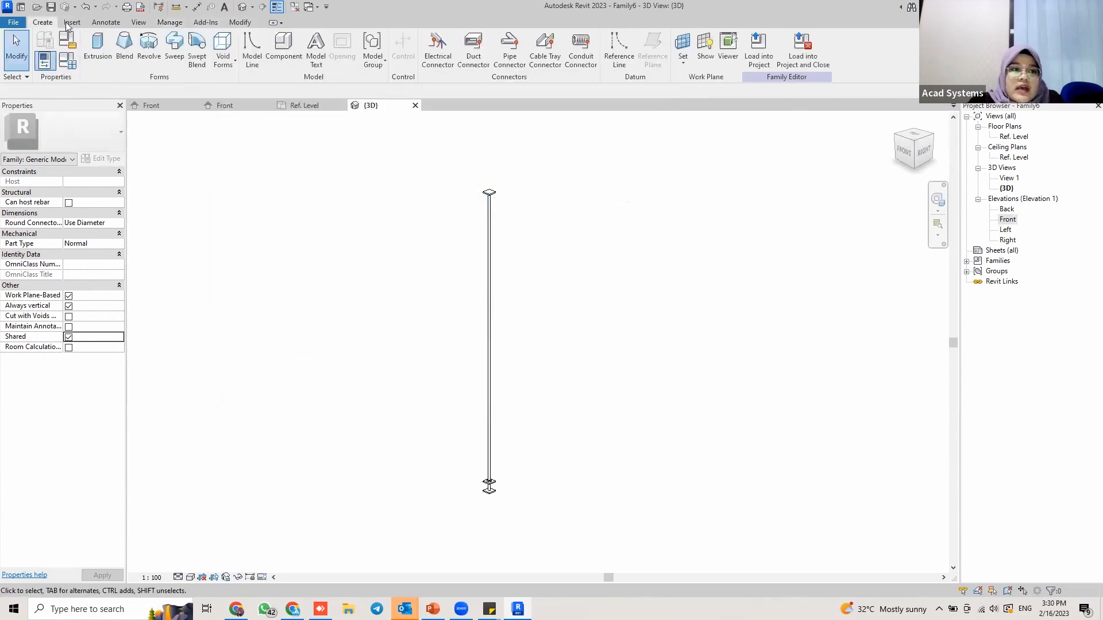
{"action": "scroll", "coordinate": [495, 224], "scroll_direction": "down", "scroll_amount": 2}
{"action": "scroll", "coordinate": [451, 210], "scroll_direction": "up", "scroll_amount": 4}
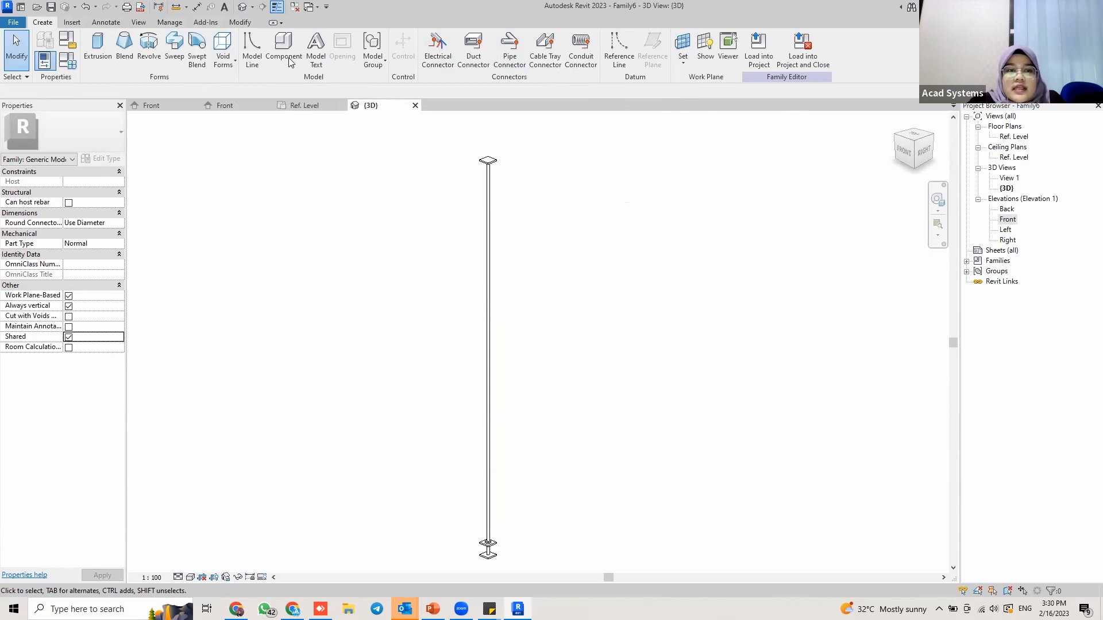
{"action": "middle_click_drag", "start_coordinate": [740, 164], "coordinate": [647, 159]}
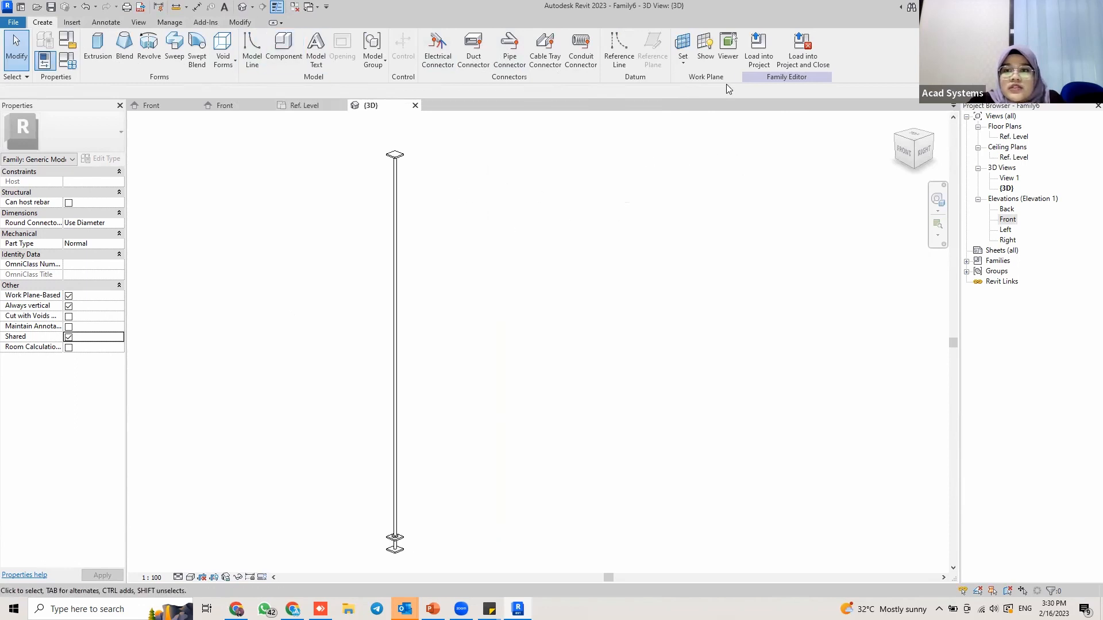
{"action": "left_click", "coordinate": [757, 59]}
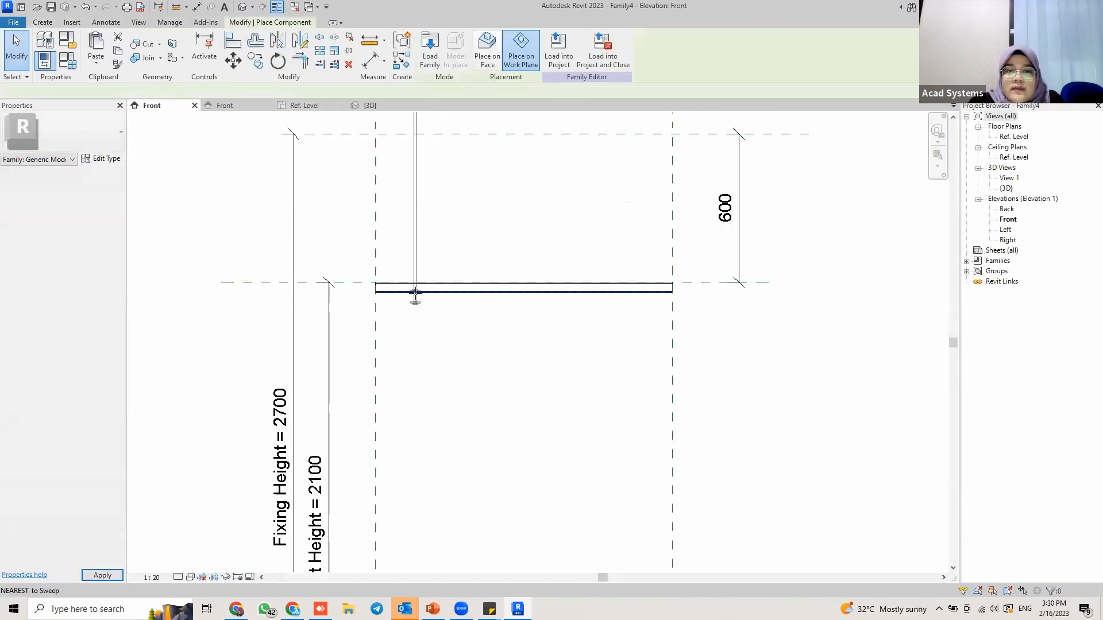
{"action": "double_click", "coordinate": [1015, 137]}
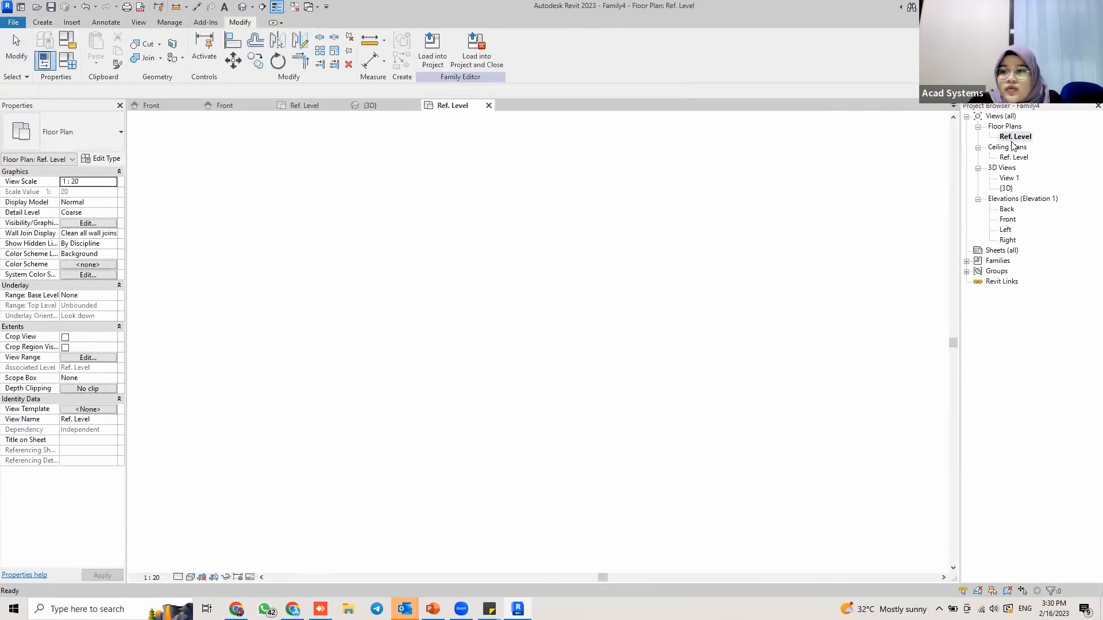
{"action": "middle_click_drag", "start_coordinate": [572, 308], "coordinate": [451, 280]}
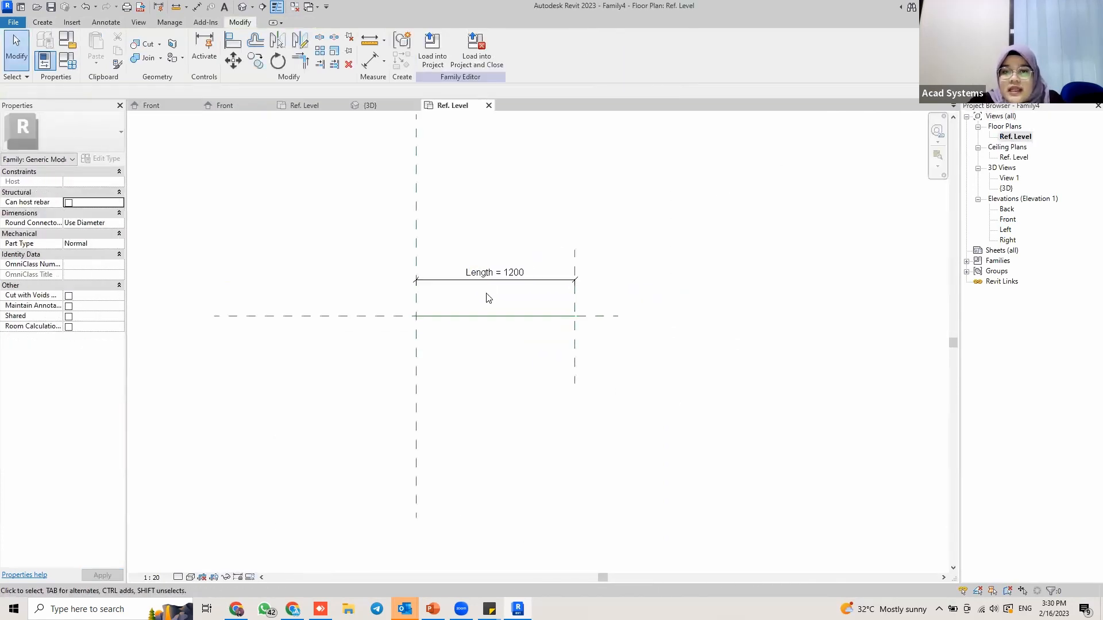
Place two Family6 dropper components beside the left and right reference planes, about 120 above the horizontal centre plane.
{"action": "key", "text": "c"}
{"action": "key", "text": "m"}
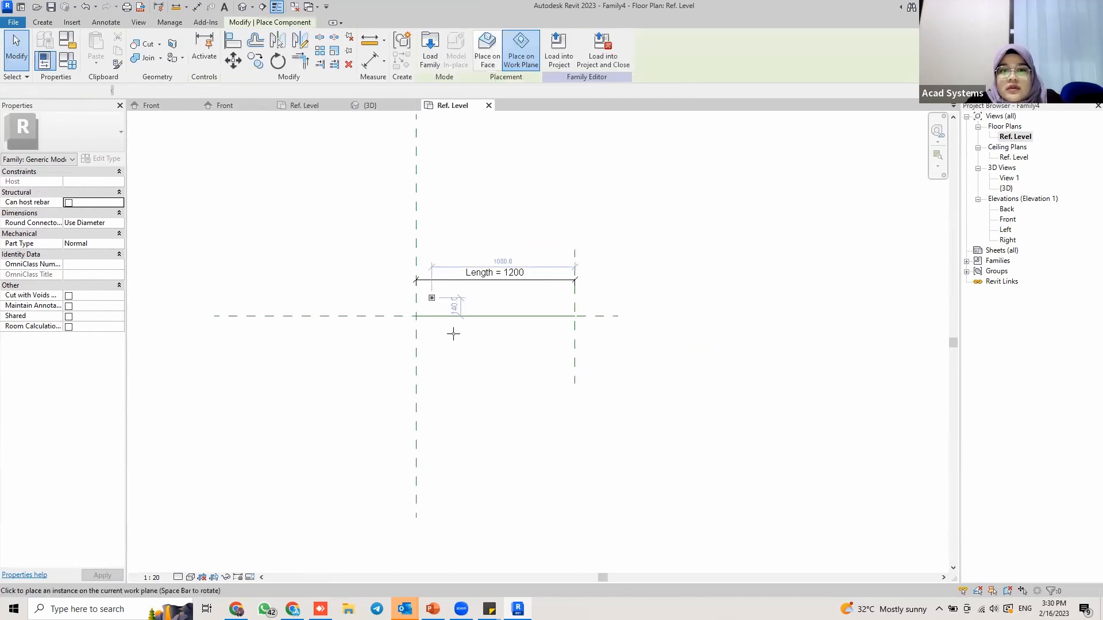
{"action": "scroll", "coordinate": [426, 313], "scroll_direction": "up", "scroll_amount": 4}
{"action": "scroll", "coordinate": [436, 304], "scroll_direction": "up", "scroll_amount": 2}
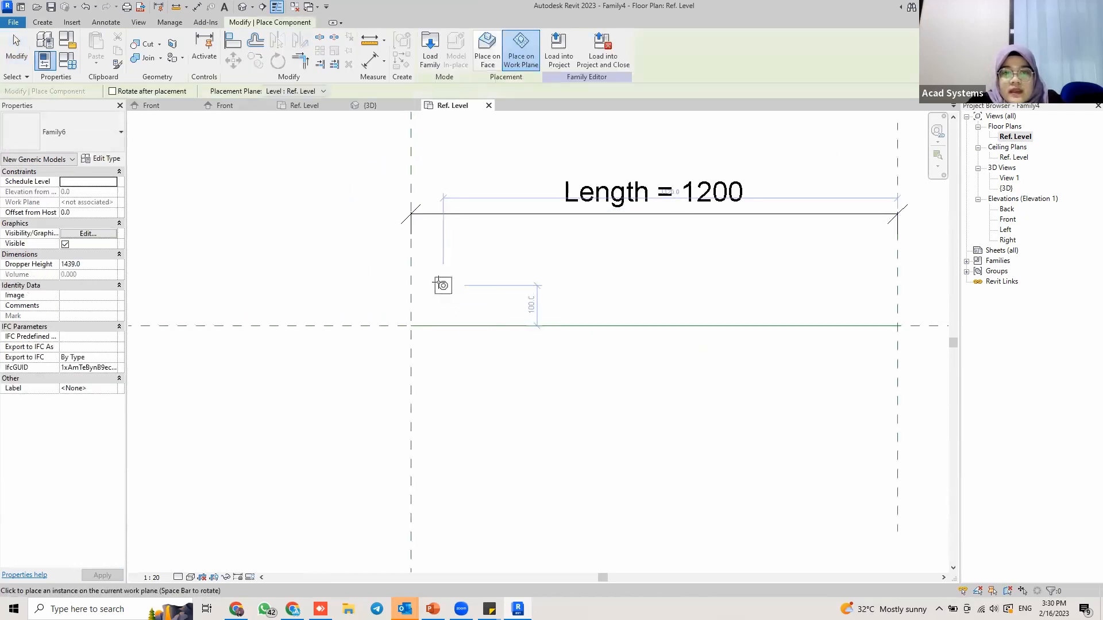
{"action": "left_click", "coordinate": [402, 278]}
{"action": "middle_click_drag", "start_coordinate": [841, 273], "coordinate": [684, 253]}
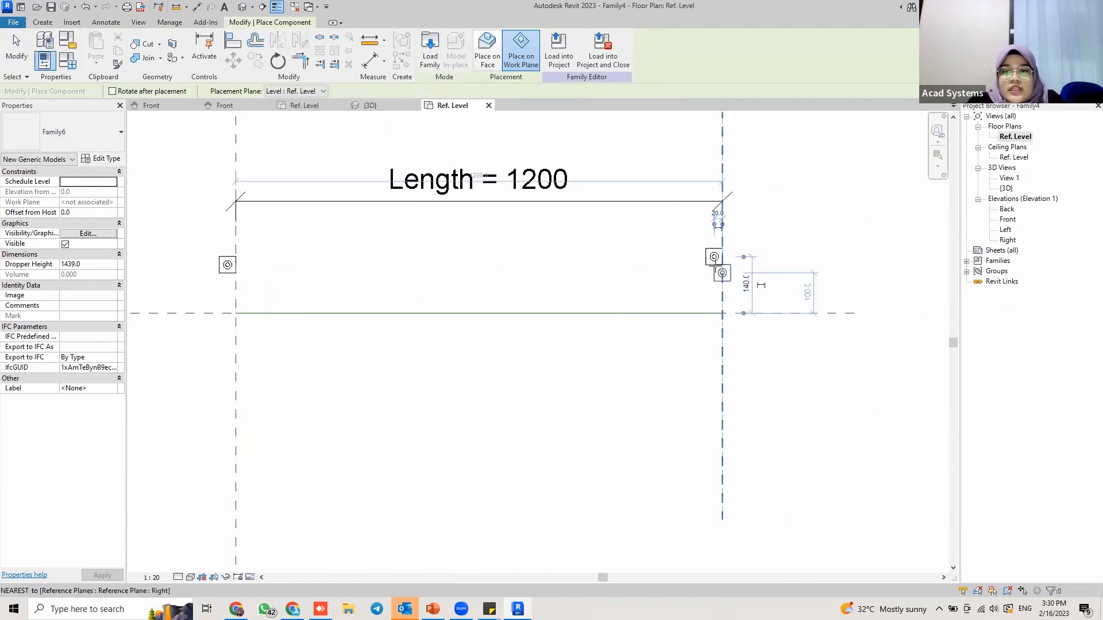
{"action": "key", "text": "Escape"}
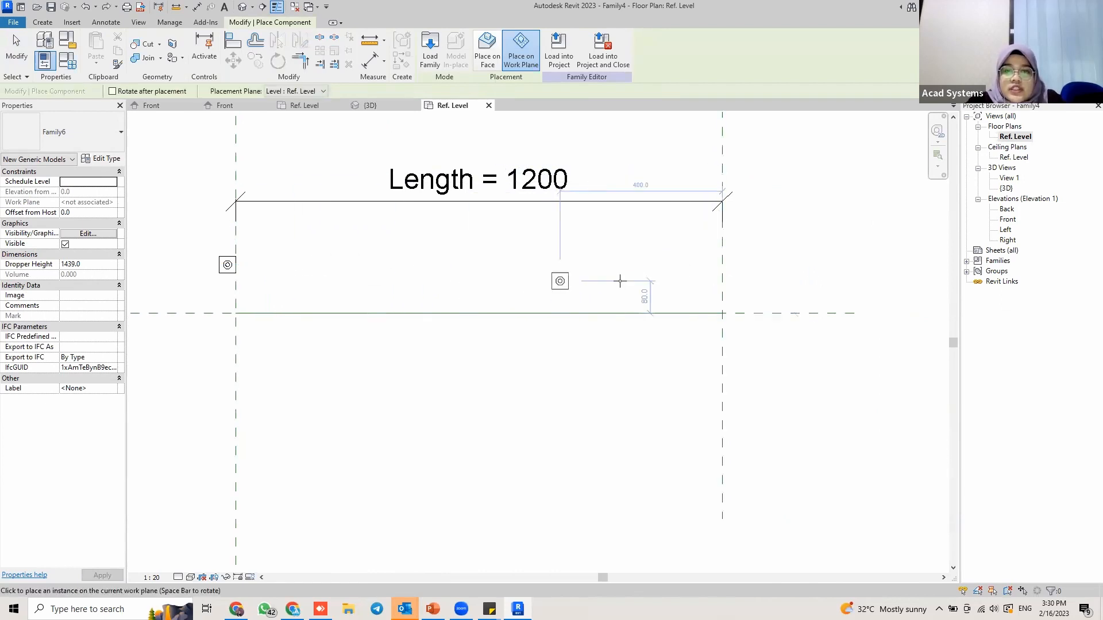
{"action": "left_click", "coordinate": [714, 265]}
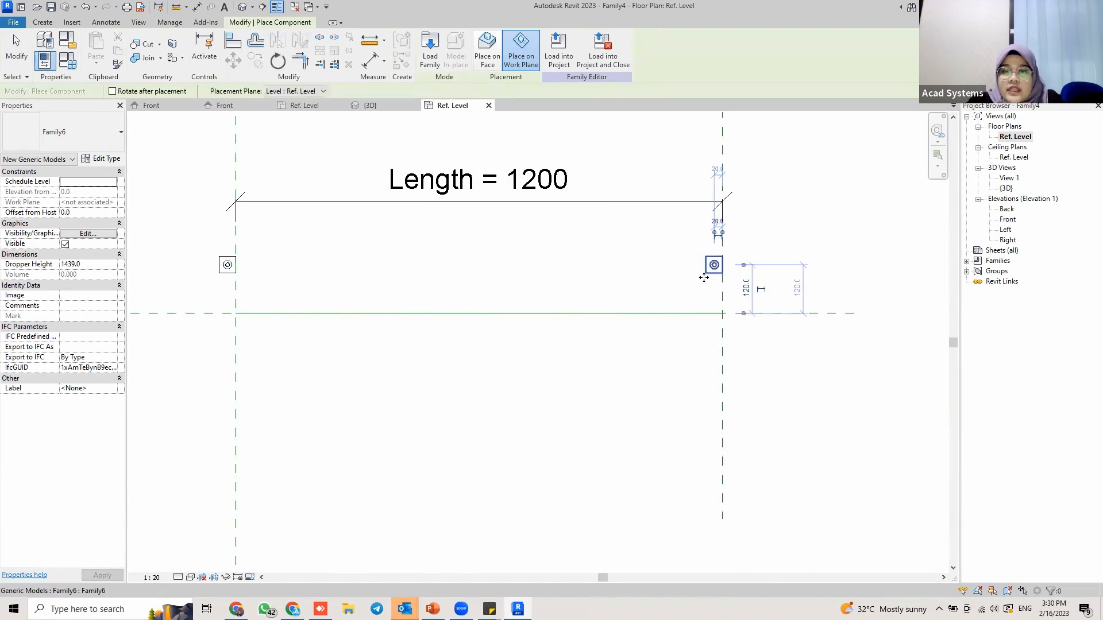
{"action": "key", "text": "Escape"}
{"action": "key", "text": "Escape"}
{"action": "middle_click_drag", "start_coordinate": [239, 265], "coordinate": [253, 265]}
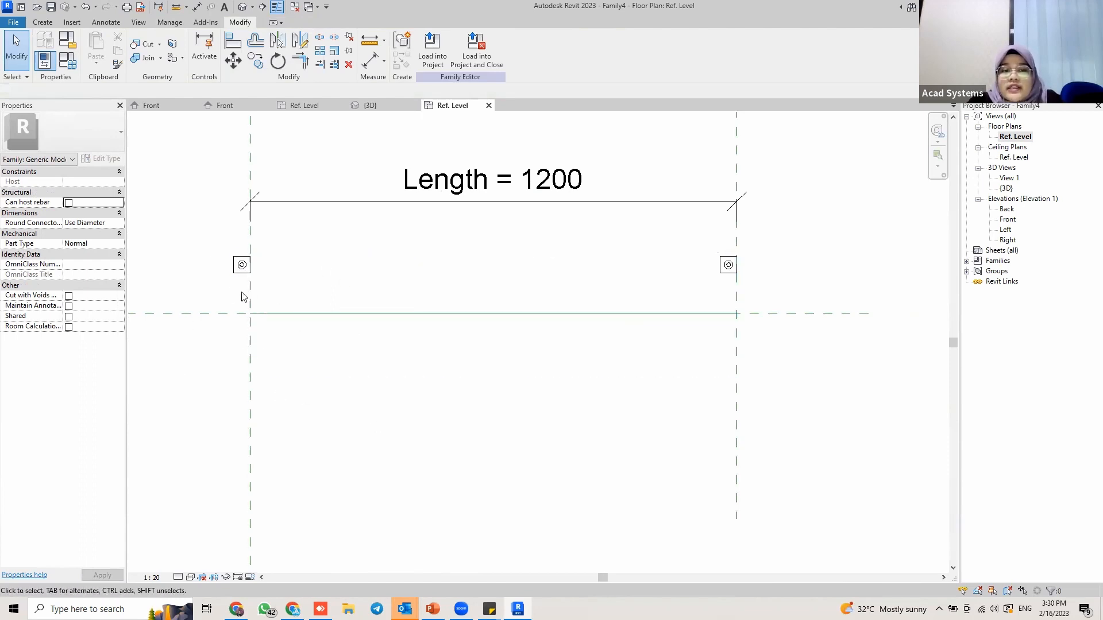
Set the floor plan's view range to a cut plane offset of 2100 and a top offset of 2800.
{"action": "scroll", "coordinate": [466, 315], "scroll_direction": "down", "scroll_amount": 2}
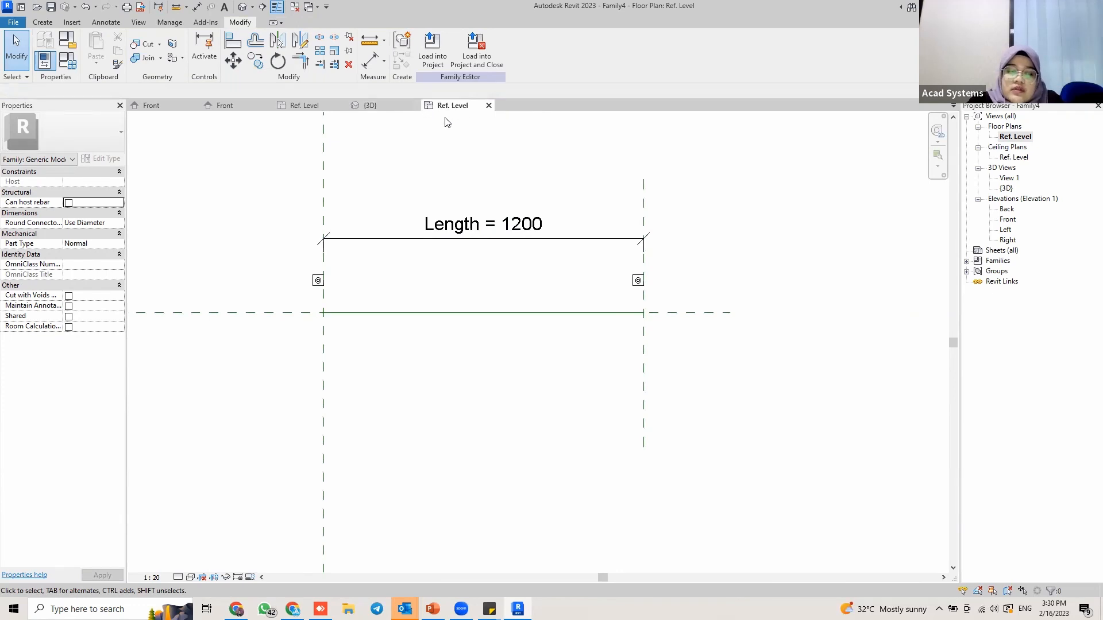
{"action": "key", "text": "v"}
{"action": "key", "text": "r"}
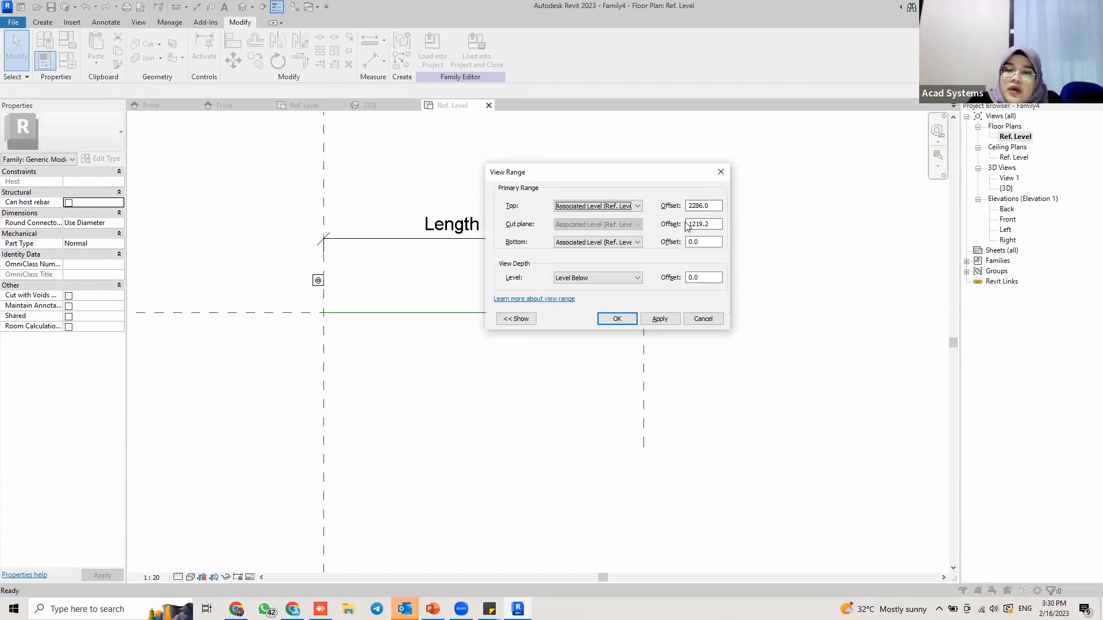
{"action": "double_click", "coordinate": [700, 223]}
{"action": "type", "text": "2"}
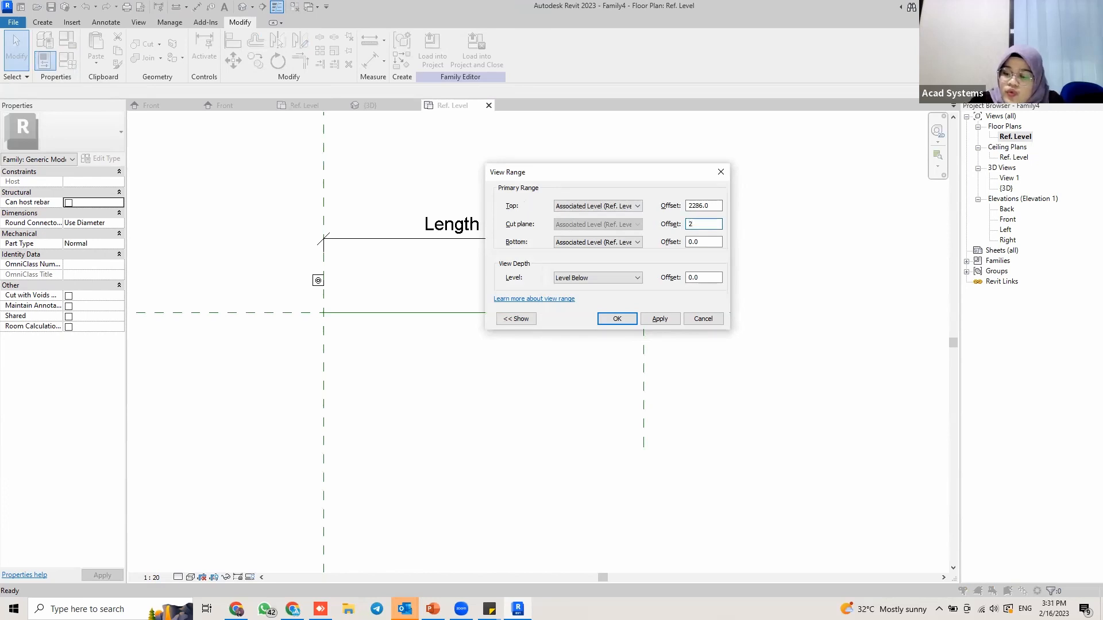
{"action": "type", "text": "5"}
{"action": "key", "text": "BackSpace"}
{"action": "type", "text": "100"}
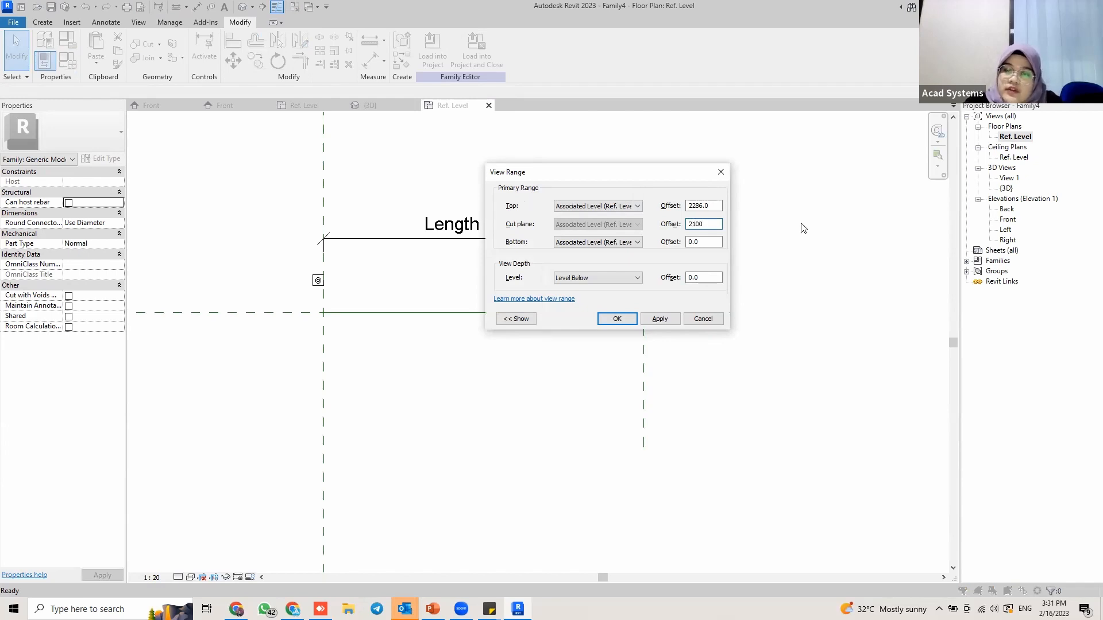
{"action": "double_click", "coordinate": [687, 206]}
{"action": "type", "text": "2800"}
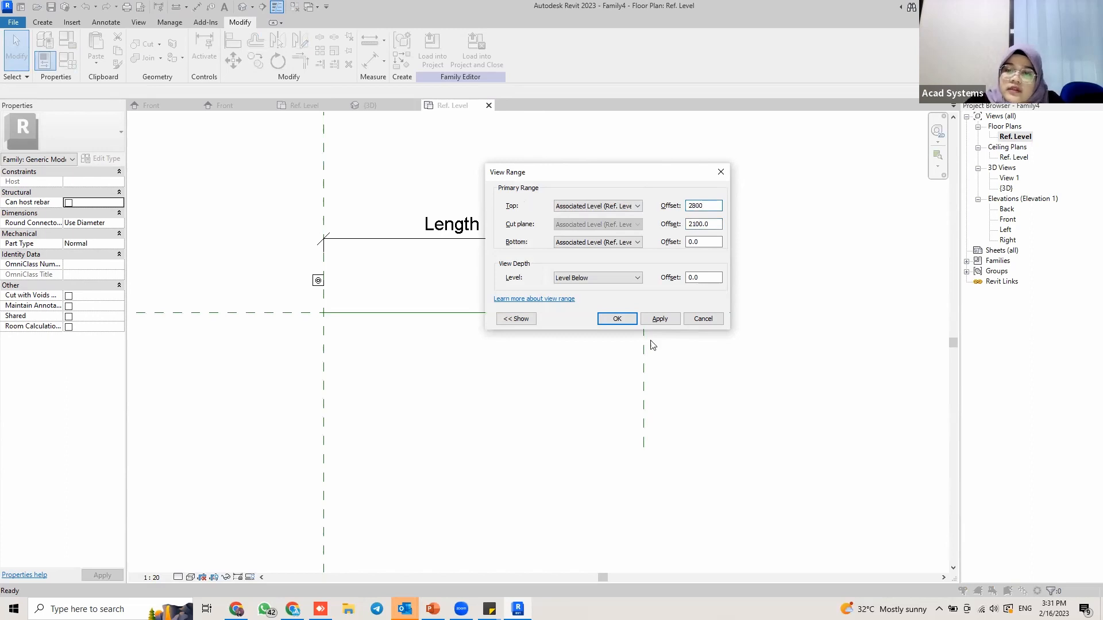
{"action": "left_click", "coordinate": [653, 320]}
{"action": "left_click", "coordinate": [611, 322]}
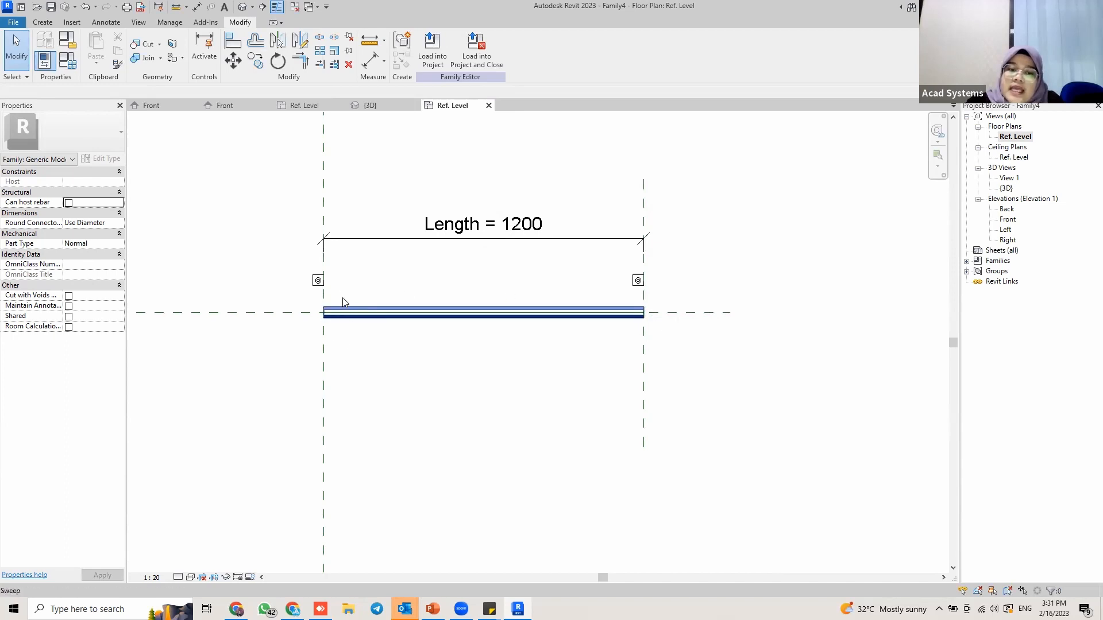
{"action": "scroll", "coordinate": [347, 347], "scroll_direction": "up", "scroll_amount": 1}
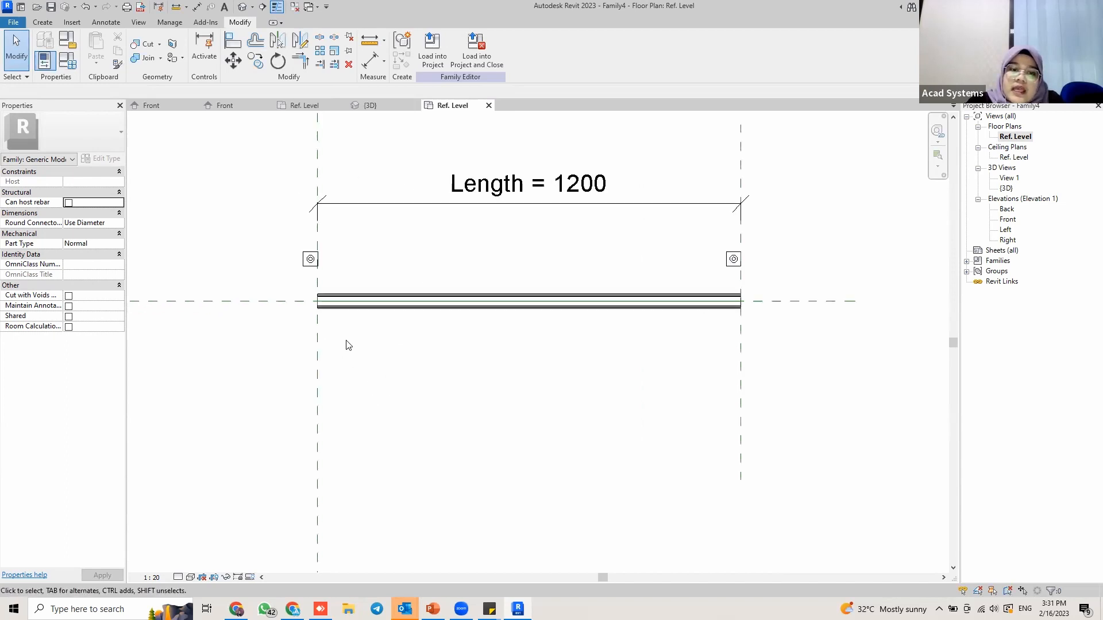
{"action": "middle_click_drag", "start_coordinate": [345, 341], "coordinate": [310, 335]}
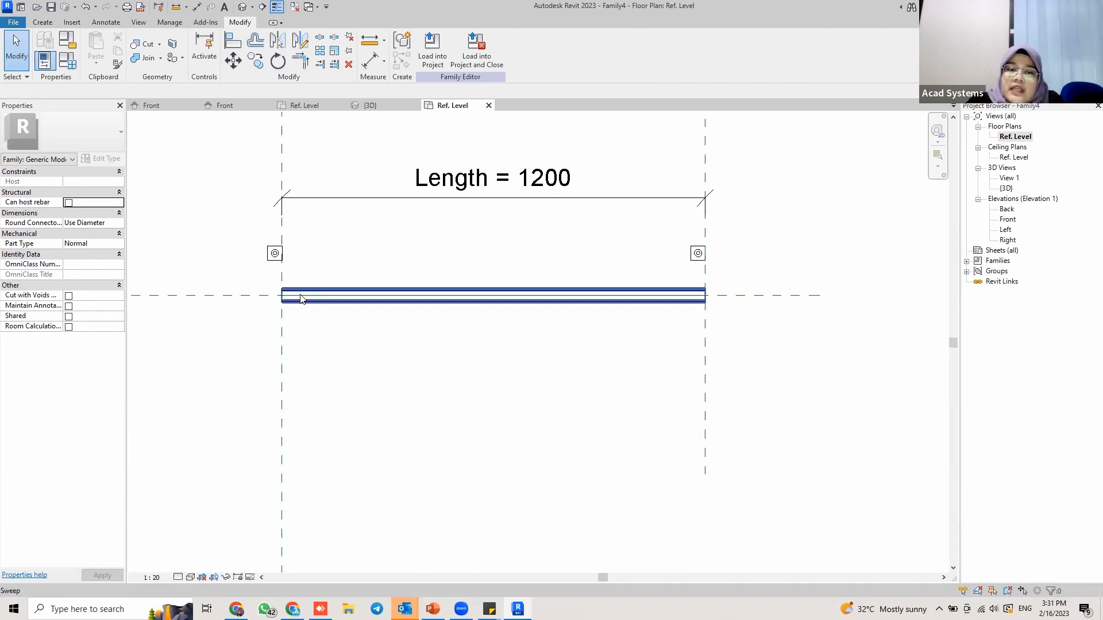
Draw a vertical reference plane crossing the sweep, about 57 mm inside the left reference plane.
{"action": "scroll", "coordinate": [298, 296], "scroll_direction": "up", "scroll_amount": 1}
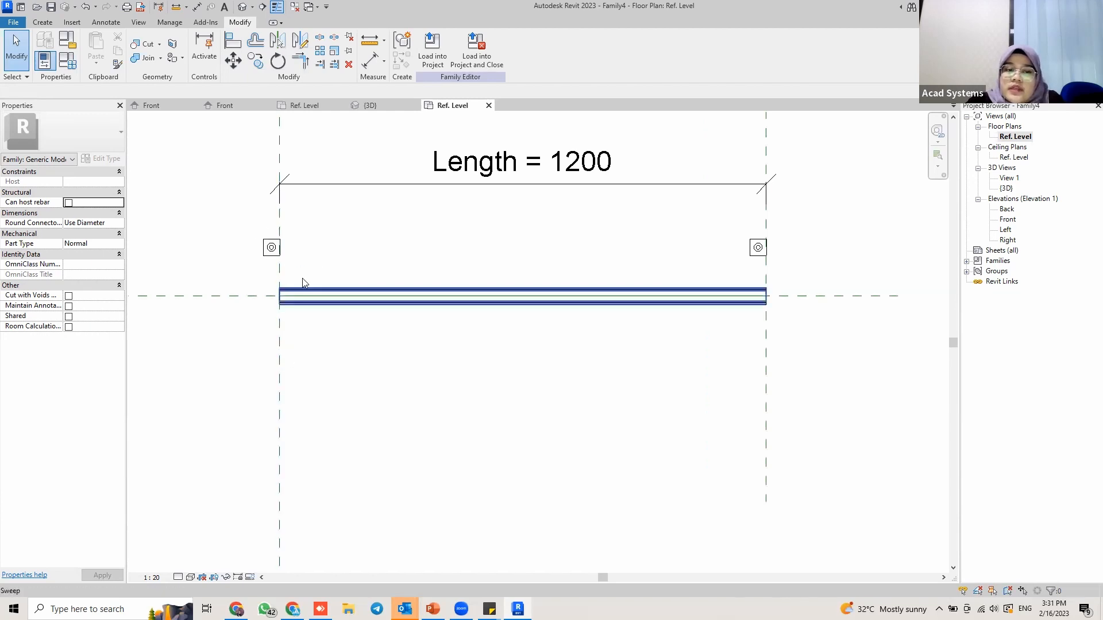
{"action": "scroll", "coordinate": [305, 314], "scroll_direction": "down", "scroll_amount": 1}
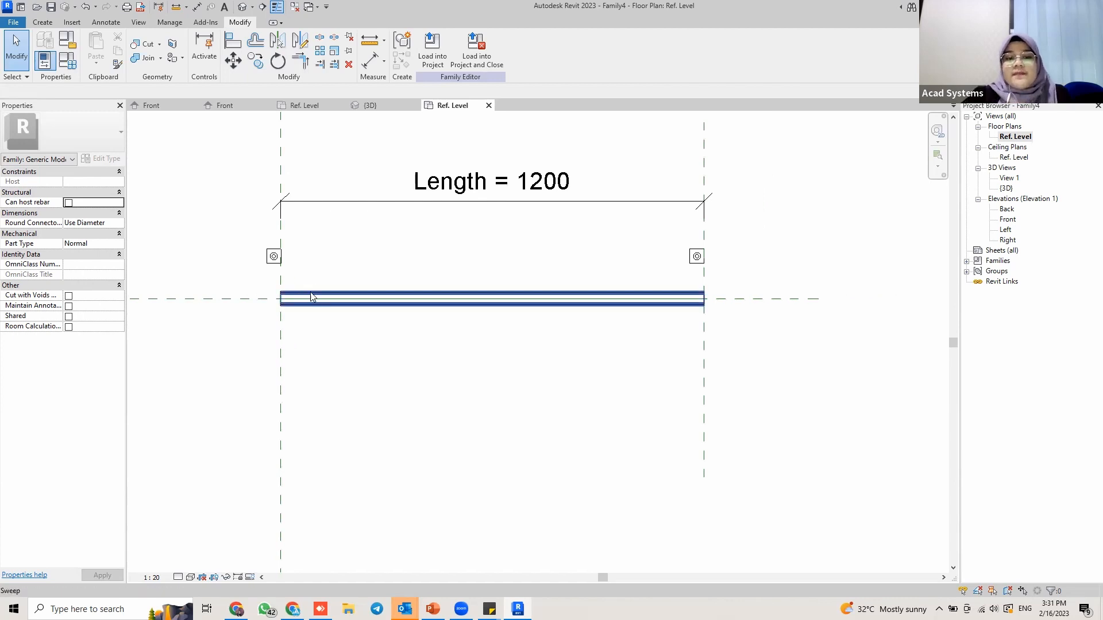
{"action": "key", "text": "r"}
{"action": "key", "text": "p"}
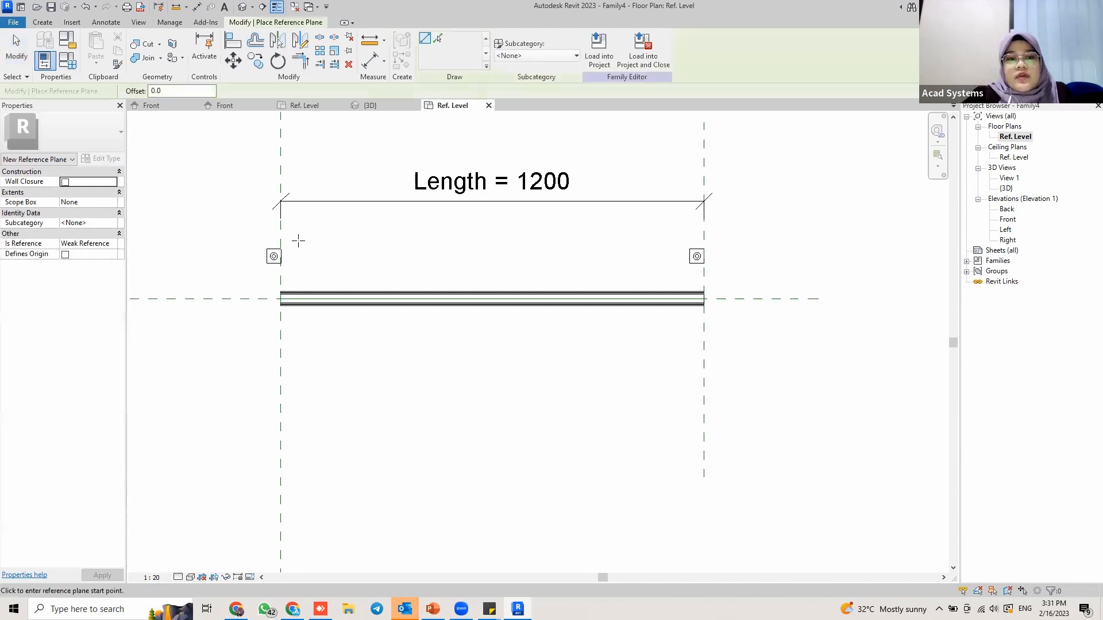
{"action": "left_click", "coordinate": [300, 219]}
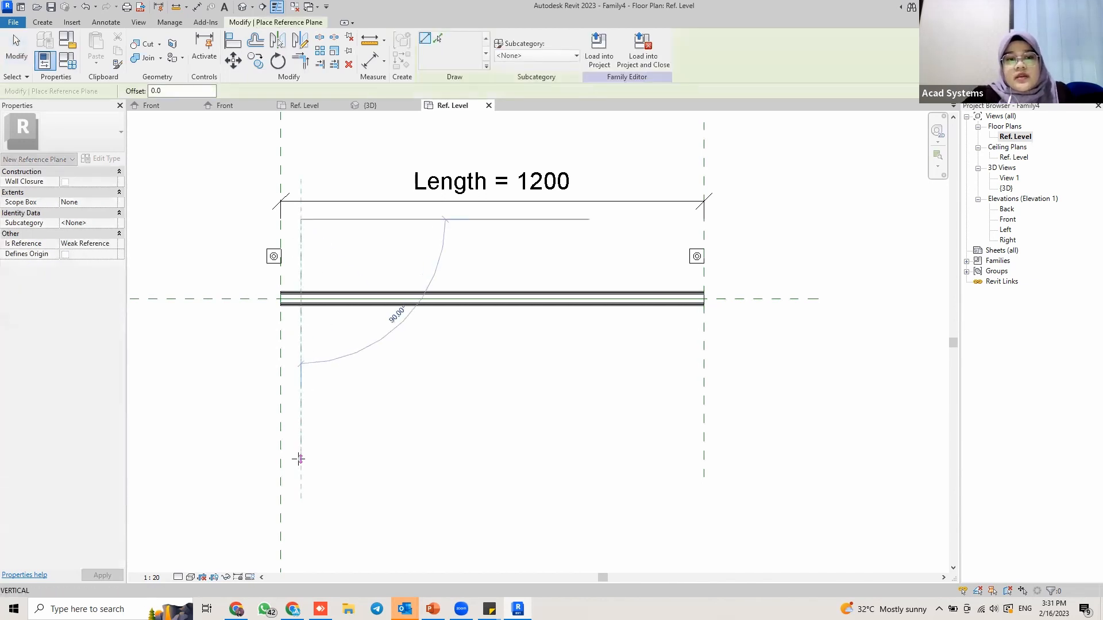
{"action": "left_click", "coordinate": [300, 458]}
{"action": "key", "text": "Escape"}
{"action": "key", "text": "Escape"}
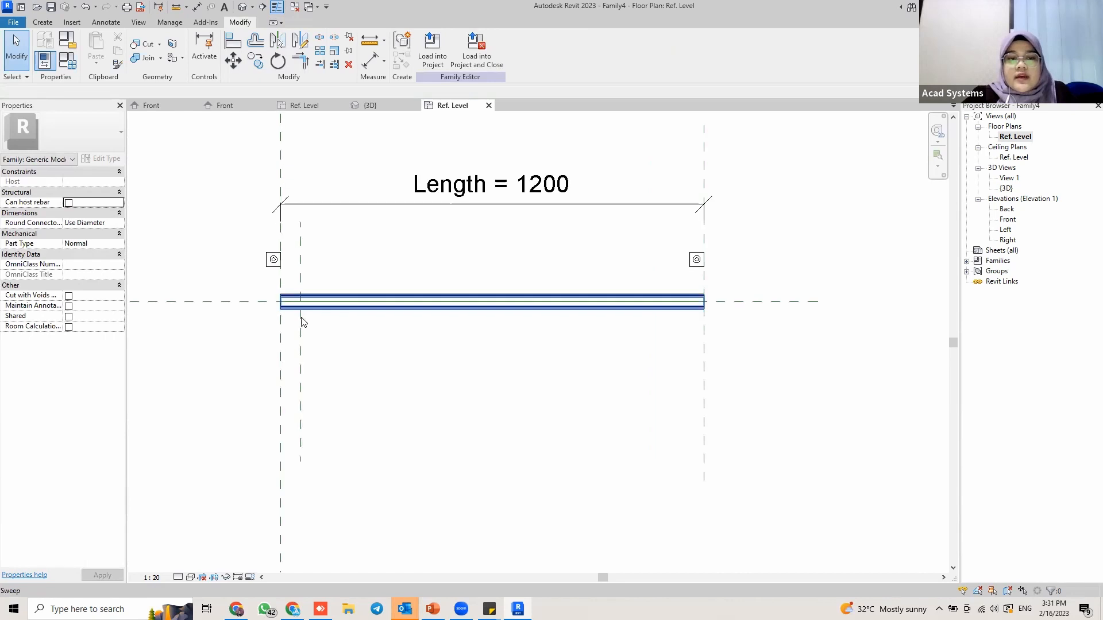
Mirror a copy of the new reference plane to the sweep's right end about a vertical axis drawn through the sweep's middle.
{"action": "left_click", "coordinate": [301, 322]}
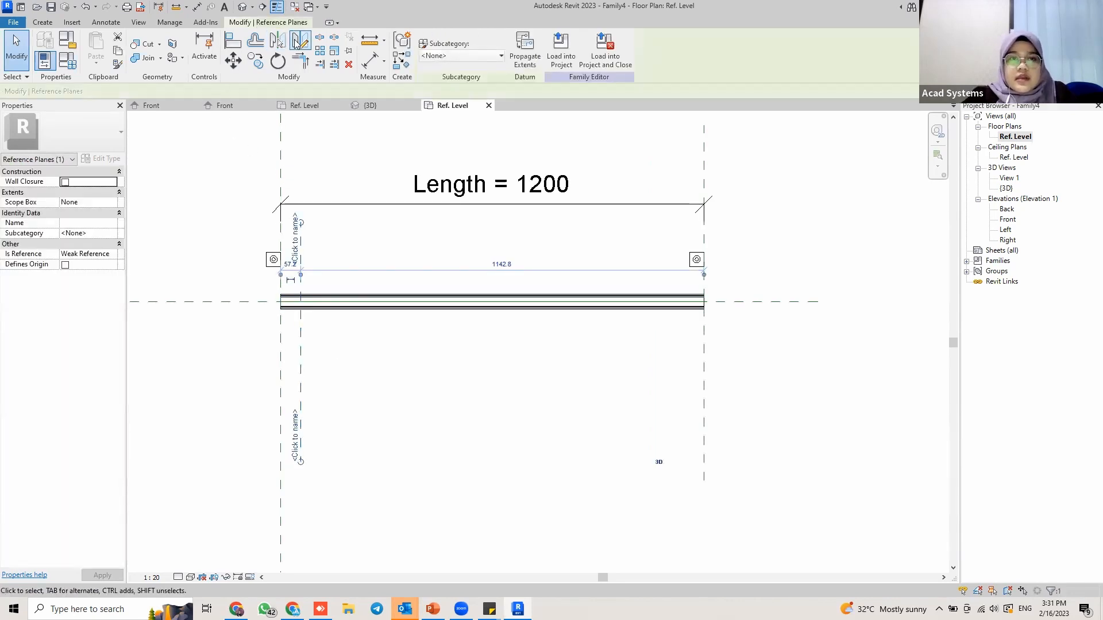
{"action": "left_click", "coordinate": [299, 40]}
{"action": "left_click", "coordinate": [495, 295]}
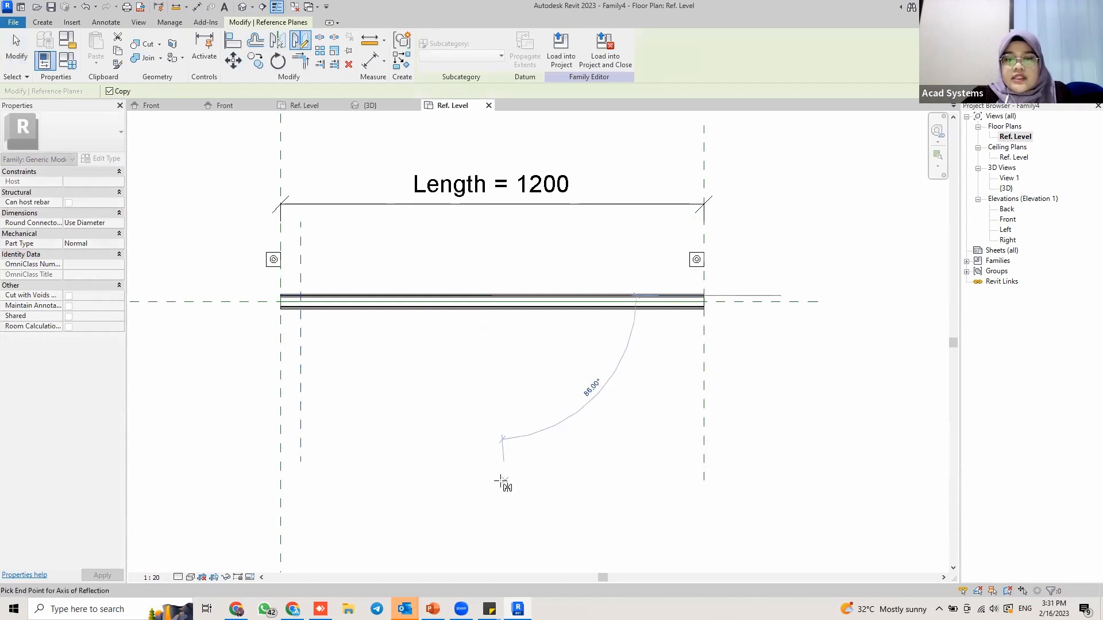
{"action": "left_click", "coordinate": [498, 480]}
{"action": "key", "text": "Escape"}
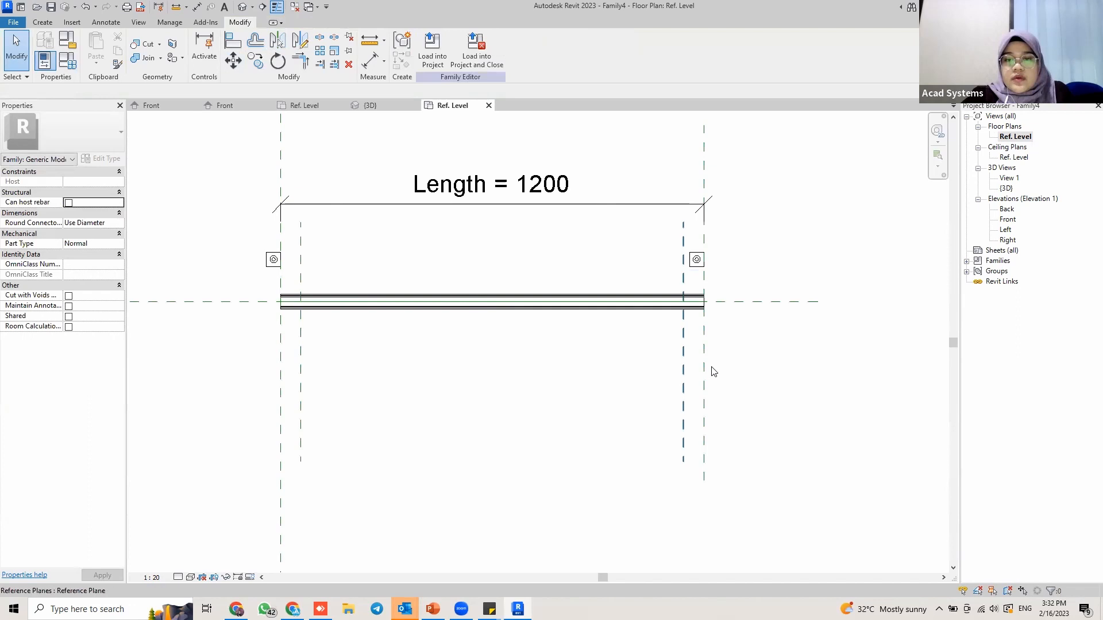
Add an aligned dimension between the left reference plane and the new inner plane, below the sweep.
{"action": "scroll", "coordinate": [296, 307], "scroll_direction": "up", "scroll_amount": 3}
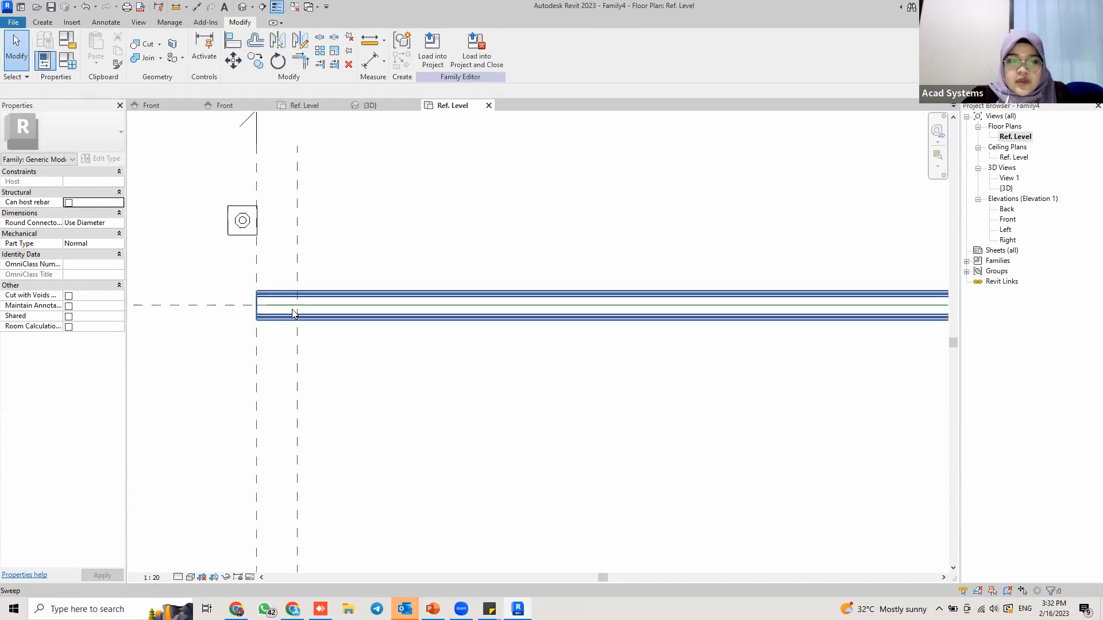
{"action": "key", "text": "Tab"}
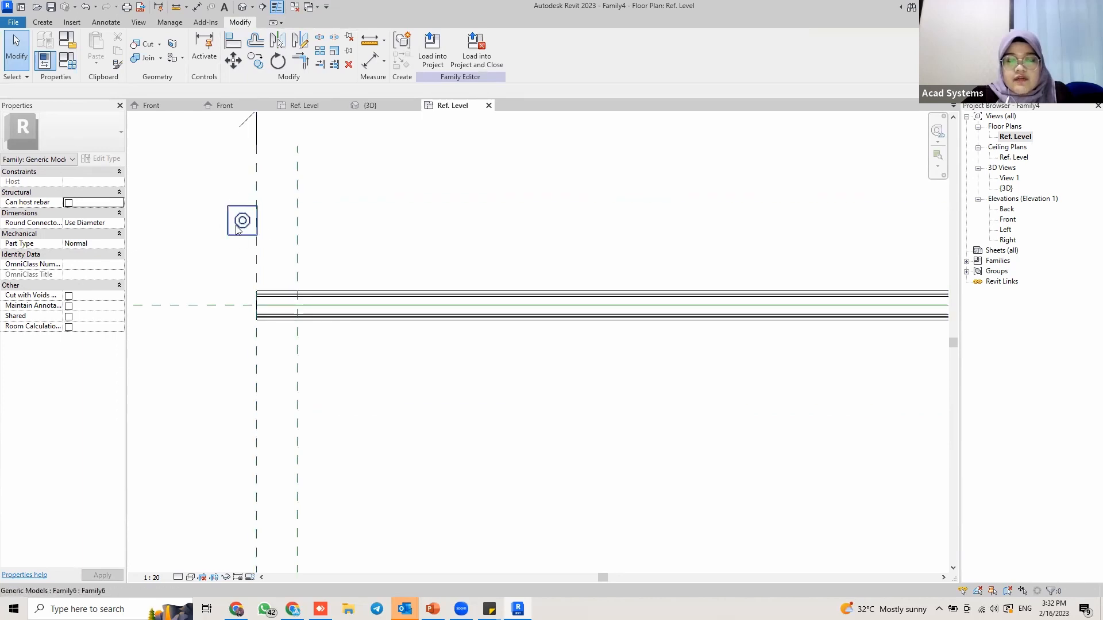
{"action": "scroll", "coordinate": [307, 310], "scroll_direction": "down", "scroll_amount": 5}
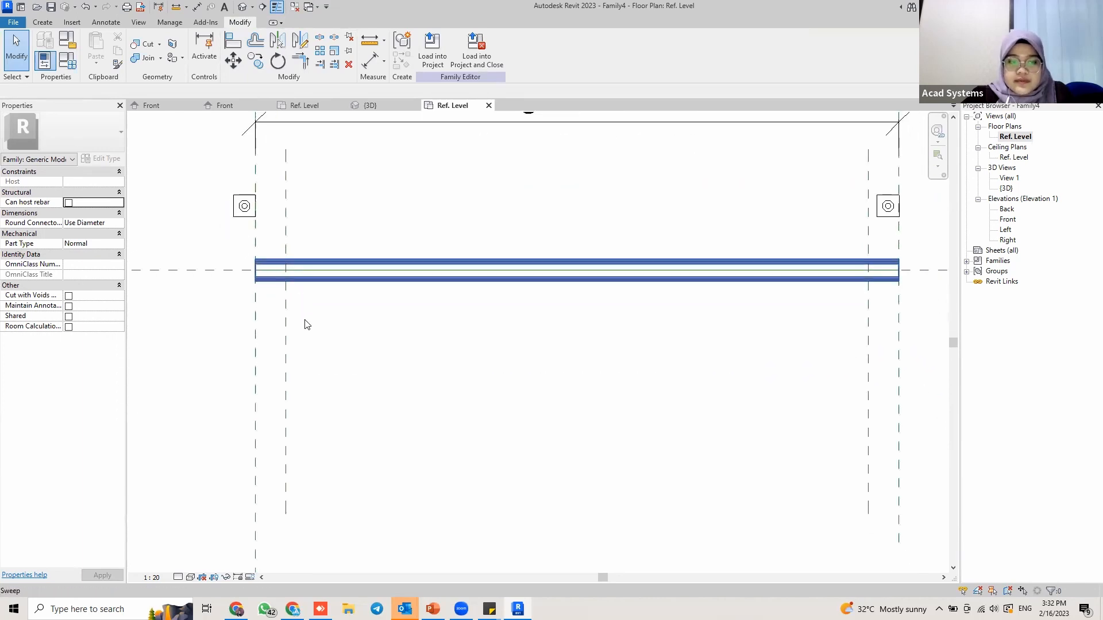
{"action": "left_click", "coordinate": [368, 62]}
{"action": "left_click", "coordinate": [269, 398]}
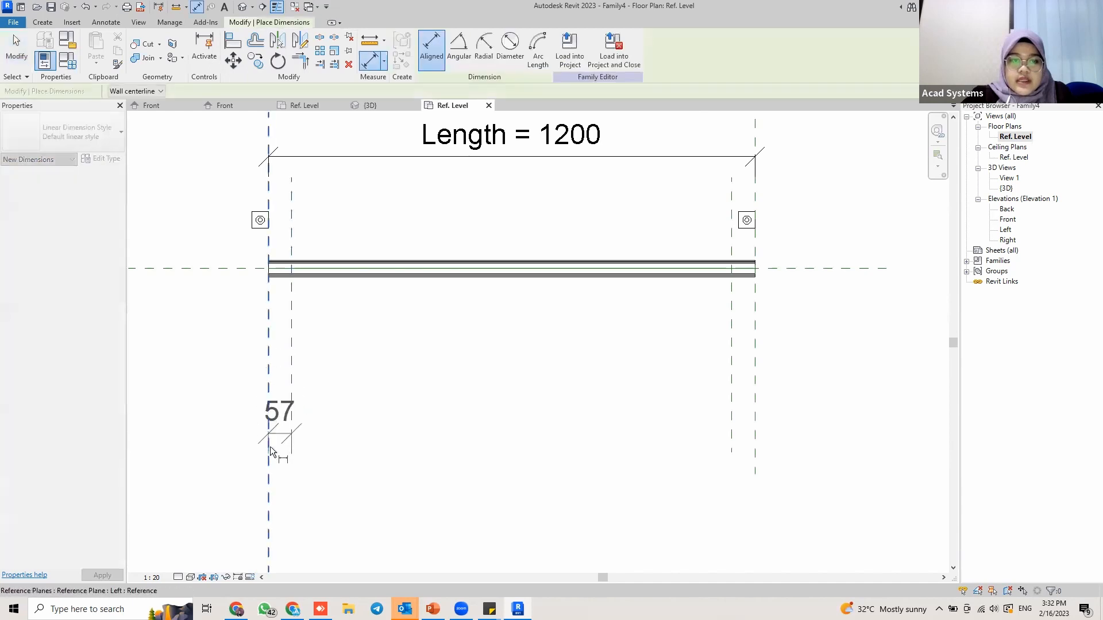
{"action": "key", "text": "Escape"}
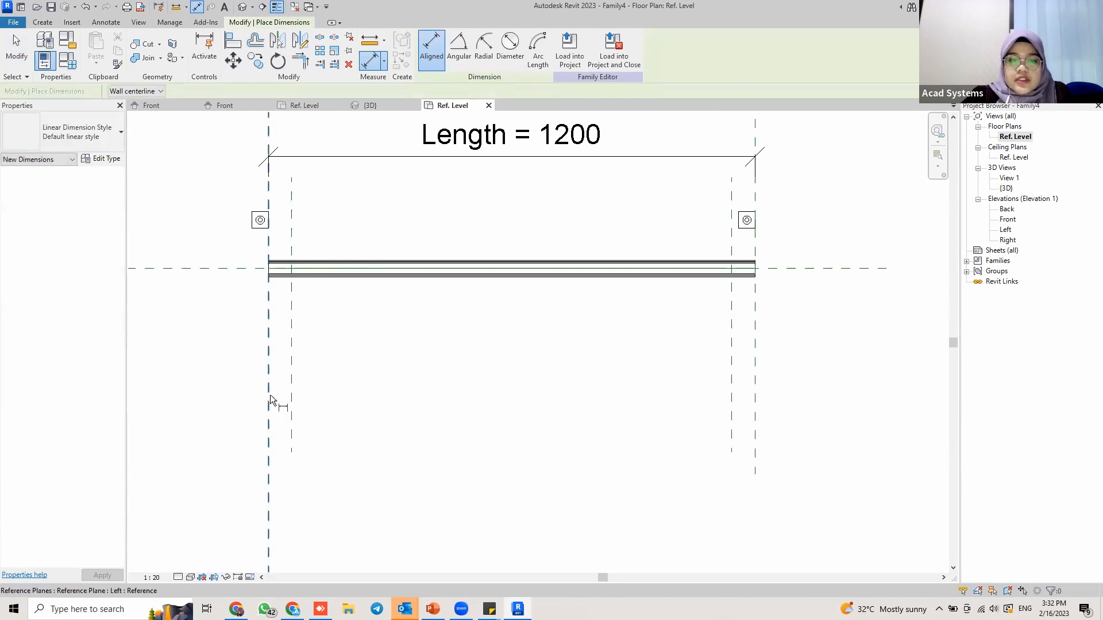
{"action": "left_click", "coordinate": [270, 395]}
{"action": "left_click", "coordinate": [291, 394]}
{"action": "left_click", "coordinate": [283, 394]}
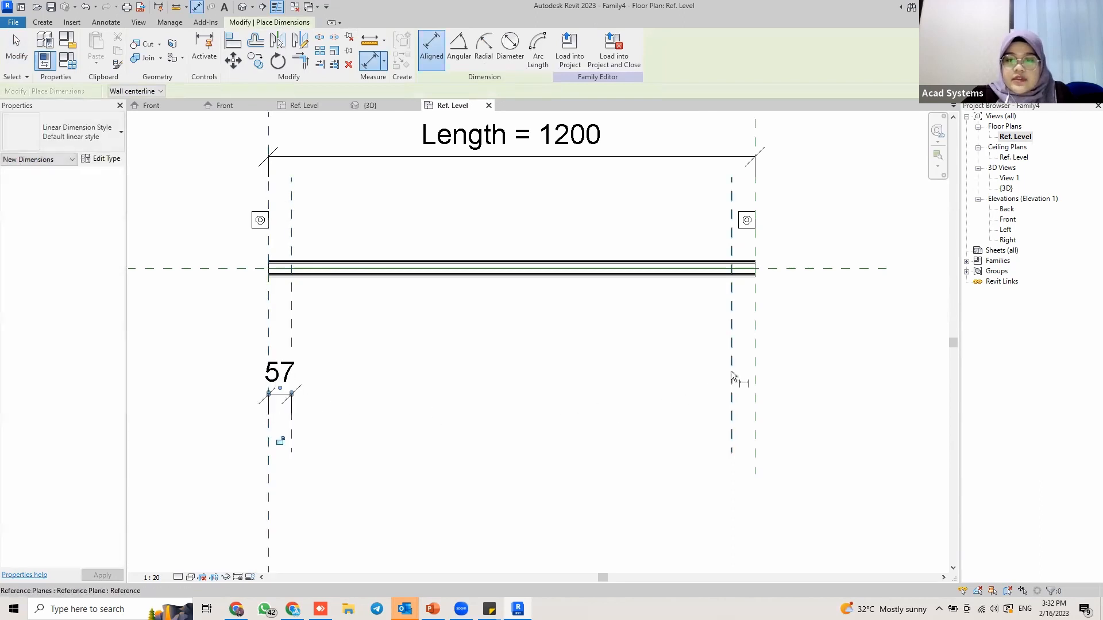
Try placing an aligned dimension between the mirrored plane and the right reference plane, and undo it.
{"action": "left_click", "coordinate": [731, 377]}
{"action": "left_click", "coordinate": [755, 379]}
{"action": "left_click", "coordinate": [785, 377]}
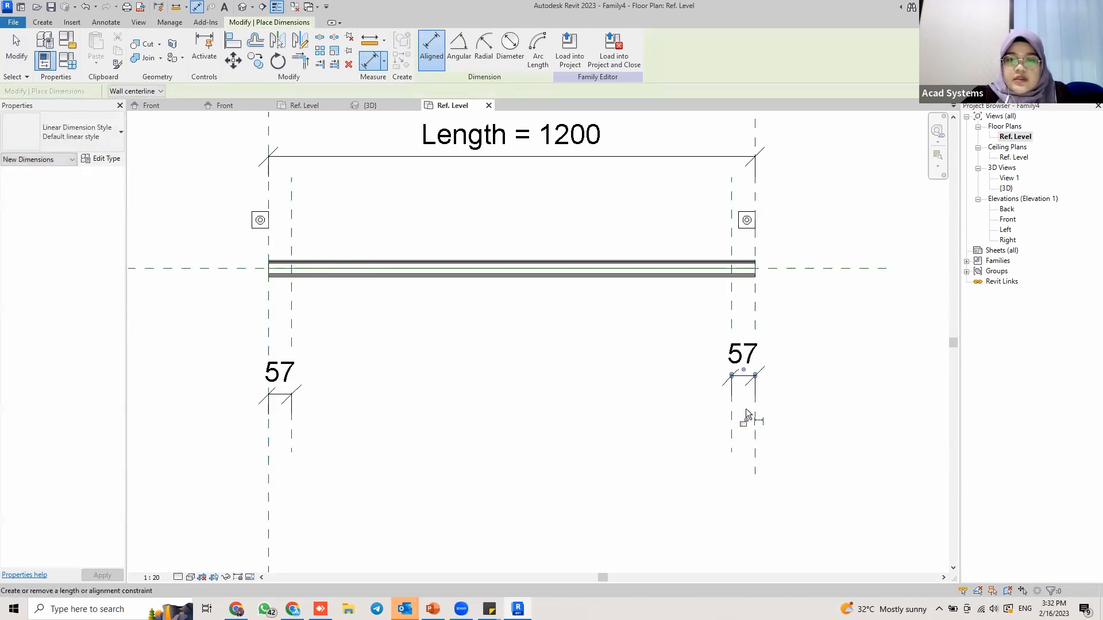
{"action": "key", "text": "ctrl+z"}
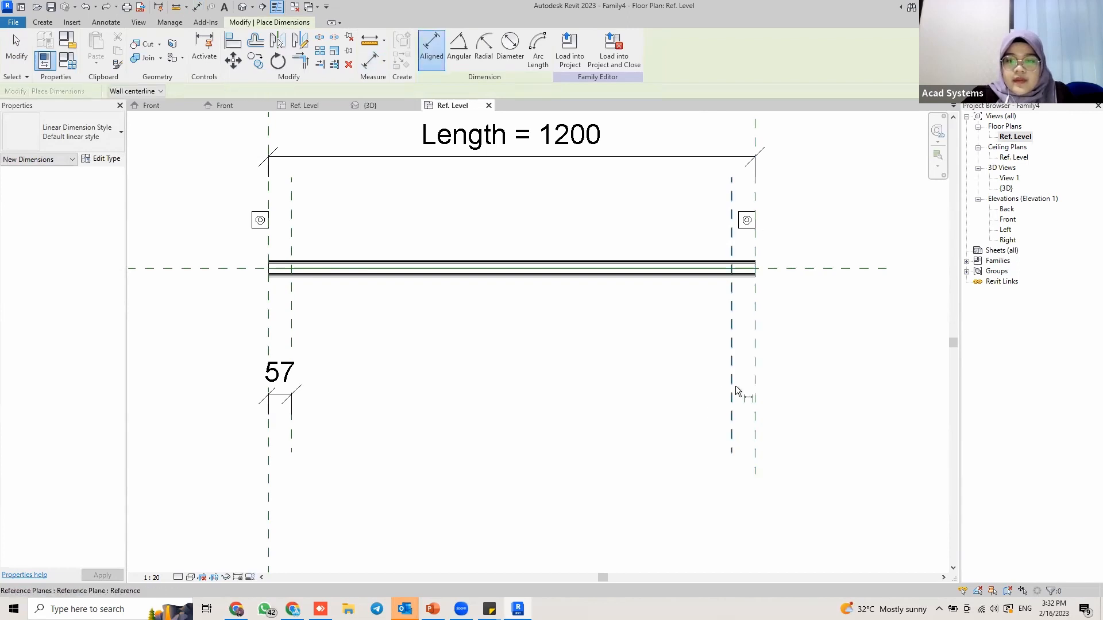
Dimension the mirrored plane to the right reference plane, in line with the left-hand dimension.
{"action": "left_click", "coordinate": [733, 387]}
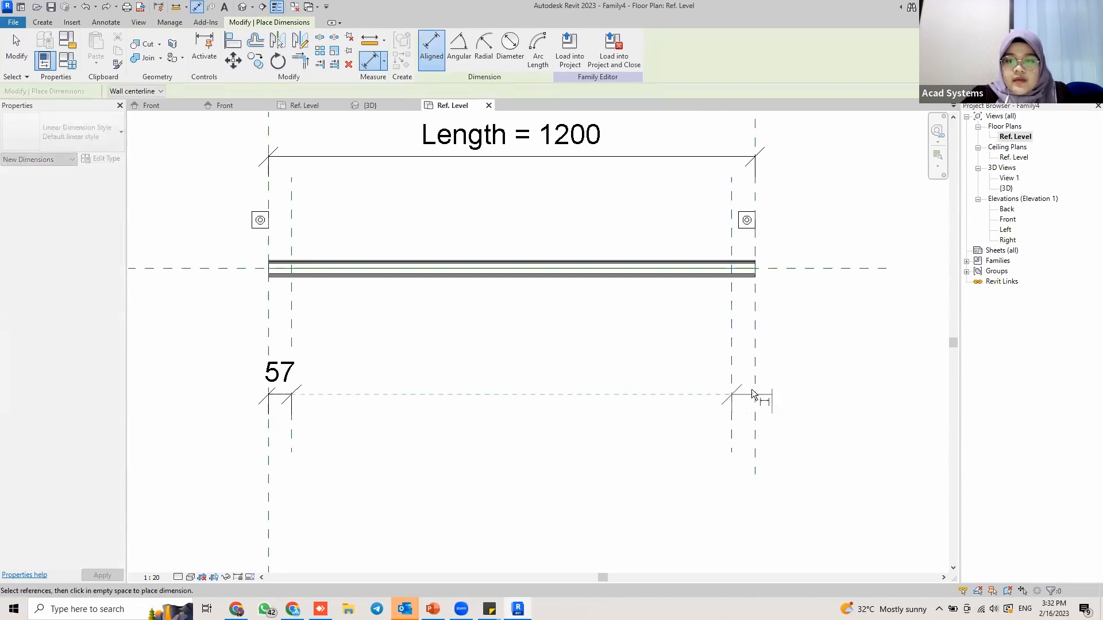
{"action": "left_click", "coordinate": [755, 388]}
{"action": "left_click", "coordinate": [778, 388]}
{"action": "key", "text": "Escape"}
{"action": "key", "text": "Escape"}
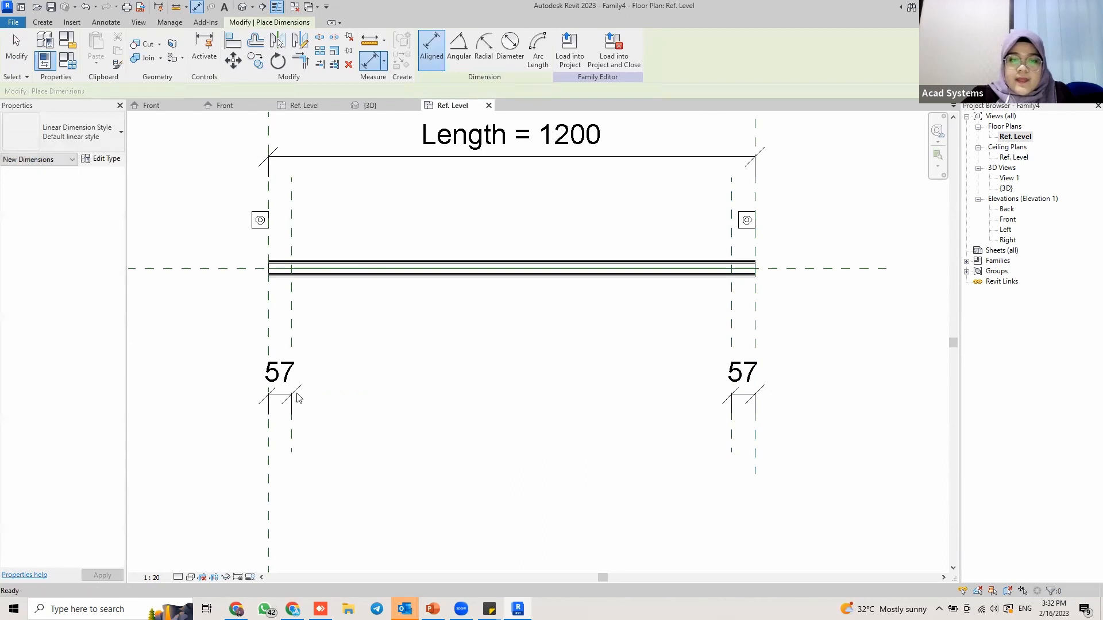
Label the left offset dimension with a new instance family parameter named Dropper Insert.
{"action": "left_click", "coordinate": [292, 394]}
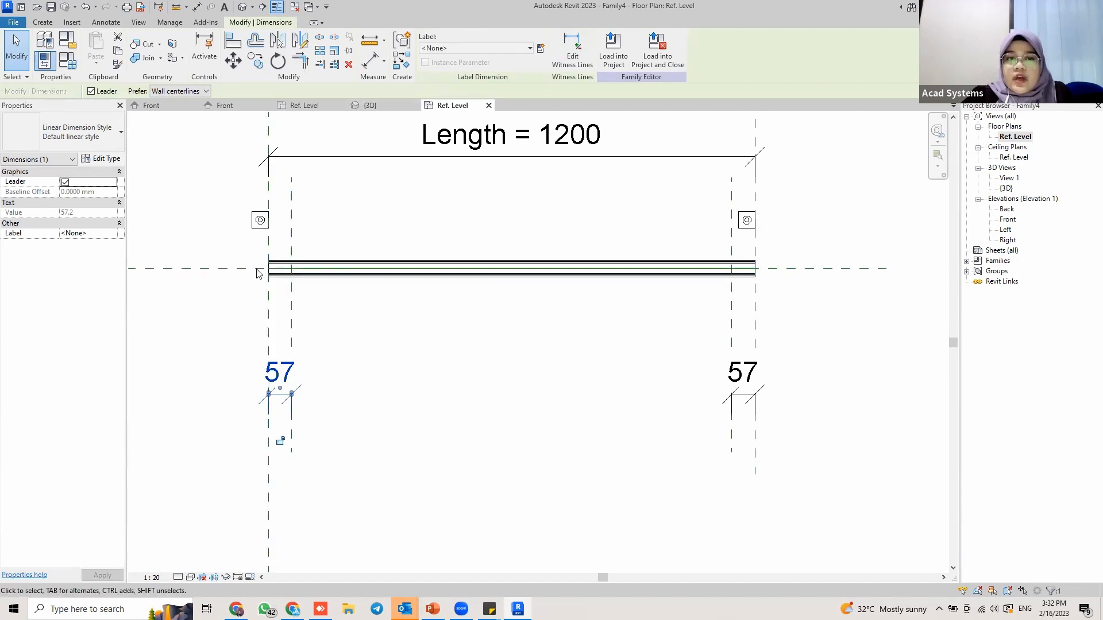
{"action": "left_click", "coordinate": [540, 48]}
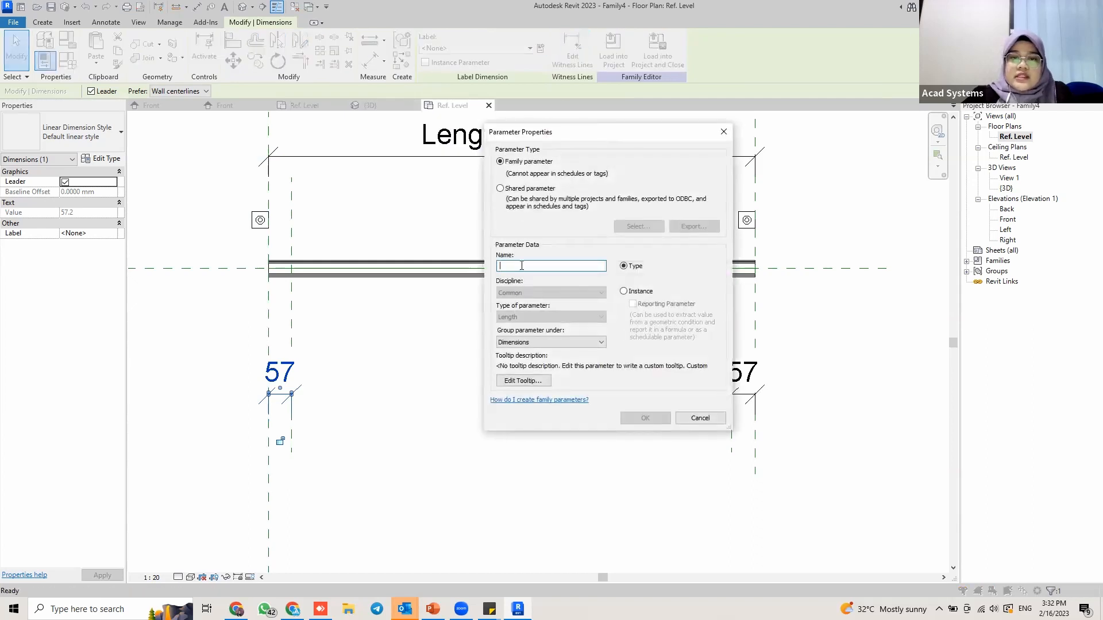
{"action": "type", "text": "Dropper Insert"}
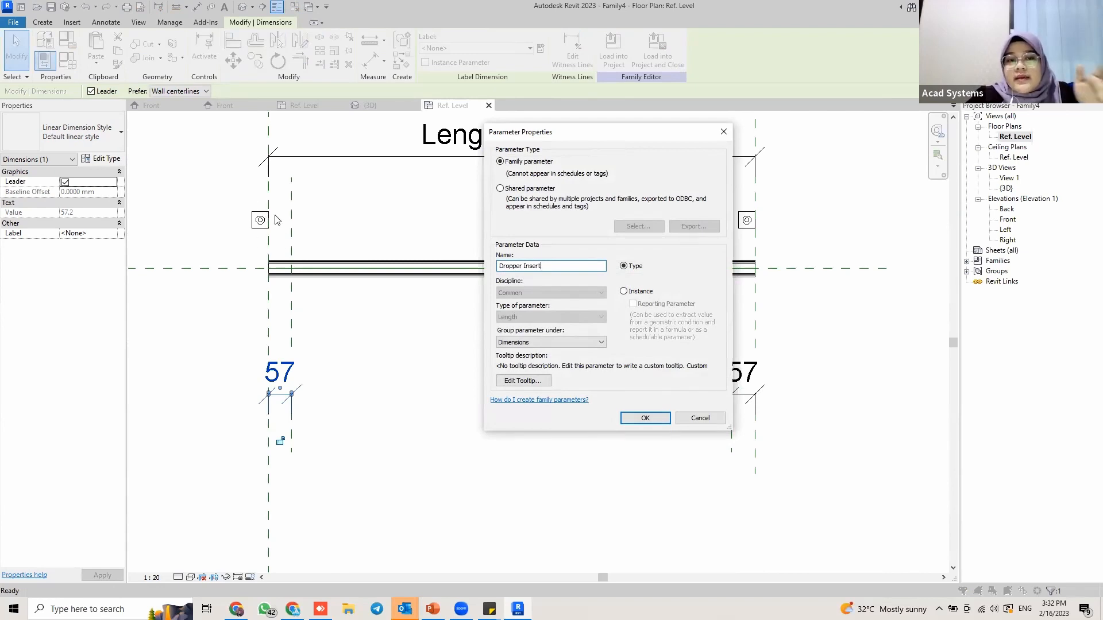
{"action": "left_click", "coordinate": [632, 291]}
{"action": "left_click", "coordinate": [645, 419]}
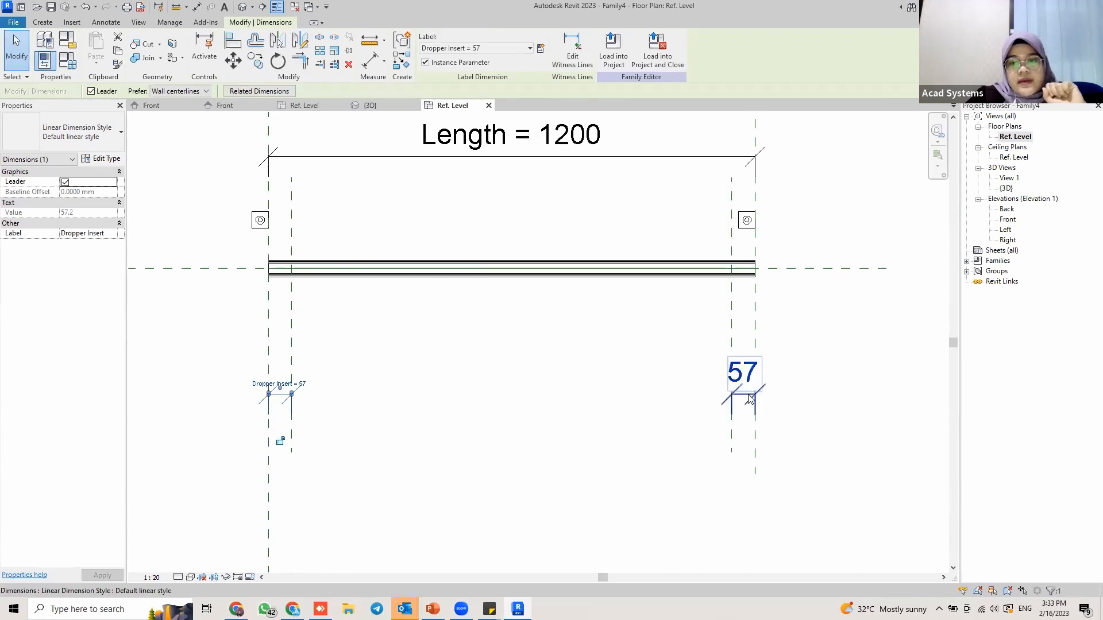
Label the right offset dimension with the existing Dropper Insert parameter.
{"action": "left_click", "coordinate": [742, 373]}
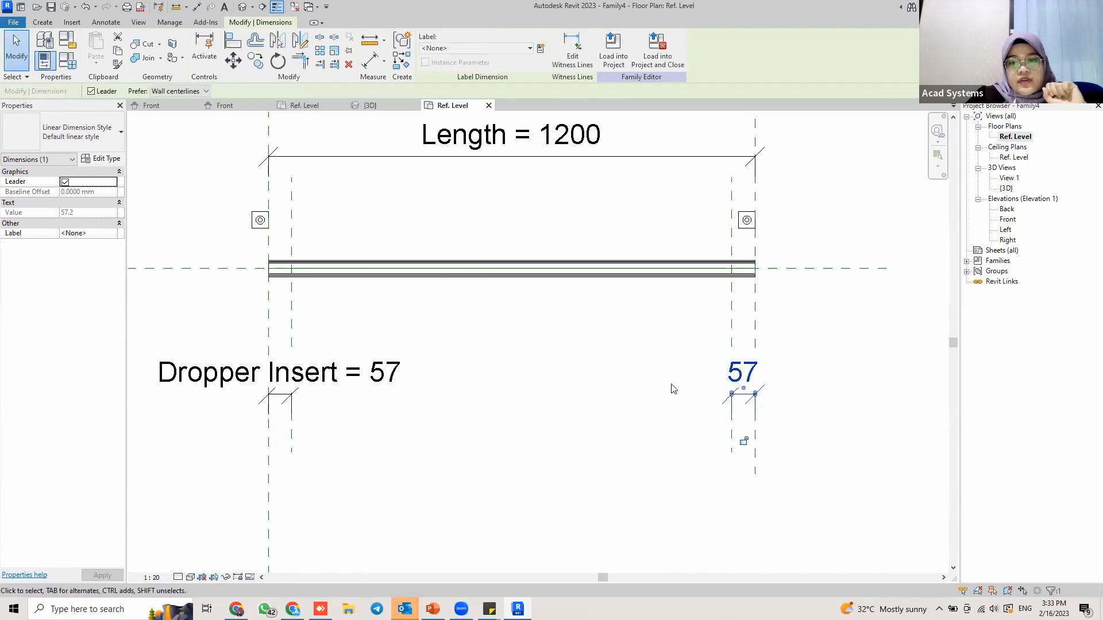
{"action": "left_click", "coordinate": [520, 48]}
{"action": "left_click", "coordinate": [477, 101]}
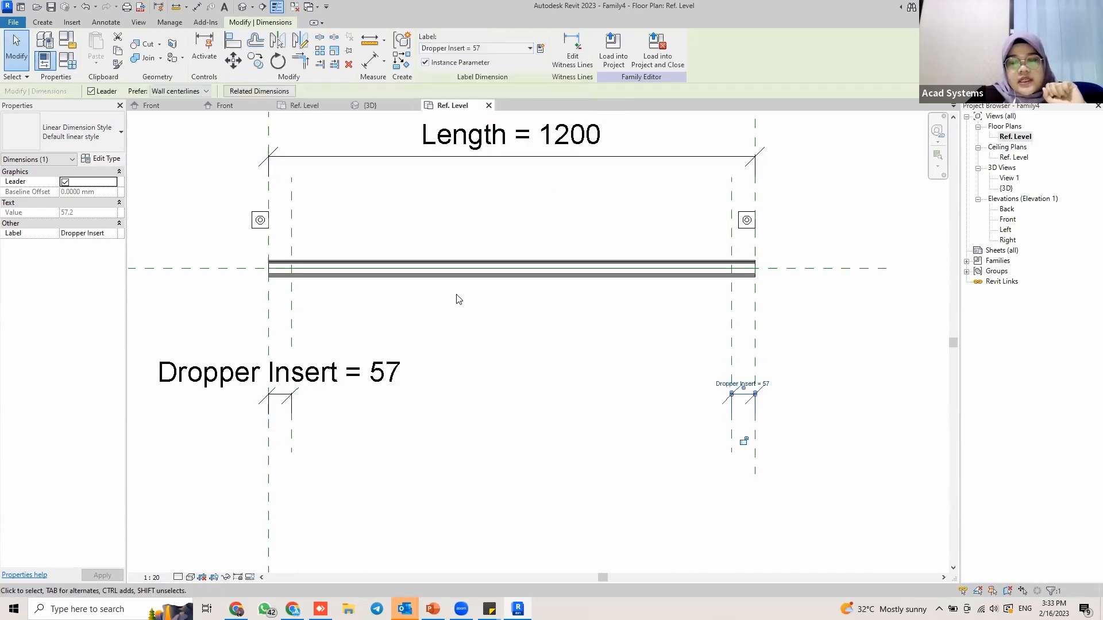
{"action": "key", "text": "Escape"}
Set the Dropper Insert formula to 50 mm in the family types and apply it.
{"action": "scroll", "coordinate": [511, 359], "scroll_direction": "down", "scroll_amount": 2}
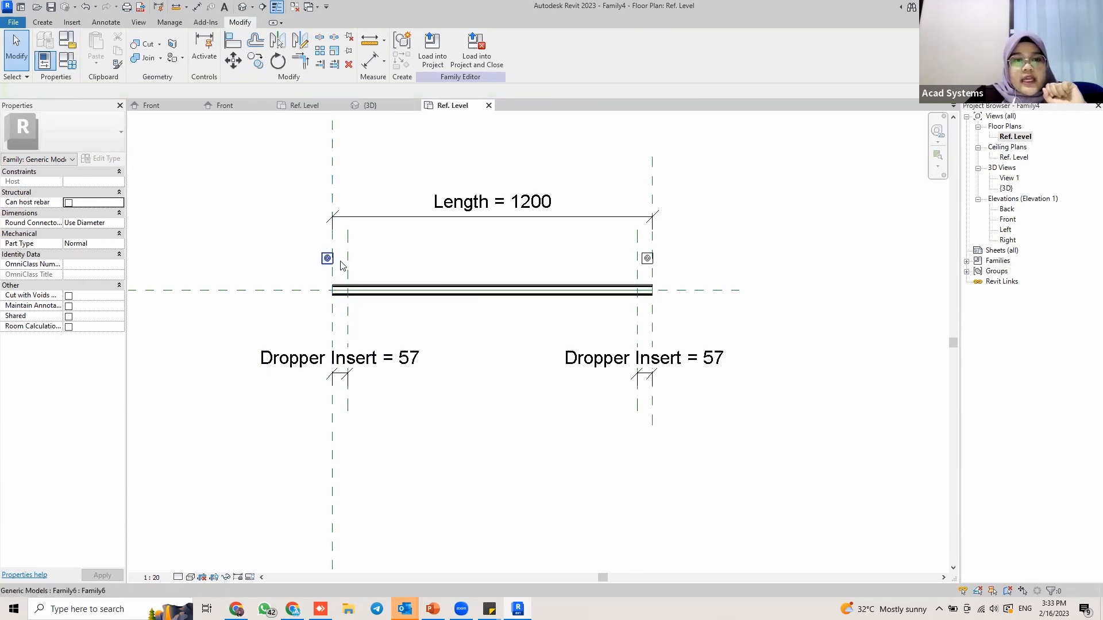
{"action": "scroll", "coordinate": [310, 255], "scroll_direction": "up", "scroll_amount": 2}
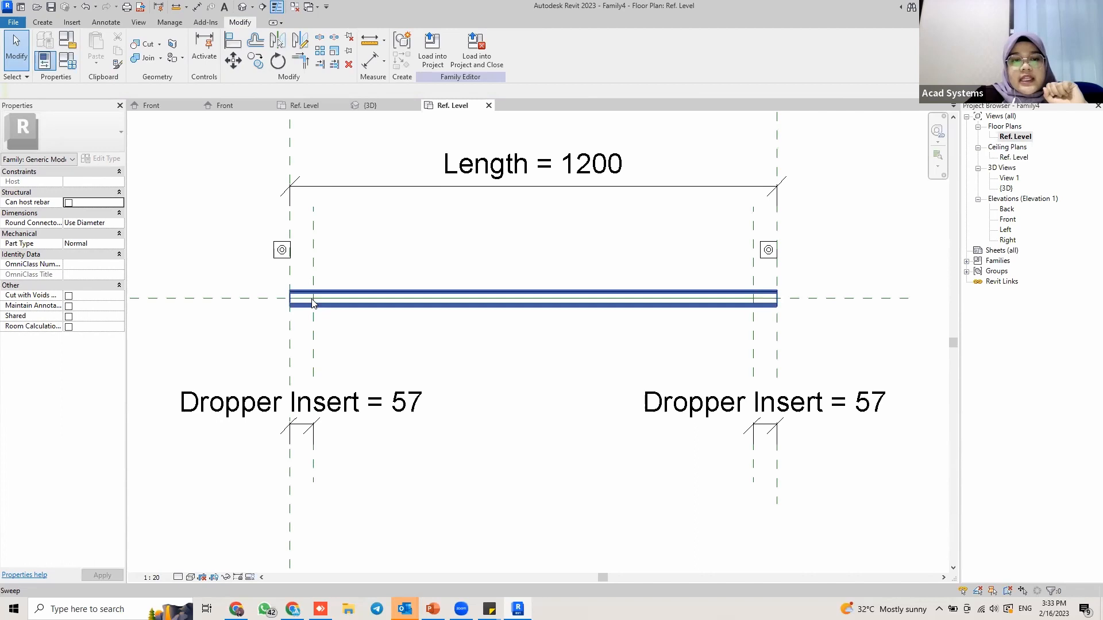
{"action": "scroll", "coordinate": [312, 299], "scroll_direction": "up", "scroll_amount": 2}
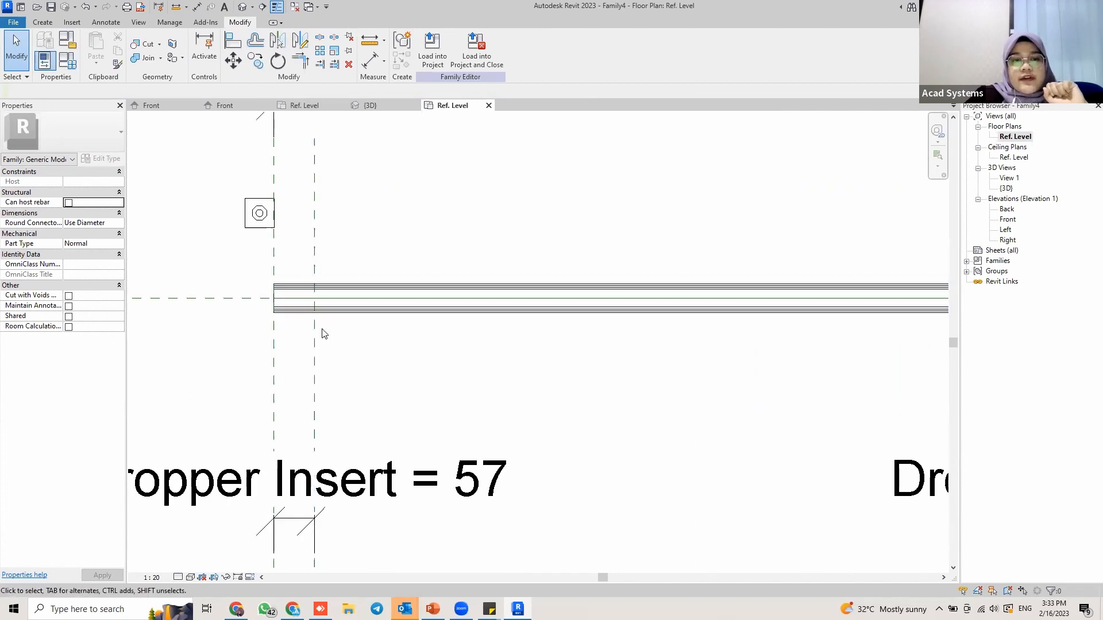
{"action": "left_click", "coordinate": [73, 66]}
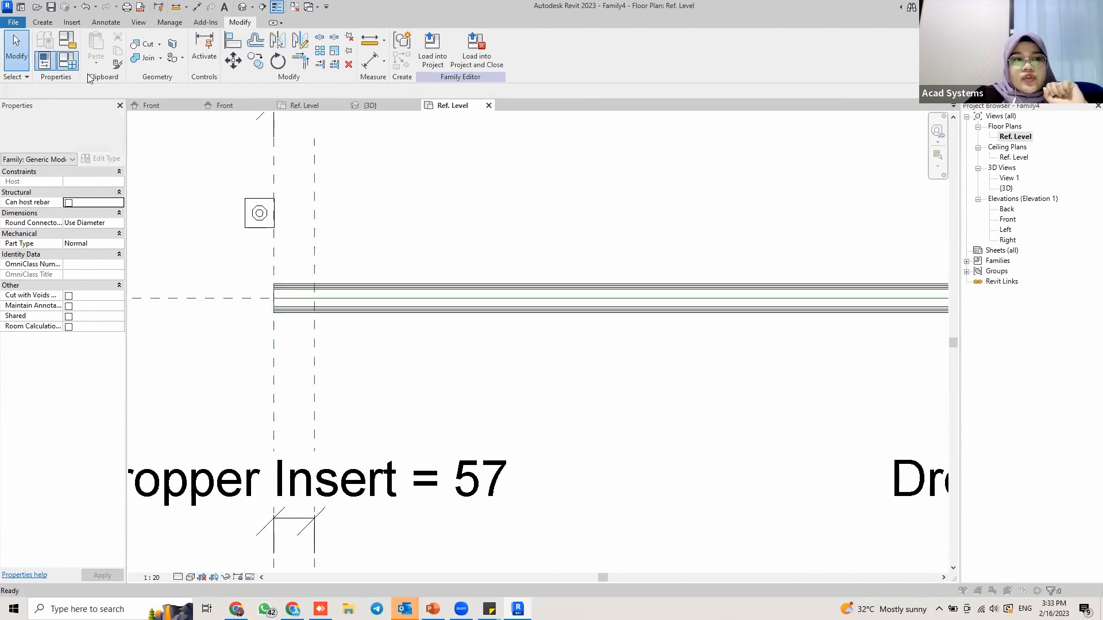
{"action": "left_click_drag", "start_coordinate": [412, 124], "coordinate": [328, 117]}
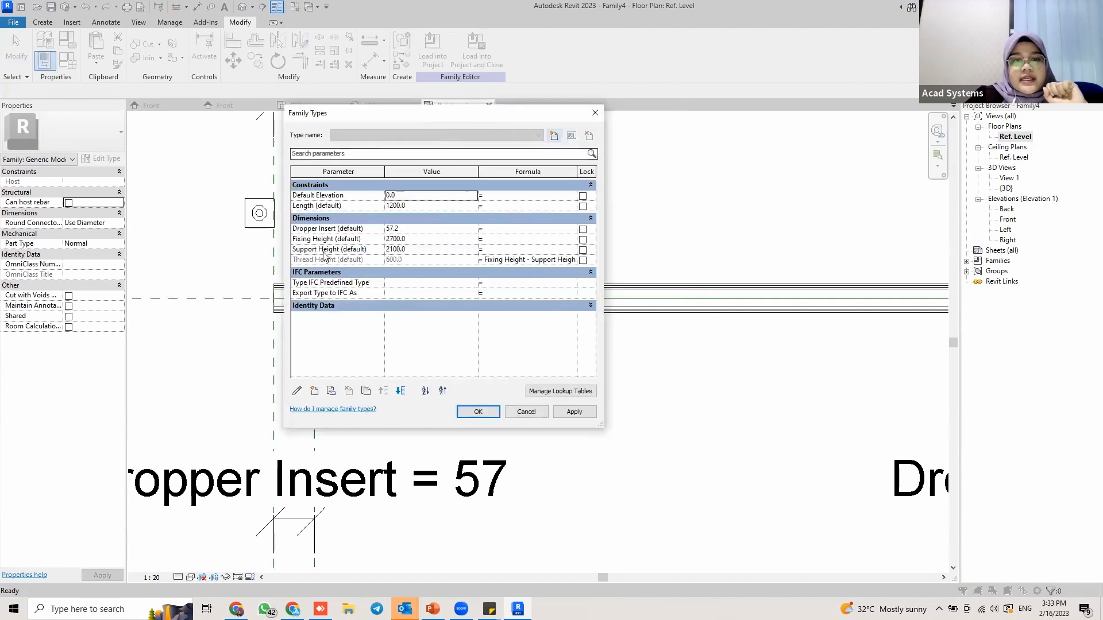
{"action": "left_click", "coordinate": [495, 230]}
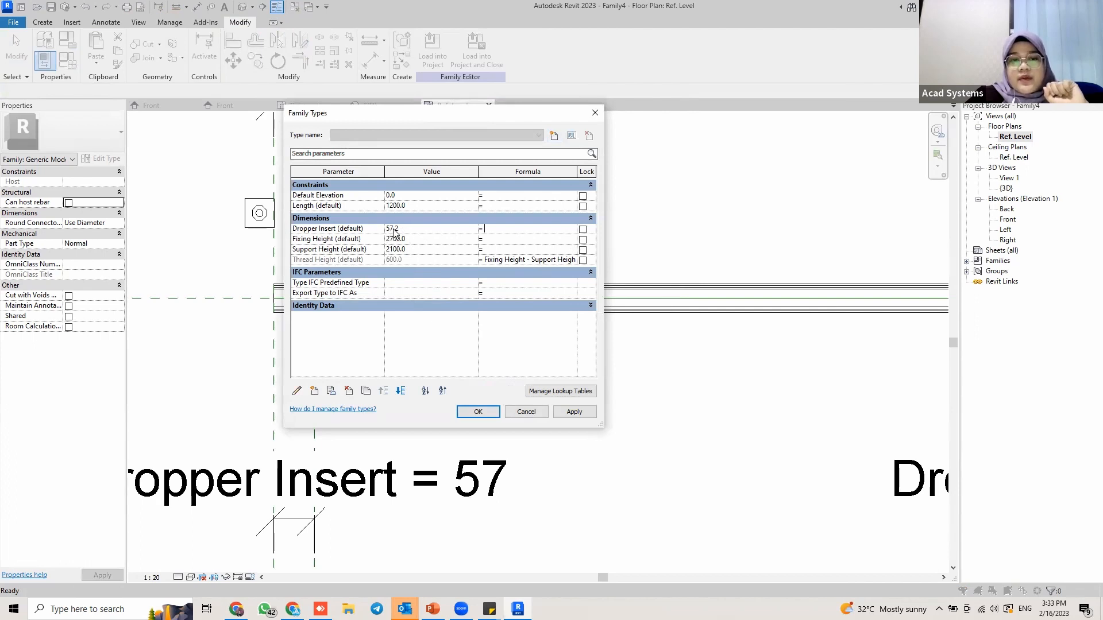
{"action": "left_click", "coordinate": [510, 233]}
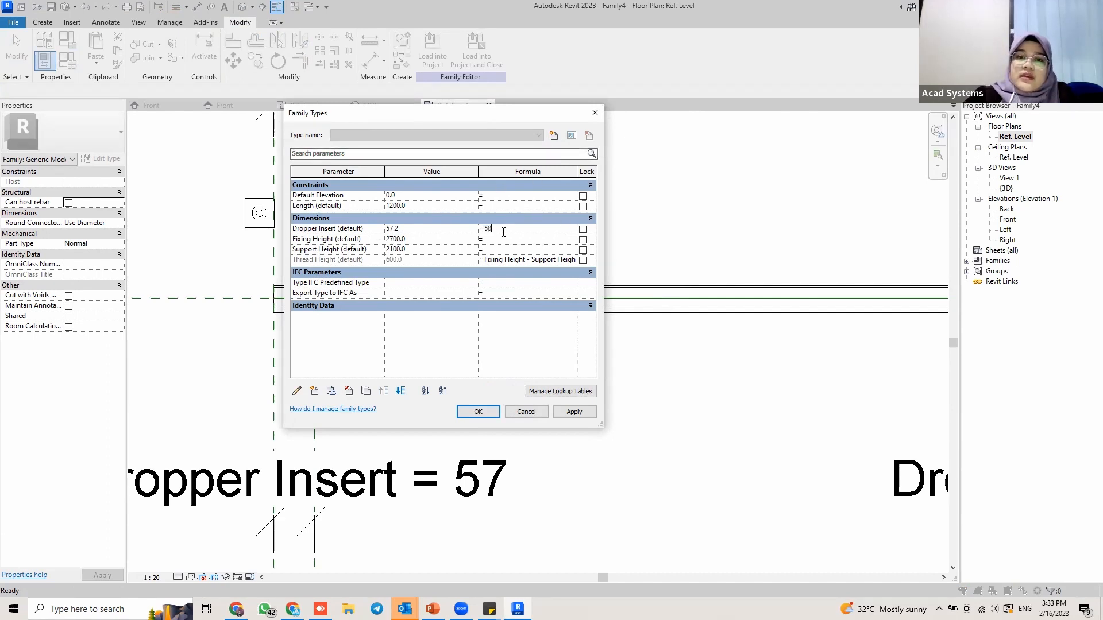
{"action": "key", "text": "Tab"}
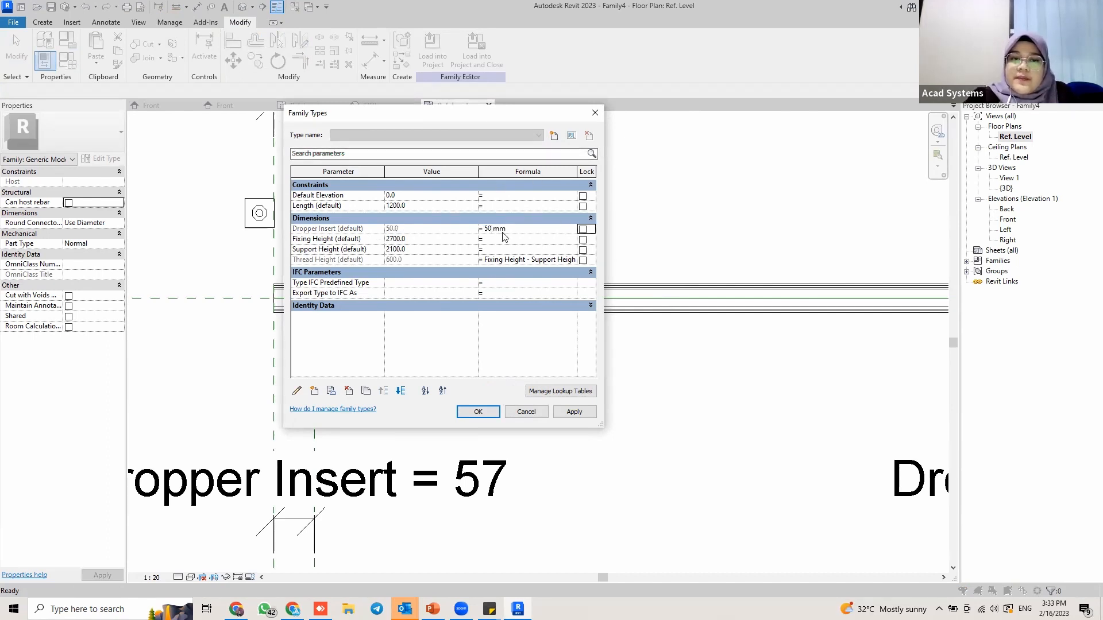
{"action": "left_click", "coordinate": [574, 412]}
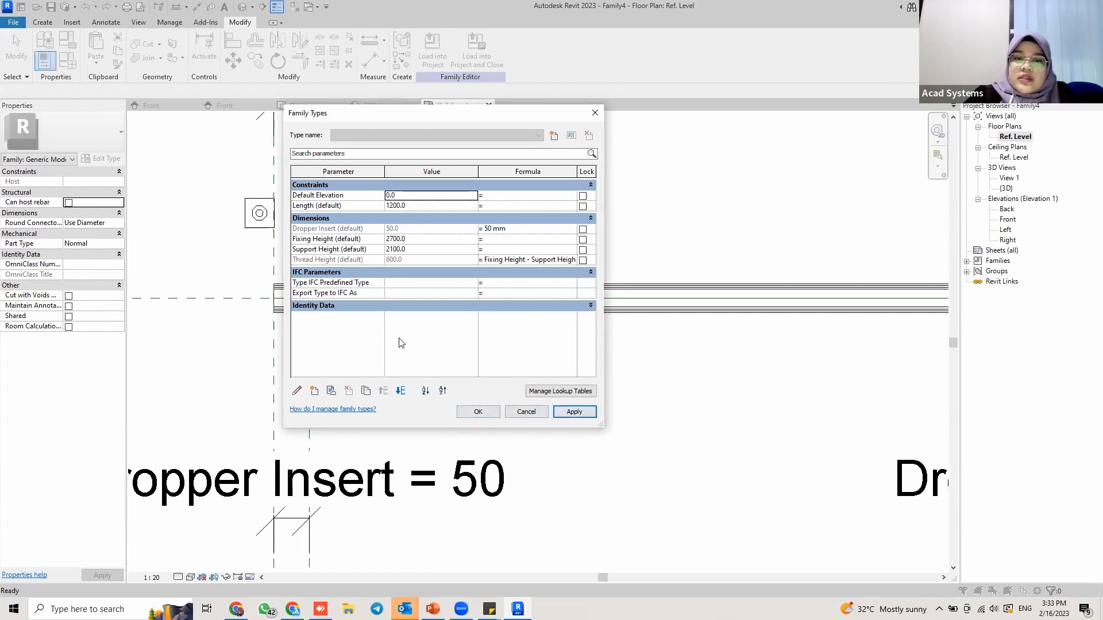
{"action": "left_click", "coordinate": [475, 412]}
{"action": "scroll", "coordinate": [313, 357], "scroll_direction": "down", "scroll_amount": 2}
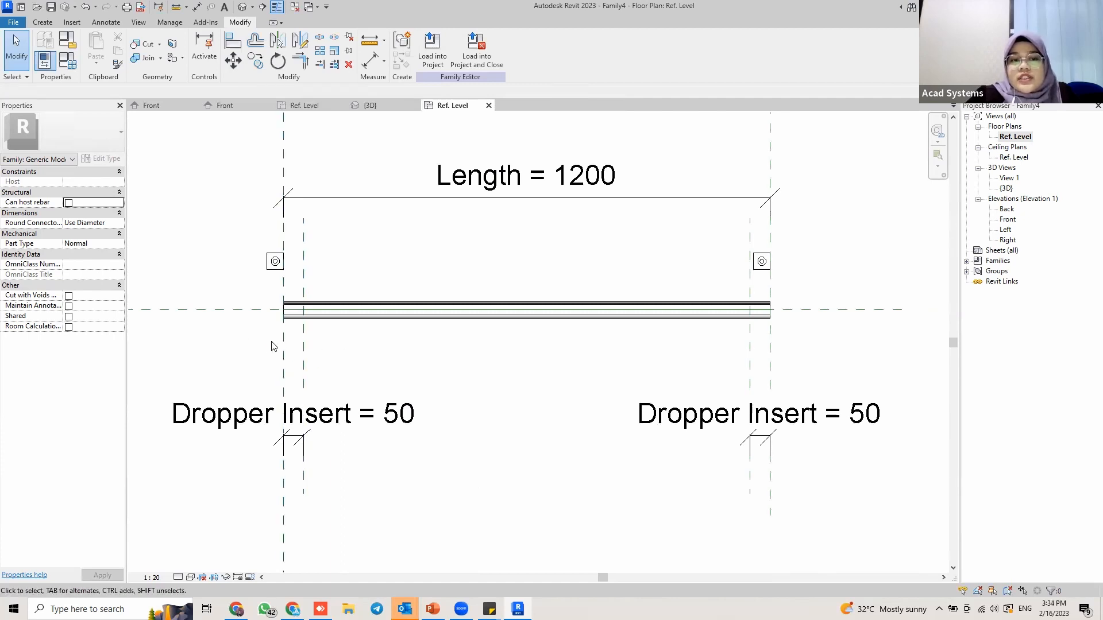
{"action": "scroll", "coordinate": [396, 338], "scroll_direction": "down", "scroll_amount": 2}
{"action": "middle_click_drag", "start_coordinate": [477, 347], "coordinate": [413, 337]}
{"action": "middle_click_drag", "start_coordinate": [263, 293], "coordinate": [304, 287]}
{"action": "scroll", "coordinate": [297, 287], "scroll_direction": "up", "scroll_amount": 3}
{"action": "scroll", "coordinate": [298, 292], "scroll_direction": "down", "scroll_amount": 4}
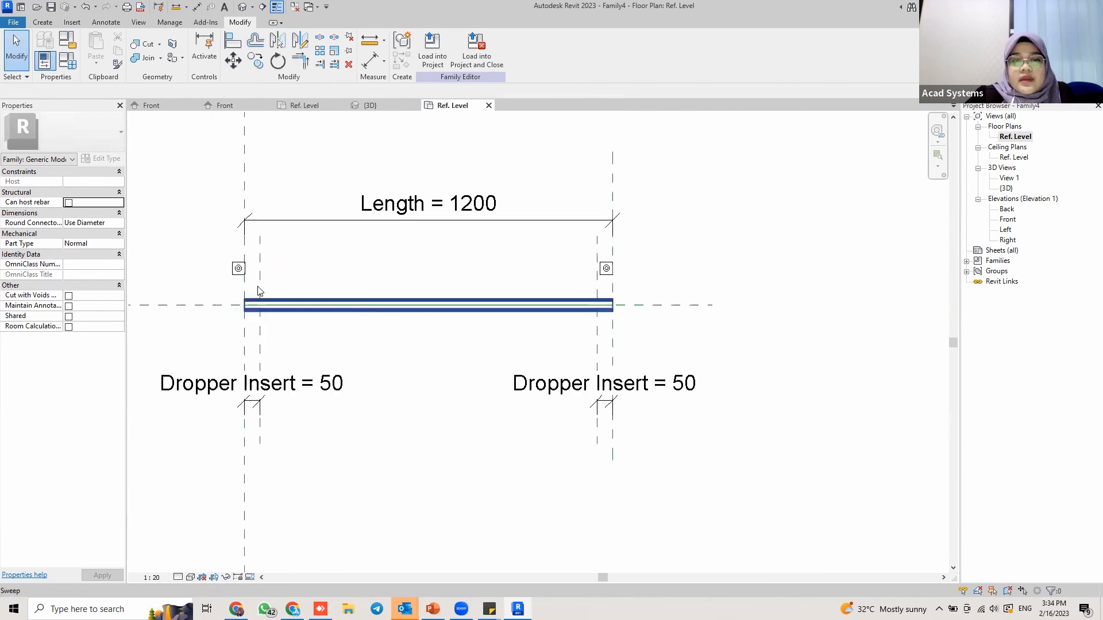
Examine the two dropper instances and the sweep's centreline in the Ref. Level plan.
{"action": "scroll", "coordinate": [244, 269], "scroll_direction": "up", "scroll_amount": 3}
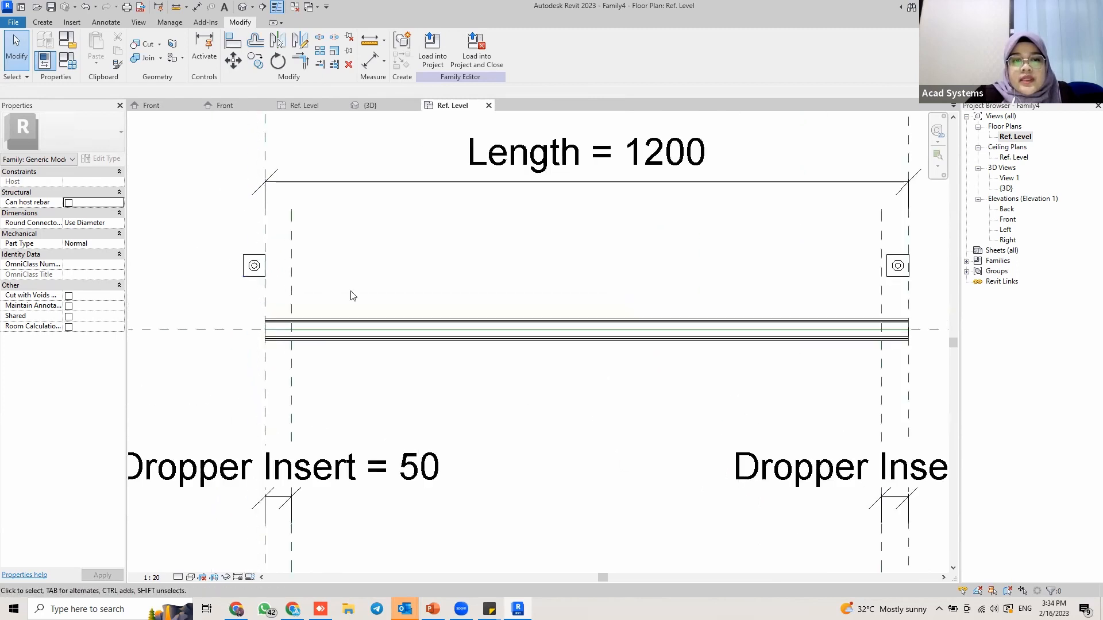
{"action": "left_click", "coordinate": [254, 265]}
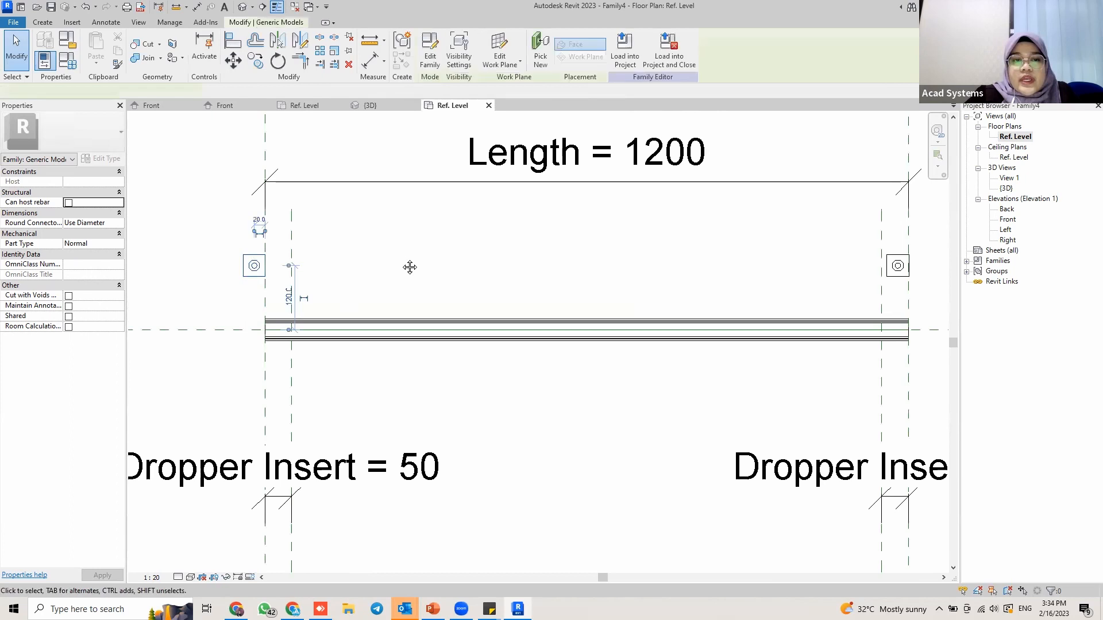
{"action": "middle_click_drag", "start_coordinate": [410, 268], "coordinate": [330, 276]}
{"action": "scroll", "coordinate": [331, 276], "scroll_direction": "down", "scroll_amount": 1}
{"action": "left_click", "coordinate": [756, 276]}
{"action": "middle_click_drag", "start_coordinate": [185, 308], "coordinate": [211, 301]}
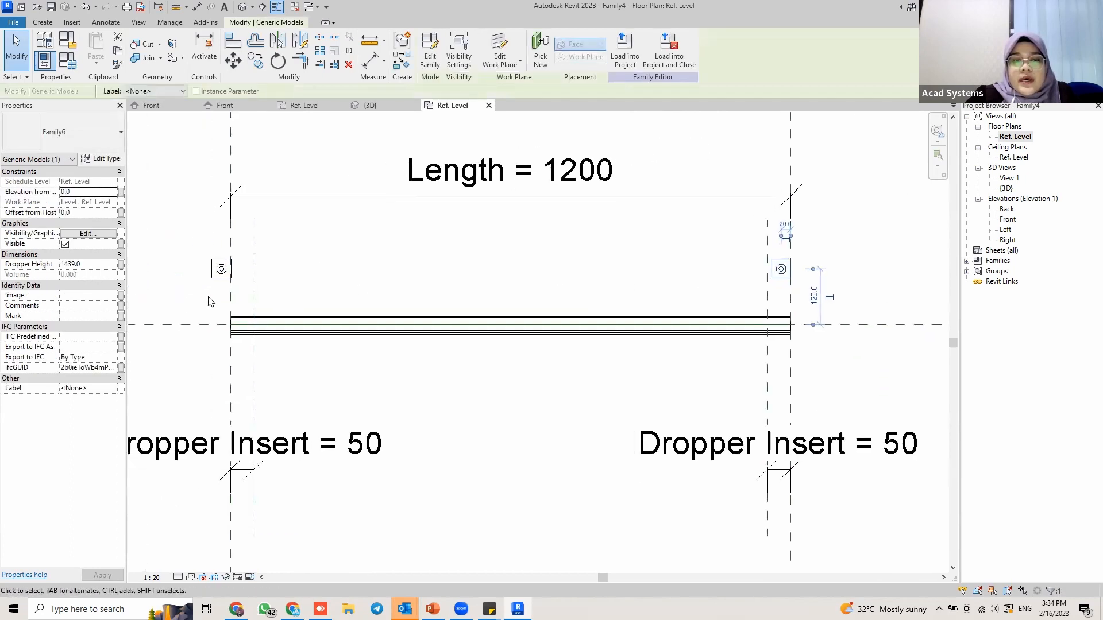
{"action": "scroll", "coordinate": [262, 335], "scroll_direction": "up", "scroll_amount": 2}
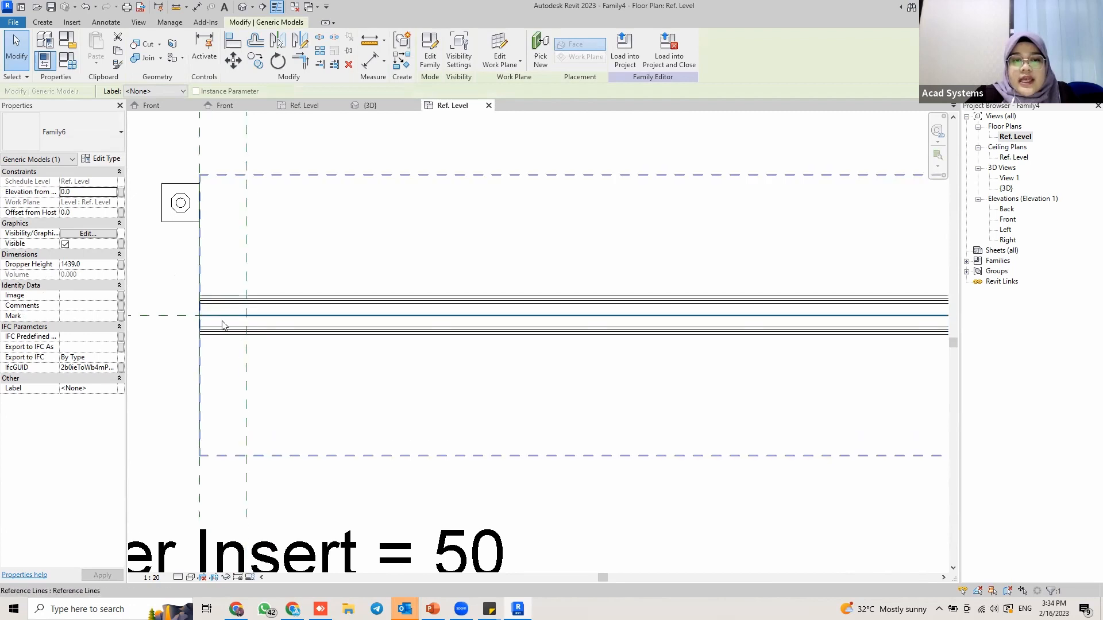
{"action": "left_click", "coordinate": [218, 315]}
{"action": "key", "text": "Escape"}
{"action": "scroll", "coordinate": [270, 247], "scroll_direction": "down", "scroll_amount": 4}
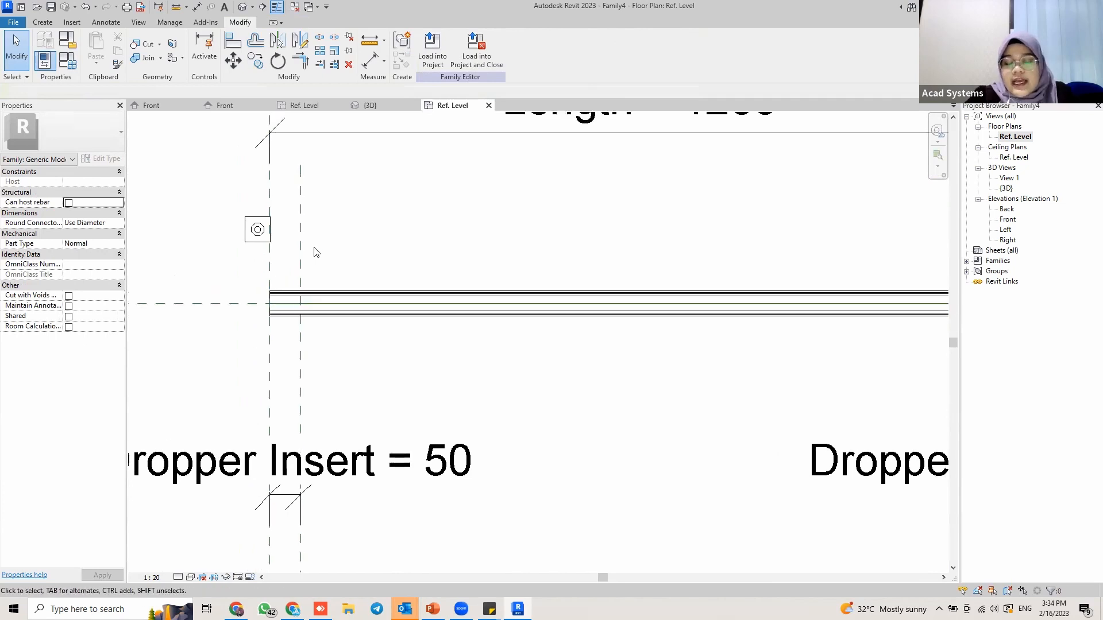
Align the left dropper's centre to the front/back centre reference plane and to the left Dropper Insert reference plane.
{"action": "key", "text": "a"}
{"action": "key", "text": "l"}
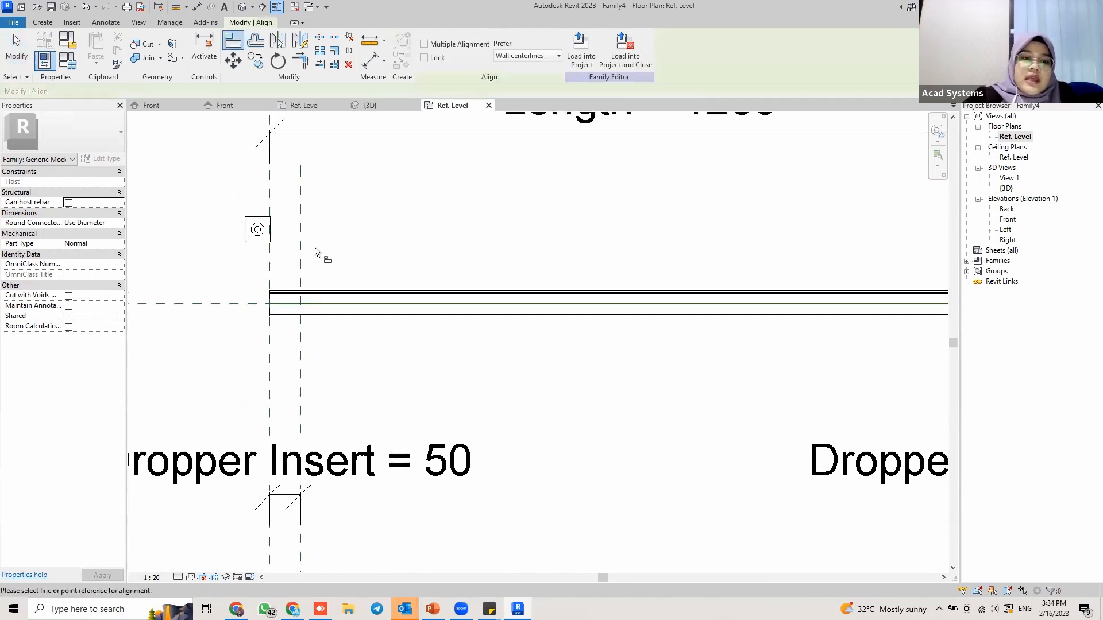
{"action": "left_click", "coordinate": [300, 257]}
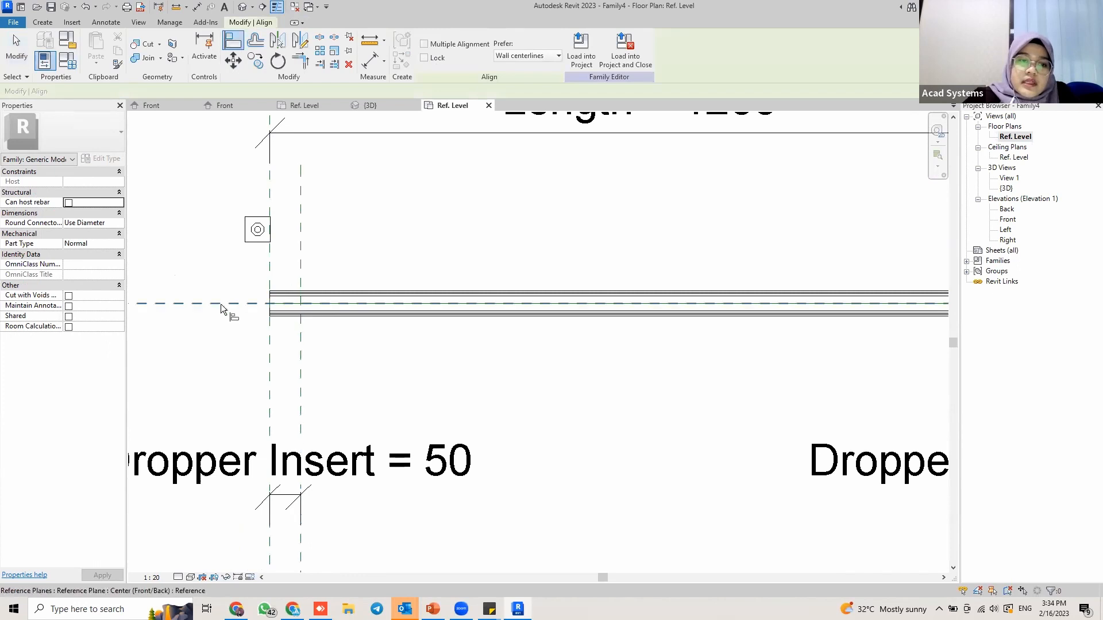
{"action": "left_click", "coordinate": [253, 231]}
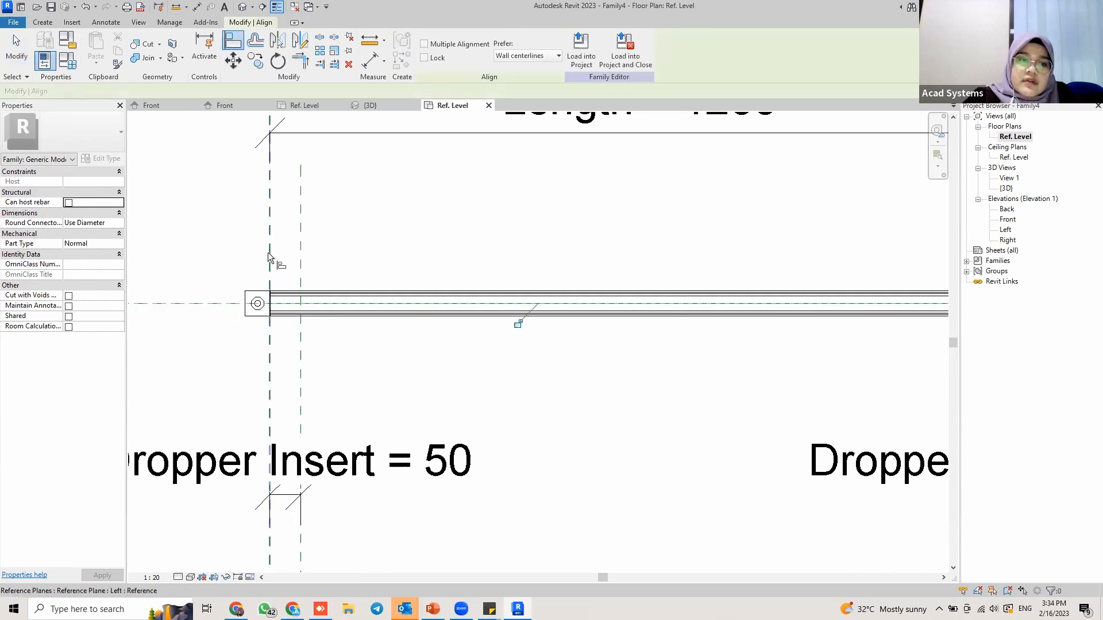
{"action": "left_click", "coordinate": [301, 253]}
{"action": "left_click", "coordinate": [258, 315]}
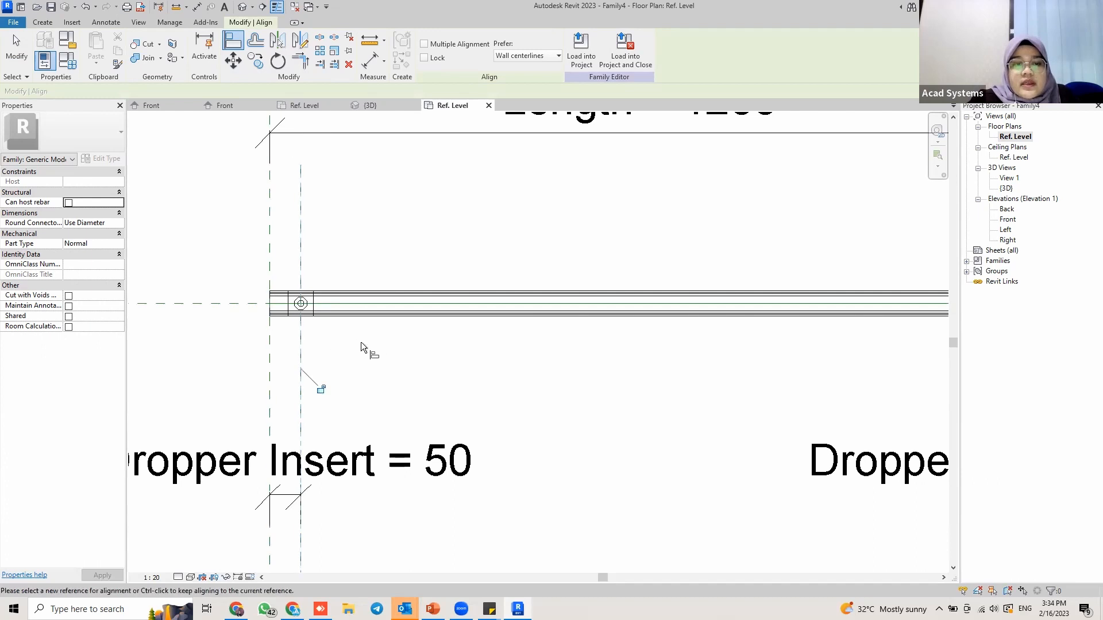
Align the right dropper's centre to the front/back centre reference plane and the right Dropper Insert reference plane, and finish aligning.
{"action": "scroll", "coordinate": [282, 323], "scroll_direction": "down", "scroll_amount": 2}
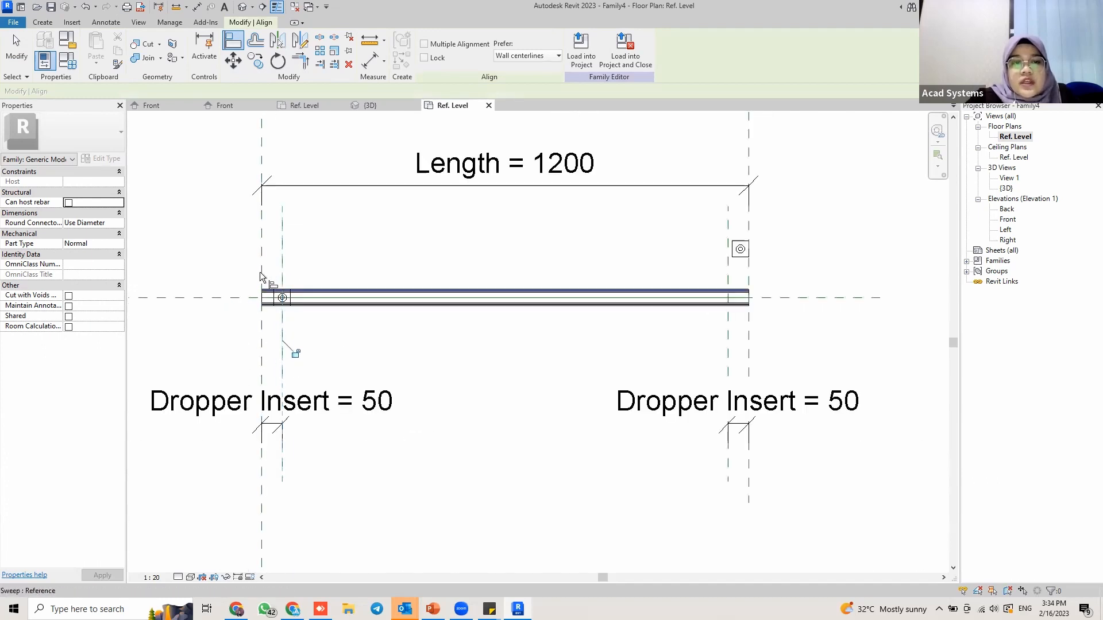
{"action": "middle_click_drag", "start_coordinate": [455, 311], "coordinate": [215, 293]}
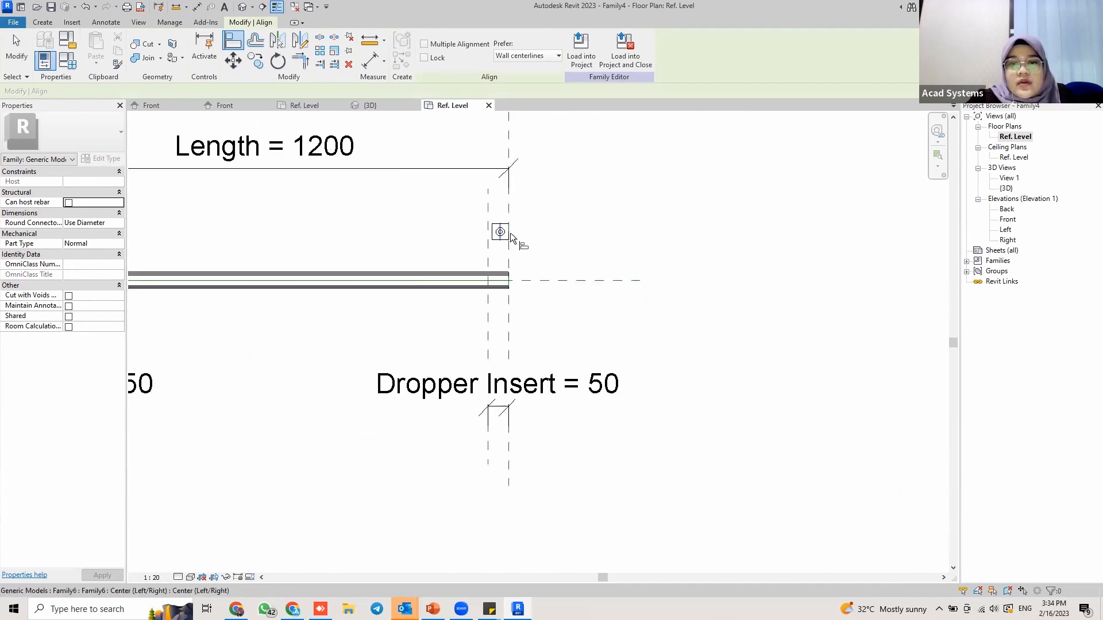
{"action": "left_click", "coordinate": [570, 285]}
{"action": "left_click", "coordinate": [500, 230]}
{"action": "left_click", "coordinate": [487, 242]}
{"action": "left_click", "coordinate": [500, 278]}
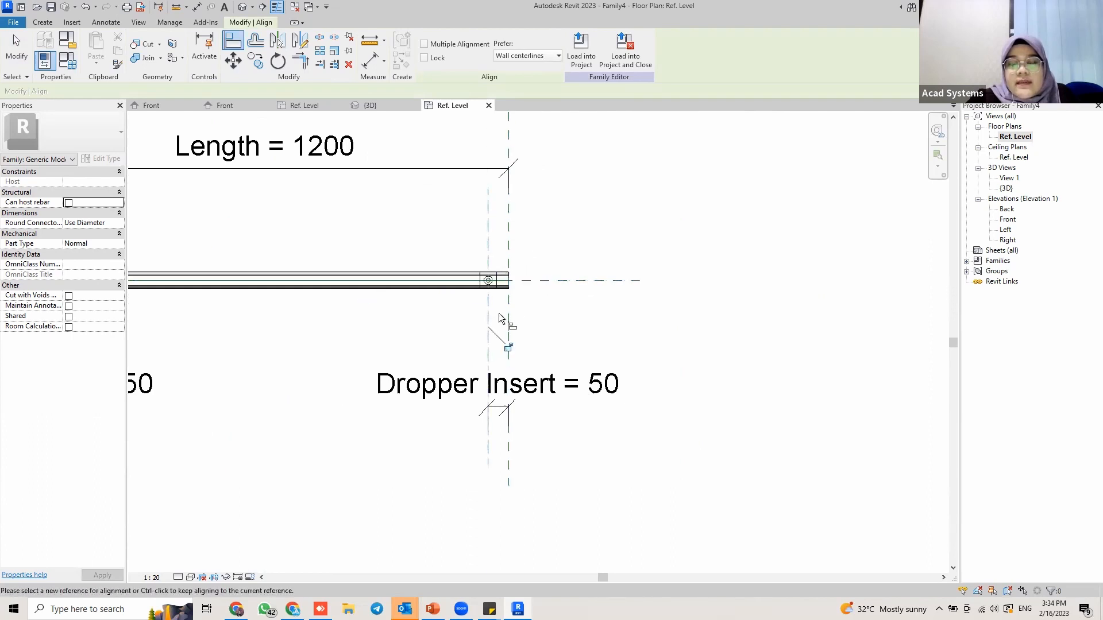
{"action": "middle_click_drag", "start_coordinate": [488, 292], "coordinate": [502, 286]}
{"action": "middle_click_drag", "start_coordinate": [411, 274], "coordinate": [494, 274]}
{"action": "middle_click_drag", "start_coordinate": [172, 301], "coordinate": [296, 289]}
{"action": "scroll", "coordinate": [271, 279], "scroll_direction": "up", "scroll_amount": 2}
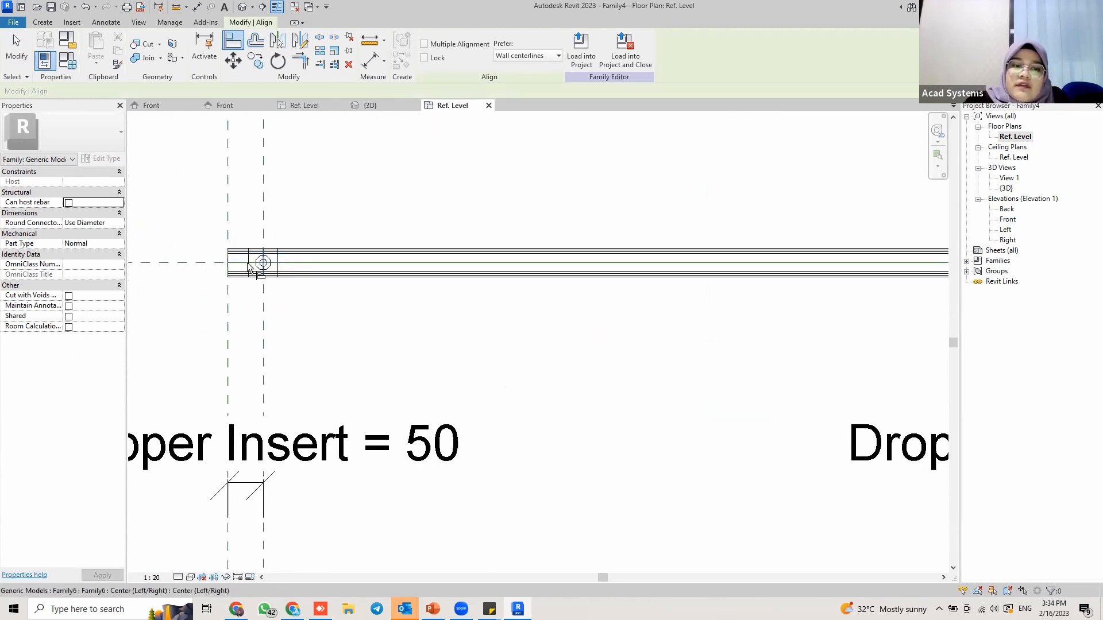
{"action": "scroll", "coordinate": [271, 280], "scroll_direction": "down", "scroll_amount": 2}
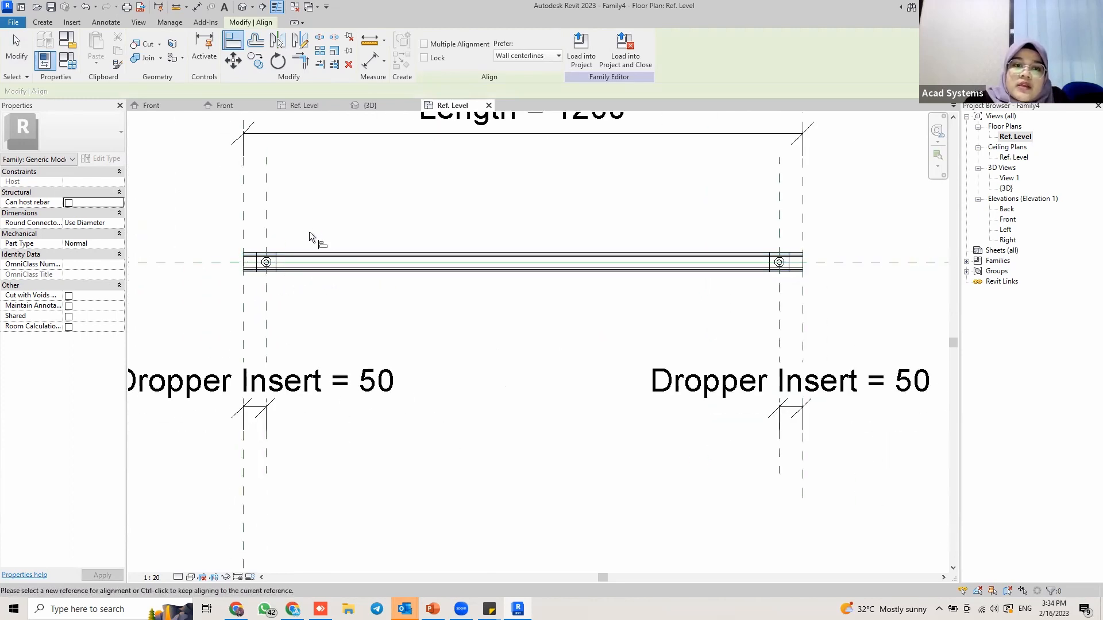
{"action": "key", "text": "Escape"}
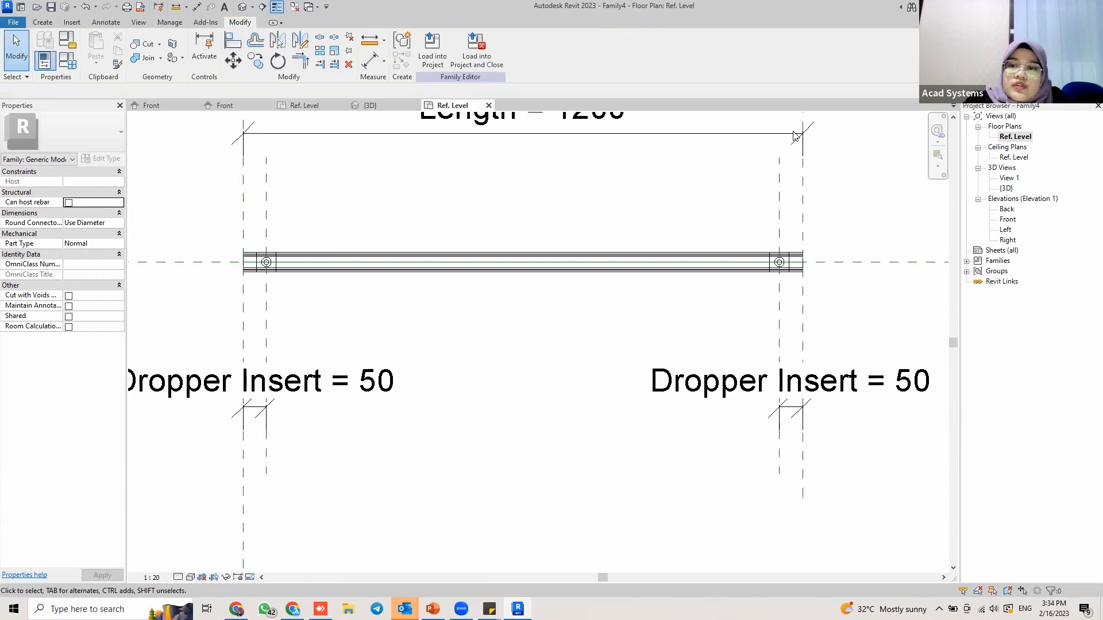
Open the Front elevation and examine where both droppers sit relative to Ref. Level and the sweep.
{"action": "double_click", "coordinate": [1007, 220]}
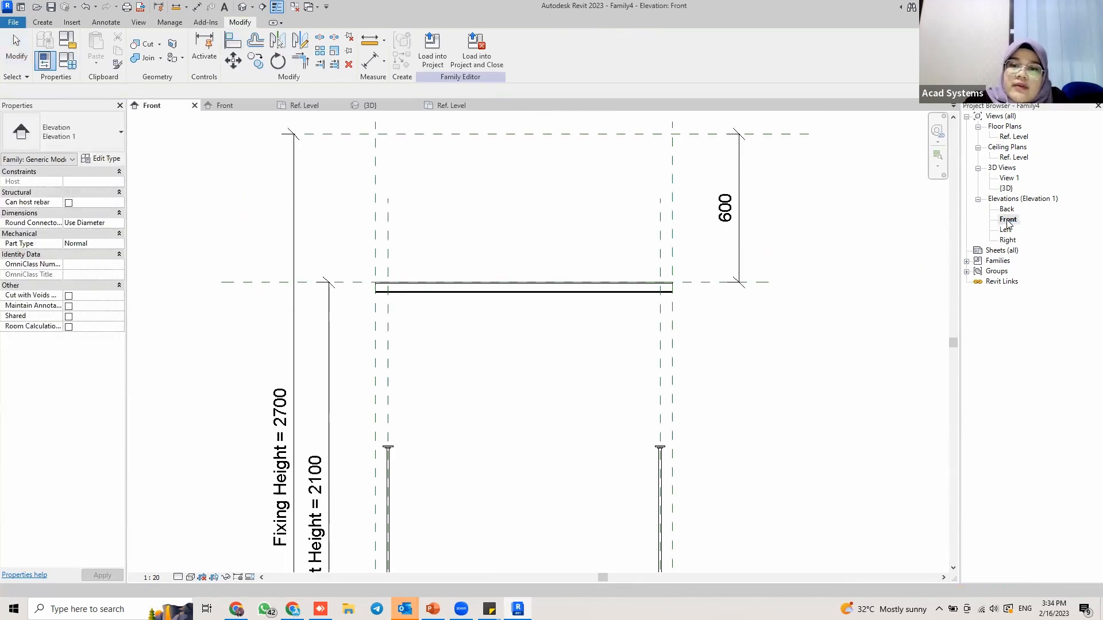
{"action": "scroll", "coordinate": [553, 345], "scroll_direction": "down", "scroll_amount": 3}
{"action": "middle_click_drag", "start_coordinate": [500, 248], "coordinate": [475, 150]}
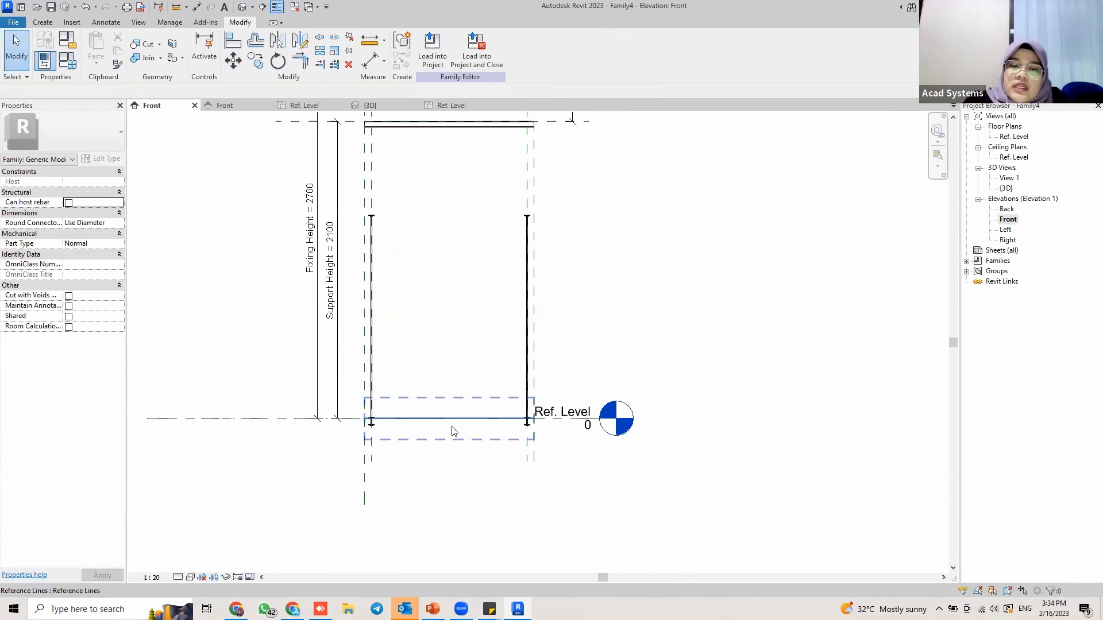
{"action": "scroll", "coordinate": [374, 419], "scroll_direction": "up", "scroll_amount": 3}
{"action": "scroll", "coordinate": [563, 422], "scroll_direction": "down", "scroll_amount": 1}
{"action": "middle_click_drag", "start_coordinate": [546, 420], "coordinate": [447, 420]}
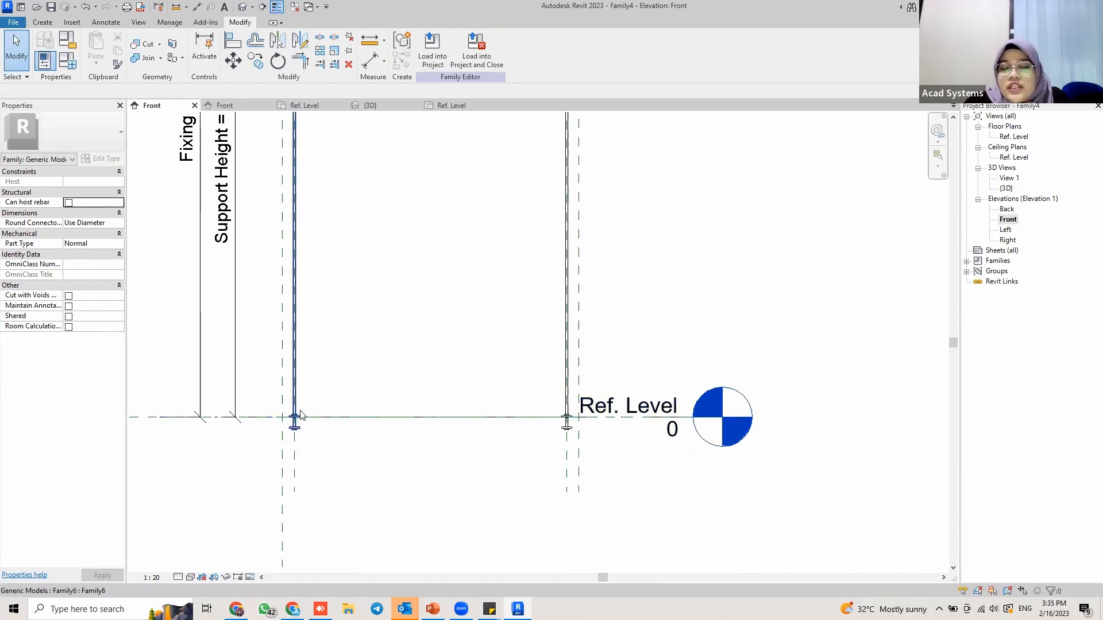
{"action": "scroll", "coordinate": [351, 313], "scroll_direction": "down", "scroll_amount": 3}
{"action": "middle_click_drag", "start_coordinate": [372, 283], "coordinate": [378, 405]}
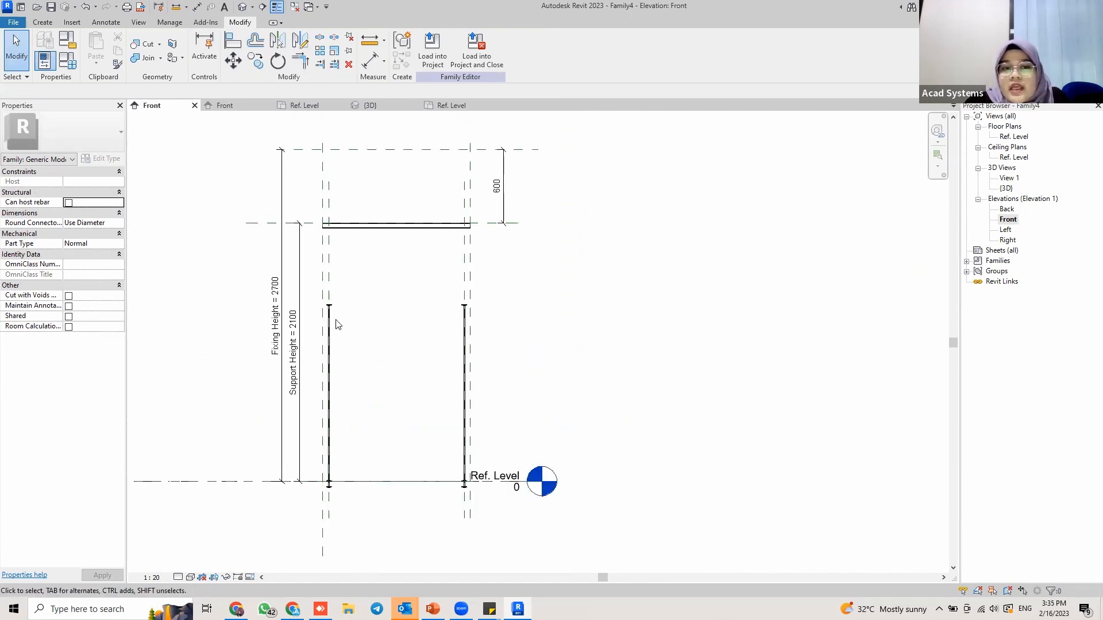
{"action": "middle_click_drag", "start_coordinate": [357, 355], "coordinate": [365, 320]}
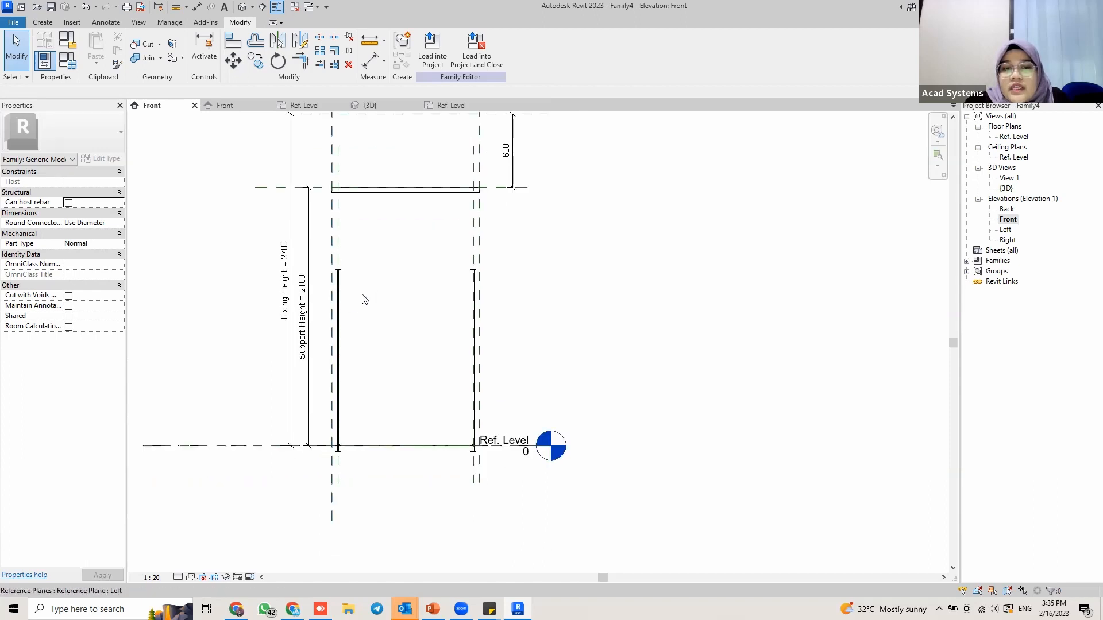
{"action": "left_click", "coordinate": [339, 345]}
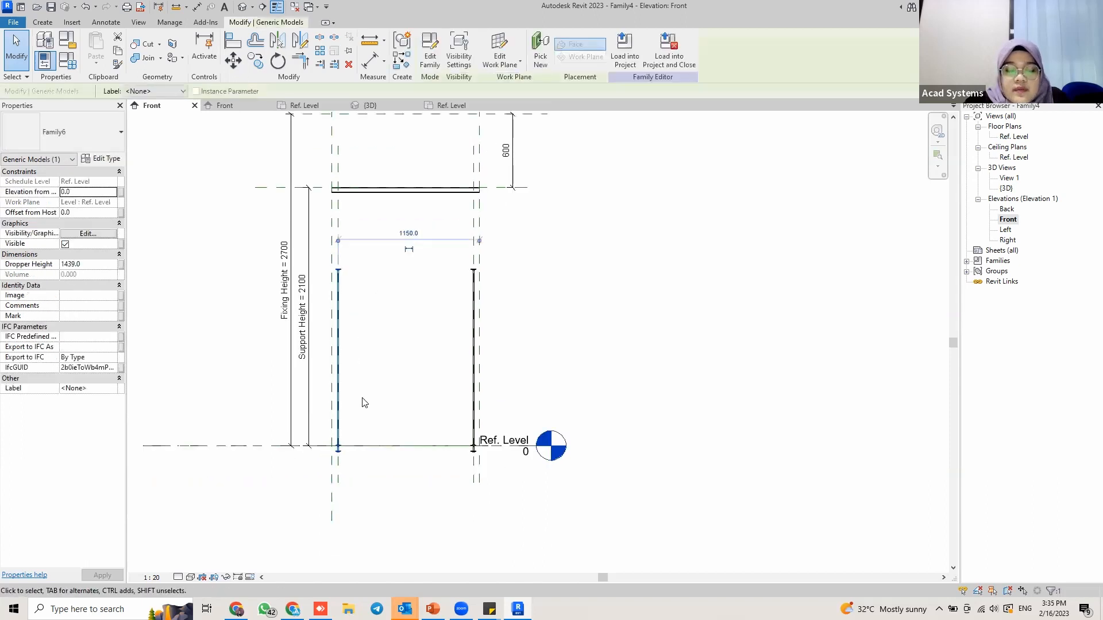
{"action": "left_click", "coordinate": [473, 346], "text": "ctrl"}
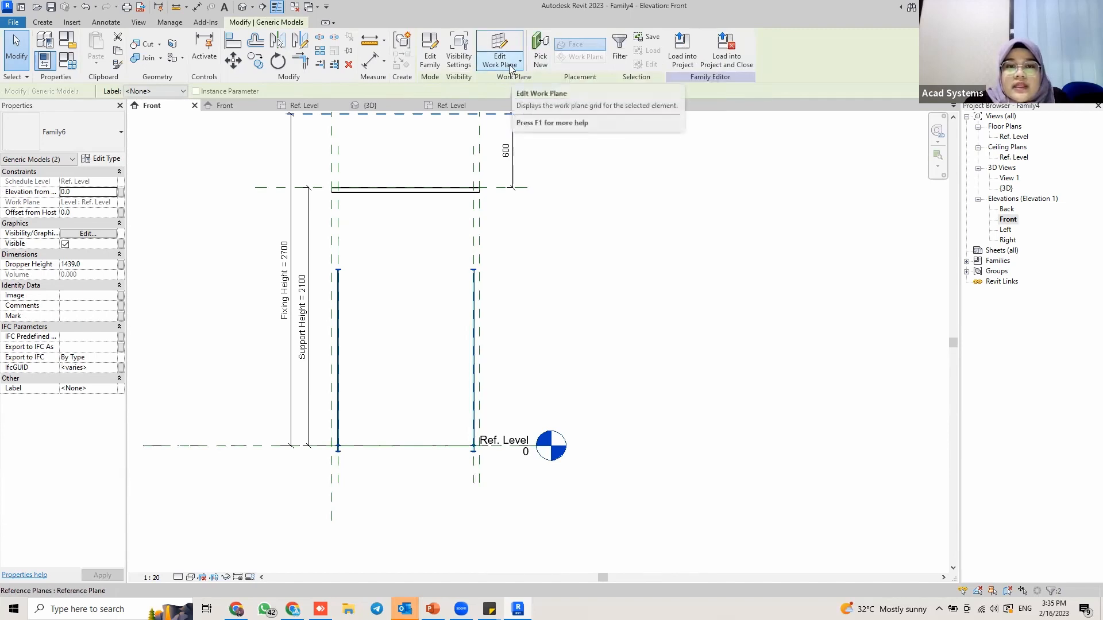
{"action": "left_click", "coordinate": [311, 195]}
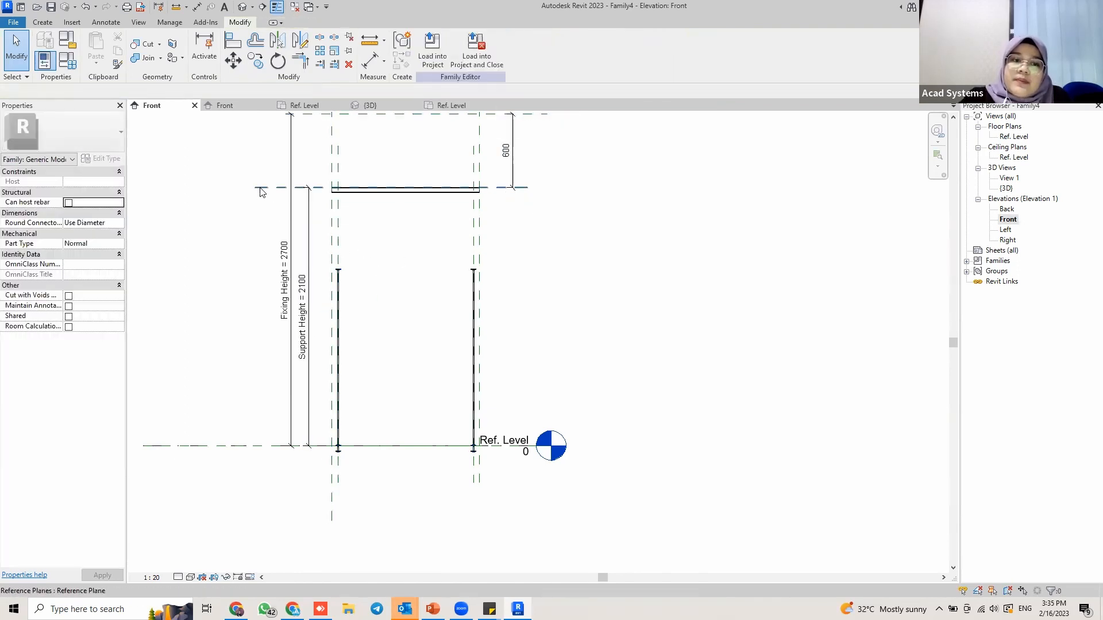
Name the reference plane along the sweep, at the top of the Support Height dimension, Support Level.
{"action": "left_click", "coordinate": [284, 189]}
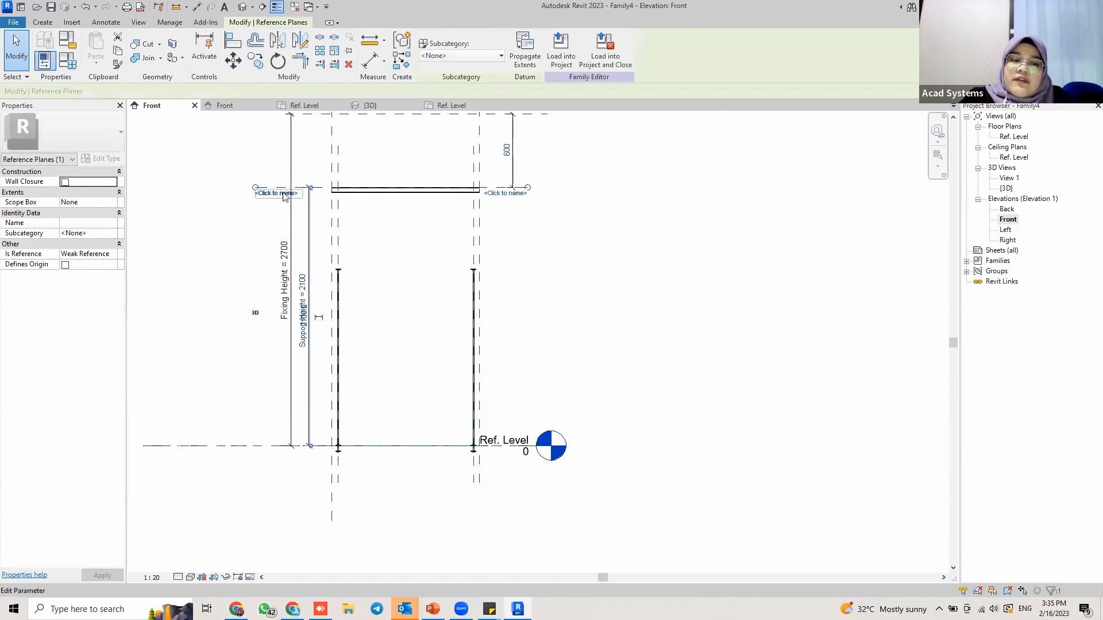
{"action": "left_click", "coordinate": [277, 193]}
{"action": "type", "text": "Support Level"}
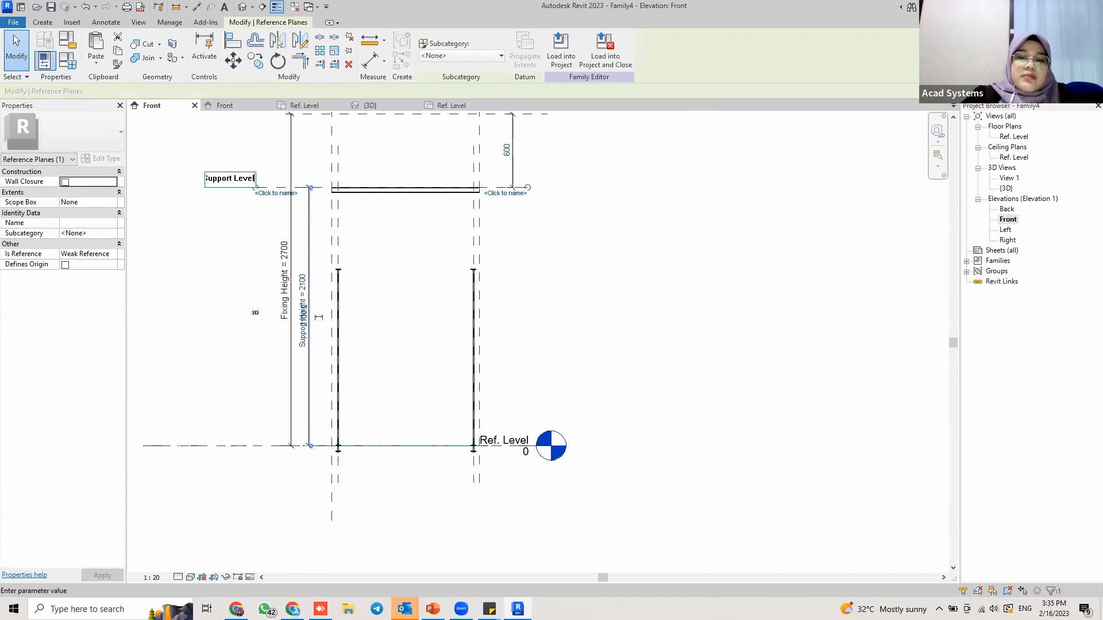
{"action": "key", "text": "Return"}
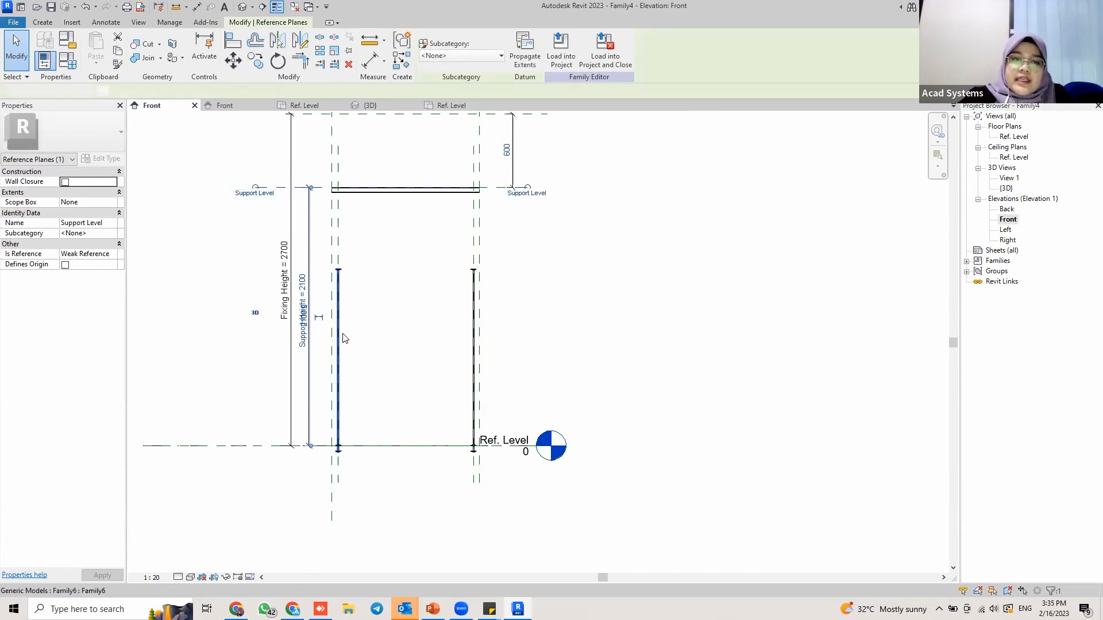
Change the work plane of both droppers to Reference Plane : Support Level.
{"action": "left_click", "coordinate": [344, 339]}
{"action": "left_click", "coordinate": [471, 338], "text": "ctrl"}
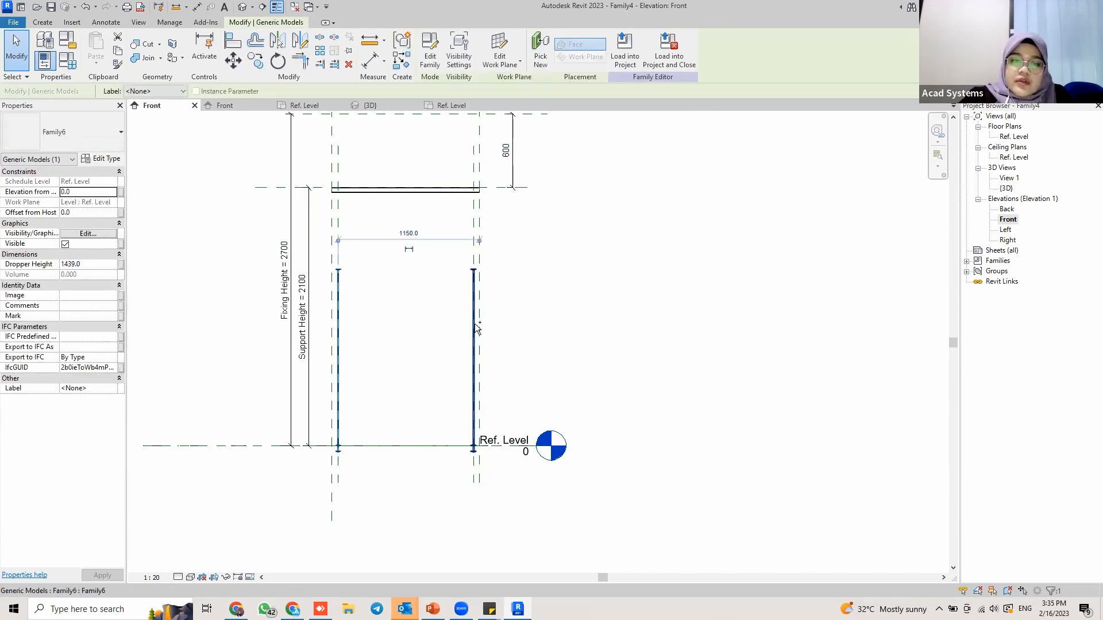
{"action": "left_click", "coordinate": [502, 62]}
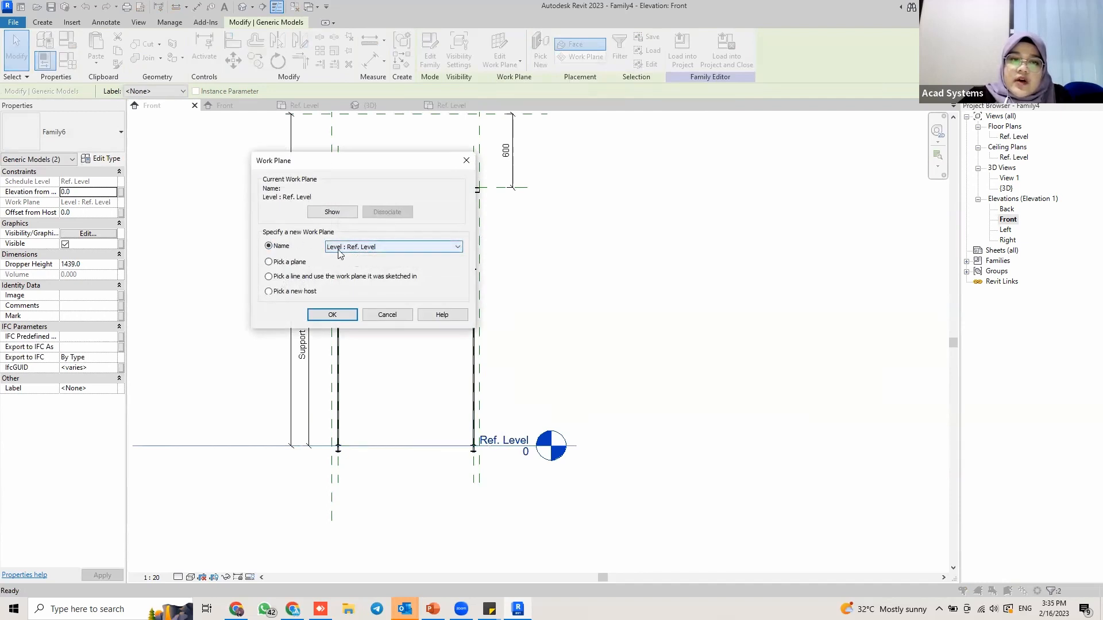
{"action": "left_click", "coordinate": [381, 249]}
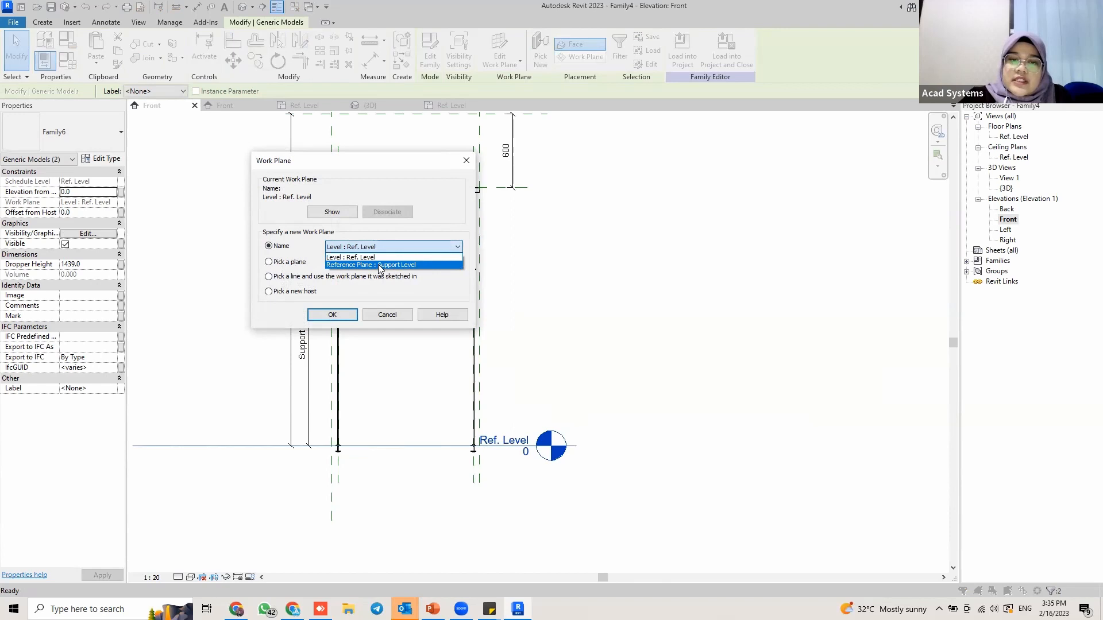
{"action": "left_click", "coordinate": [379, 266]}
{"action": "left_click", "coordinate": [338, 312]}
Examine in the Front elevation how the droppers' lower fixings meet the sweep and how far their rods extend upward.
{"action": "scroll", "coordinate": [477, 345], "scroll_direction": "down", "scroll_amount": 1}
{"action": "middle_click_drag", "start_coordinate": [471, 250], "coordinate": [473, 321]}
{"action": "scroll", "coordinate": [407, 281], "scroll_direction": "up", "scroll_amount": 3}
{"action": "middle_click_drag", "start_coordinate": [431, 288], "coordinate": [414, 328]}
{"action": "scroll", "coordinate": [488, 305], "scroll_direction": "up", "scroll_amount": 2}
{"action": "scroll", "coordinate": [256, 367], "scroll_direction": "up", "scroll_amount": 3}
{"action": "middle_click_drag", "start_coordinate": [270, 370], "coordinate": [374, 342]}
{"action": "scroll", "coordinate": [367, 336], "scroll_direction": "up", "scroll_amount": 2}
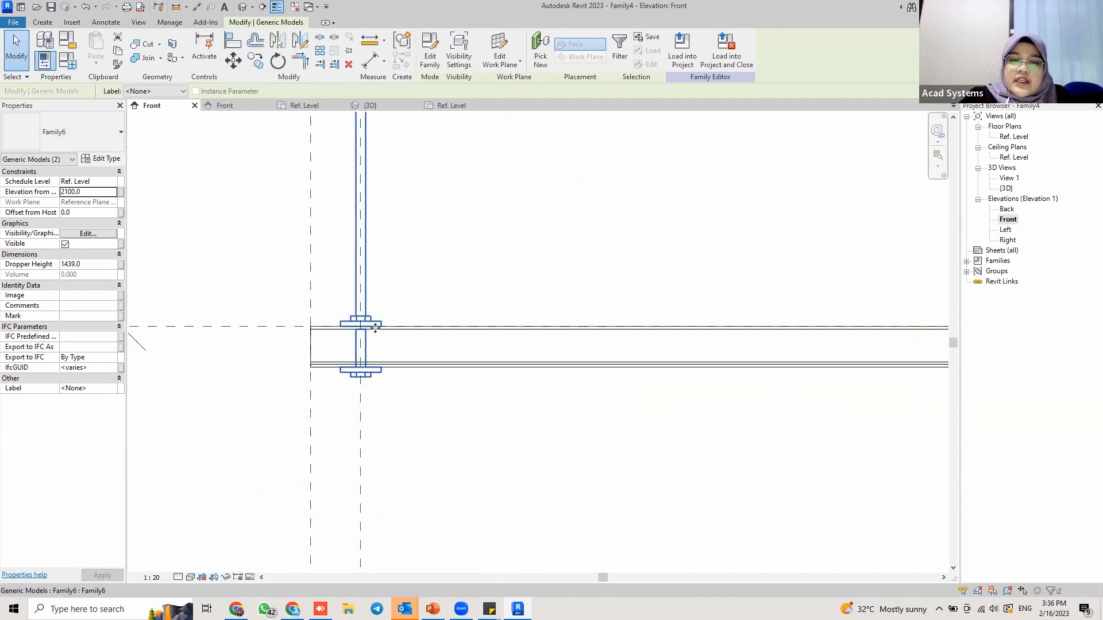
{"action": "scroll", "coordinate": [395, 333], "scroll_direction": "up", "scroll_amount": 1}
{"action": "scroll", "coordinate": [505, 294], "scroll_direction": "down", "scroll_amount": 5}
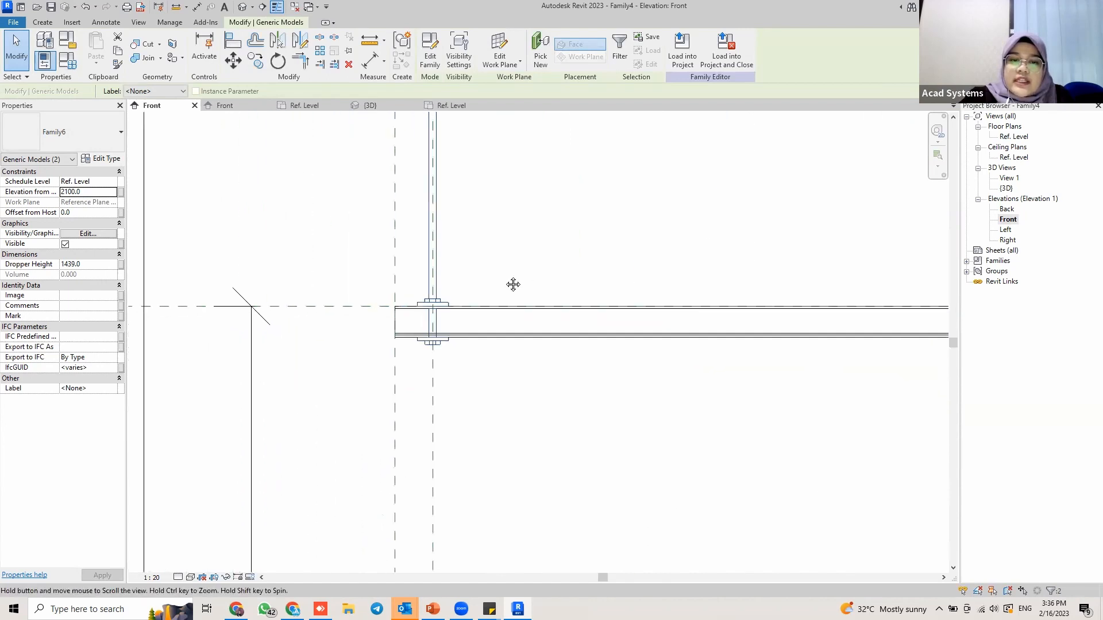
{"action": "scroll", "coordinate": [453, 233], "scroll_direction": "down", "scroll_amount": 1}
{"action": "middle_click_drag", "start_coordinate": [454, 232], "coordinate": [489, 363]}
{"action": "scroll", "coordinate": [476, 300], "scroll_direction": "down", "scroll_amount": 4}
{"action": "middle_click_drag", "start_coordinate": [487, 302], "coordinate": [497, 294]}
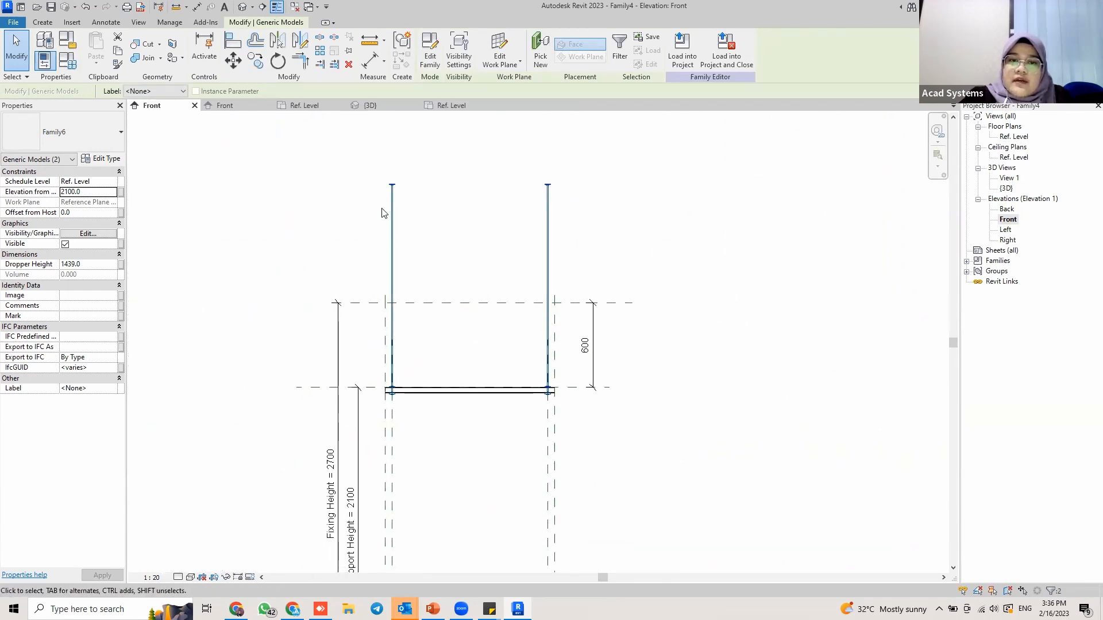
Examine how far the droppers' top ends sit from the reference plane at the top of the Fixing Height dimension.
{"action": "left_click", "coordinate": [395, 187]}
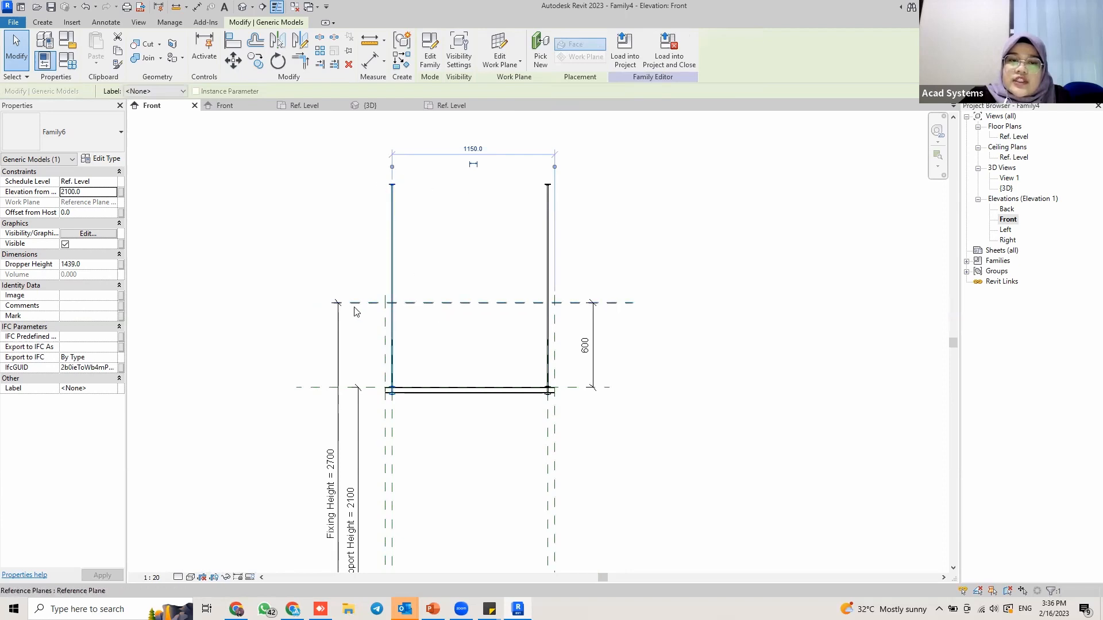
{"action": "left_click", "coordinate": [564, 305]}
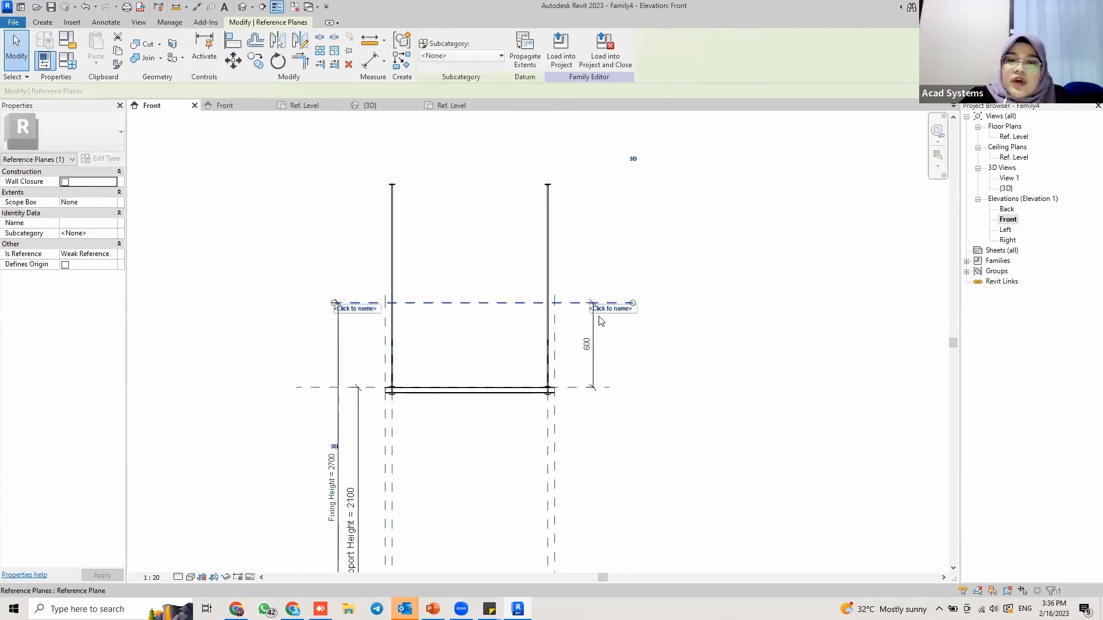
{"action": "middle_click_drag", "start_coordinate": [350, 452], "coordinate": [352, 374]}
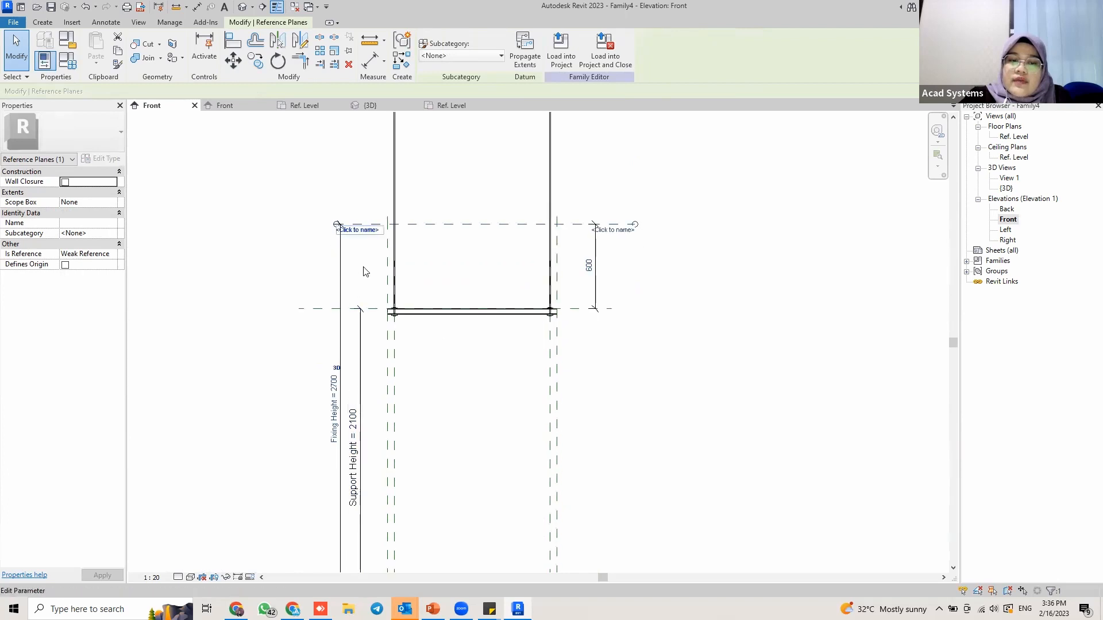
{"action": "scroll", "coordinate": [399, 247], "scroll_direction": "down", "scroll_amount": 3}
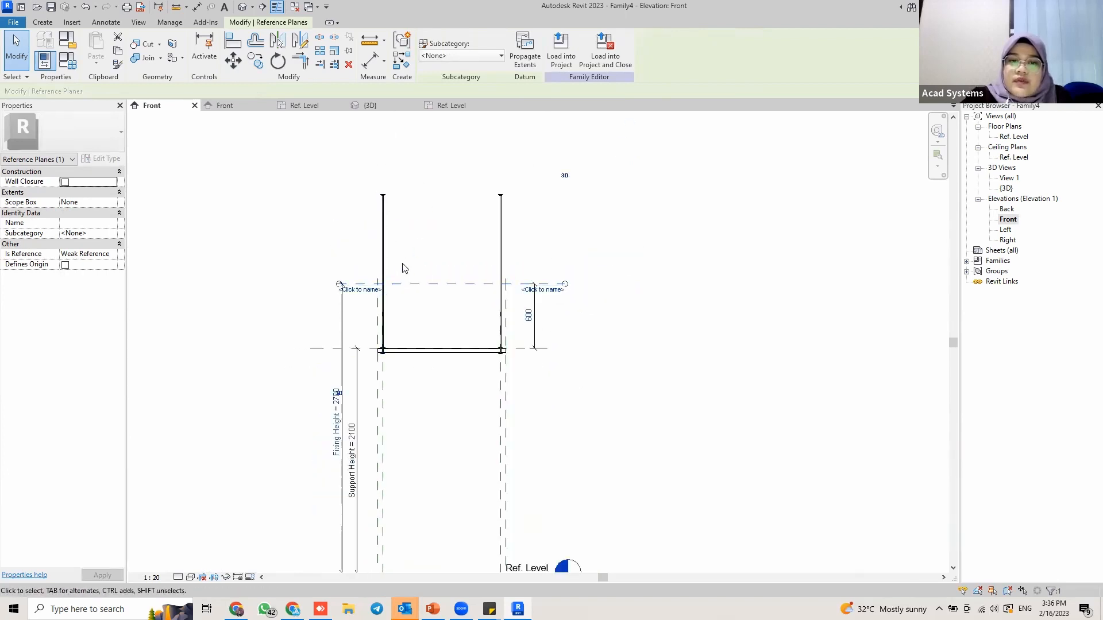
{"action": "left_click", "coordinate": [389, 228]}
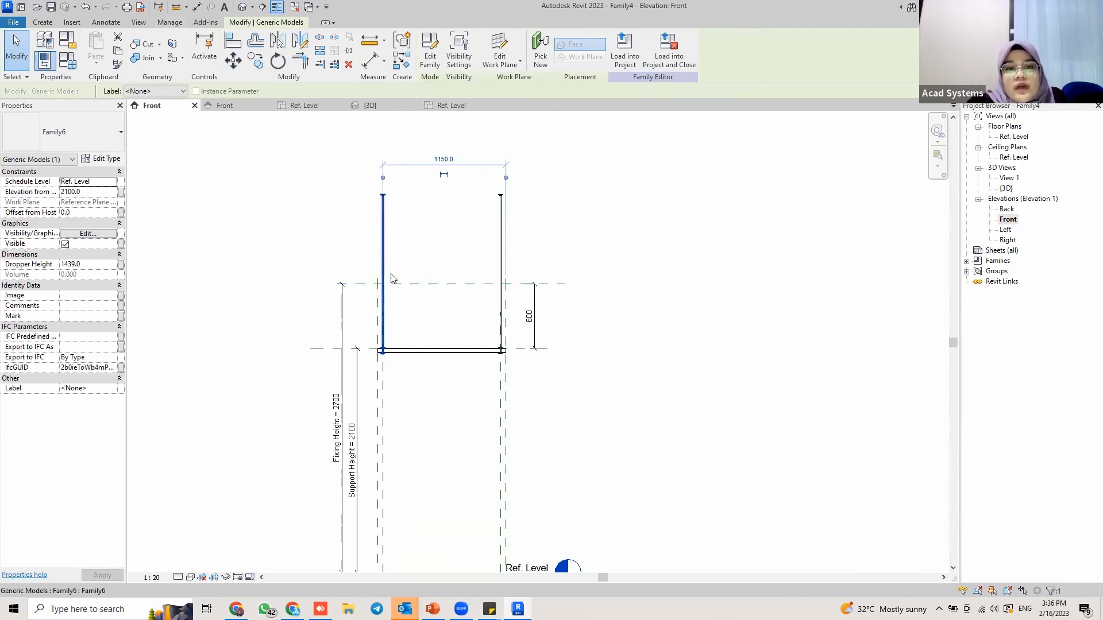
{"action": "scroll", "coordinate": [424, 293], "scroll_direction": "up", "scroll_amount": 2}
{"action": "left_click", "coordinate": [422, 280]}
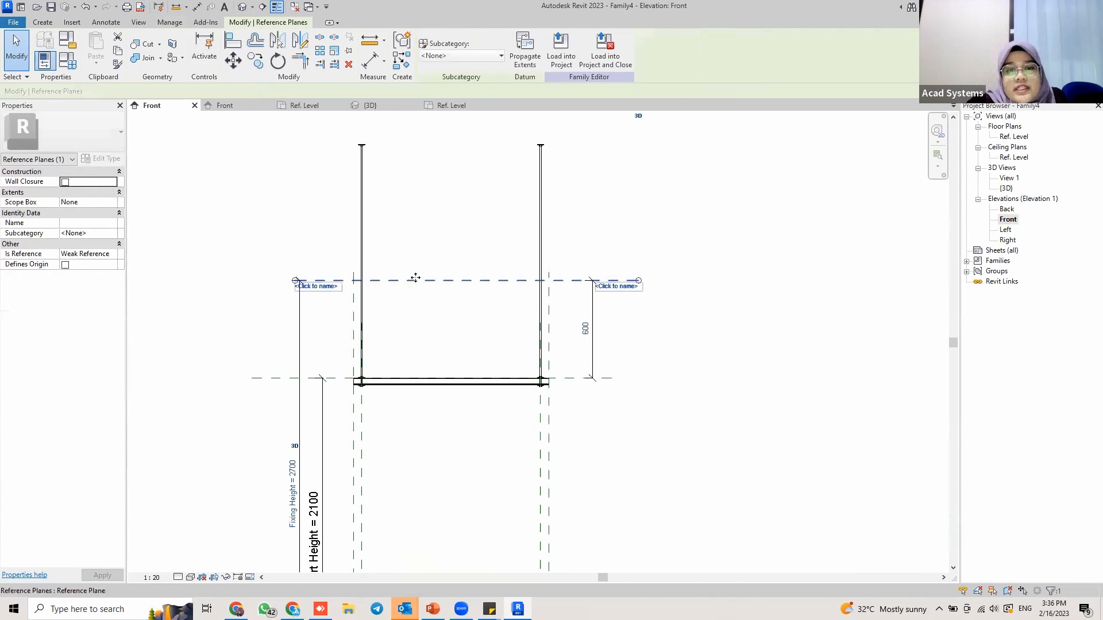
{"action": "key", "text": "Escape"}
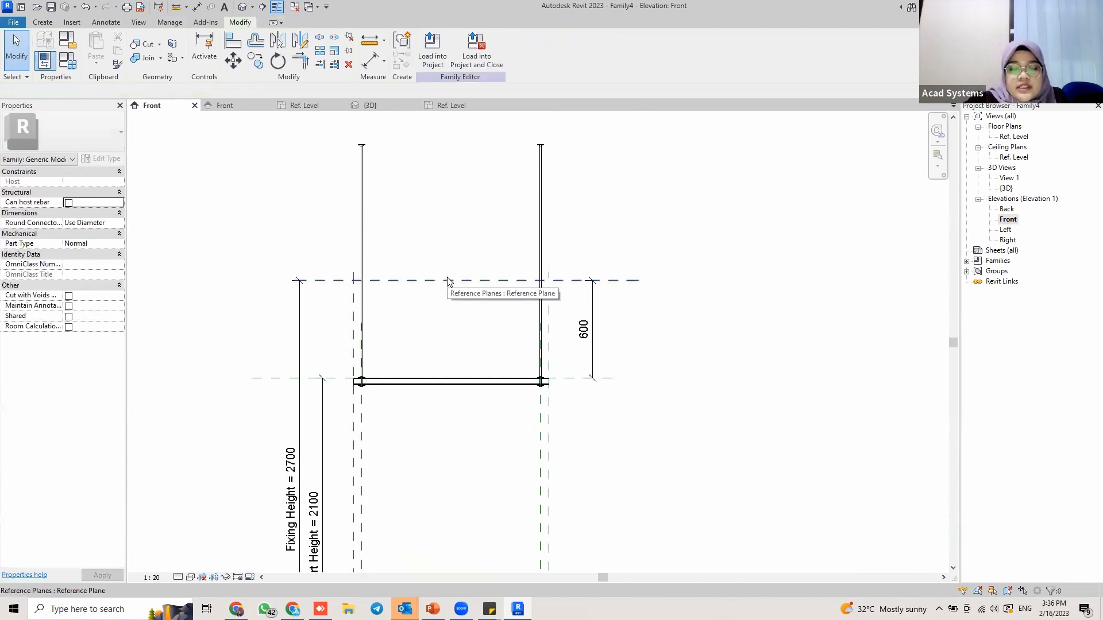
Try to align the left dropper's top end to the fixing height reference plane and lock the alignment.
{"action": "key", "text": "l"}
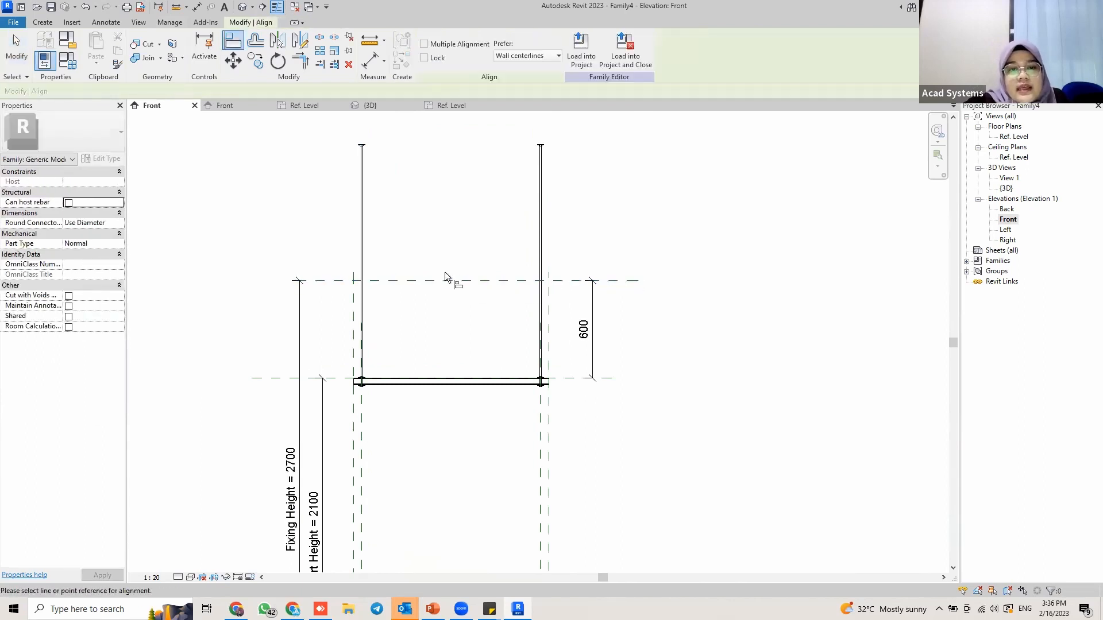
{"action": "left_click", "coordinate": [390, 281]}
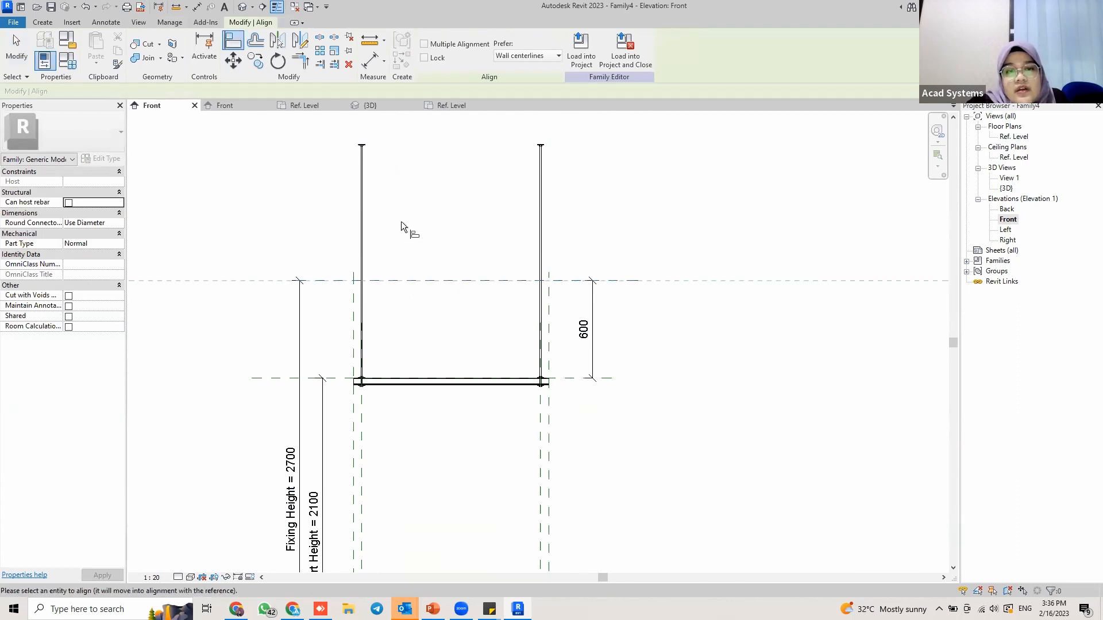
{"action": "scroll", "coordinate": [360, 140], "scroll_direction": "up", "scroll_amount": 2}
{"action": "left_click", "coordinate": [365, 148]}
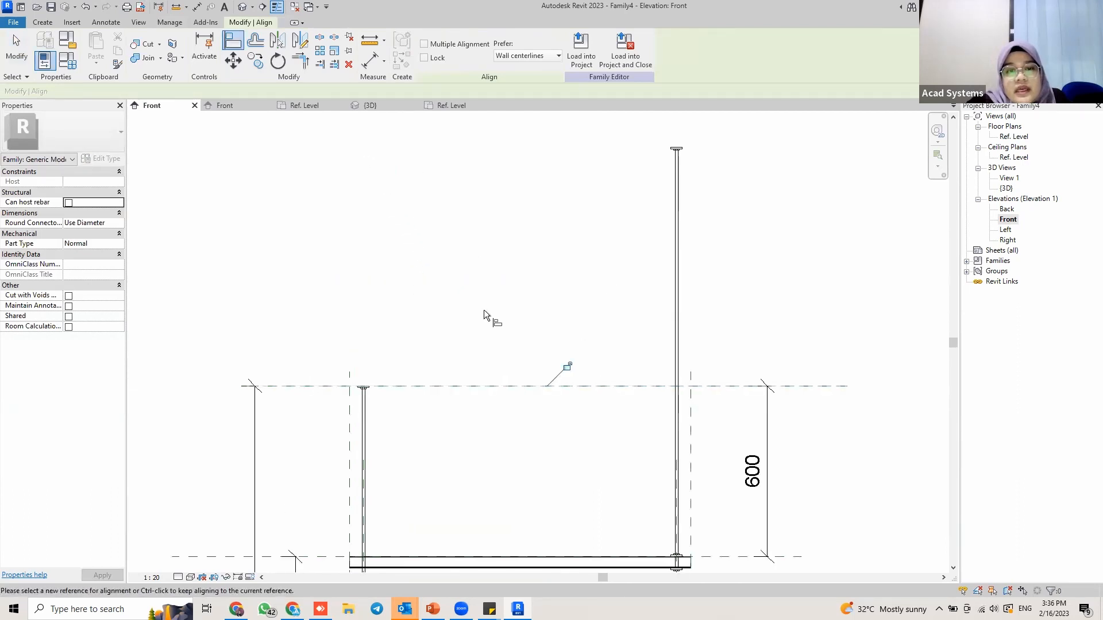
{"action": "middle_click_drag", "start_coordinate": [530, 334], "coordinate": [448, 284]}
{"action": "left_click", "coordinate": [484, 318]}
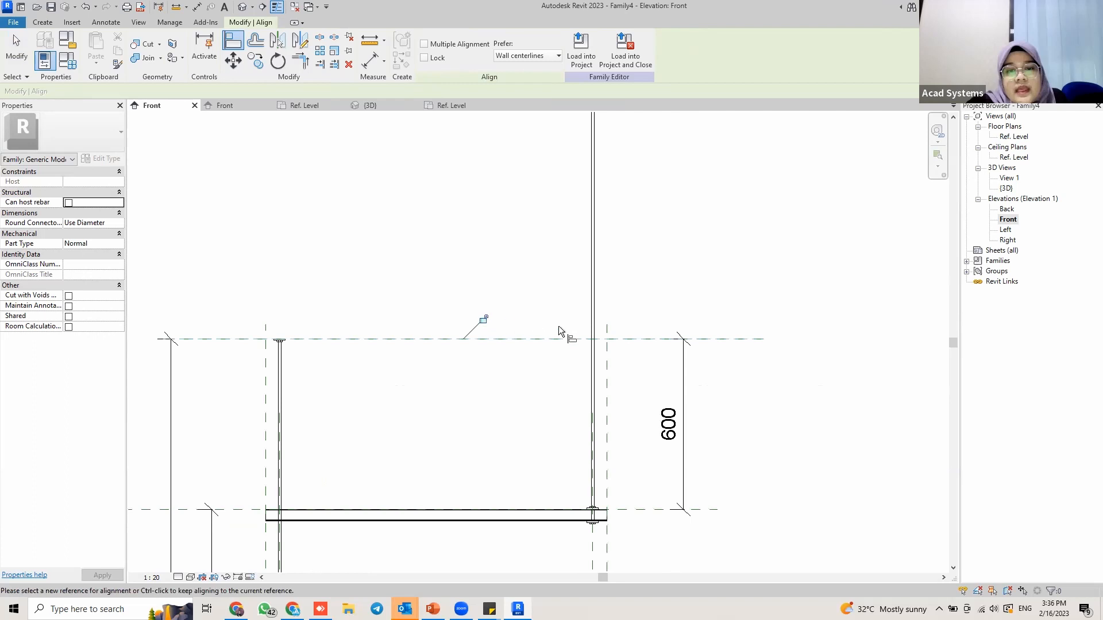
Try to align the right dropper's top end to the fixing height reference plane and lock it.
{"action": "left_click", "coordinate": [725, 339]}
{"action": "scroll", "coordinate": [644, 256], "scroll_direction": "down", "scroll_amount": 3}
{"action": "middle_click_drag", "start_coordinate": [645, 256], "coordinate": [608, 309]}
{"action": "scroll", "coordinate": [591, 222], "scroll_direction": "up", "scroll_amount": 5}
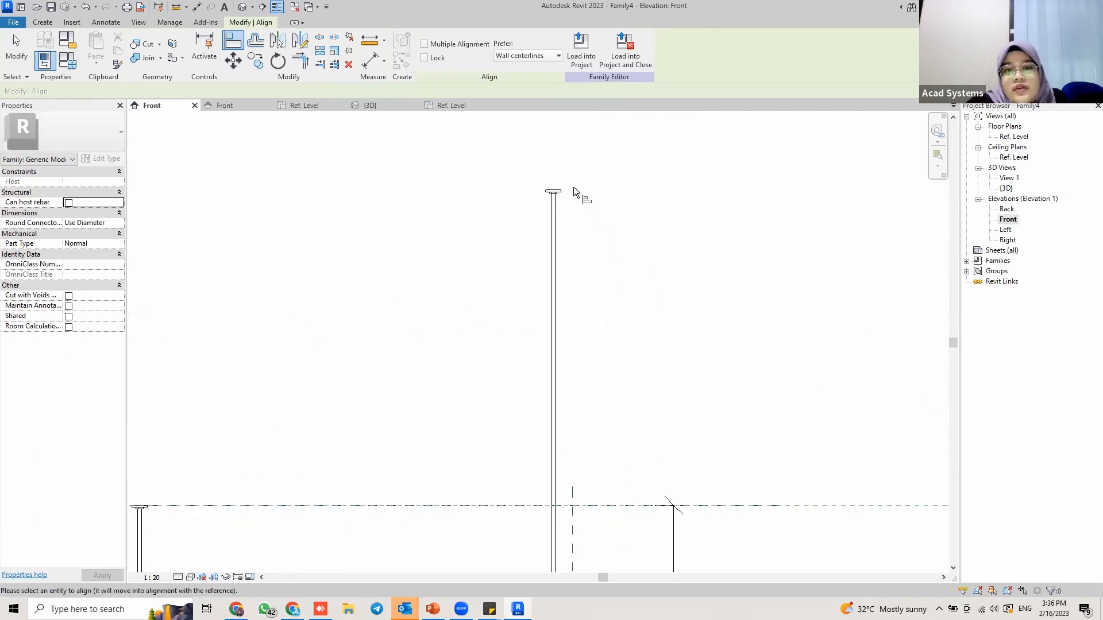
{"action": "left_click", "coordinate": [555, 190]}
{"action": "middle_click_drag", "start_coordinate": [594, 265], "coordinate": [594, 167]}
{"action": "scroll", "coordinate": [594, 168], "scroll_direction": "down", "scroll_amount": 3}
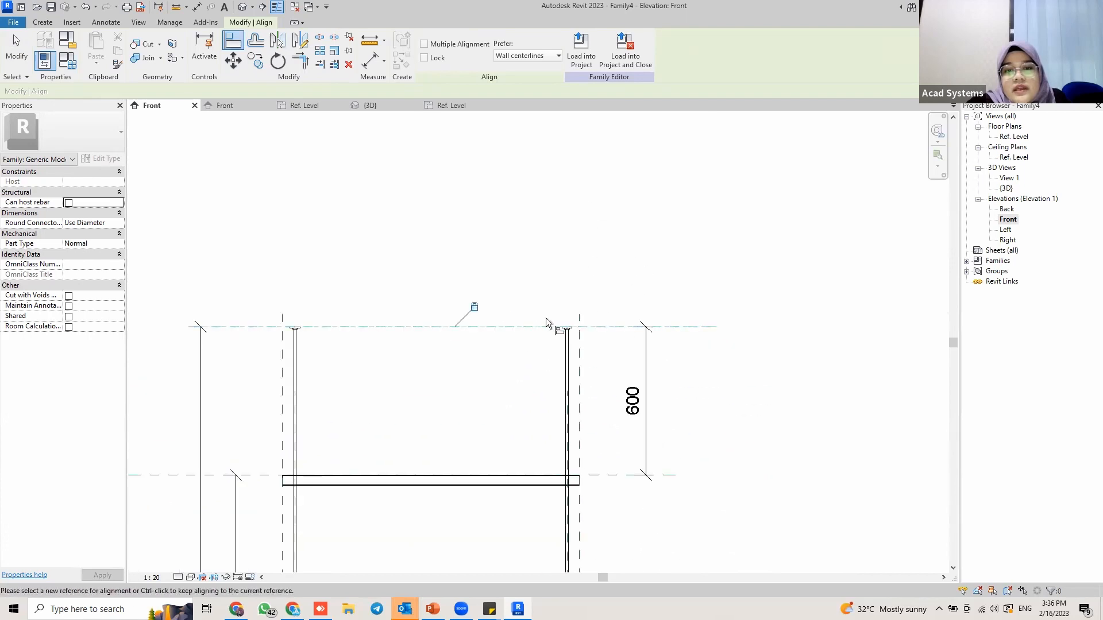
{"action": "scroll", "coordinate": [580, 359], "scroll_direction": "down", "scroll_amount": 2}
{"action": "left_click", "coordinate": [581, 360]}
{"action": "key", "text": "Escape"}
{"action": "key", "text": "Escape"}
Check where the droppers' lower ends sit relative to the sweep and undo both top-end alignments.
{"action": "scroll", "coordinate": [549, 370], "scroll_direction": "down", "scroll_amount": 1}
{"action": "middle_click_drag", "start_coordinate": [468, 356], "coordinate": [435, 225]}
{"action": "scroll", "coordinate": [389, 356], "scroll_direction": "down", "scroll_amount": 1}
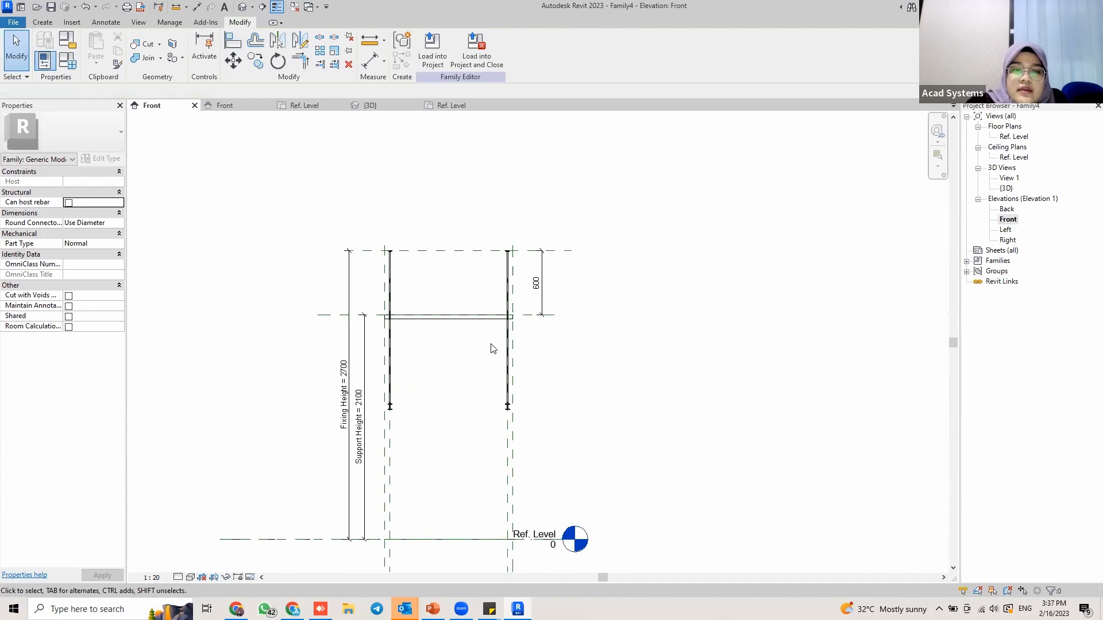
{"action": "scroll", "coordinate": [465, 343], "scroll_direction": "up", "scroll_amount": 3}
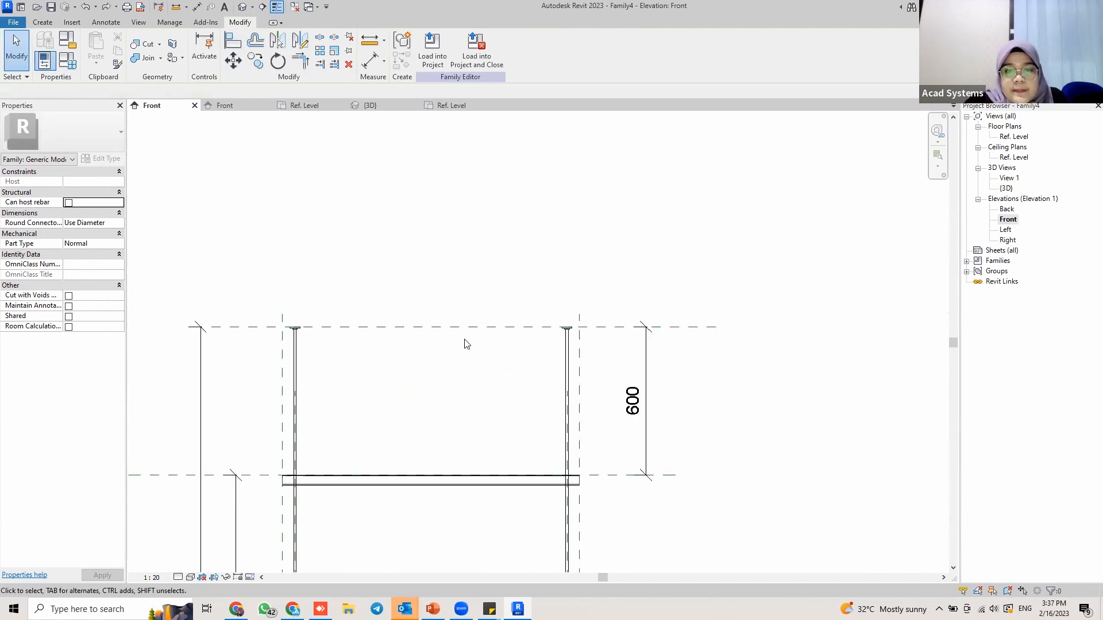
{"action": "key", "text": "ctrl+z"}
{"action": "scroll", "coordinate": [511, 282], "scroll_direction": "down", "scroll_amount": 1}
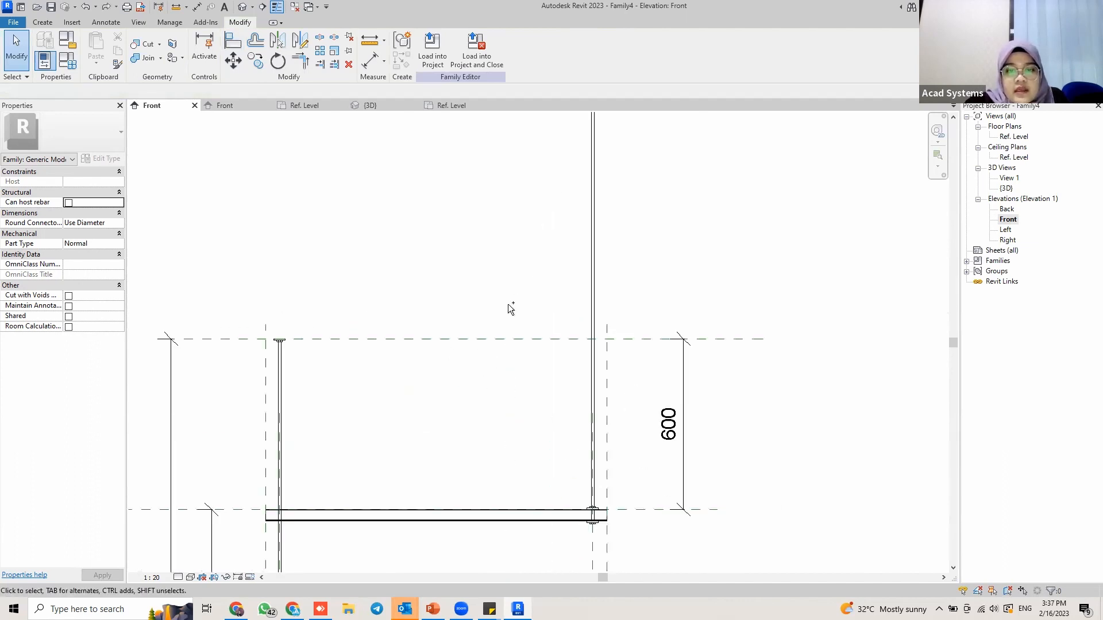
{"action": "scroll", "coordinate": [510, 309], "scroll_direction": "down", "scroll_amount": 3}
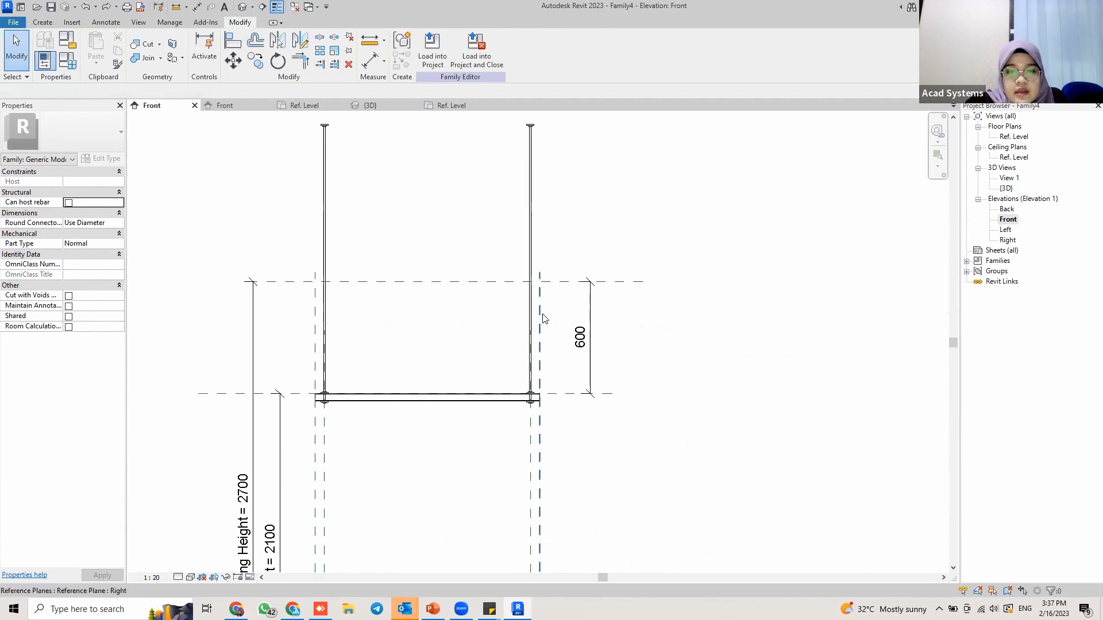
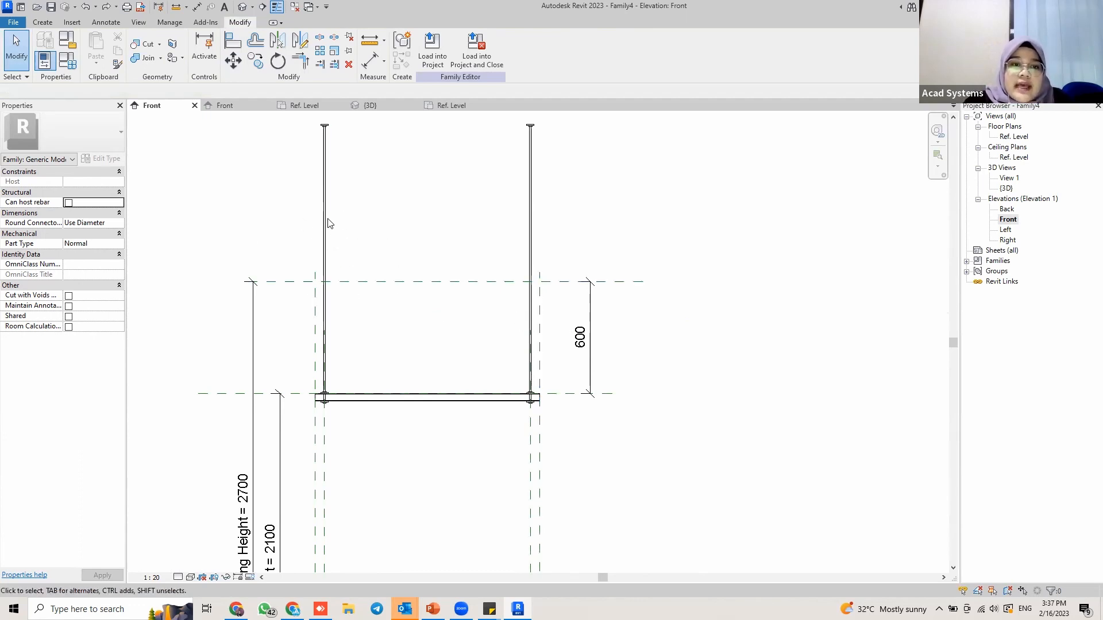
In Family6's 3D view, assign all of the dropper's extrusions to the Thread subcategory.
{"action": "left_click", "coordinate": [451, 106]}
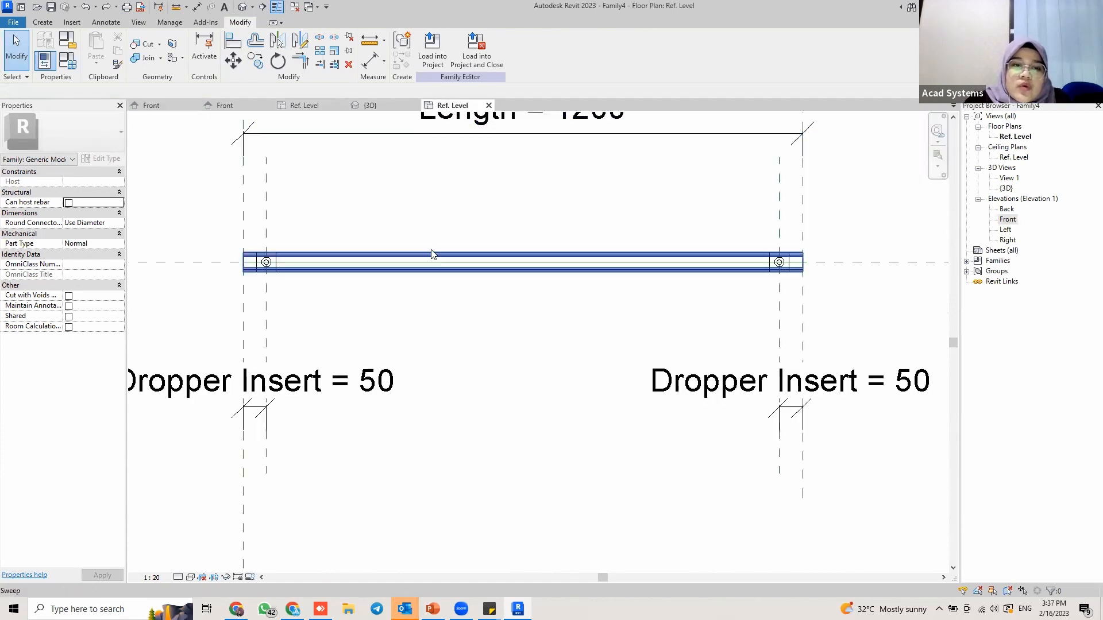
{"action": "left_click", "coordinate": [304, 107]}
{"action": "left_click", "coordinate": [385, 108]}
{"action": "scroll", "coordinate": [512, 229], "scroll_direction": "down", "scroll_amount": 2}
{"action": "middle_click_drag", "start_coordinate": [470, 255], "coordinate": [505, 233]}
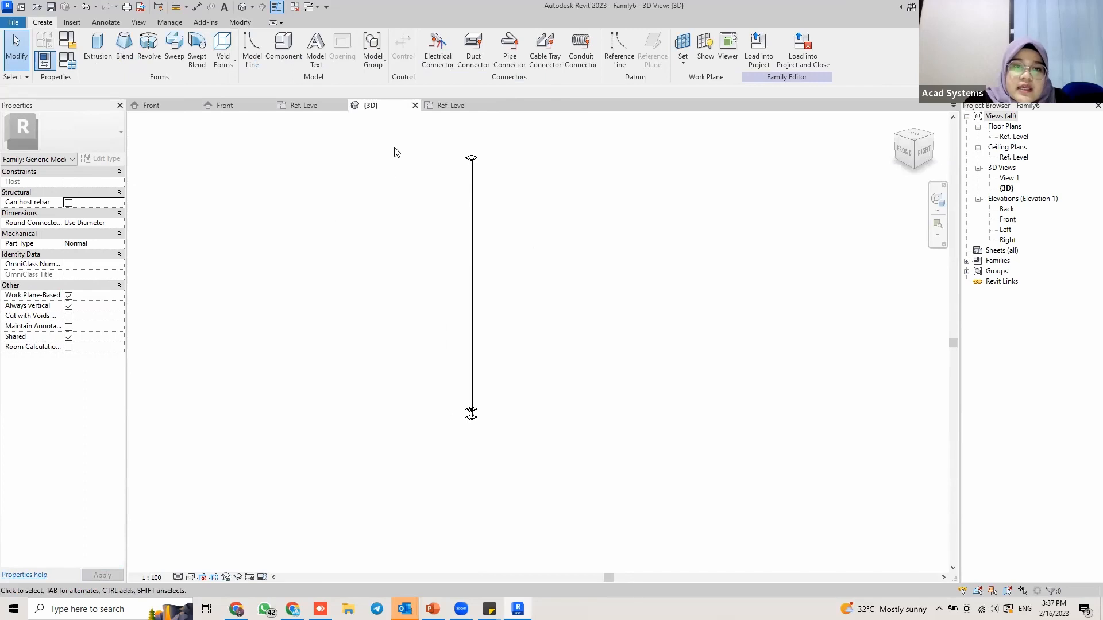
{"action": "left_click_drag", "start_coordinate": [417, 134], "coordinate": [574, 447]}
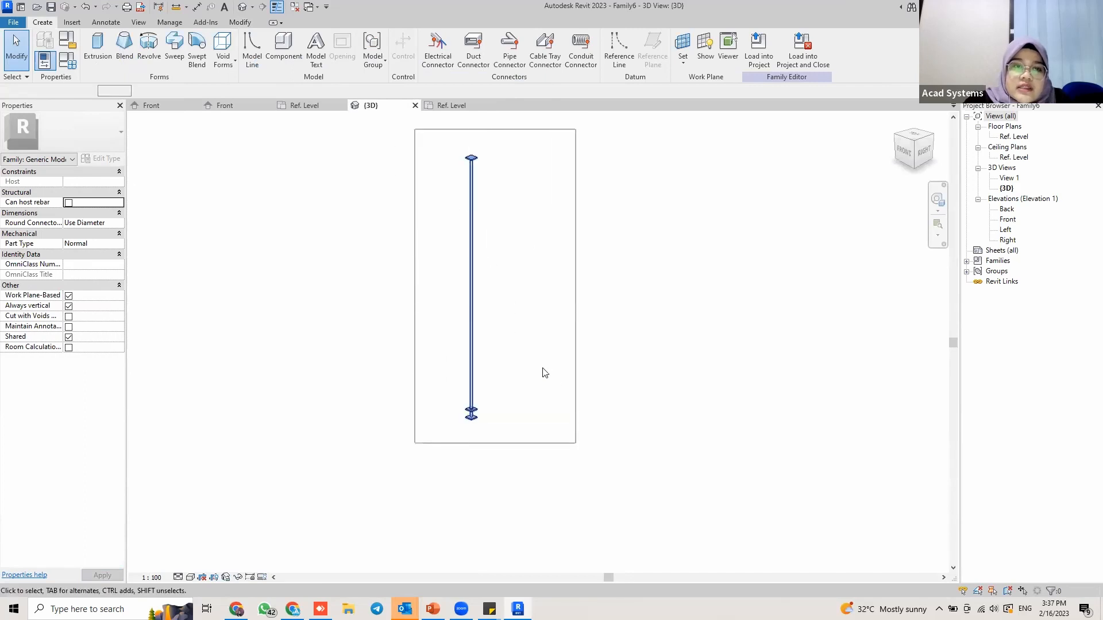
{"action": "left_click", "coordinate": [480, 222]}
{"action": "left_click_drag", "start_coordinate": [433, 135], "coordinate": [594, 438]}
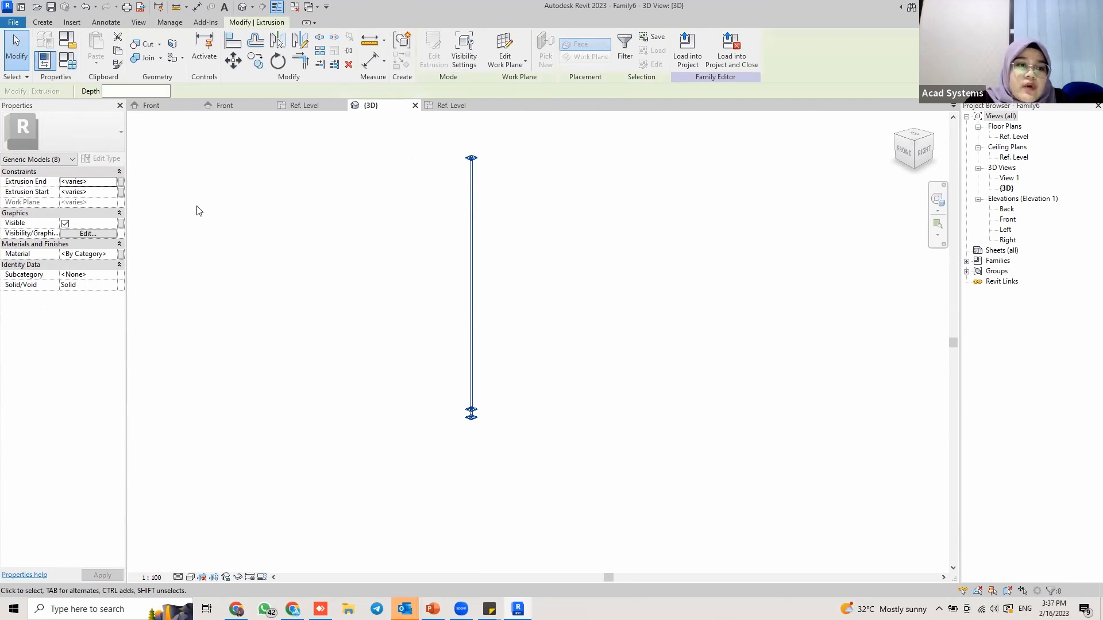
{"action": "left_click_drag", "start_coordinate": [433, 117], "coordinate": [543, 503]}
{"action": "left_click", "coordinate": [113, 275]}
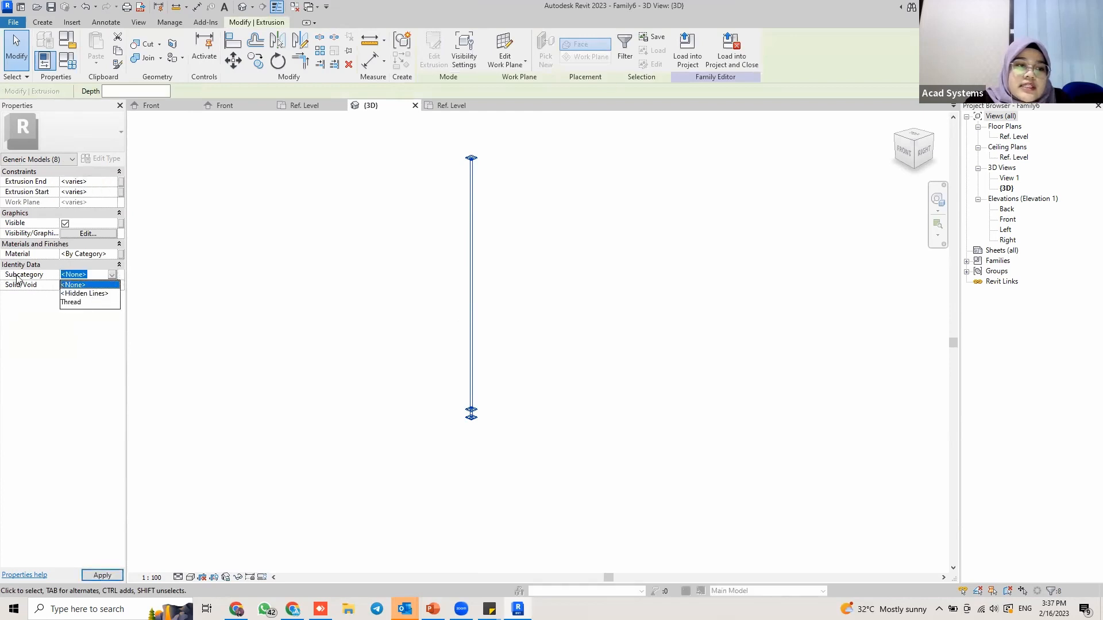
{"action": "left_click", "coordinate": [84, 302]}
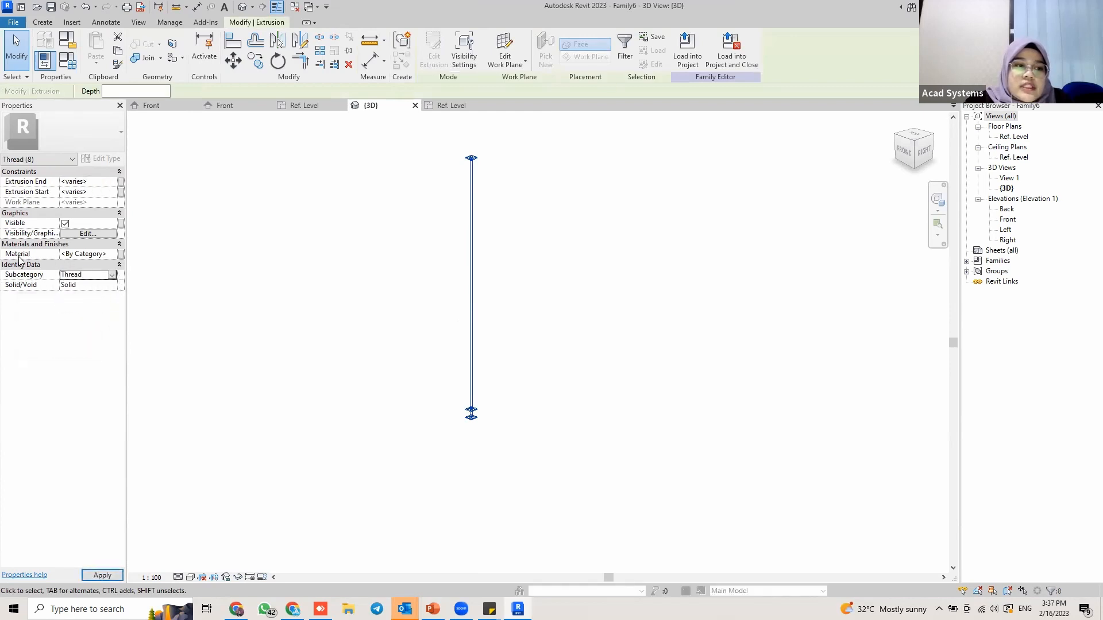
Create an instance family parameter named Material and associate it with the material of the dropper's extrusions.
{"action": "left_click", "coordinate": [121, 254]}
{"action": "left_click", "coordinate": [467, 374]}
{"action": "type", "text": "Material"}
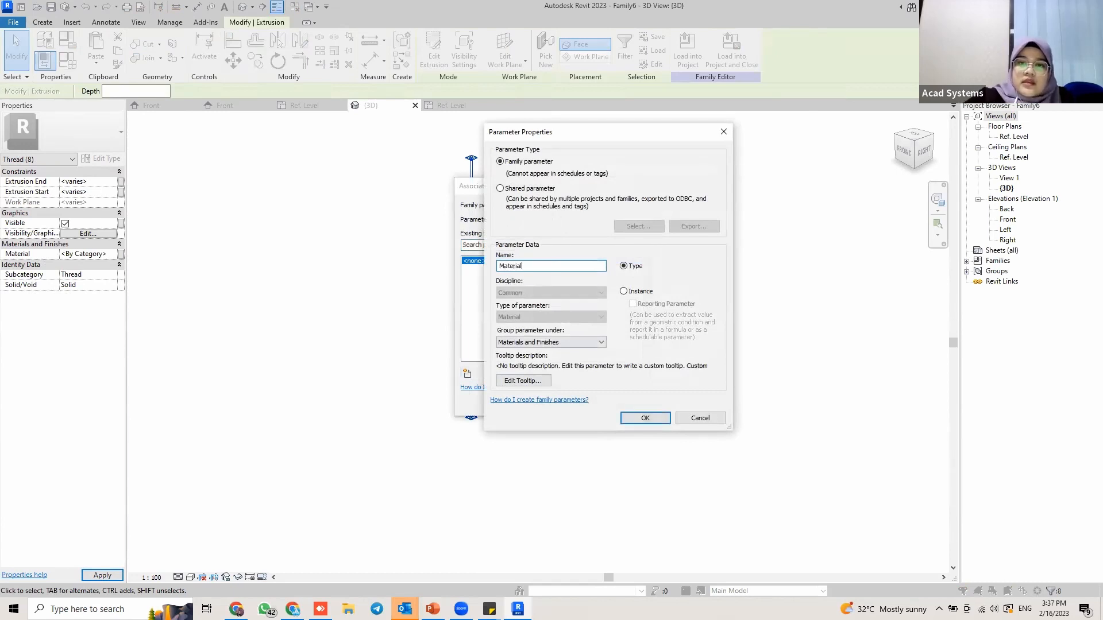
{"action": "left_click", "coordinate": [625, 292]}
{"action": "left_click", "coordinate": [644, 418]}
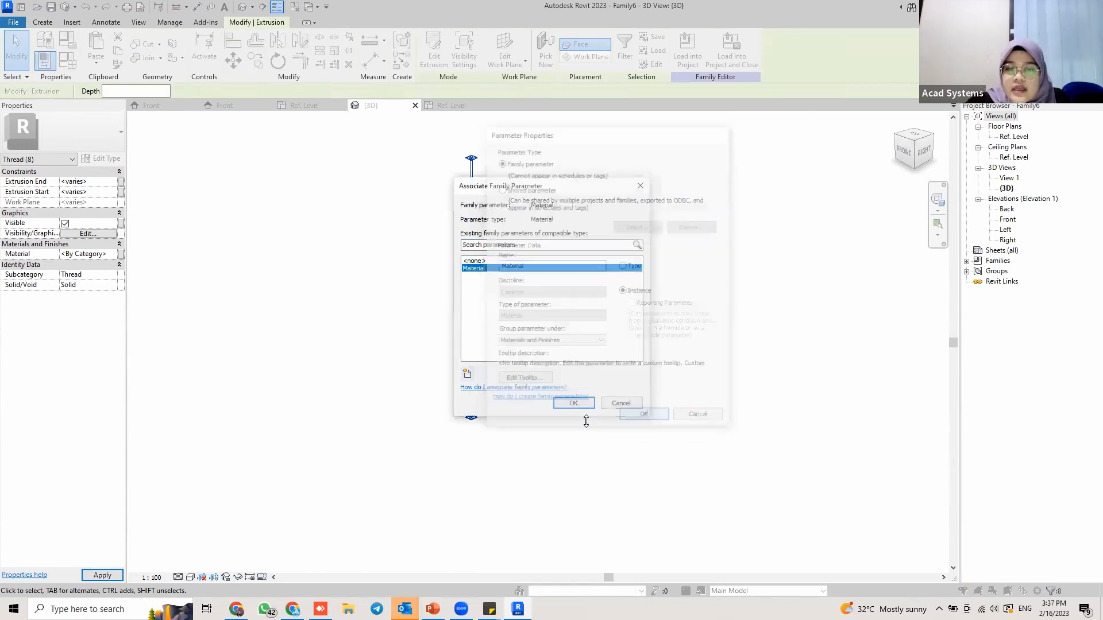
{"action": "left_click", "coordinate": [569, 401]}
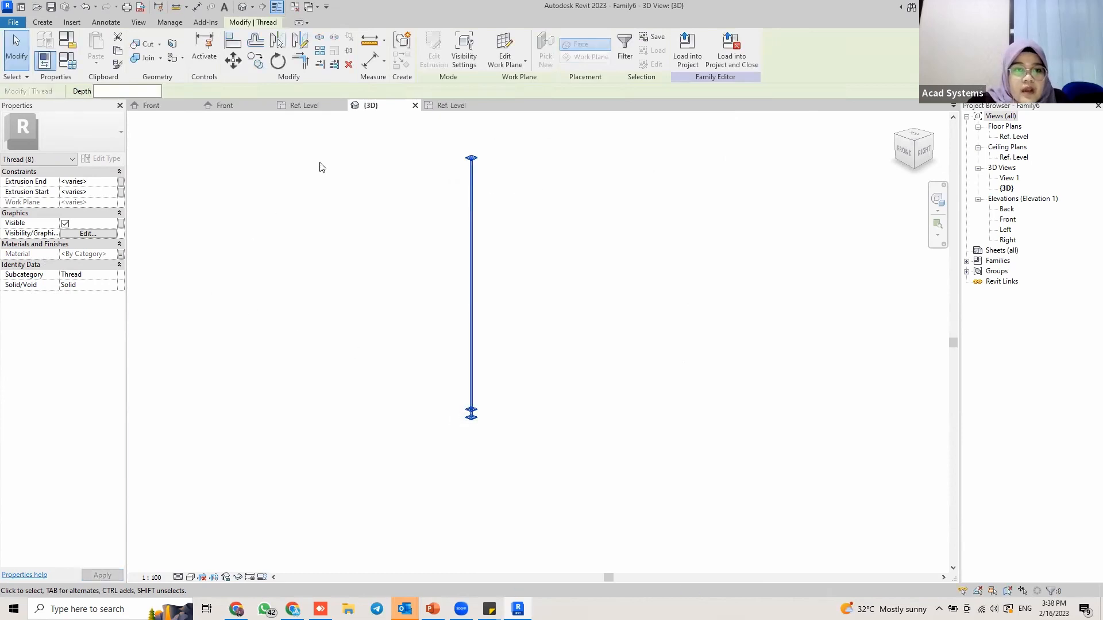
Load the updated Family6 dropper into Family4.
{"action": "left_click", "coordinate": [443, 110]}
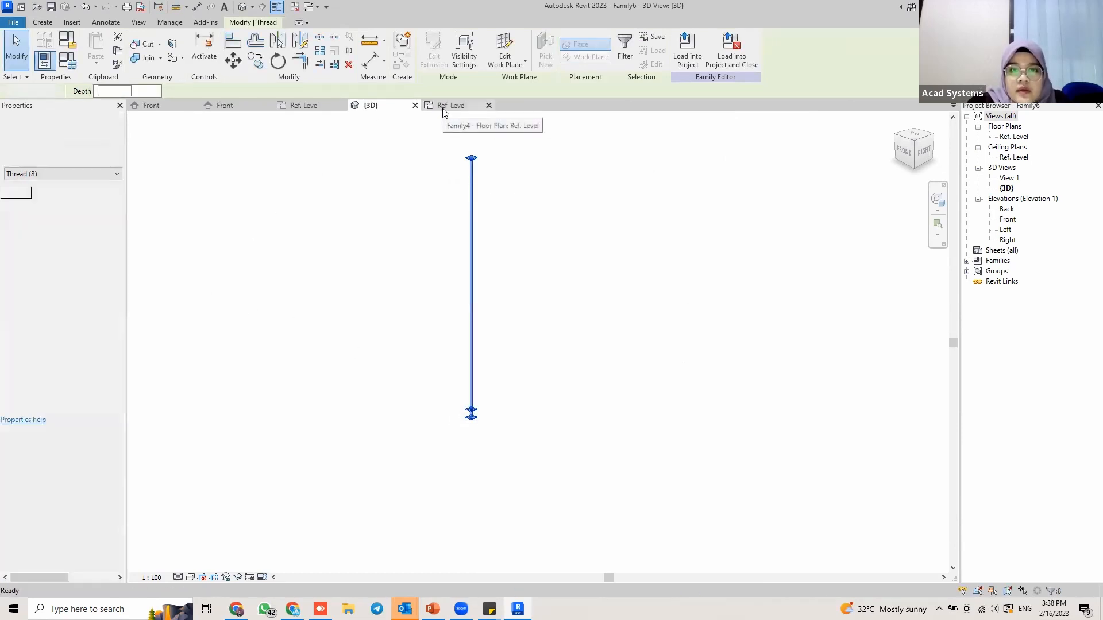
{"action": "left_click", "coordinate": [374, 109]}
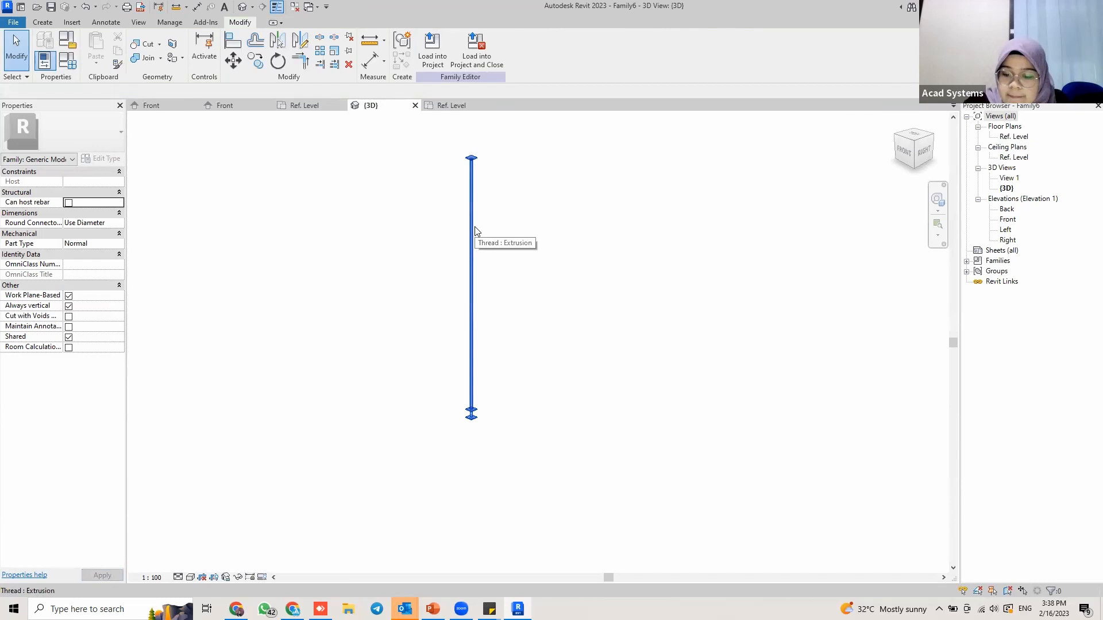
{"action": "left_click", "coordinate": [436, 63]}
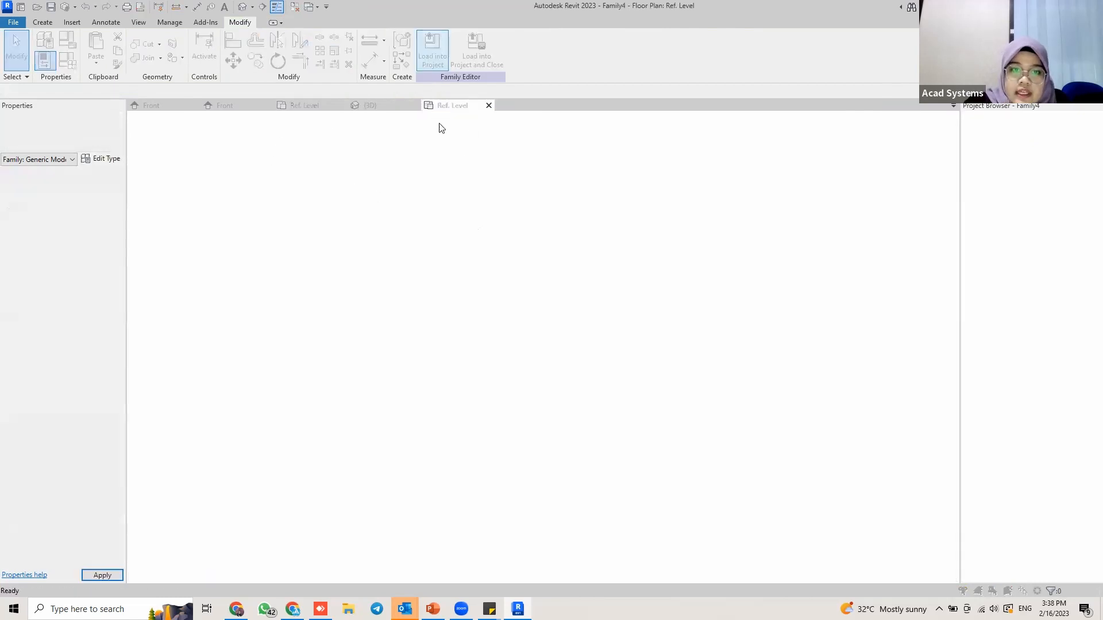
{"action": "left_click", "coordinate": [501, 270]}
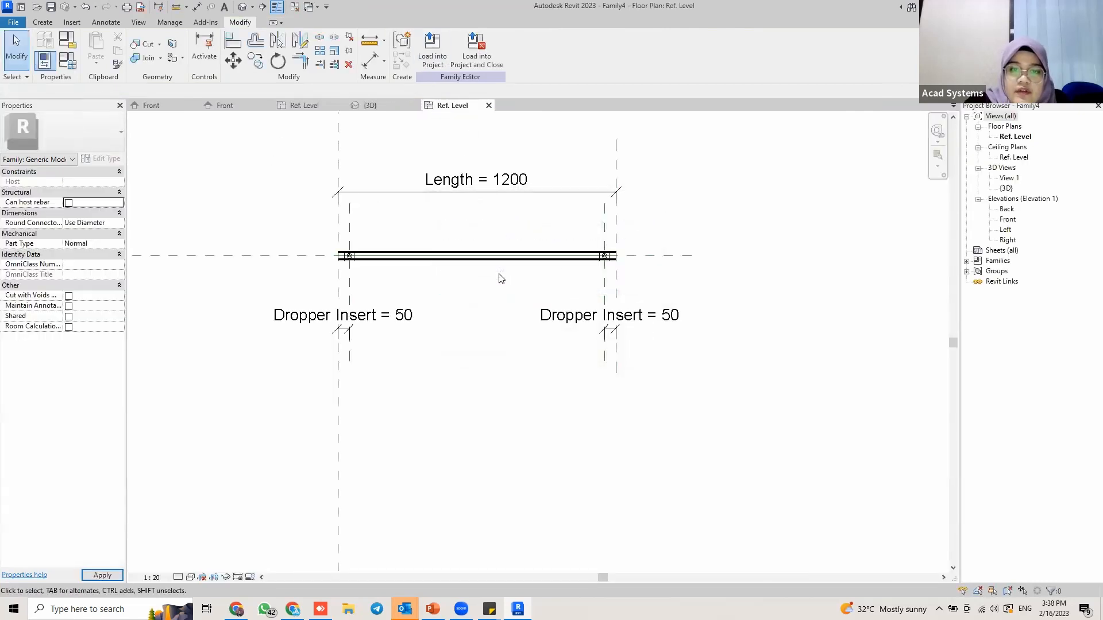
In Family4's front elevation, associate the left dropper's Dropper Height with the Thread Height family parameter.
{"action": "left_click", "coordinate": [368, 106]}
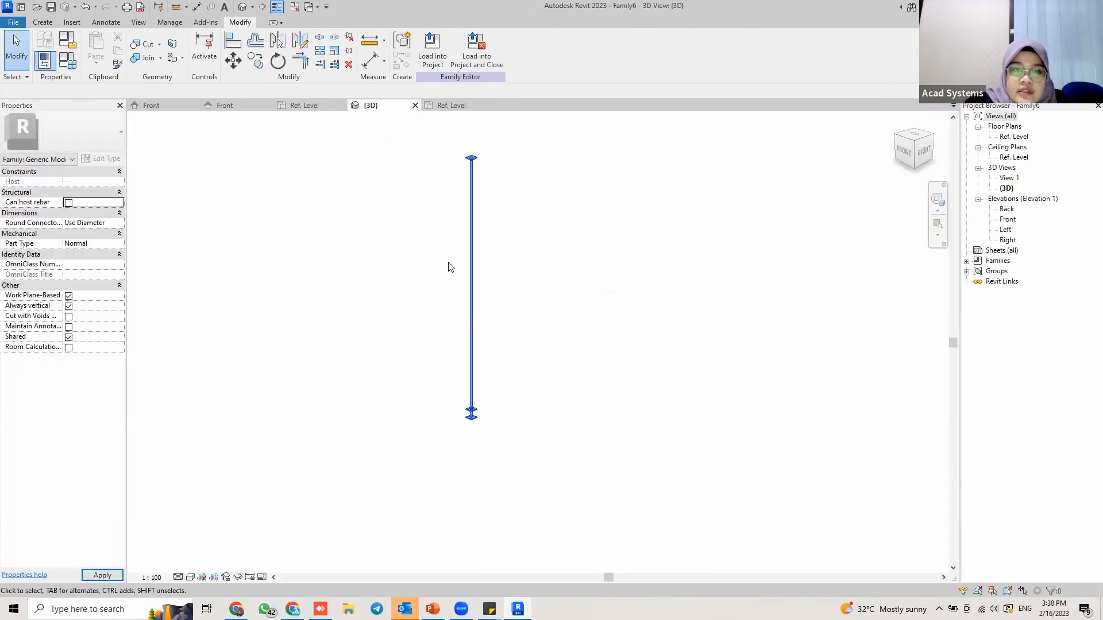
{"action": "left_click", "coordinate": [449, 108]}
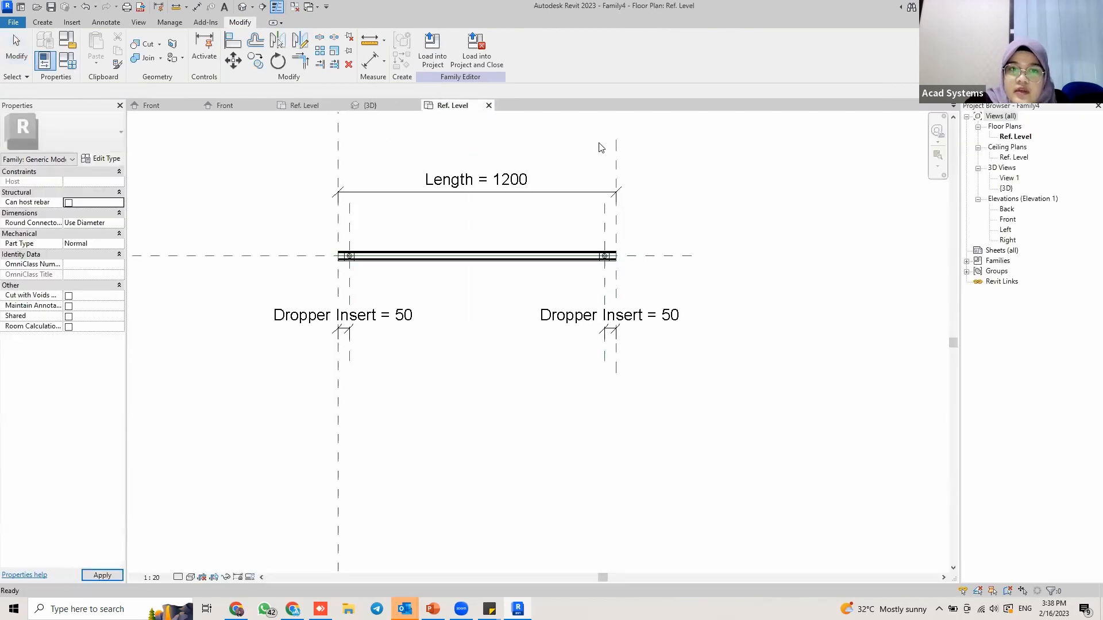
{"action": "double_click", "coordinate": [1009, 221]}
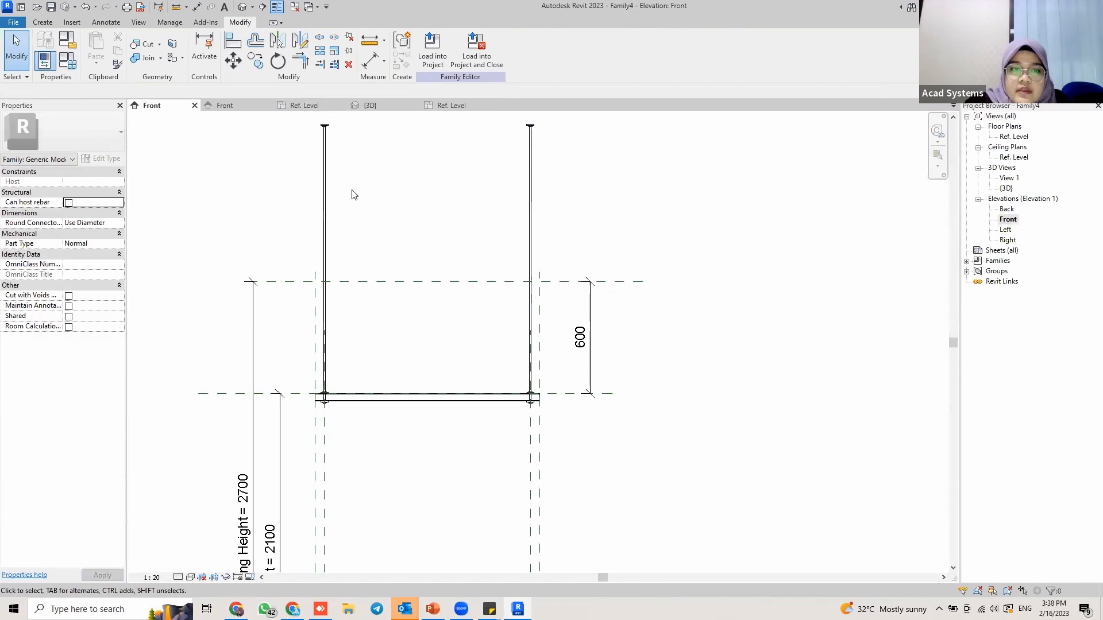
{"action": "left_click", "coordinate": [325, 173]}
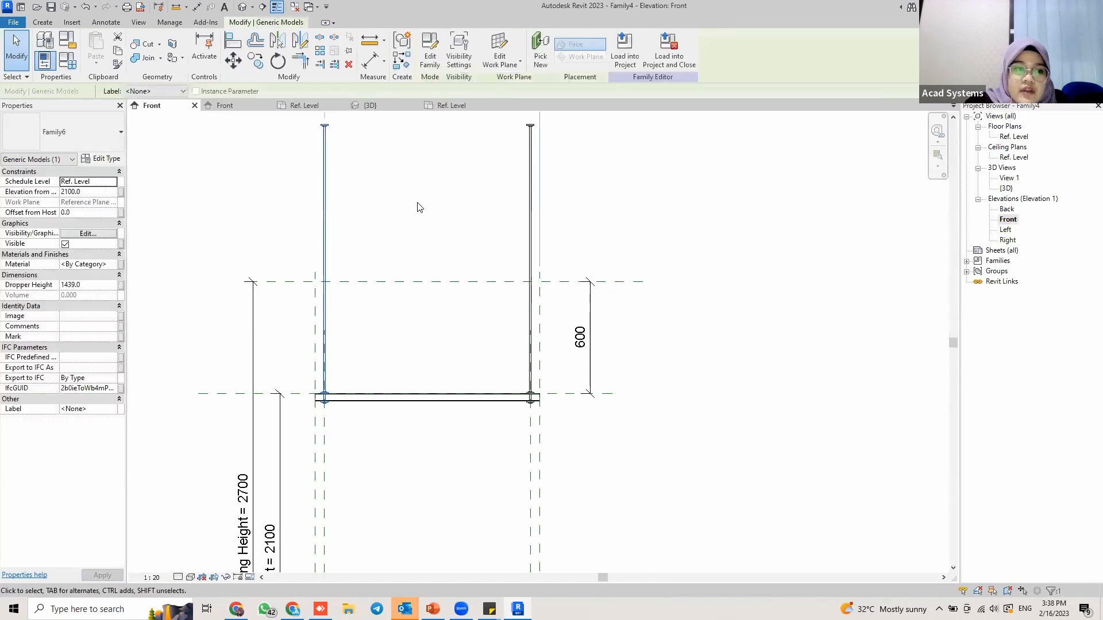
{"action": "left_click", "coordinate": [122, 285]}
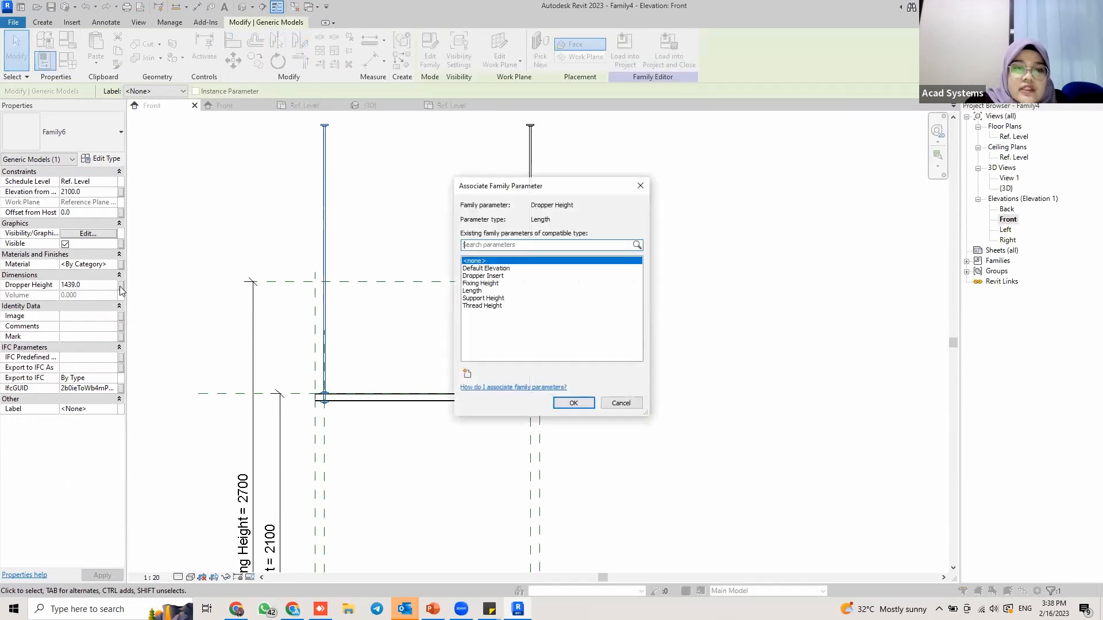
{"action": "left_click", "coordinate": [501, 306]}
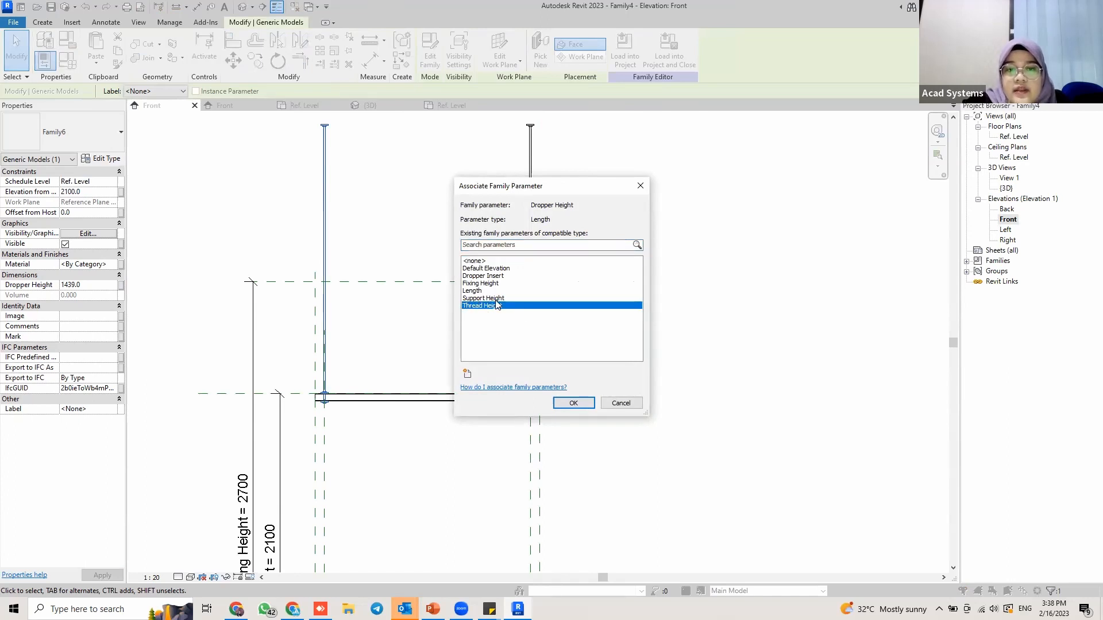
{"action": "left_click", "coordinate": [567, 406]}
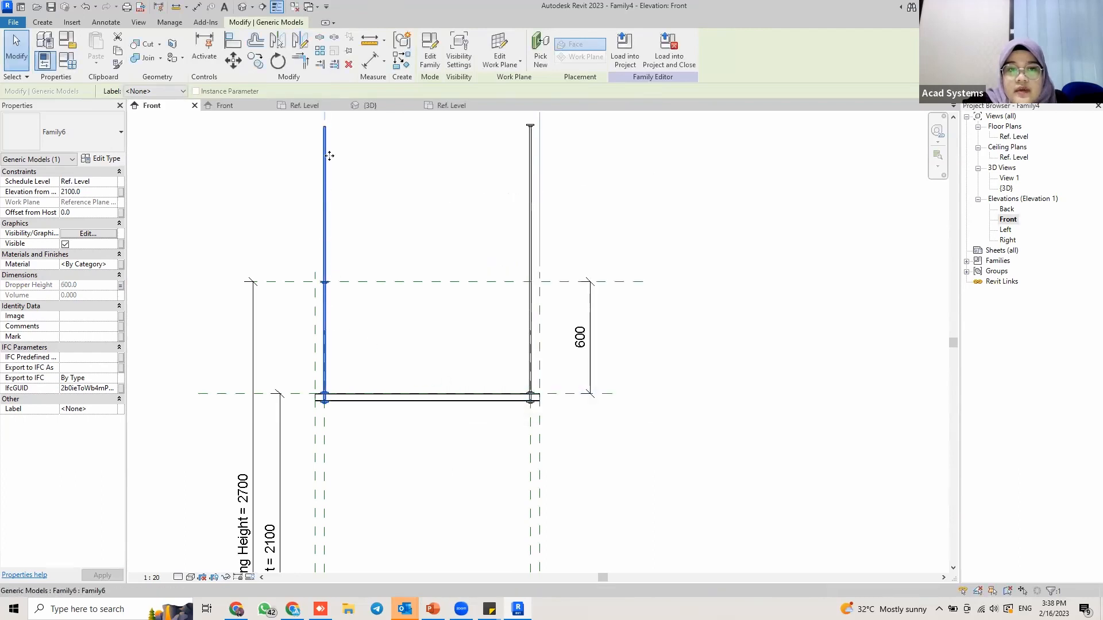
In Family6's front elevation, lock the rod extrusion's top end to the reference plane 10 mm below the uppermost one.
{"action": "left_click", "coordinate": [460, 106]}
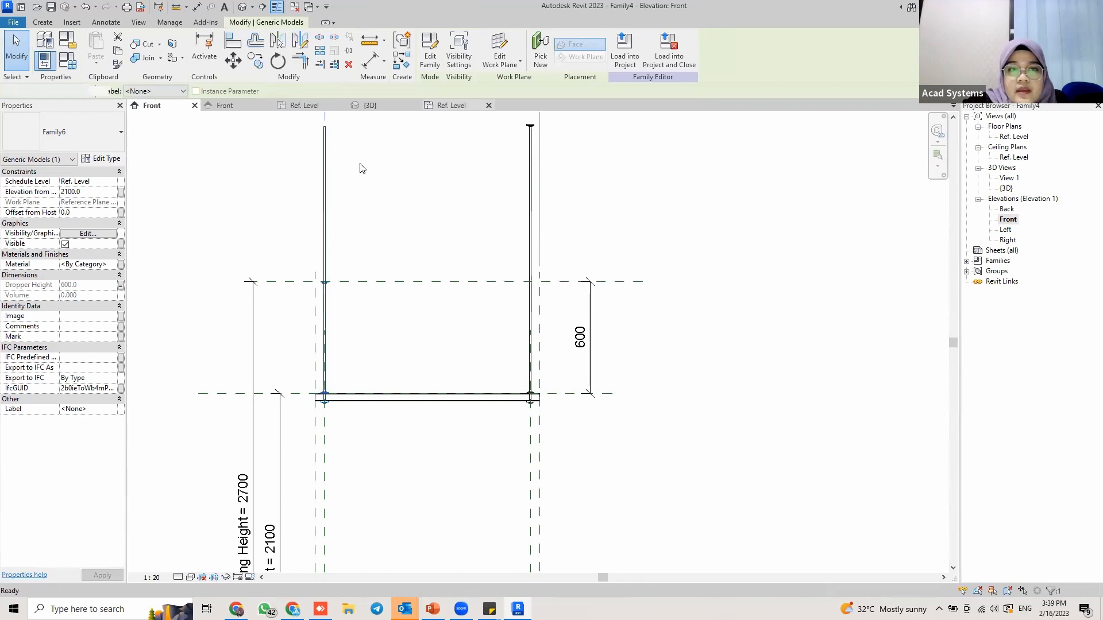
{"action": "left_click", "coordinate": [369, 107]}
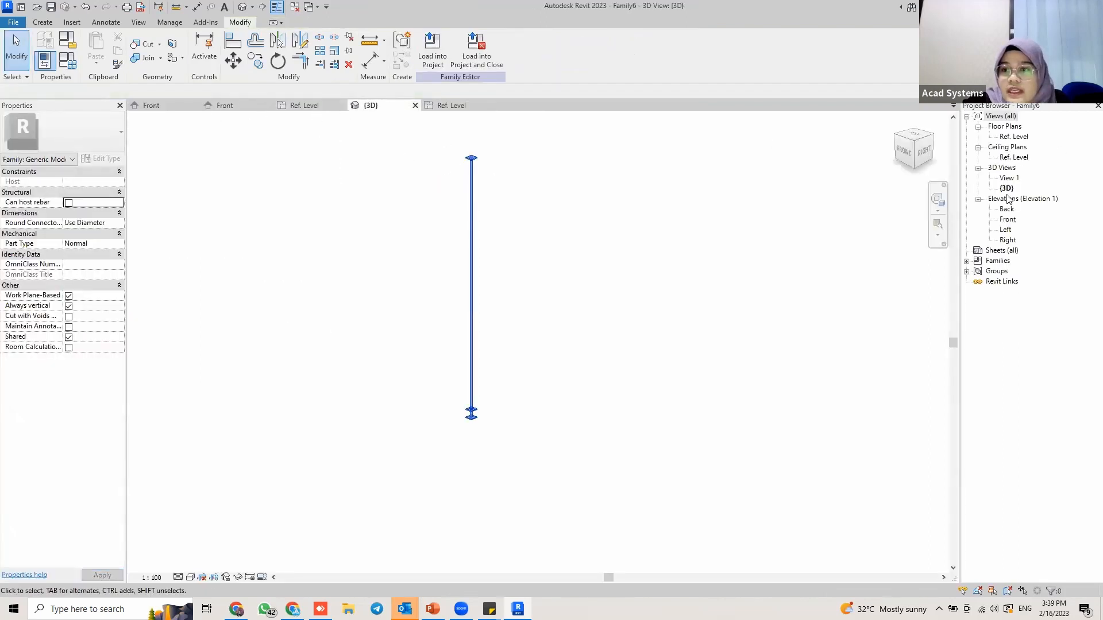
{"action": "double_click", "coordinate": [1007, 220]}
{"action": "left_click", "coordinate": [460, 167]}
{"action": "scroll", "coordinate": [463, 160], "scroll_direction": "up", "scroll_amount": 2}
{"action": "mouse_move", "coordinate": [444, 149]}
{"action": "left_mouse_down"}
{"action": "mouse_move", "coordinate": [447, 160]}
{"action": "mouse_move", "coordinate": [441, 148]}
{"action": "left_mouse_up"}
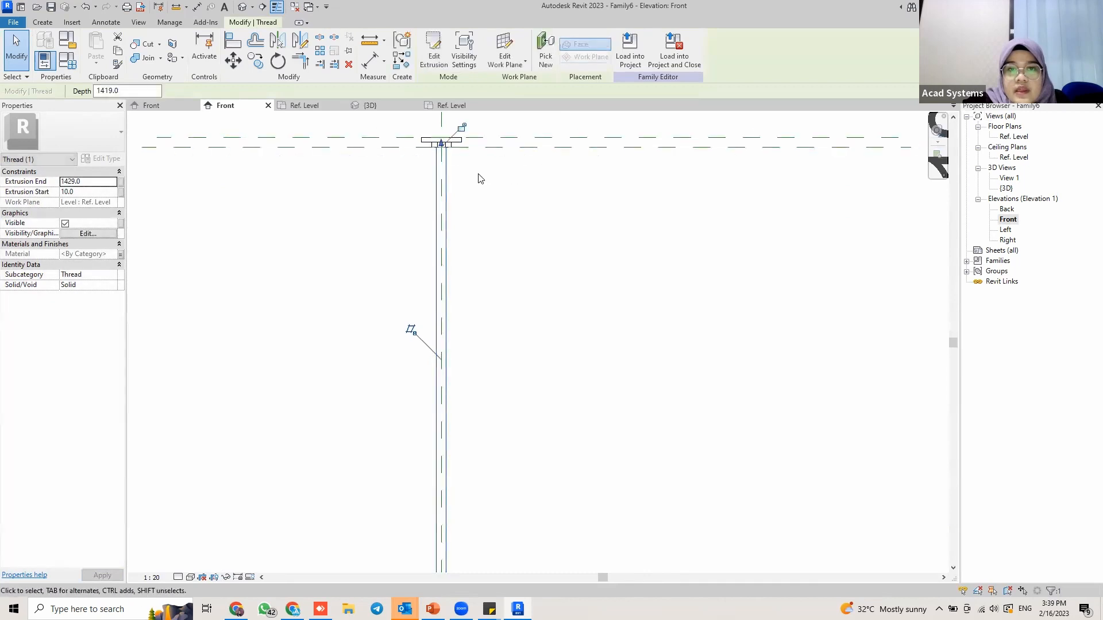
{"action": "scroll", "coordinate": [481, 175], "scroll_direction": "down", "scroll_amount": 1}
{"action": "scroll", "coordinate": [449, 157], "scroll_direction": "up", "scroll_amount": 3}
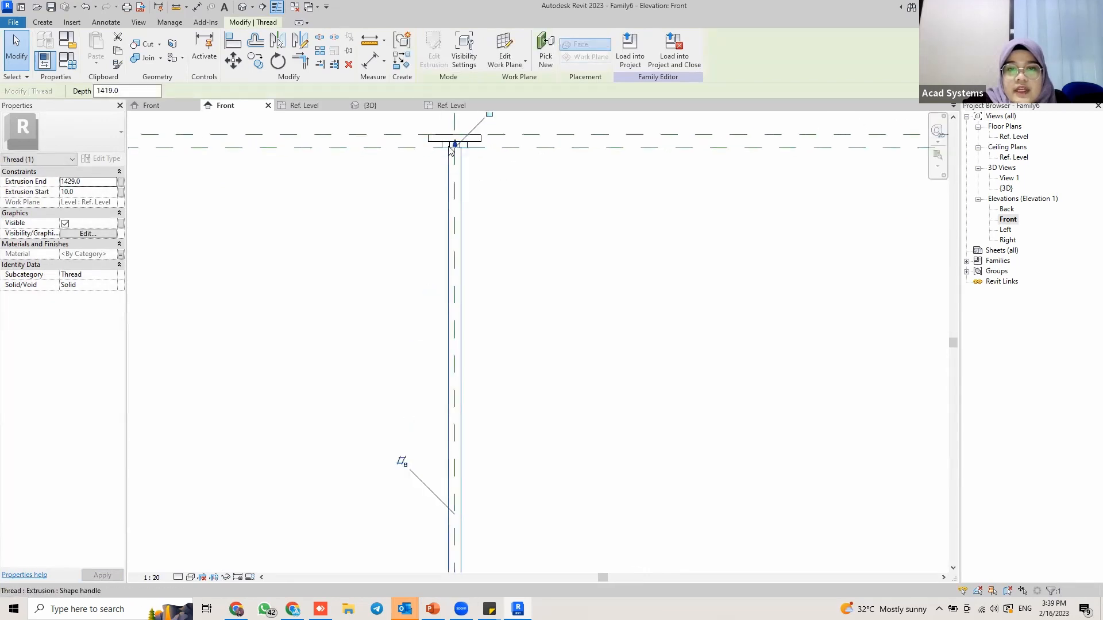
{"action": "scroll", "coordinate": [551, 158], "scroll_direction": "down", "scroll_amount": 2}
{"action": "middle_click_drag", "start_coordinate": [718, 173], "coordinate": [453, 180]}
{"action": "scroll", "coordinate": [453, 179], "scroll_direction": "down", "scroll_amount": 1}
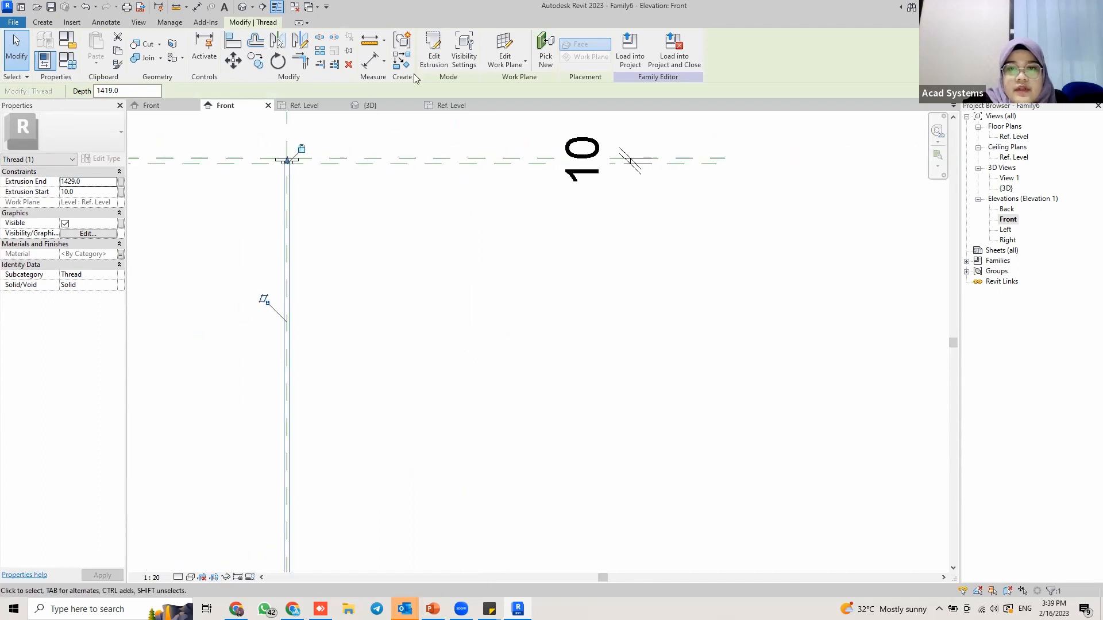
Reload the Family6 dropper into Family4, overwriting the existing version, and check the left dropper's top end in the front elevation.
{"action": "left_click", "coordinate": [632, 56]}
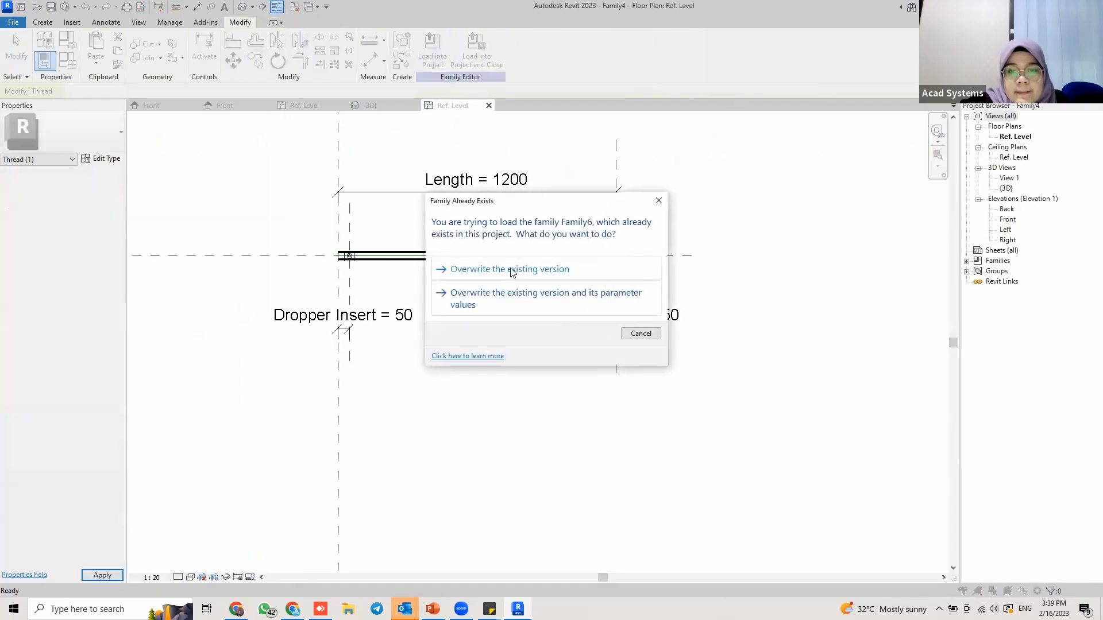
{"action": "left_click", "coordinate": [529, 270]}
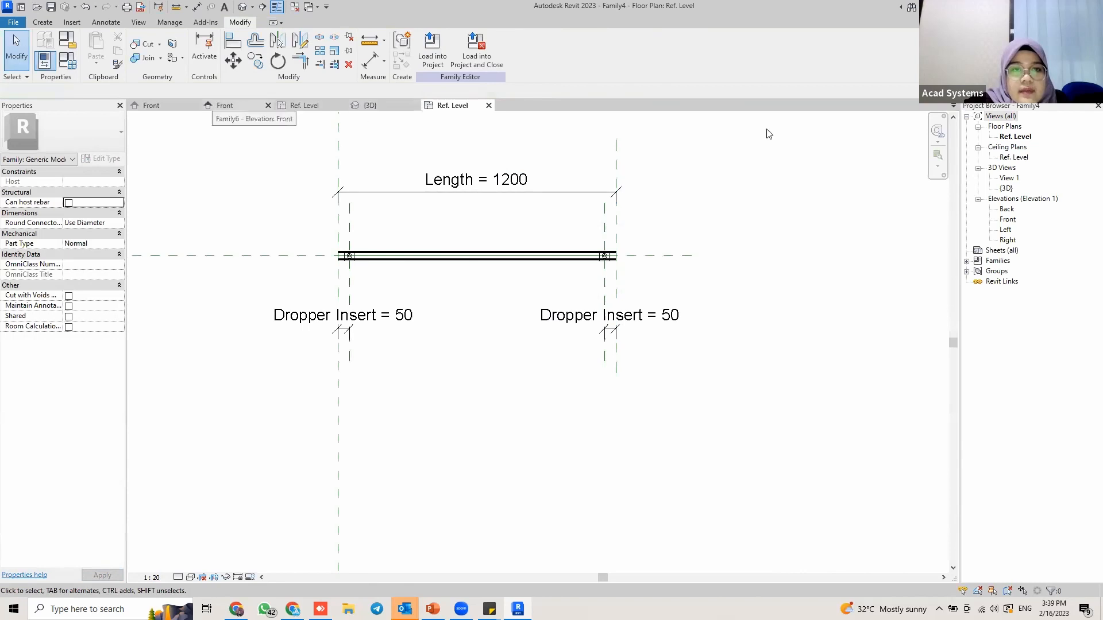
{"action": "left_click", "coordinate": [1006, 220]}
{"action": "double_click", "coordinate": [1006, 220]}
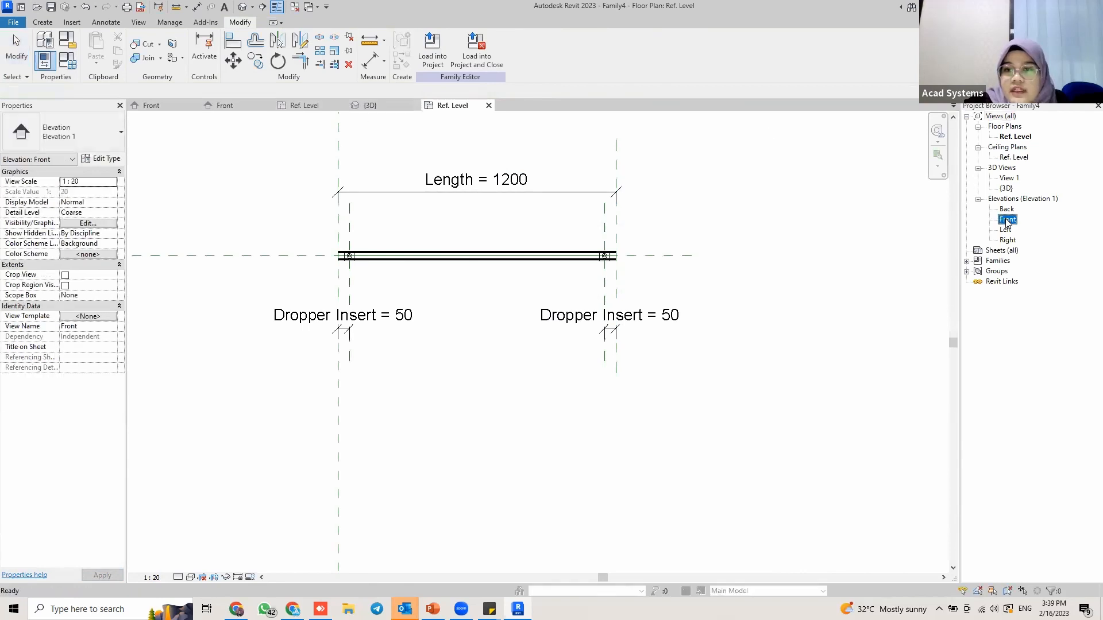
{"action": "scroll", "coordinate": [409, 278], "scroll_direction": "up", "scroll_amount": 4}
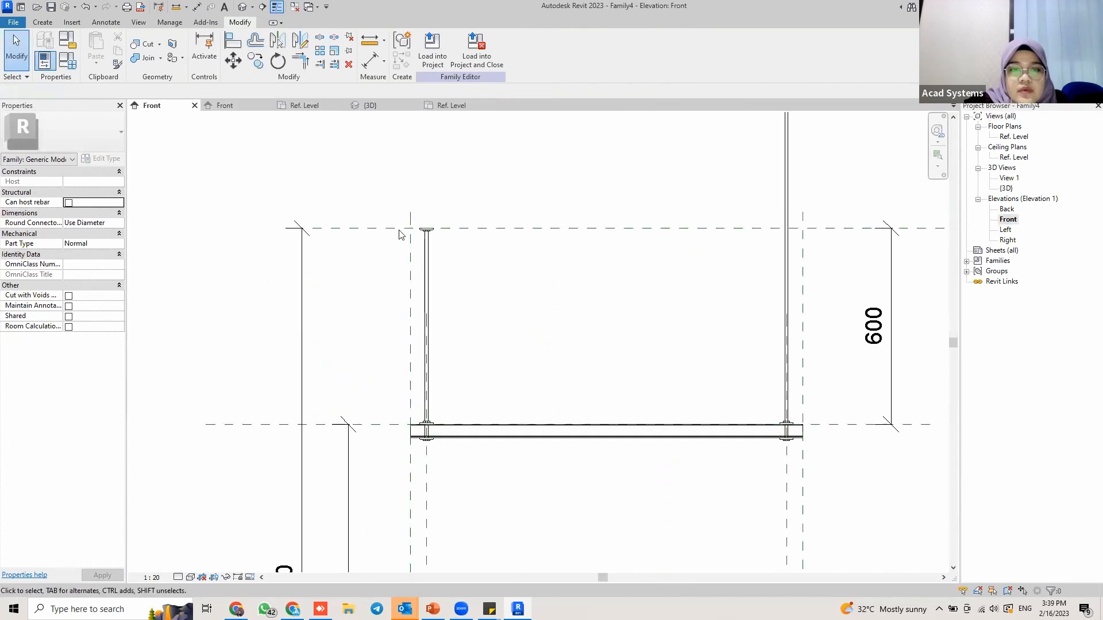
{"action": "scroll", "coordinate": [446, 226], "scroll_direction": "up", "scroll_amount": 2}
{"action": "scroll", "coordinate": [451, 241], "scroll_direction": "up", "scroll_amount": 2}
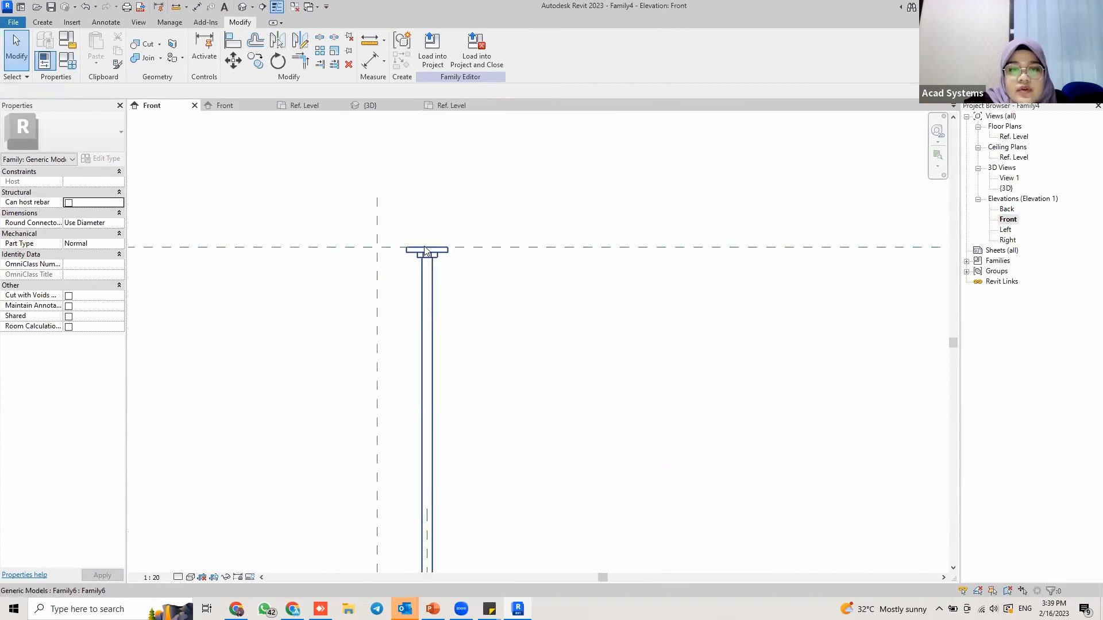
{"action": "scroll", "coordinate": [425, 250], "scroll_direction": "down", "scroll_amount": 5}
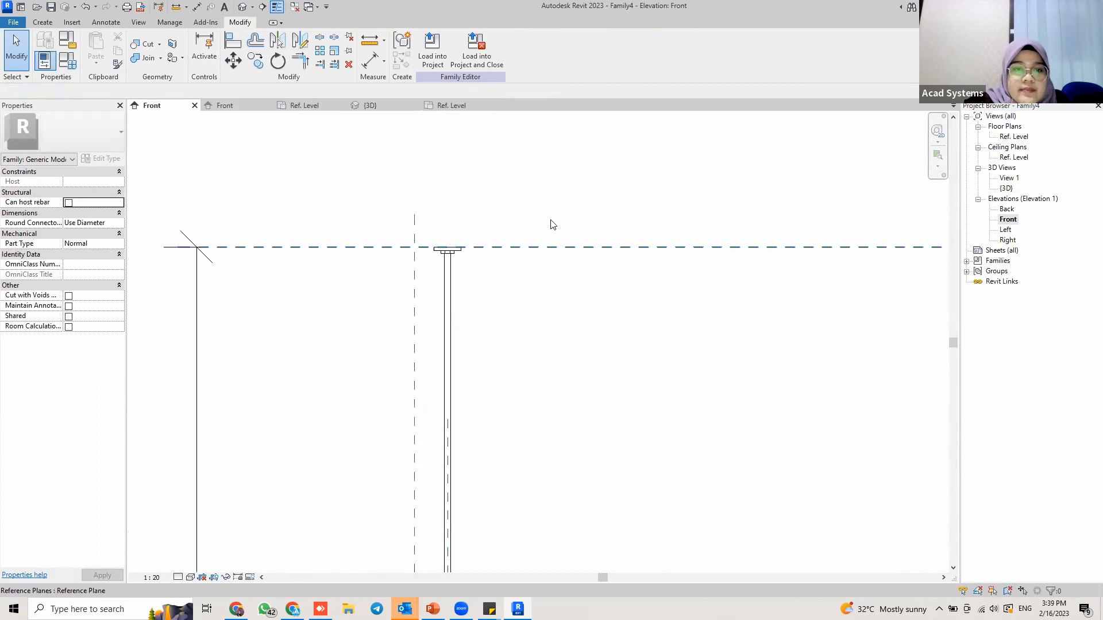
Associate the right dropper's Dropper Height with the Thread Height family parameter.
{"action": "left_click", "coordinate": [520, 198]}
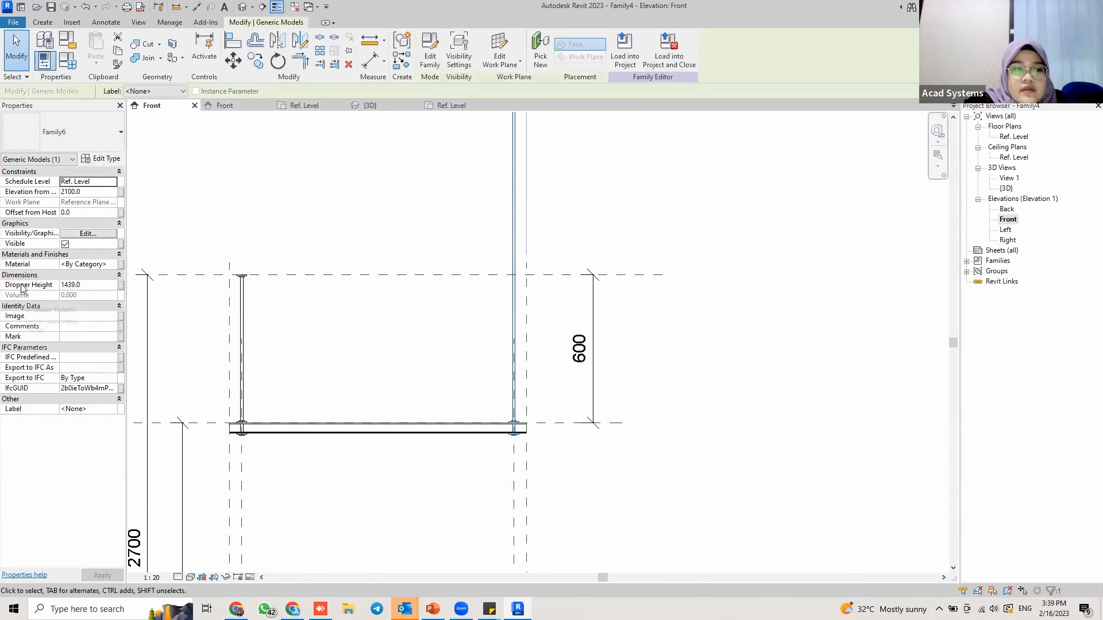
{"action": "left_click", "coordinate": [121, 286]}
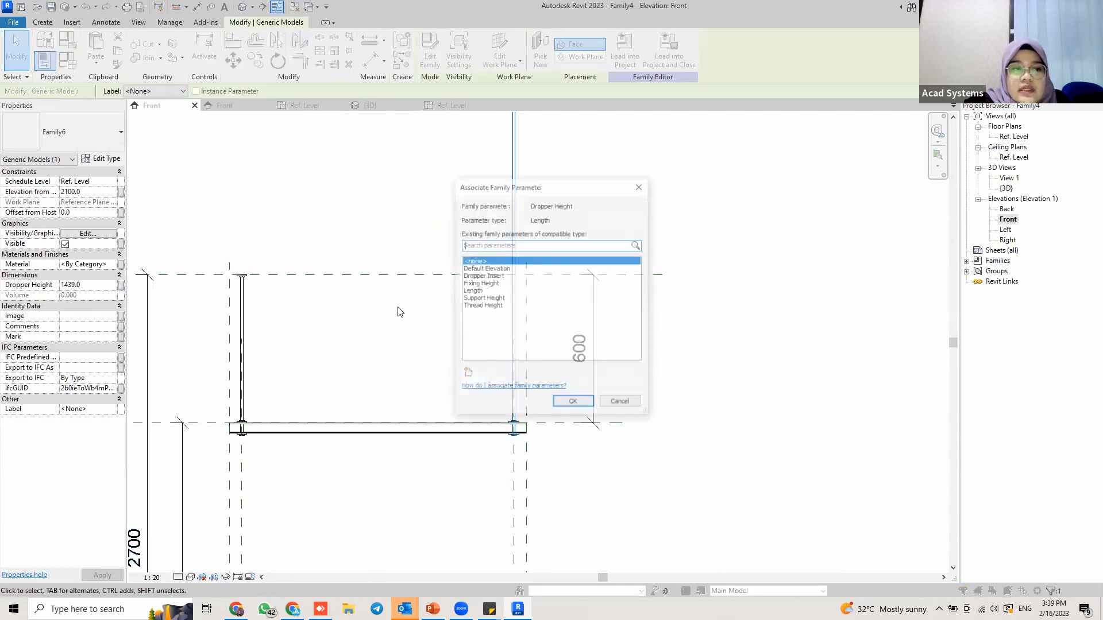
{"action": "left_click", "coordinate": [483, 305]}
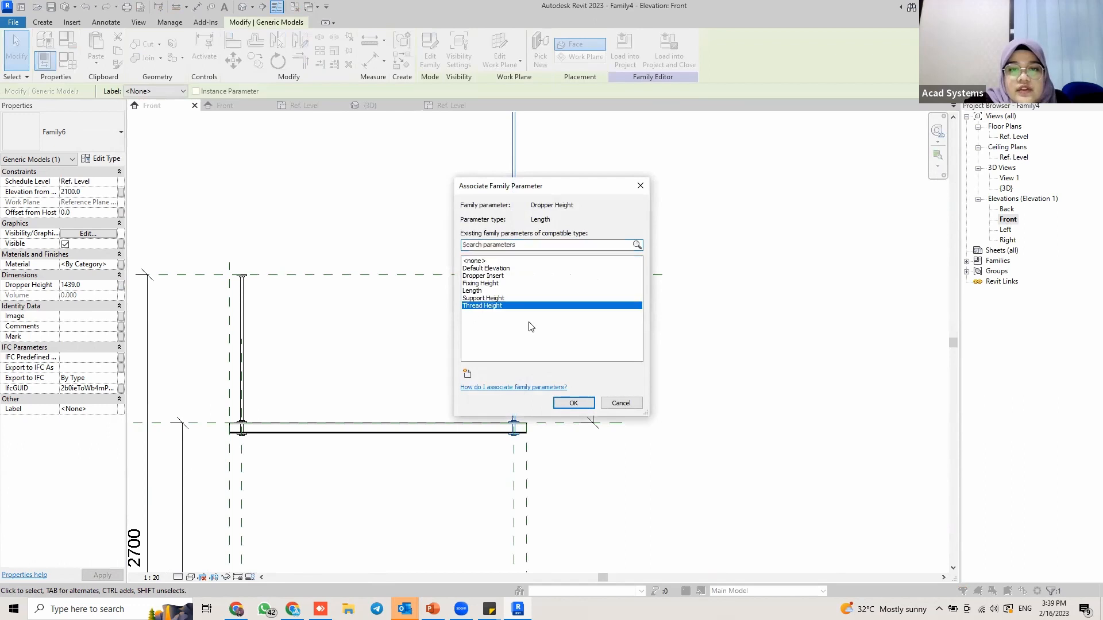
{"action": "left_click", "coordinate": [573, 402]}
{"action": "scroll", "coordinate": [439, 287], "scroll_direction": "down", "scroll_amount": 1}
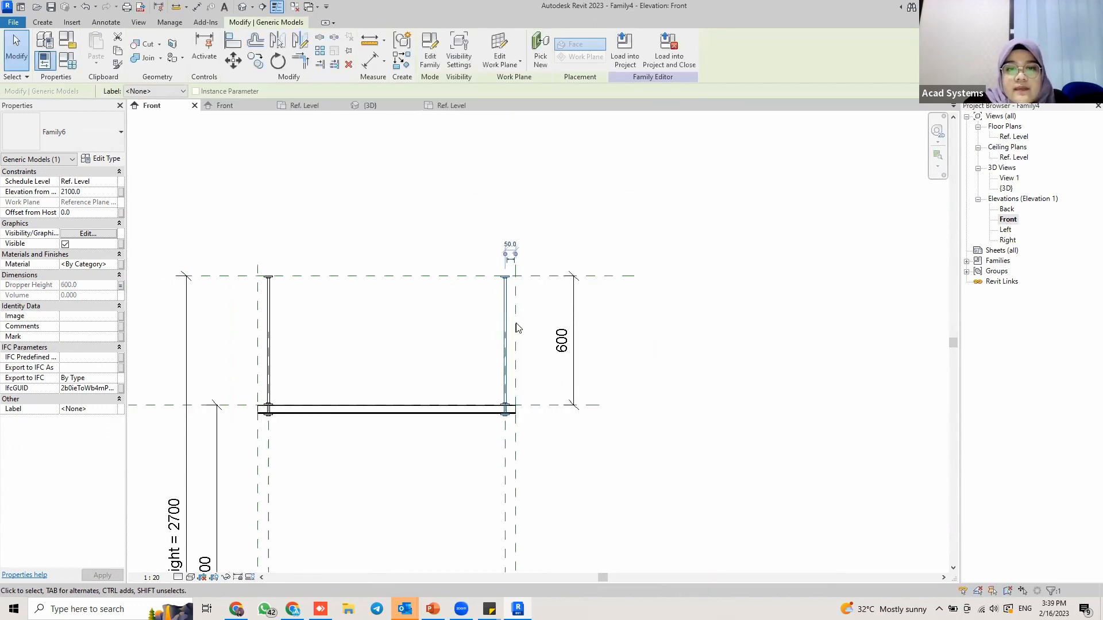
{"action": "left_click", "coordinate": [480, 300]}
{"action": "scroll", "coordinate": [328, 340], "scroll_direction": "down", "scroll_amount": 1}
{"action": "middle_click_drag", "start_coordinate": [383, 319], "coordinate": [417, 282]}
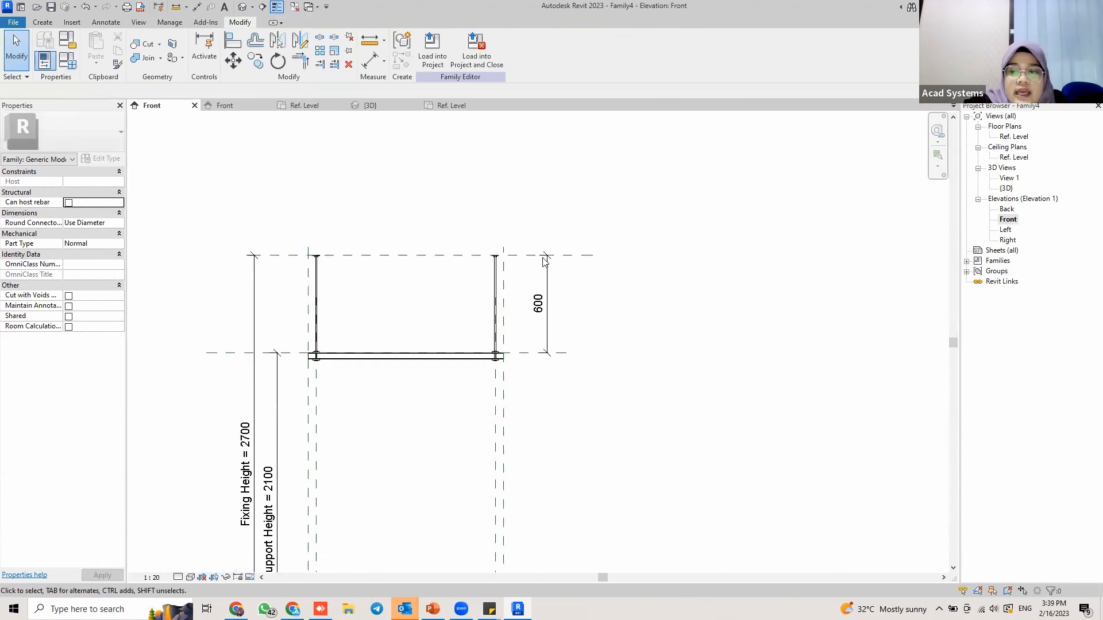
{"action": "scroll", "coordinate": [432, 308], "scroll_direction": "up", "scroll_amount": 3}
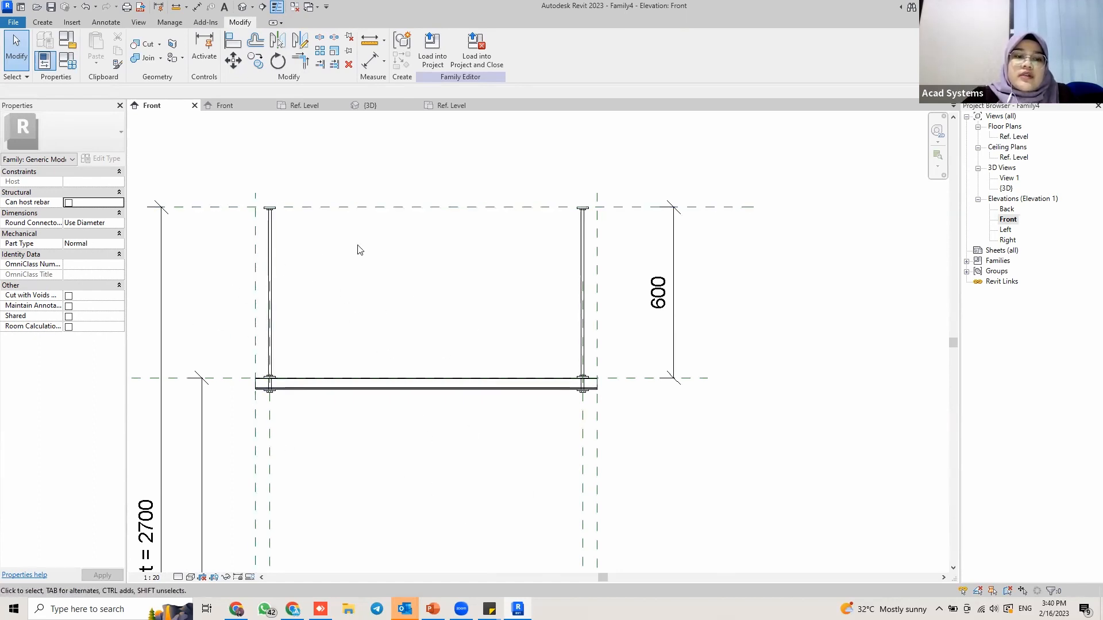
Inspect the channel and both droppers of Family4 in the default 3D view.
{"action": "left_click", "coordinate": [242, 6]}
{"action": "middle_click_drag", "start_coordinate": [593, 293], "coordinate": [549, 320], "text": "shift"}
{"action": "scroll", "coordinate": [565, 320], "scroll_direction": "up", "scroll_amount": 2}
{"action": "middle_click_drag", "start_coordinate": [548, 321], "coordinate": [620, 334], "text": "shift"}
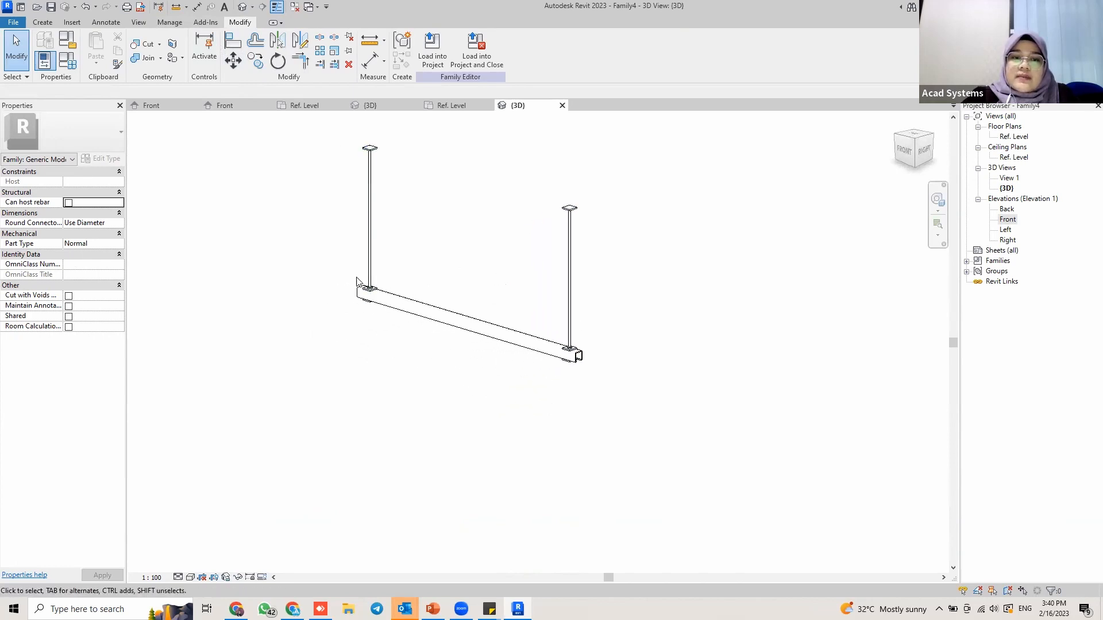
{"action": "middle_click_drag", "start_coordinate": [394, 285], "coordinate": [399, 371]}
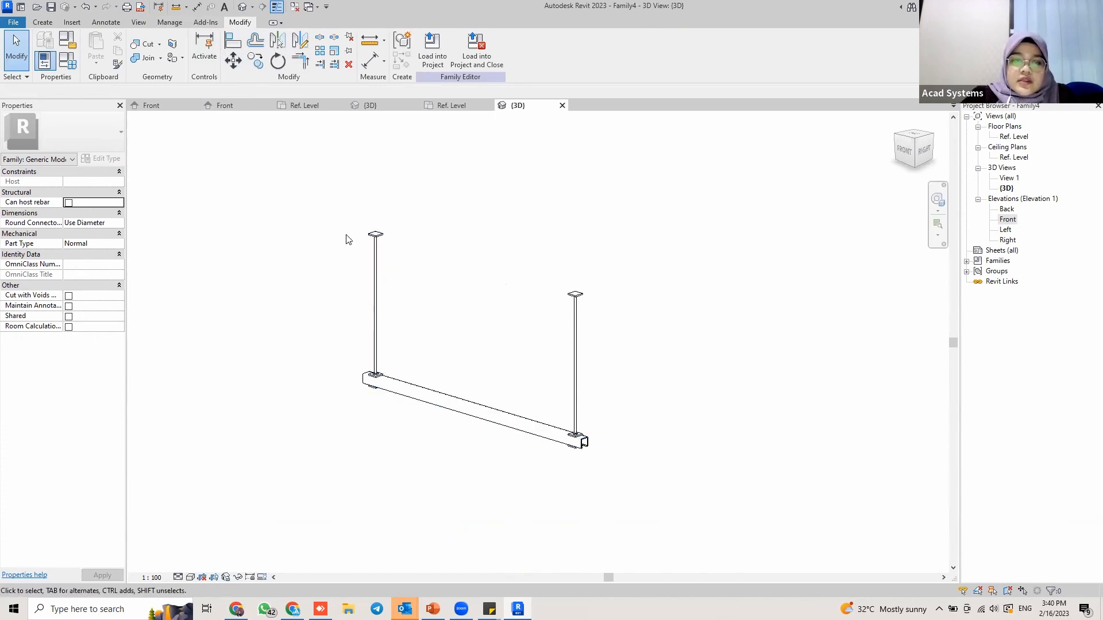
{"action": "scroll", "coordinate": [443, 369], "scroll_direction": "up", "scroll_amount": 2}
{"action": "scroll", "coordinate": [410, 315], "scroll_direction": "down", "scroll_amount": 2}
{"action": "middle_click_drag", "start_coordinate": [410, 314], "coordinate": [402, 378]}
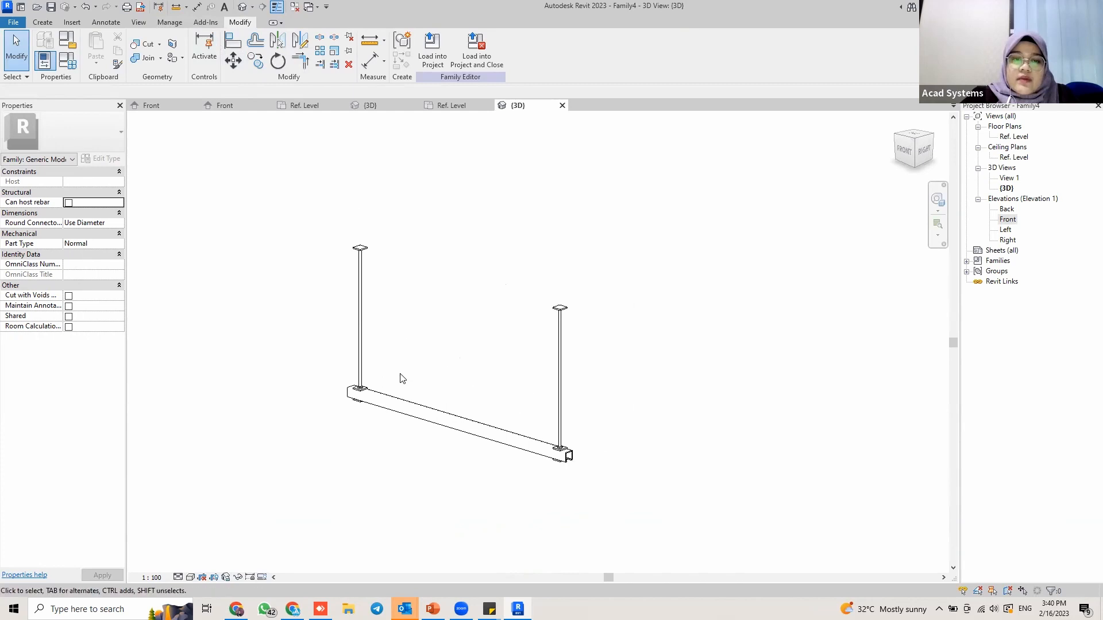
{"action": "left_click", "coordinate": [402, 409]}
{"action": "left_click", "coordinate": [431, 265]}
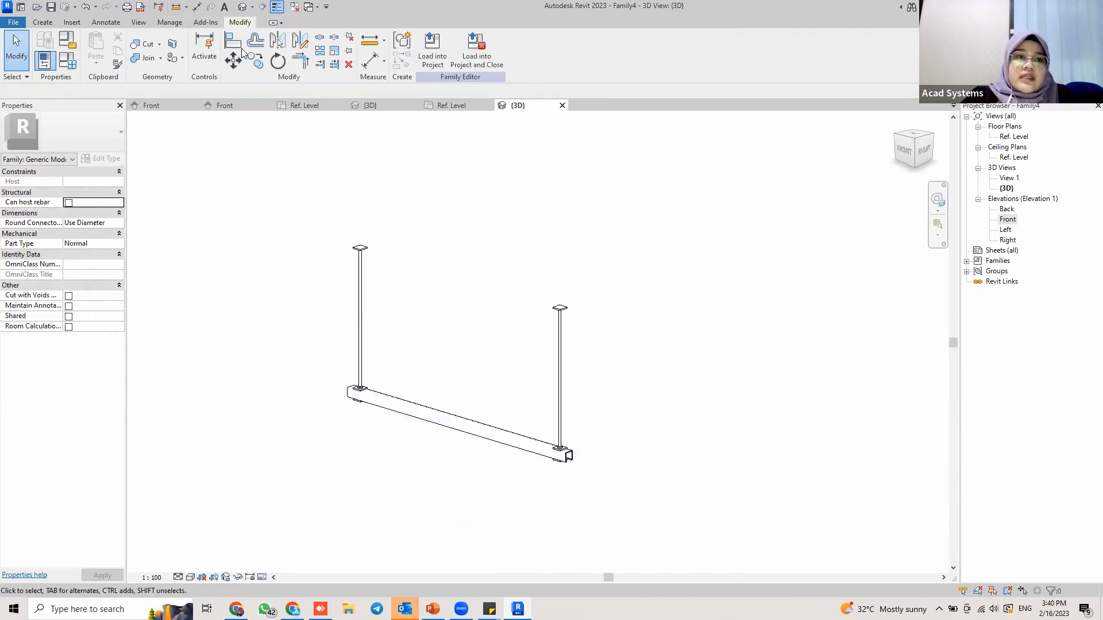
Create a Strut subcategory under Generic Models in the family's object styles and apply it.
{"action": "left_click", "coordinate": [166, 21]}
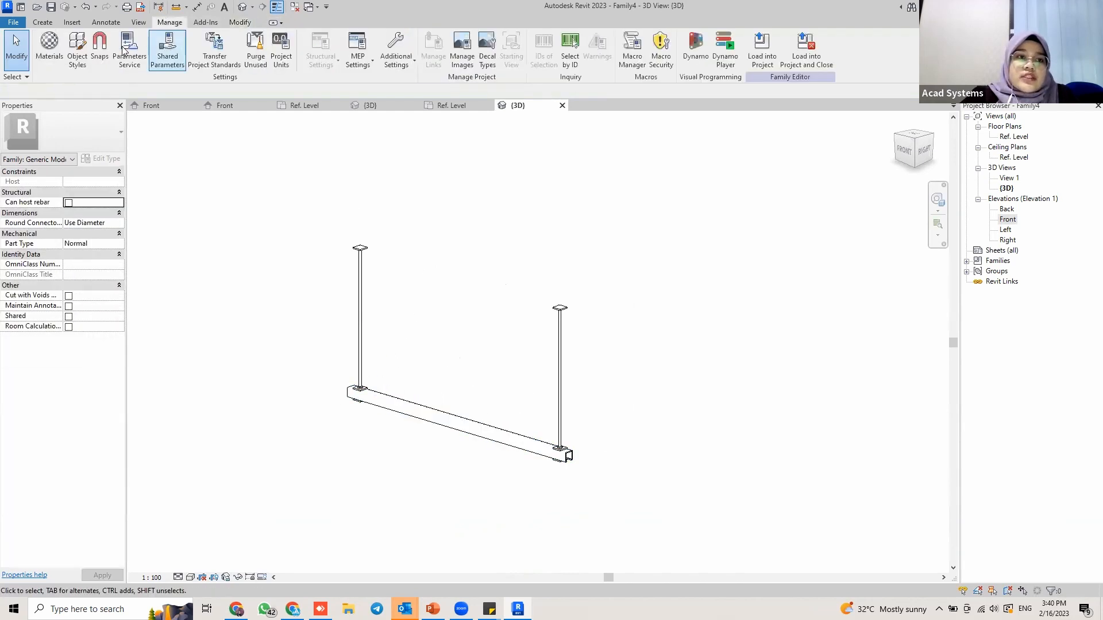
{"action": "left_click", "coordinate": [77, 51]}
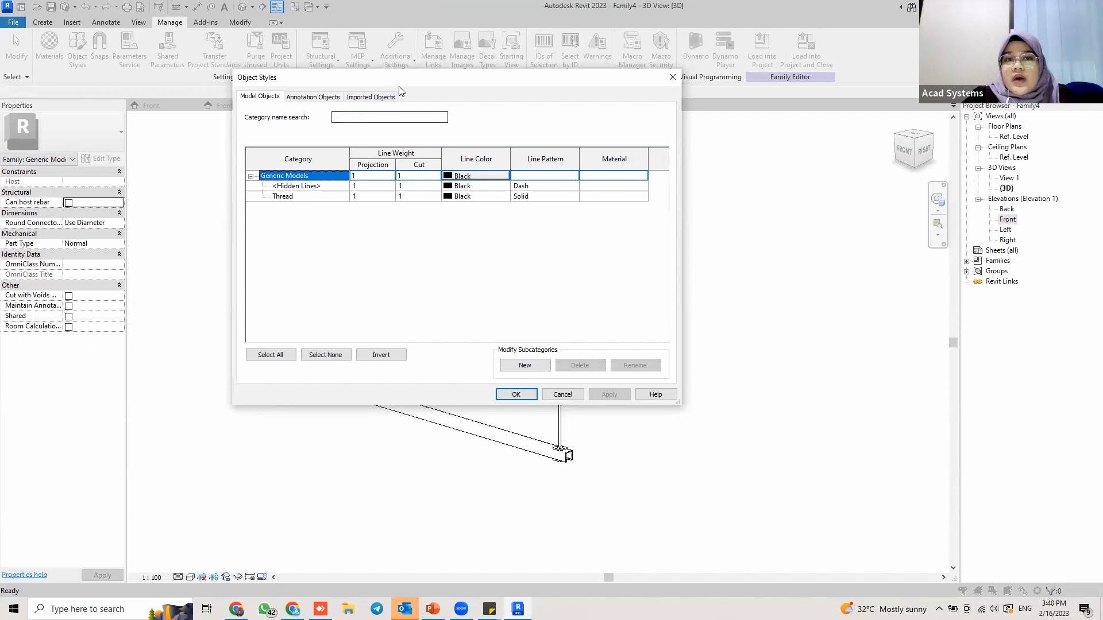
{"action": "left_click_drag", "start_coordinate": [504, 76], "coordinate": [212, 66]}
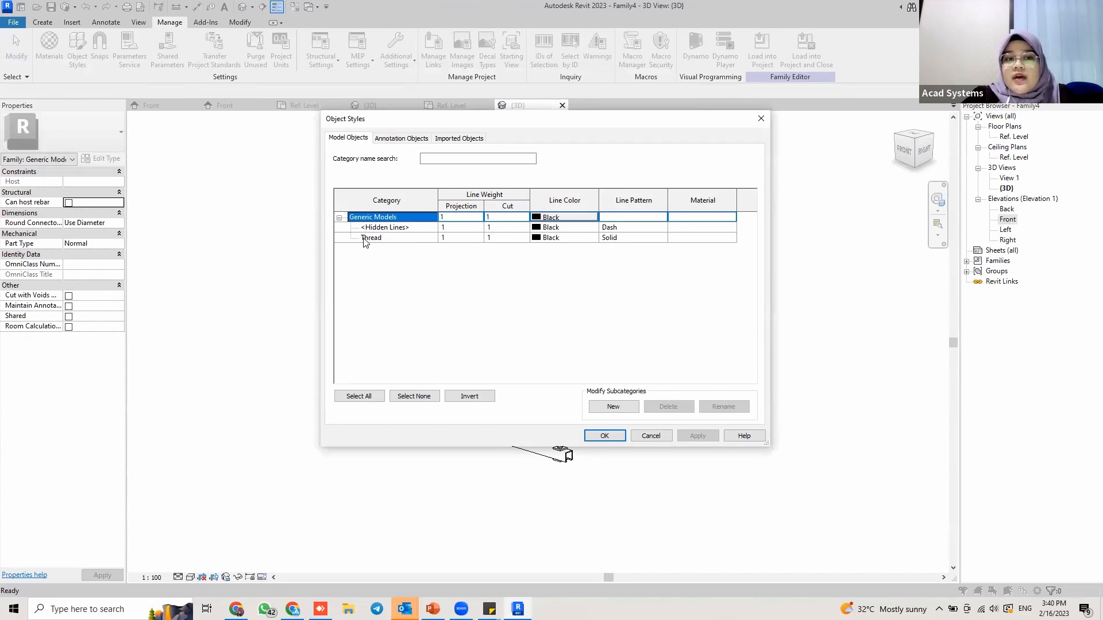
{"action": "left_click_drag", "start_coordinate": [453, 121], "coordinate": [316, 94]}
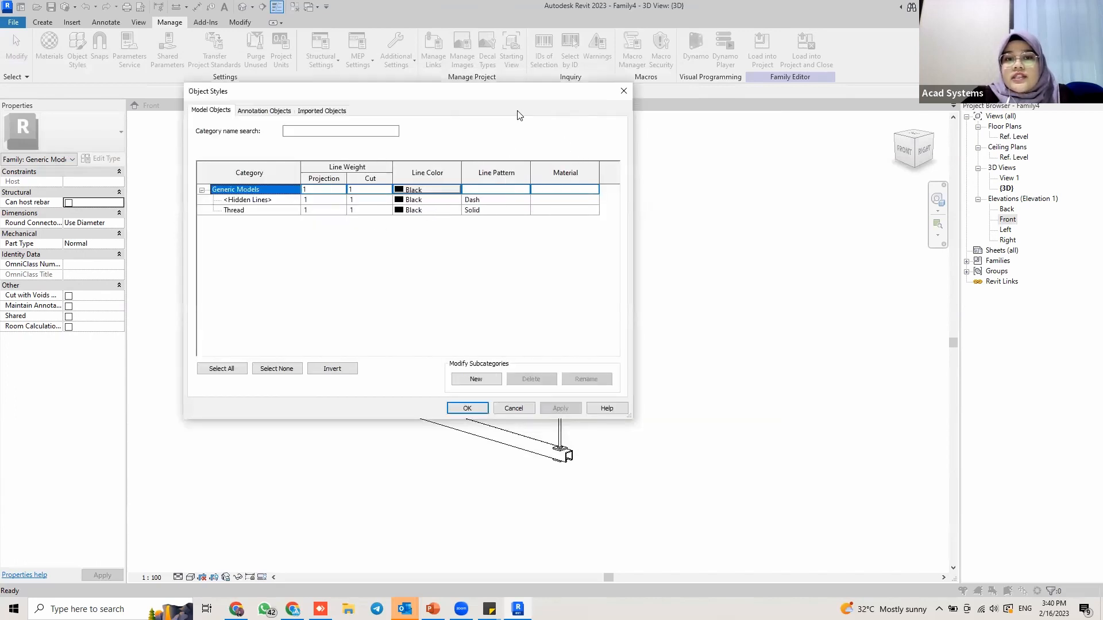
{"action": "left_click_drag", "start_coordinate": [501, 95], "coordinate": [384, 89]}
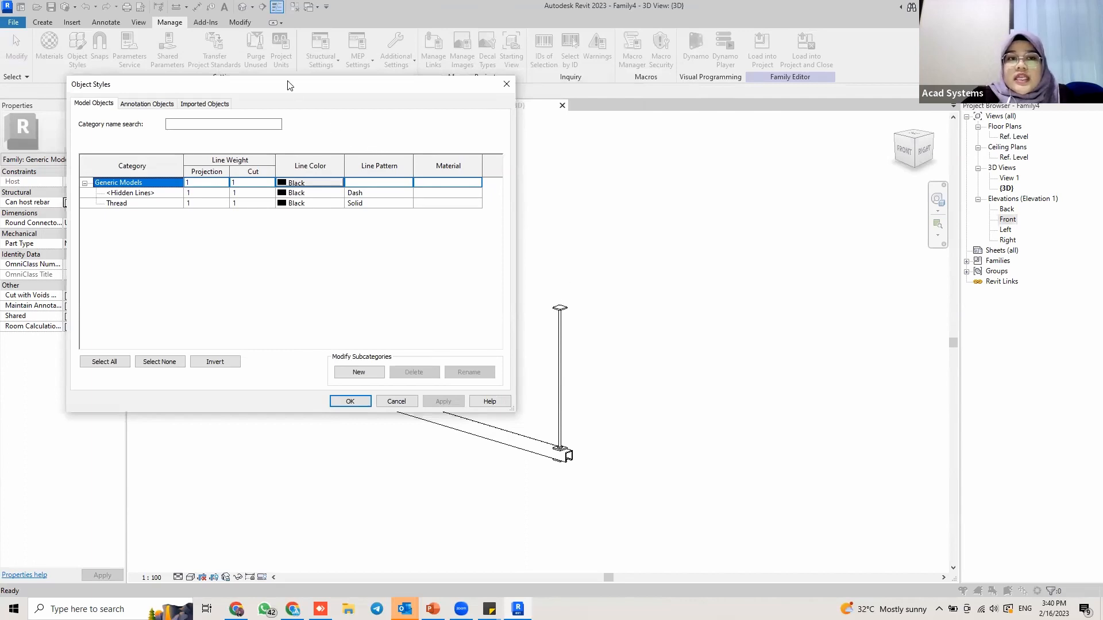
{"action": "left_click_drag", "start_coordinate": [521, 113], "coordinate": [523, 113]}
{"action": "left_click", "coordinate": [349, 230]}
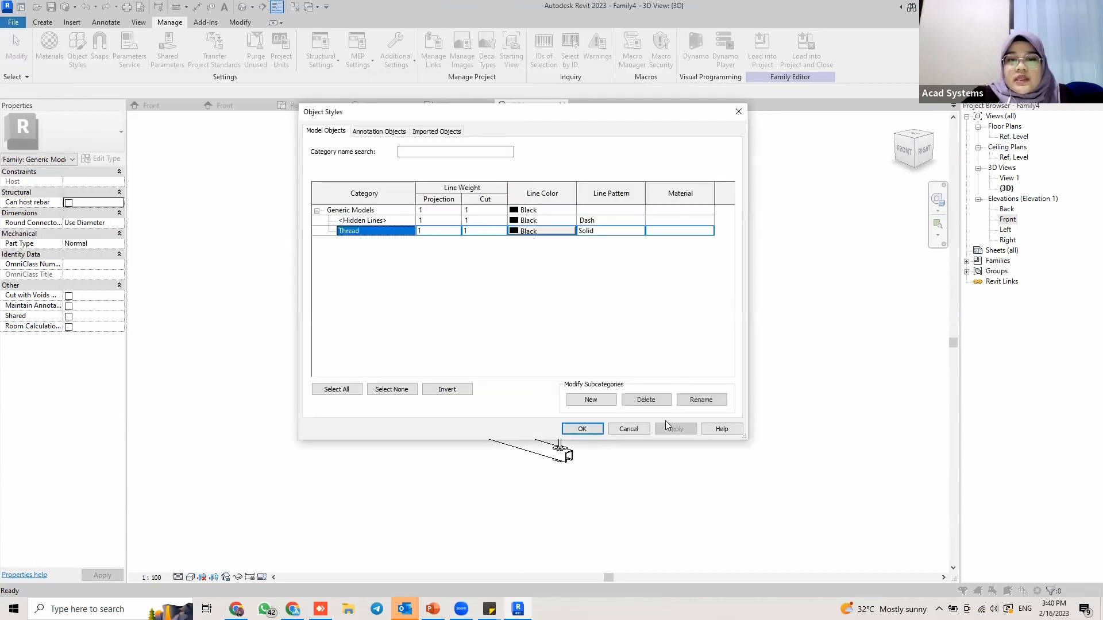
{"action": "left_click", "coordinate": [590, 399]}
{"action": "left_click", "coordinate": [532, 263]}
{"action": "type", "text": "Strut"}
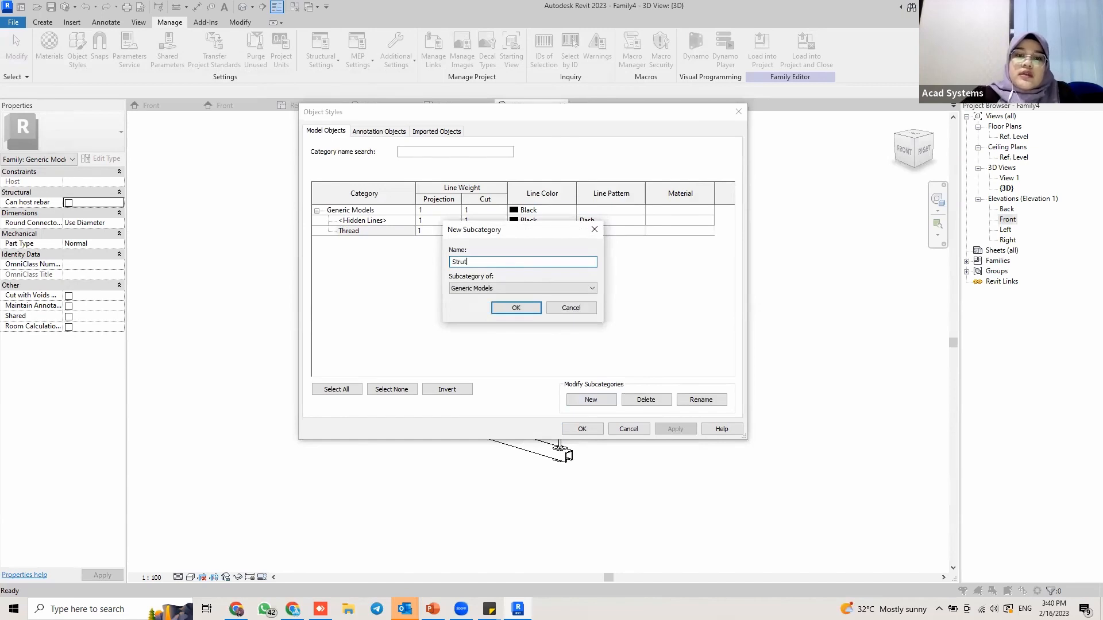
{"action": "left_click", "coordinate": [517, 308]}
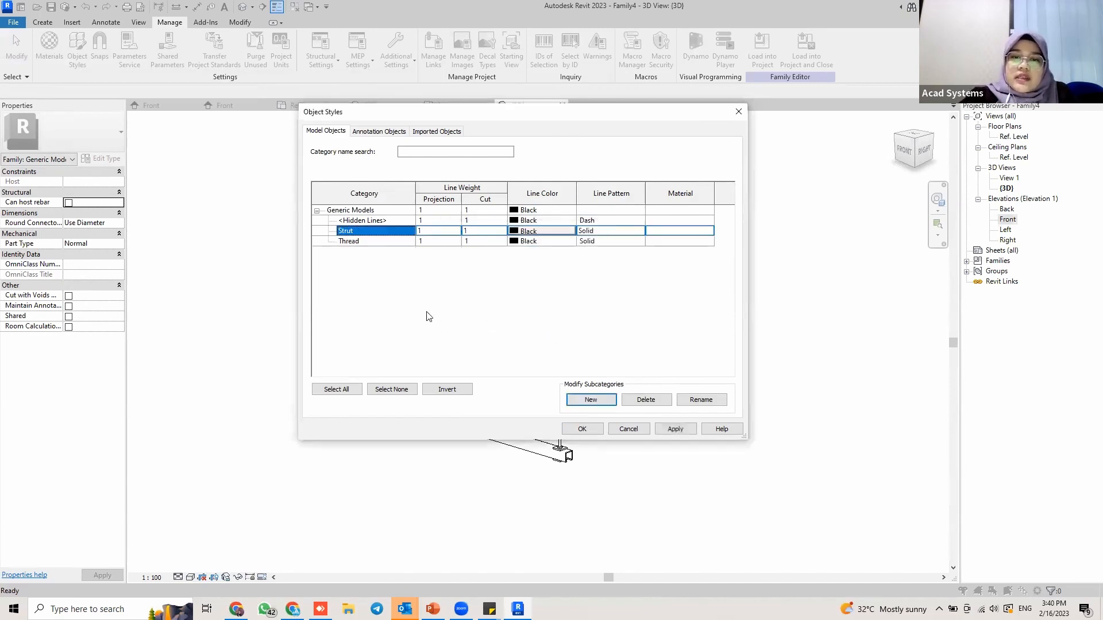
{"action": "left_click", "coordinate": [677, 431]}
{"action": "left_click", "coordinate": [582, 430]}
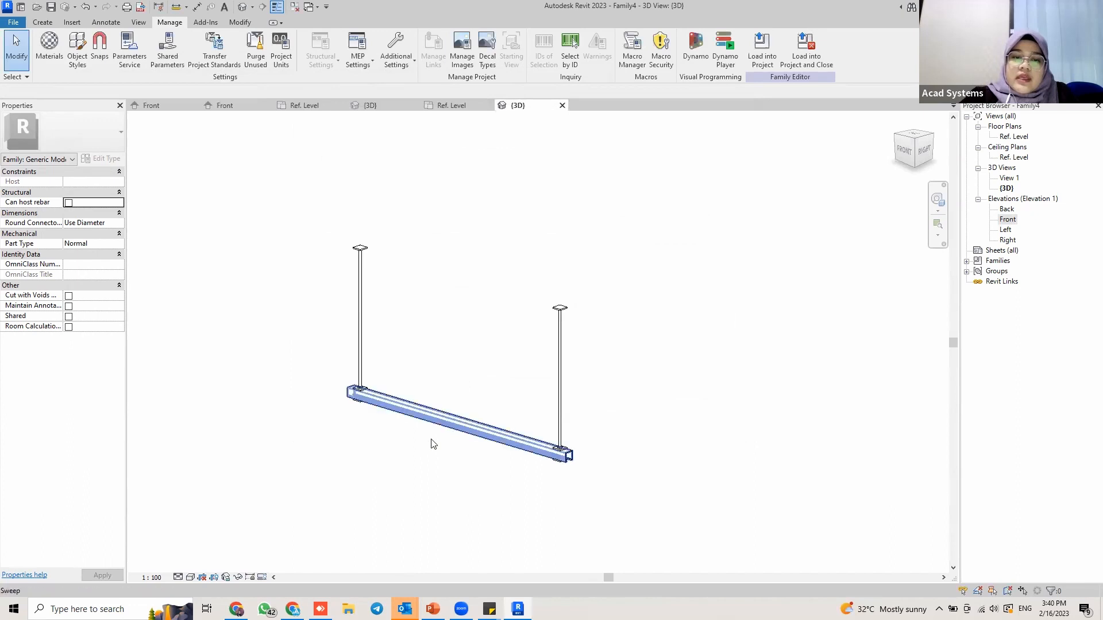
Assign the channel sweep to the Strut subcategory.
{"action": "left_click", "coordinate": [391, 414]}
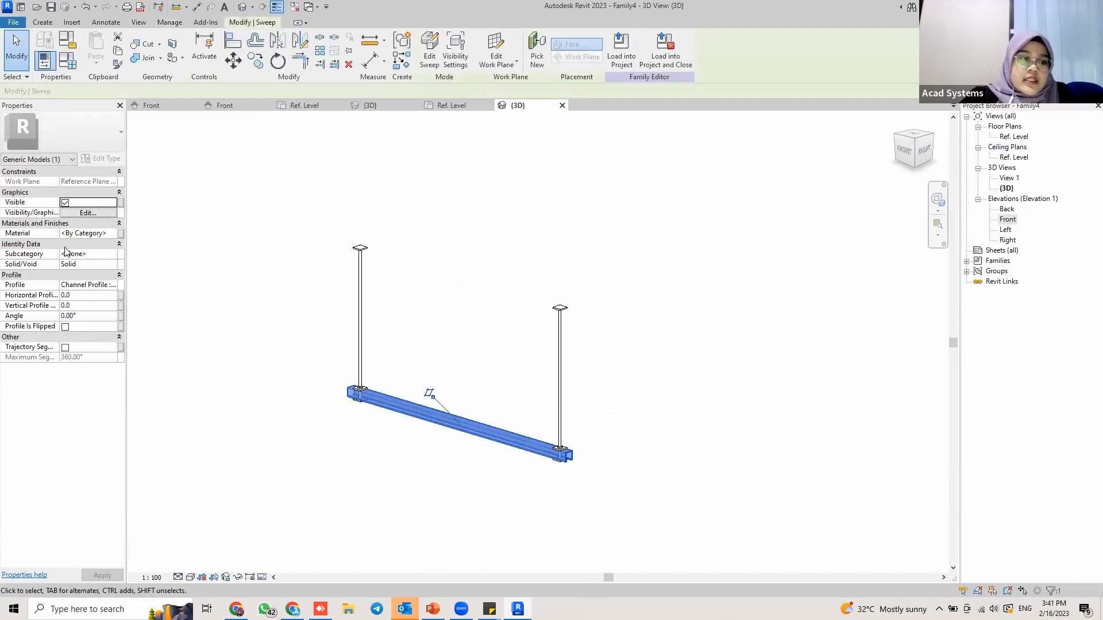
{"action": "left_click", "coordinate": [112, 254]}
{"action": "left_click", "coordinate": [72, 289]}
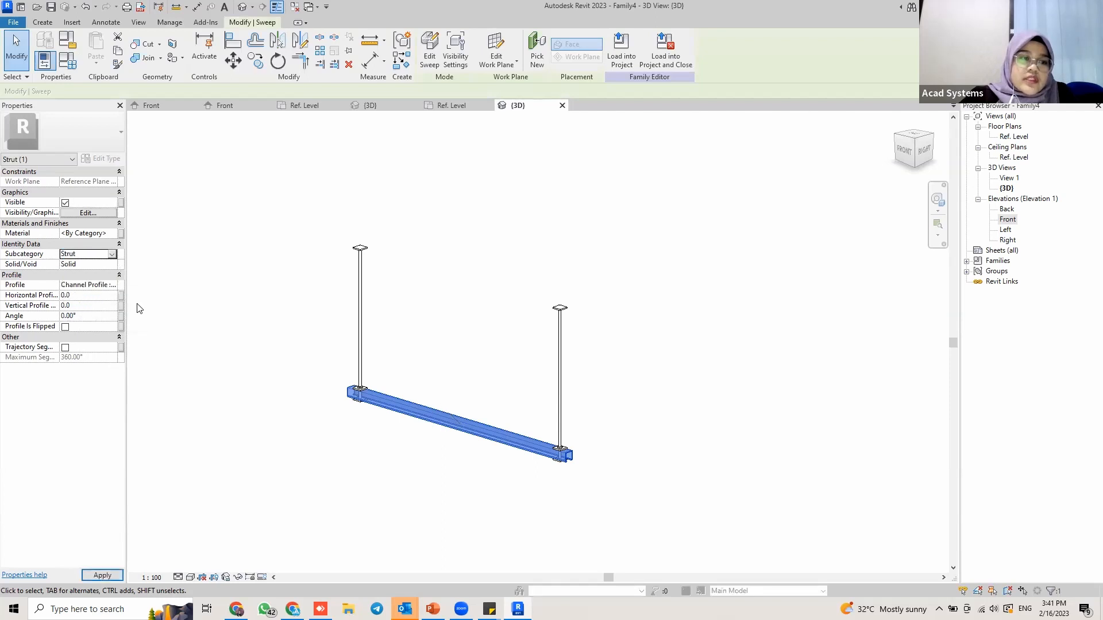
{"action": "left_click", "coordinate": [362, 446]}
{"action": "scroll", "coordinate": [475, 426], "scroll_direction": "down", "scroll_amount": 1}
{"action": "middle_click_drag", "start_coordinate": [473, 426], "coordinate": [534, 359], "text": "shift"}
{"action": "scroll", "coordinate": [525, 374], "scroll_direction": "up", "scroll_amount": 2}
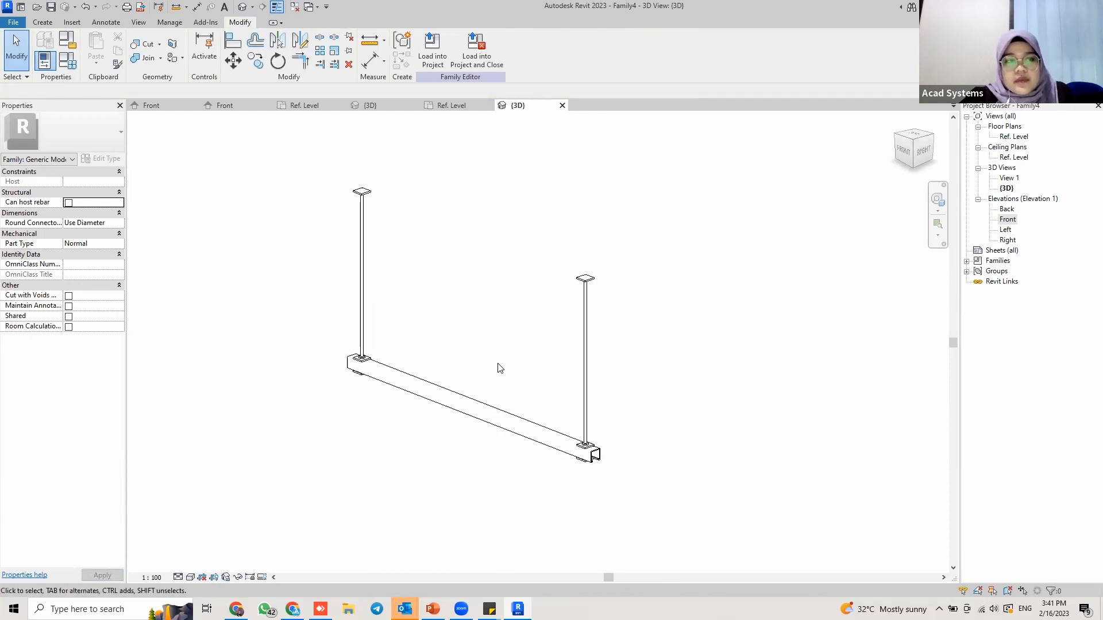
{"action": "left_click", "coordinate": [362, 270]}
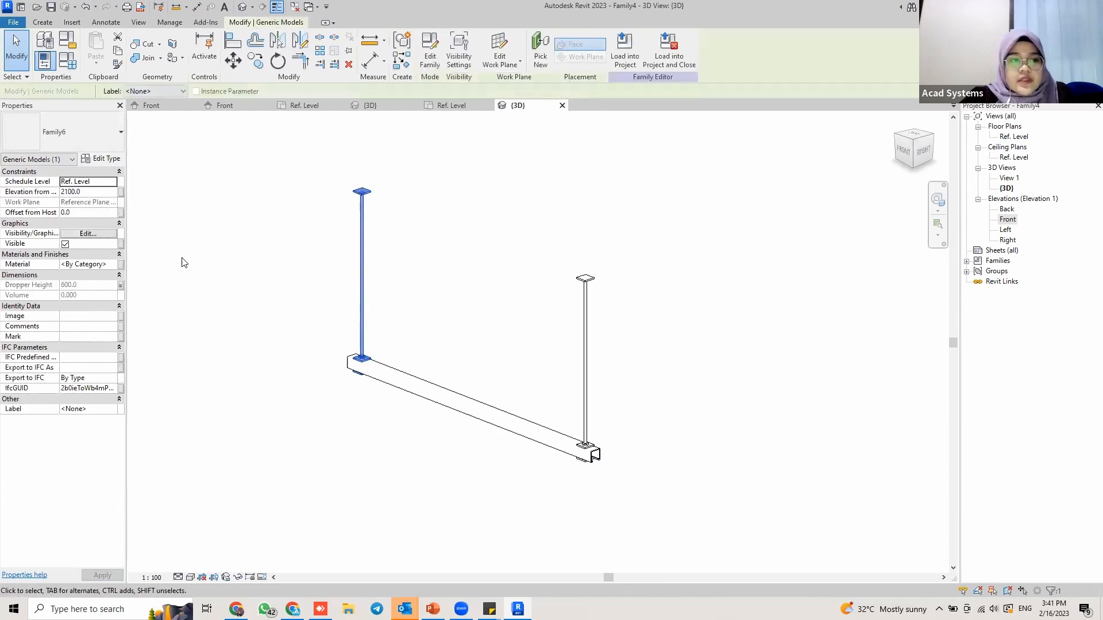
{"action": "left_click", "coordinate": [121, 264]}
{"action": "left_click", "coordinate": [641, 186]}
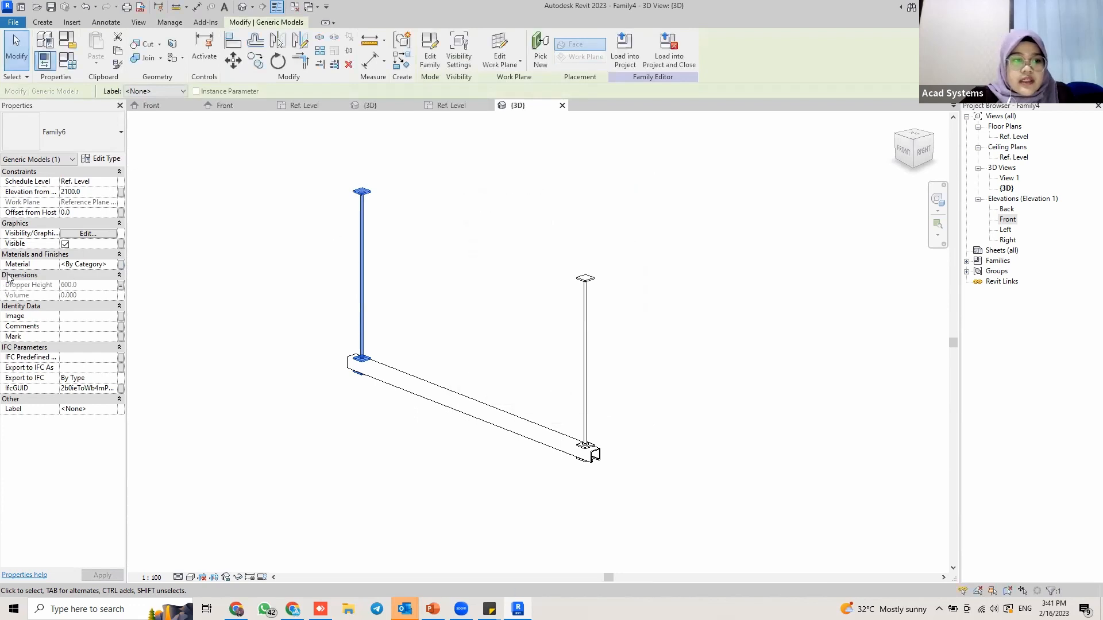
Associate both droppers' material with a new instance family parameter named Material, grouped under Materials and Finishes.
{"action": "left_click", "coordinate": [586, 304]}
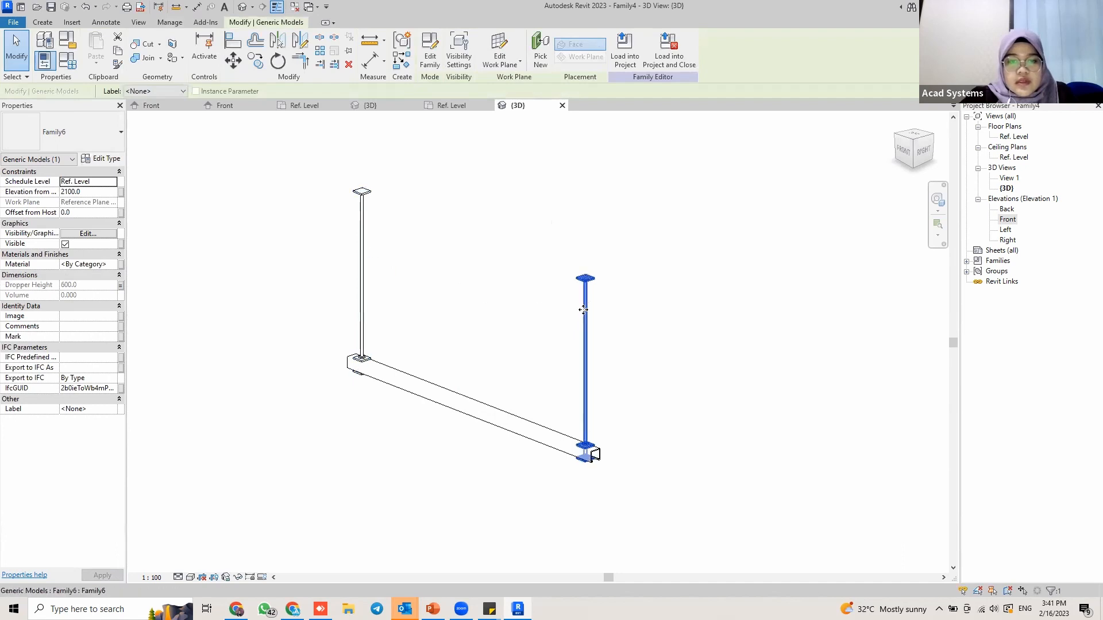
{"action": "left_click", "coordinate": [380, 250], "text": "ctrl"}
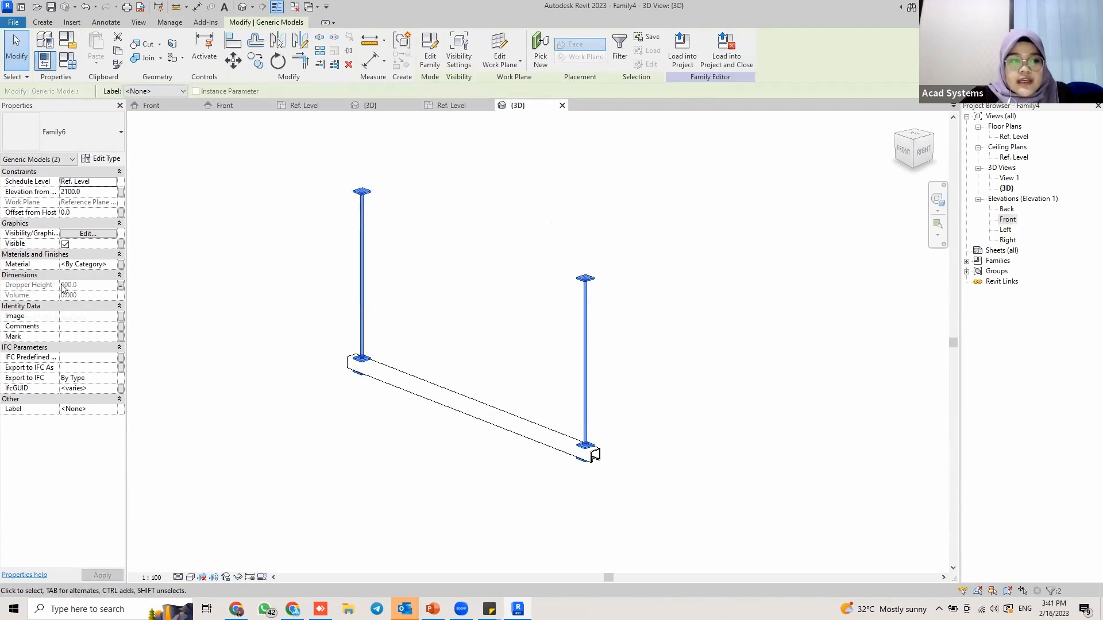
{"action": "left_click", "coordinate": [120, 264]}
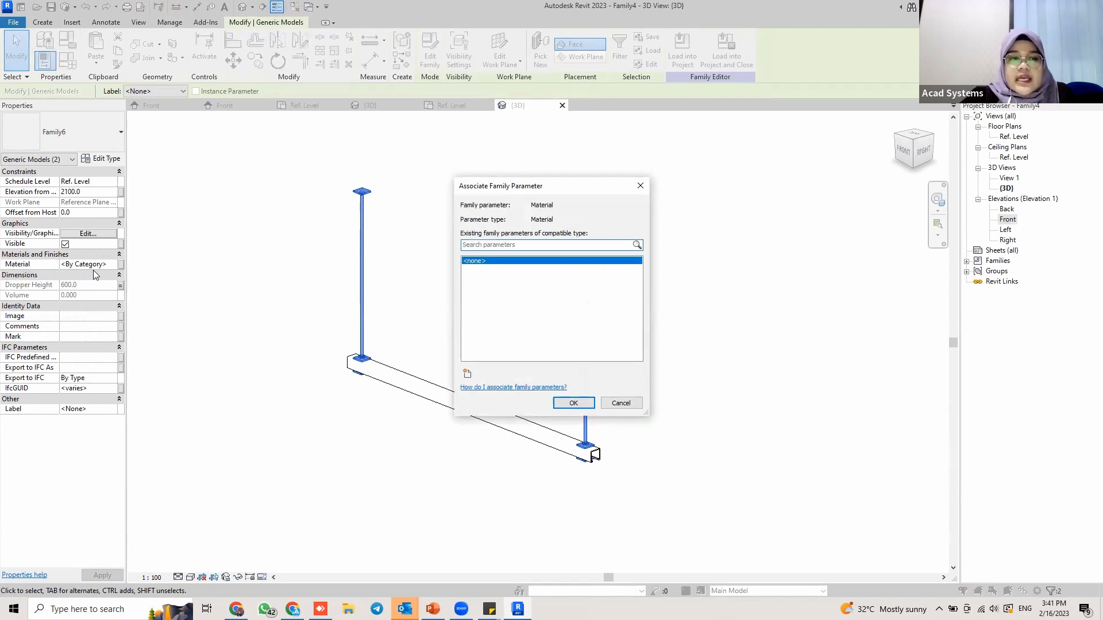
{"action": "left_click", "coordinate": [466, 373]}
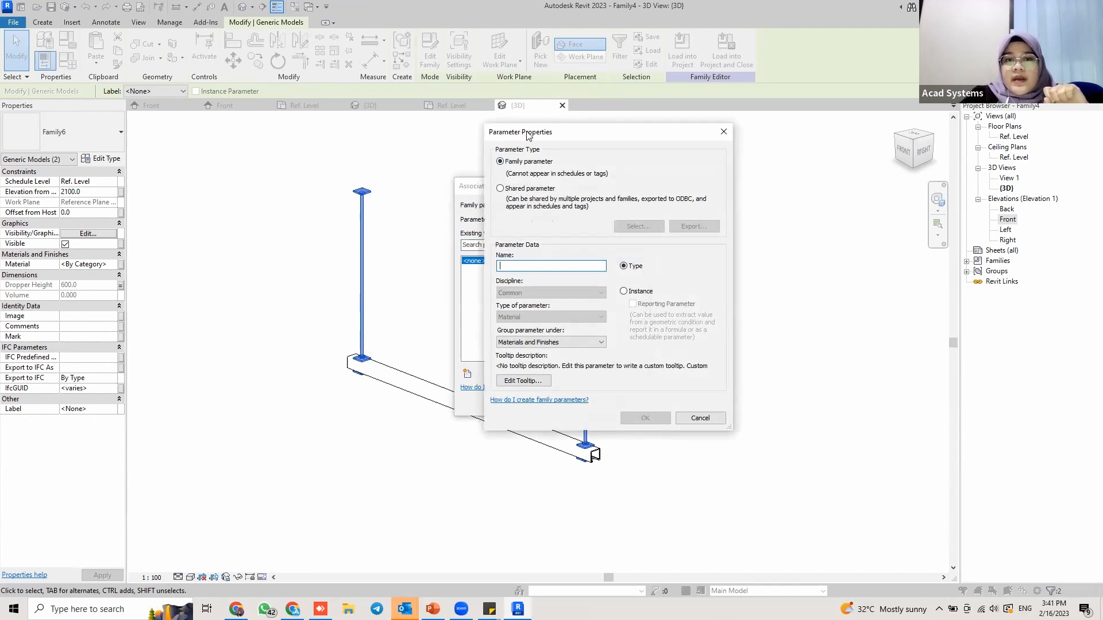
{"action": "left_click_drag", "start_coordinate": [528, 136], "coordinate": [566, 140]}
{"action": "type", "text": "Material"}
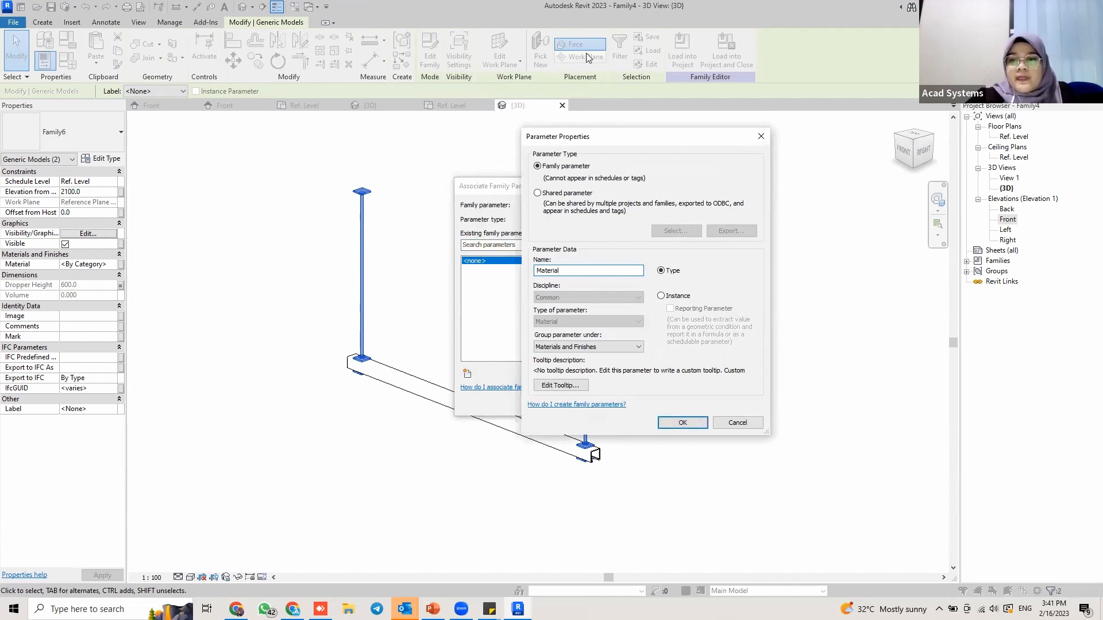
{"action": "left_click", "coordinate": [661, 296]}
{"action": "left_click", "coordinate": [682, 422]}
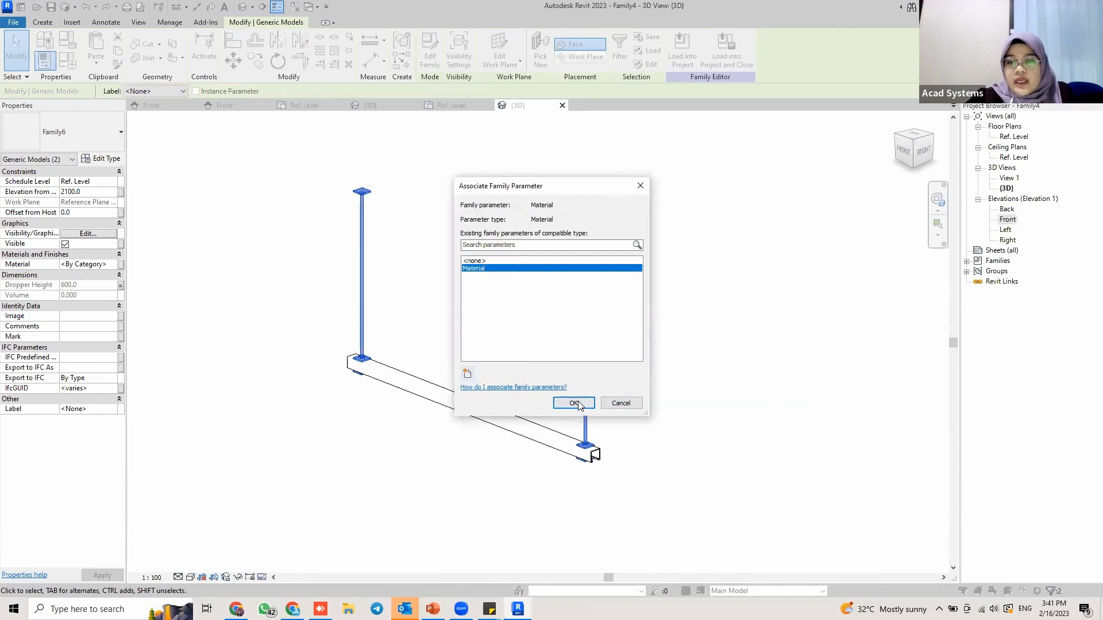
{"action": "left_click", "coordinate": [574, 403]}
Associate the channel sweep's material with the existing Material family parameter.
{"action": "left_click", "coordinate": [414, 414]}
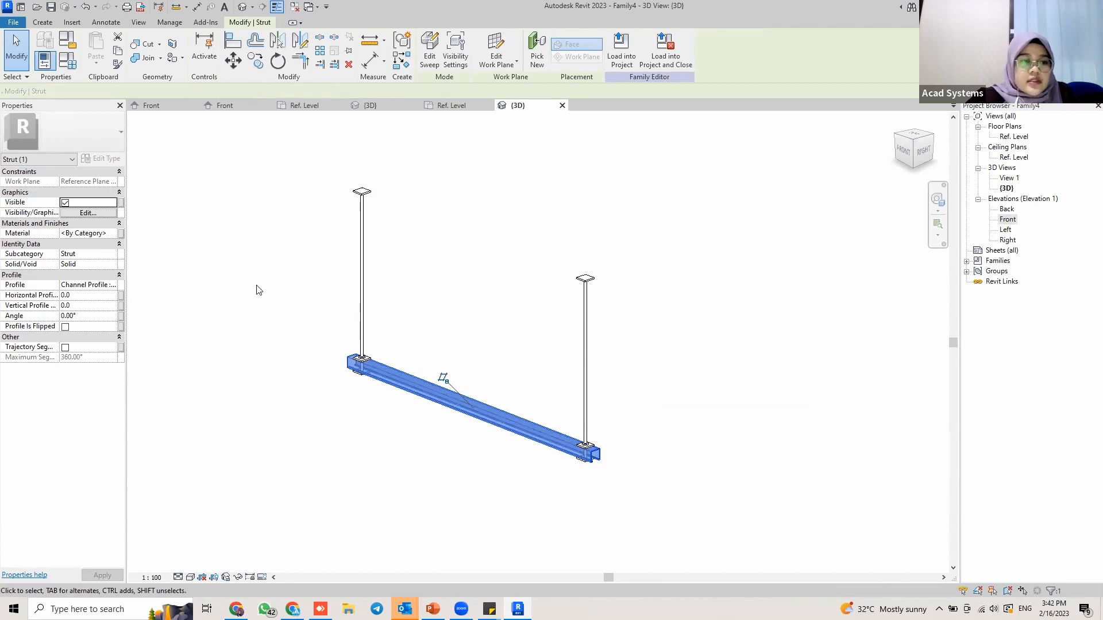
{"action": "left_click", "coordinate": [121, 234]}
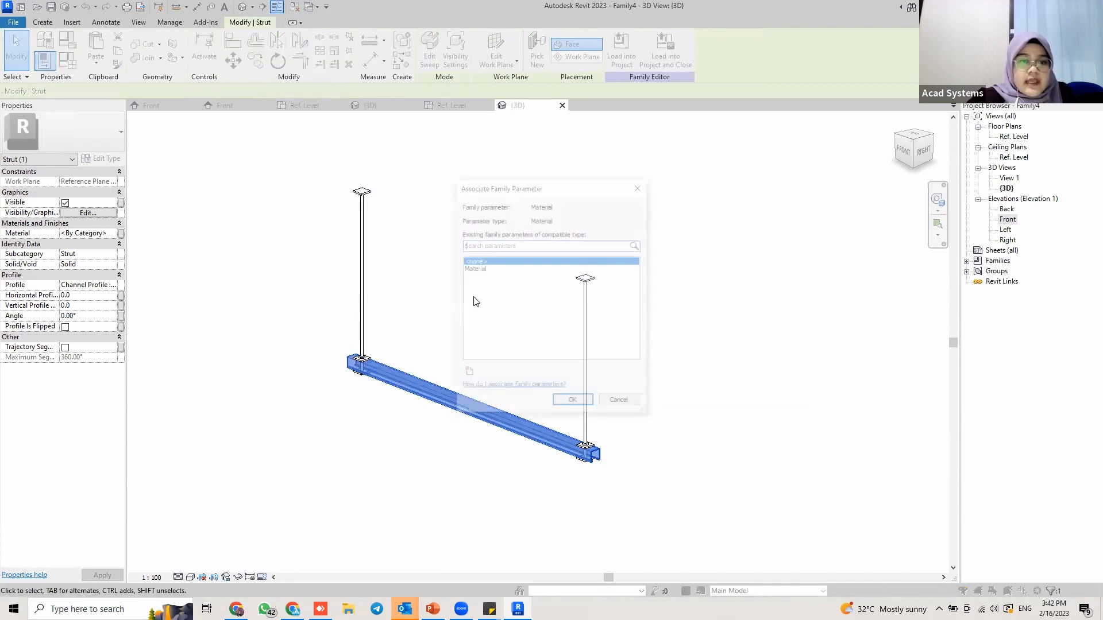
{"action": "left_click", "coordinate": [494, 270]}
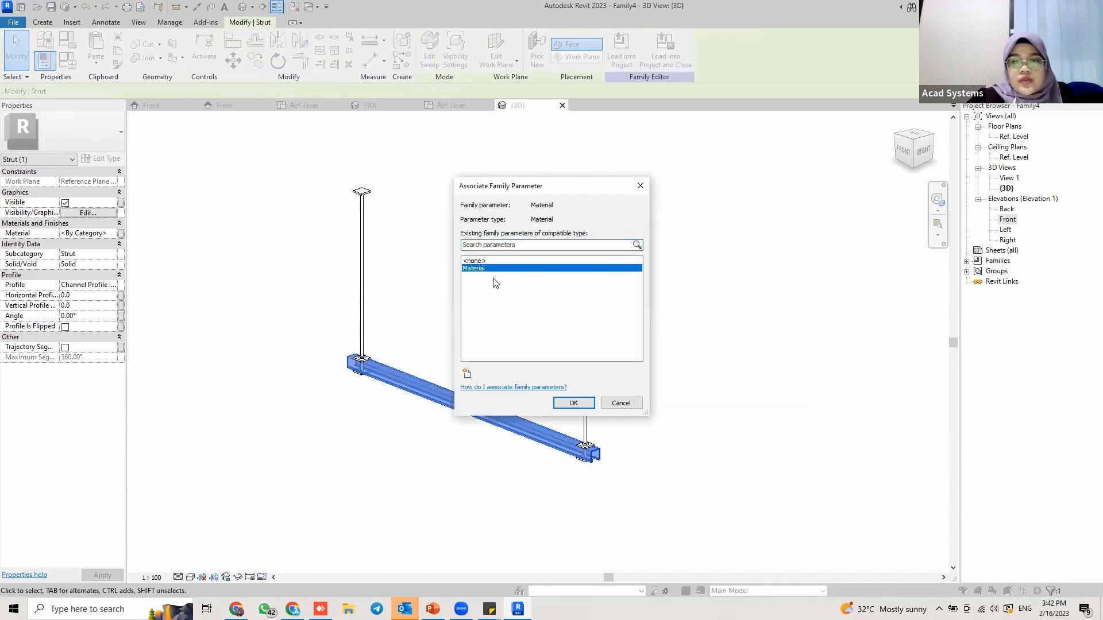
{"action": "left_click", "coordinate": [573, 402]}
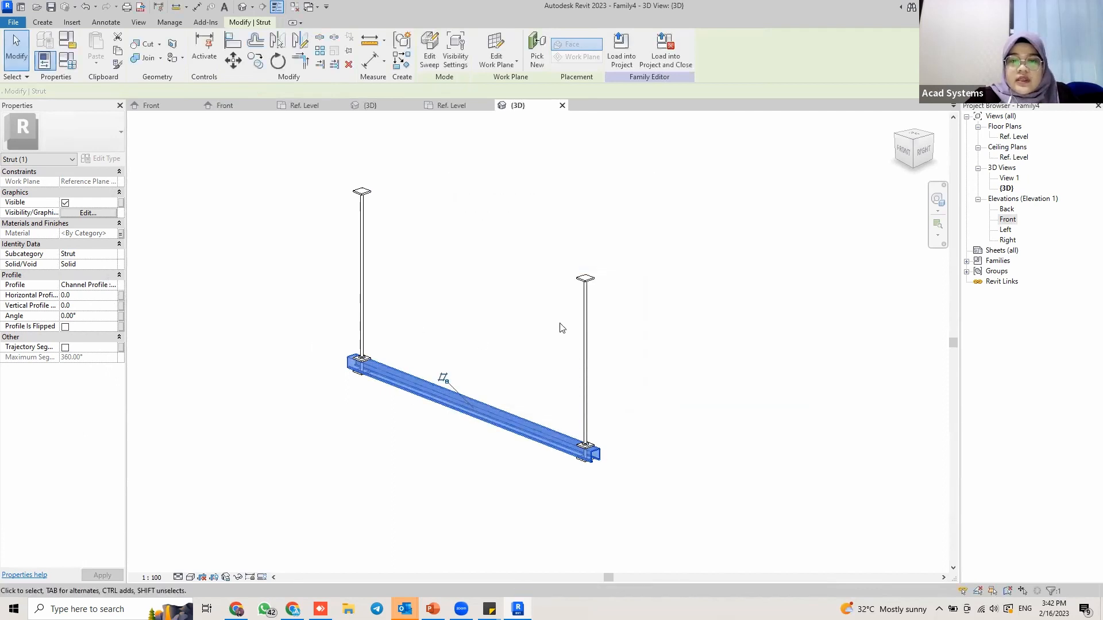
{"action": "key", "text": "Escape"}
{"action": "scroll", "coordinate": [522, 420], "scroll_direction": "down", "scroll_amount": 1}
{"action": "middle_click_drag", "start_coordinate": [545, 371], "coordinate": [480, 318]}
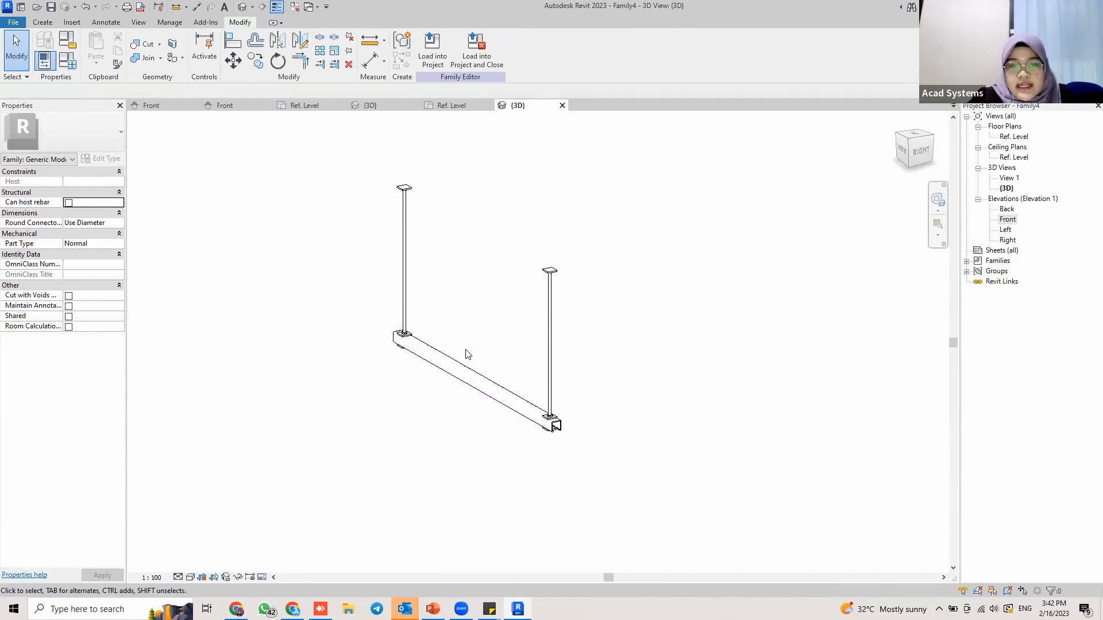
{"action": "middle_click_drag", "start_coordinate": [466, 354], "coordinate": [458, 347], "text": "shift"}
{"action": "middle_click_drag", "start_coordinate": [577, 344], "coordinate": [567, 320], "text": "shift"}
{"action": "mouse_move", "coordinate": [468, 301]}
{"action": "middle_mouse_down", "text": "shift"}
{"action": "mouse_move", "coordinate": [485, 308]}
{"action": "mouse_move", "coordinate": [460, 313]}
{"action": "middle_mouse_up", "text": "shift"}
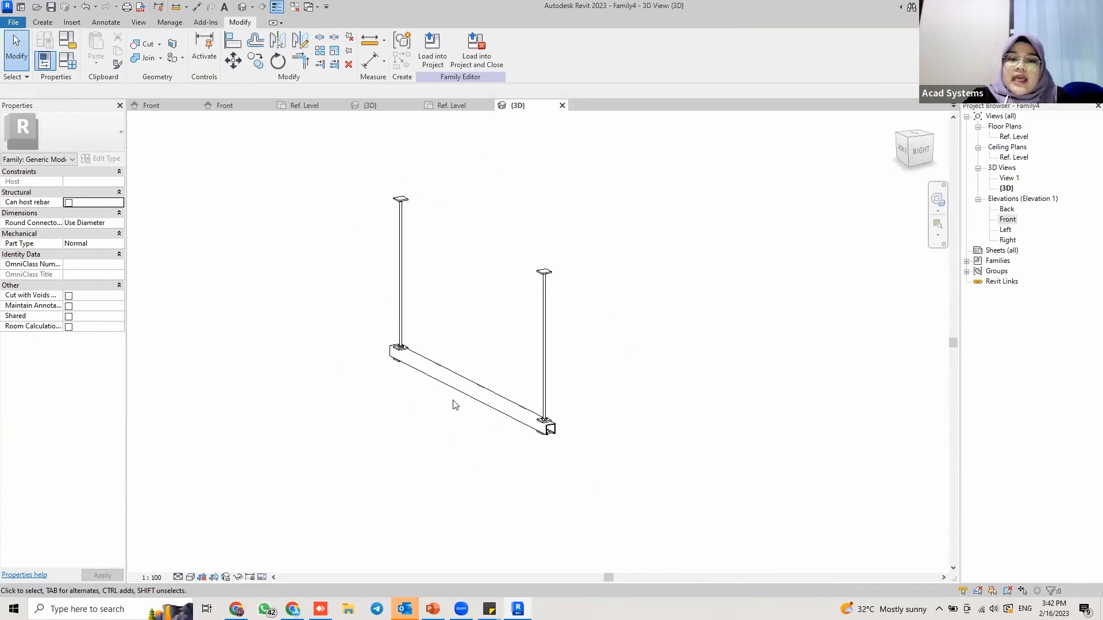
{"action": "scroll", "coordinate": [422, 397], "scroll_direction": "up", "scroll_amount": 2}
{"action": "middle_click_drag", "start_coordinate": [448, 349], "coordinate": [441, 384]}
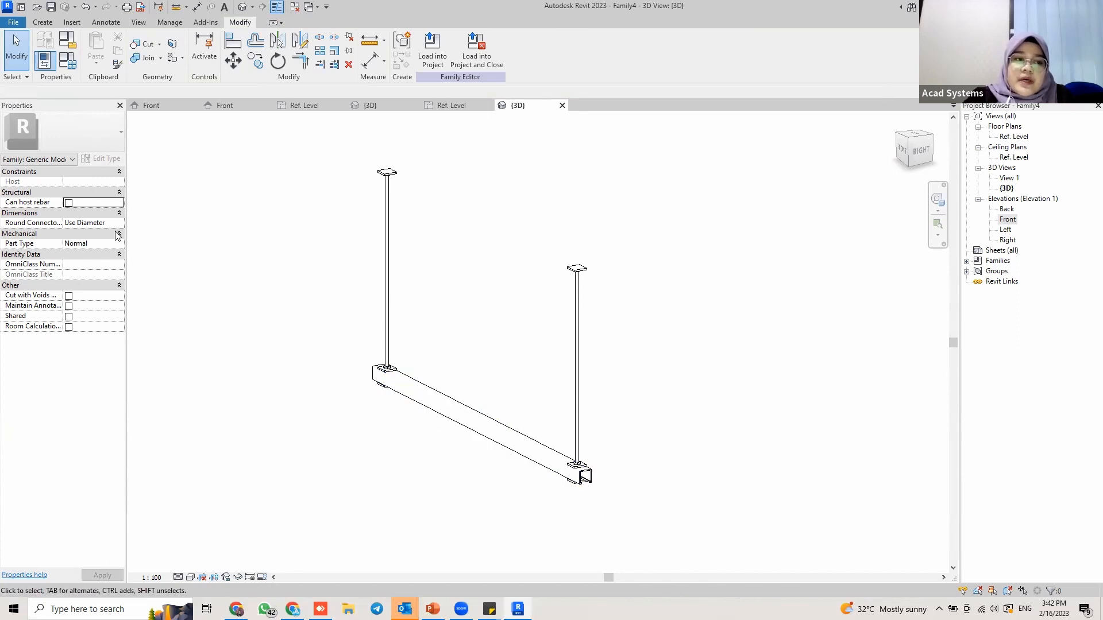
Turn off Plan/RCP display for the channel and both droppers in their family element visibility settings.
{"action": "left_click_drag", "start_coordinate": [332, 143], "coordinate": [645, 517]}
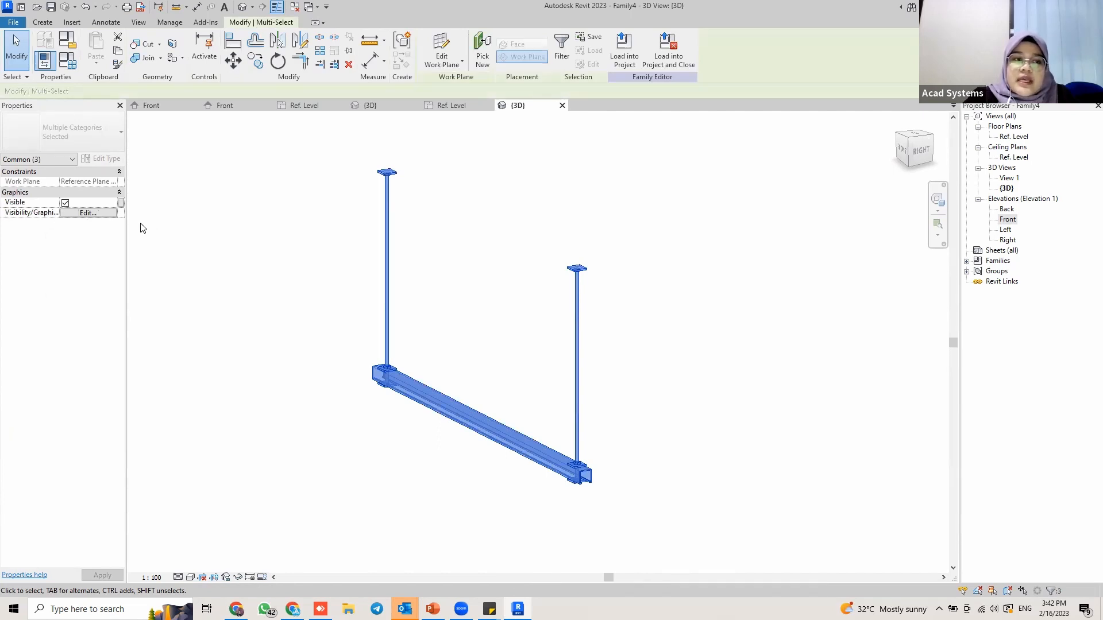
{"action": "left_click", "coordinate": [107, 213]}
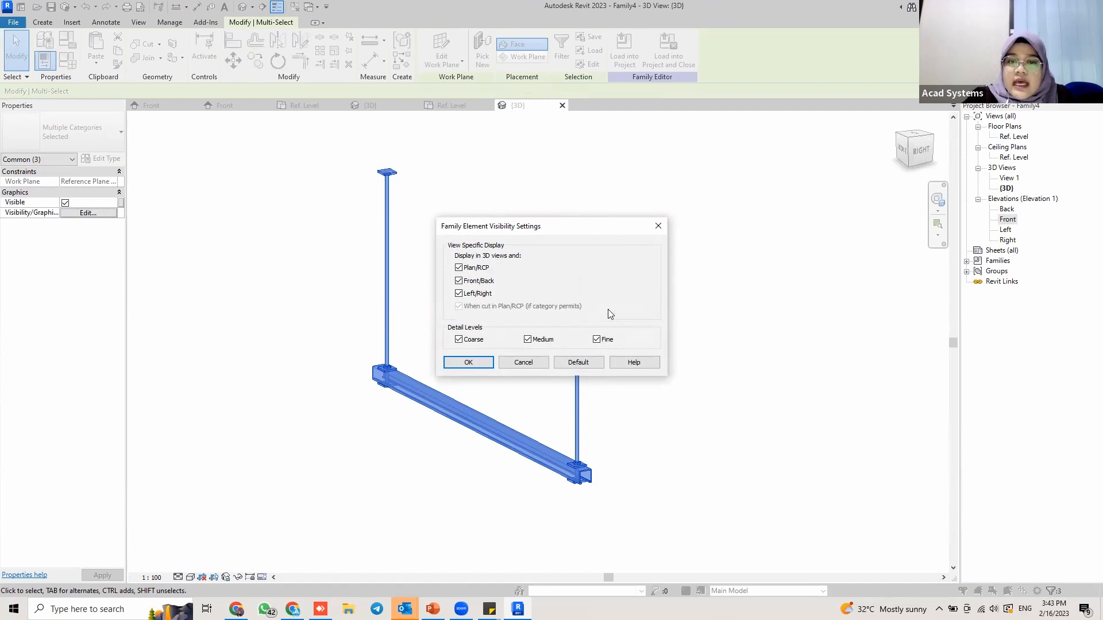
{"action": "left_click", "coordinate": [459, 268]}
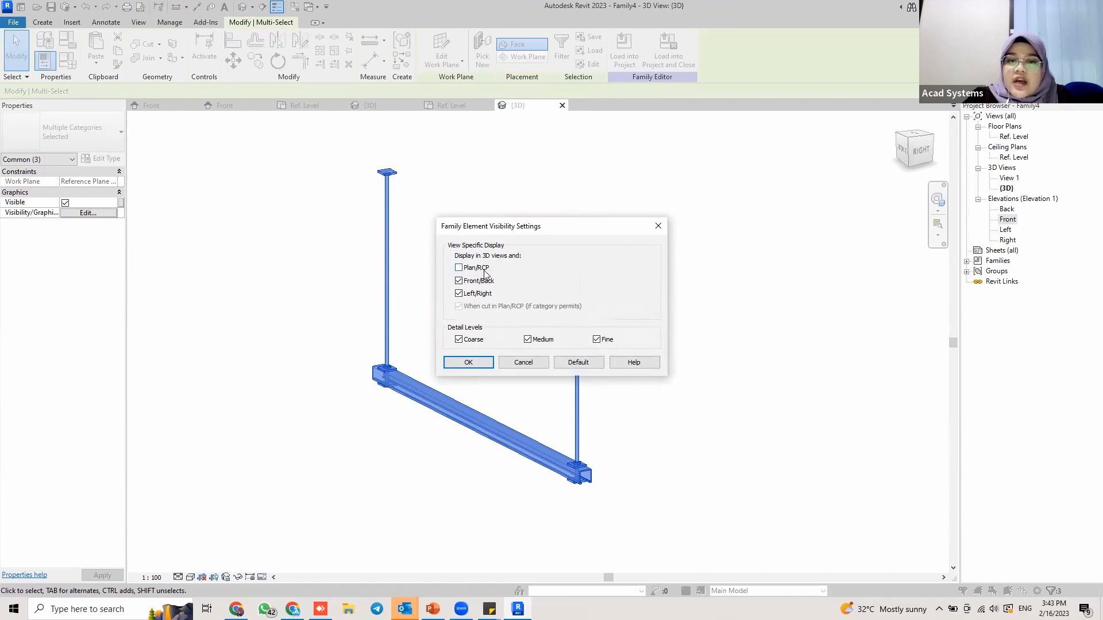
{"action": "left_click", "coordinate": [467, 363]}
{"action": "left_click", "coordinate": [395, 464]}
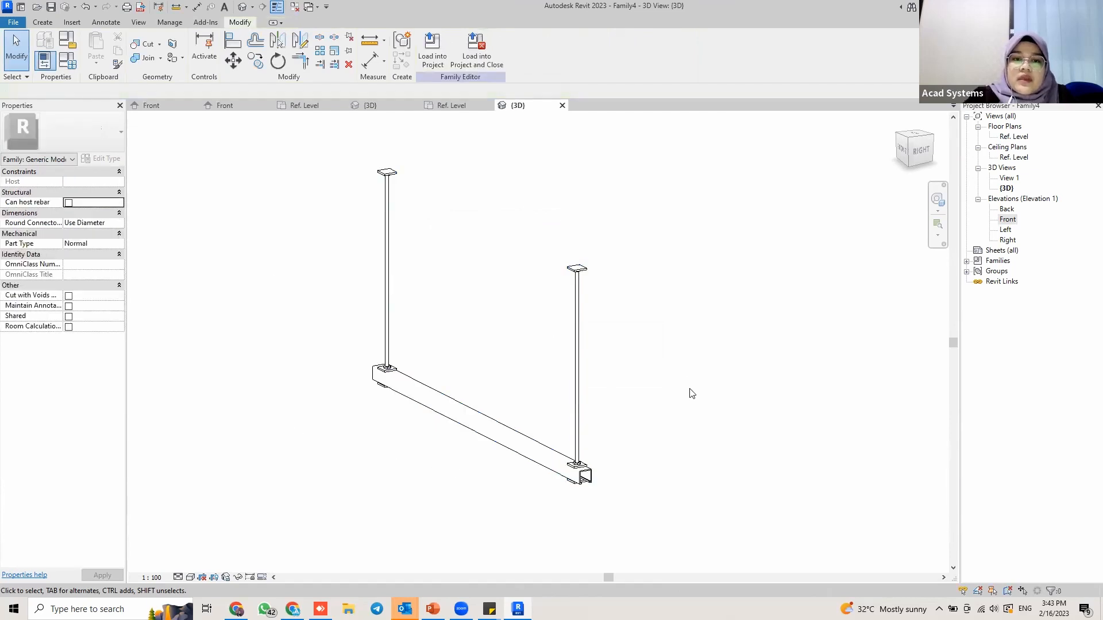
Turn off the Coarse and Medium detail levels for both droppers, leaving only Fine enabled.
{"action": "left_click", "coordinate": [388, 222]}
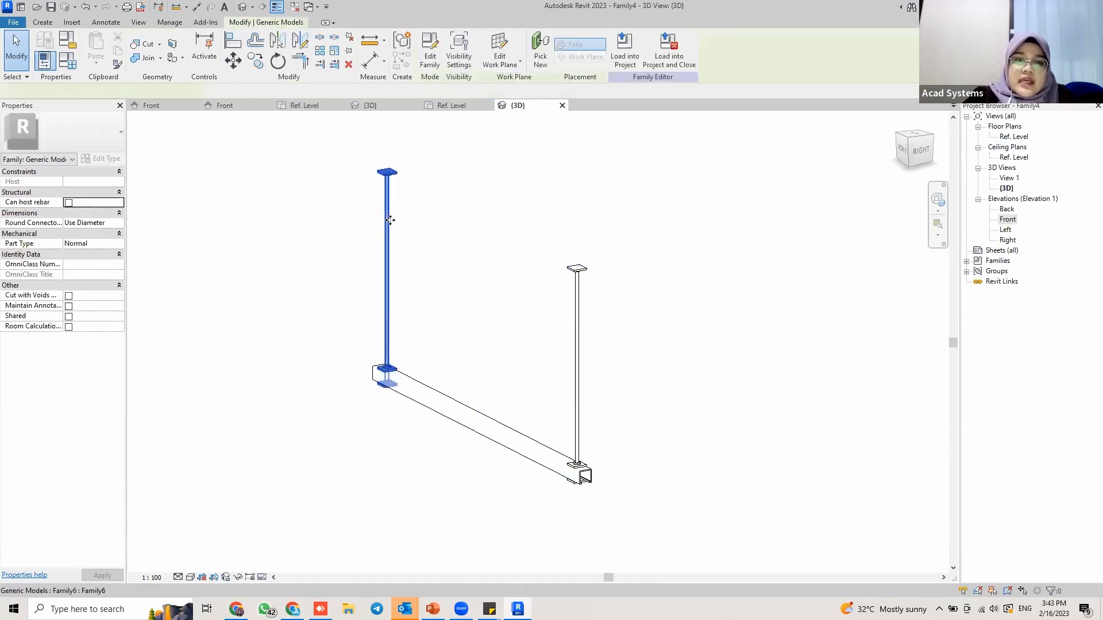
{"action": "left_click", "coordinate": [578, 287], "text": "ctrl"}
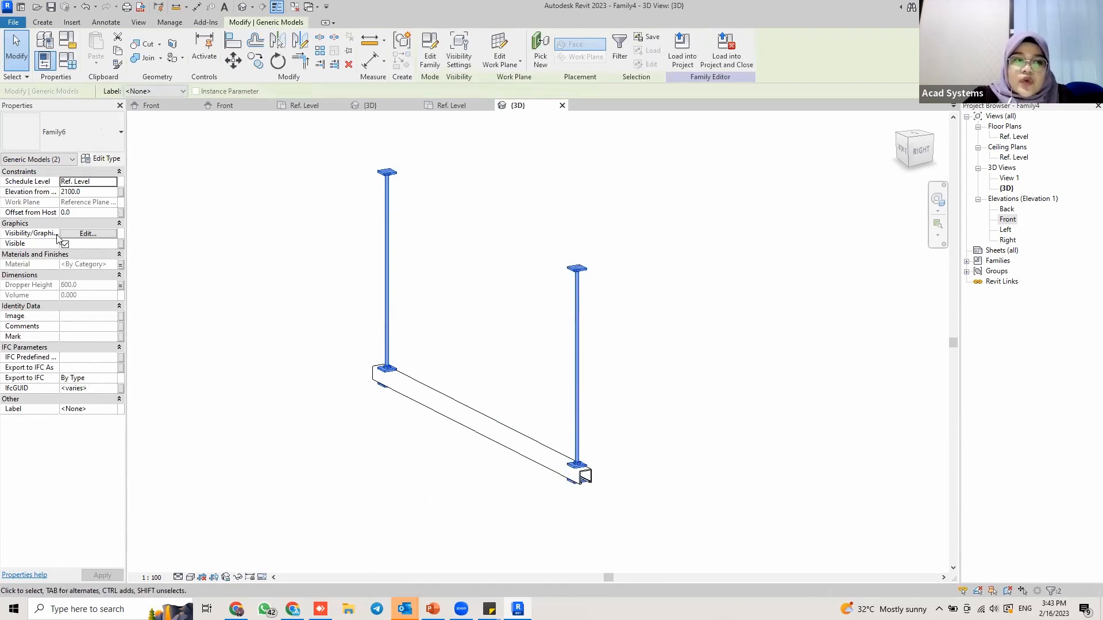
{"action": "left_click", "coordinate": [86, 234]}
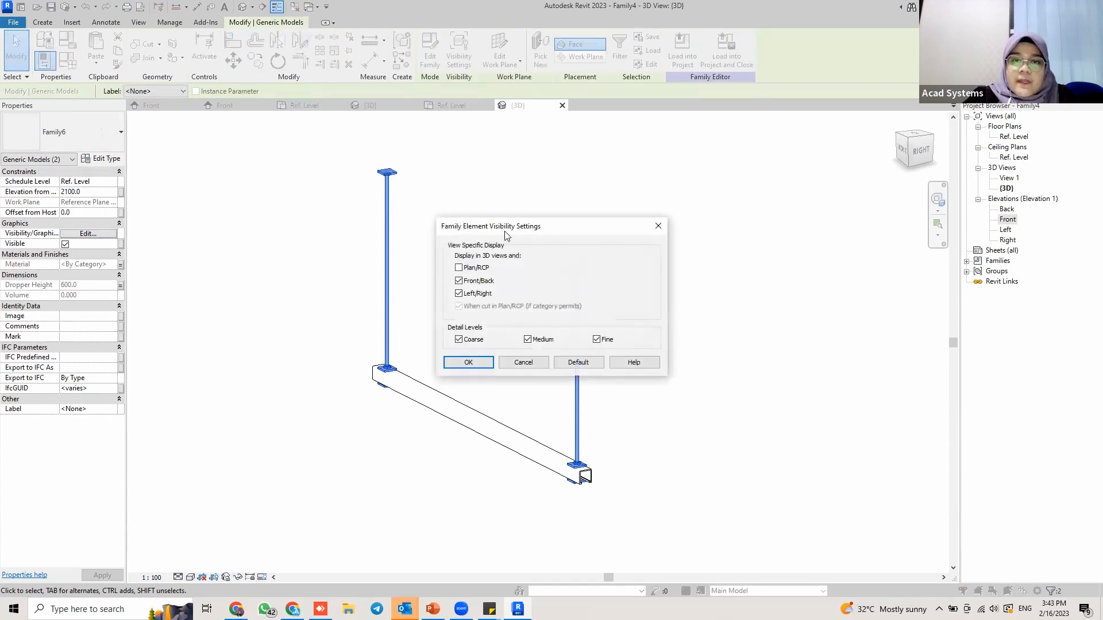
{"action": "left_click_drag", "start_coordinate": [505, 235], "coordinate": [182, 182]}
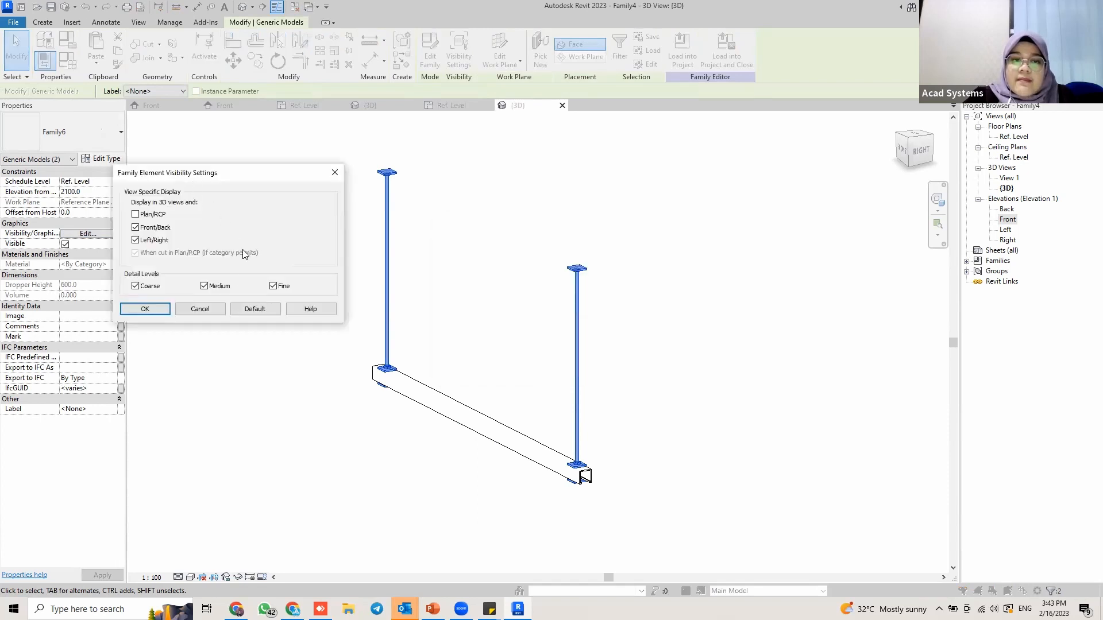
{"action": "left_click", "coordinate": [205, 286]}
{"action": "left_click", "coordinate": [135, 286]}
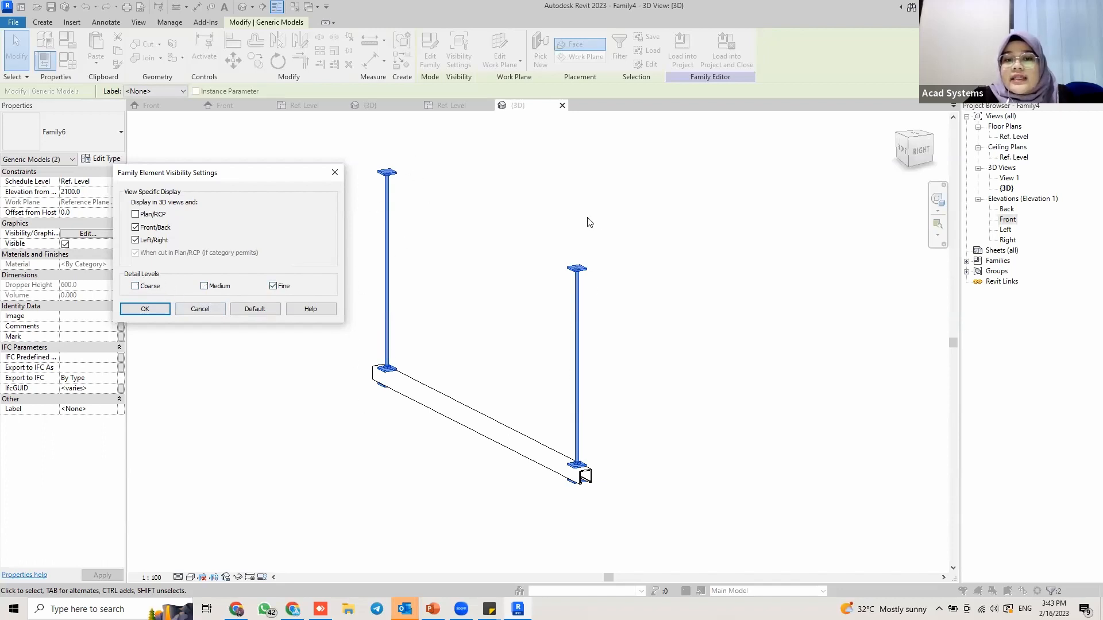
{"action": "left_click", "coordinate": [156, 313]}
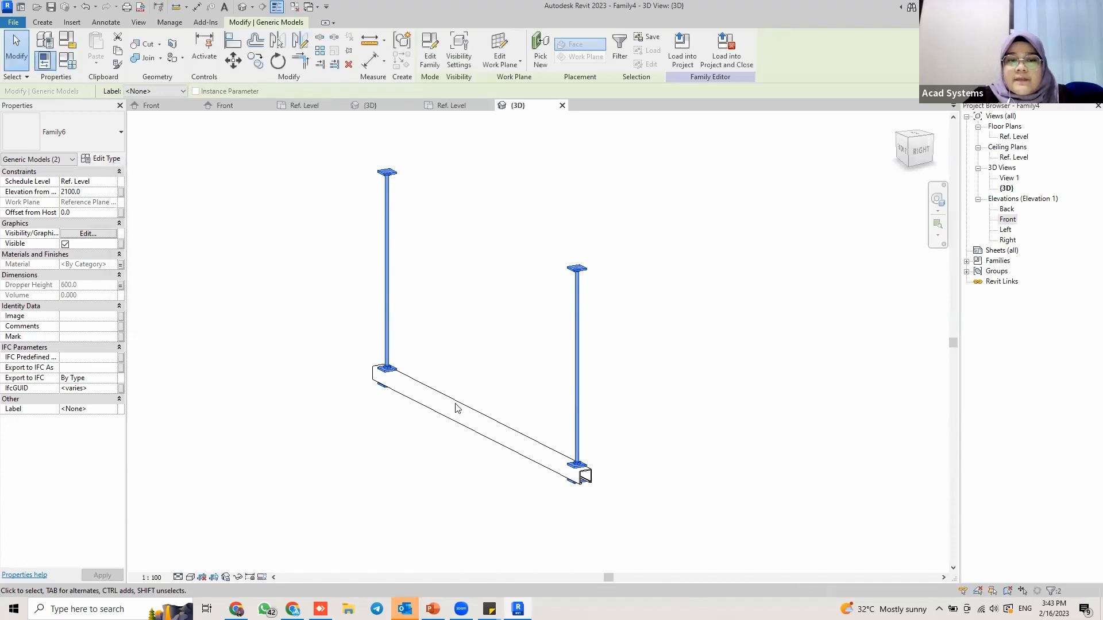
Turn off the Coarse detail level for the channel sweep, leaving Medium and Fine enabled.
{"action": "middle_click_drag", "start_coordinate": [473, 381], "coordinate": [477, 340]}
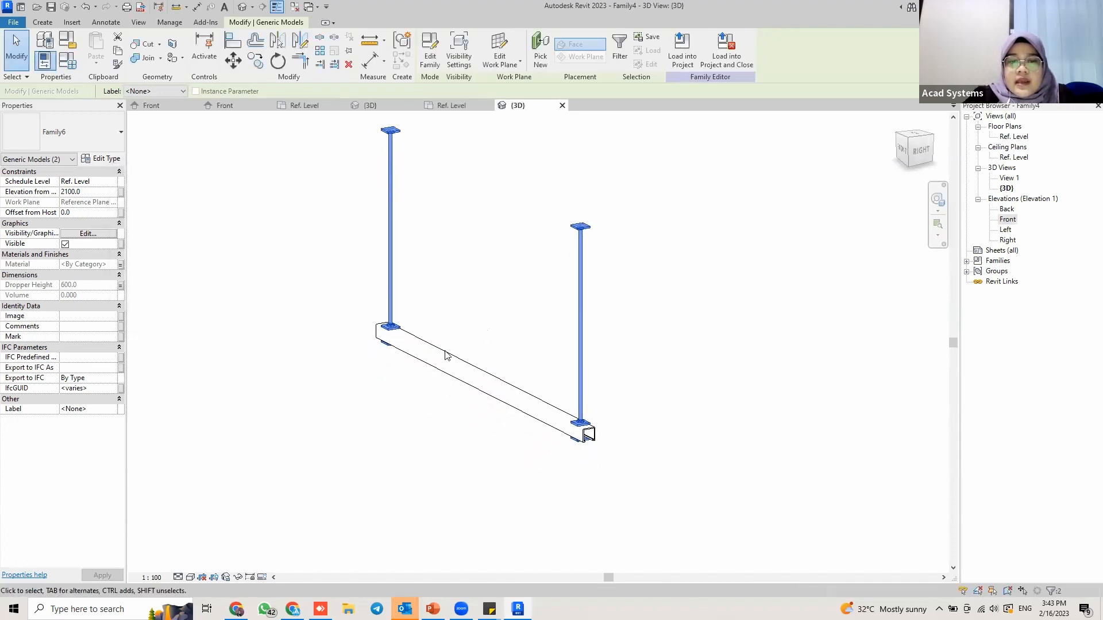
{"action": "left_click", "coordinate": [445, 359]}
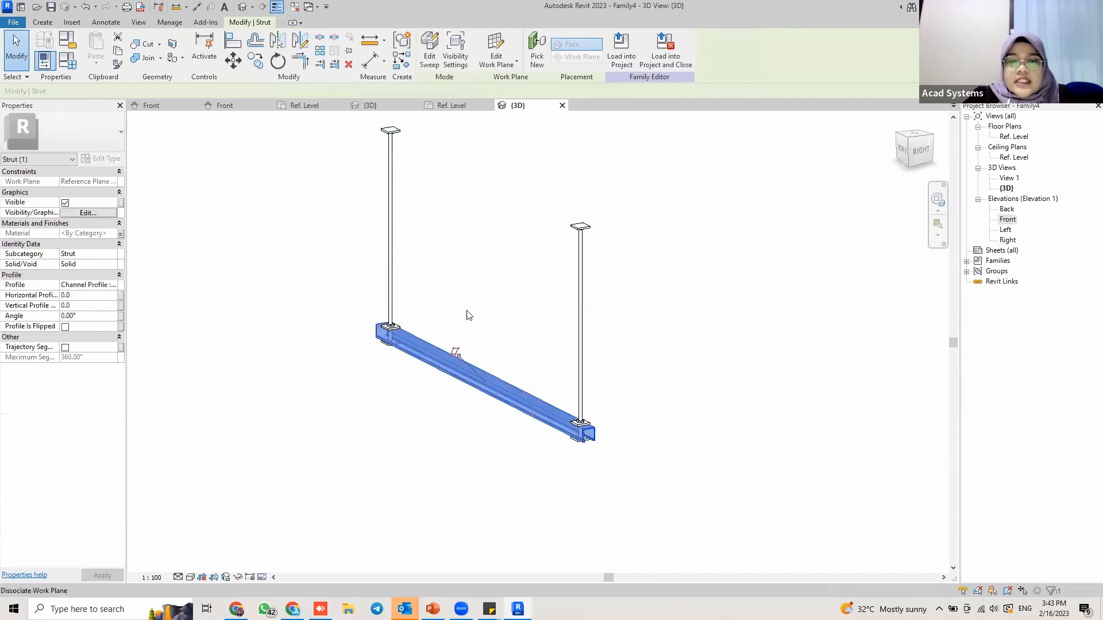
{"action": "left_click", "coordinate": [84, 213]}
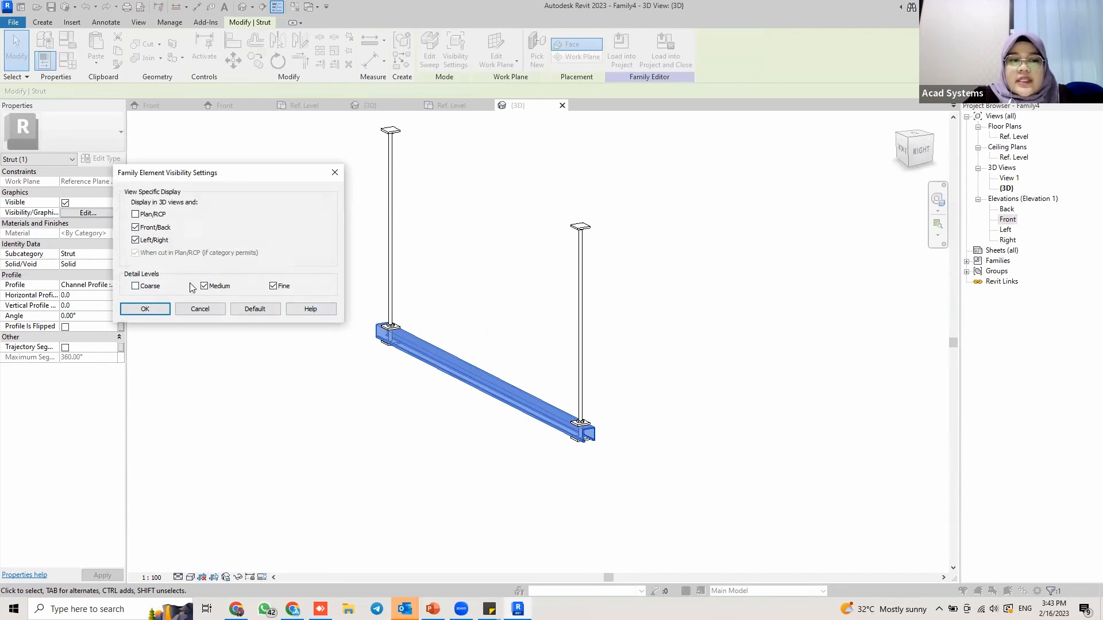
{"action": "left_click", "coordinate": [141, 310]}
{"action": "left_click", "coordinate": [383, 459]}
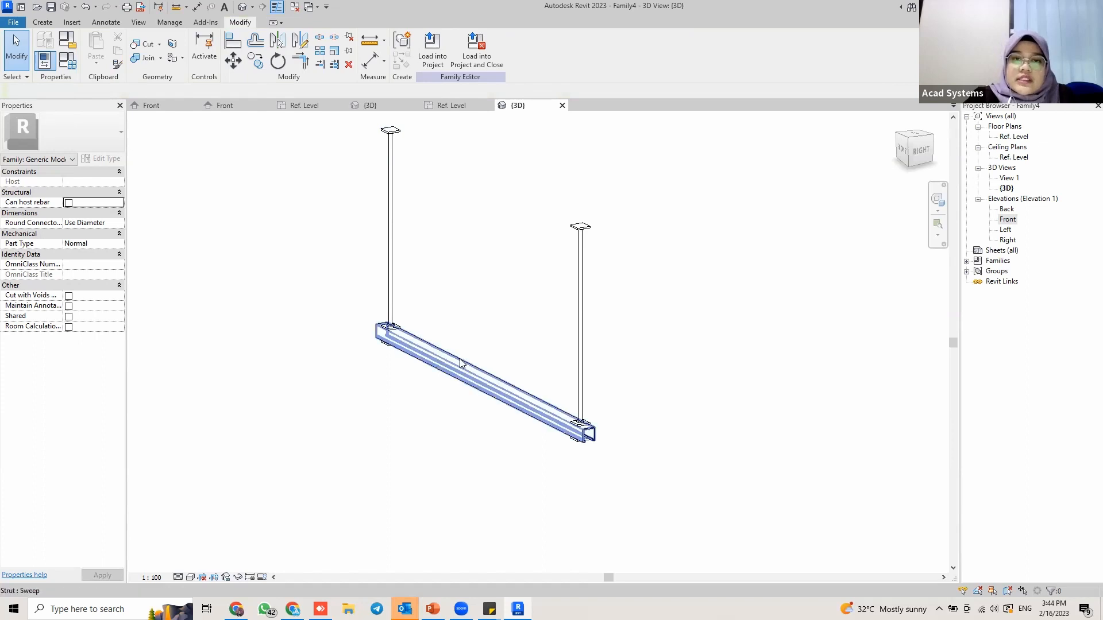
In the Ref. Level floor plan, start an extrusion with its work plane set to Reference Plane : Support Level.
{"action": "left_click", "coordinate": [449, 106]}
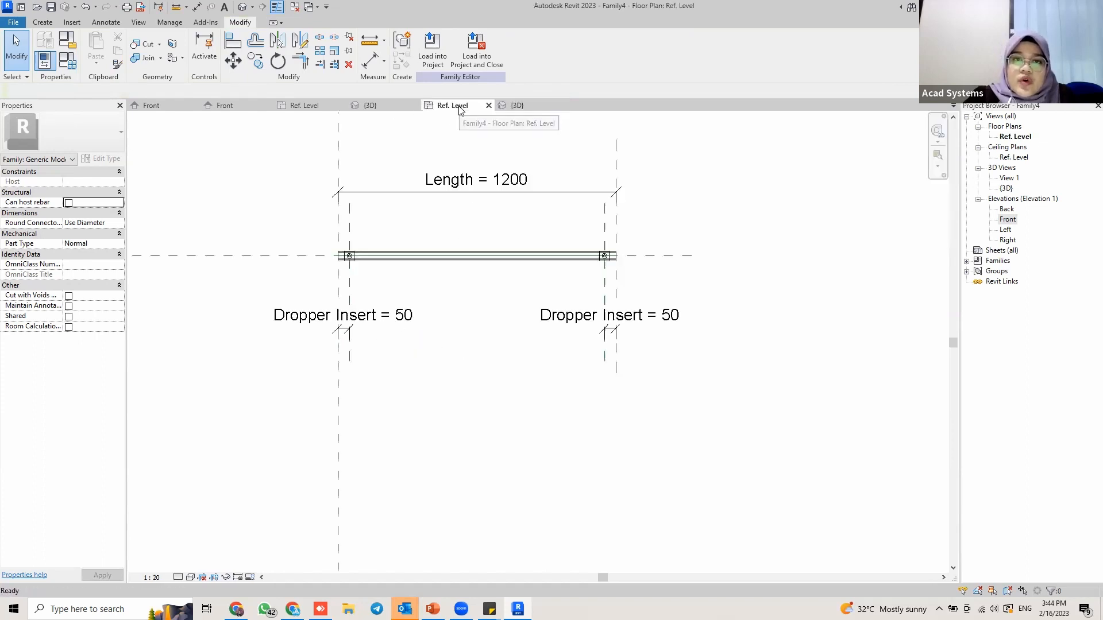
{"action": "left_click_drag", "start_coordinate": [448, 122], "coordinate": [452, 109]}
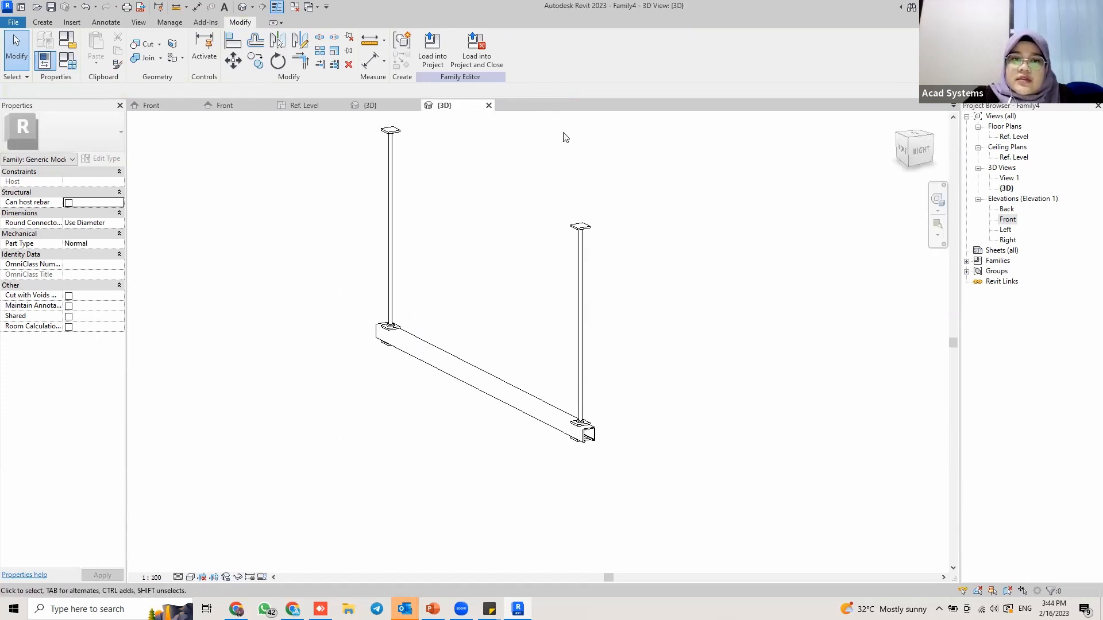
{"action": "double_click", "coordinate": [1012, 137]}
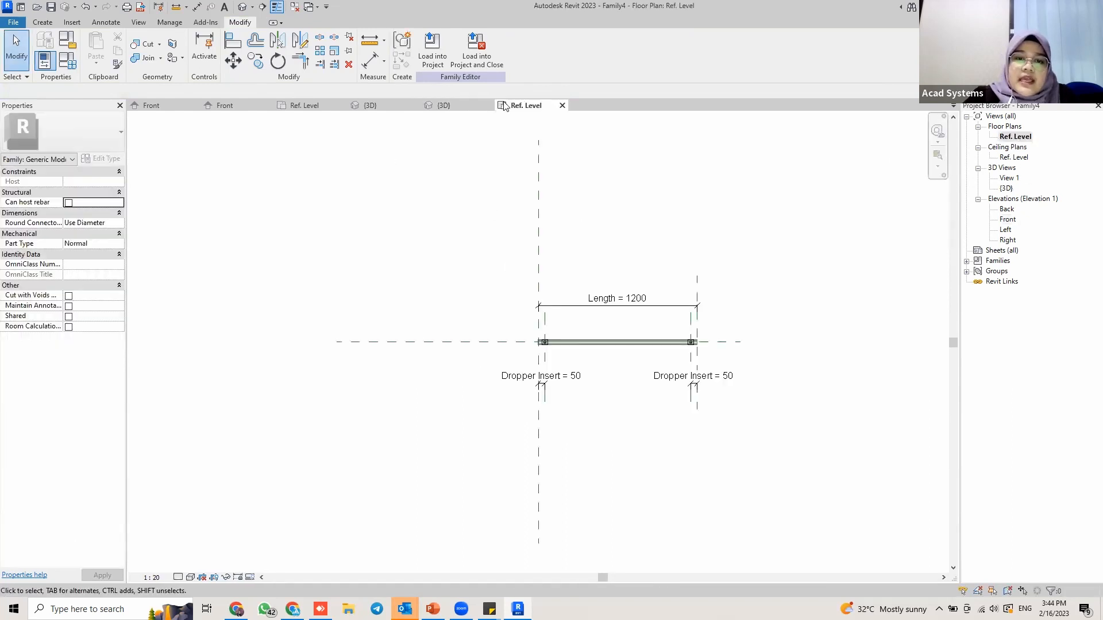
{"action": "scroll", "coordinate": [571, 347], "scroll_direction": "up", "scroll_amount": 3}
{"action": "middle_click_drag", "start_coordinate": [619, 361], "coordinate": [448, 333]}
{"action": "scroll", "coordinate": [449, 333], "scroll_direction": "up", "scroll_amount": 1}
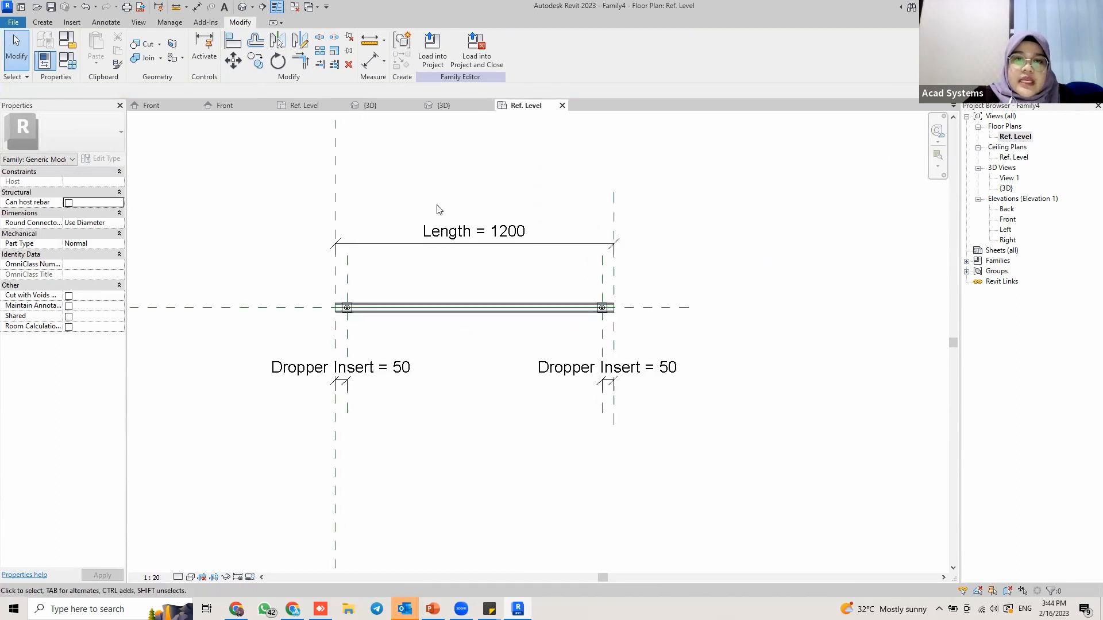
{"action": "left_click", "coordinate": [42, 22]}
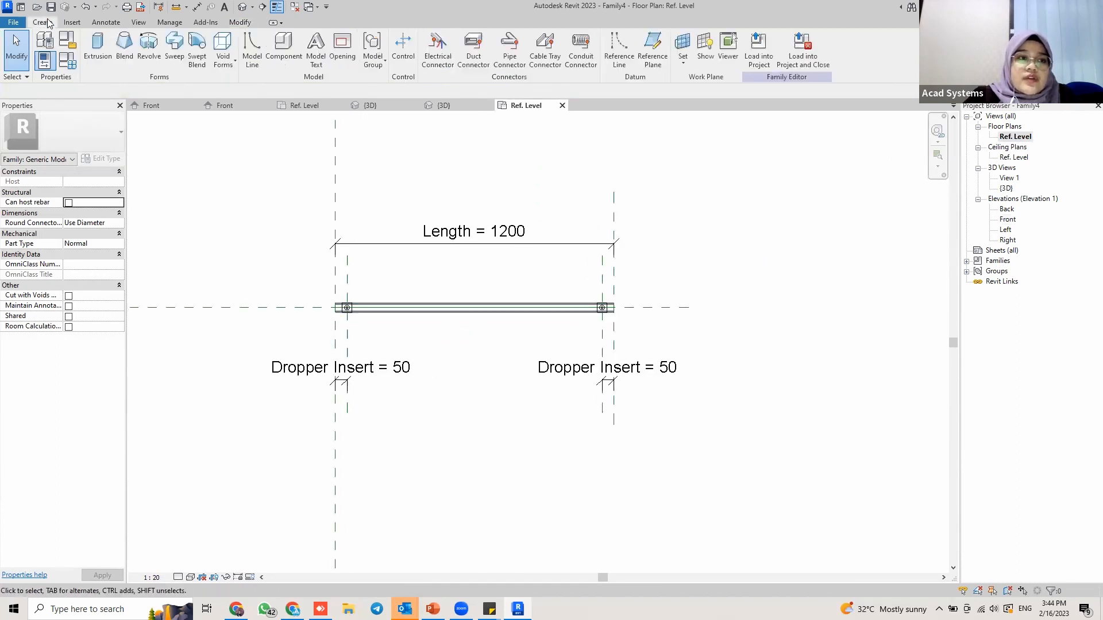
{"action": "left_click", "coordinate": [108, 57]}
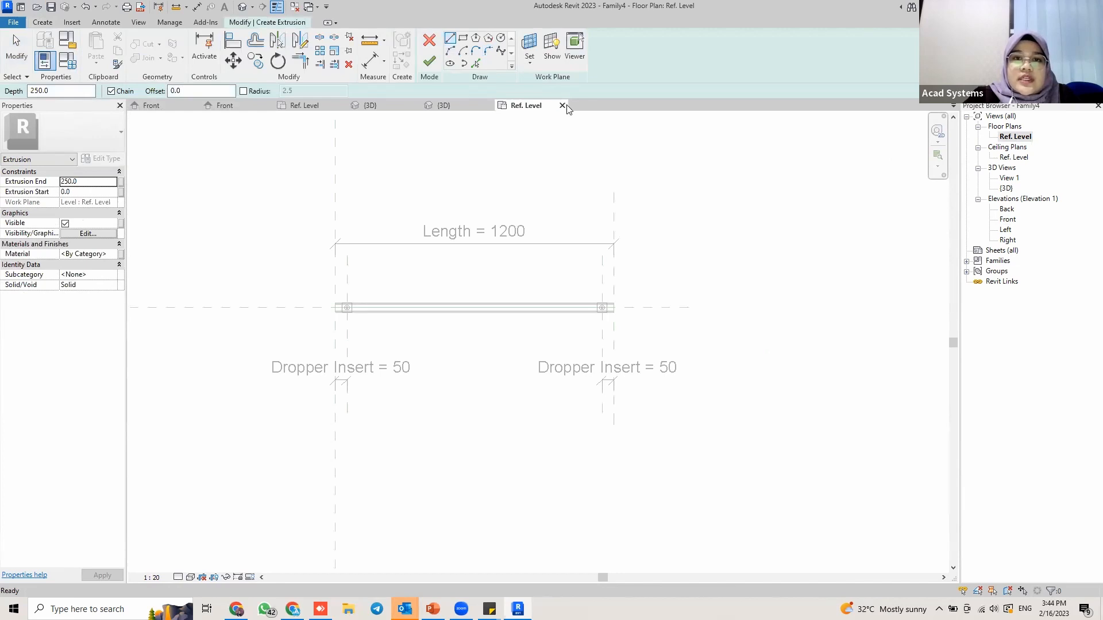
{"action": "left_click", "coordinate": [531, 67]}
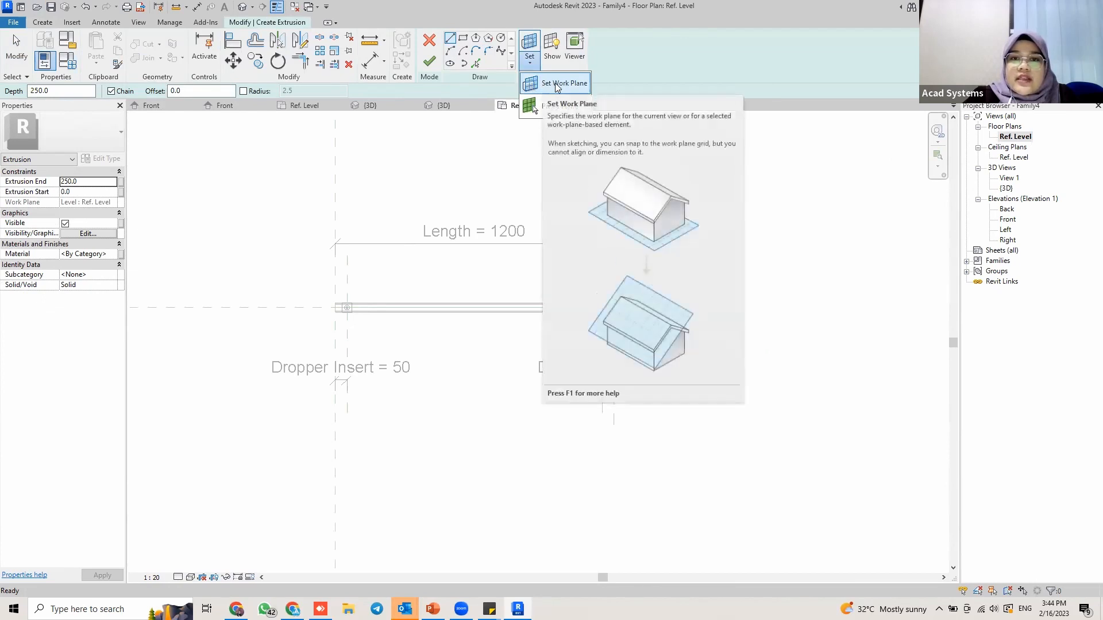
{"action": "left_click", "coordinate": [532, 85]}
{"action": "left_click", "coordinate": [370, 250]}
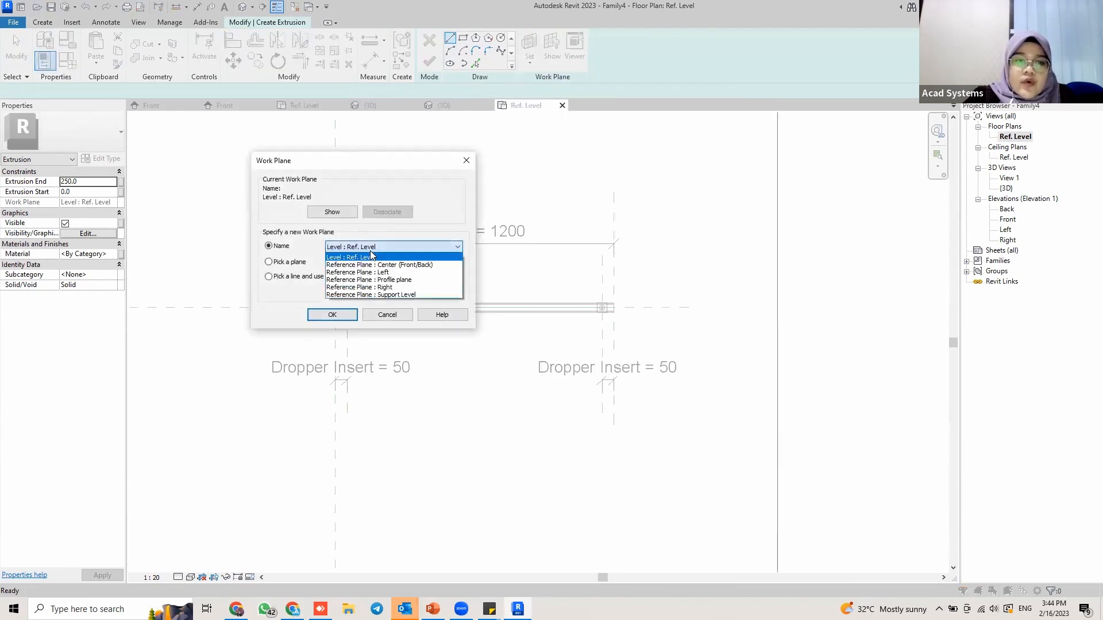
{"action": "left_click", "coordinate": [409, 295]}
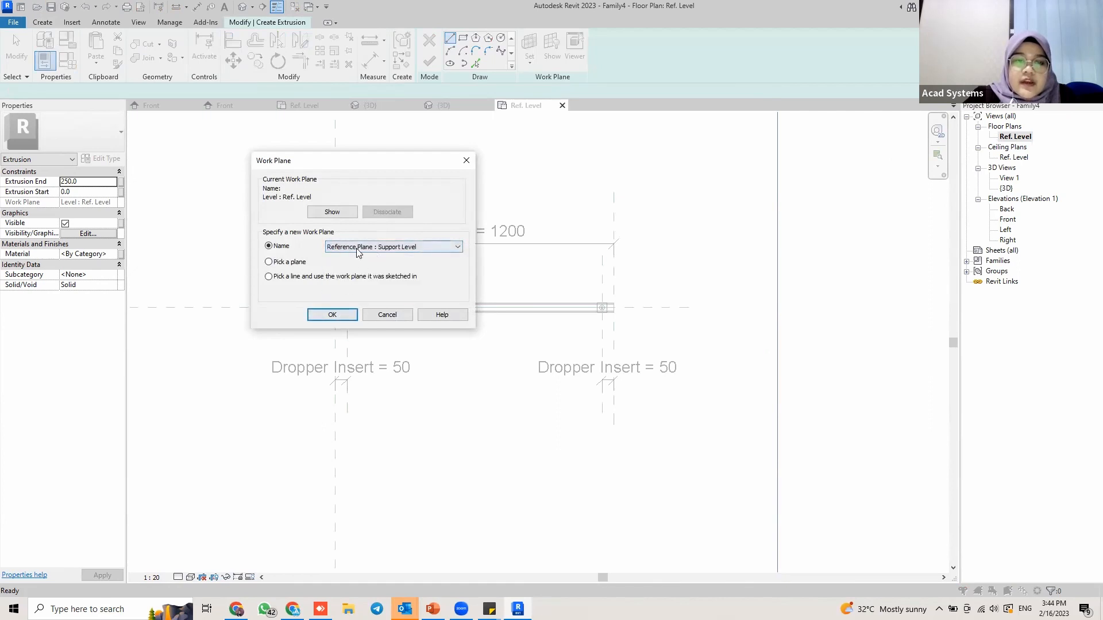
{"action": "left_click", "coordinate": [336, 317]}
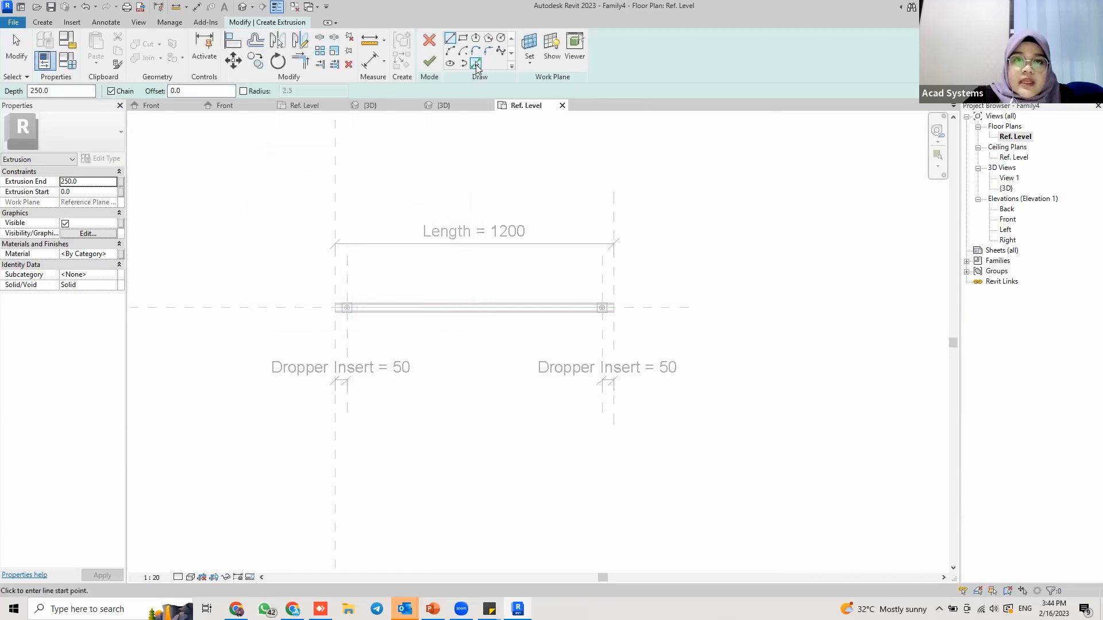
Create extrusion sketch lines by picking the vertical reference planes at both ends of the 1200 length.
{"action": "left_click", "coordinate": [476, 65]}
{"action": "scroll", "coordinate": [325, 290], "scroll_direction": "up", "scroll_amount": 2}
{"action": "left_click", "coordinate": [342, 276]}
{"action": "middle_click_drag", "start_coordinate": [855, 262], "coordinate": [658, 240]}
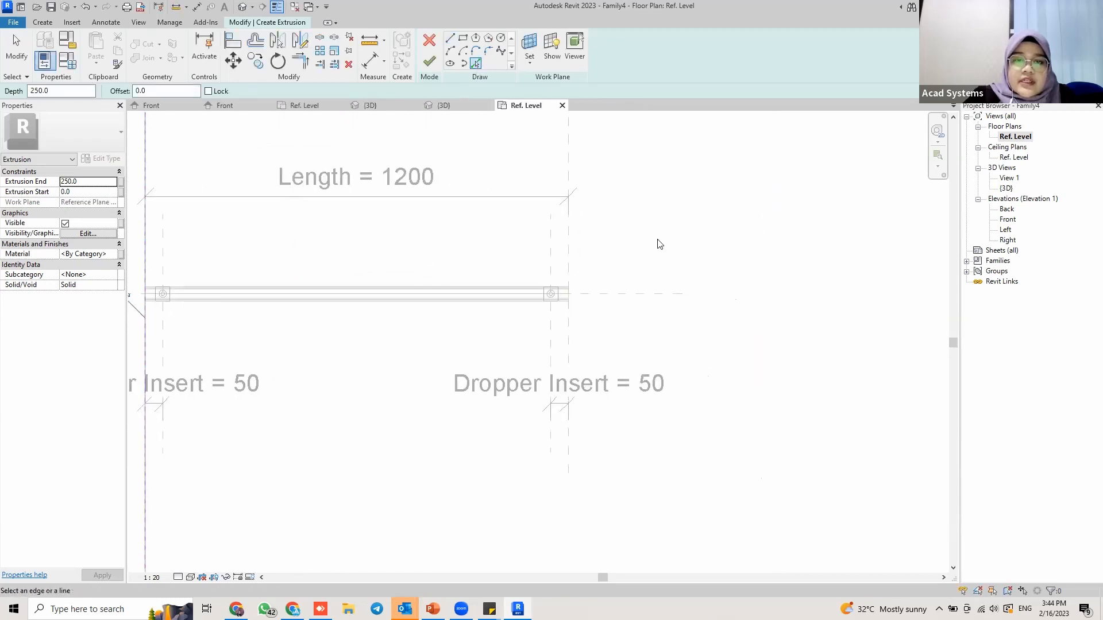
{"action": "middle_click_drag", "start_coordinate": [306, 296], "coordinate": [403, 289]}
{"action": "left_click", "coordinate": [665, 264]}
{"action": "scroll", "coordinate": [279, 267], "scroll_direction": "up", "scroll_amount": 2}
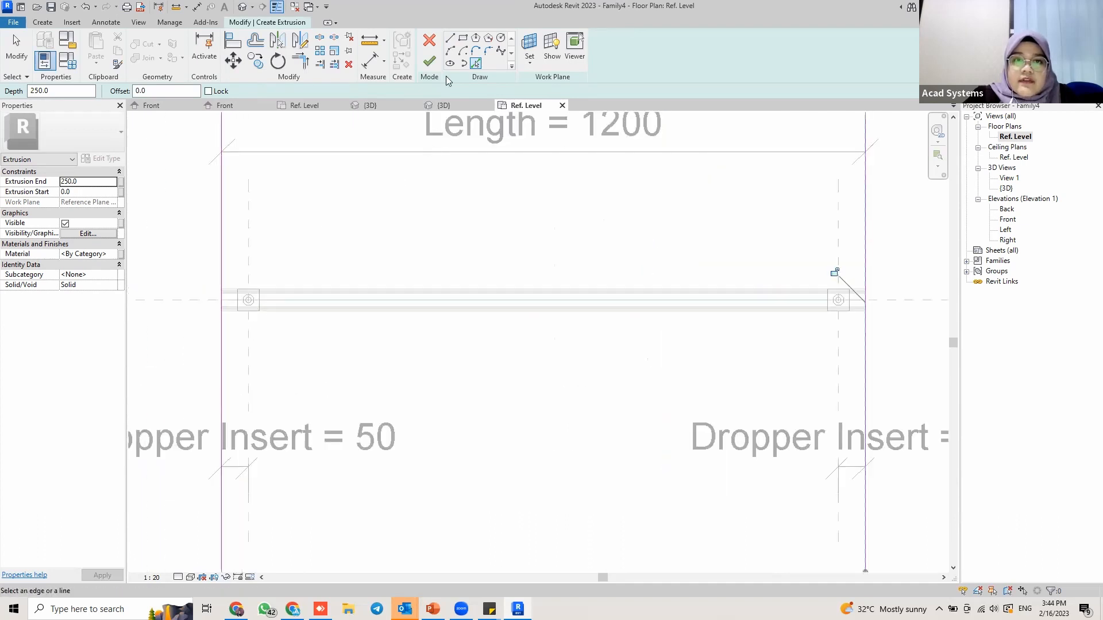
Draw sketch lines along both long edges of the channel, spanning between the two end lines.
{"action": "left_click", "coordinate": [451, 39]}
{"action": "middle_click_drag", "start_coordinate": [843, 313], "coordinate": [701, 316]}
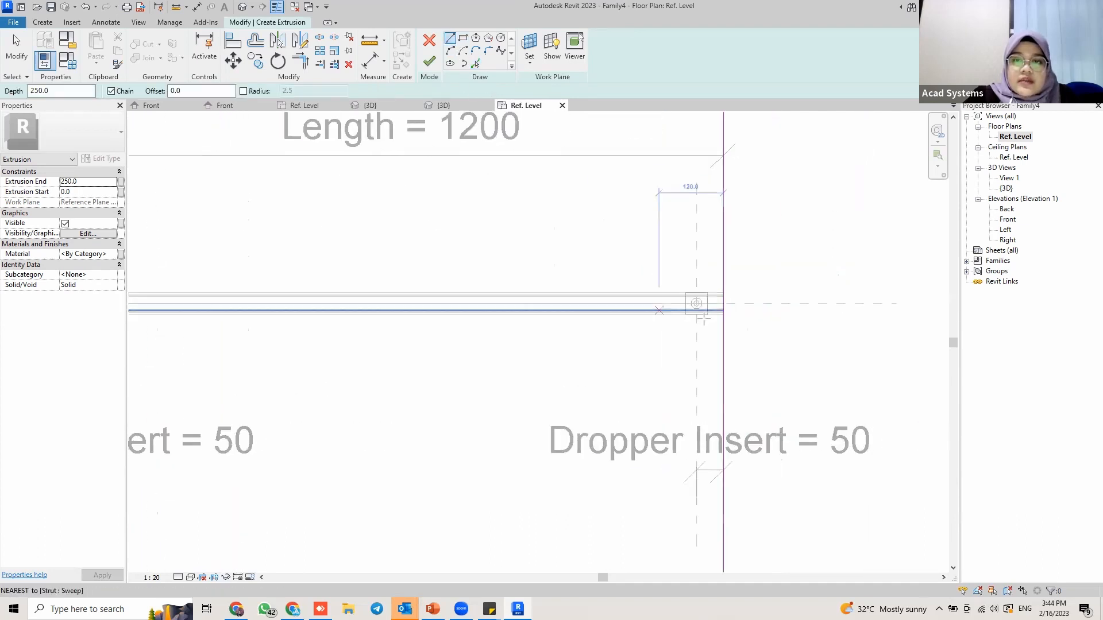
{"action": "scroll", "coordinate": [729, 293], "scroll_direction": "up", "scroll_amount": 3}
{"action": "left_click", "coordinate": [720, 293]}
{"action": "scroll", "coordinate": [453, 287], "scroll_direction": "down", "scroll_amount": 2}
{"action": "middle_click_drag", "start_coordinate": [323, 292], "coordinate": [578, 303]}
{"action": "middle_click_drag", "start_coordinate": [133, 284], "coordinate": [294, 276]}
{"action": "left_click", "coordinate": [333, 294]}
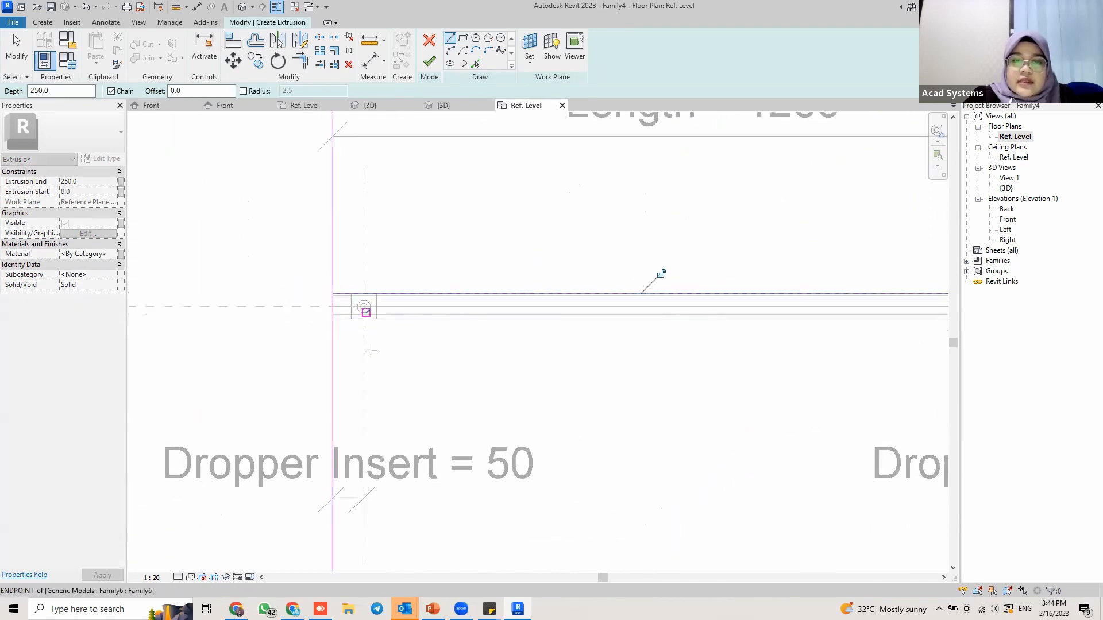
{"action": "left_click", "coordinate": [333, 319]}
{"action": "middle_click_drag", "start_coordinate": [515, 337], "coordinate": [274, 327]}
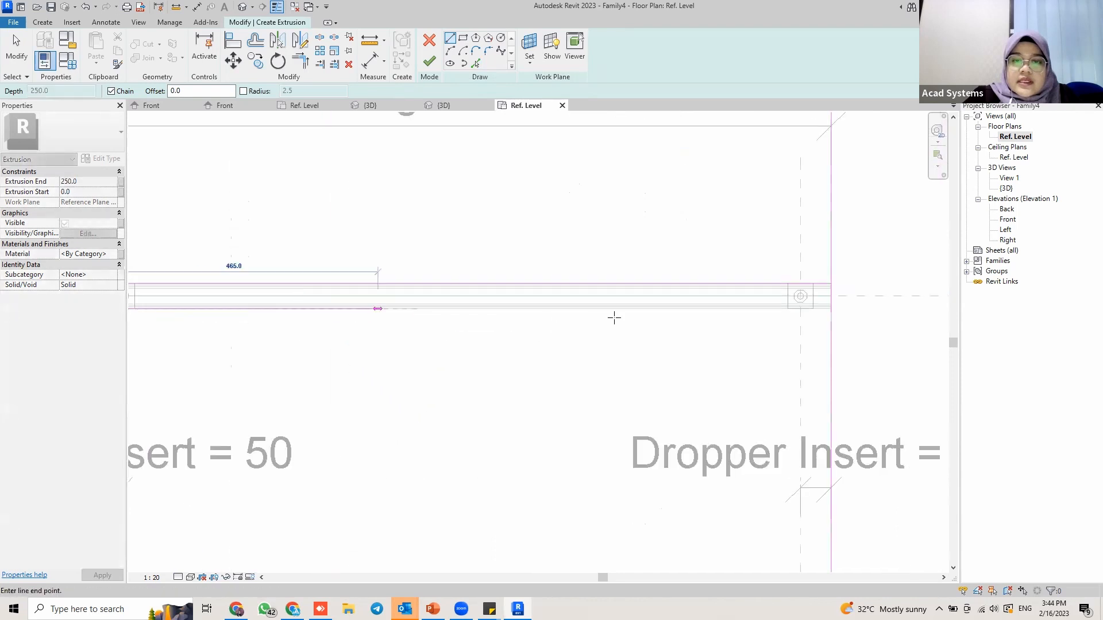
{"action": "scroll", "coordinate": [614, 318], "scroll_direction": "down", "scroll_amount": 1}
{"action": "middle_click_drag", "start_coordinate": [628, 318], "coordinate": [329, 307]}
{"action": "left_click", "coordinate": [503, 299]}
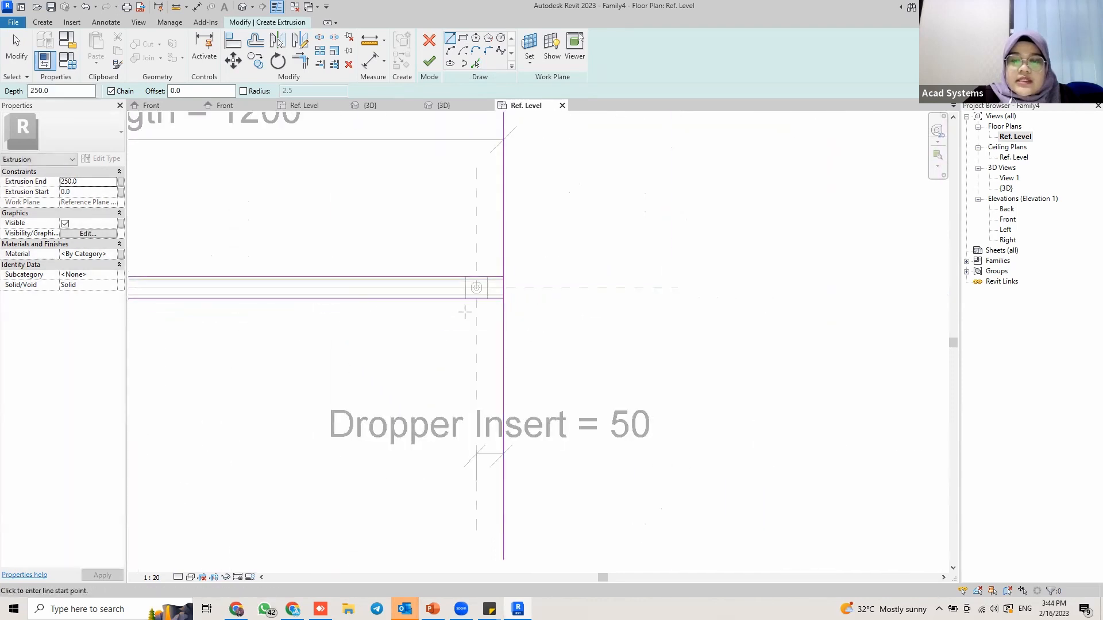
Trim the extrusion sketch lines into corners at the right end of the channel.
{"action": "scroll", "coordinate": [569, 293], "scroll_direction": "down", "scroll_amount": 2}
{"action": "scroll", "coordinate": [505, 273], "scroll_direction": "up", "scroll_amount": 3}
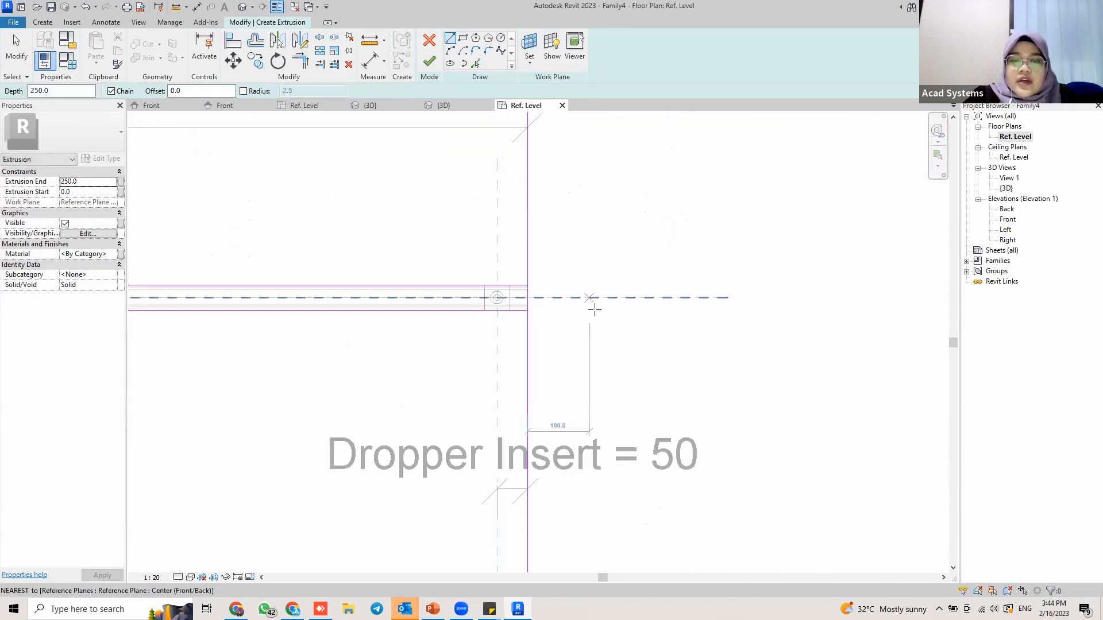
{"action": "key", "text": "Escape"}
{"action": "key", "text": "Escape"}
{"action": "key", "text": "t"}
{"action": "key", "text": "r"}
{"action": "left_click", "coordinate": [526, 294]}
{"action": "left_click", "coordinate": [520, 287]}
{"action": "left_click", "coordinate": [511, 310]}
{"action": "middle_click_drag", "start_coordinate": [454, 311], "coordinate": [534, 304]}
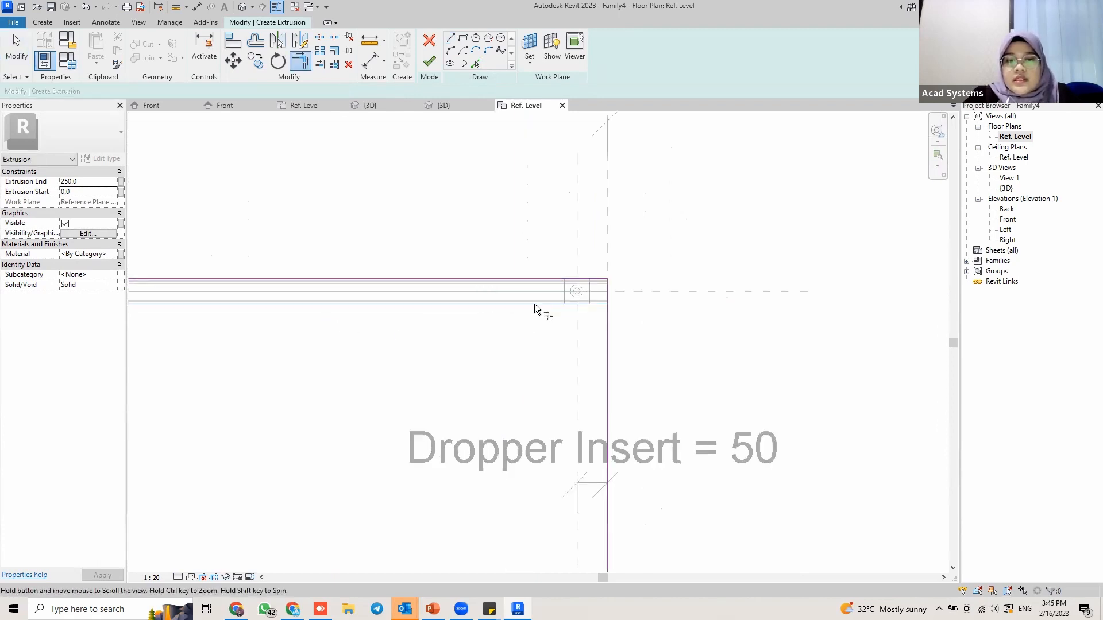
{"action": "scroll", "coordinate": [670, 288], "scroll_direction": "down", "scroll_amount": 2}
{"action": "scroll", "coordinate": [667, 291], "scroll_direction": "up", "scroll_amount": 2}
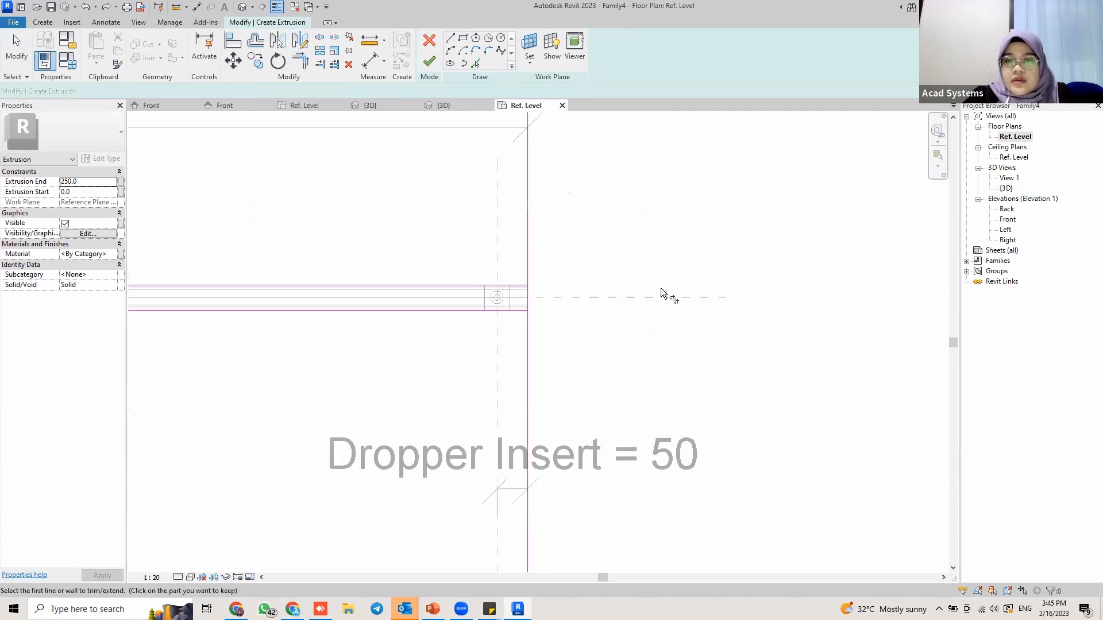
{"action": "left_click", "coordinate": [525, 295]}
{"action": "left_click", "coordinate": [506, 308]}
Trim the sketch lines into corners at the channel's left end and finish the extrusion.
{"action": "scroll", "coordinate": [404, 300], "scroll_direction": "down", "scroll_amount": 1}
{"action": "middle_click_drag", "start_coordinate": [403, 301], "coordinate": [616, 280]}
{"action": "middle_click_drag", "start_coordinate": [231, 289], "coordinate": [310, 278]}
{"action": "scroll", "coordinate": [222, 260], "scroll_direction": "up", "scroll_amount": 2}
{"action": "left_click", "coordinate": [225, 263]}
{"action": "left_click", "coordinate": [233, 253]}
{"action": "left_click", "coordinate": [231, 263]}
{"action": "left_click", "coordinate": [243, 285]}
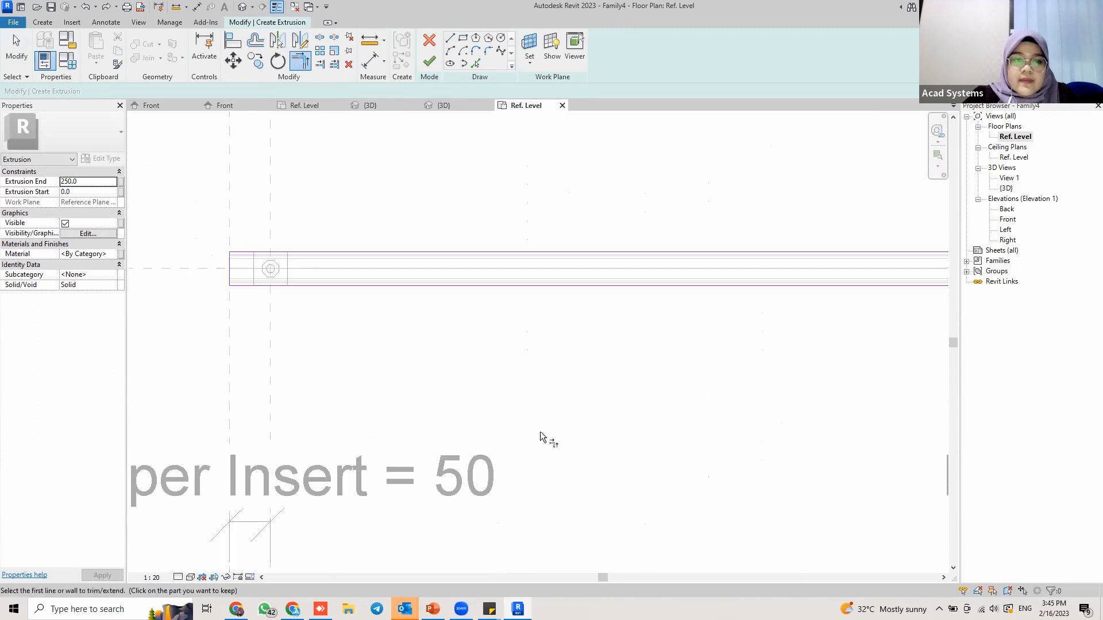
{"action": "left_click", "coordinate": [429, 62]}
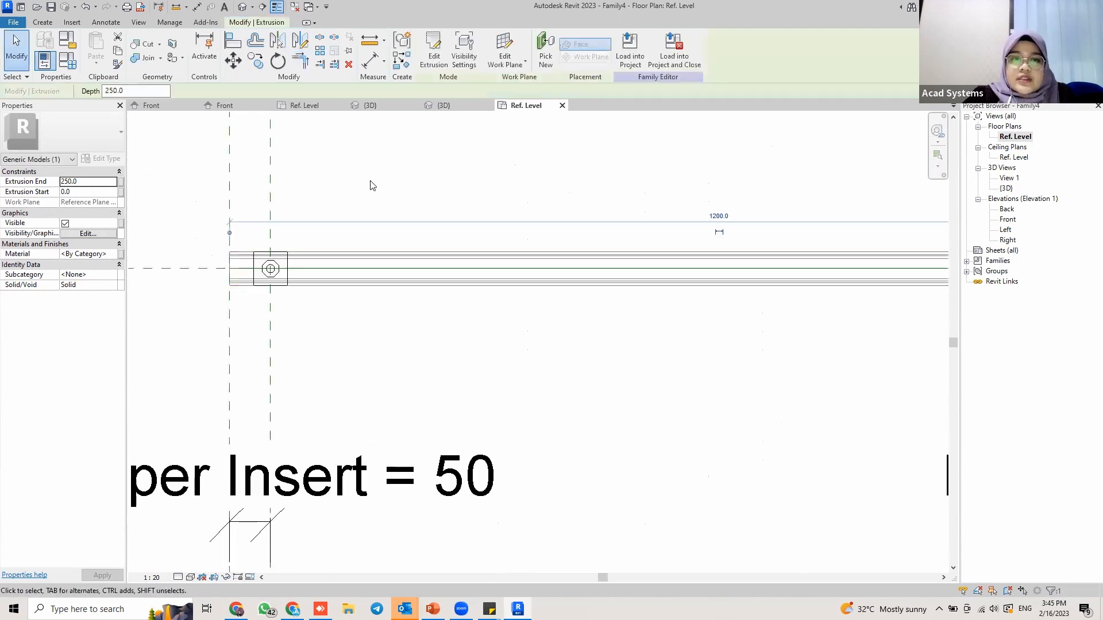
In the 3D view, set the block extrusion's start to -41 and its end to 0.
{"action": "left_click", "coordinate": [450, 105]}
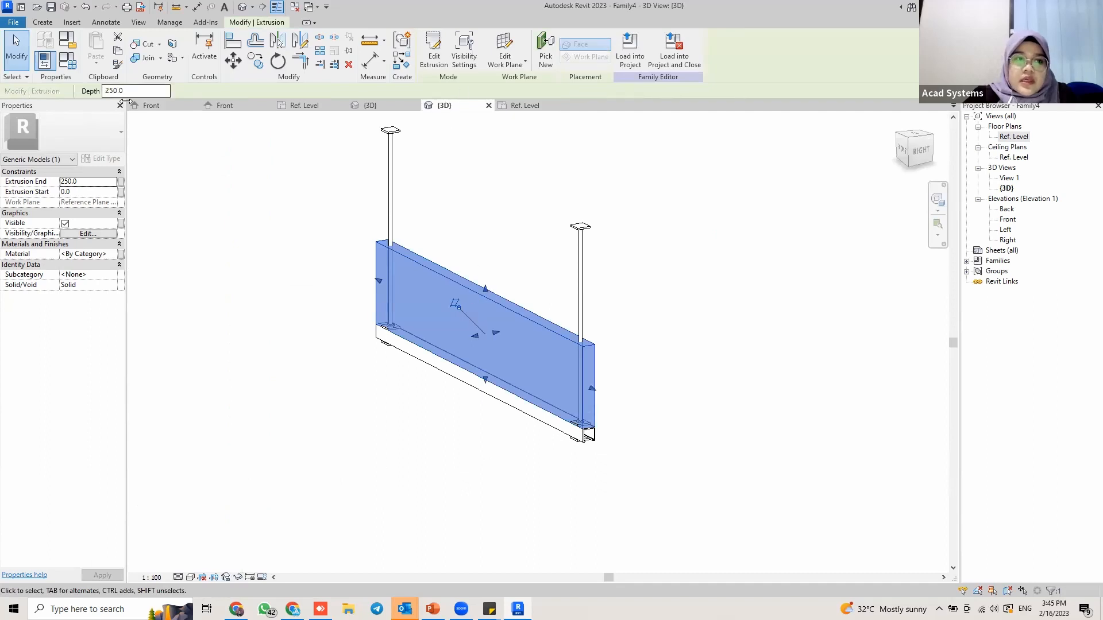
{"action": "left_click", "coordinate": [81, 182]}
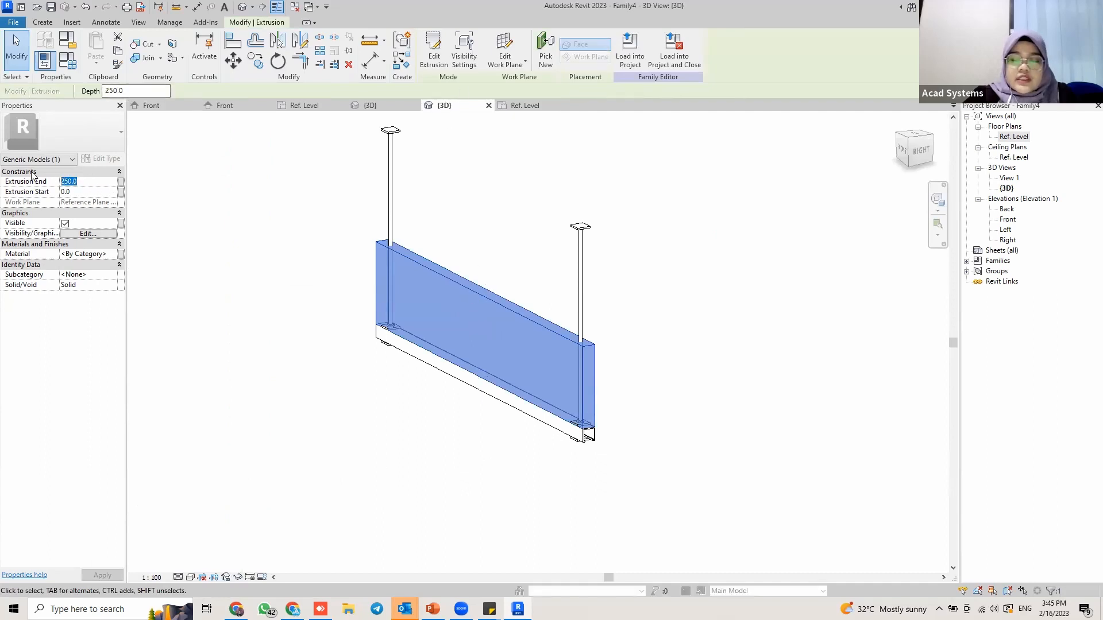
{"action": "type", "text": "41.0"}
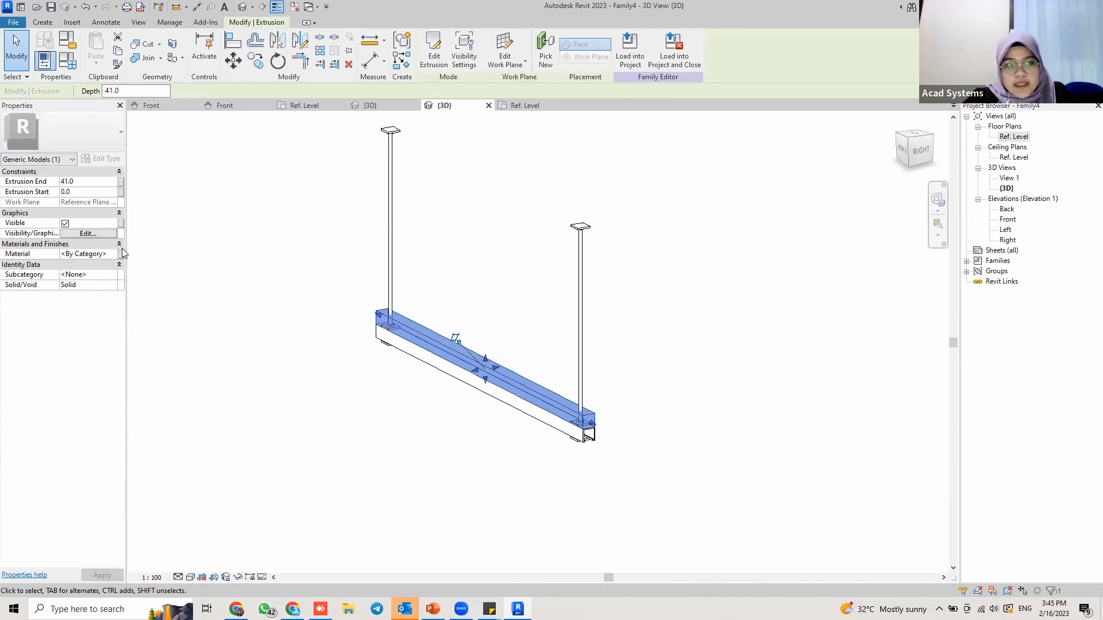
{"action": "left_click", "coordinate": [82, 194]}
{"action": "left_click", "coordinate": [75, 182]}
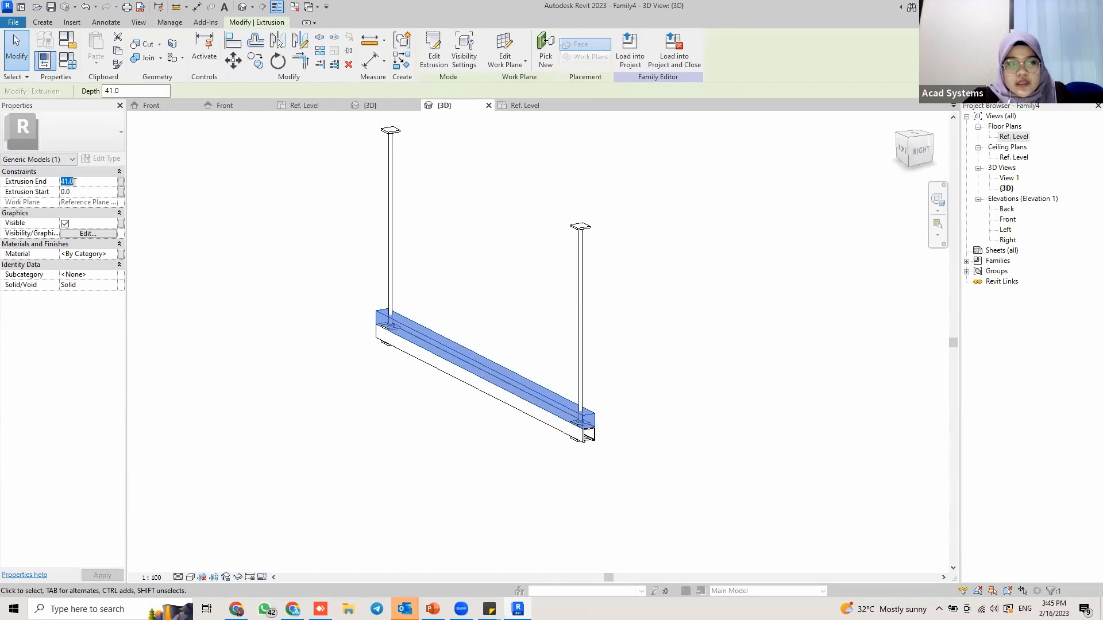
{"action": "left_click", "coordinate": [86, 193]}
{"action": "type", "text": "-41"}
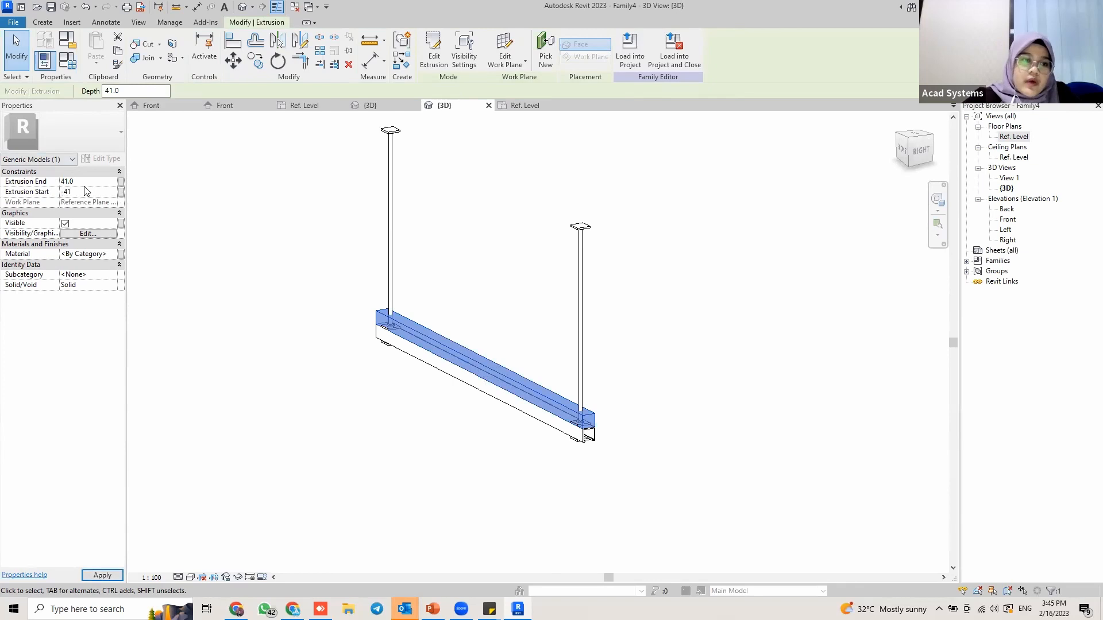
{"action": "left_click", "coordinate": [85, 182]}
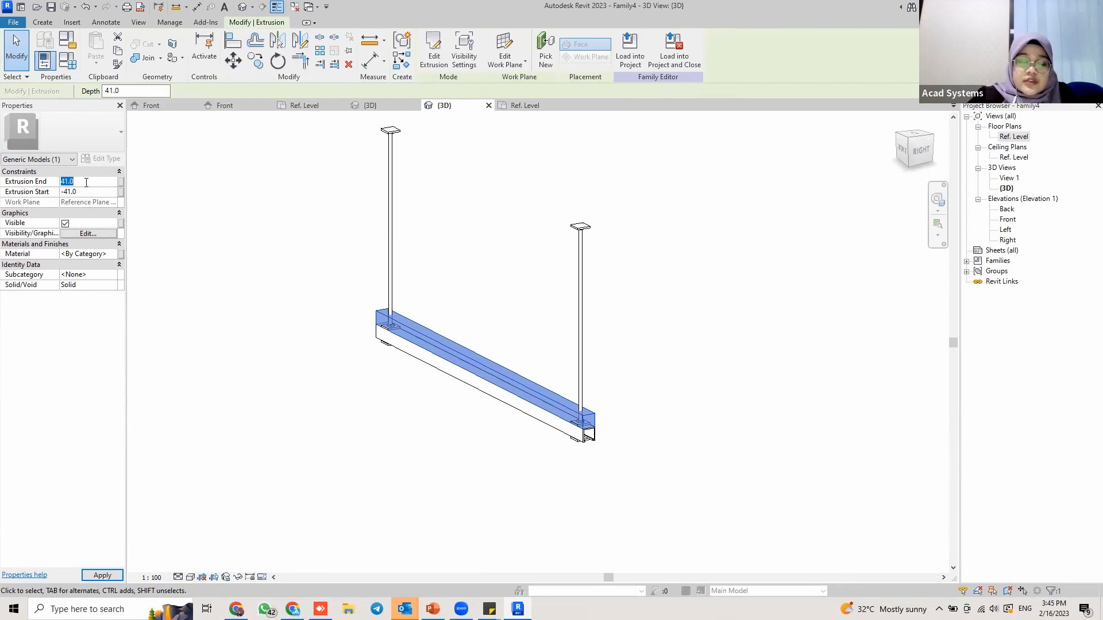
{"action": "type", "text": "0"}
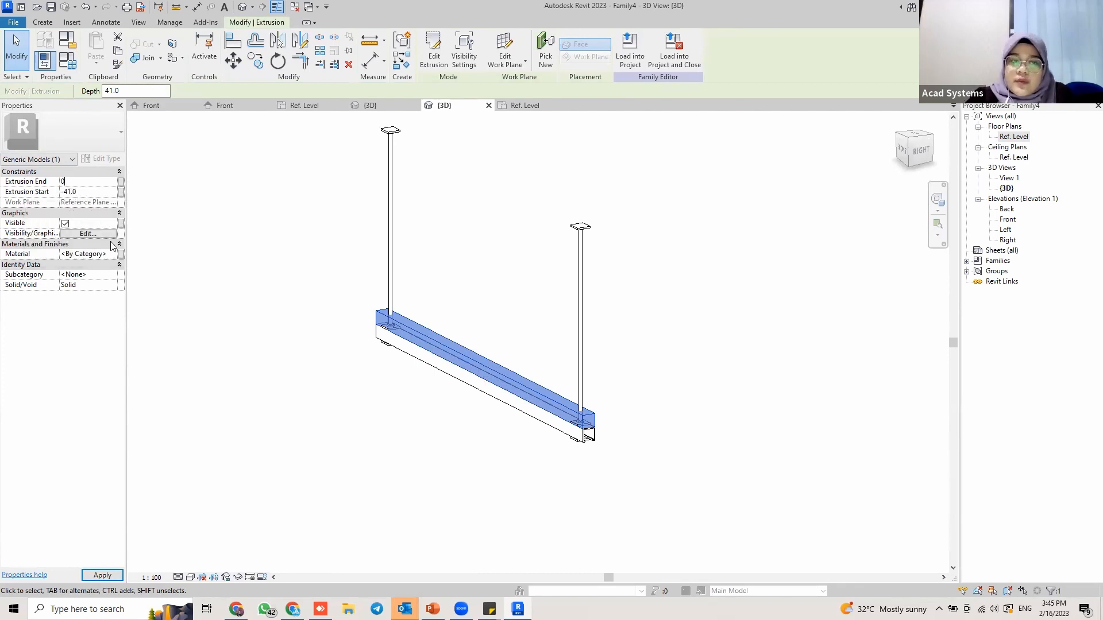
{"action": "key", "text": "Return"}
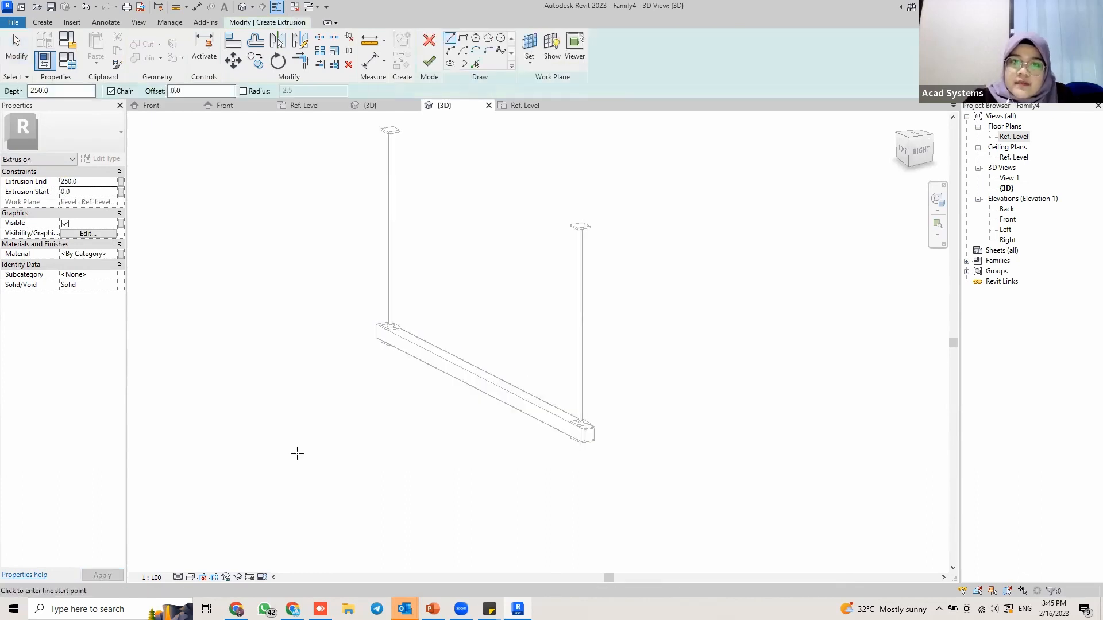
{"action": "left_click", "coordinate": [429, 62]}
Restrict the strut sweep's visibility to the Coarse detail level, turning off Medium and Fine.
{"action": "scroll", "coordinate": [583, 441], "scroll_direction": "up", "scroll_amount": 2}
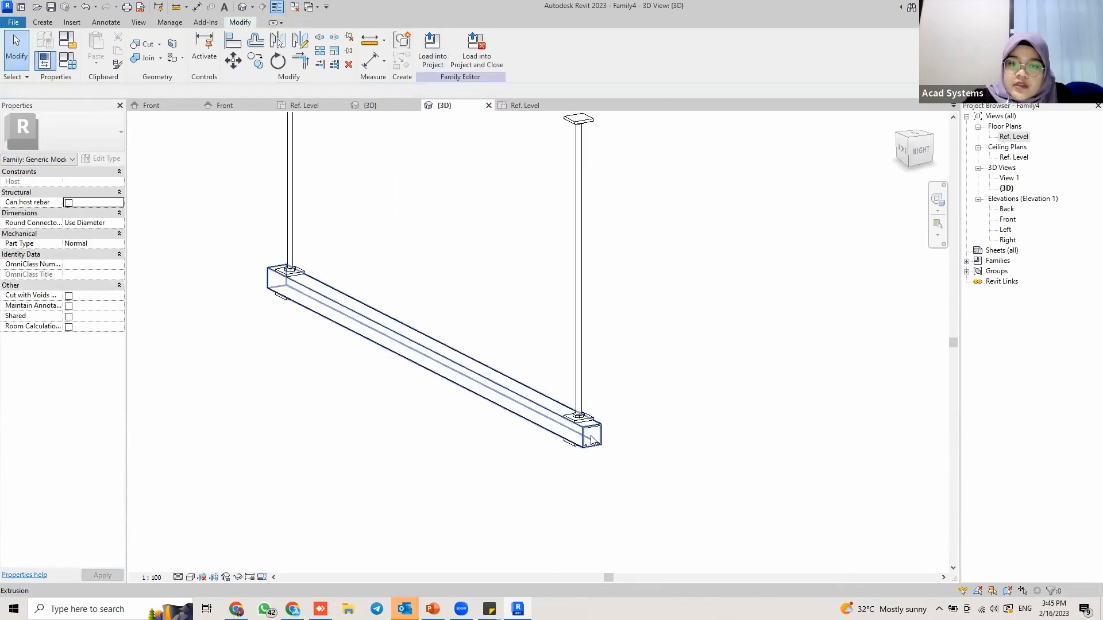
{"action": "left_click", "coordinate": [592, 448]}
{"action": "scroll", "coordinate": [586, 440], "scroll_direction": "up", "scroll_amount": 4}
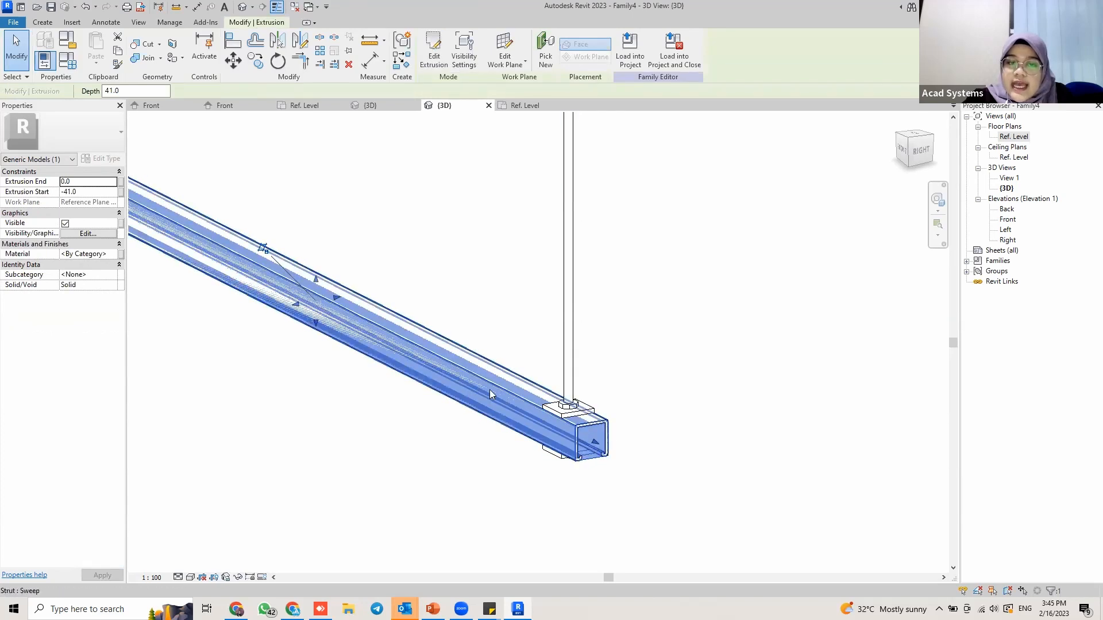
{"action": "left_click", "coordinate": [344, 356]}
{"action": "scroll", "coordinate": [370, 351], "scroll_direction": "down", "scroll_amount": 3}
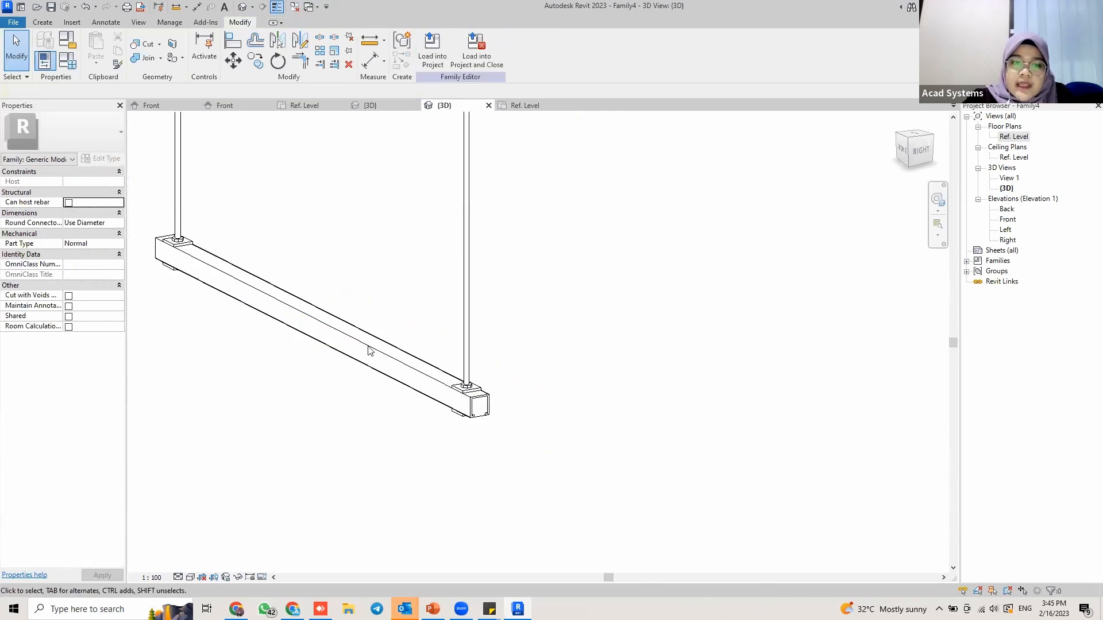
{"action": "left_click", "coordinate": [483, 413]}
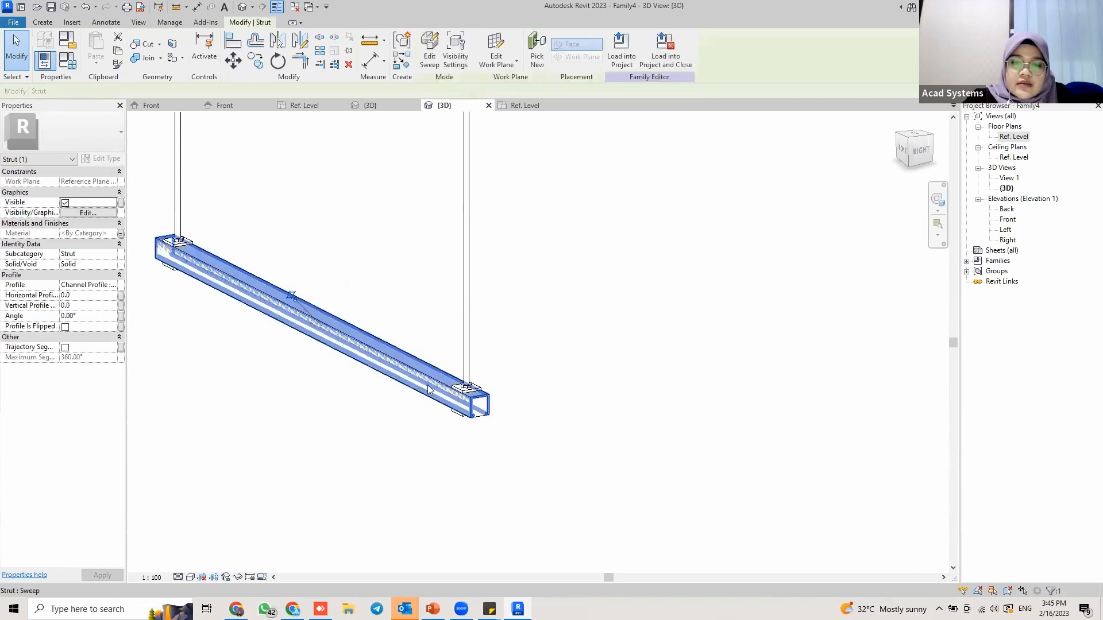
{"action": "middle_click_drag", "start_coordinate": [450, 333], "coordinate": [295, 263], "text": "shift"}
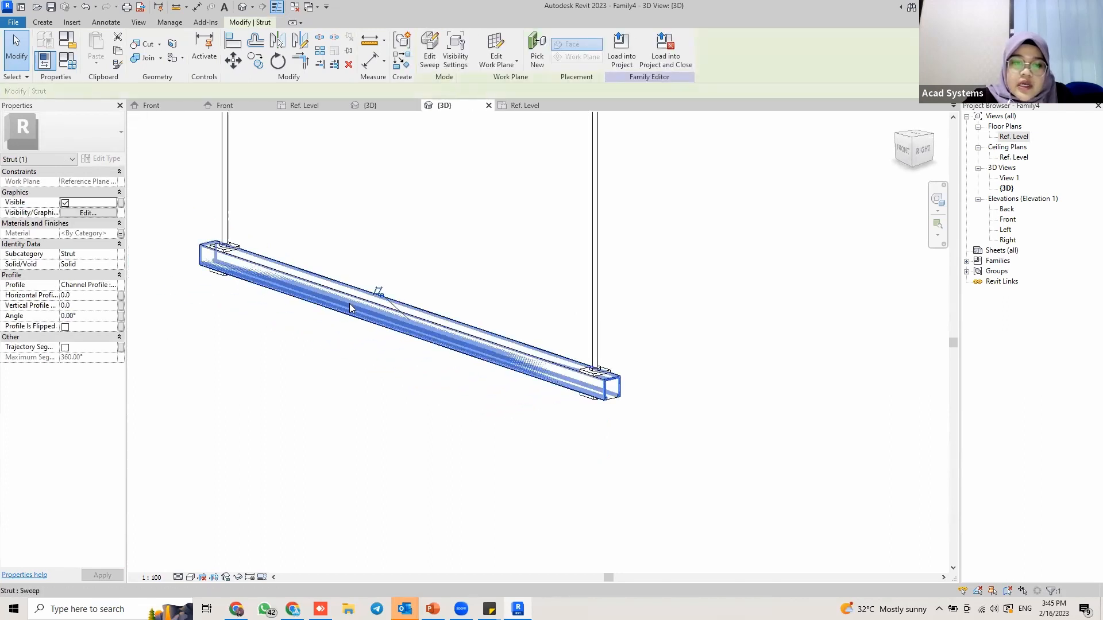
{"action": "left_click", "coordinate": [75, 214]}
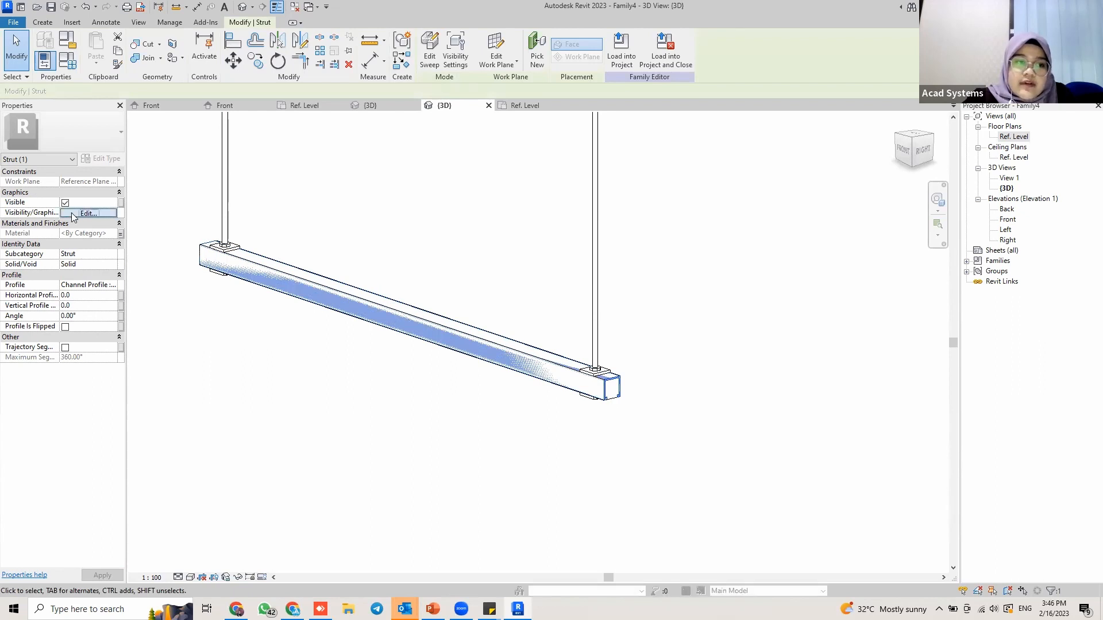
{"action": "left_click", "coordinate": [489, 304]}
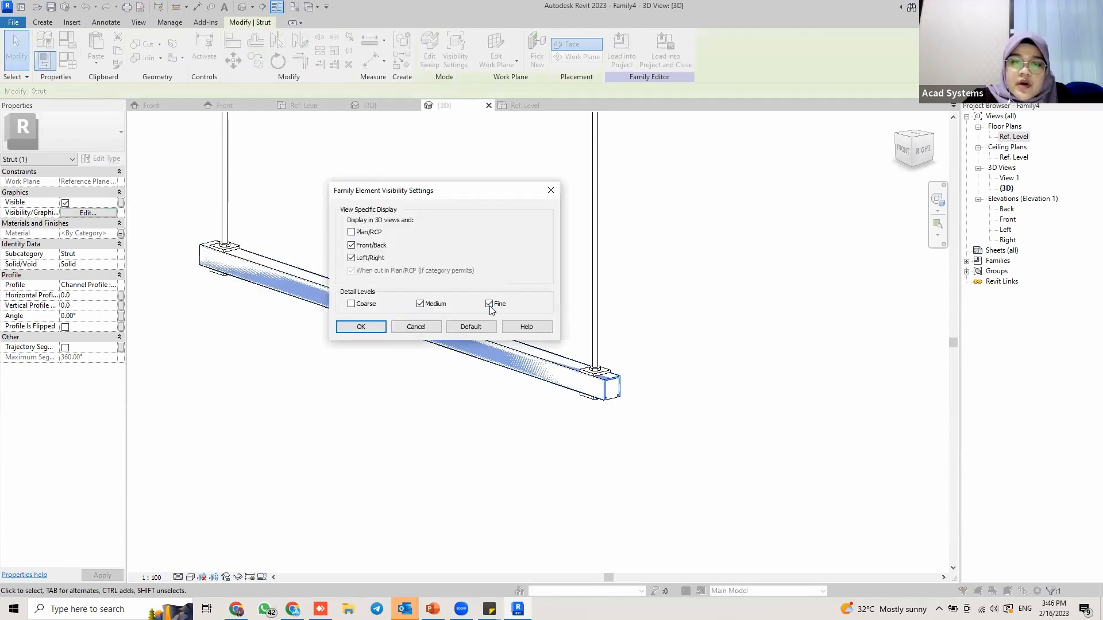
{"action": "left_click", "coordinate": [351, 304]}
{"action": "left_click", "coordinate": [422, 305]}
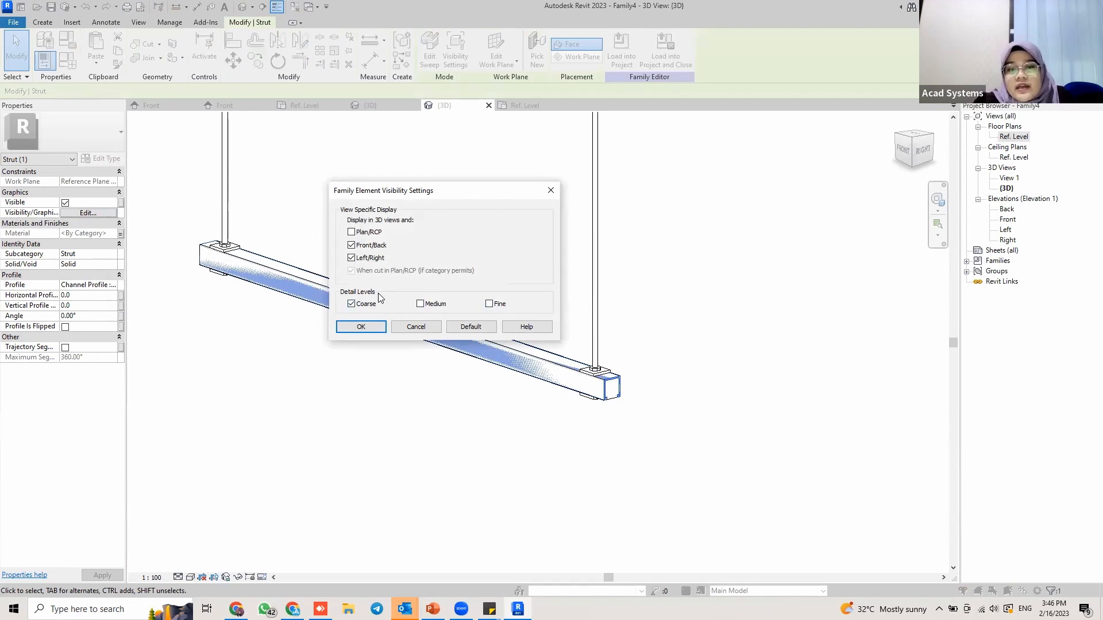
{"action": "left_click", "coordinate": [369, 330]}
Turn on preview visibility in the 3D view.
{"action": "scroll", "coordinate": [537, 371], "scroll_direction": "down", "scroll_amount": 2}
{"action": "middle_click_drag", "start_coordinate": [540, 354], "coordinate": [552, 418], "text": "shift"}
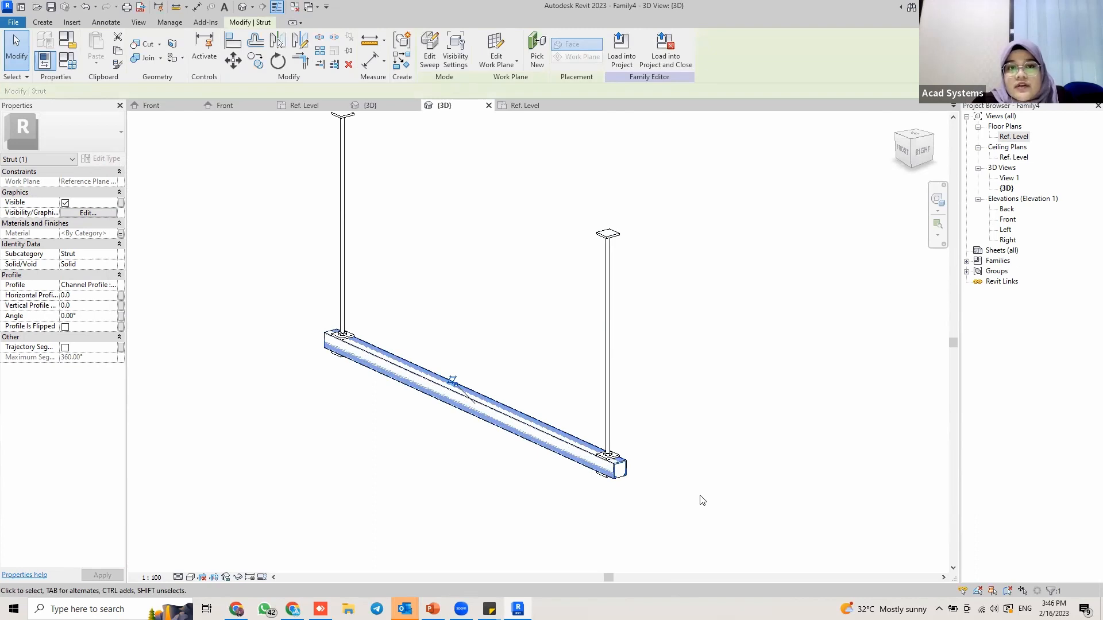
{"action": "middle_click_drag", "start_coordinate": [497, 271], "coordinate": [527, 305]}
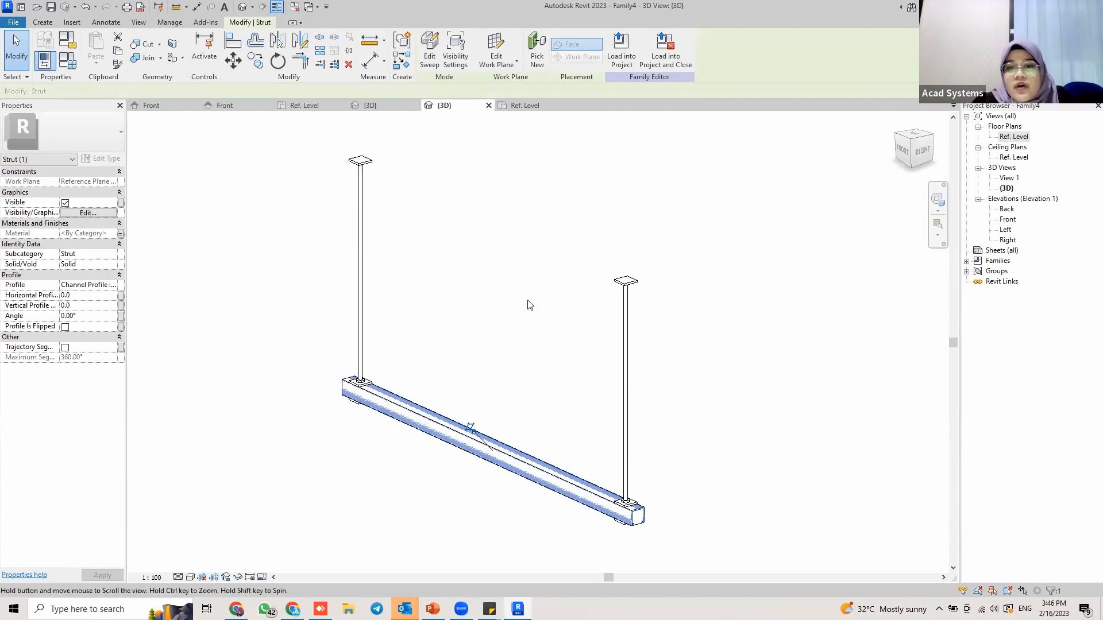
{"action": "left_click", "coordinate": [514, 338]}
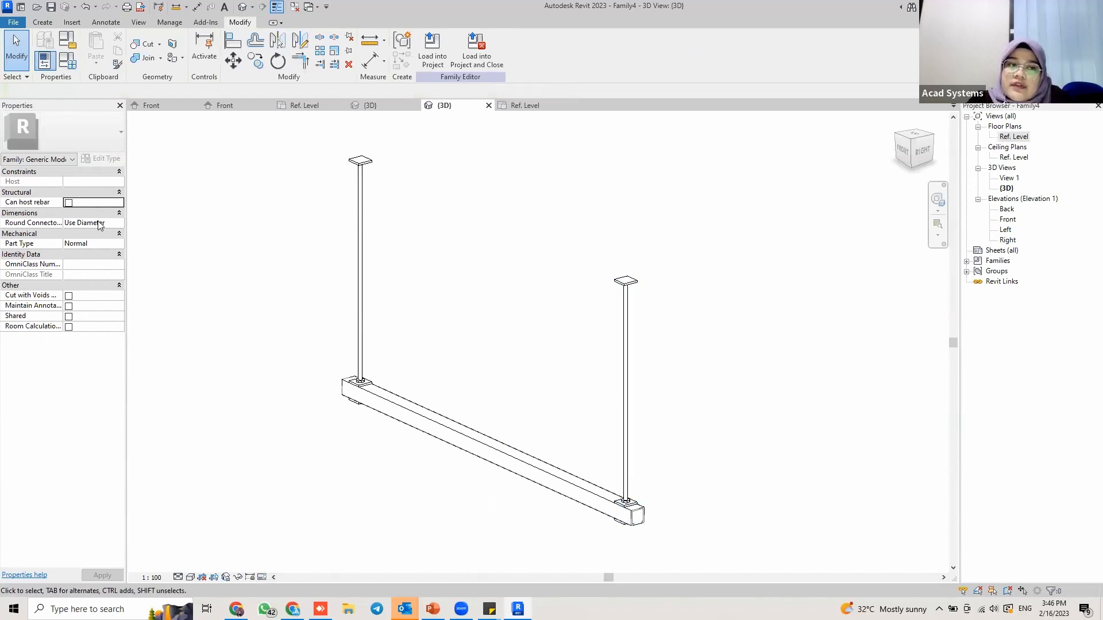
{"action": "left_click_drag", "start_coordinate": [308, 131], "coordinate": [665, 515]}
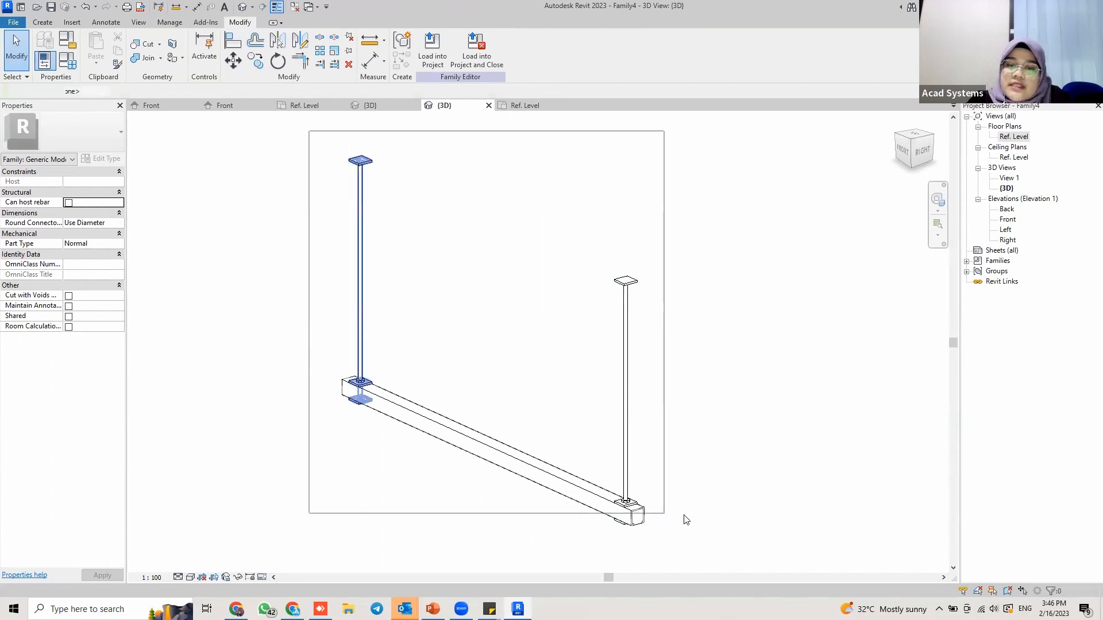
{"action": "left_click", "coordinate": [171, 541]}
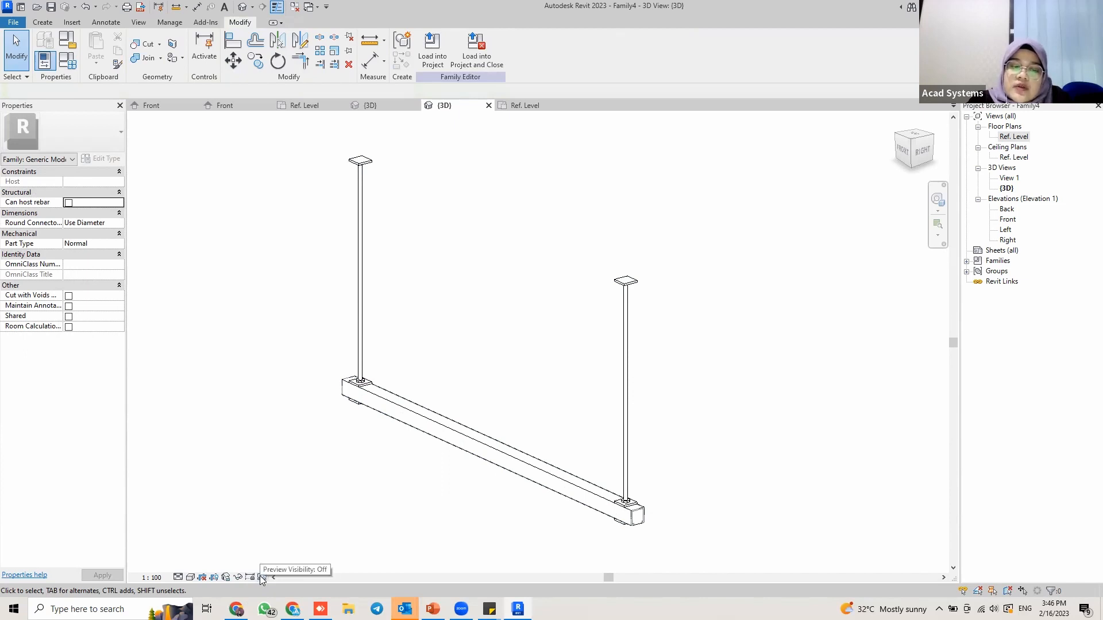
{"action": "left_click", "coordinate": [261, 577]}
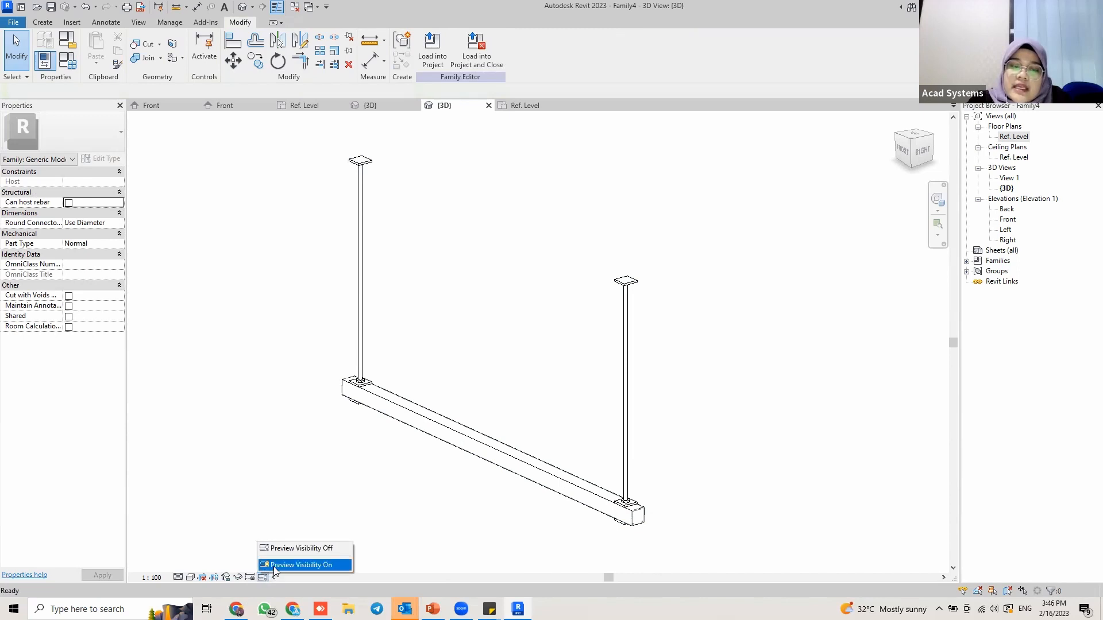
{"action": "left_click", "coordinate": [274, 566]}
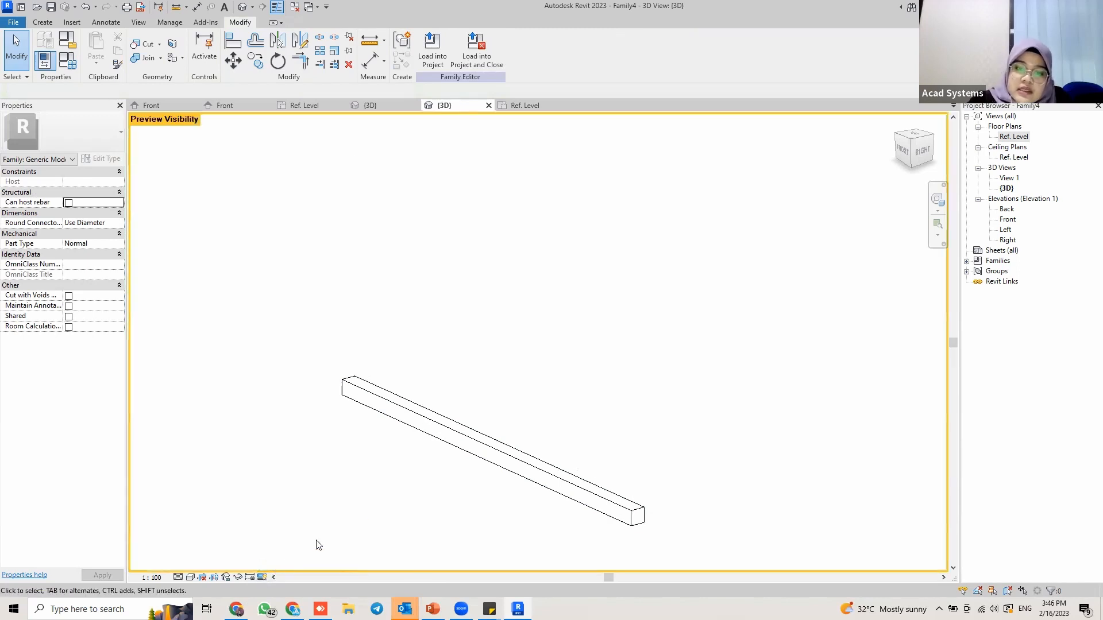
{"action": "middle_click_drag", "start_coordinate": [456, 497], "coordinate": [448, 433]}
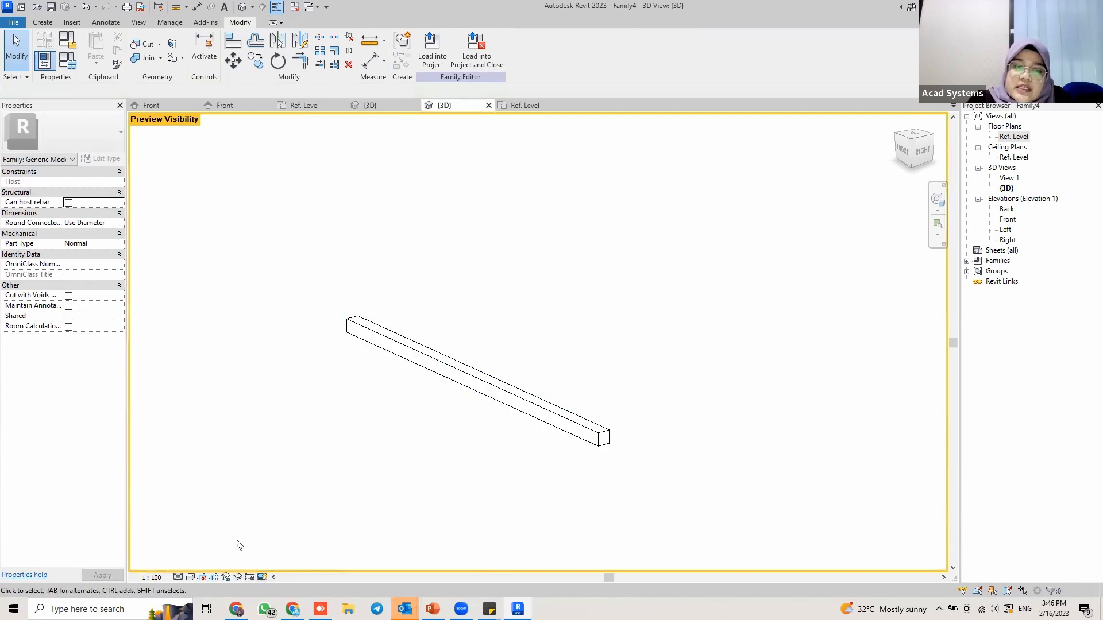
Preview the family at the Coarse, Medium and Fine detail levels, leaving the 3D view at Coarse.
{"action": "left_click", "coordinate": [184, 576]}
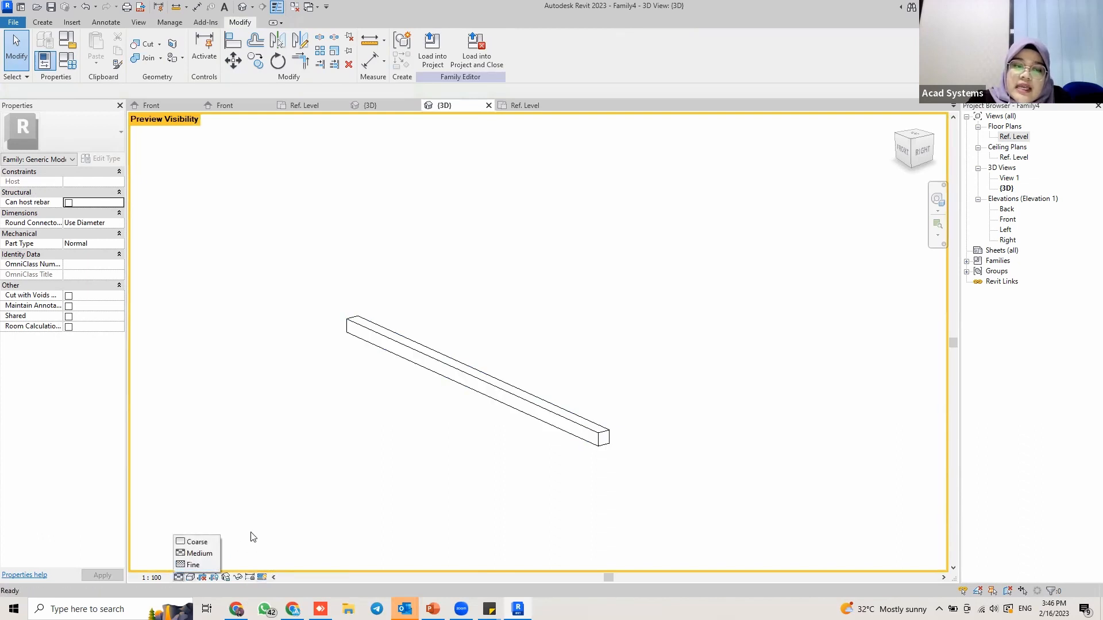
{"action": "left_click", "coordinate": [211, 543]}
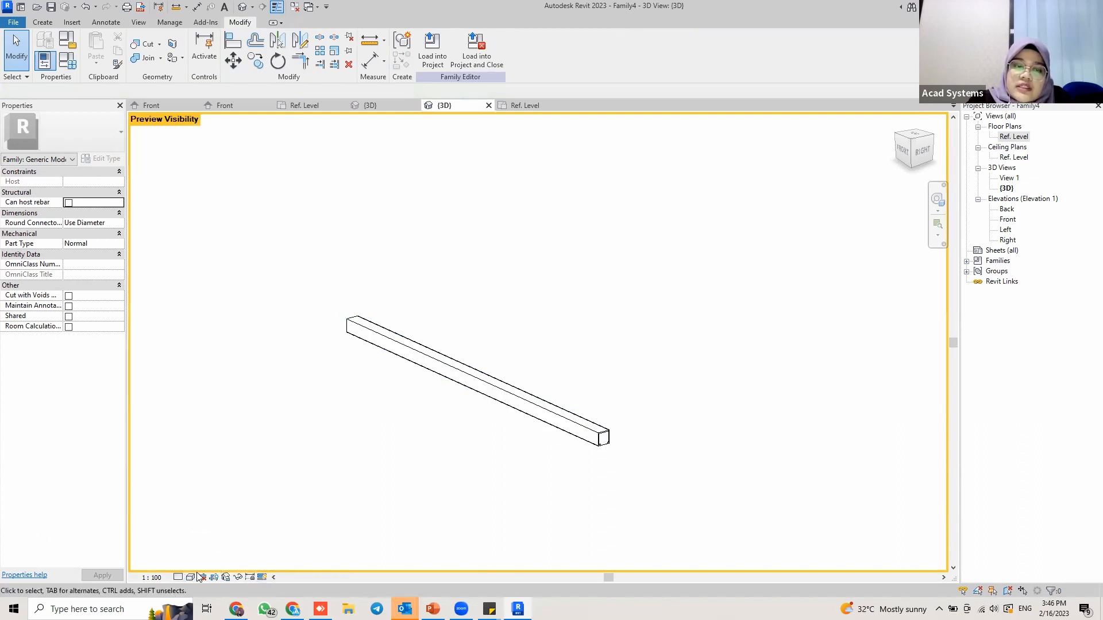
{"action": "left_click", "coordinate": [178, 577]}
{"action": "left_click", "coordinate": [198, 553]}
{"action": "left_click", "coordinate": [180, 577]}
{"action": "left_click", "coordinate": [183, 566]}
{"action": "left_click", "coordinate": [179, 579]}
{"action": "left_click", "coordinate": [197, 540]}
{"action": "left_click", "coordinate": [179, 577]}
{"action": "left_click", "coordinate": [197, 540]}
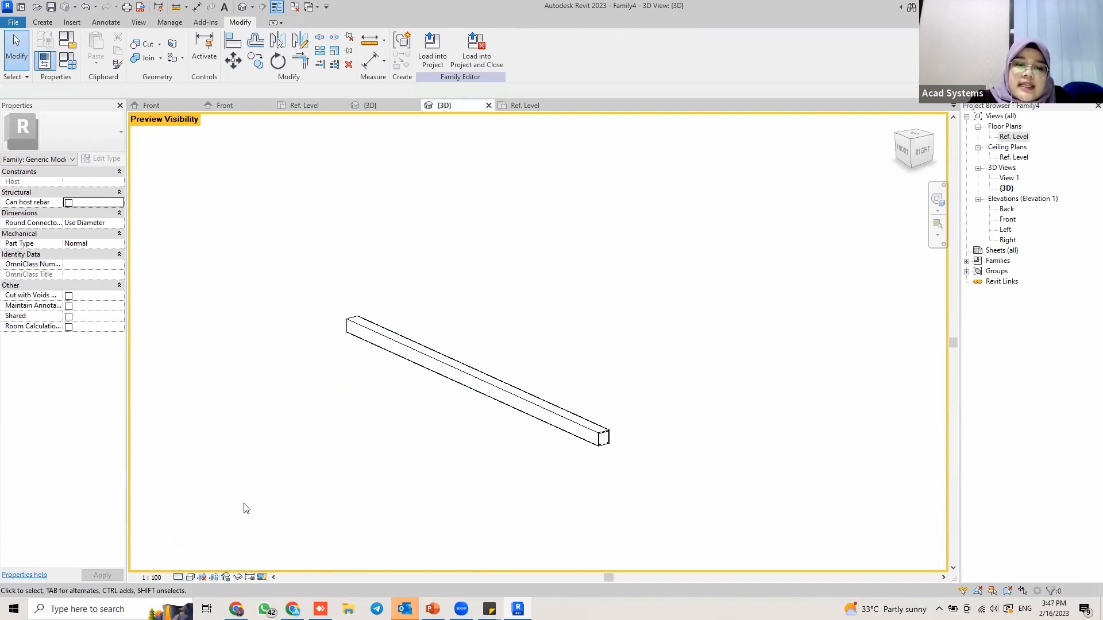
Examine the channel's open end at Coarse detail and turn off preview visibility.
{"action": "scroll", "coordinate": [603, 438], "scroll_direction": "up", "scroll_amount": 4}
{"action": "scroll", "coordinate": [574, 419], "scroll_direction": "down", "scroll_amount": 4}
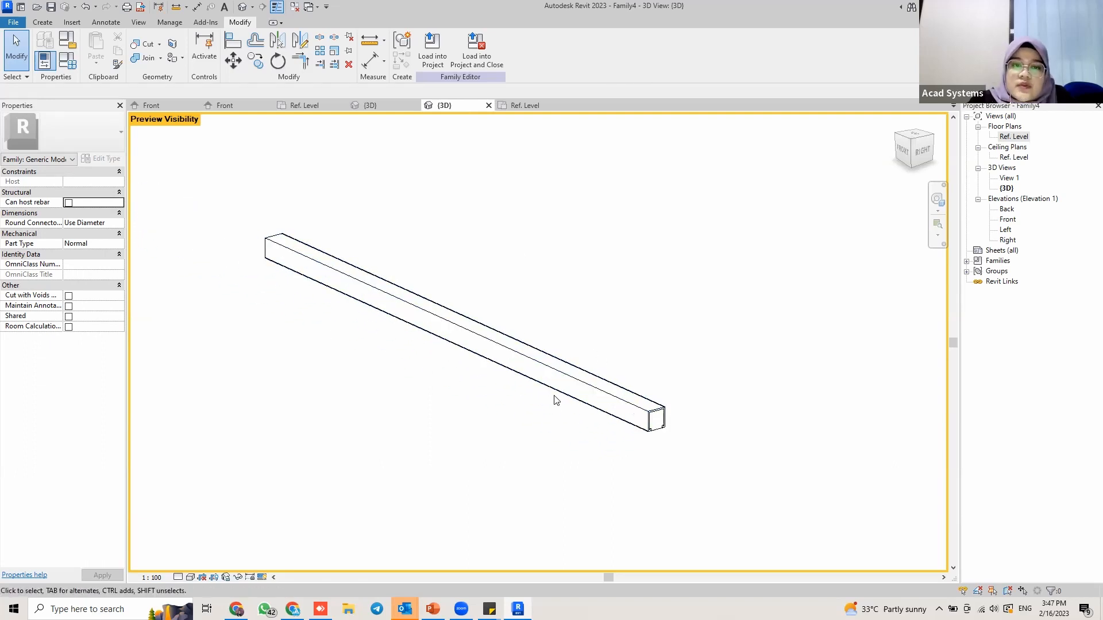
{"action": "scroll", "coordinate": [658, 418], "scroll_direction": "up", "scroll_amount": 3}
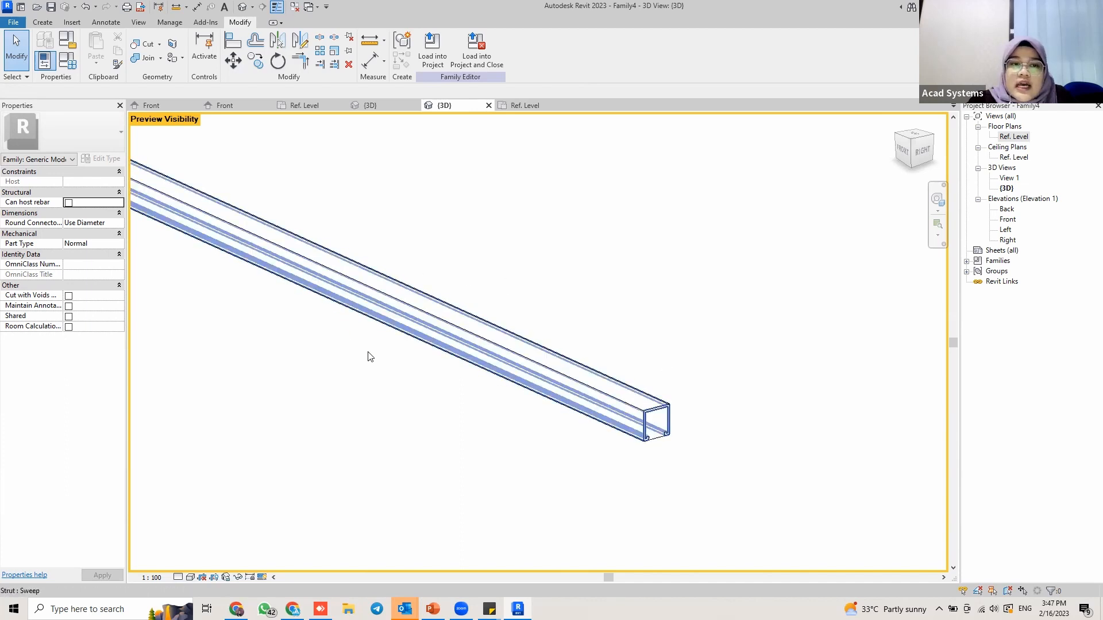
{"action": "scroll", "coordinate": [656, 412], "scroll_direction": "down", "scroll_amount": 1}
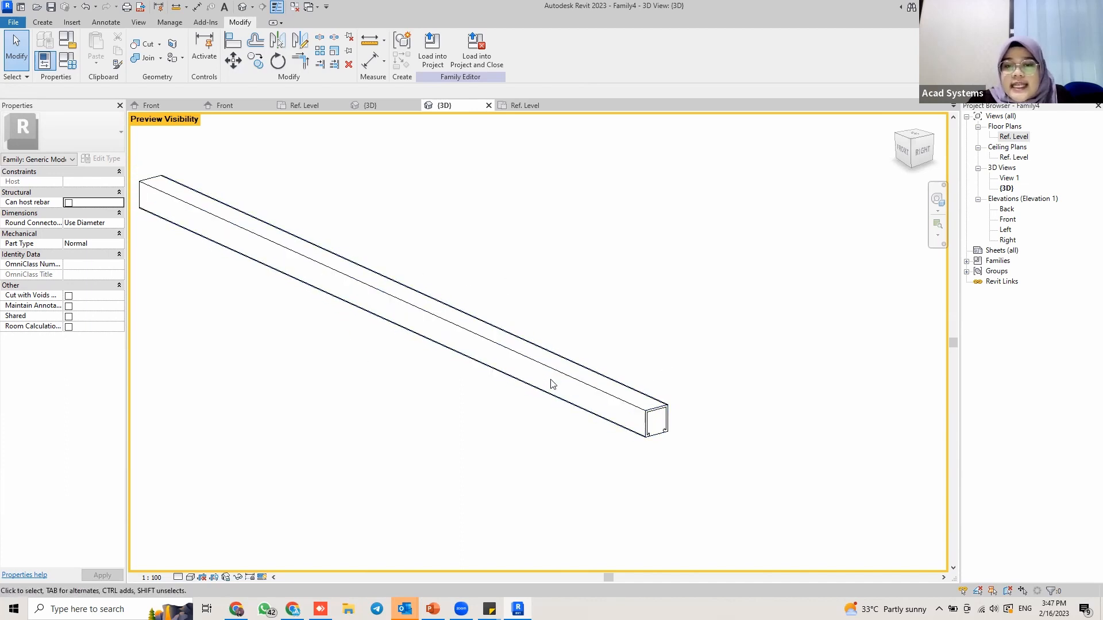
{"action": "left_click", "coordinate": [262, 578]}
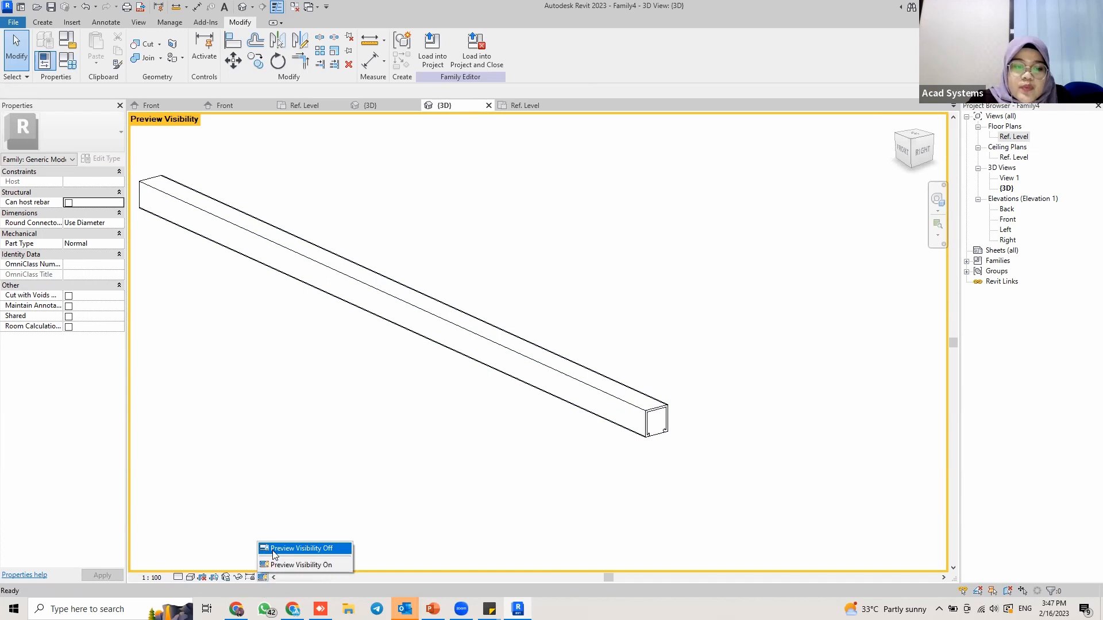
{"action": "left_click", "coordinate": [299, 548]}
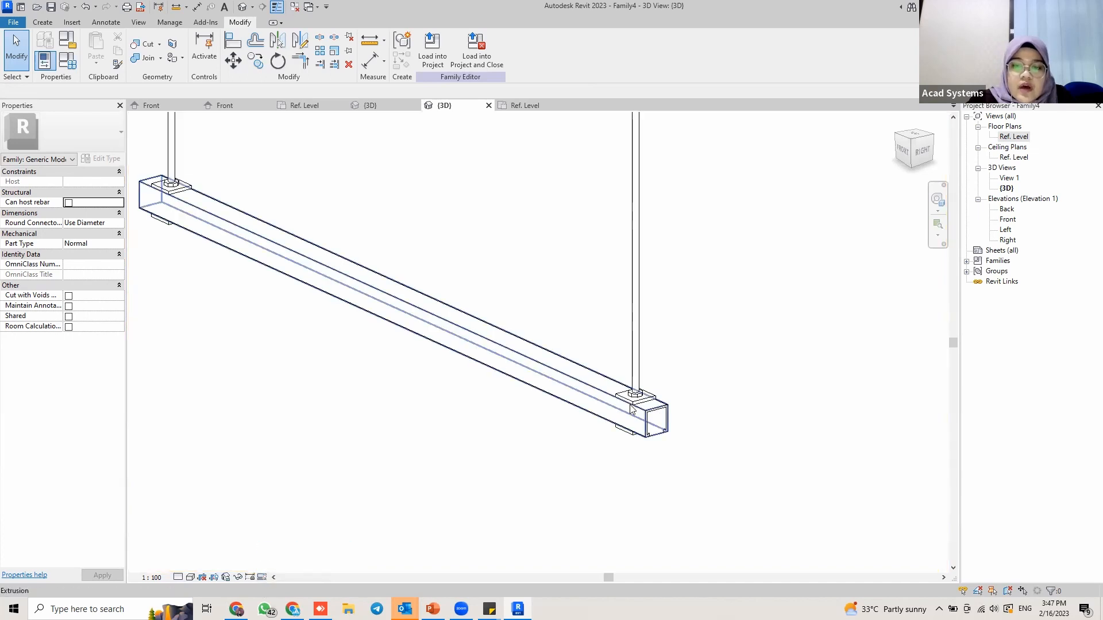
Restrict the simplified block extrusion's visibility to Coarse detail, turning off Medium, Fine and Plan/RCP.
{"action": "scroll", "coordinate": [642, 432], "scroll_direction": "up", "scroll_amount": 2}
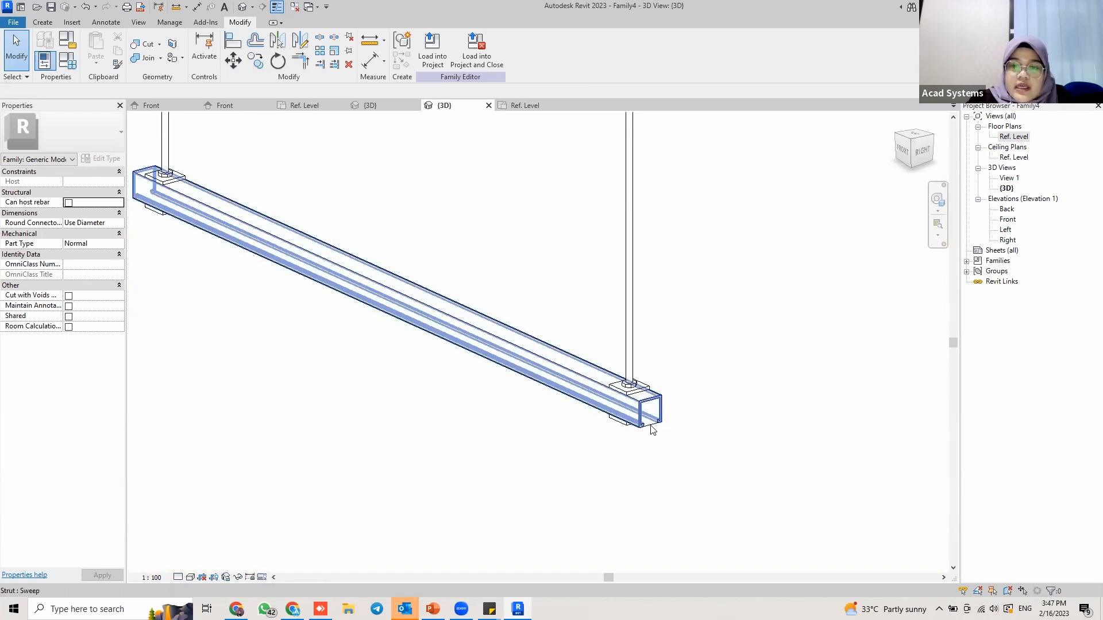
{"action": "left_click", "coordinate": [652, 430]}
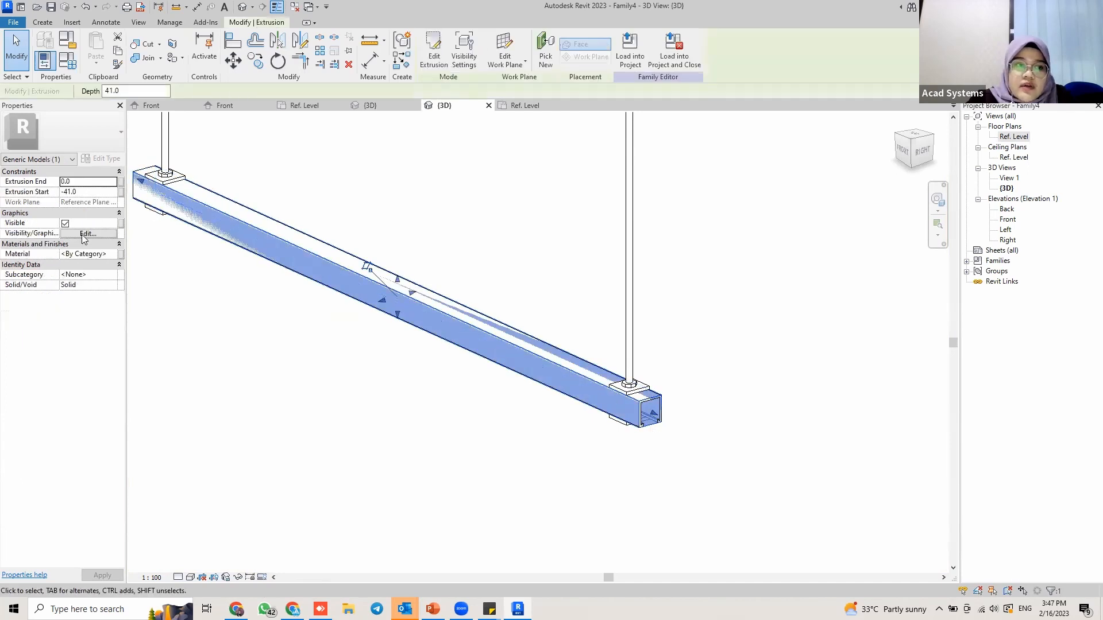
{"action": "left_click", "coordinate": [86, 234]}
{"action": "left_click", "coordinate": [420, 304]}
{"action": "left_click", "coordinate": [489, 304]}
{"action": "left_click", "coordinate": [356, 232]}
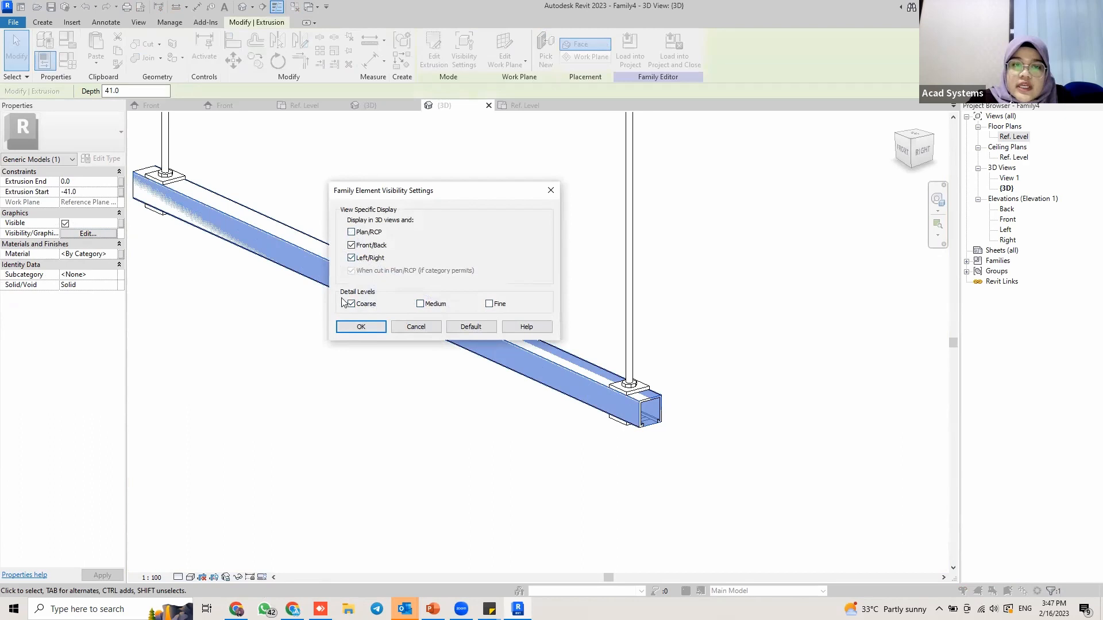
{"action": "left_click", "coordinate": [362, 327]}
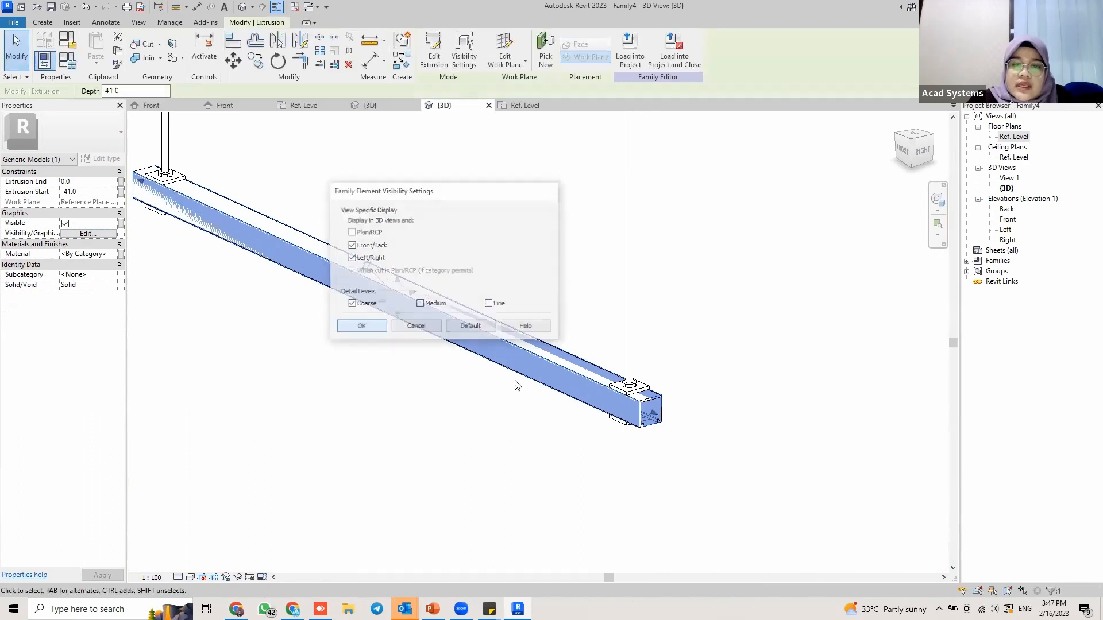
{"action": "left_click", "coordinate": [540, 389]}
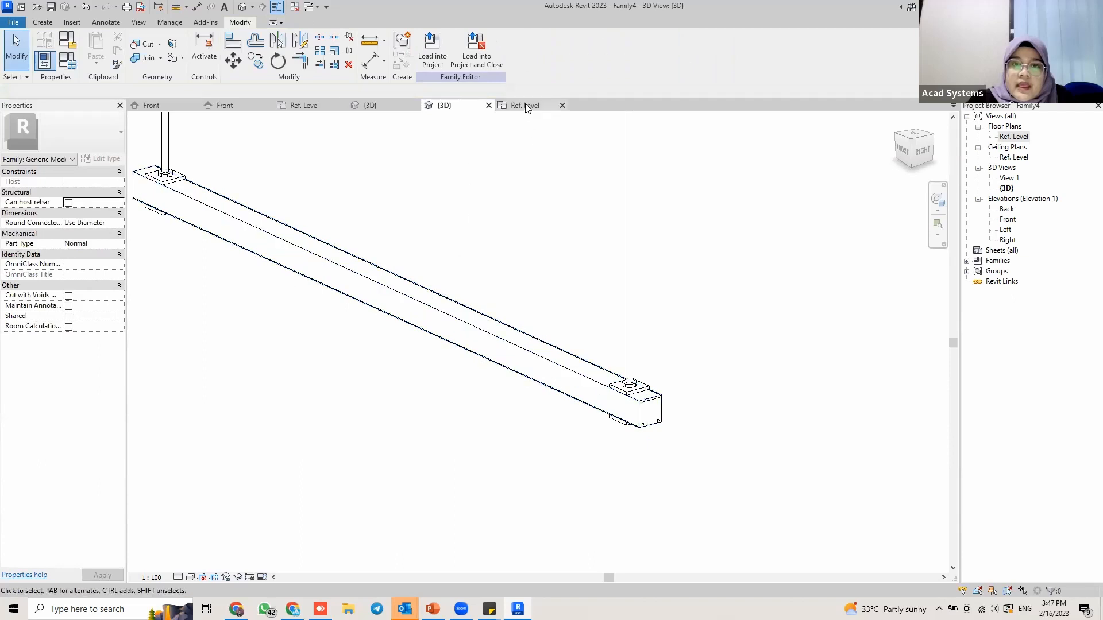
{"action": "left_click", "coordinate": [473, 326]}
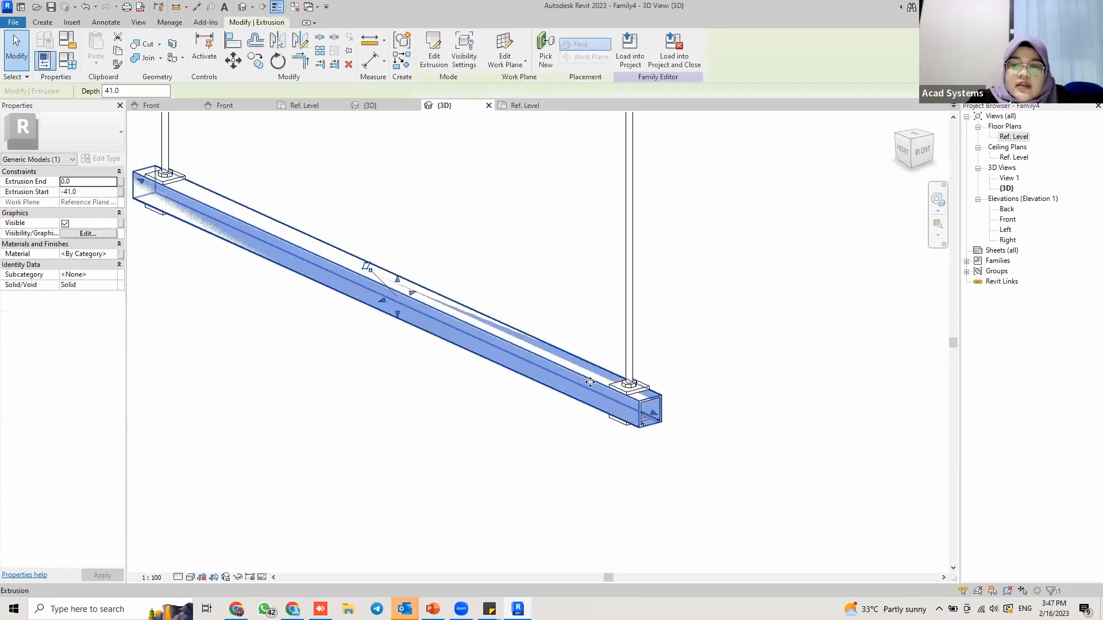
{"action": "left_click", "coordinate": [502, 211]}
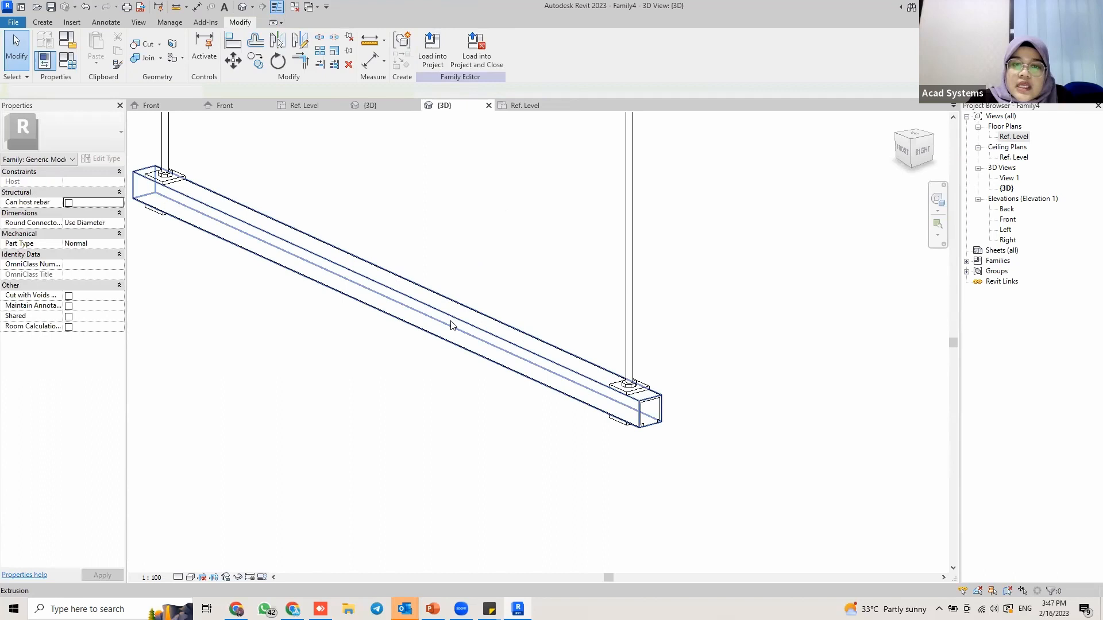
{"action": "key", "text": "ctrl+Tab"}
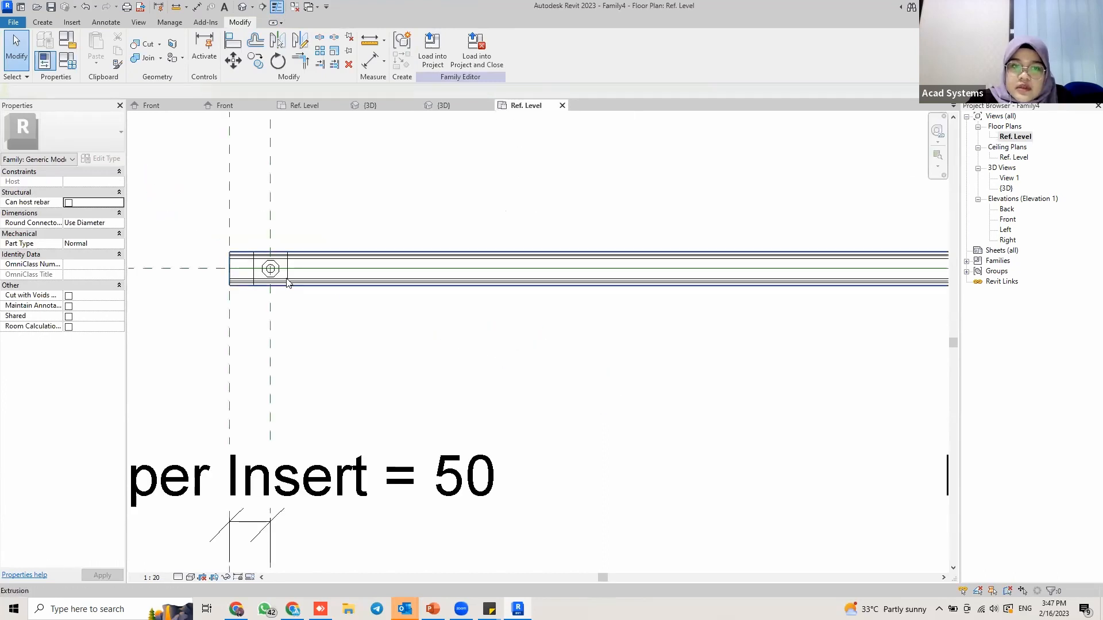
{"action": "left_click", "coordinate": [443, 106]}
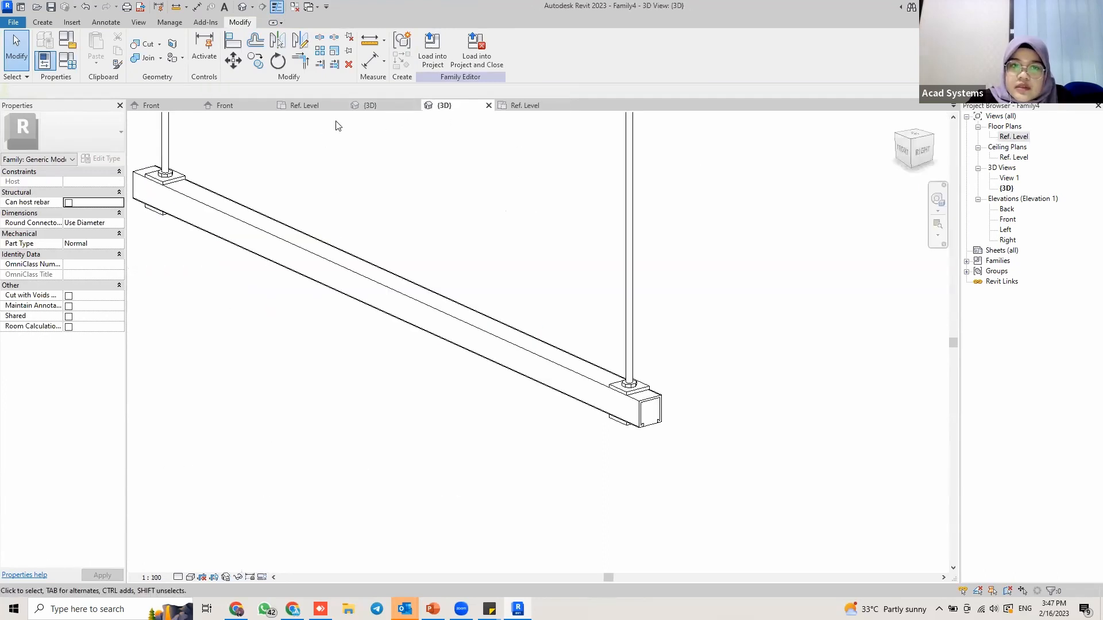
{"action": "double_click", "coordinate": [1006, 221]}
{"action": "scroll", "coordinate": [506, 376], "scroll_direction": "up", "scroll_amount": 2}
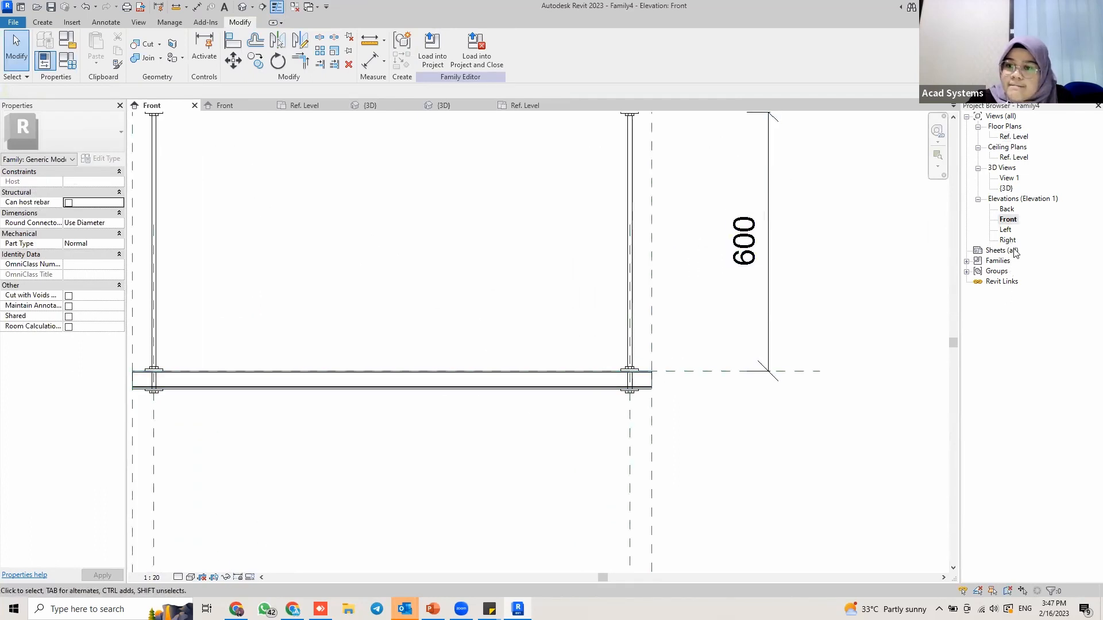
Select the strut sweep in the Left elevation and limit its visibility to Medium and Fine detail, turning off Coarse.
{"action": "double_click", "coordinate": [1007, 230]}
{"action": "scroll", "coordinate": [513, 206], "scroll_direction": "up", "scroll_amount": 3}
{"action": "middle_click_drag", "start_coordinate": [508, 230], "coordinate": [514, 336]}
{"action": "scroll", "coordinate": [509, 298], "scroll_direction": "up", "scroll_amount": 3}
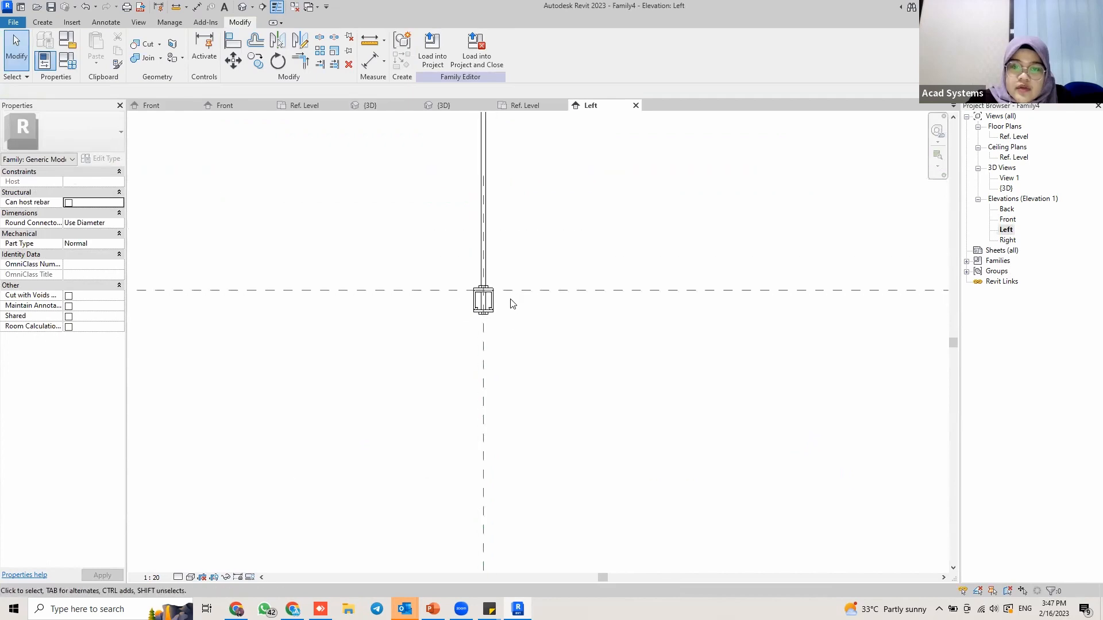
{"action": "scroll", "coordinate": [478, 304], "scroll_direction": "up", "scroll_amount": 3}
{"action": "left_click", "coordinate": [481, 303]}
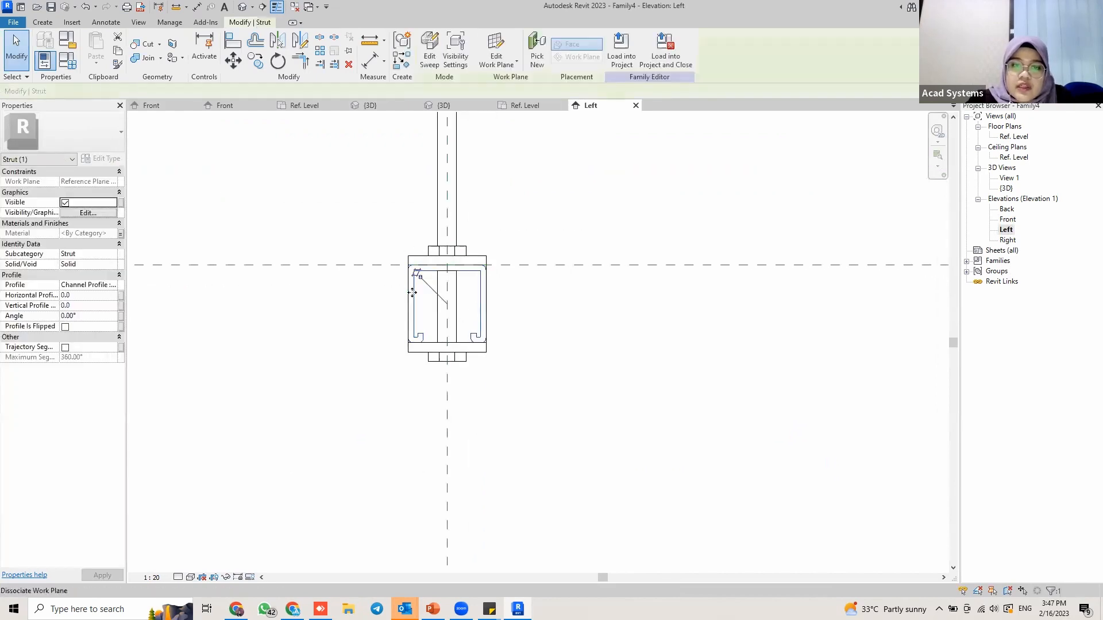
{"action": "left_click", "coordinate": [446, 106]}
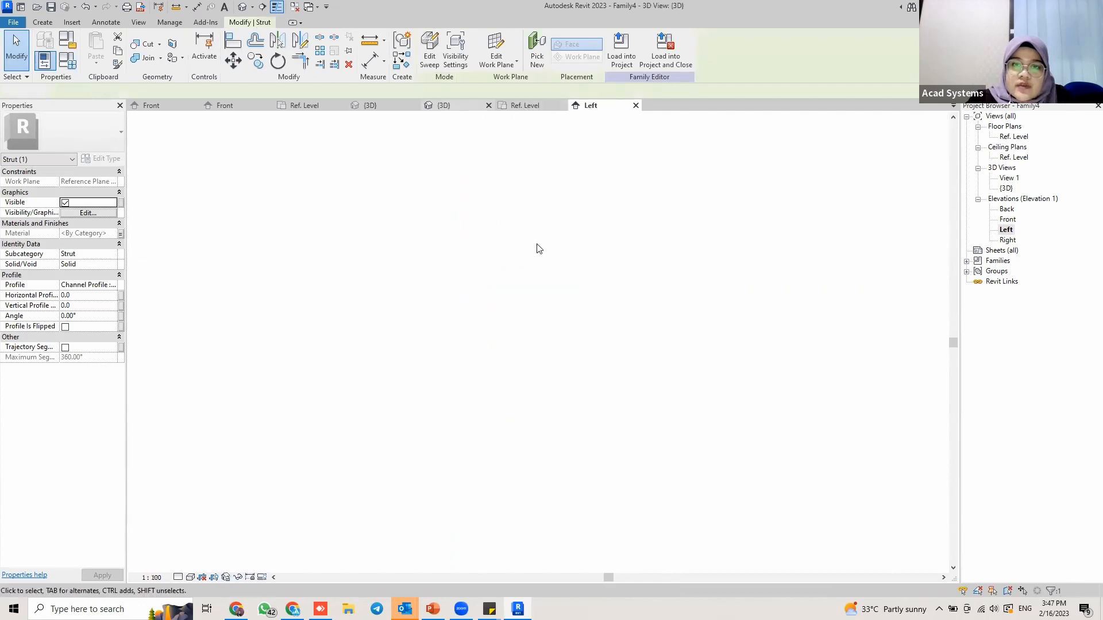
{"action": "left_click", "coordinate": [88, 212]}
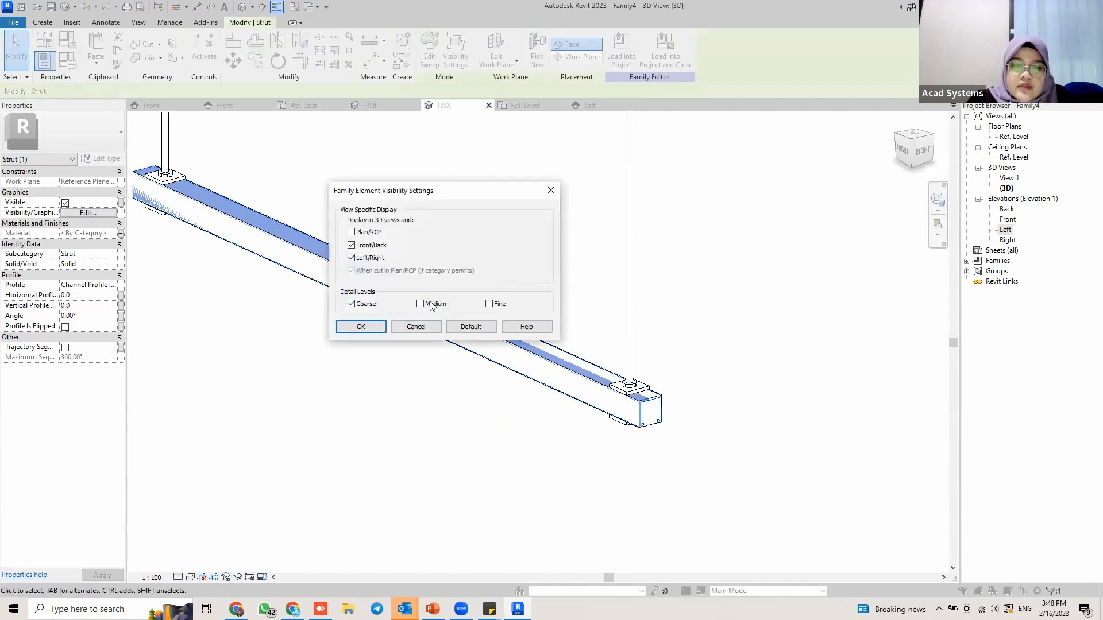
{"action": "left_click", "coordinate": [490, 304]}
{"action": "left_click", "coordinate": [351, 303]}
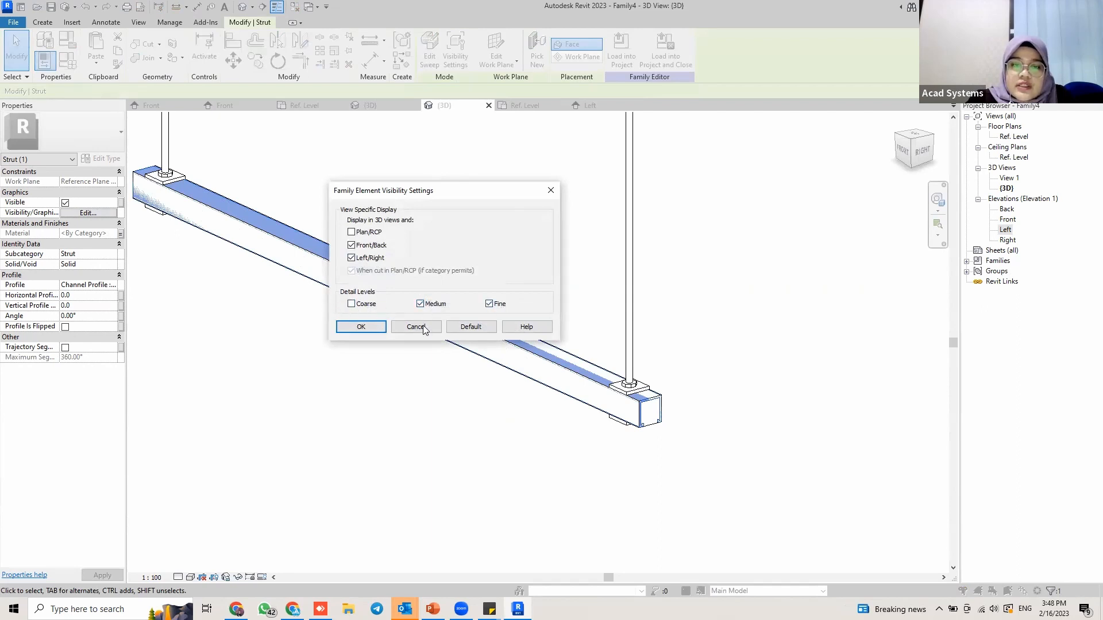
{"action": "left_click", "coordinate": [360, 327]}
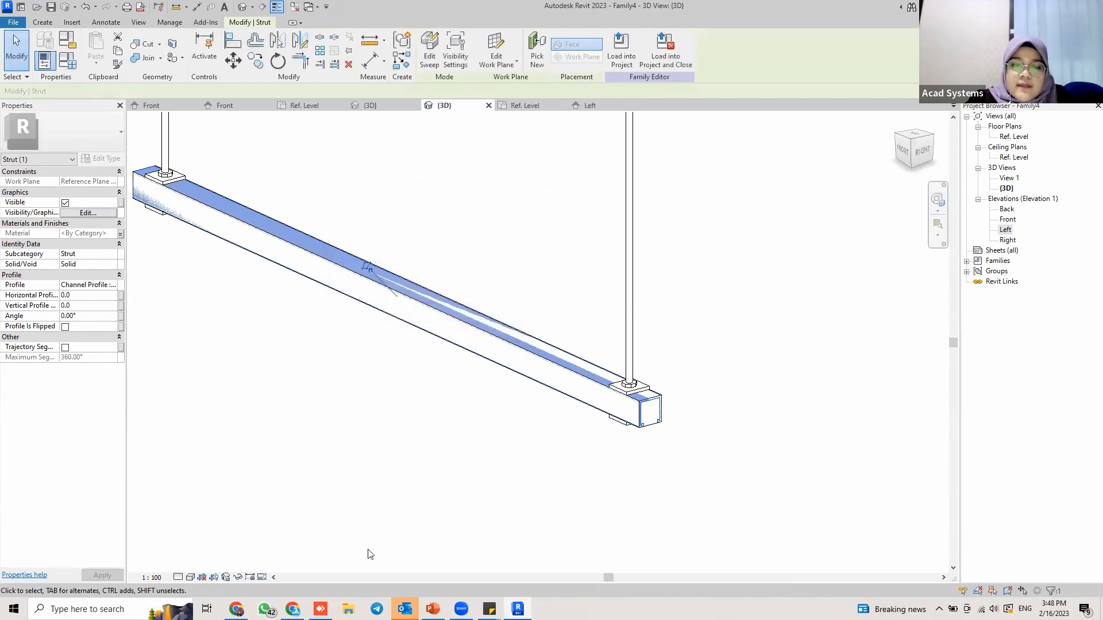
Turn on preview visibility in the 3D view and examine the family at Coarse detail.
{"action": "left_click", "coordinate": [262, 577]}
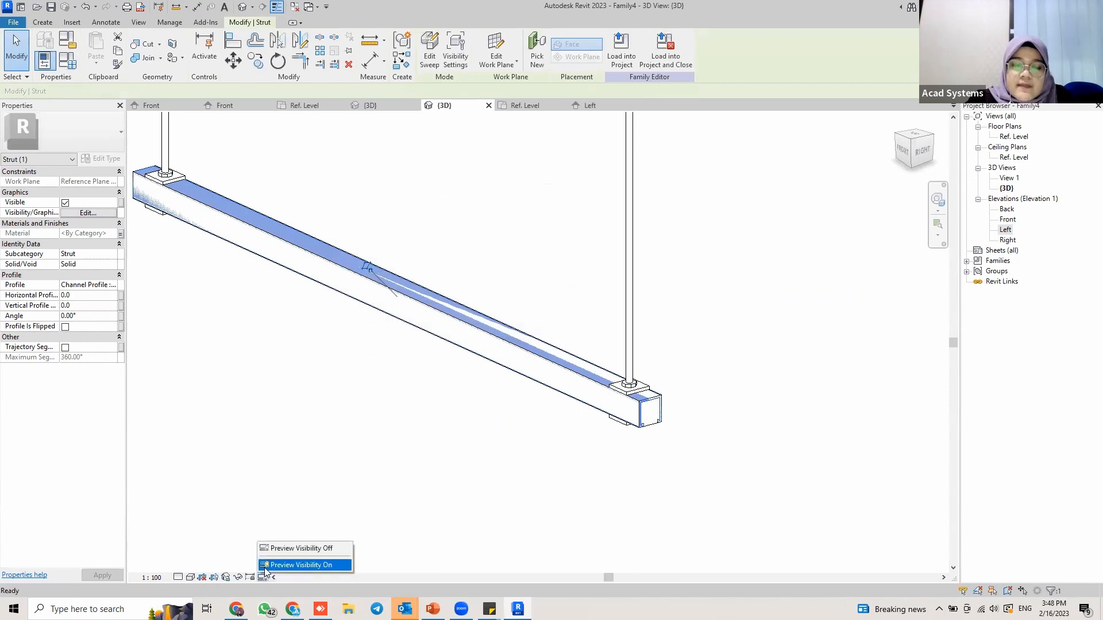
{"action": "left_click", "coordinate": [265, 566]}
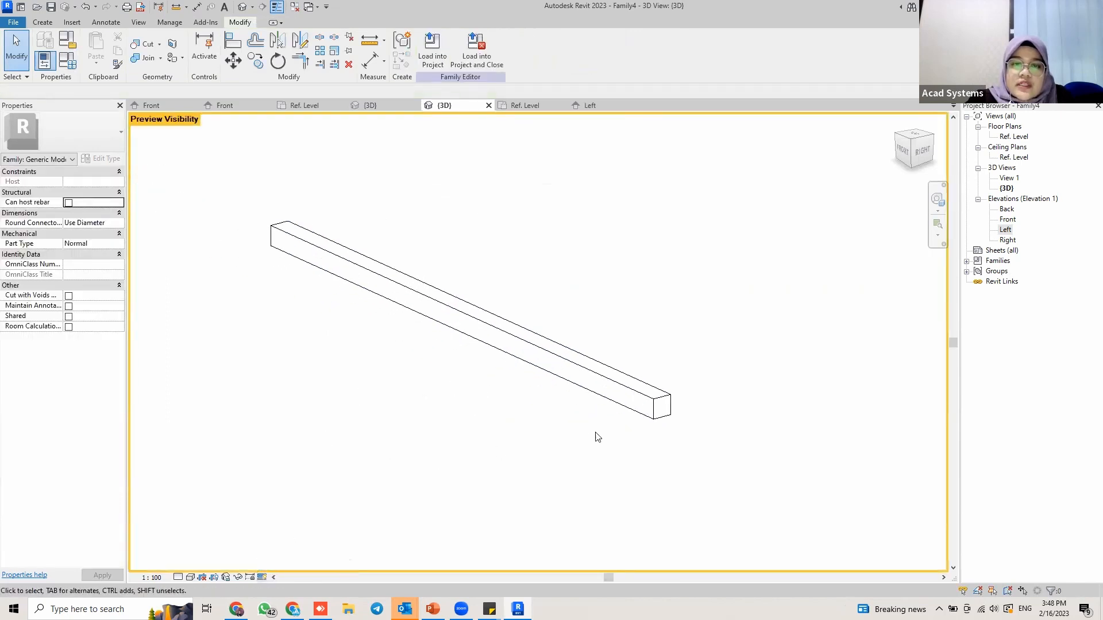
{"action": "scroll", "coordinate": [659, 415], "scroll_direction": "up", "scroll_amount": 1}
{"action": "middle_click_drag", "start_coordinate": [458, 345], "coordinate": [644, 416]}
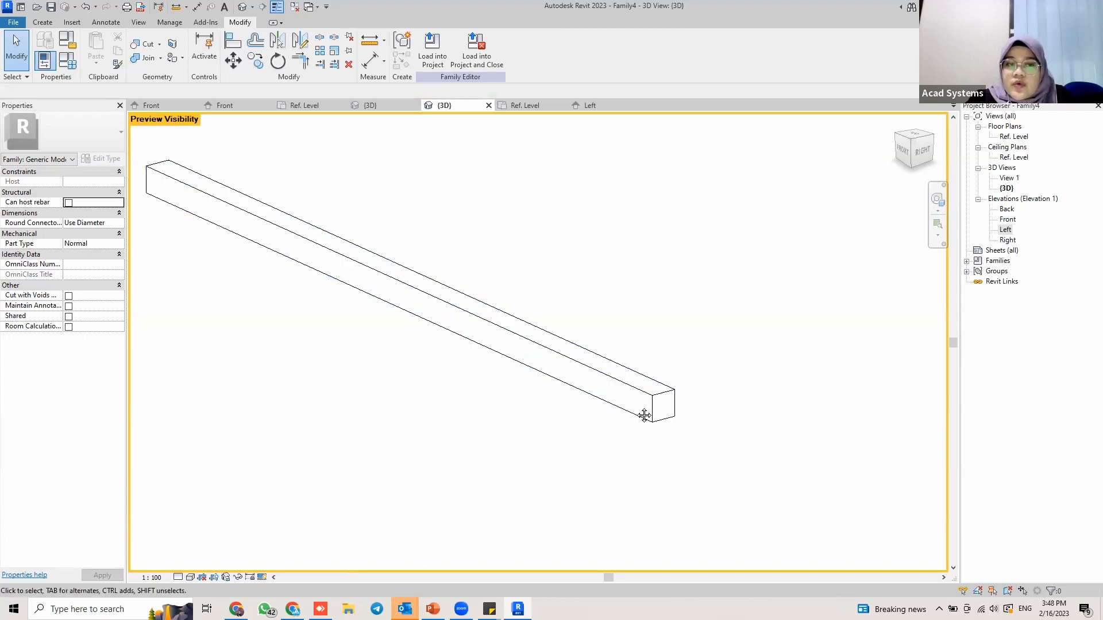
{"action": "middle_click_drag", "start_coordinate": [543, 359], "coordinate": [494, 339]}
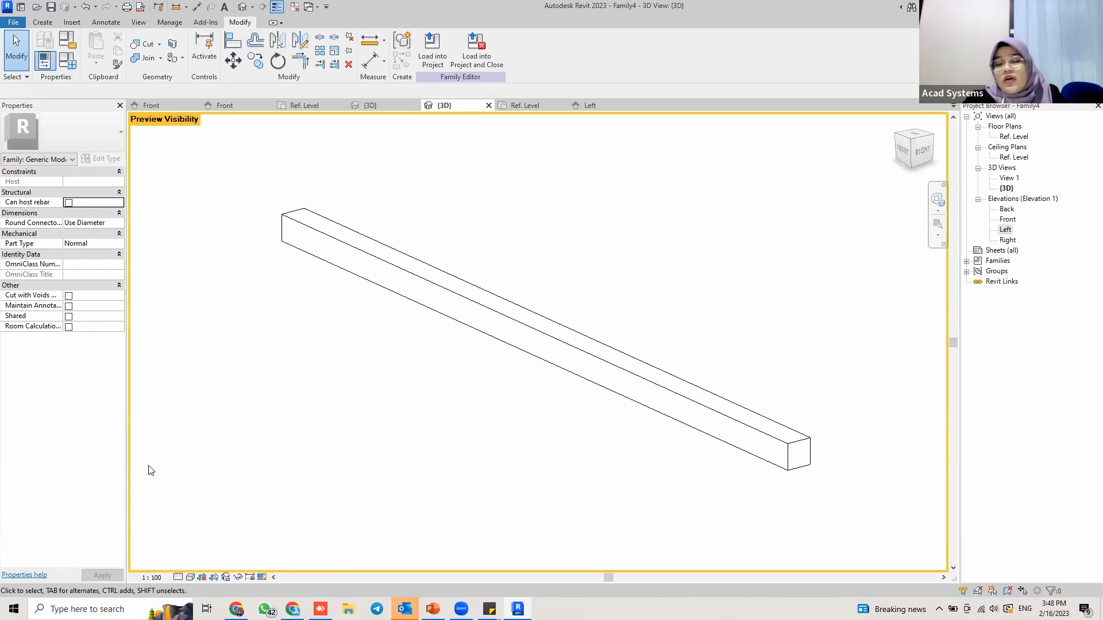
{"action": "scroll", "coordinate": [529, 368], "scroll_direction": "down", "scroll_amount": 1}
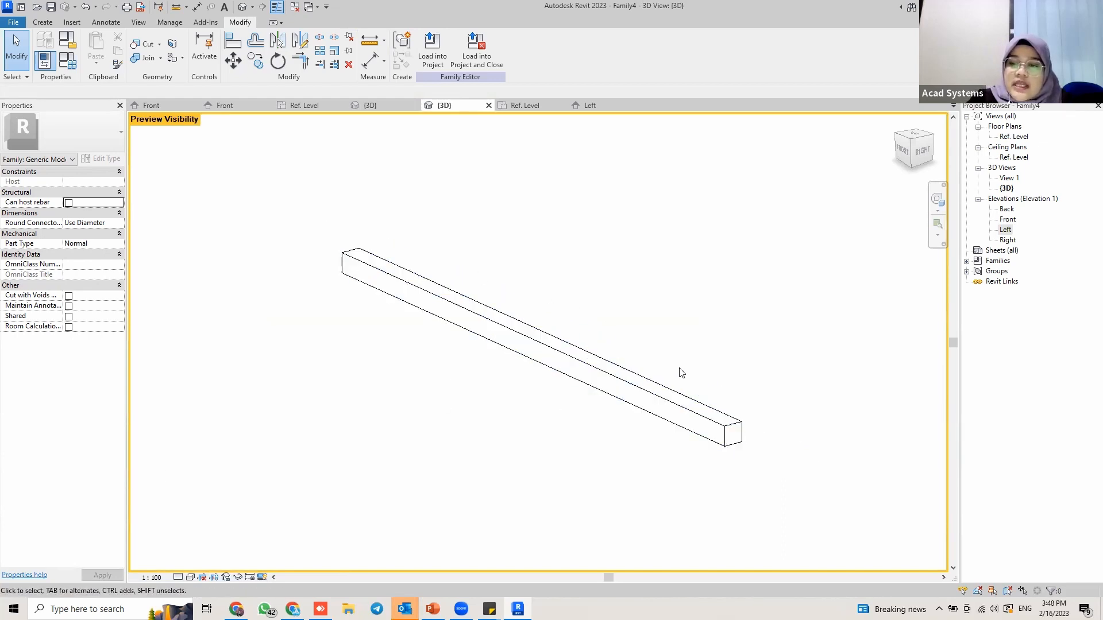
Preview the family at Medium and Fine detail levels, leaving the 3D view at Fine.
{"action": "left_click", "coordinate": [201, 578]}
{"action": "left_click", "coordinate": [189, 552]}
{"action": "scroll", "coordinate": [736, 426], "scroll_direction": "up", "scroll_amount": 2}
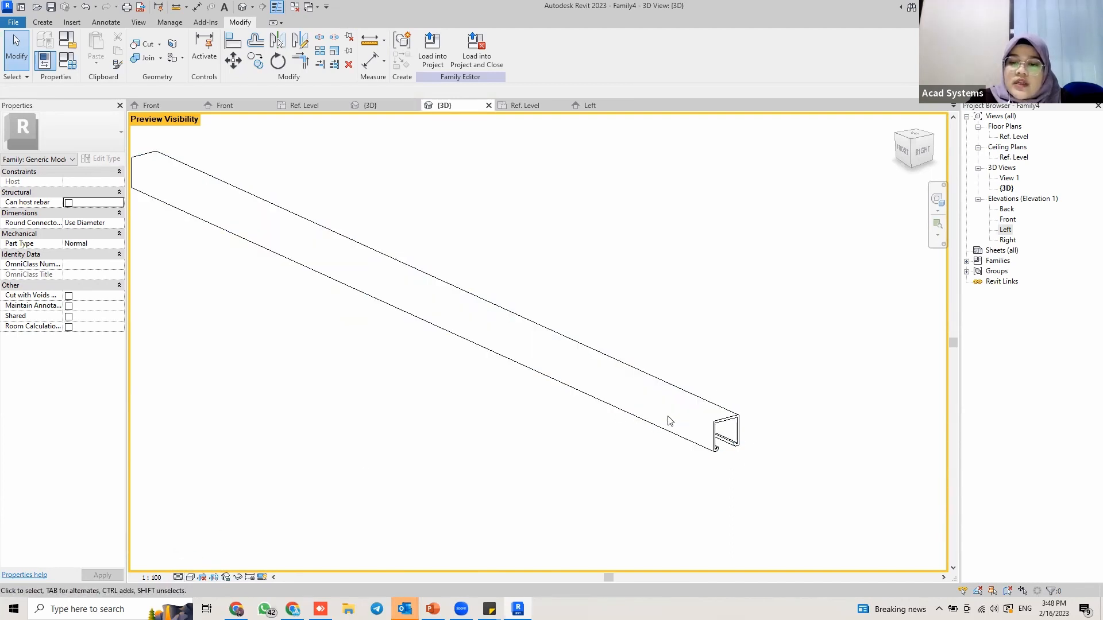
{"action": "left_click", "coordinate": [179, 578]}
{"action": "left_click", "coordinate": [189, 564]}
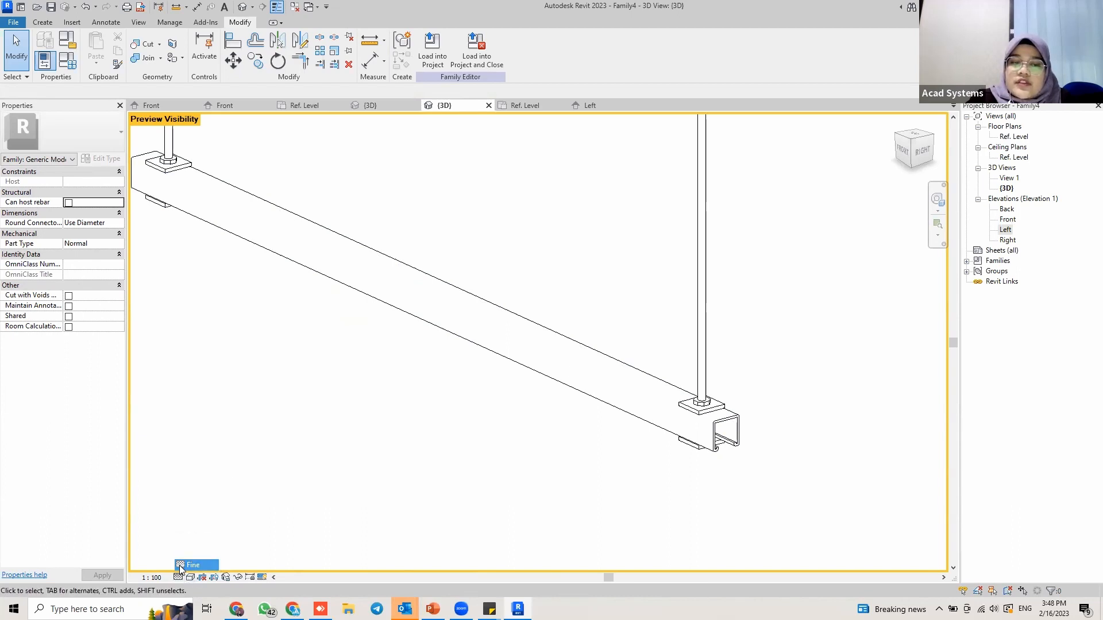
{"action": "scroll", "coordinate": [475, 399], "scroll_direction": "down", "scroll_amount": 3}
{"action": "middle_click_drag", "start_coordinate": [498, 454], "coordinate": [508, 500]}
{"action": "scroll", "coordinate": [508, 500], "scroll_direction": "down", "scroll_amount": 1}
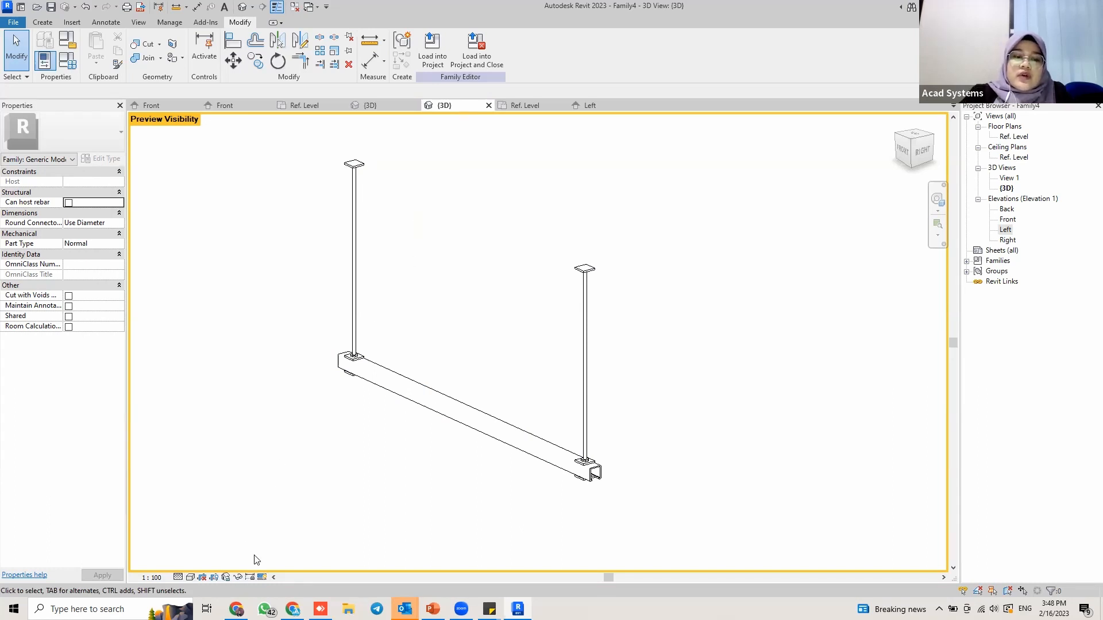
Turn off preview visibility and inspect the complete support from several angles in the 3D view.
{"action": "left_click", "coordinate": [258, 576]}
{"action": "left_click", "coordinate": [303, 547]}
{"action": "middle_click_drag", "start_coordinate": [640, 499], "coordinate": [596, 382], "text": "shift"}
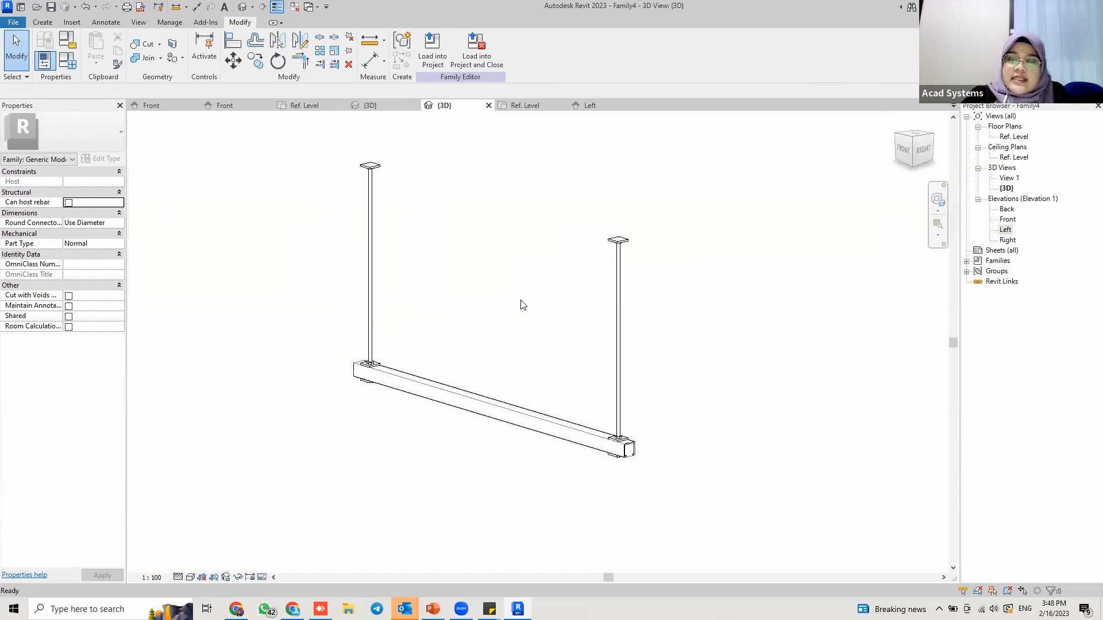
{"action": "middle_click_drag", "start_coordinate": [553, 317], "coordinate": [516, 332], "text": "shift"}
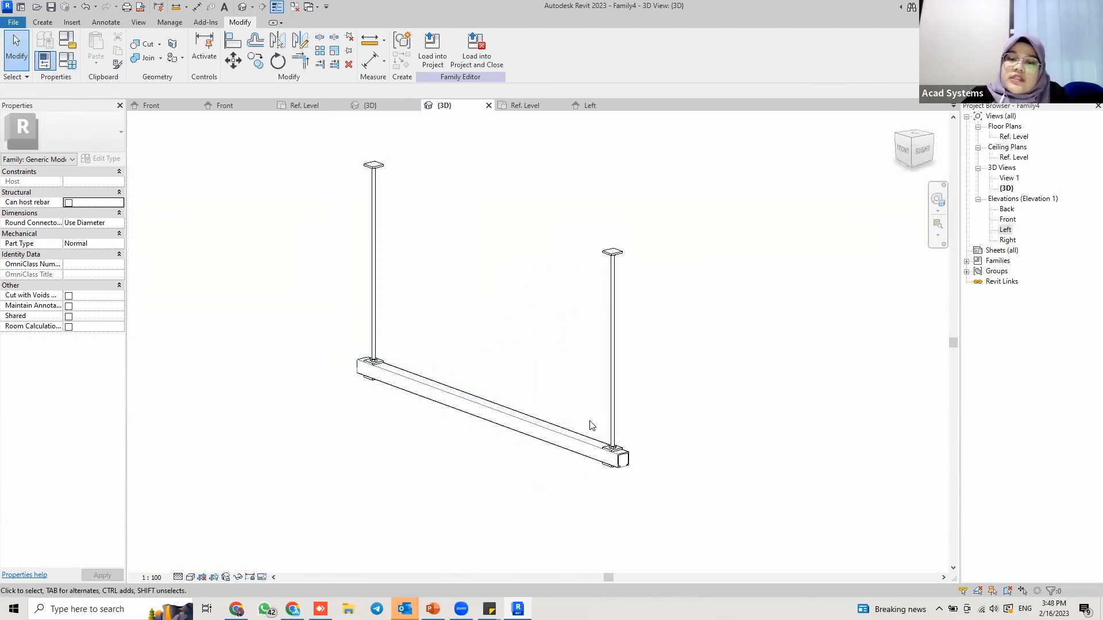
{"action": "middle_click_drag", "start_coordinate": [585, 409], "coordinate": [545, 409], "text": "shift"}
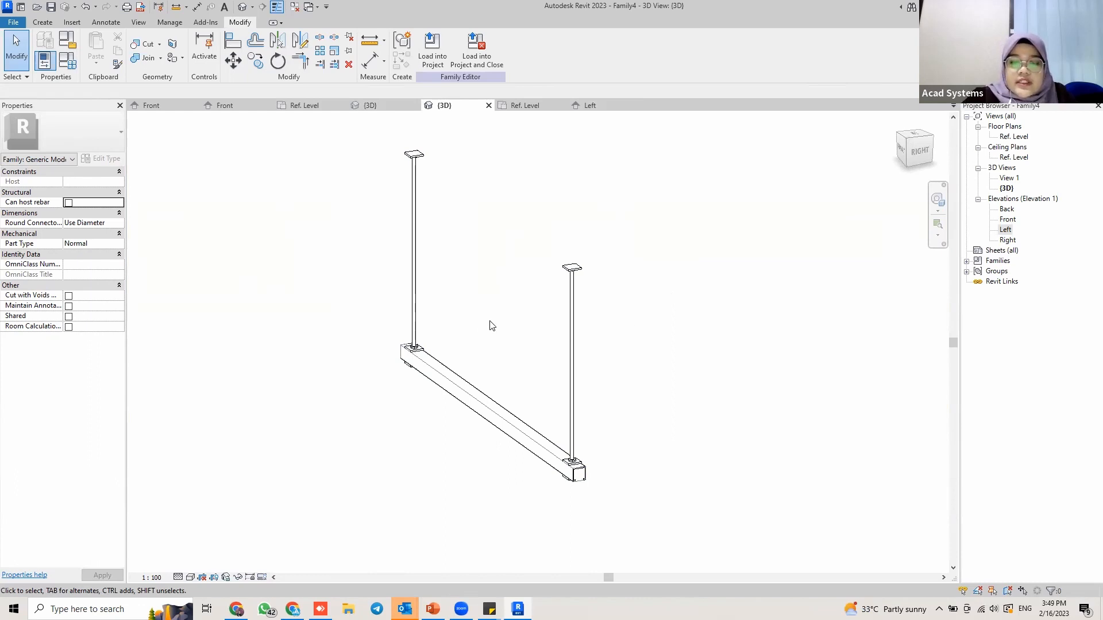
{"action": "middle_click_drag", "start_coordinate": [540, 334], "coordinate": [588, 329], "text": "shift"}
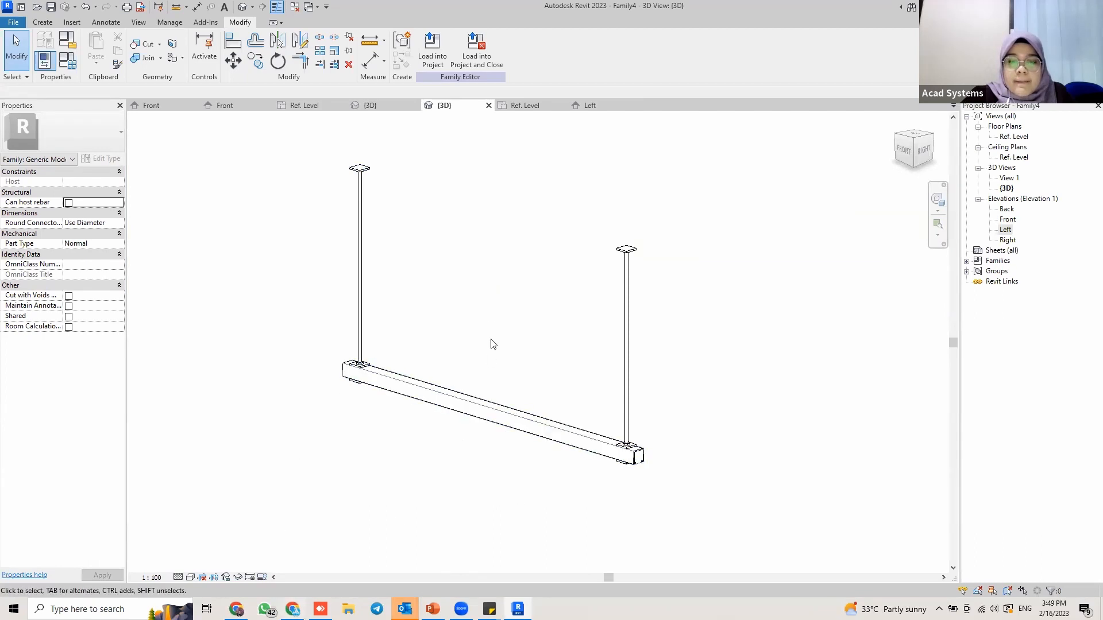
{"action": "middle_click_drag", "start_coordinate": [482, 314], "coordinate": [483, 325], "text": "shift"}
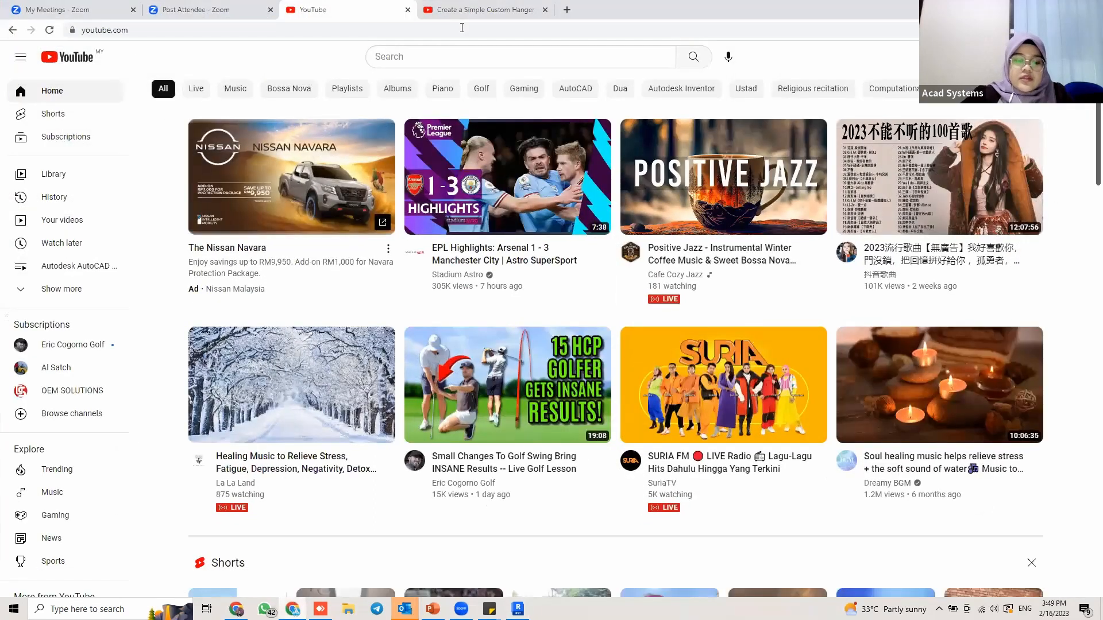
Switch to Chrome, search for "acad systems.com" in a new tab and open the Acad Systems website.
{"action": "key", "text": "ctrl+Tab"}
{"action": "key", "text": "ctrl+t"}
{"action": "type", "text": "acad systems.com"}
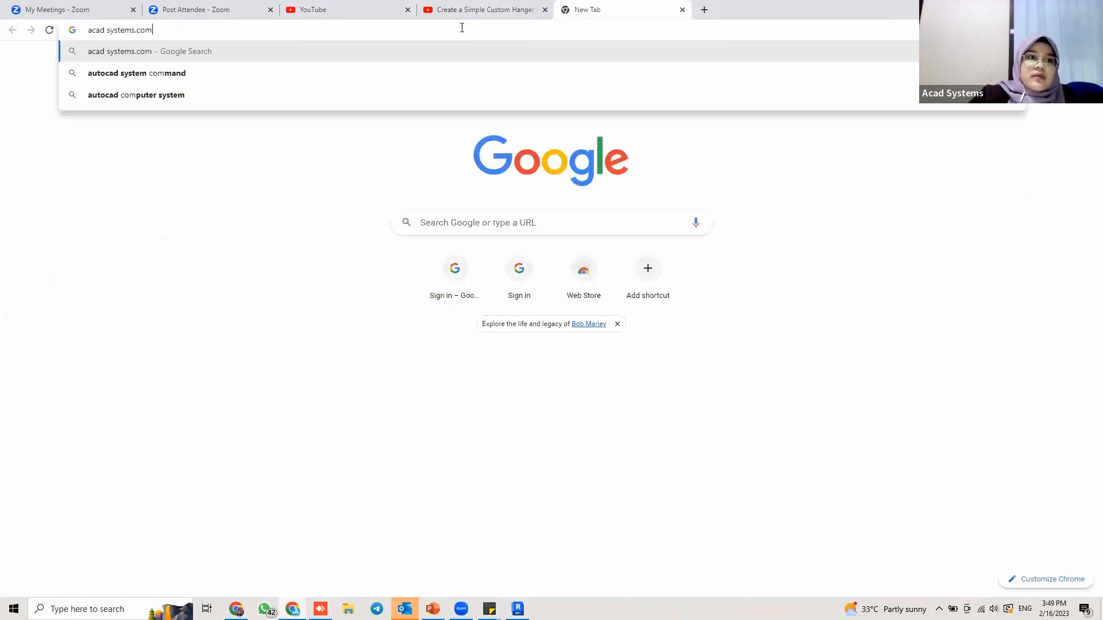
{"action": "key", "text": "Return"}
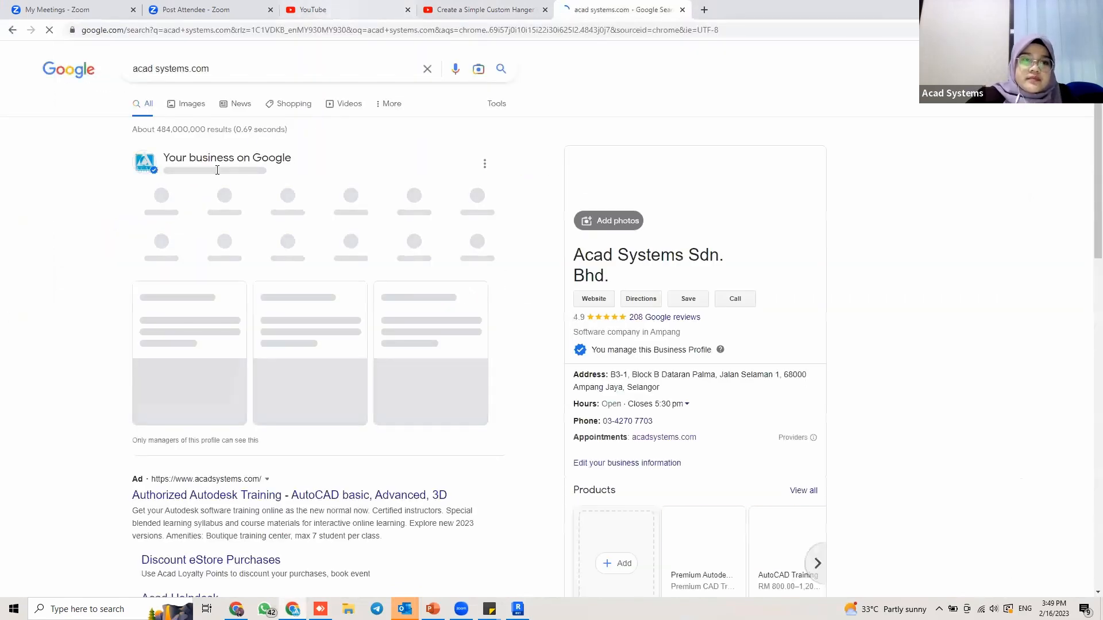
{"action": "scroll", "coordinate": [284, 393], "scroll_direction": "down", "scroll_amount": 6}
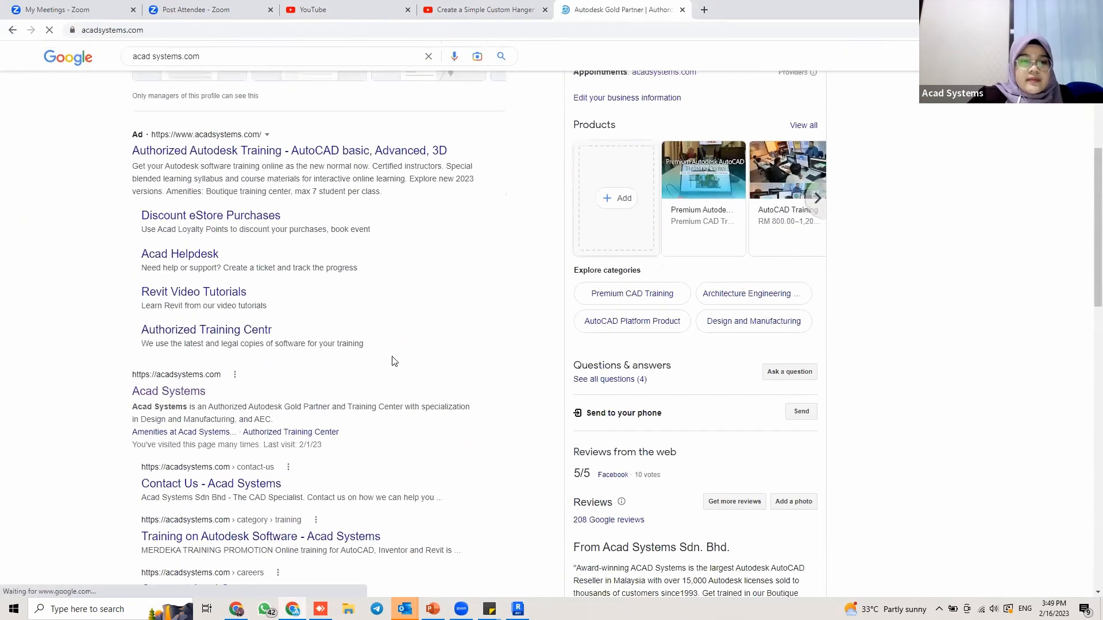
Browse the Acad Systems home page through its Latest Autodesk Promotions & News section.
{"action": "scroll", "coordinate": [553, 322], "scroll_direction": "down", "scroll_amount": 2}
{"action": "scroll", "coordinate": [553, 321], "scroll_direction": "down", "scroll_amount": 1}
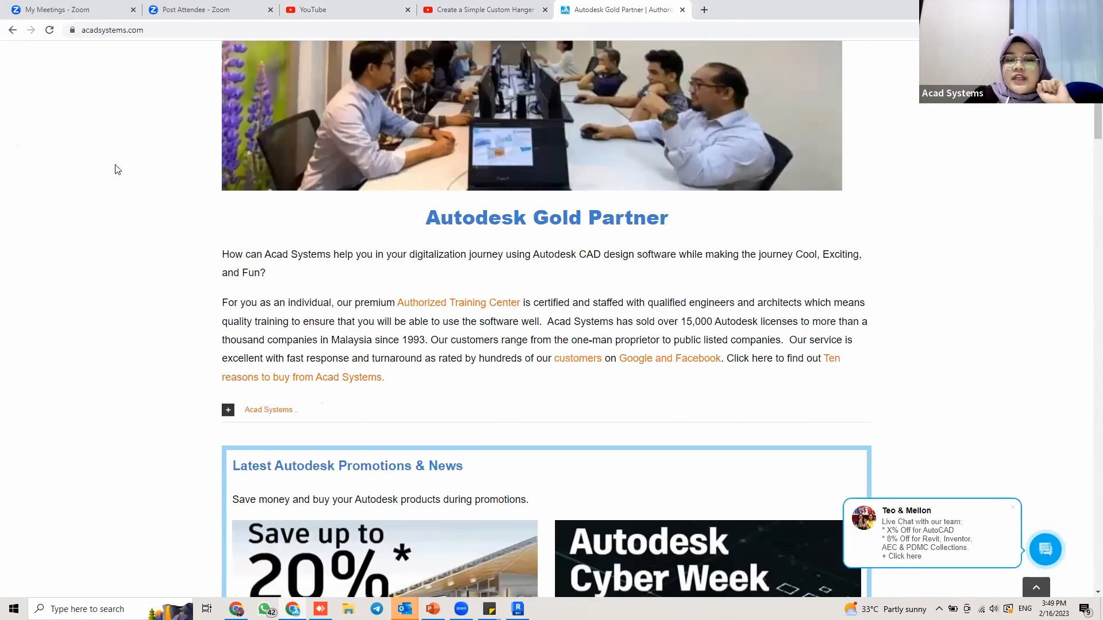
{"action": "scroll", "coordinate": [617, 254], "scroll_direction": "down", "scroll_amount": 5}
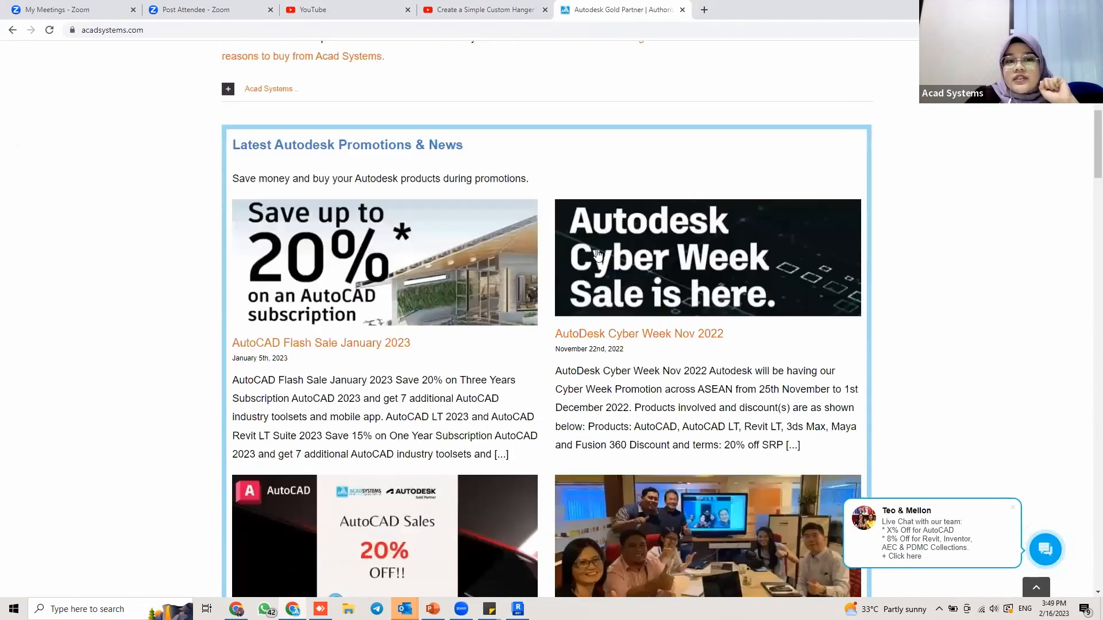
{"action": "scroll", "coordinate": [707, 348], "scroll_direction": "down", "scroll_amount": 12}
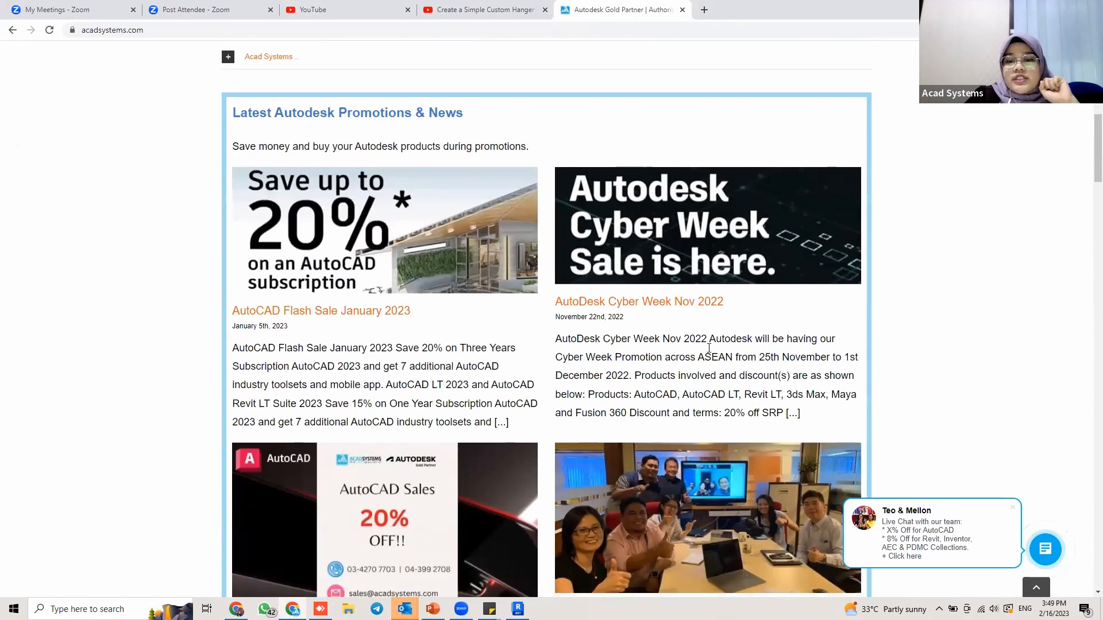
Browse the Latest Autodesk Online Lessons, Workshops, Webinars section of the Acad Systems home page, including the Navisworks and Civil 3D lessons.
{"action": "scroll", "coordinate": [710, 352], "scroll_direction": "down", "scroll_amount": 6}
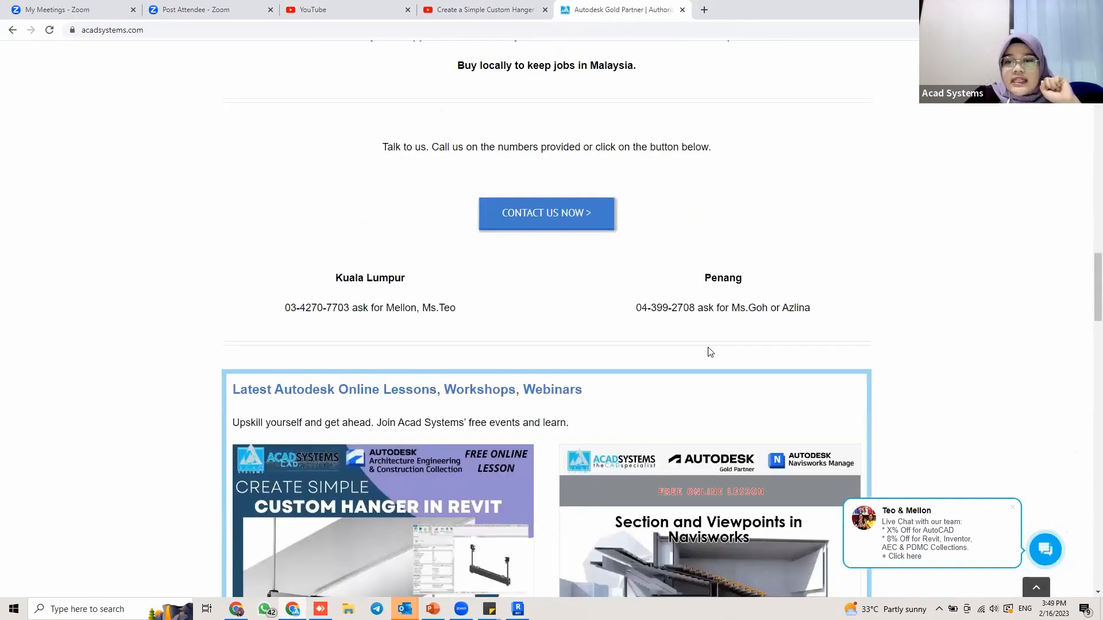
{"action": "scroll", "coordinate": [517, 310], "scroll_direction": "down", "scroll_amount": 4}
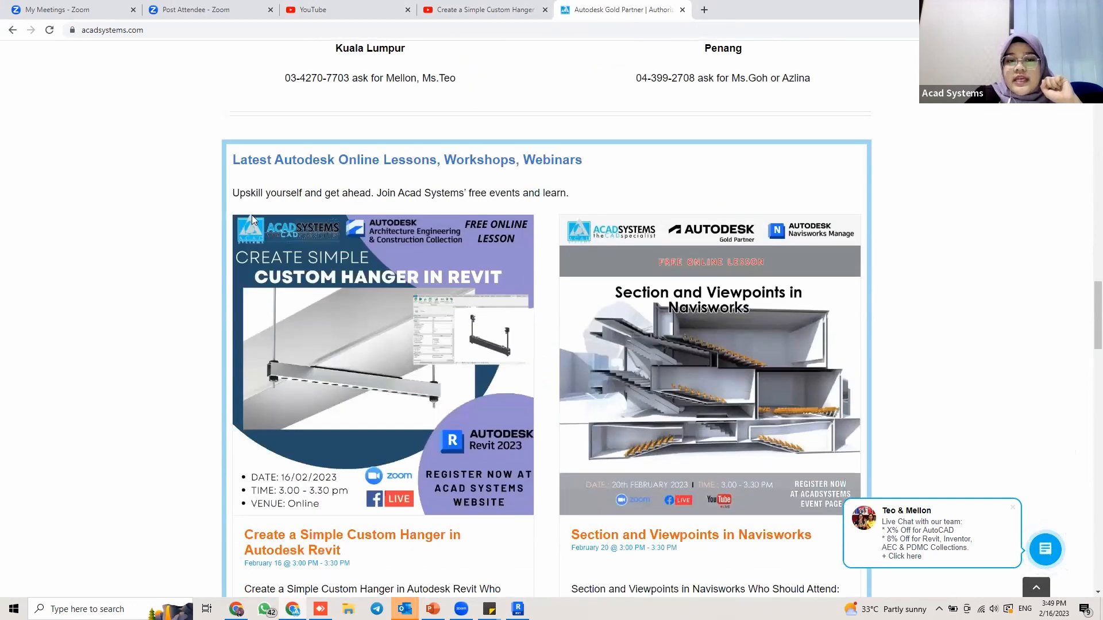
{"action": "scroll", "coordinate": [772, 245], "scroll_direction": "down", "scroll_amount": 3}
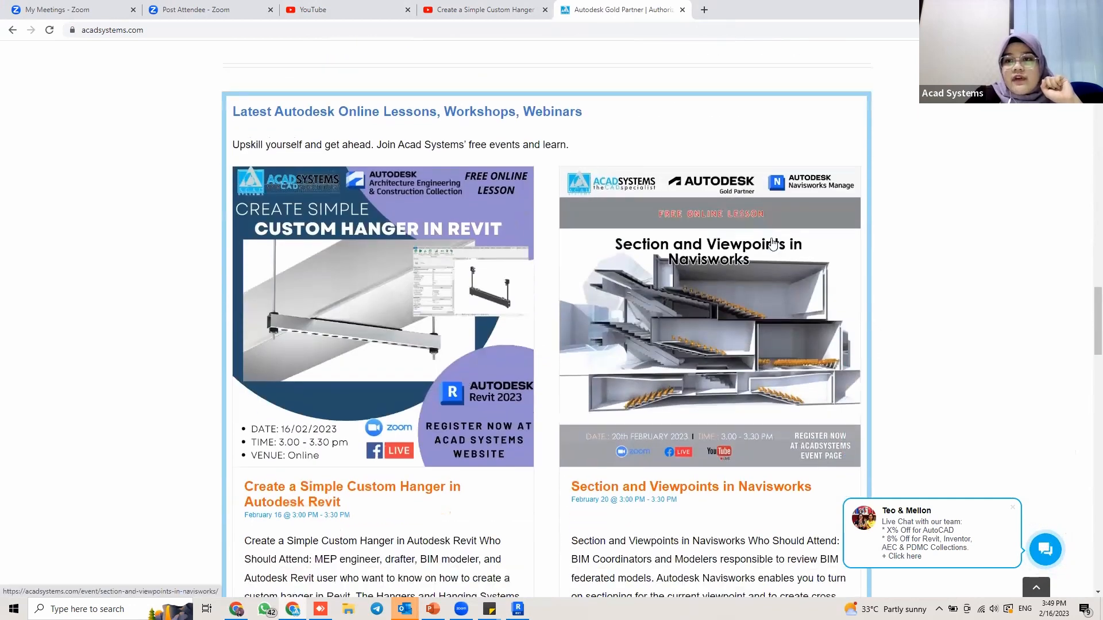
{"action": "scroll", "coordinate": [622, 330], "scroll_direction": "down", "scroll_amount": 8}
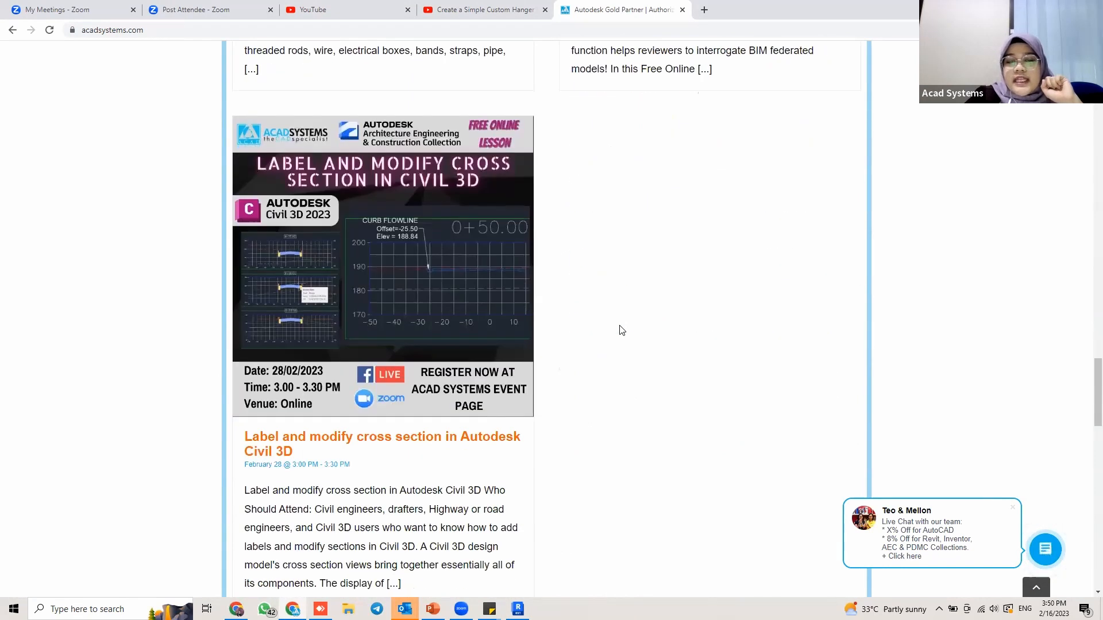
{"action": "scroll", "coordinate": [622, 331], "scroll_direction": "down", "scroll_amount": 5}
{"action": "scroll", "coordinate": [623, 334], "scroll_direction": "up", "scroll_amount": 7}
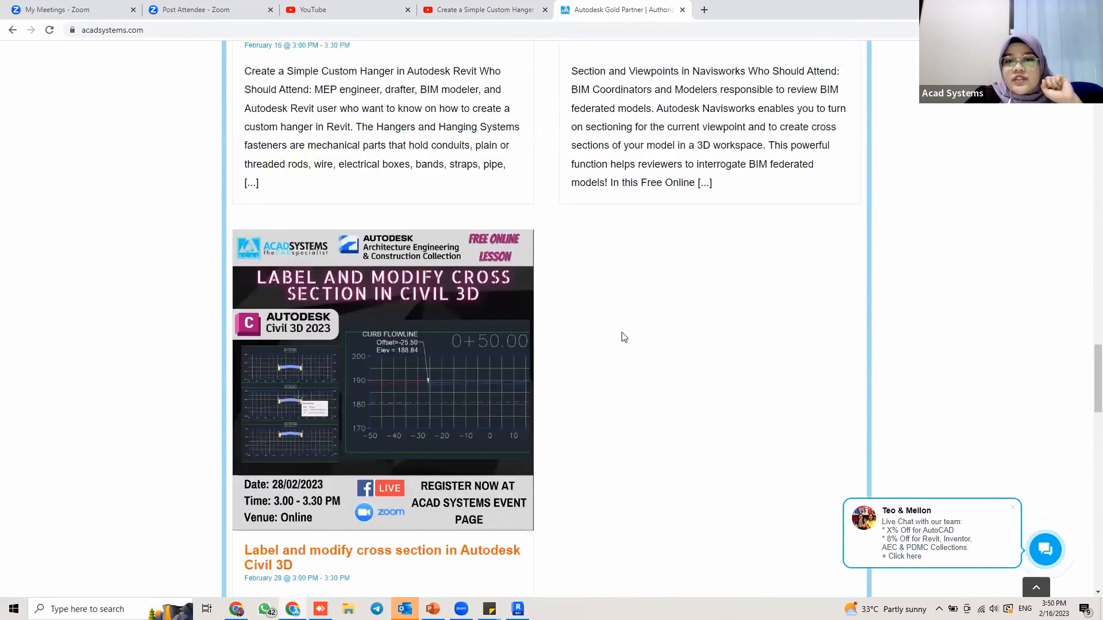
{"action": "scroll", "coordinate": [631, 329], "scroll_direction": "up", "scroll_amount": 6}
Open the Section and Viewpoints in Navisworks event page and show its RSVP form for attending.
{"action": "left_click", "coordinate": [709, 289]}
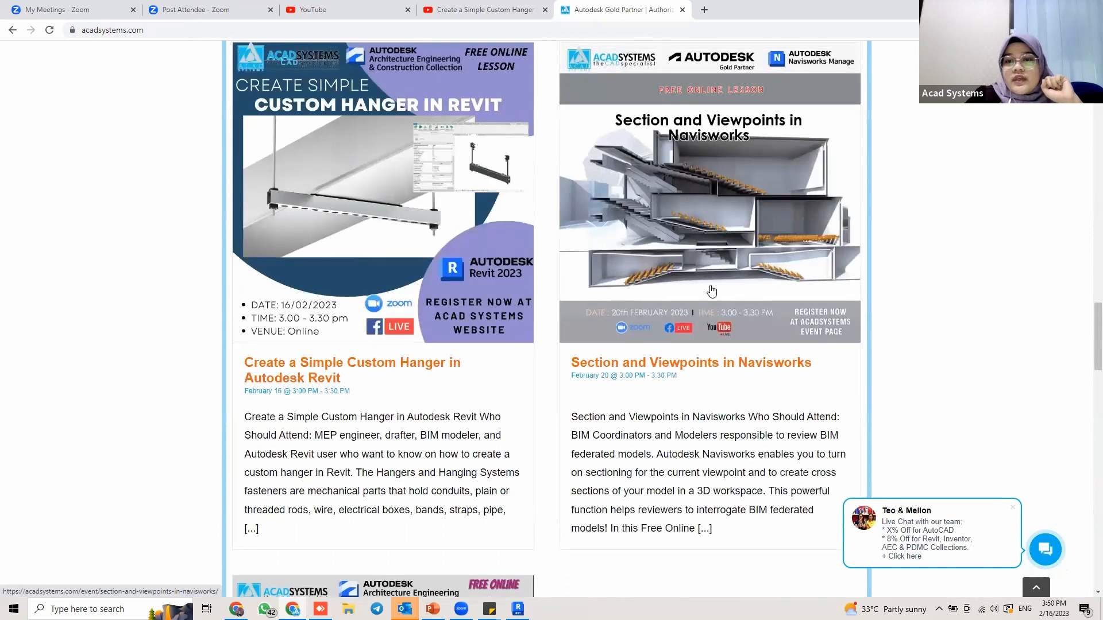
{"action": "scroll", "coordinate": [548, 339], "scroll_direction": "down", "scroll_amount": 5}
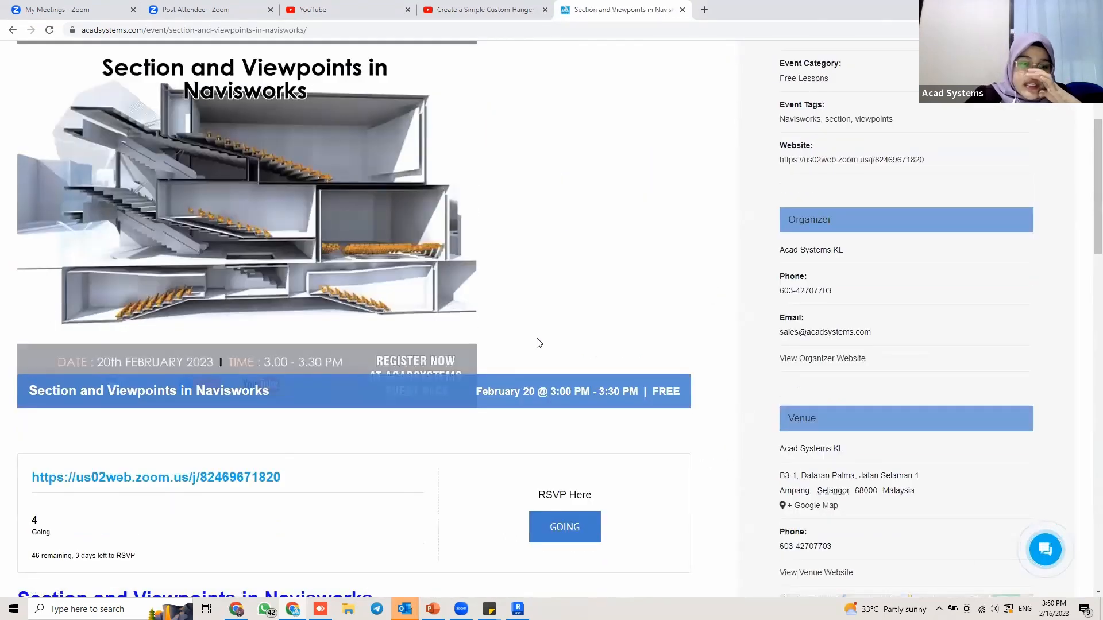
{"action": "left_click", "coordinate": [549, 520]}
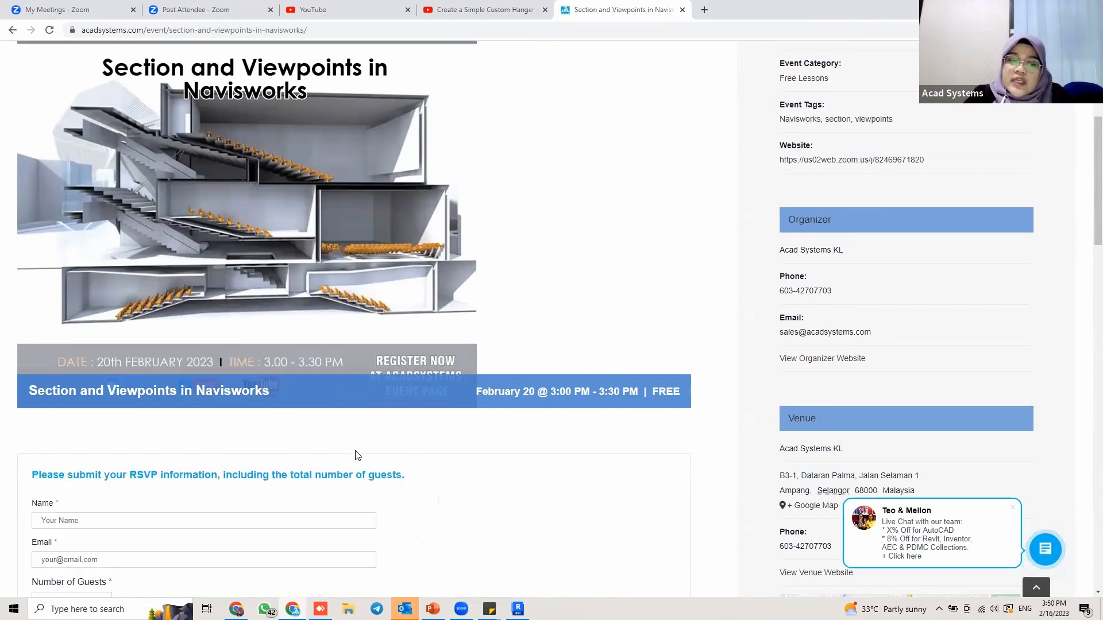
{"action": "scroll", "coordinate": [355, 455], "scroll_direction": "down", "scroll_amount": 5}
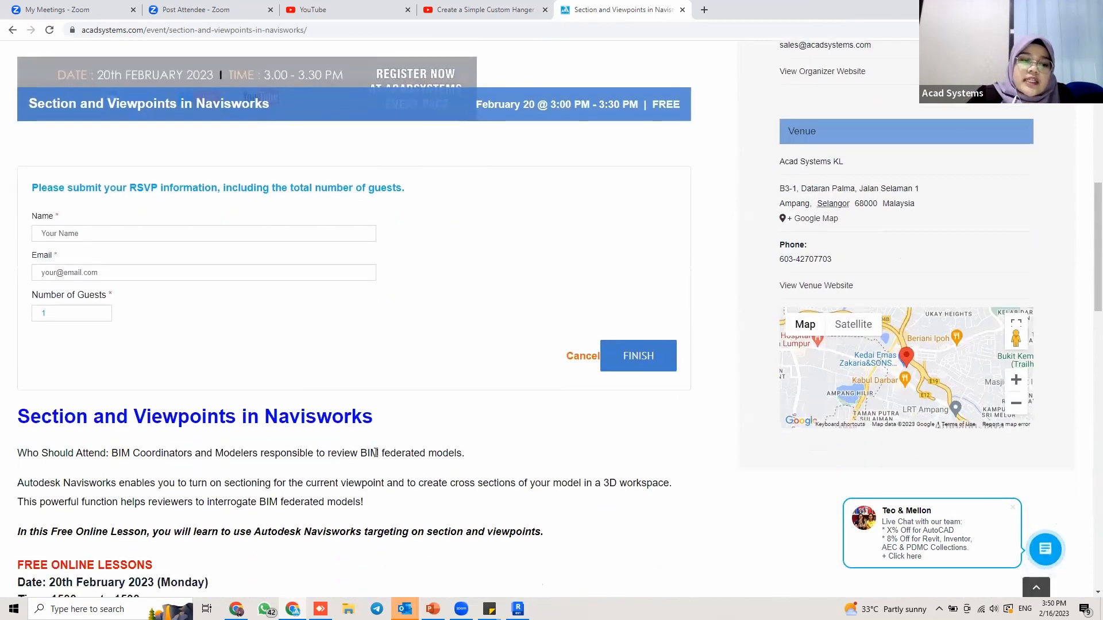
{"action": "scroll", "coordinate": [377, 455], "scroll_direction": "down", "scroll_amount": 1}
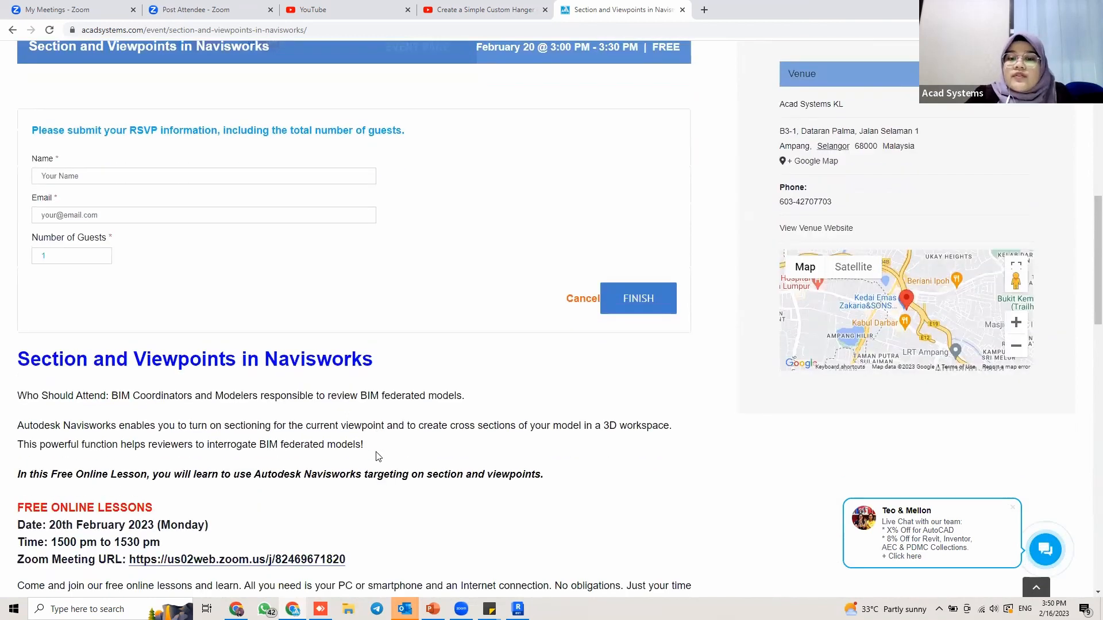
View the lesson details beneath the RSVP form and cancel the registration.
{"action": "left_click", "coordinate": [568, 298]}
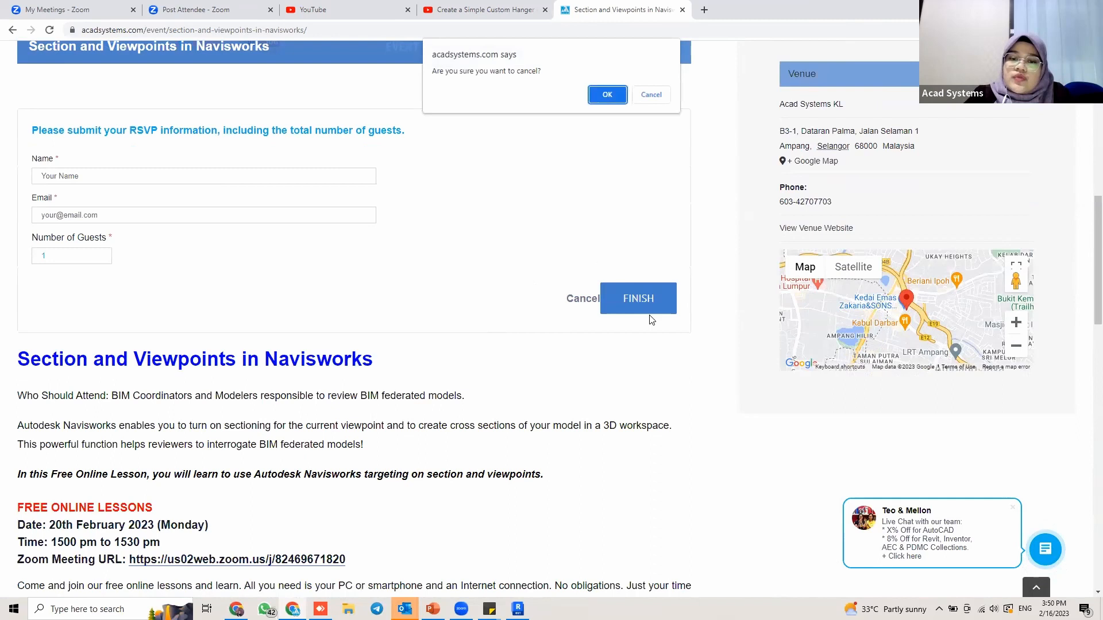
{"action": "key", "text": "Escape"}
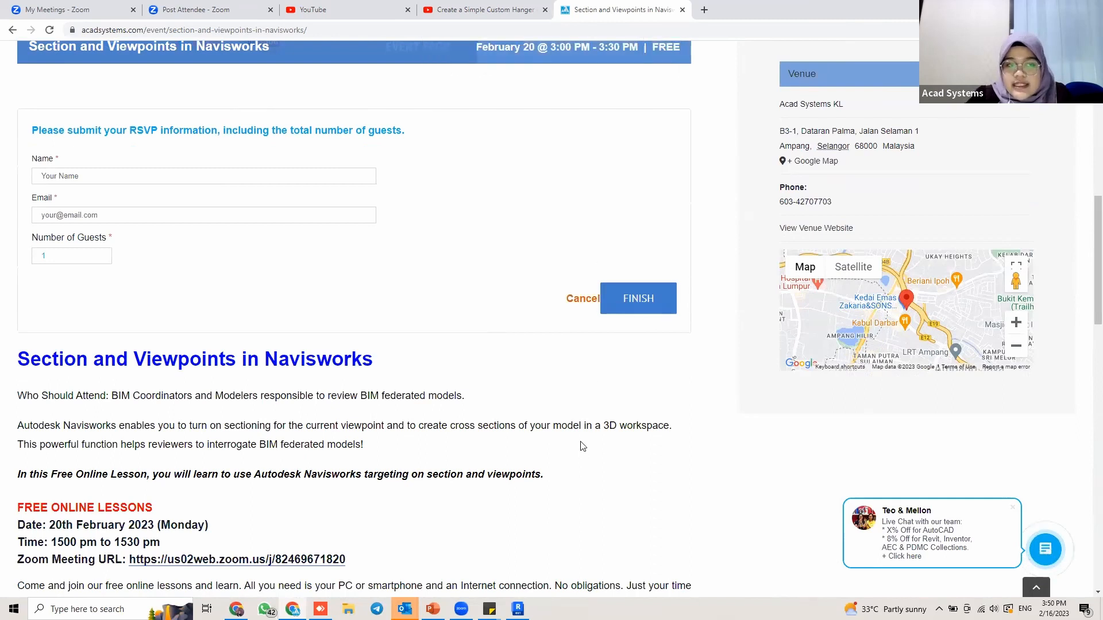
{"action": "scroll", "coordinate": [584, 447], "scroll_direction": "down", "scroll_amount": 4}
{"action": "left_click", "coordinate": [580, 70]}
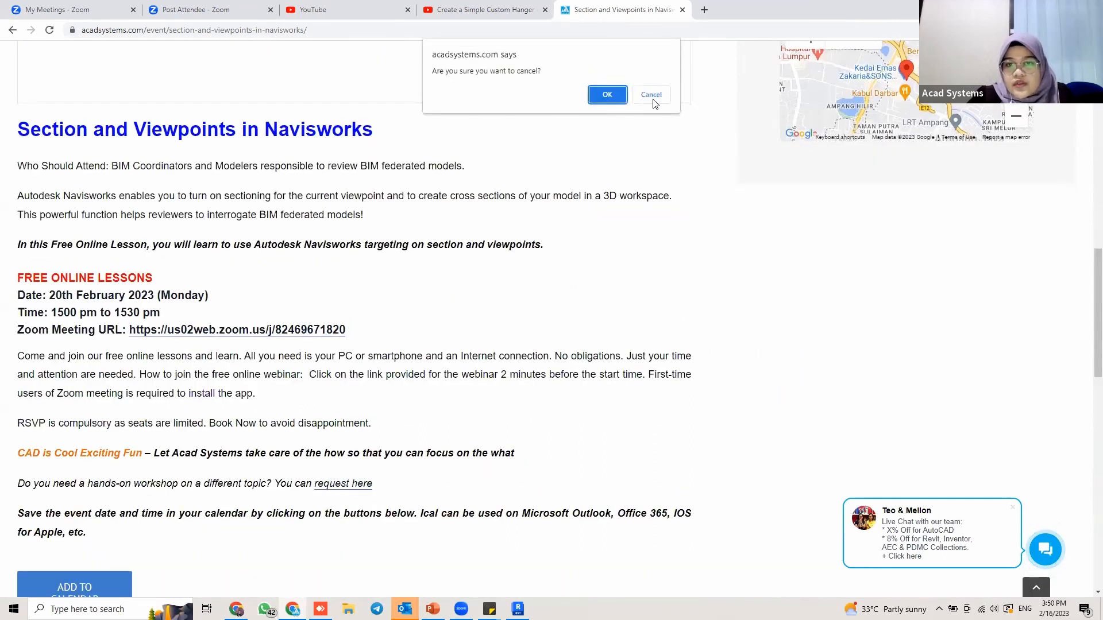
{"action": "left_click", "coordinate": [609, 93]}
Open the Acad Systems YouTube channel from the event page footer and show its Videos page.
{"action": "scroll", "coordinate": [669, 380], "scroll_direction": "down", "scroll_amount": 10}
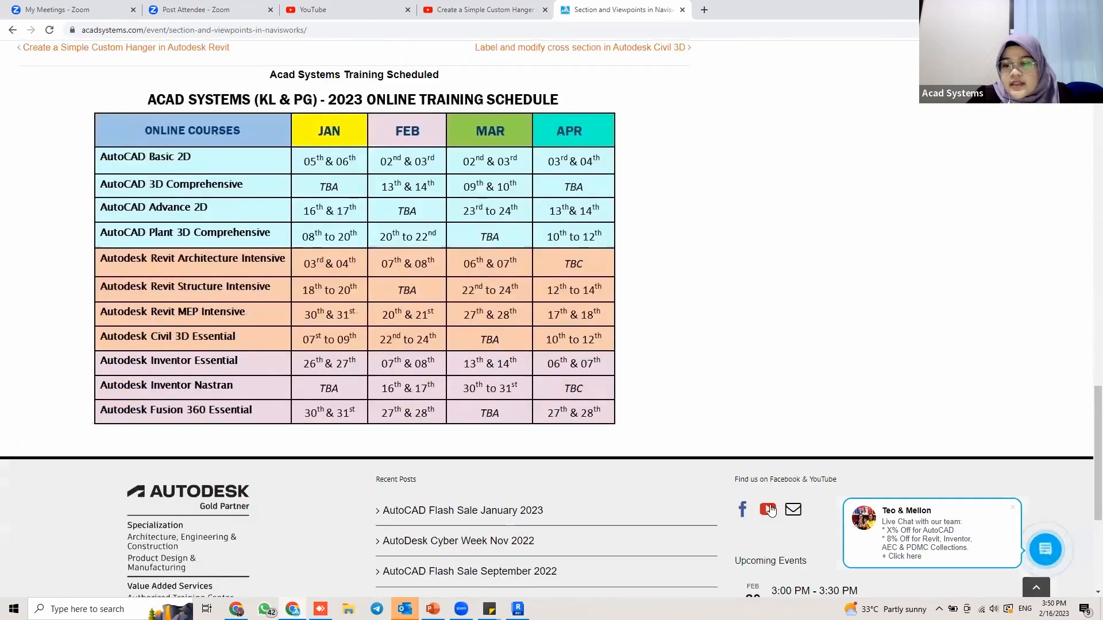
{"action": "left_click", "coordinate": [767, 510]}
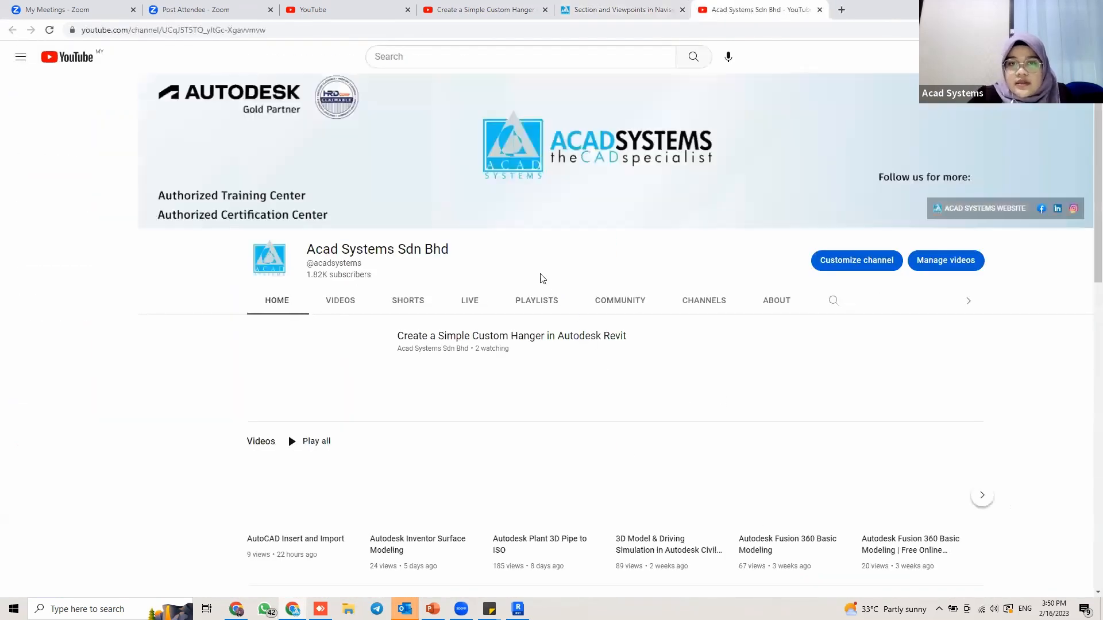
{"action": "scroll", "coordinate": [475, 411], "scroll_direction": "down", "scroll_amount": 3}
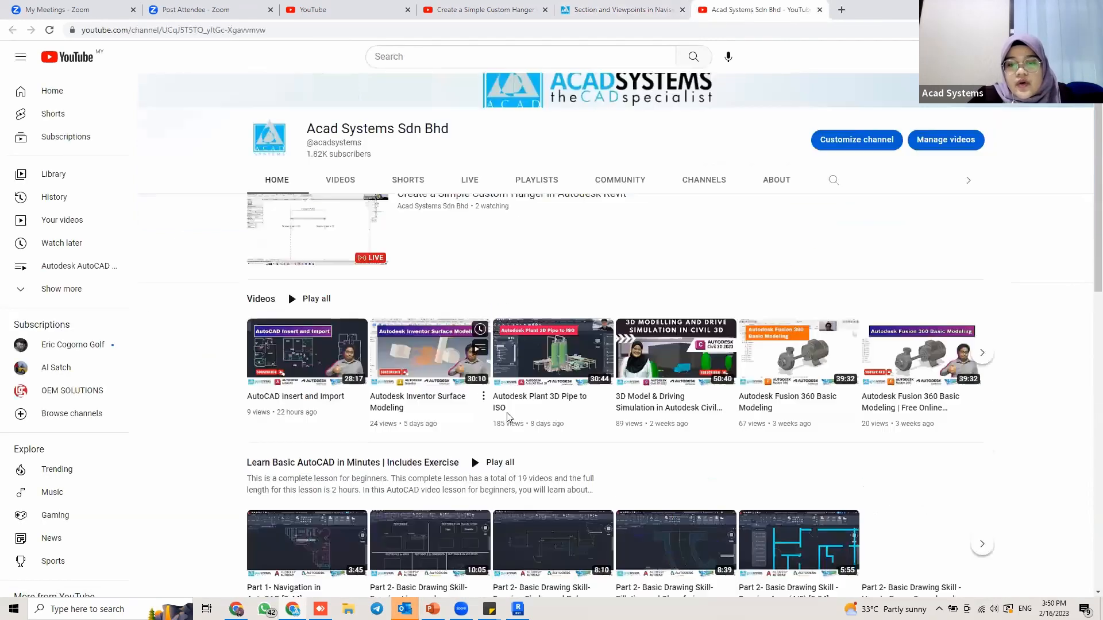
{"action": "left_click", "coordinate": [341, 128]}
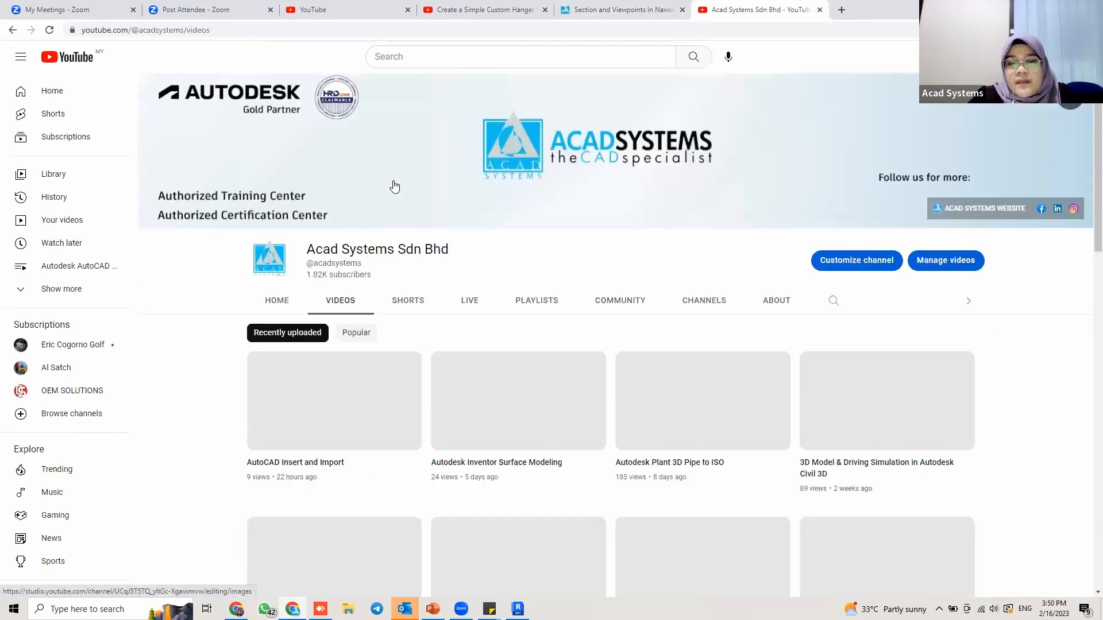
Browse the channel's recently uploaded videos and return to the start of the Videos page.
{"action": "mouse_move", "coordinate": [506, 383]}
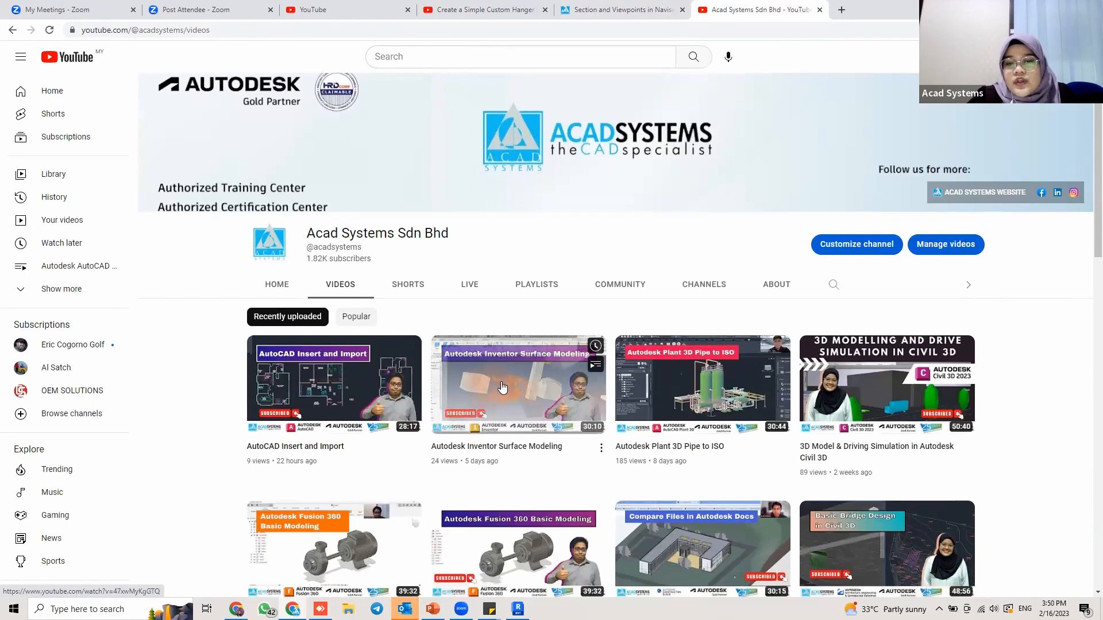
{"action": "scroll", "coordinate": [506, 384], "scroll_direction": "down", "scroll_amount": 3}
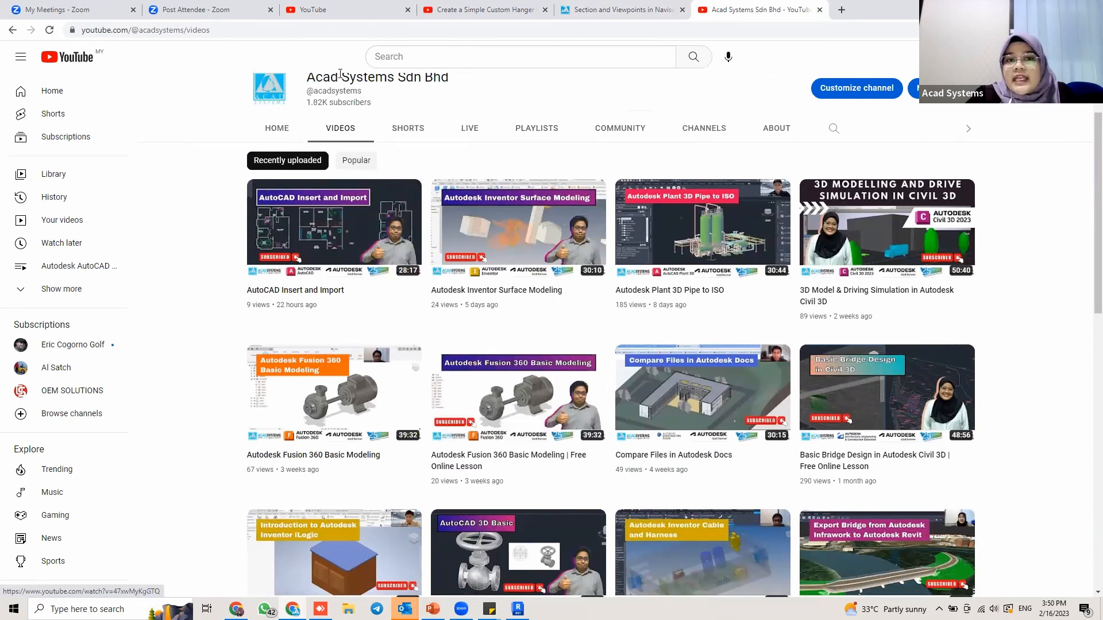
{"action": "scroll", "coordinate": [701, 241], "scroll_direction": "down", "scroll_amount": 4}
{"action": "scroll", "coordinate": [717, 341], "scroll_direction": "down", "scroll_amount": 1}
{"action": "scroll", "coordinate": [717, 341], "scroll_direction": "up", "scroll_amount": 4}
{"action": "scroll", "coordinate": [418, 517], "scroll_direction": "up", "scroll_amount": 4}
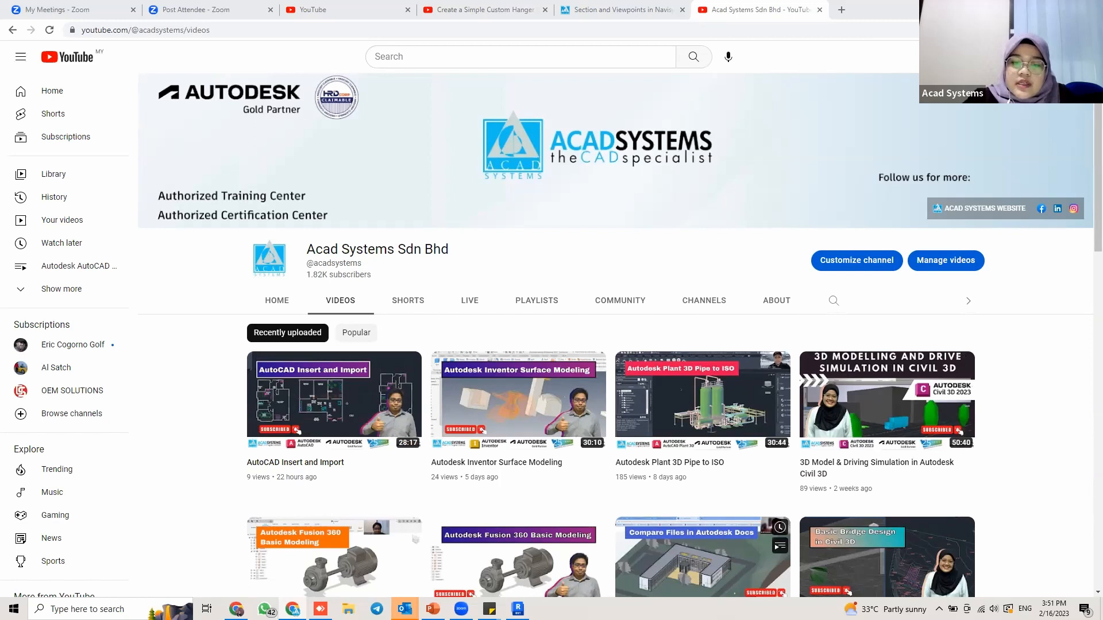
Switch to Revit and review the Family4 length, material and height parameters in Family Types without changing them.
{"action": "mouse_move", "coordinate": [518, 608]}
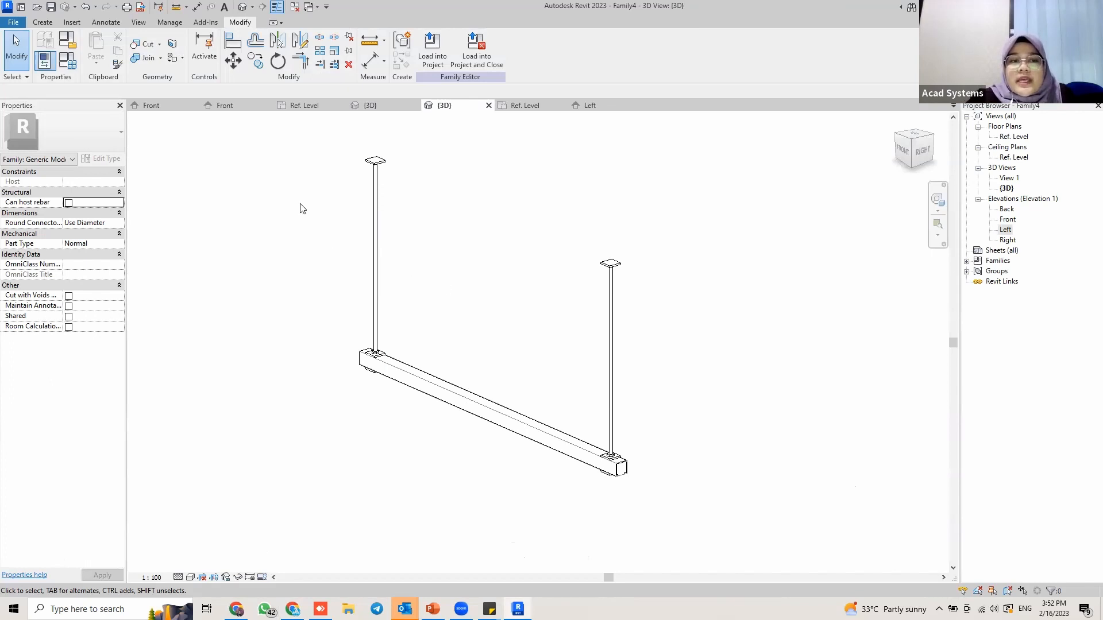
{"action": "left_click", "coordinate": [42, 22]}
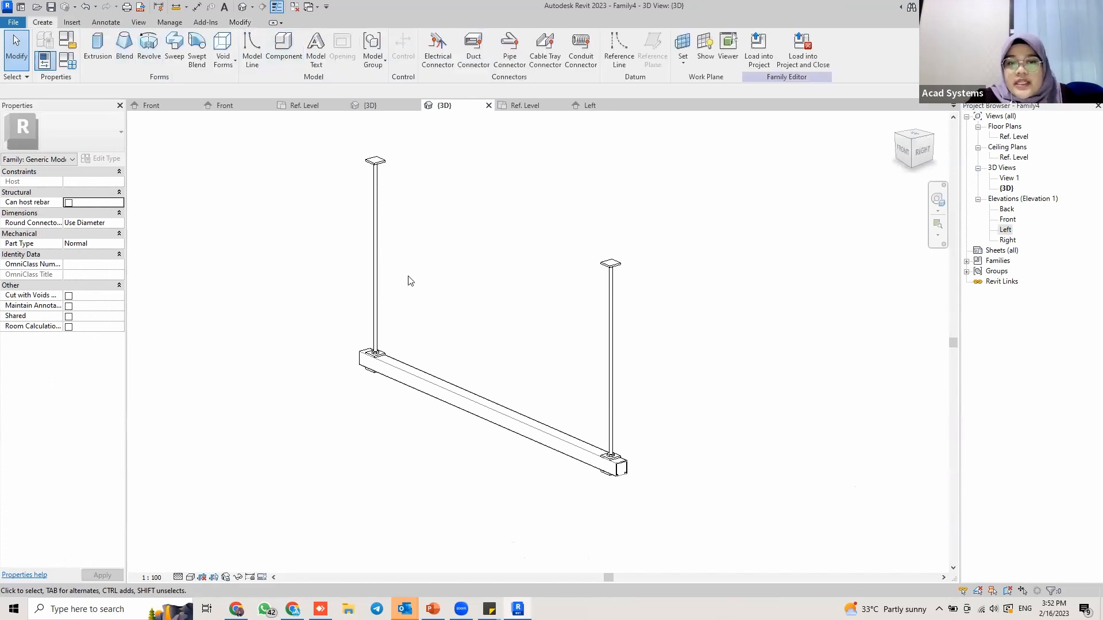
{"action": "middle_click_drag", "start_coordinate": [416, 371], "coordinate": [337, 346]}
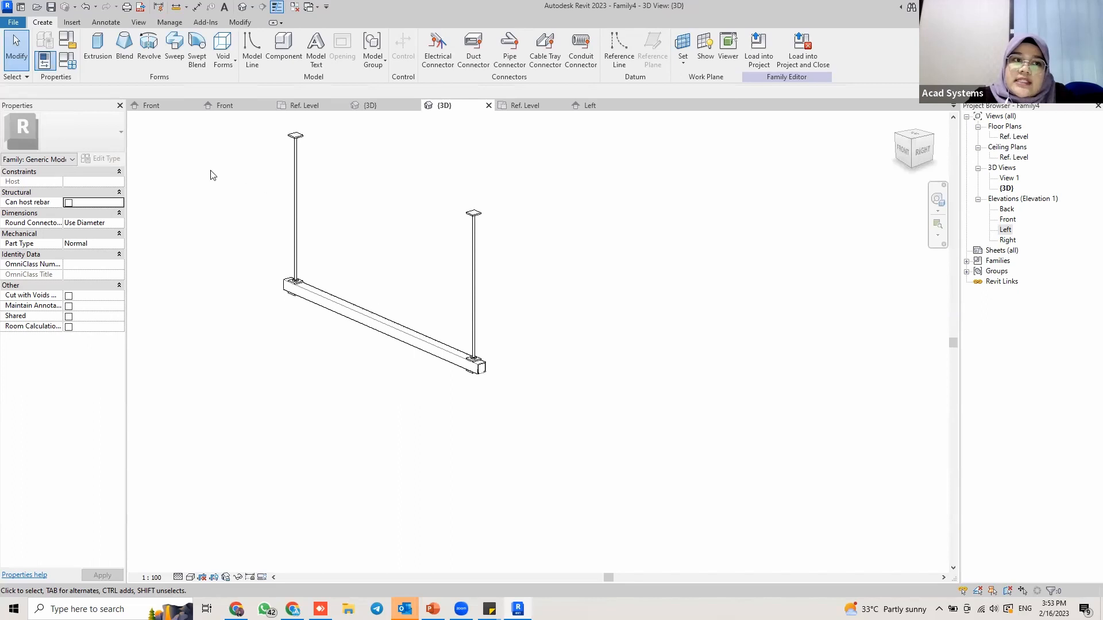
{"action": "left_click", "coordinate": [68, 60]}
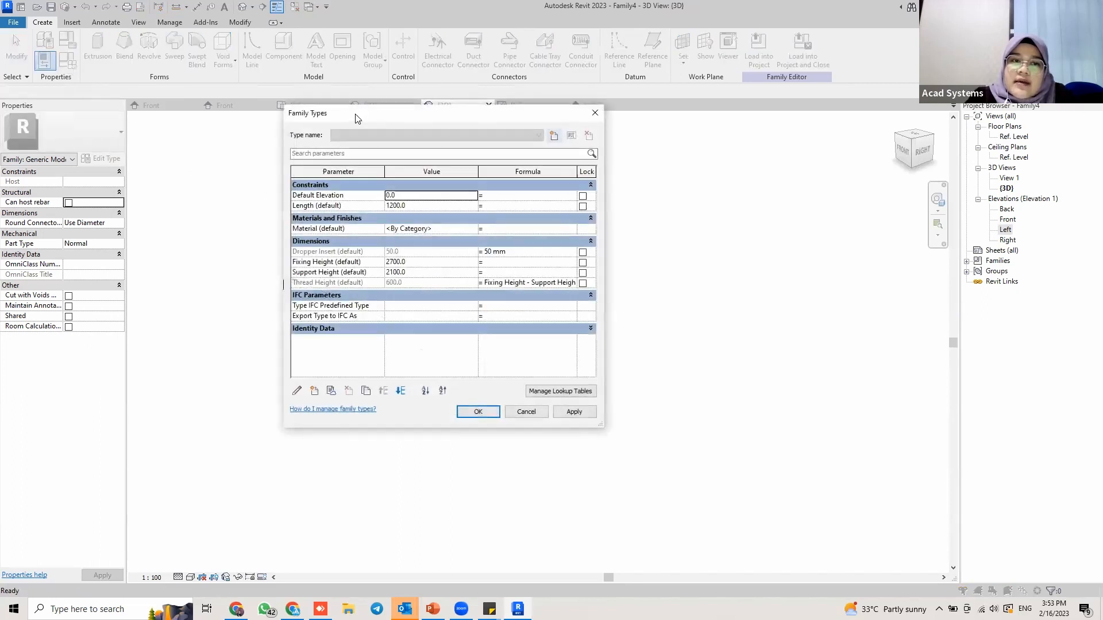
{"action": "left_click_drag", "start_coordinate": [355, 118], "coordinate": [189, 96]}
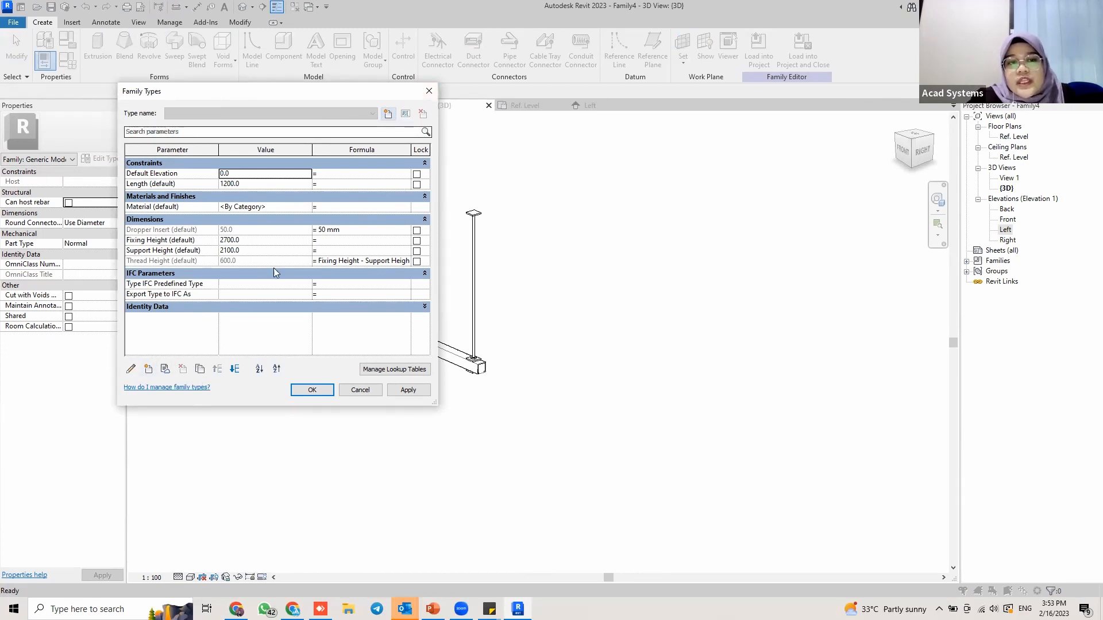
{"action": "left_click", "coordinate": [429, 91]}
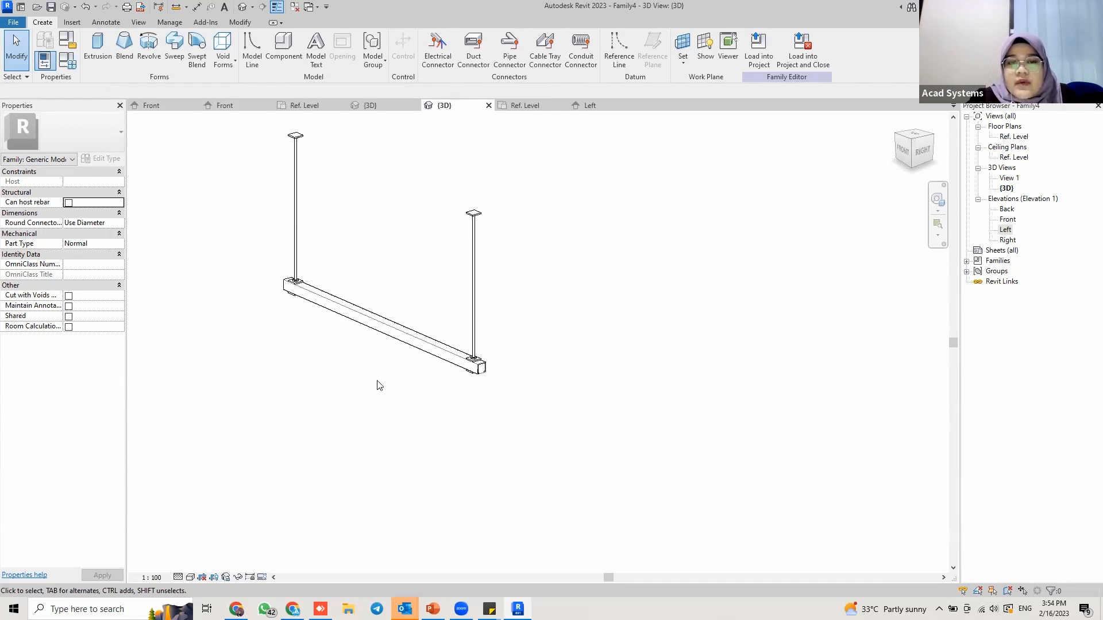
Close the inactive views and bring up the Front elevation of Family6.
{"action": "middle_click_drag", "start_coordinate": [393, 227], "coordinate": [435, 276]}
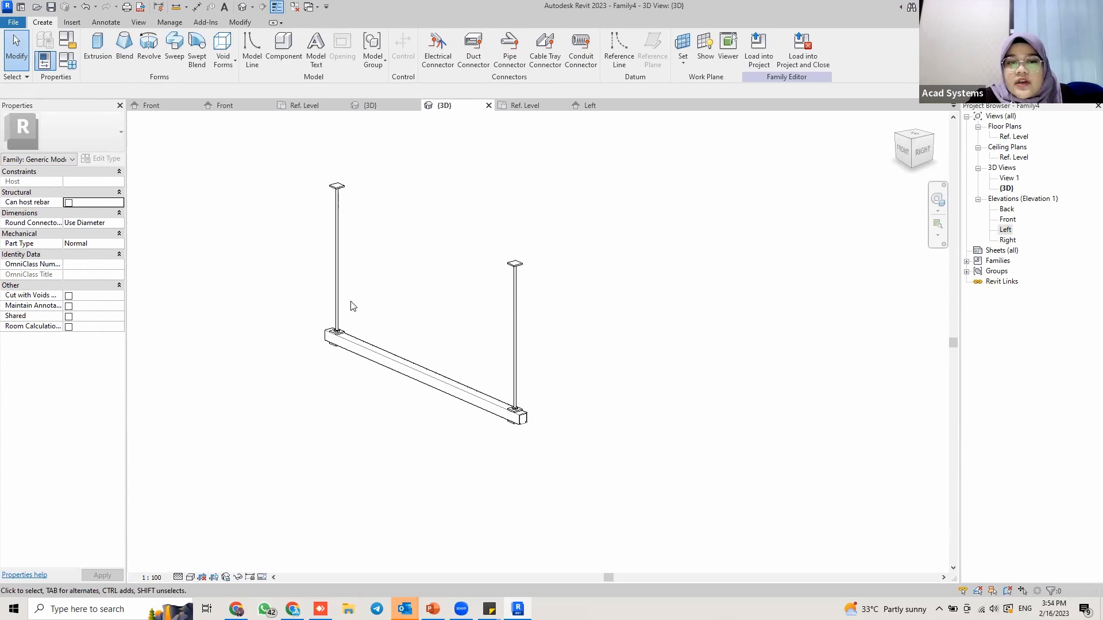
{"action": "scroll", "coordinate": [437, 341], "scroll_direction": "up", "scroll_amount": 1}
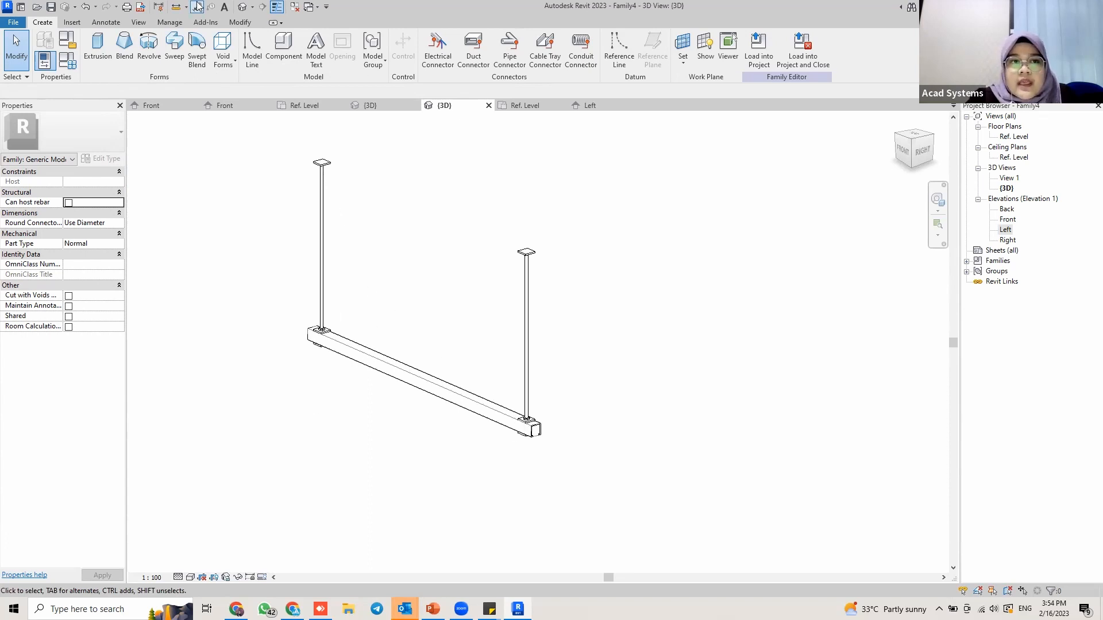
{"action": "left_click", "coordinate": [295, 7]}
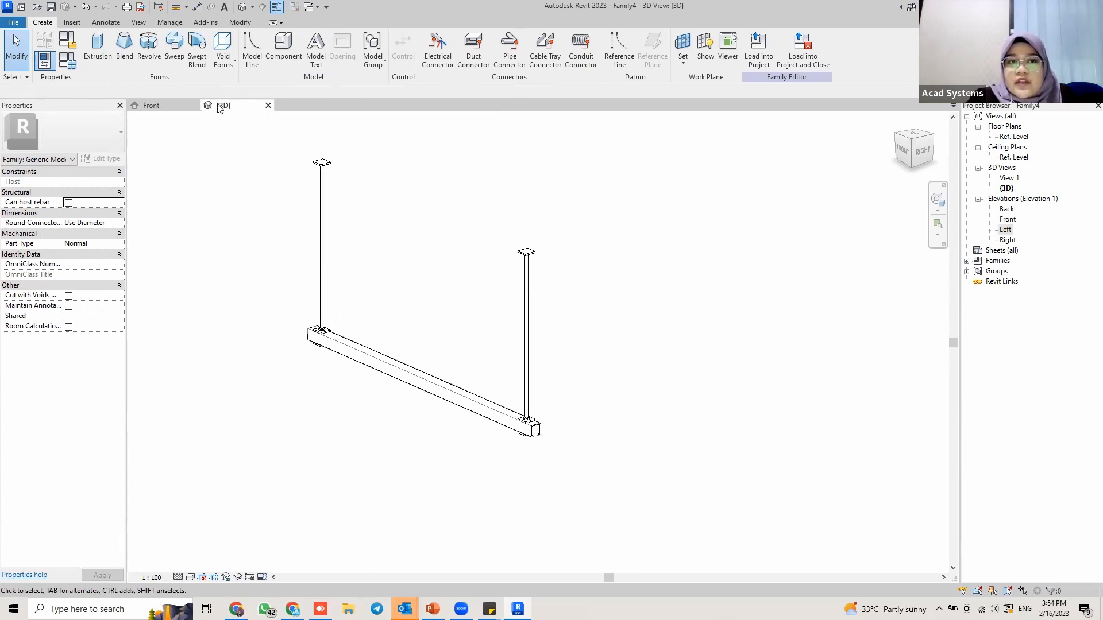
{"action": "left_click", "coordinate": [143, 106]}
{"action": "scroll", "coordinate": [352, 222], "scroll_direction": "down", "scroll_amount": 2}
{"action": "scroll", "coordinate": [248, 251], "scroll_direction": "down", "scroll_amount": 2}
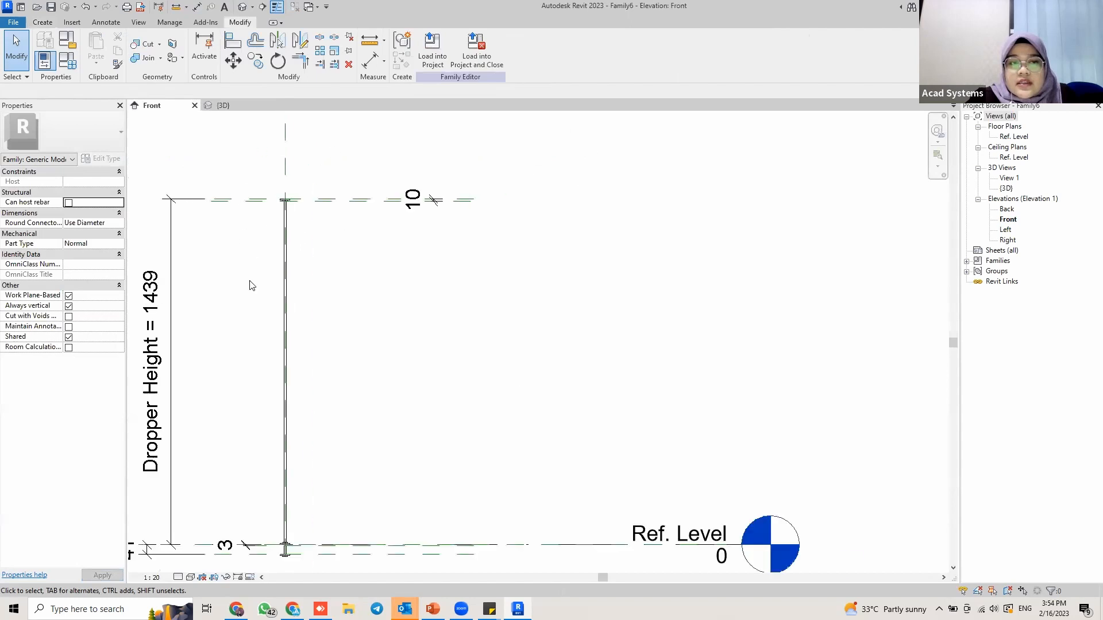
Close Family6, saving its changes to the Desktop as a family file named "Support hanger".
{"action": "middle_click_drag", "start_coordinate": [347, 231], "coordinate": [273, 362]}
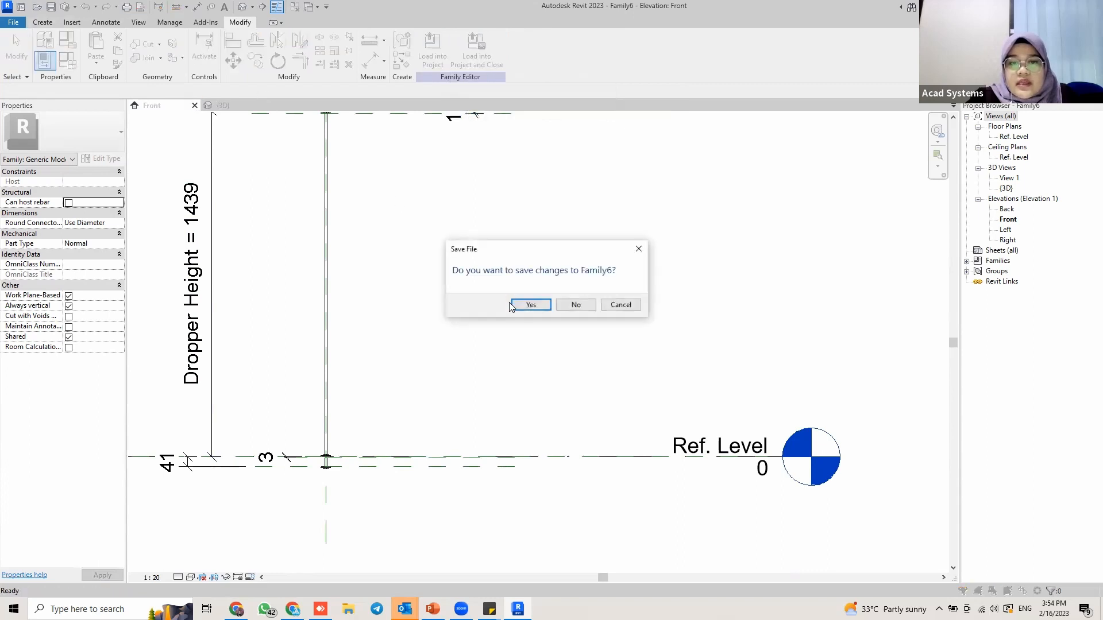
{"action": "left_click", "coordinate": [536, 308]}
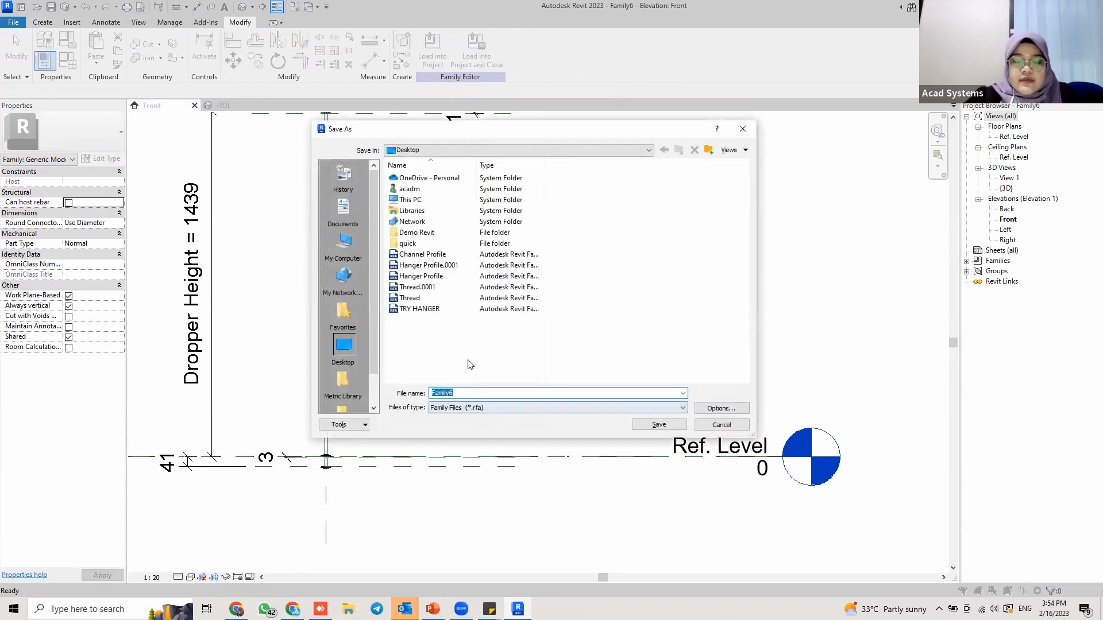
{"action": "type", "text": "Support hanger"}
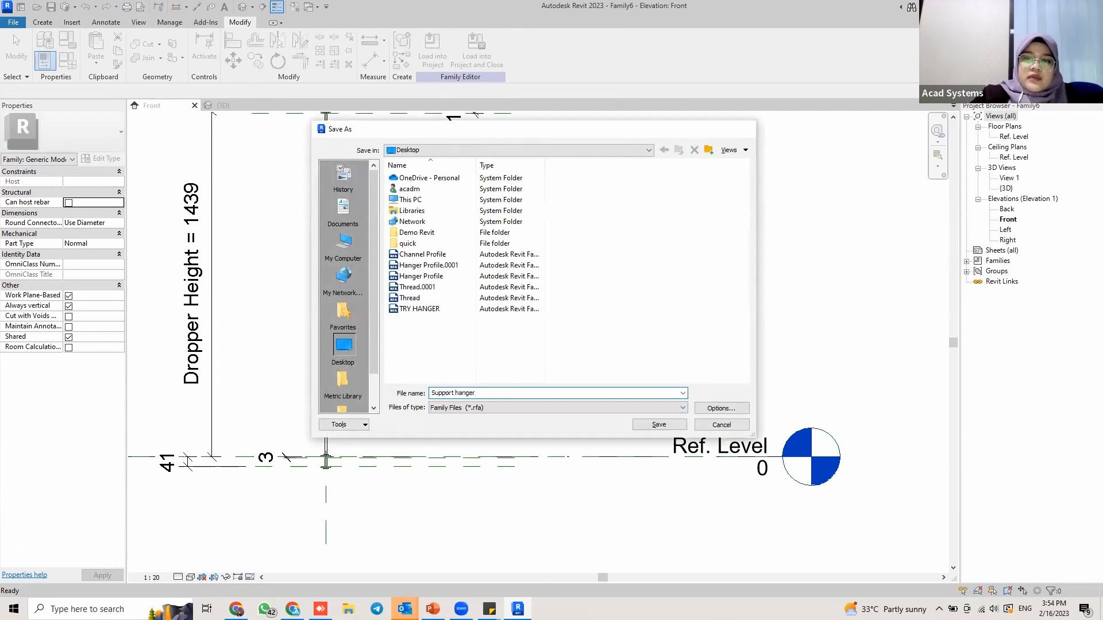
{"action": "key", "text": "Return"}
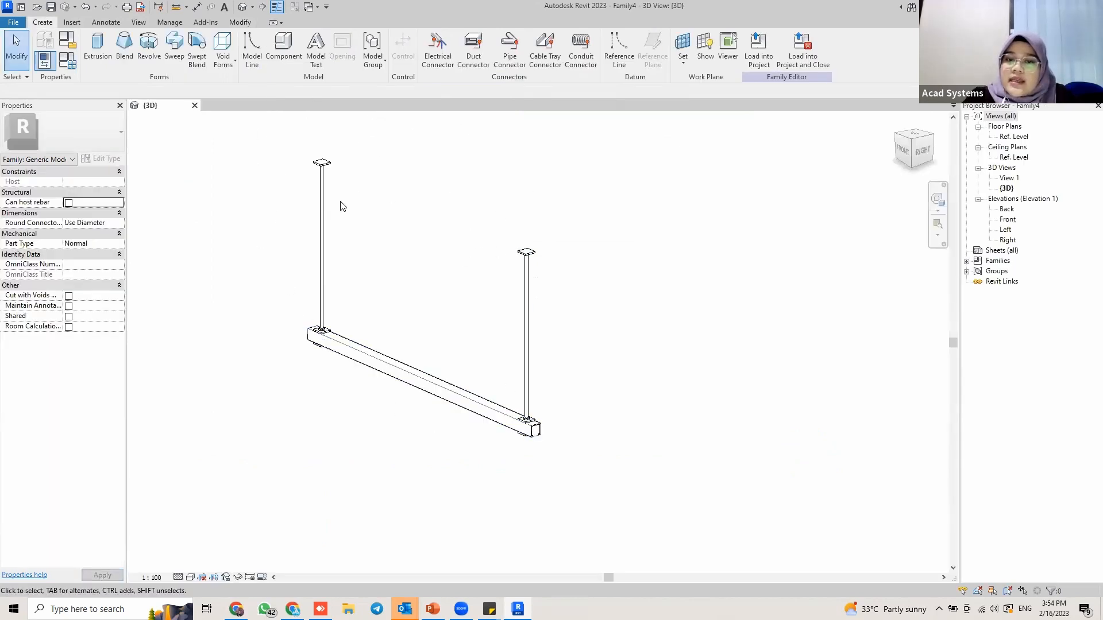
Inspect the properties of one nested Family6 hanger in the 3D view, and check the parameters in Family Types.
{"action": "left_click", "coordinate": [323, 208]}
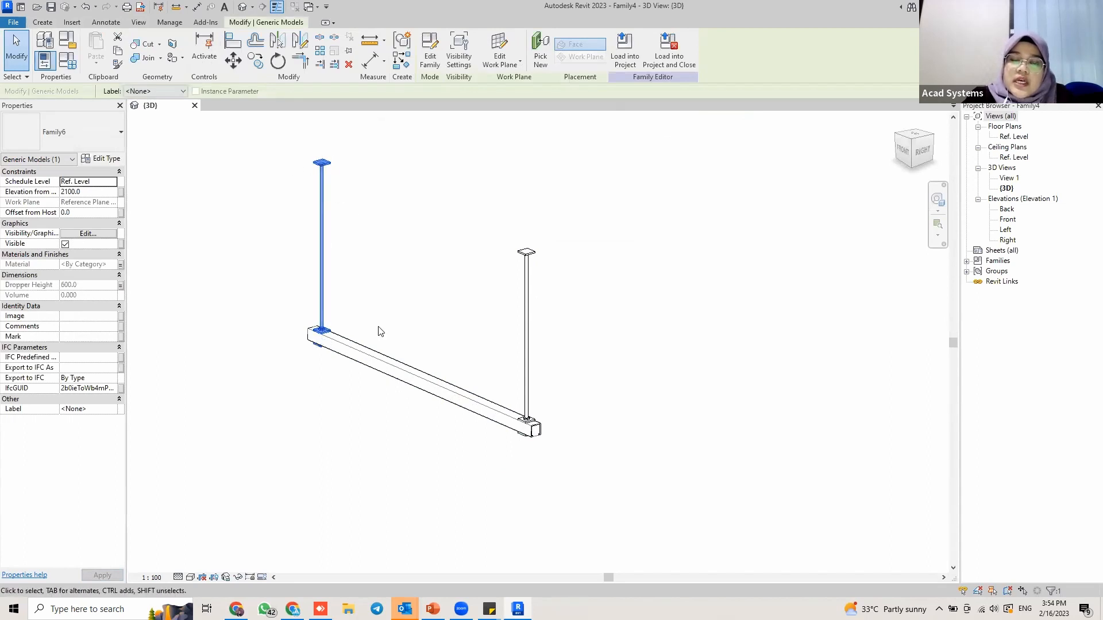
{"action": "key", "text": "Escape"}
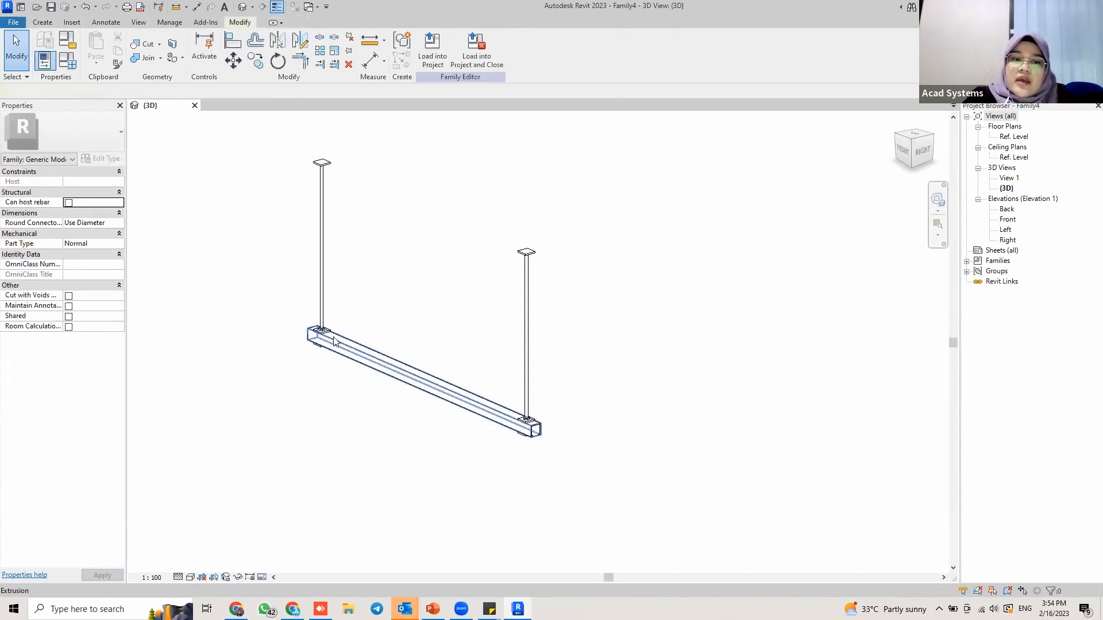
{"action": "left_click", "coordinate": [317, 331]}
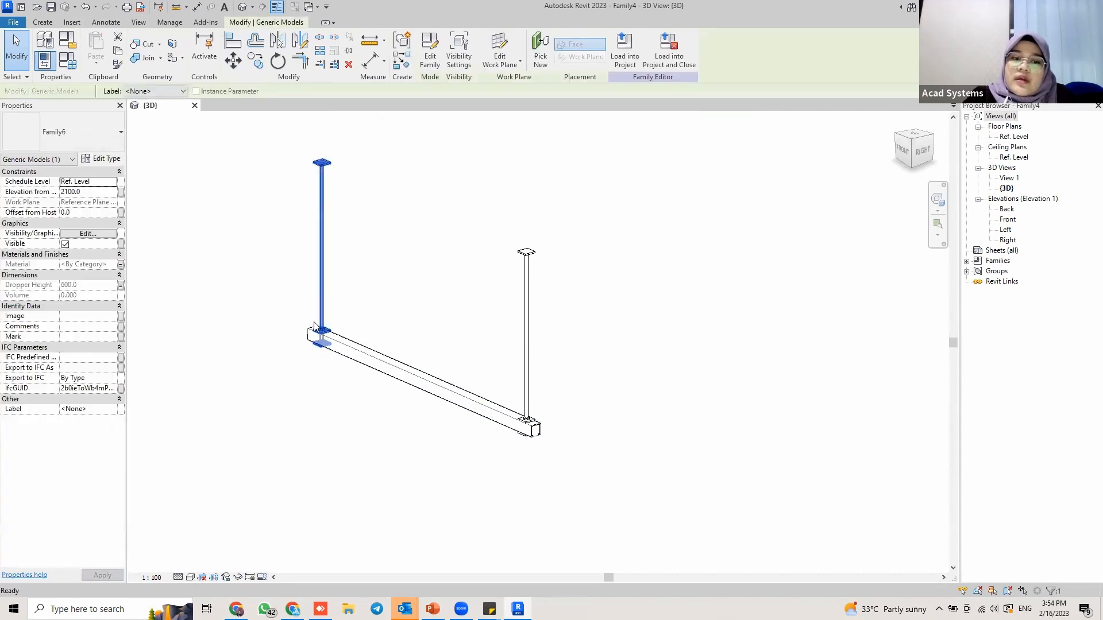
{"action": "key", "text": "Escape"}
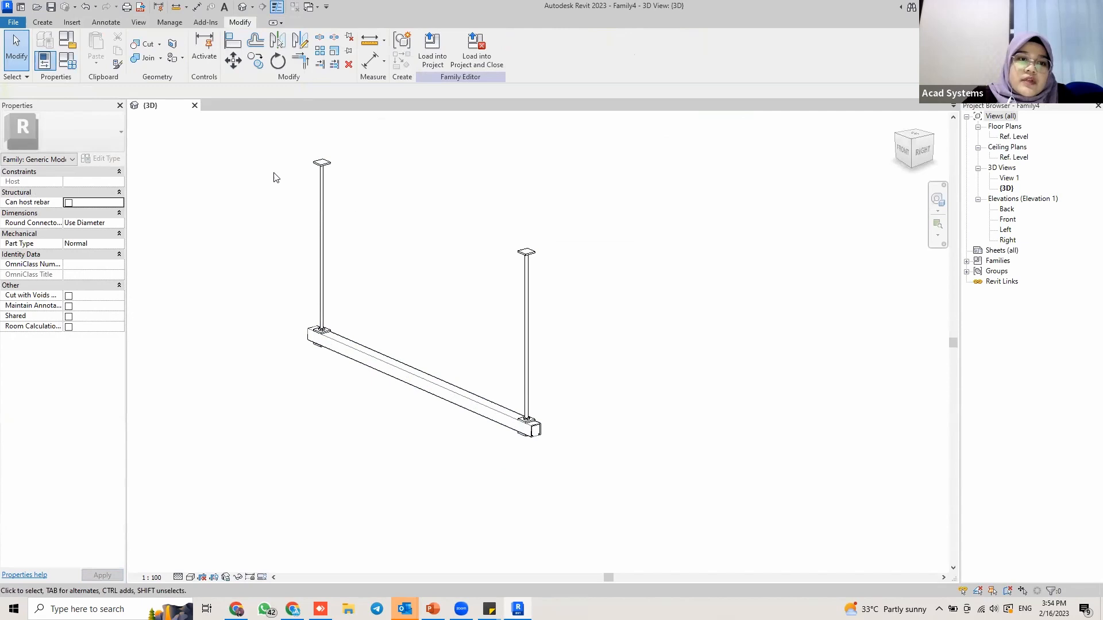
{"action": "left_click", "coordinate": [67, 60]}
{"action": "left_click", "coordinate": [428, 91]}
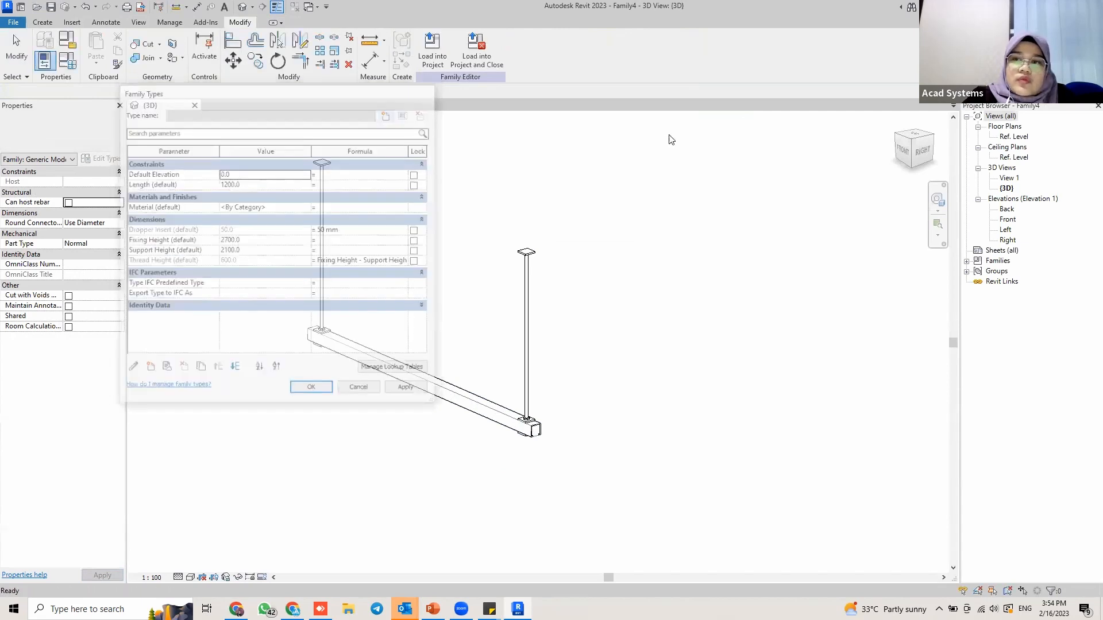
Open the Front elevation of Family4 and set the Support Height parameter to 2300 in Family Types.
{"action": "double_click", "coordinate": [1007, 219]}
{"action": "middle_click_drag", "start_coordinate": [466, 230], "coordinate": [298, 281]}
{"action": "left_click", "coordinate": [67, 60]}
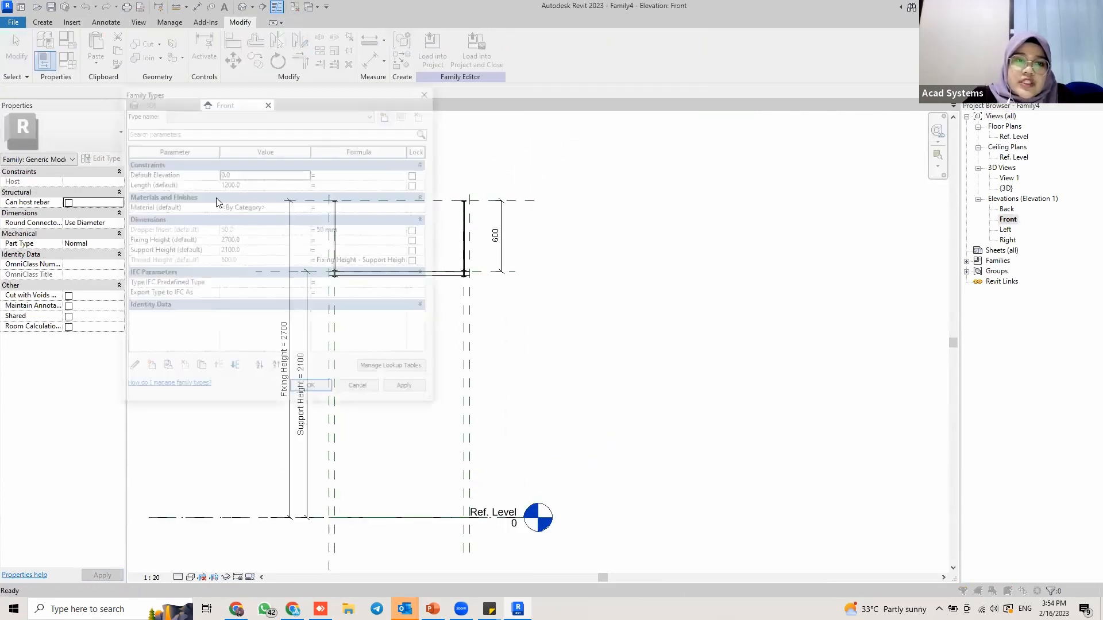
{"action": "left_click", "coordinate": [241, 251]}
{"action": "double_click", "coordinate": [252, 250]}
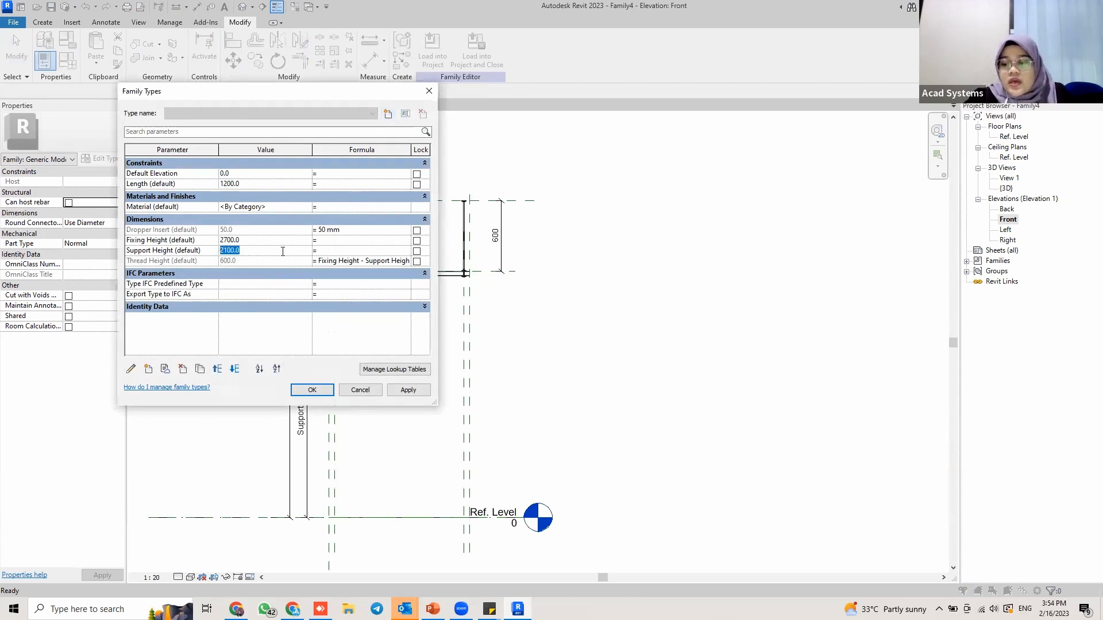
{"action": "type", "text": "2300"}
Set the Fixing Height parameter to 3000, apply the new heights to the support, and close Family Types.
{"action": "double_click", "coordinate": [255, 240]}
{"action": "type", "text": "3000"}
{"action": "key", "text": "Tab"}
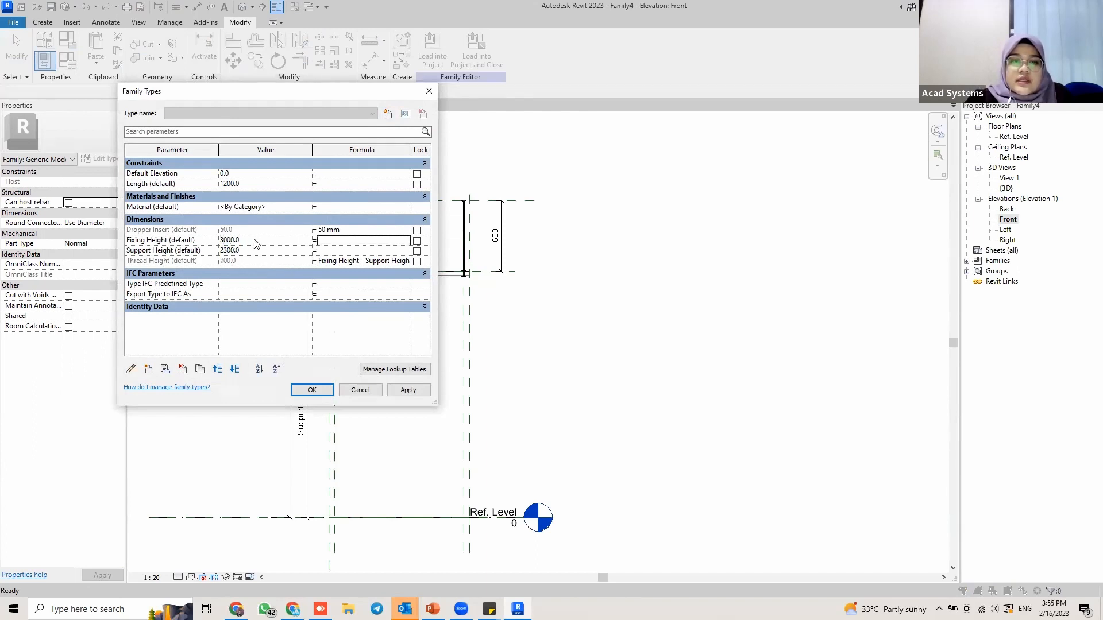
{"action": "left_click", "coordinate": [402, 392]}
{"action": "mouse_move", "coordinate": [308, 94]}
{"action": "left_mouse_down"}
{"action": "mouse_move", "coordinate": [543, 150]}
{"action": "mouse_move", "coordinate": [857, 77]}
{"action": "left_mouse_up"}
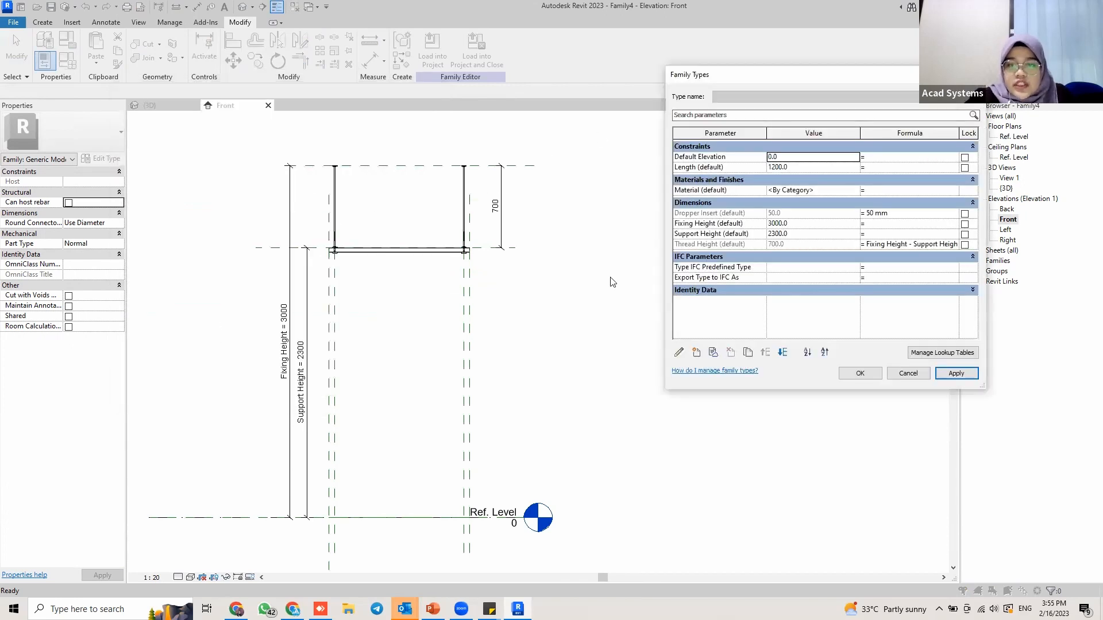
{"action": "left_click_drag", "start_coordinate": [715, 74], "coordinate": [408, 49]}
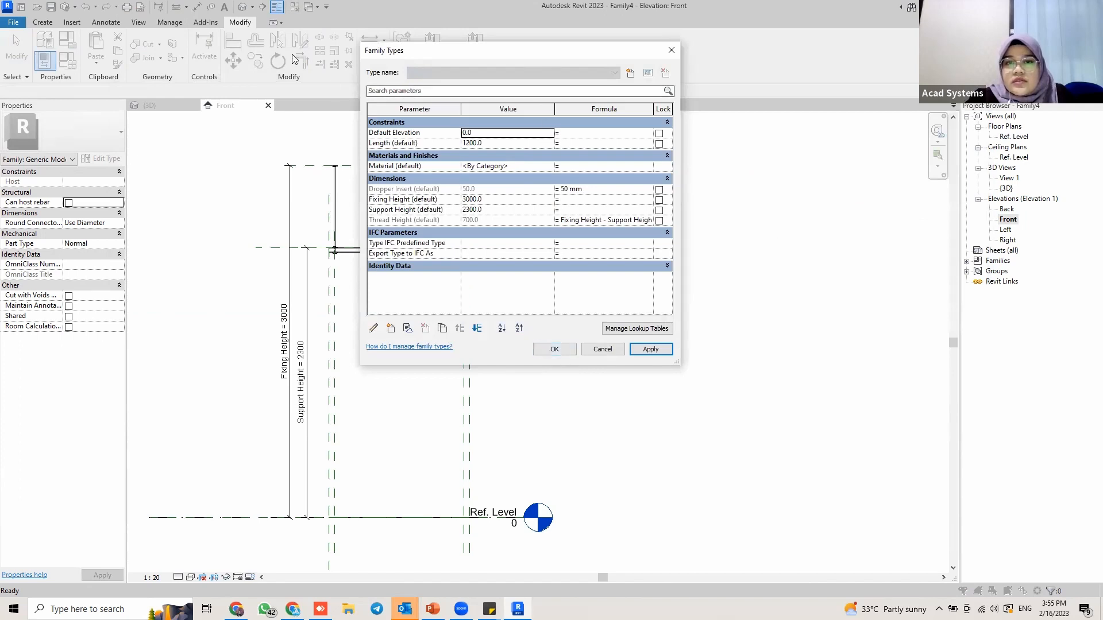
{"action": "left_click_drag", "start_coordinate": [541, 51], "coordinate": [303, 51]}
{"action": "left_click", "coordinate": [318, 350]}
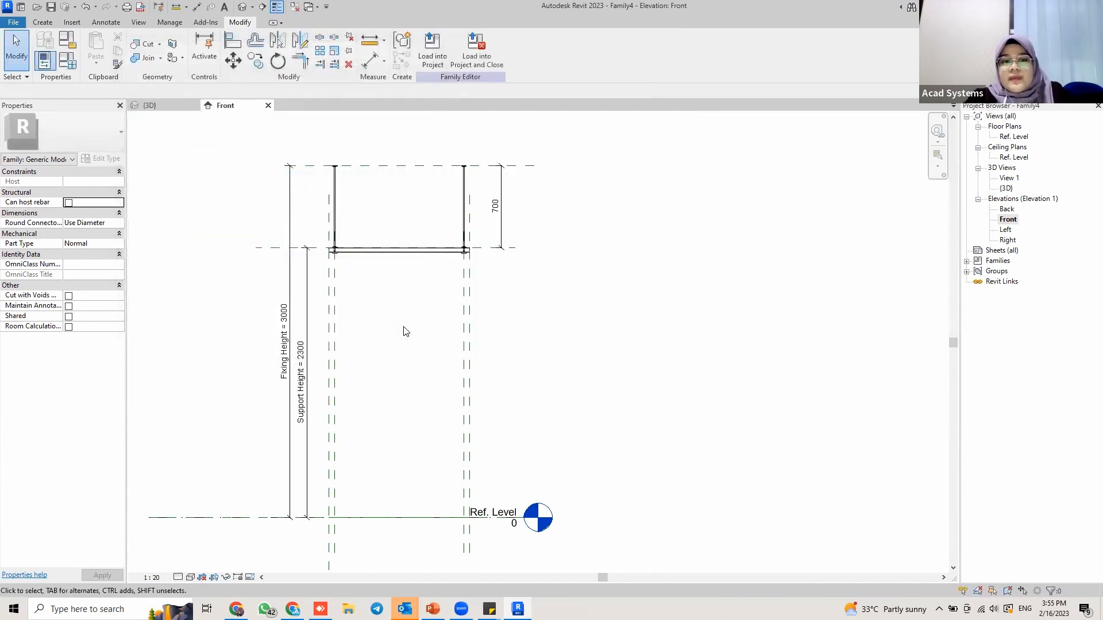
Extend the upper ends of the two outer vertical reference planes above the fixing height plane in the Front elevation.
{"action": "scroll", "coordinate": [351, 199], "scroll_direction": "up", "scroll_amount": 2}
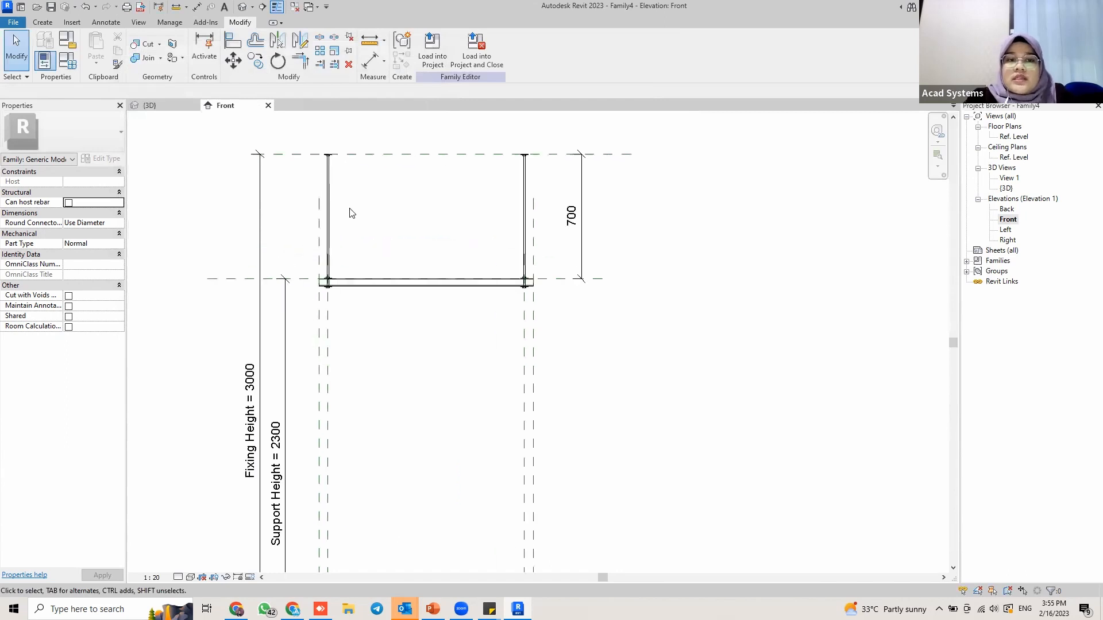
{"action": "left_click", "coordinate": [320, 206]}
{"action": "left_click_drag", "start_coordinate": [321, 199], "coordinate": [316, 141]}
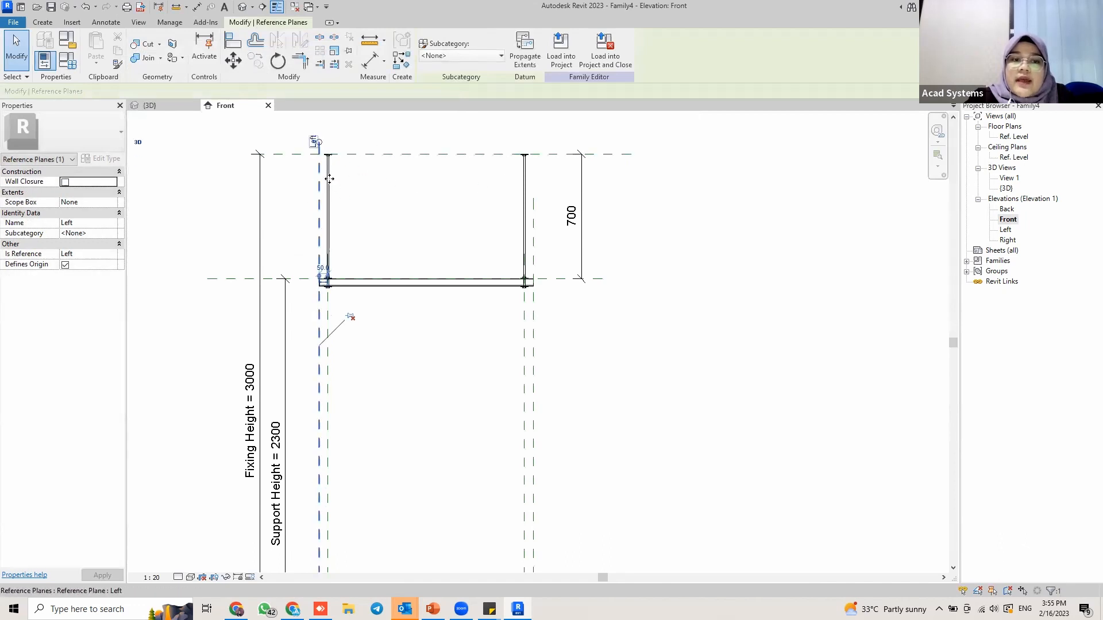
{"action": "left_click", "coordinate": [532, 199]}
{"action": "left_click_drag", "start_coordinate": [532, 200], "coordinate": [533, 136]}
{"action": "left_click", "coordinate": [391, 177]}
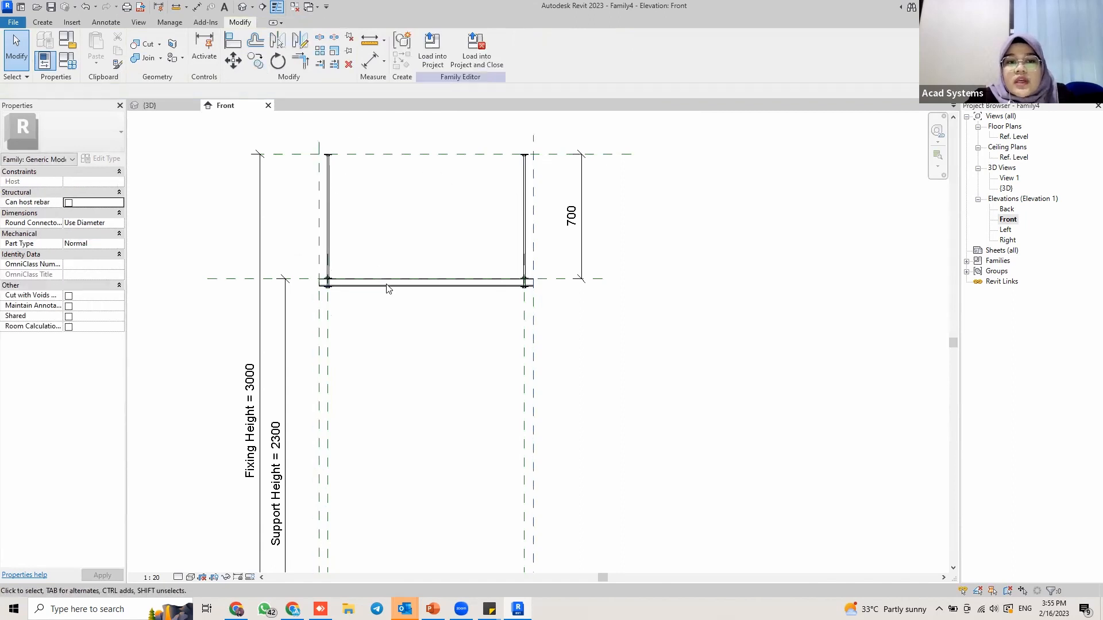
{"action": "scroll", "coordinate": [426, 310], "scroll_direction": "down", "scroll_amount": 1}
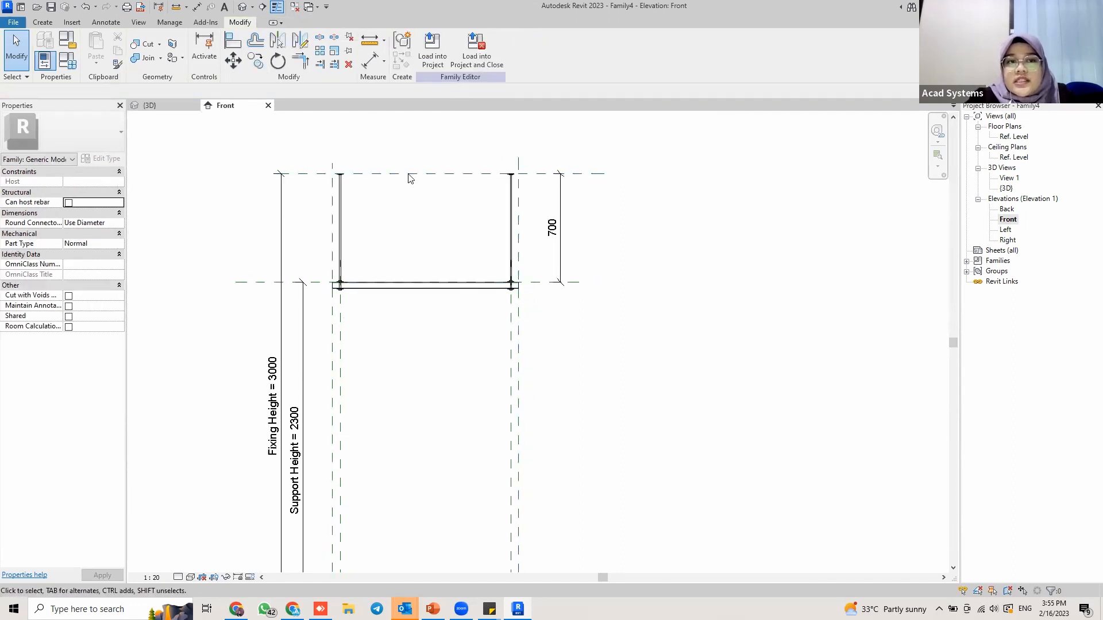